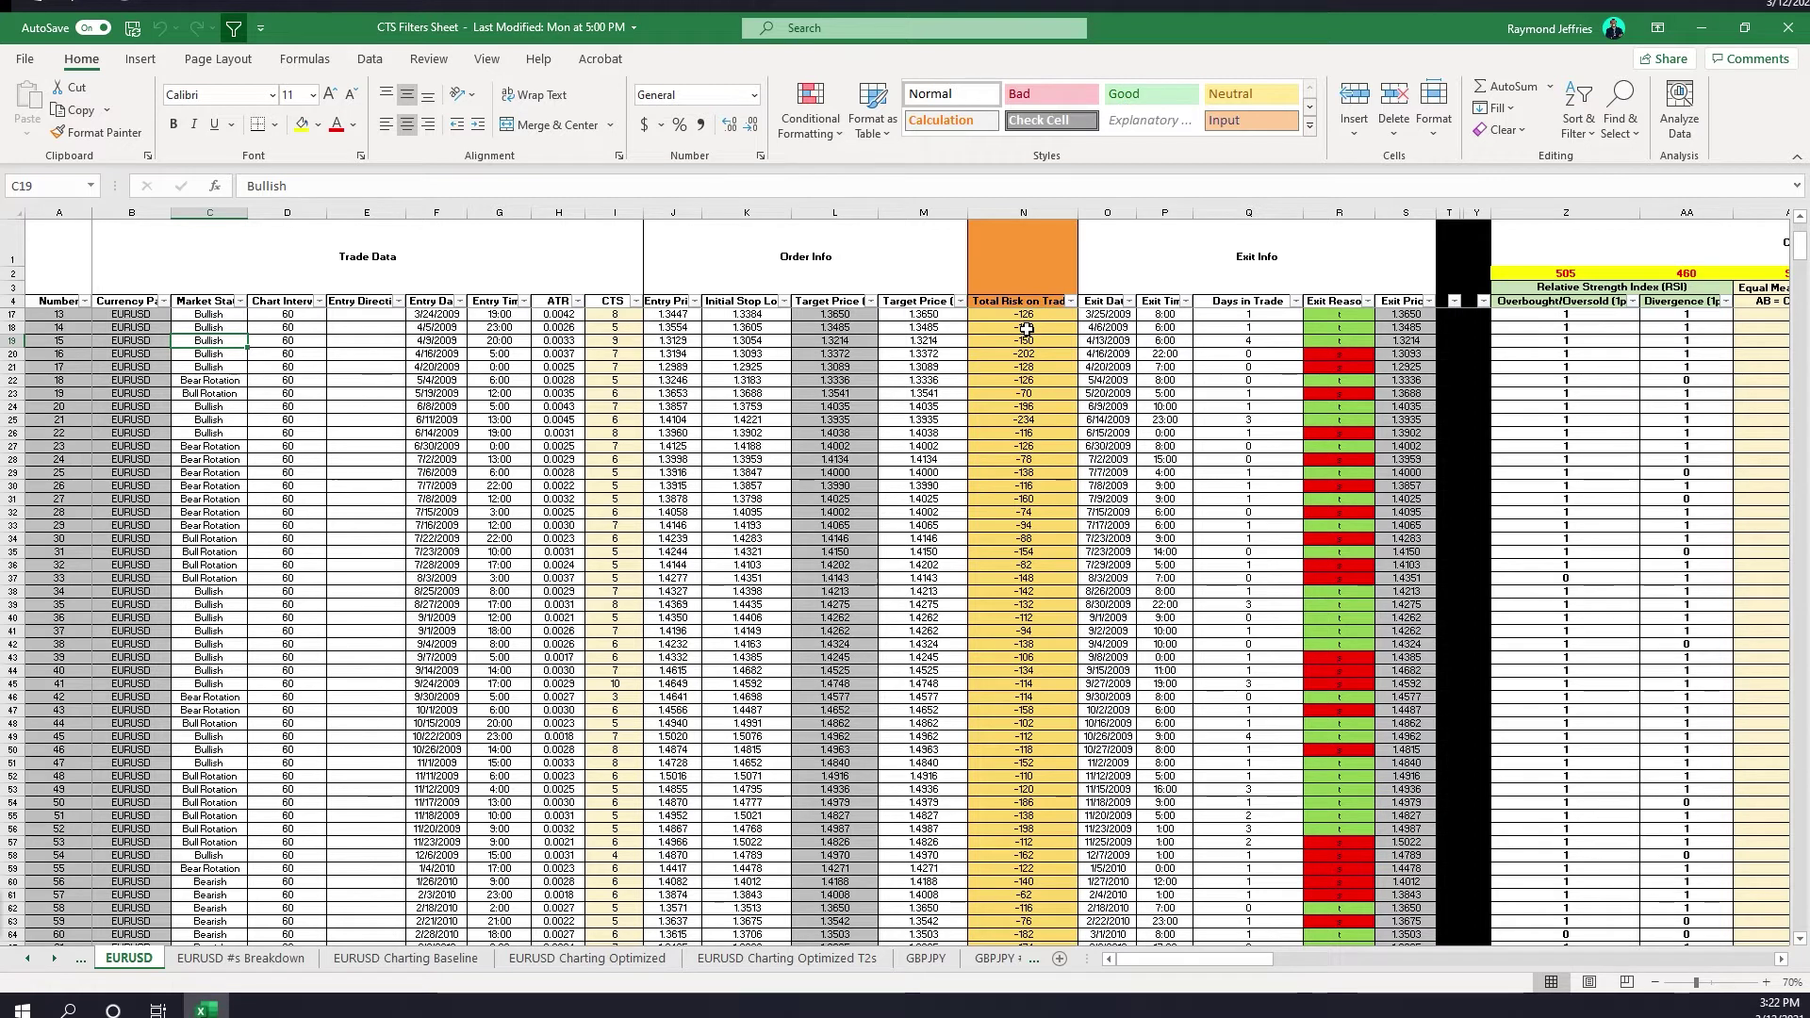
# Examine the Total Risk on Trade formulas and the CTS Filters score columns on the EURUSD sheet.
pyautogui.click(1026, 328)
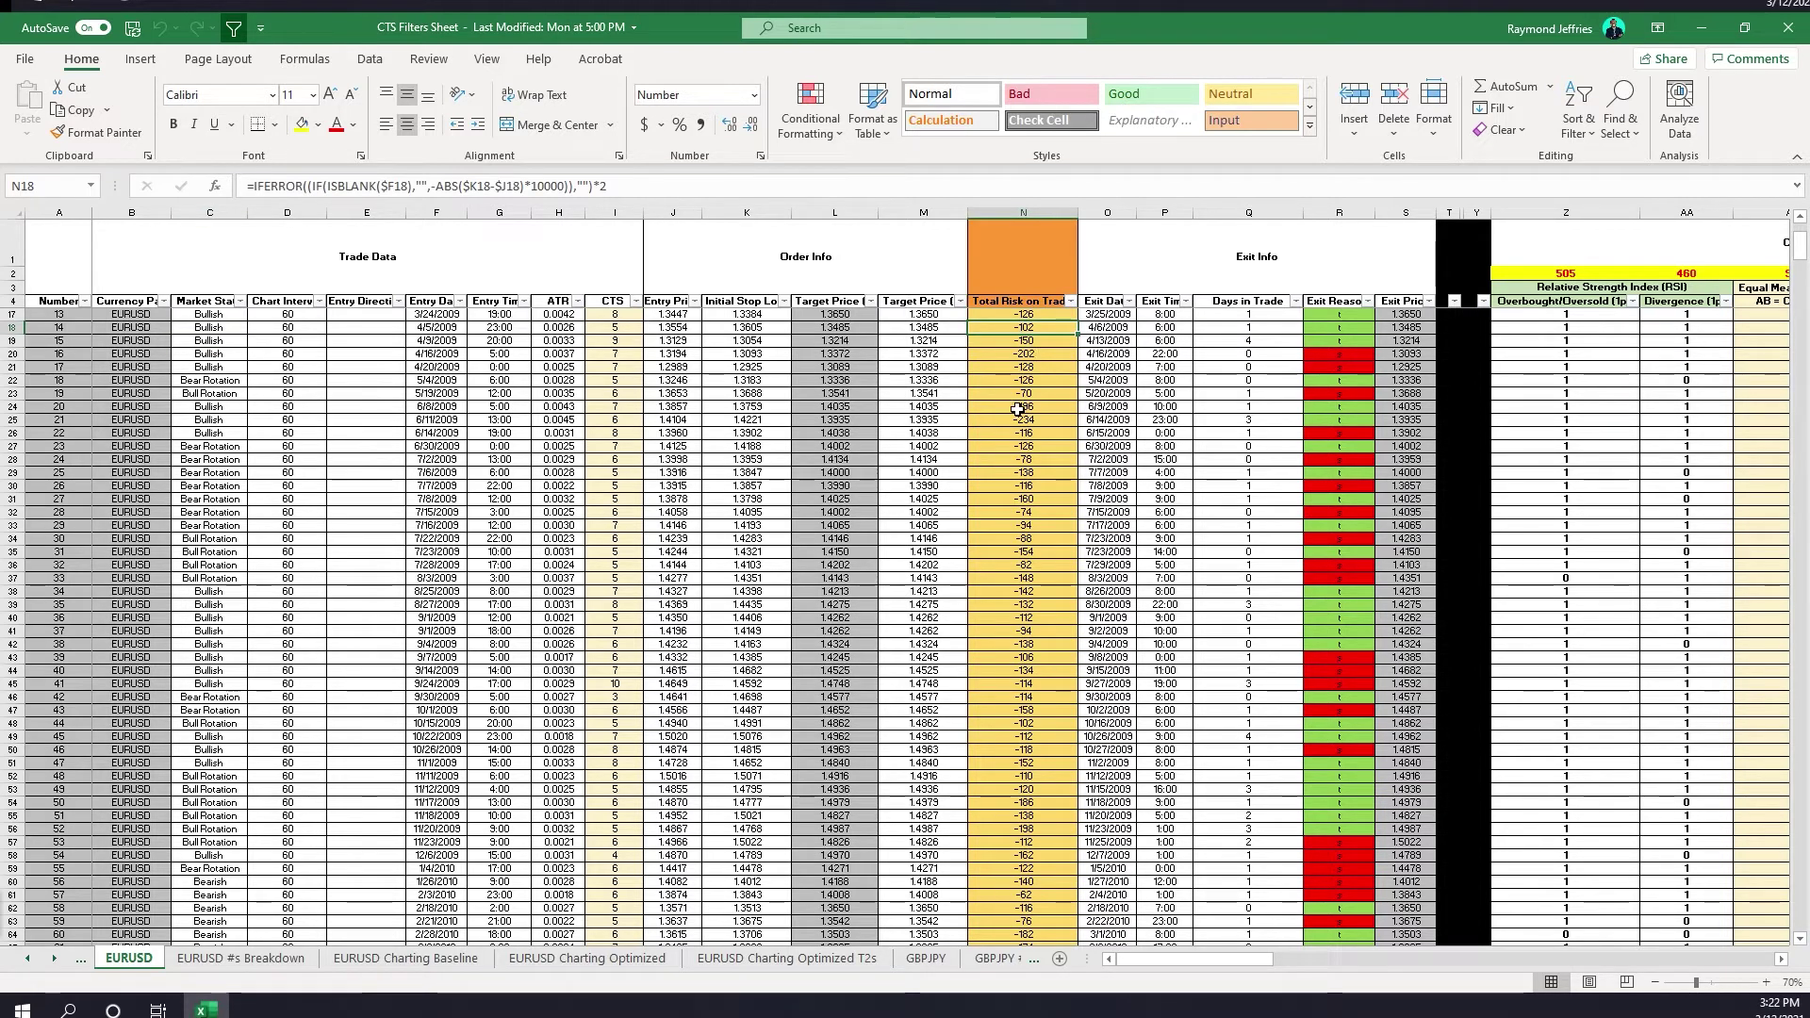
pyautogui.click(1049, 482)
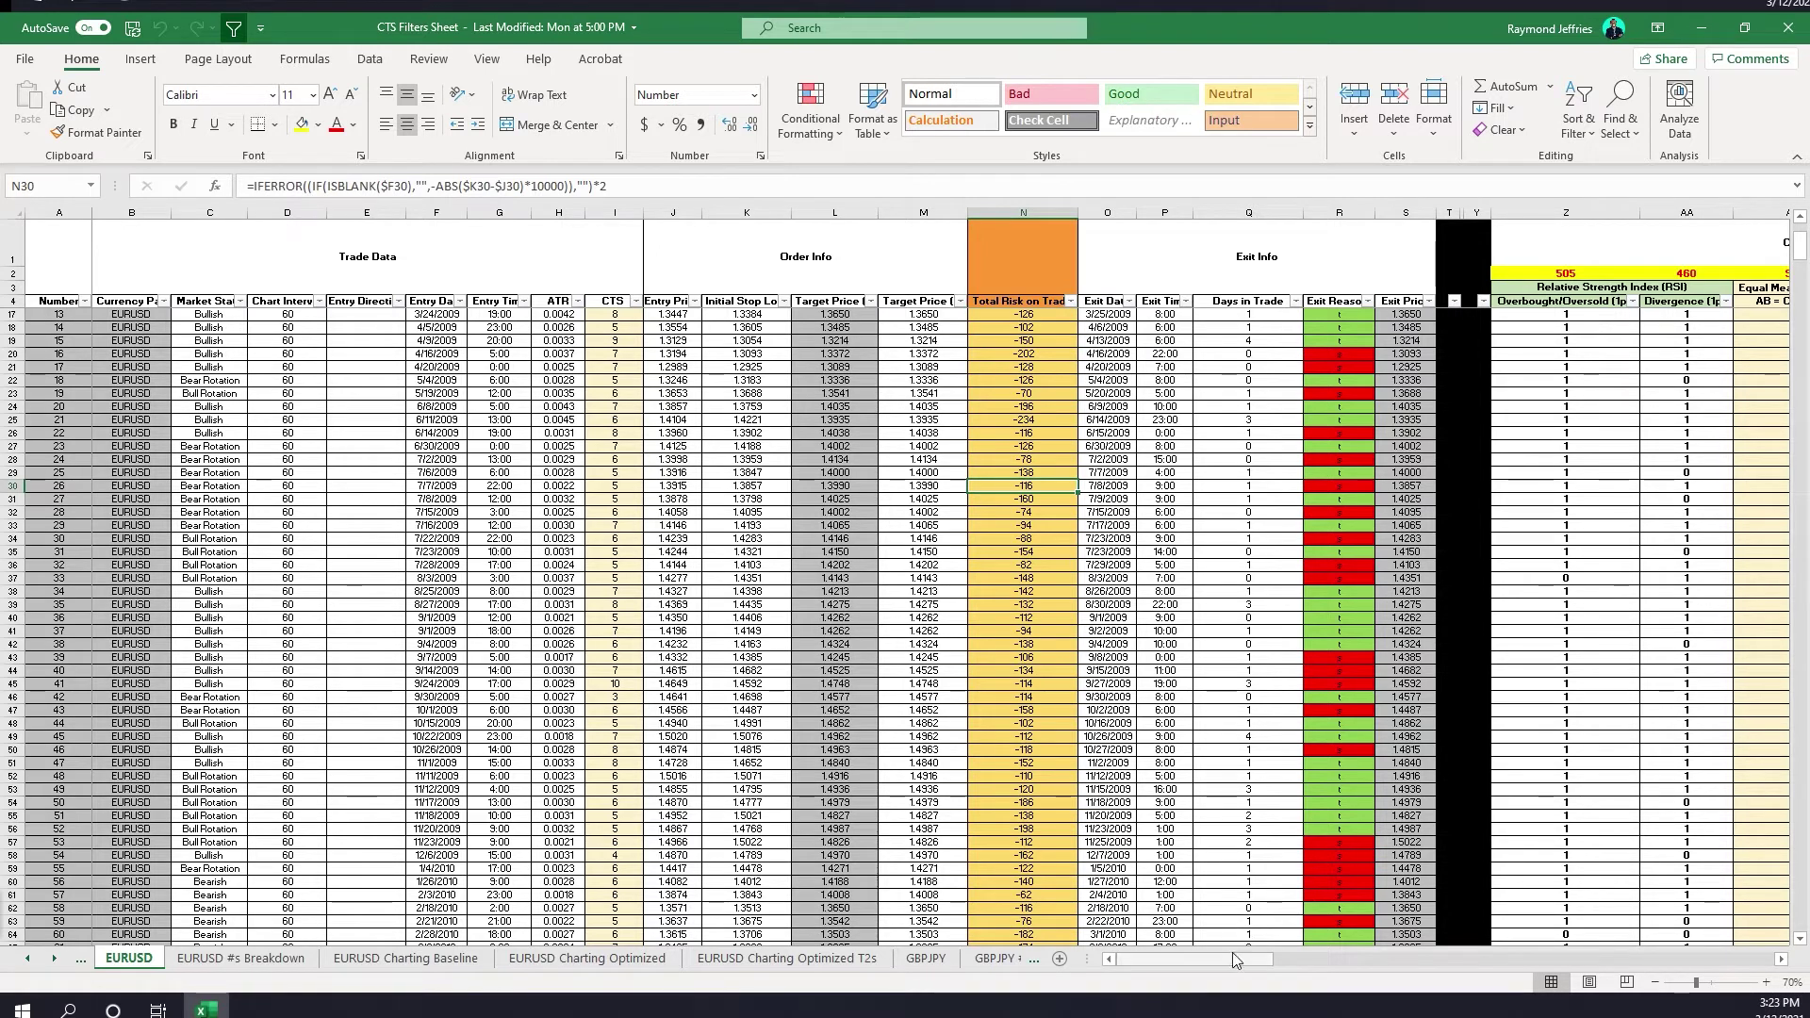
pyautogui.moveTo(1231, 964); pyautogui.dragTo(1240, 964)
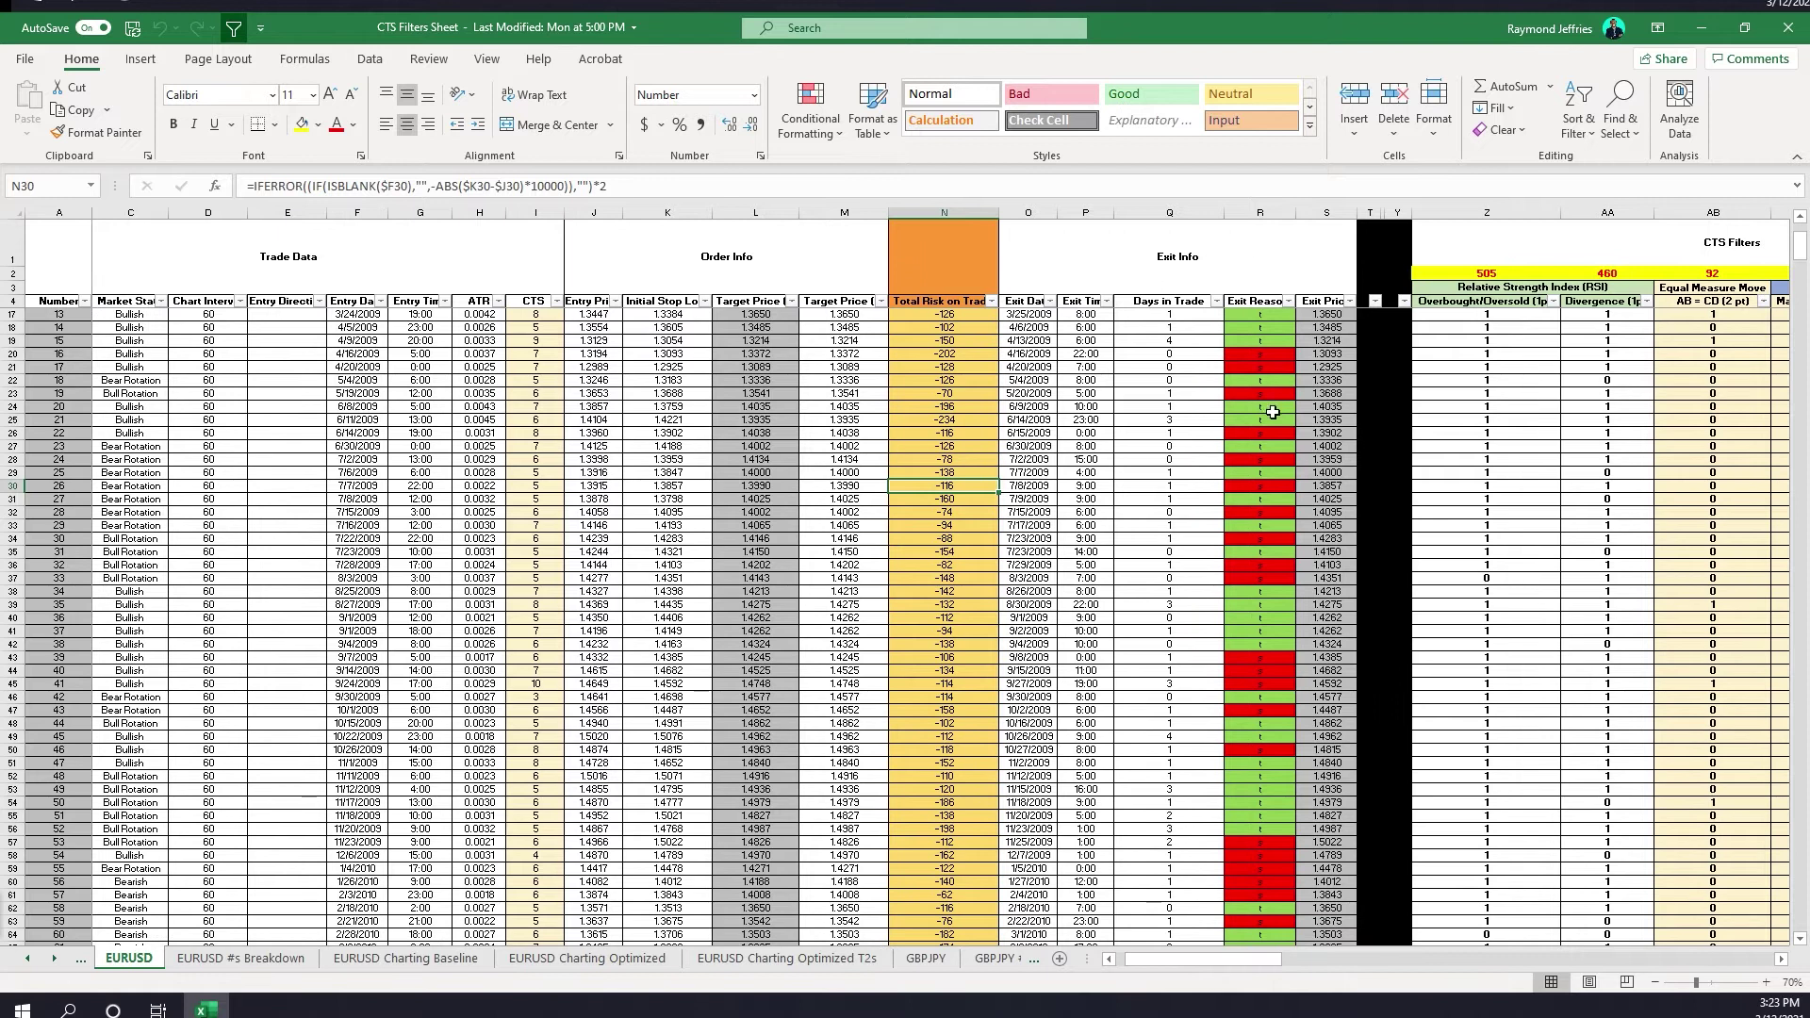
pyautogui.moveTo(1250, 966); pyautogui.dragTo(1382, 963)
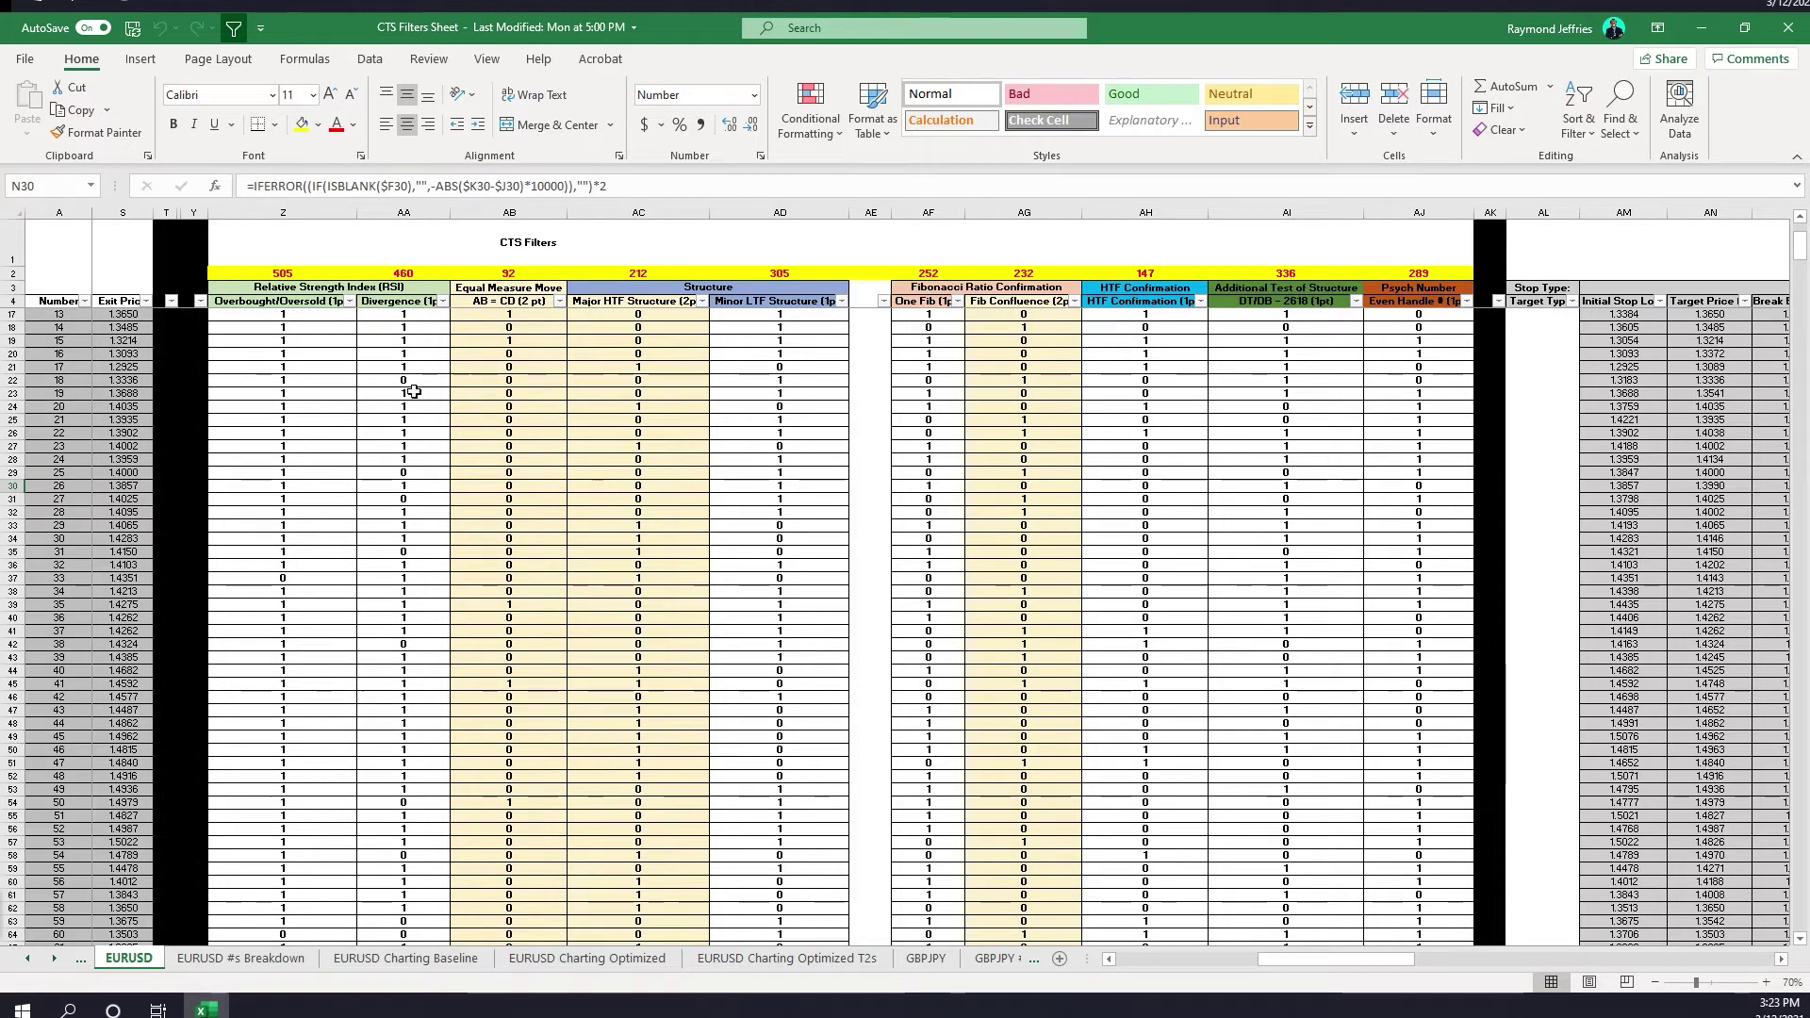
pyautogui.moveTo(294, 313); pyautogui.dragTo(305, 348)
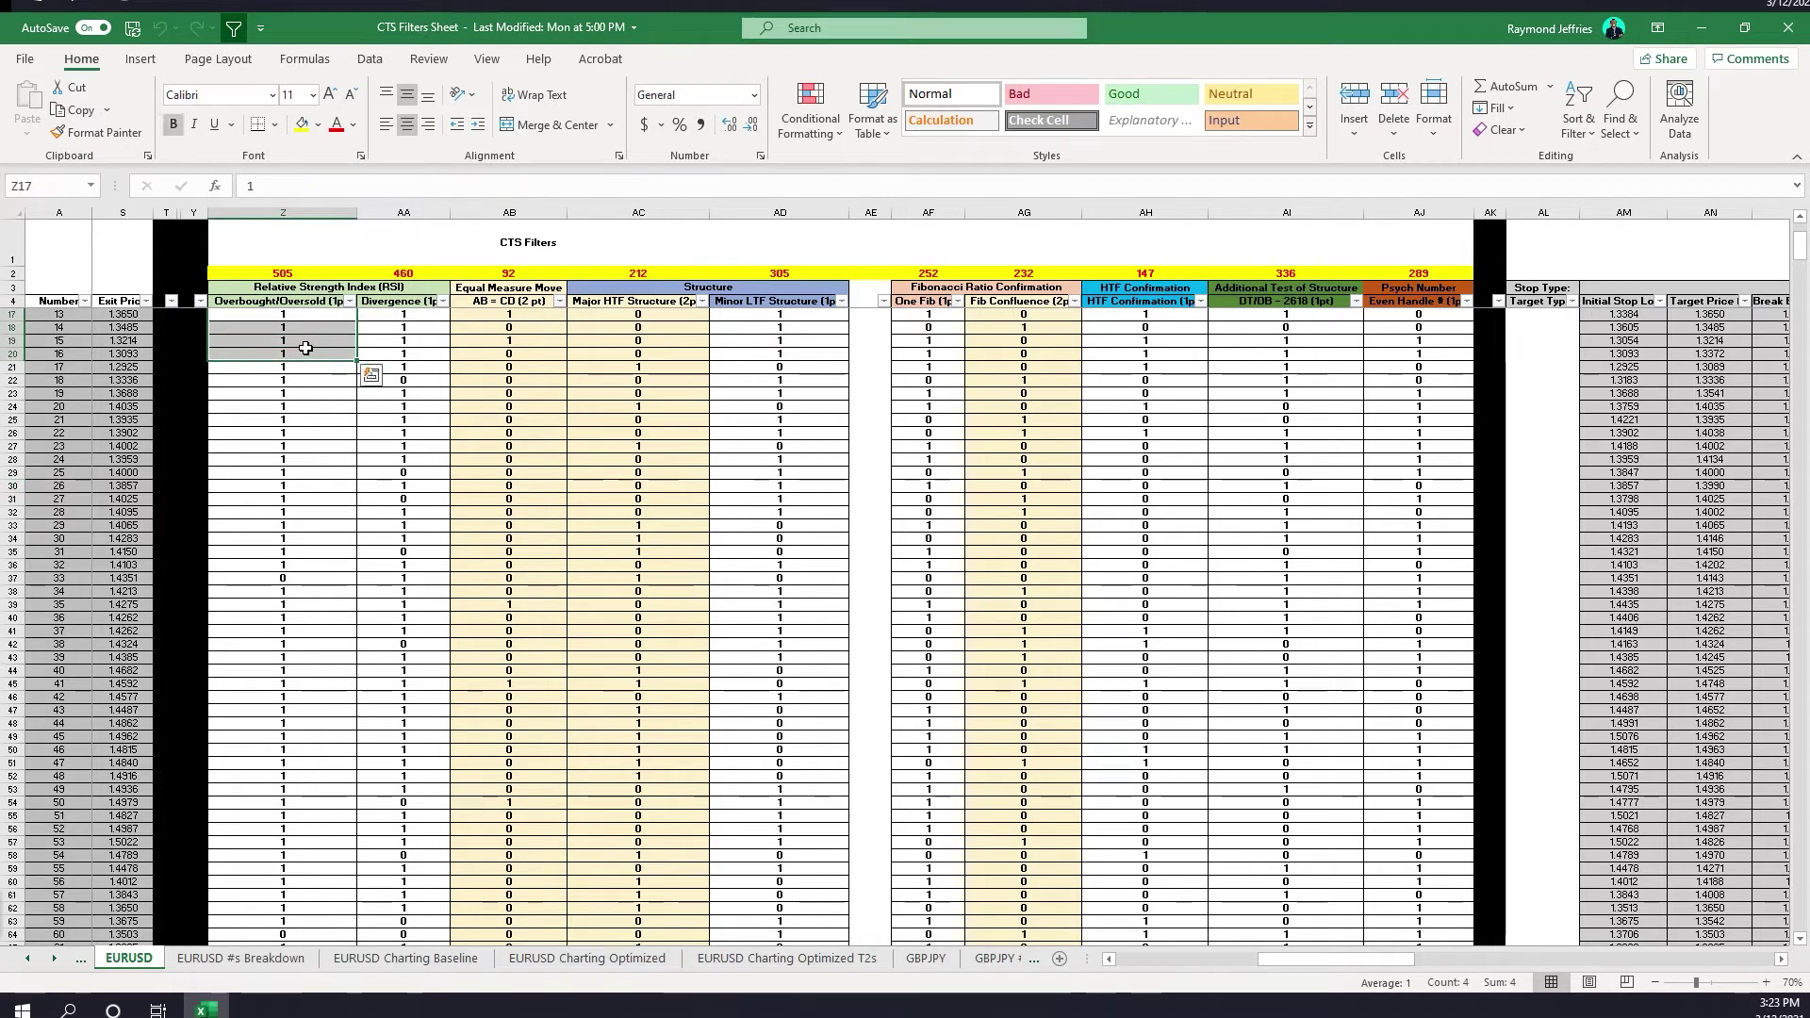
pyautogui.click(662, 301)
pyautogui.click(773, 305)
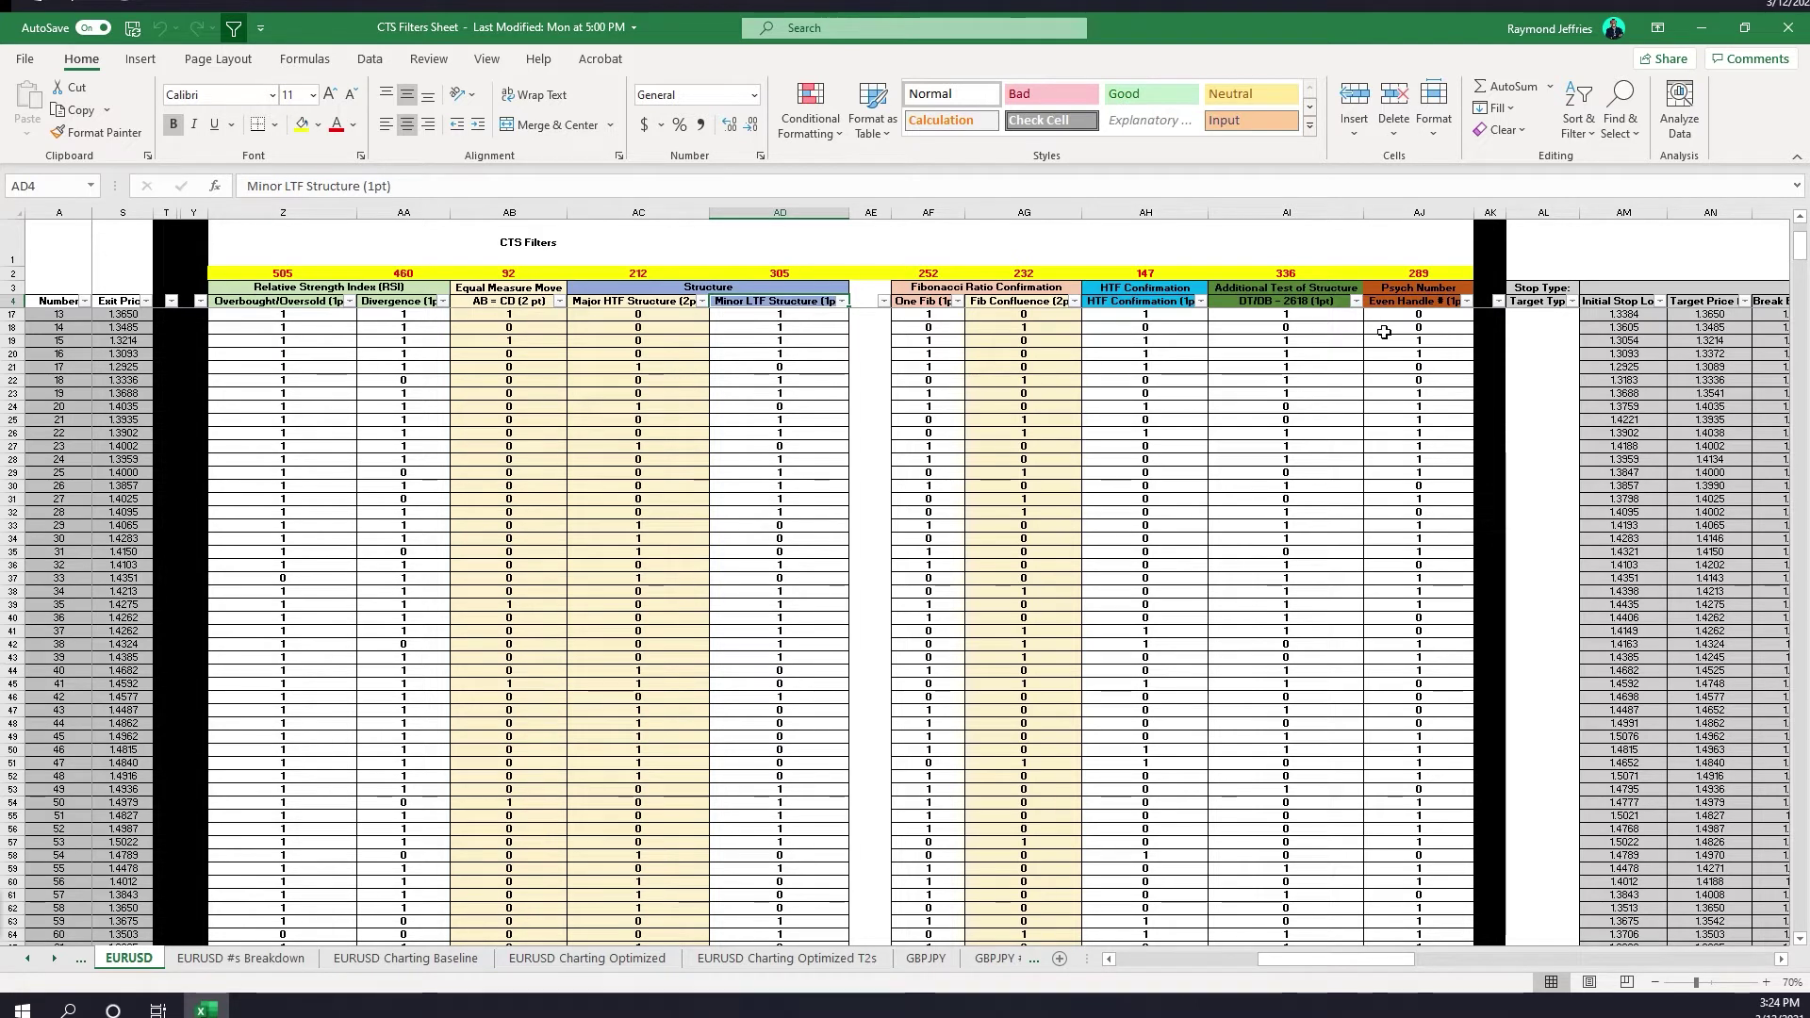
pyautogui.moveTo(1333, 955); pyautogui.dragTo(1291, 958)
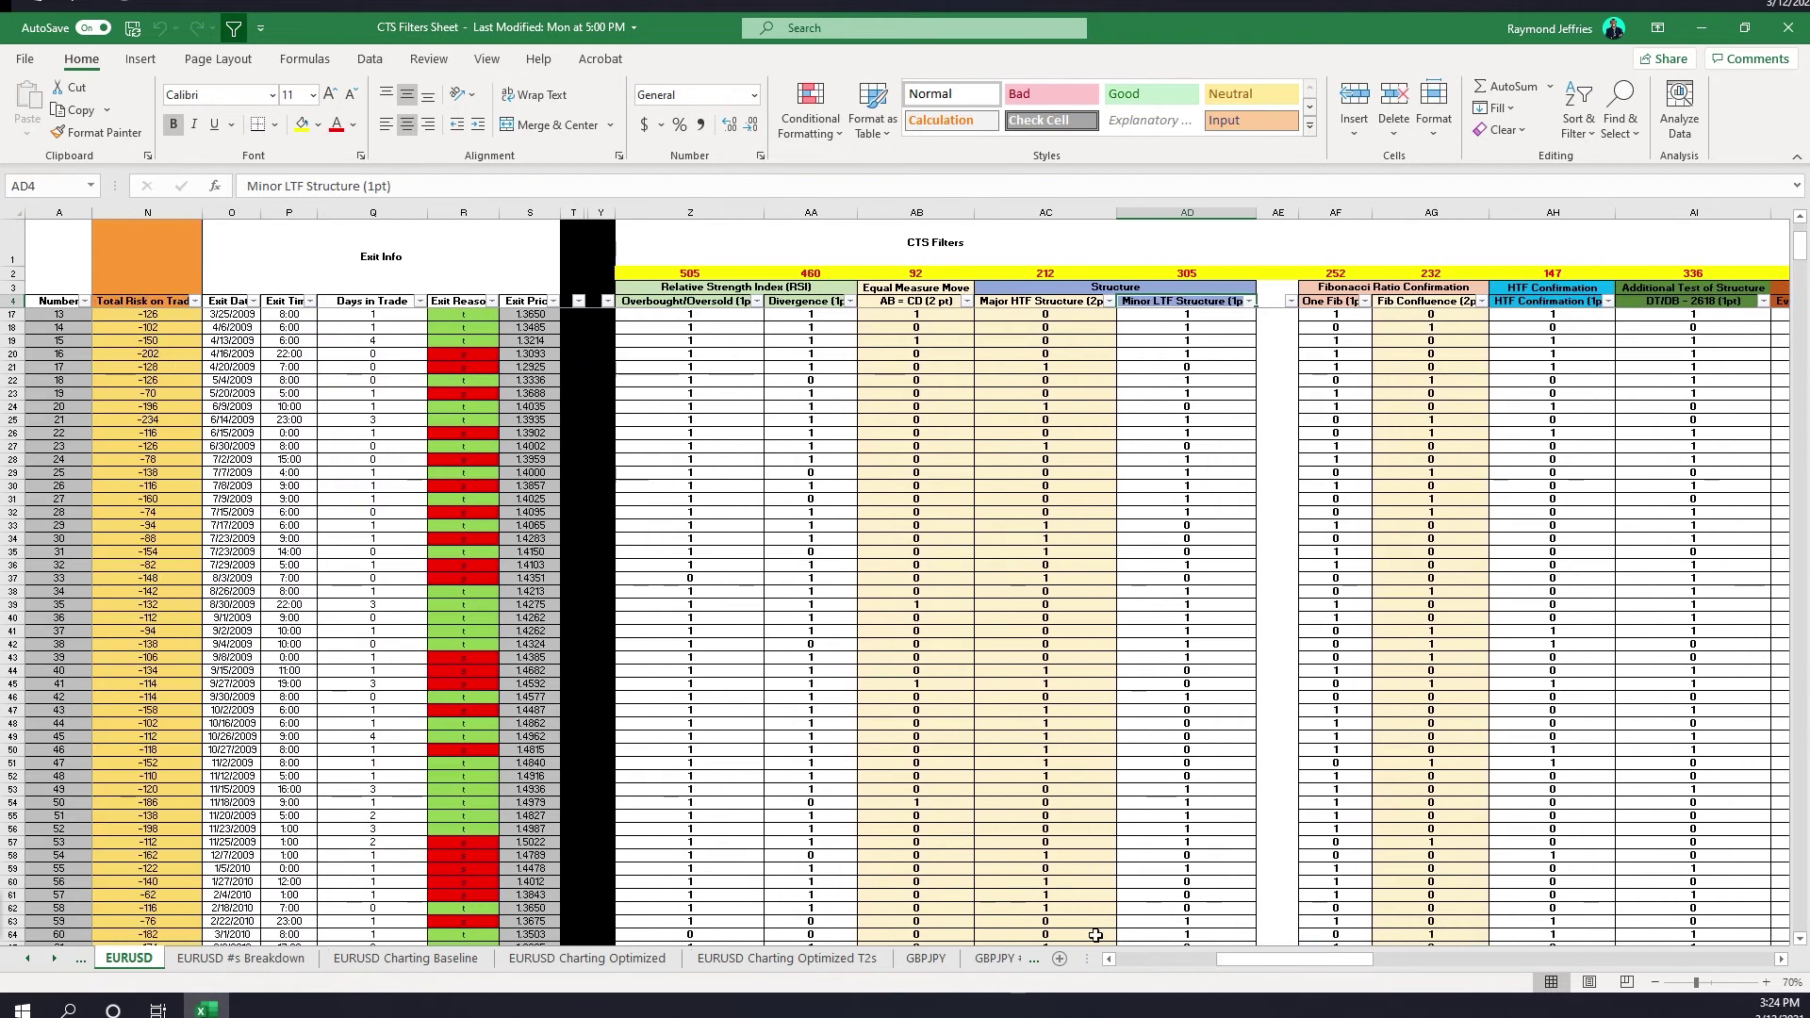
# Open the EURUSD #s Breakdown sheet and inspect total trades, wins and losses for CTS scores 2 to 5.
pyautogui.click(260, 967)
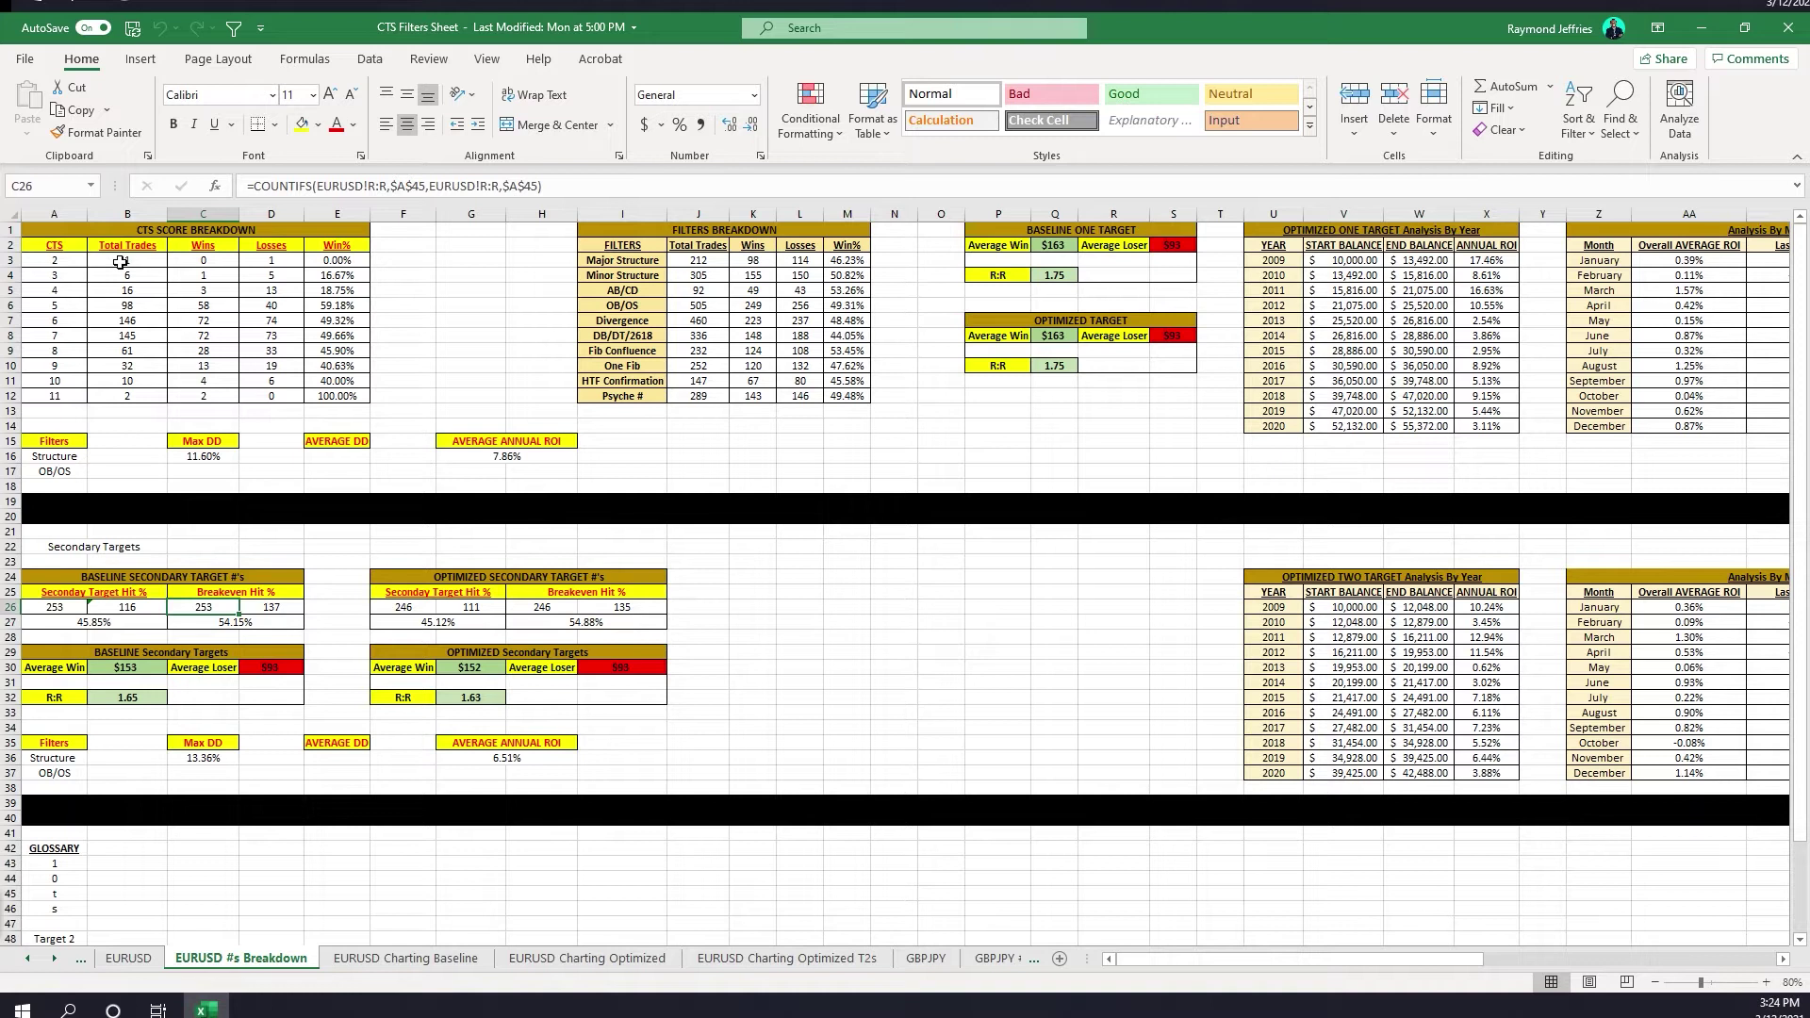
pyautogui.click(151, 261)
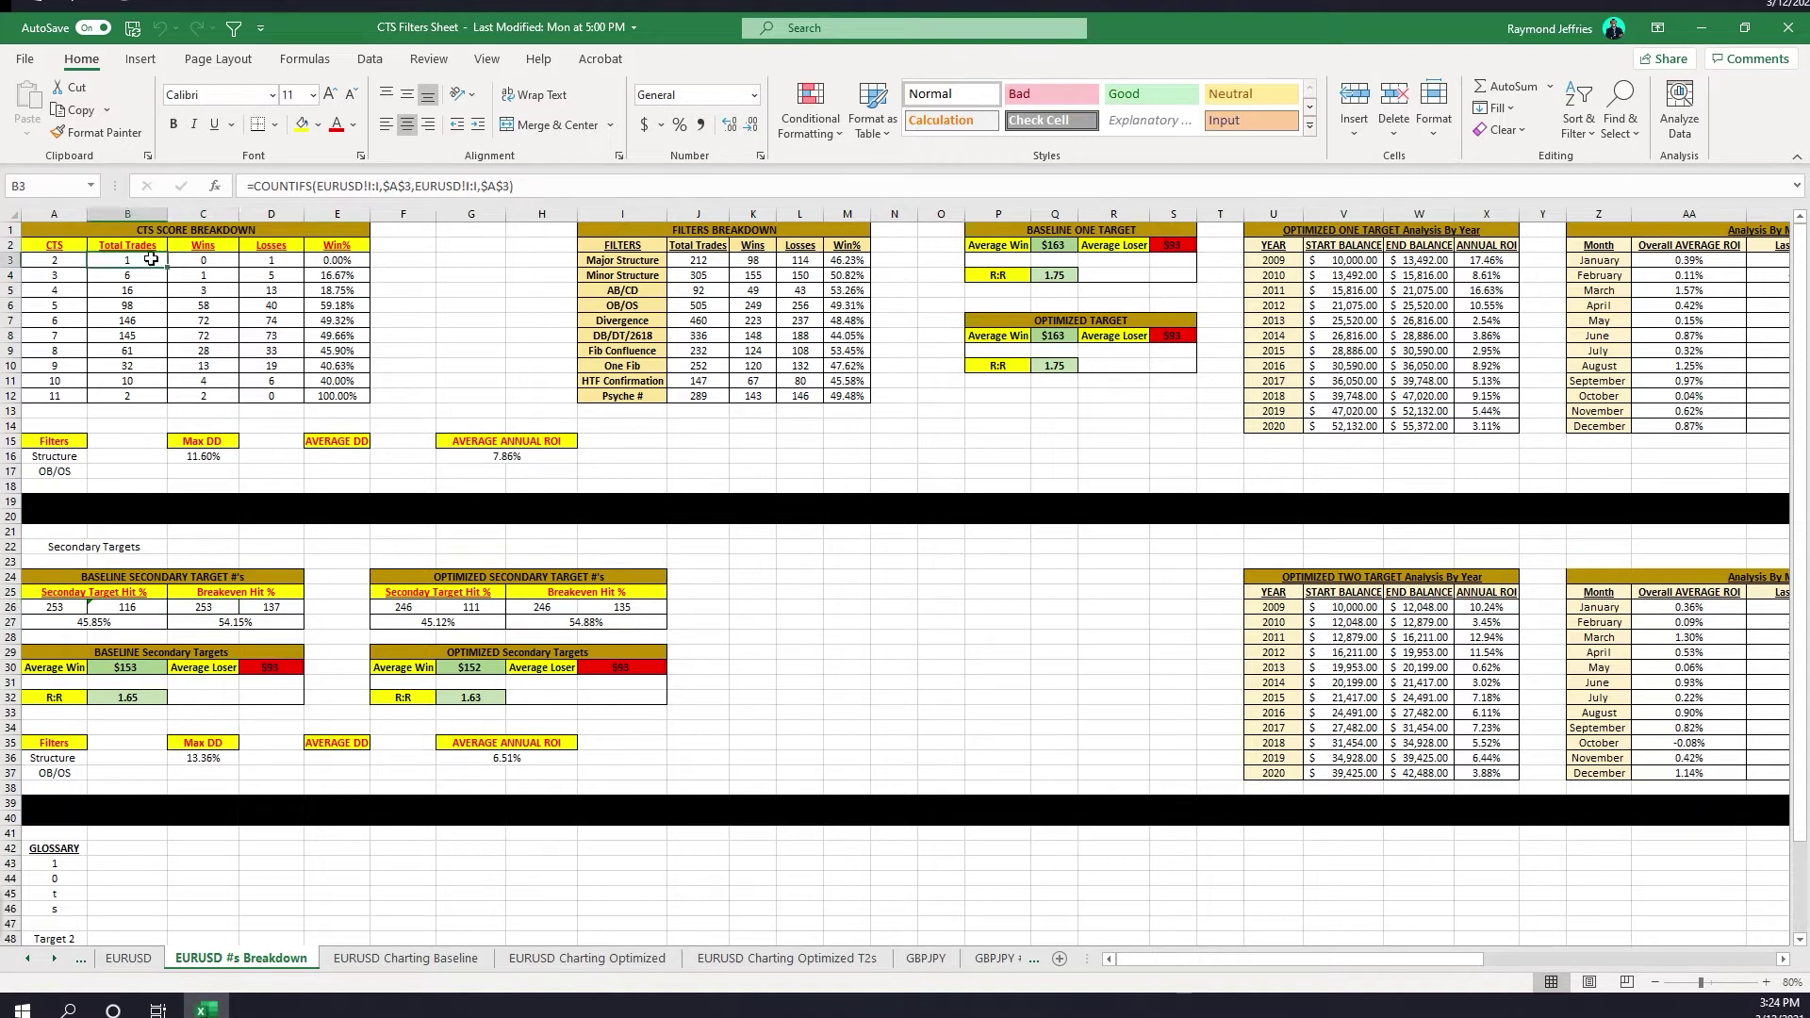
pyautogui.click(226, 266)
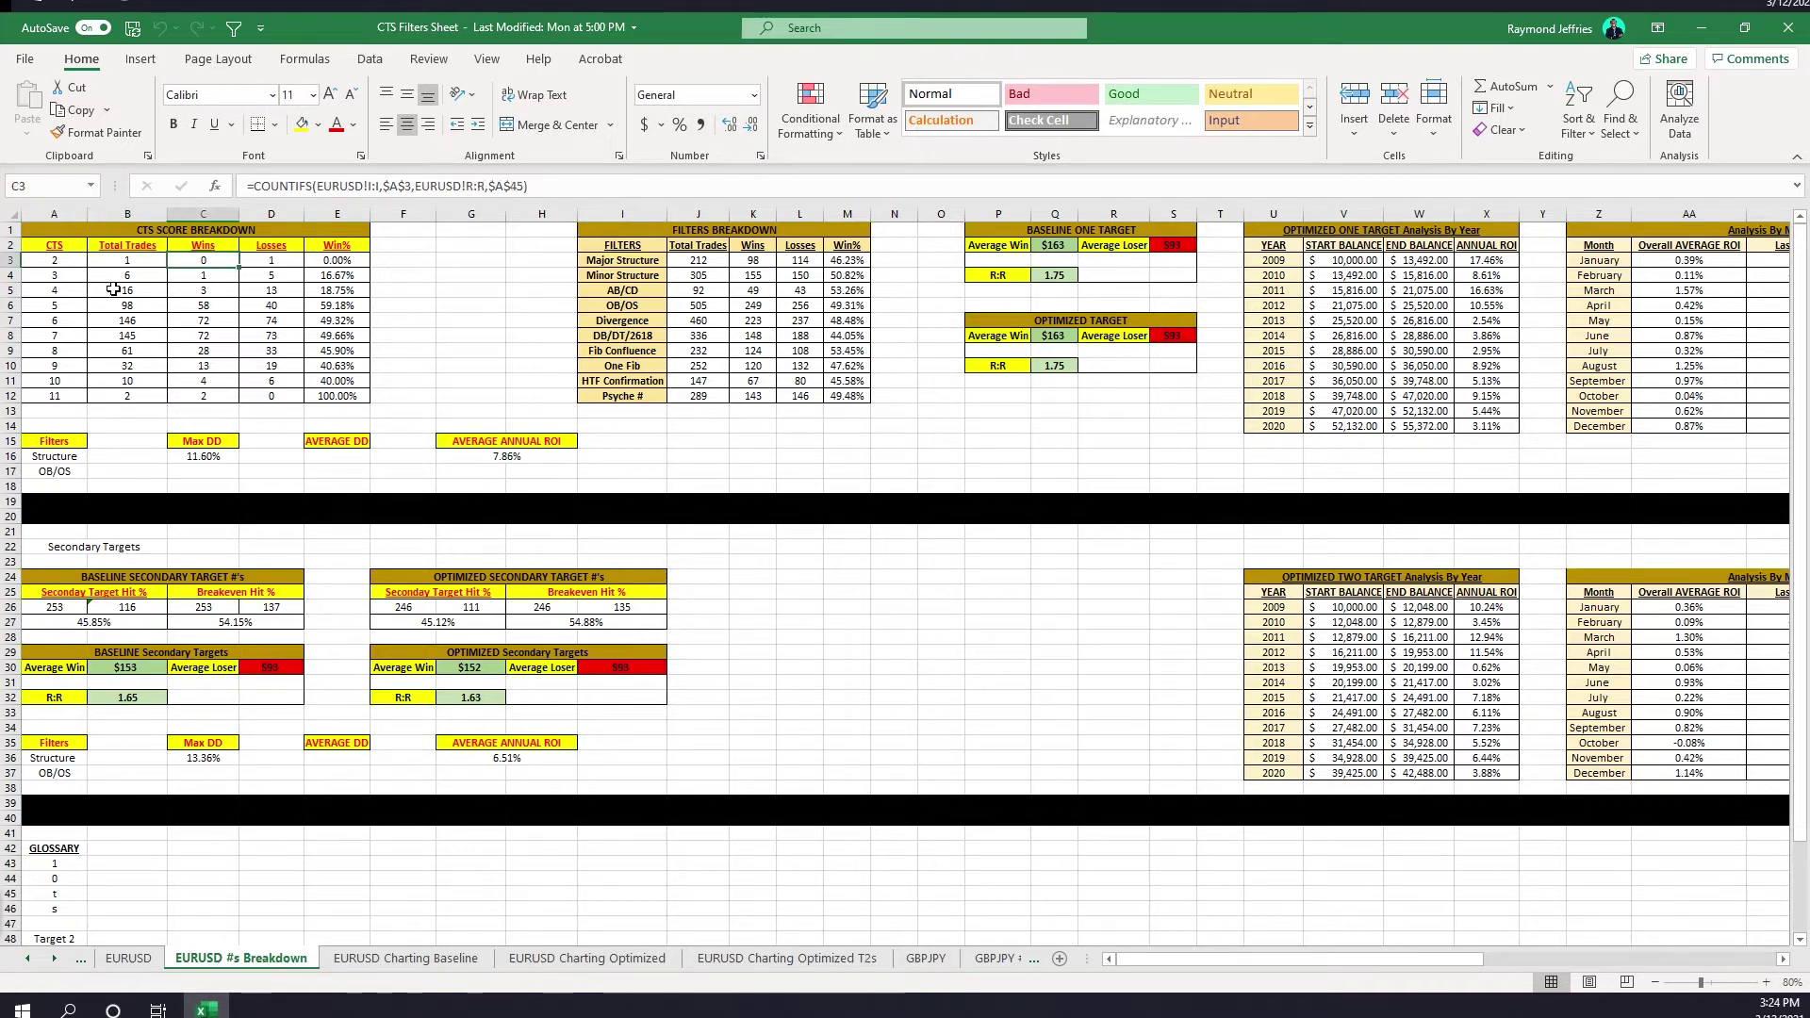
pyautogui.click(70, 278)
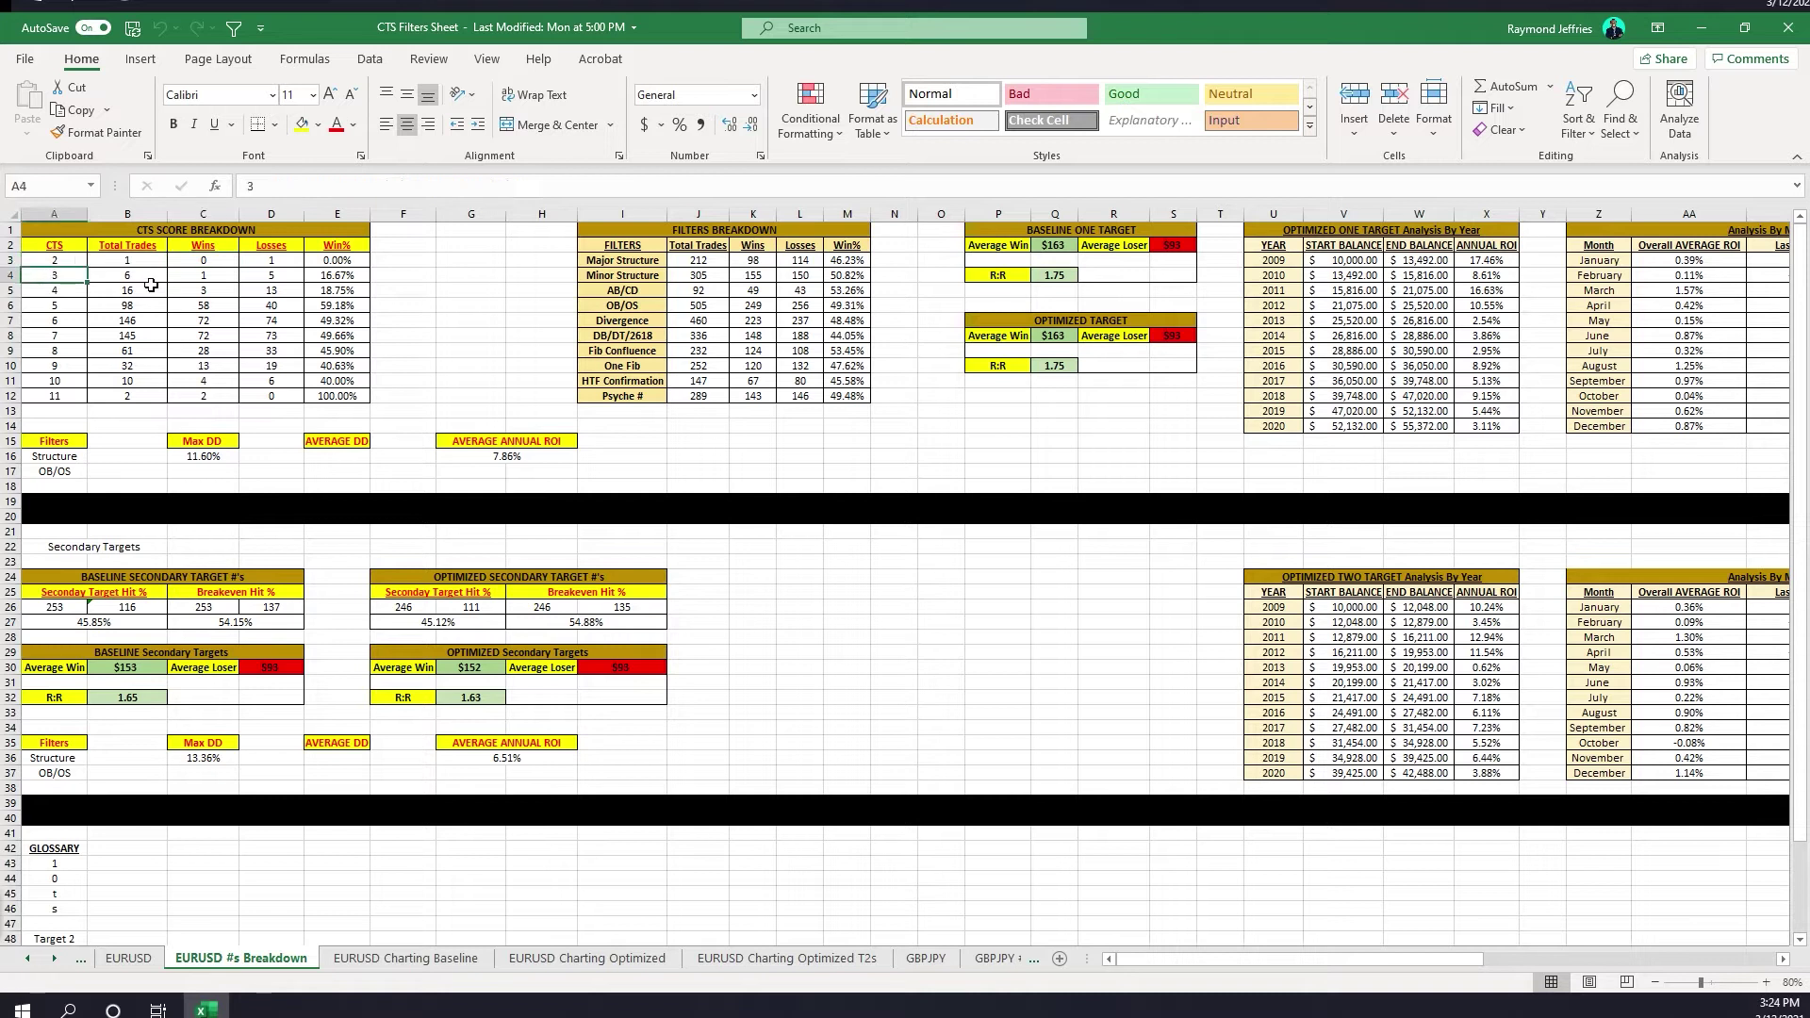
pyautogui.click(150, 277)
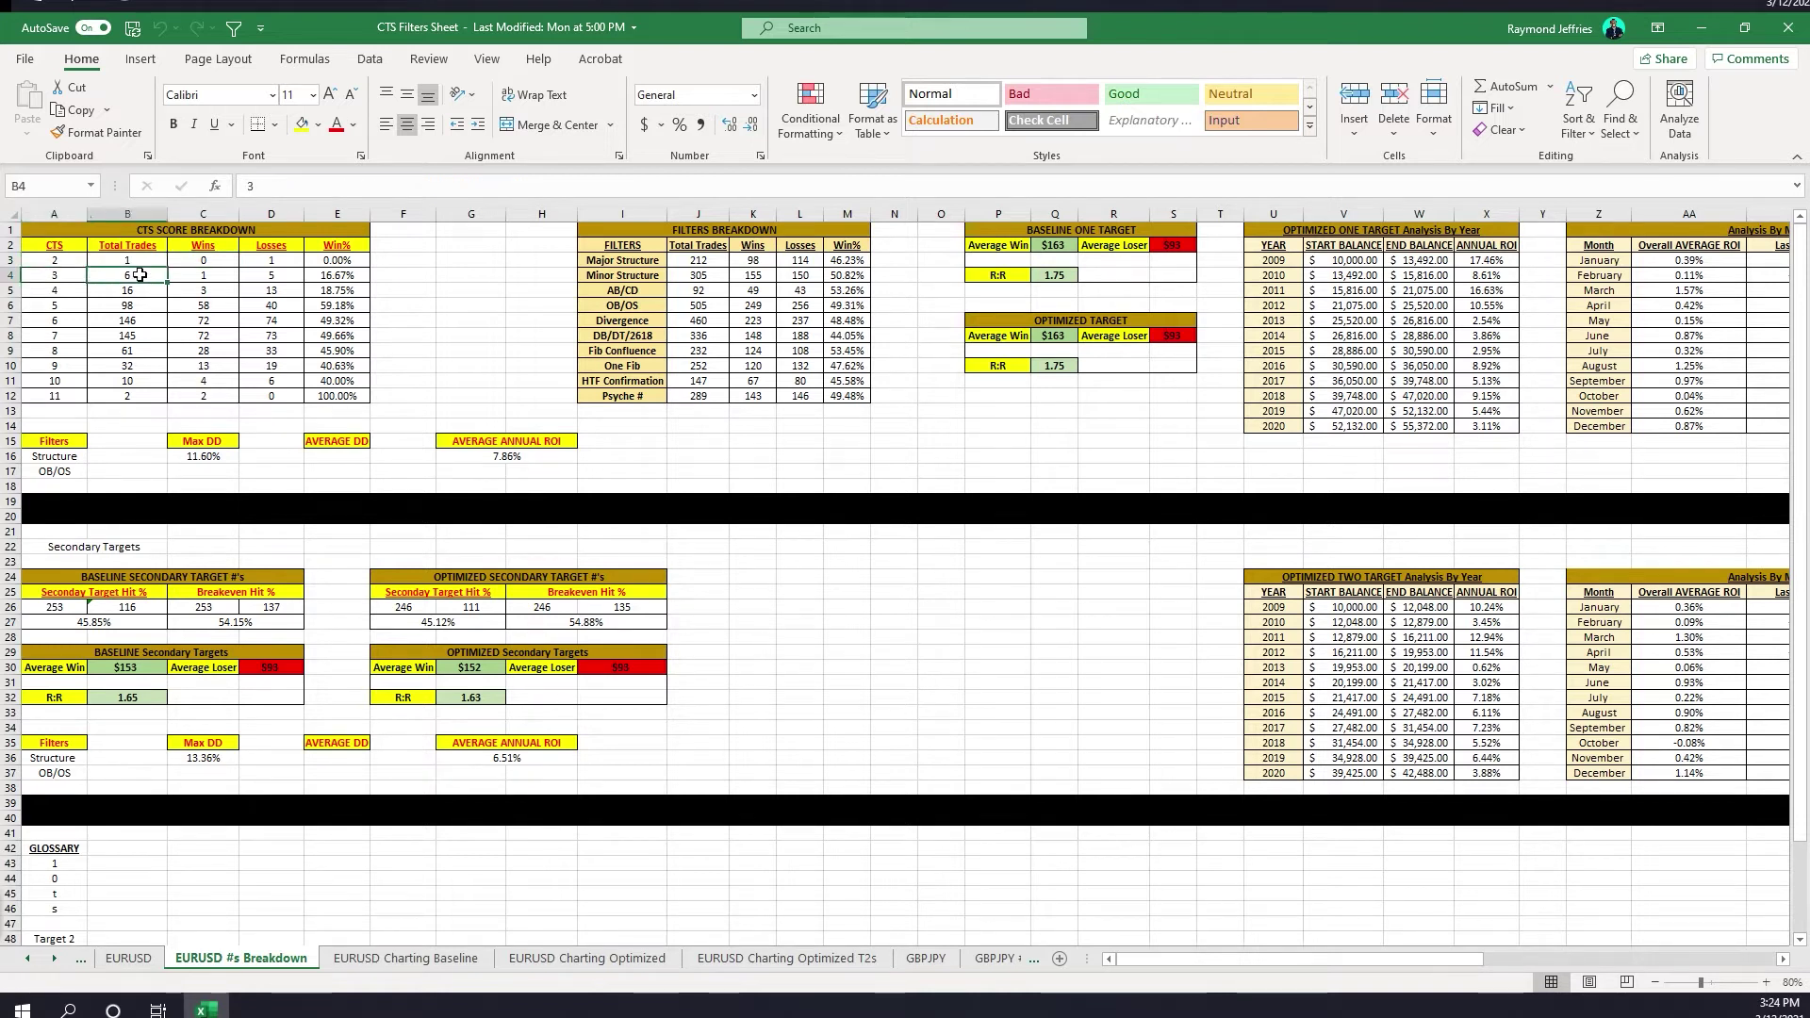
pyautogui.click(204, 279)
pyautogui.click(256, 273)
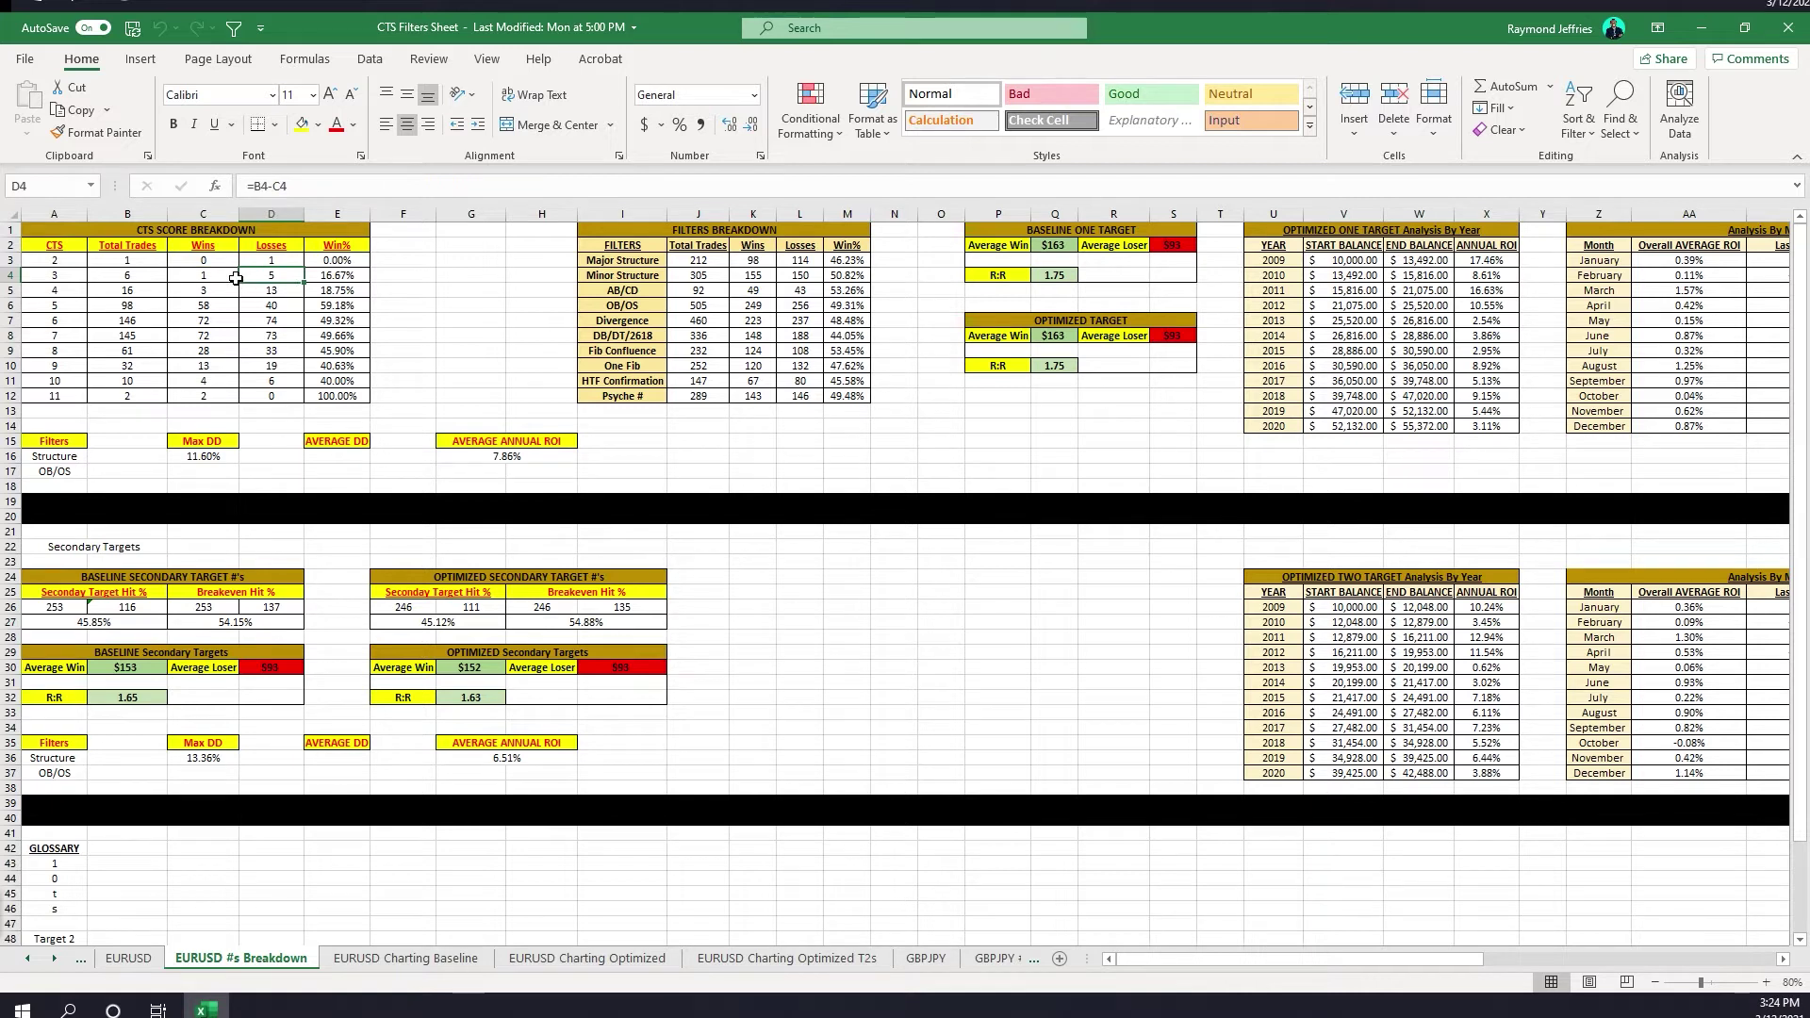
pyautogui.click(128, 289)
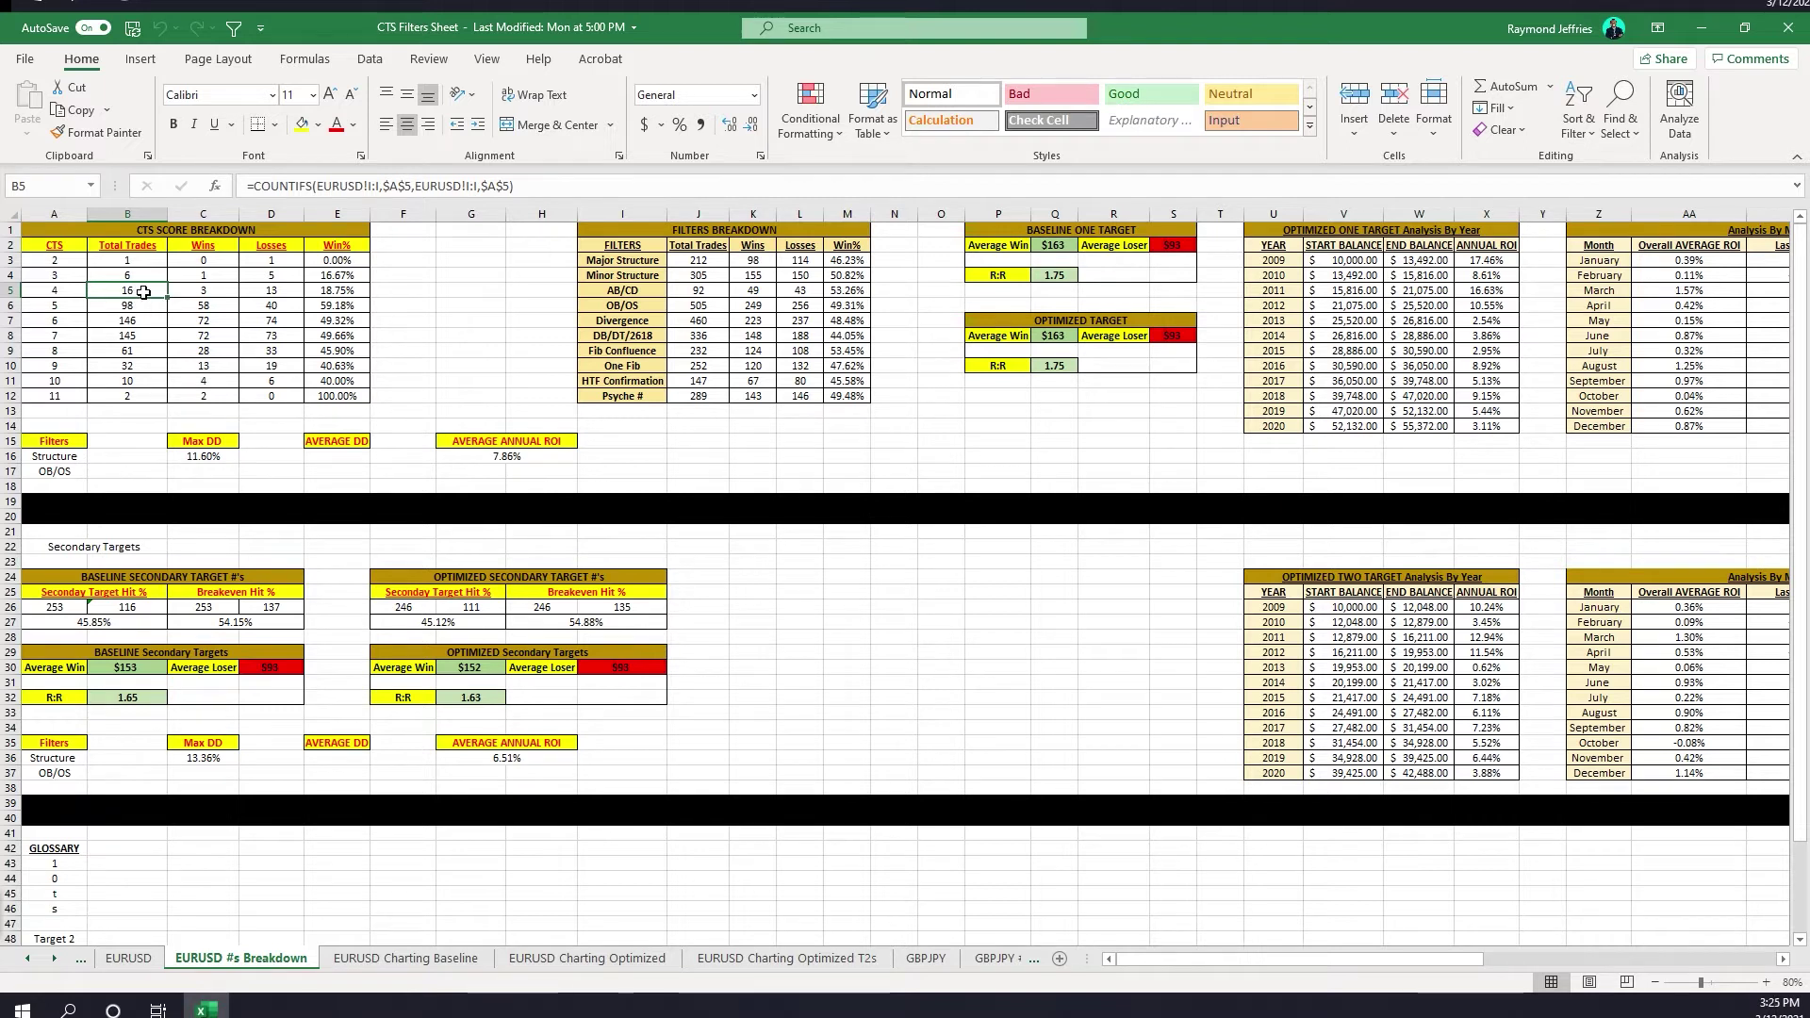
pyautogui.click(216, 291)
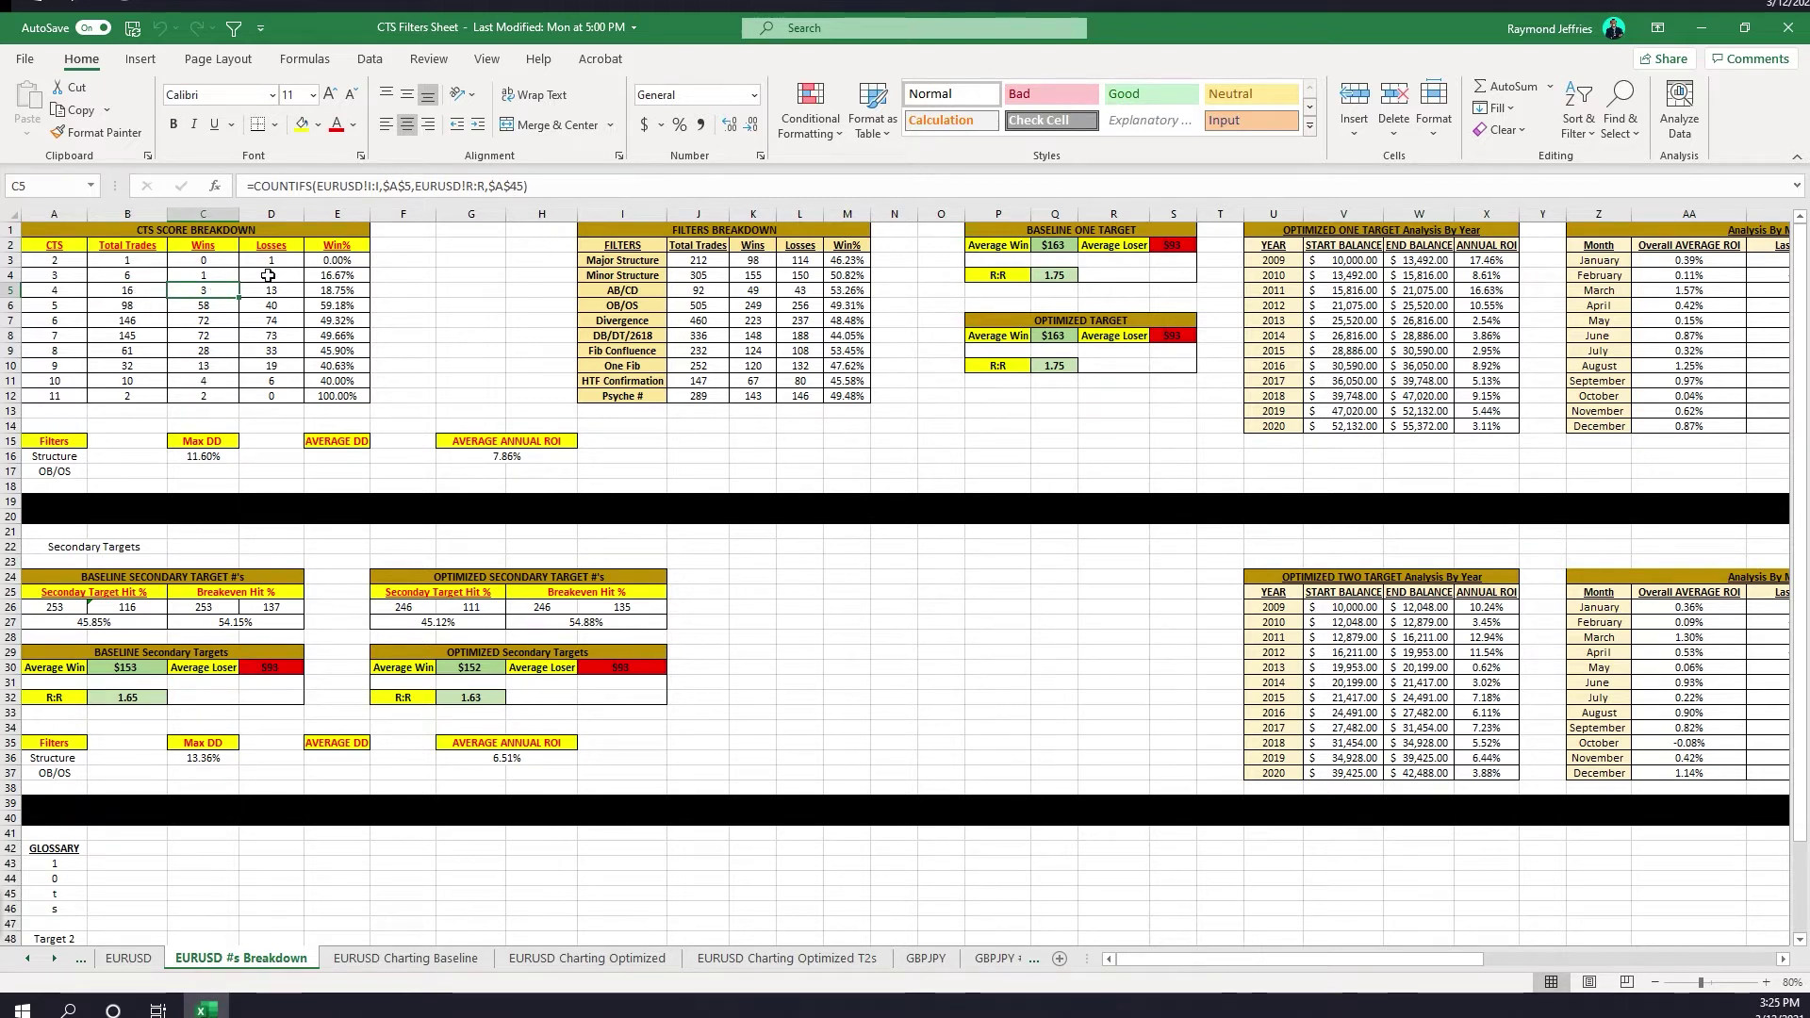
pyautogui.click(127, 308)
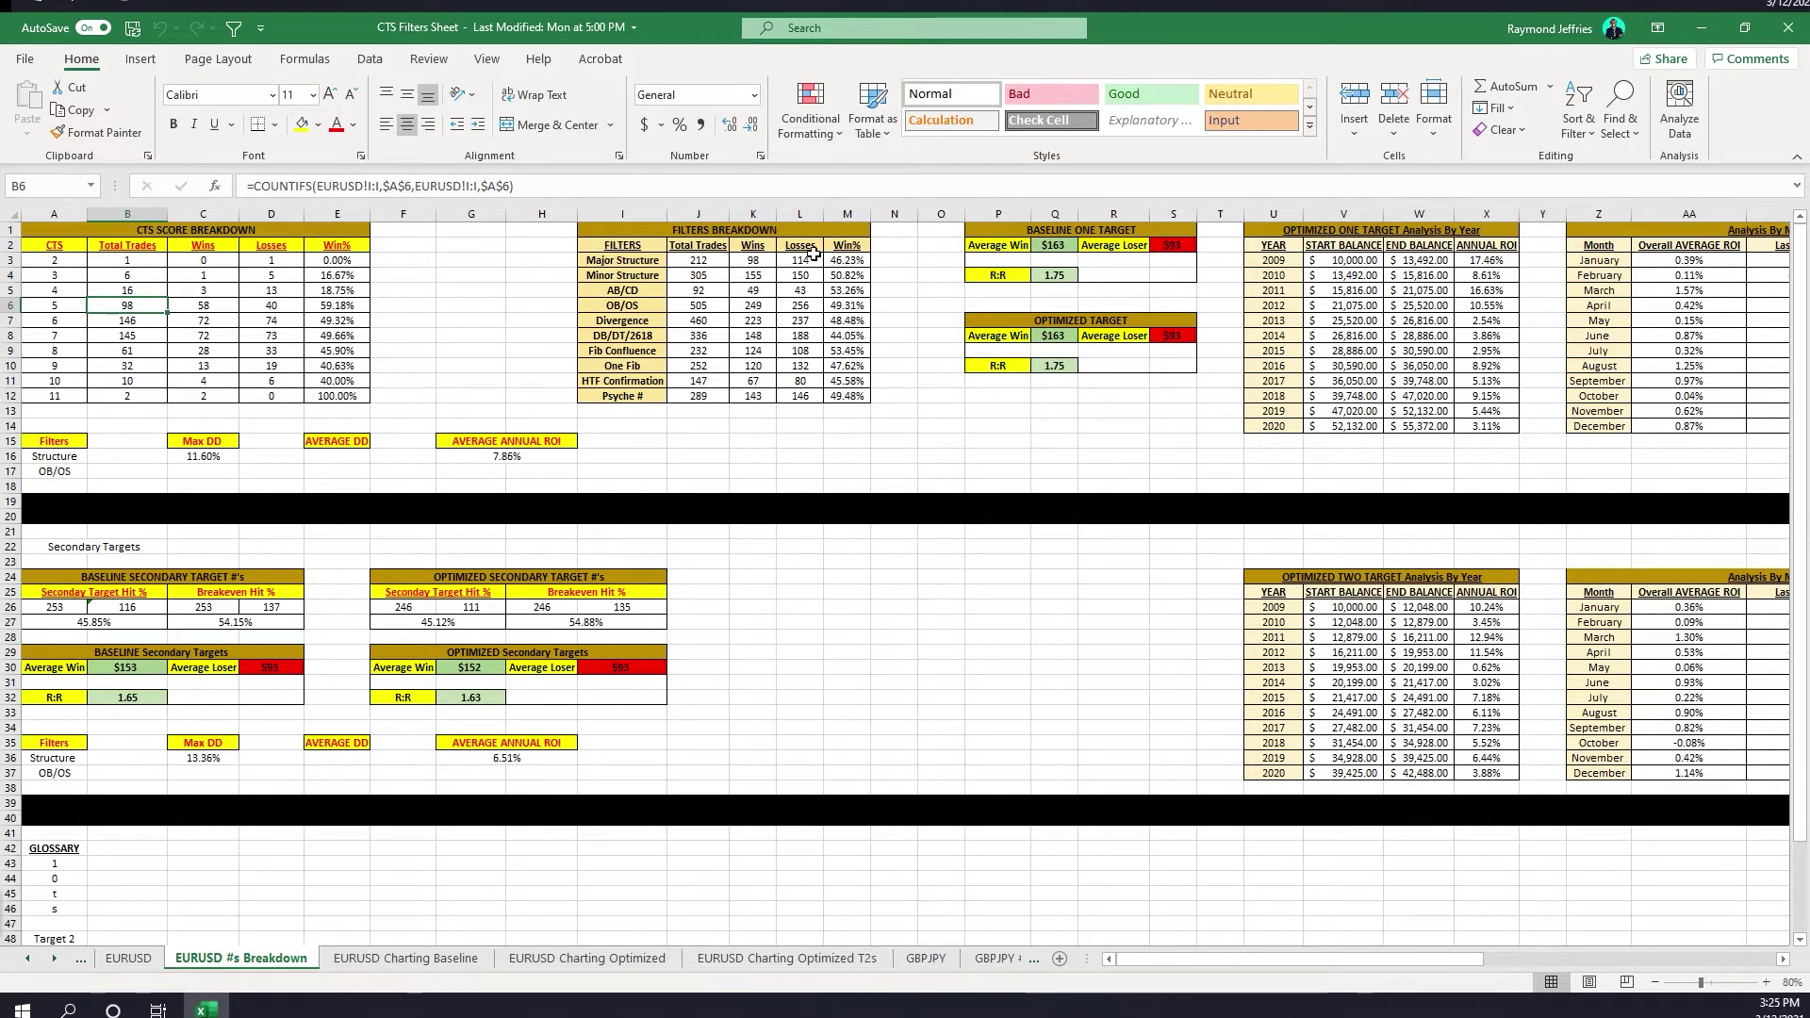
# Inspect the total trades, wins, losses and win rate for Major Structure and One Fib in the Filters Breakdown.
pyautogui.moveTo(728, 262); pyautogui.dragTo(819, 260)
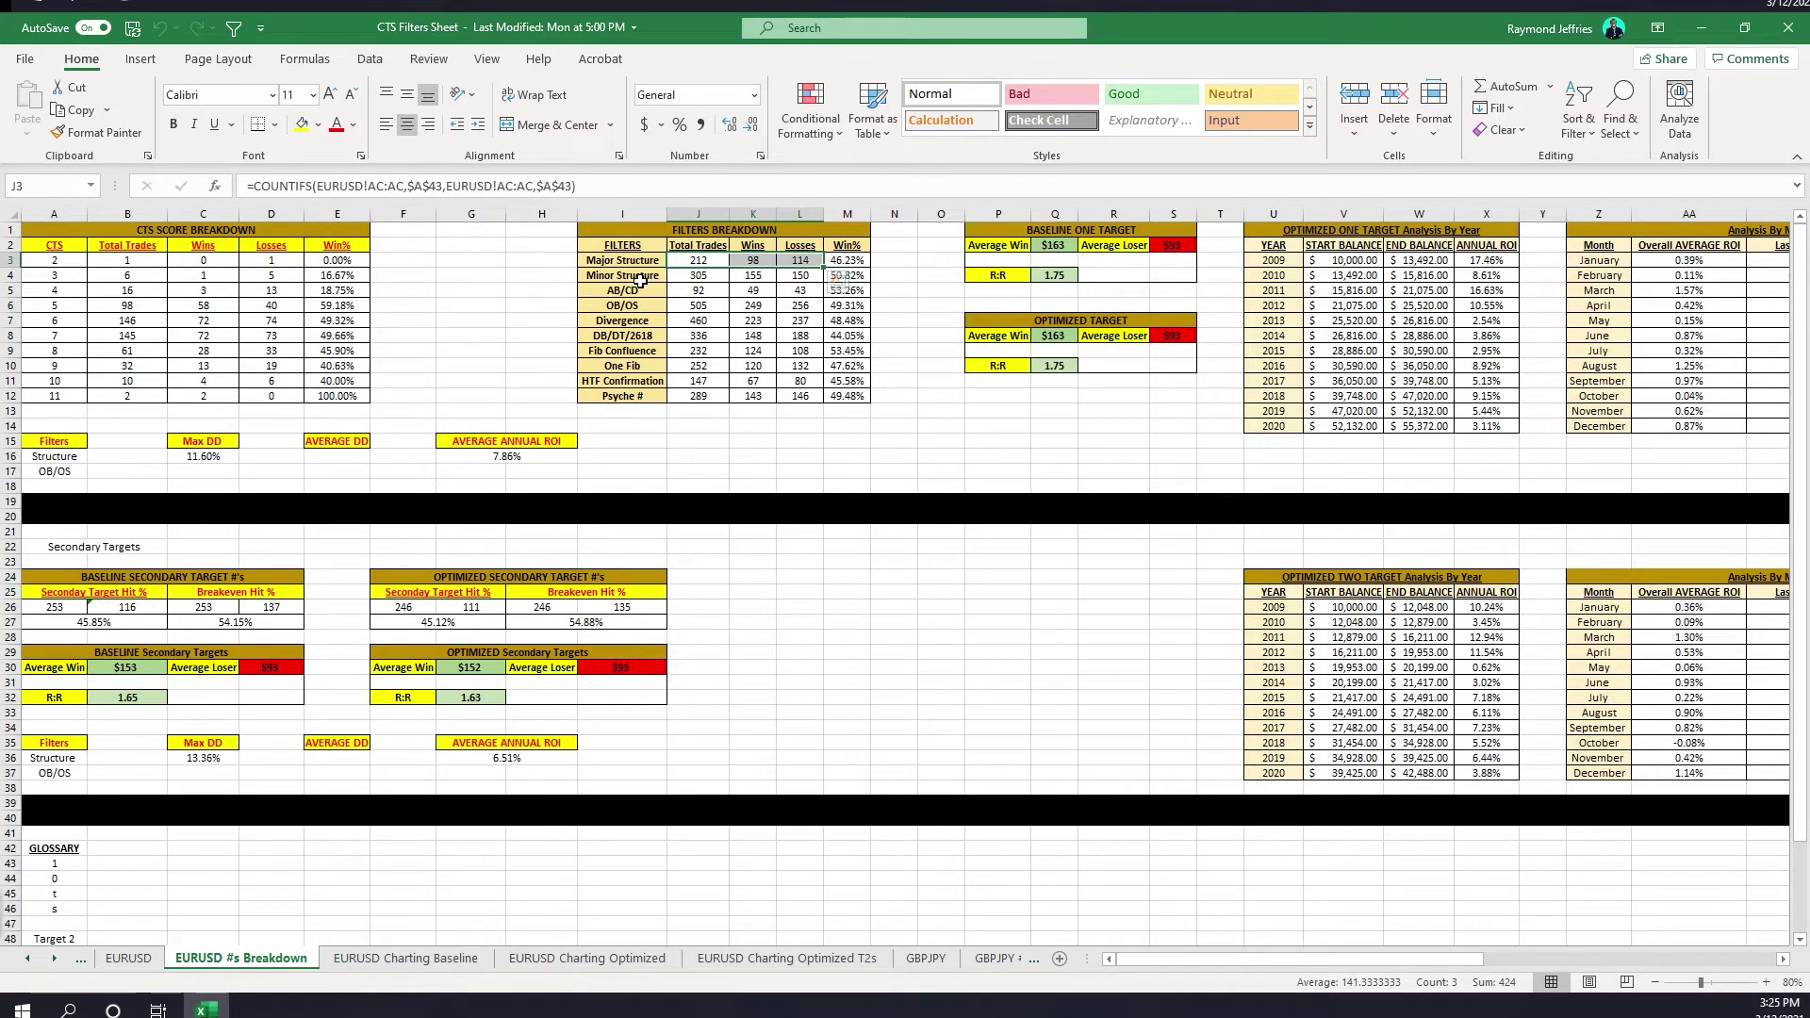
pyautogui.click(694, 263)
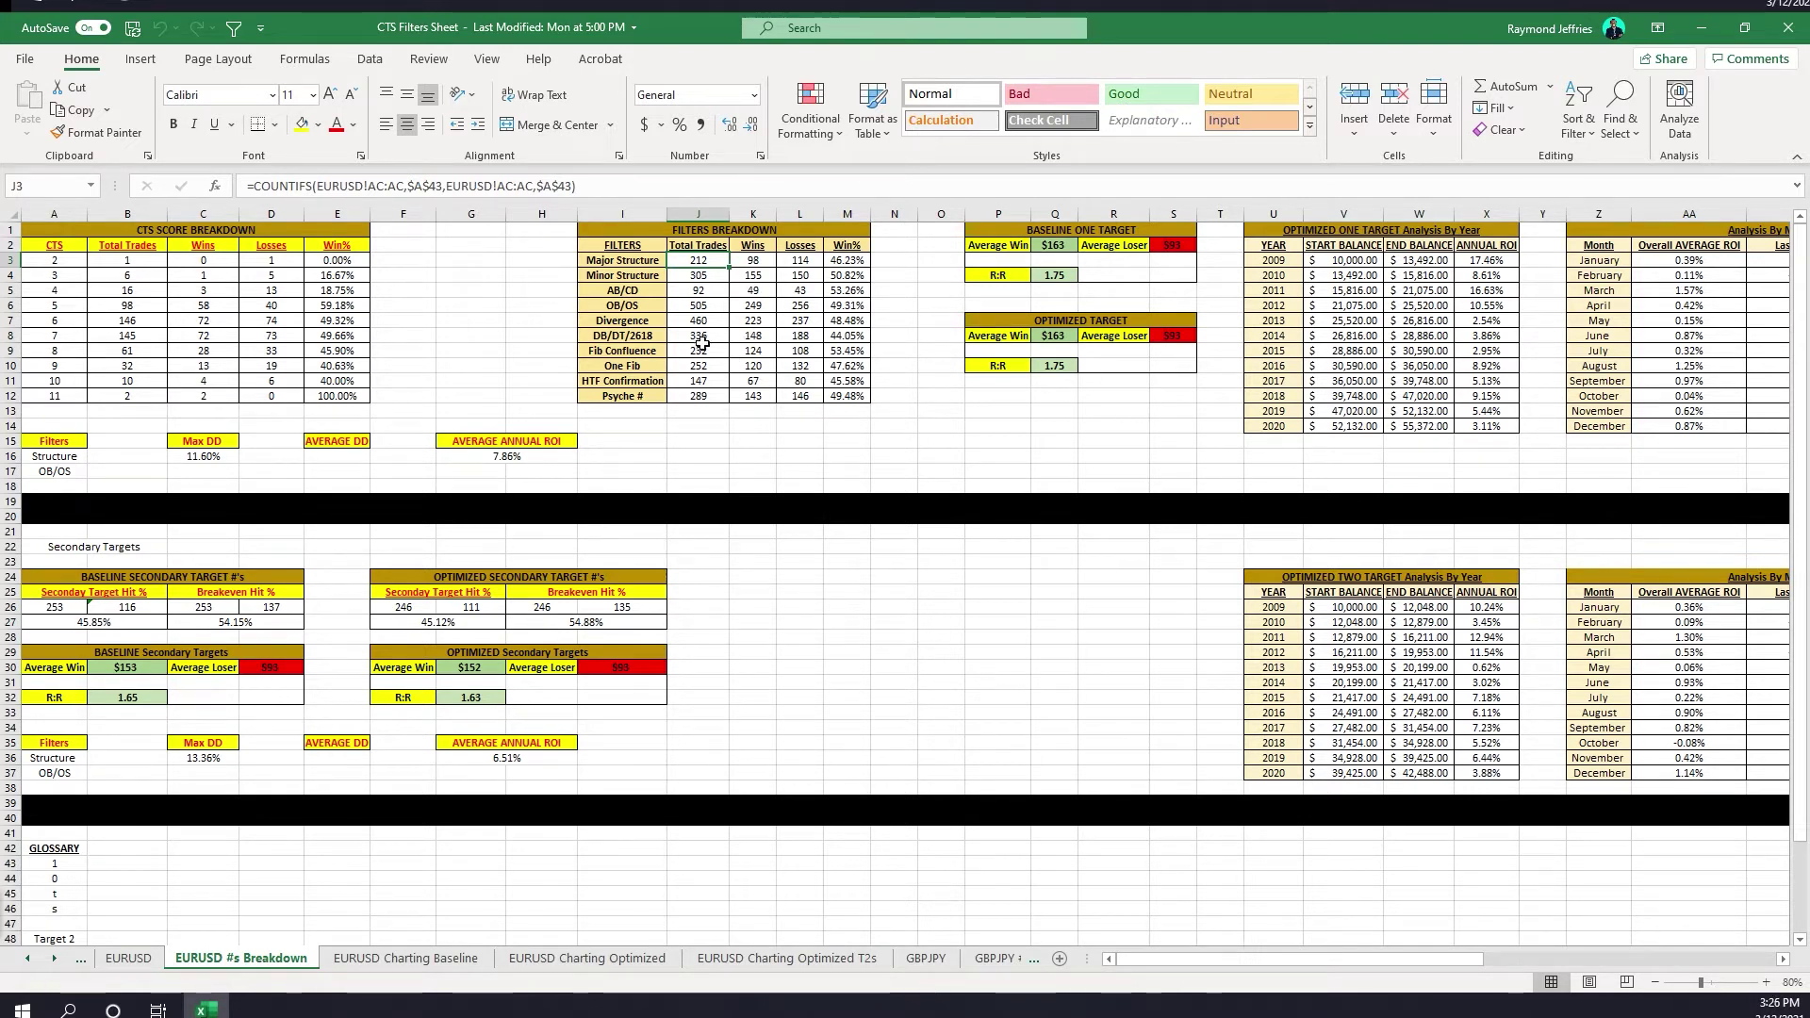
pyautogui.click(723, 366)
pyautogui.moveTo(723, 365); pyautogui.dragTo(852, 369)
pyautogui.click(848, 366)
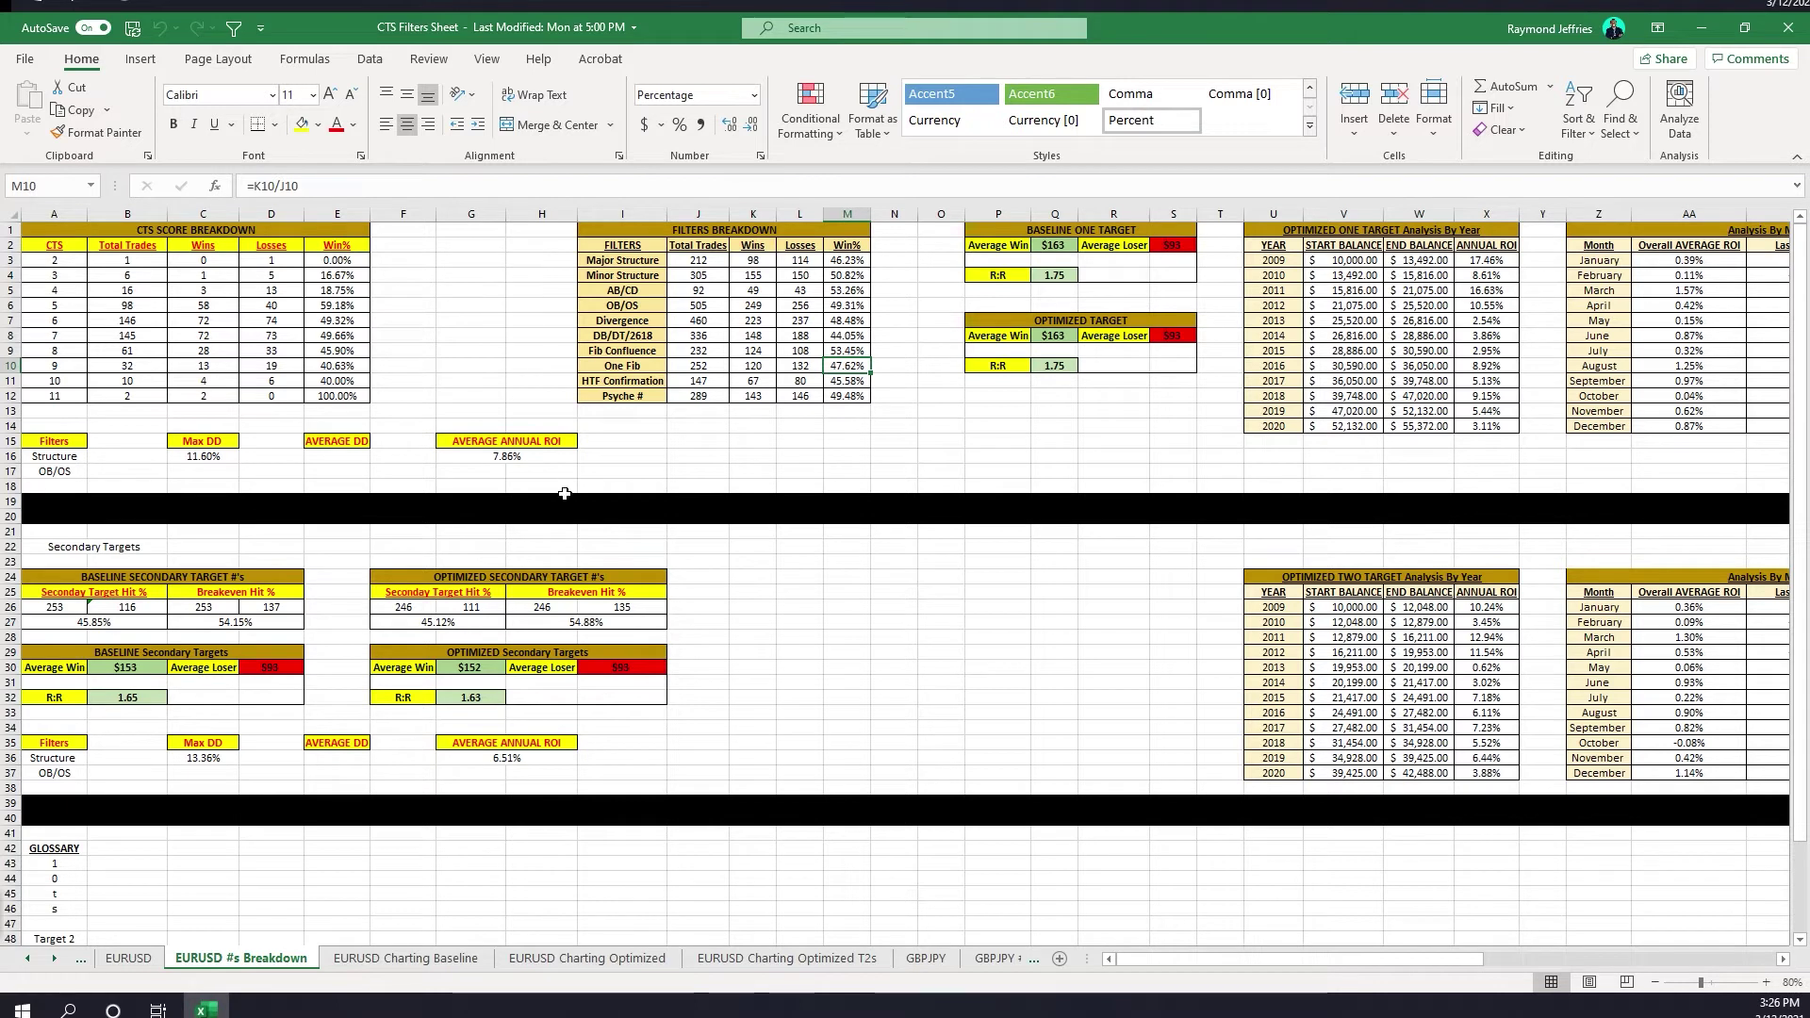
# Review the Major Structure, OB/OS, Divergence and DB/DT/2618 filters alongside the CTS score 5 row and the Optimized Target averages.
pyautogui.click(643, 262)
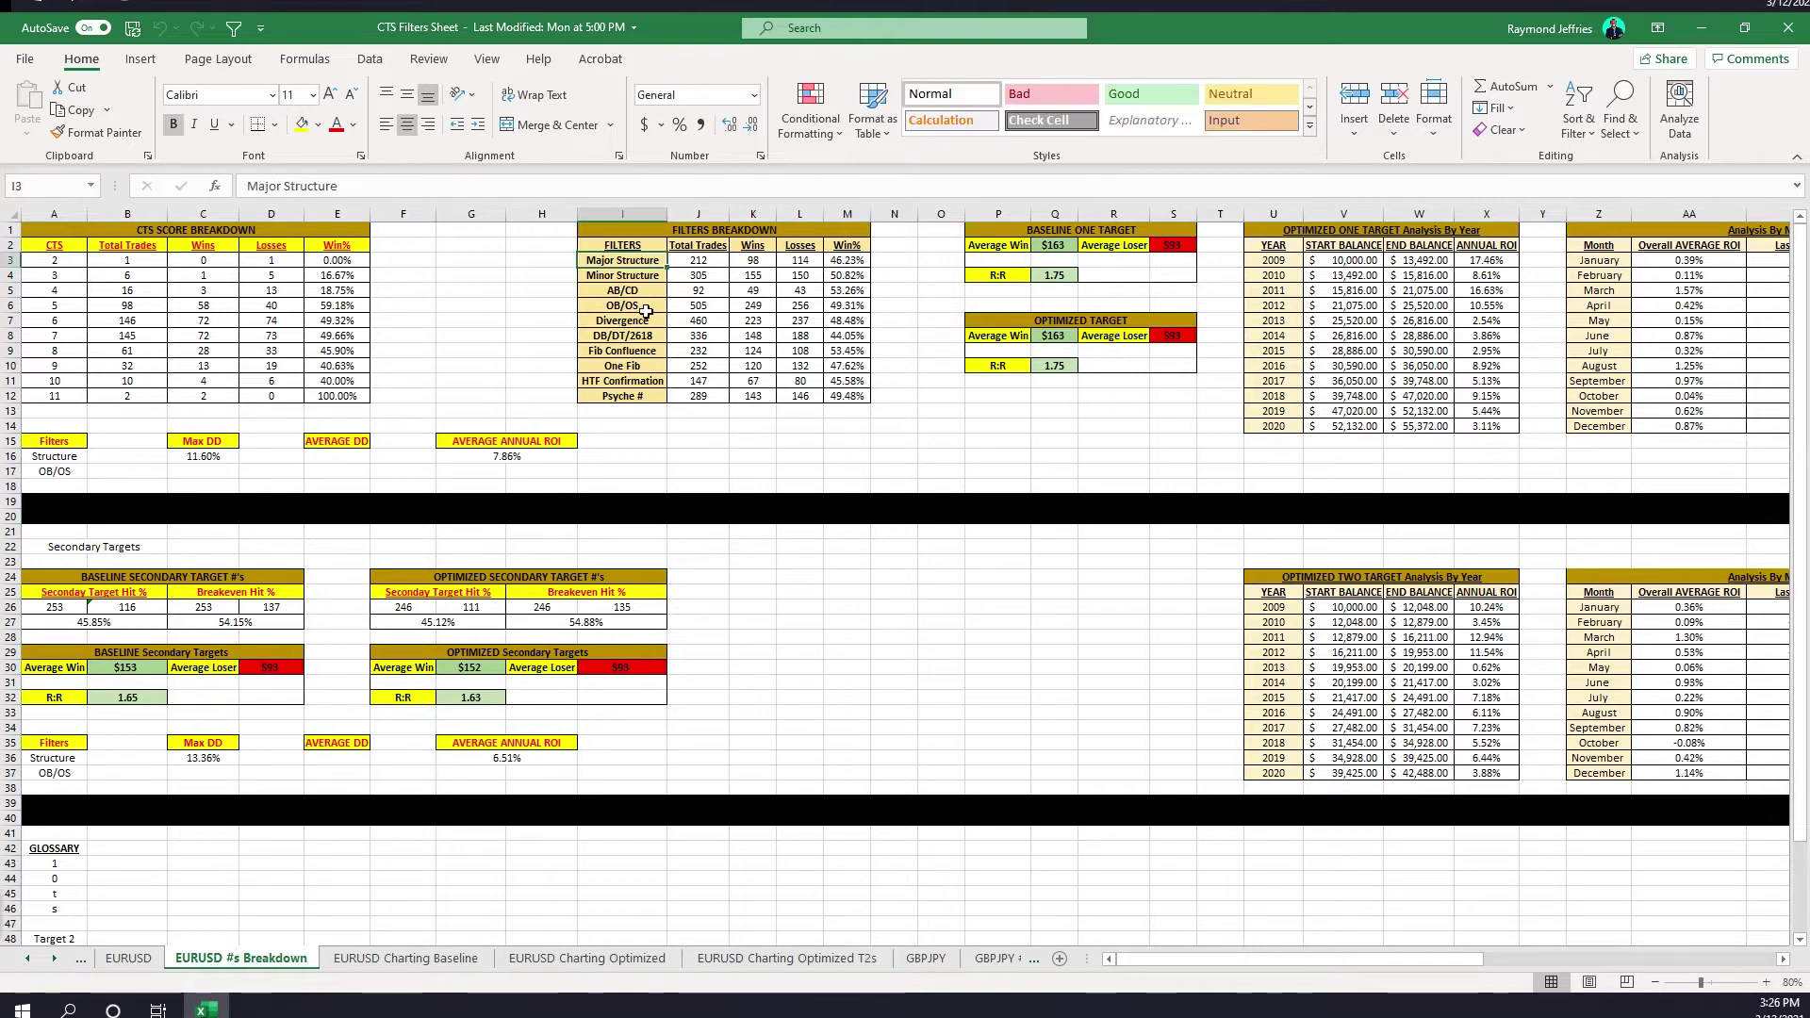
pyautogui.click(643, 305)
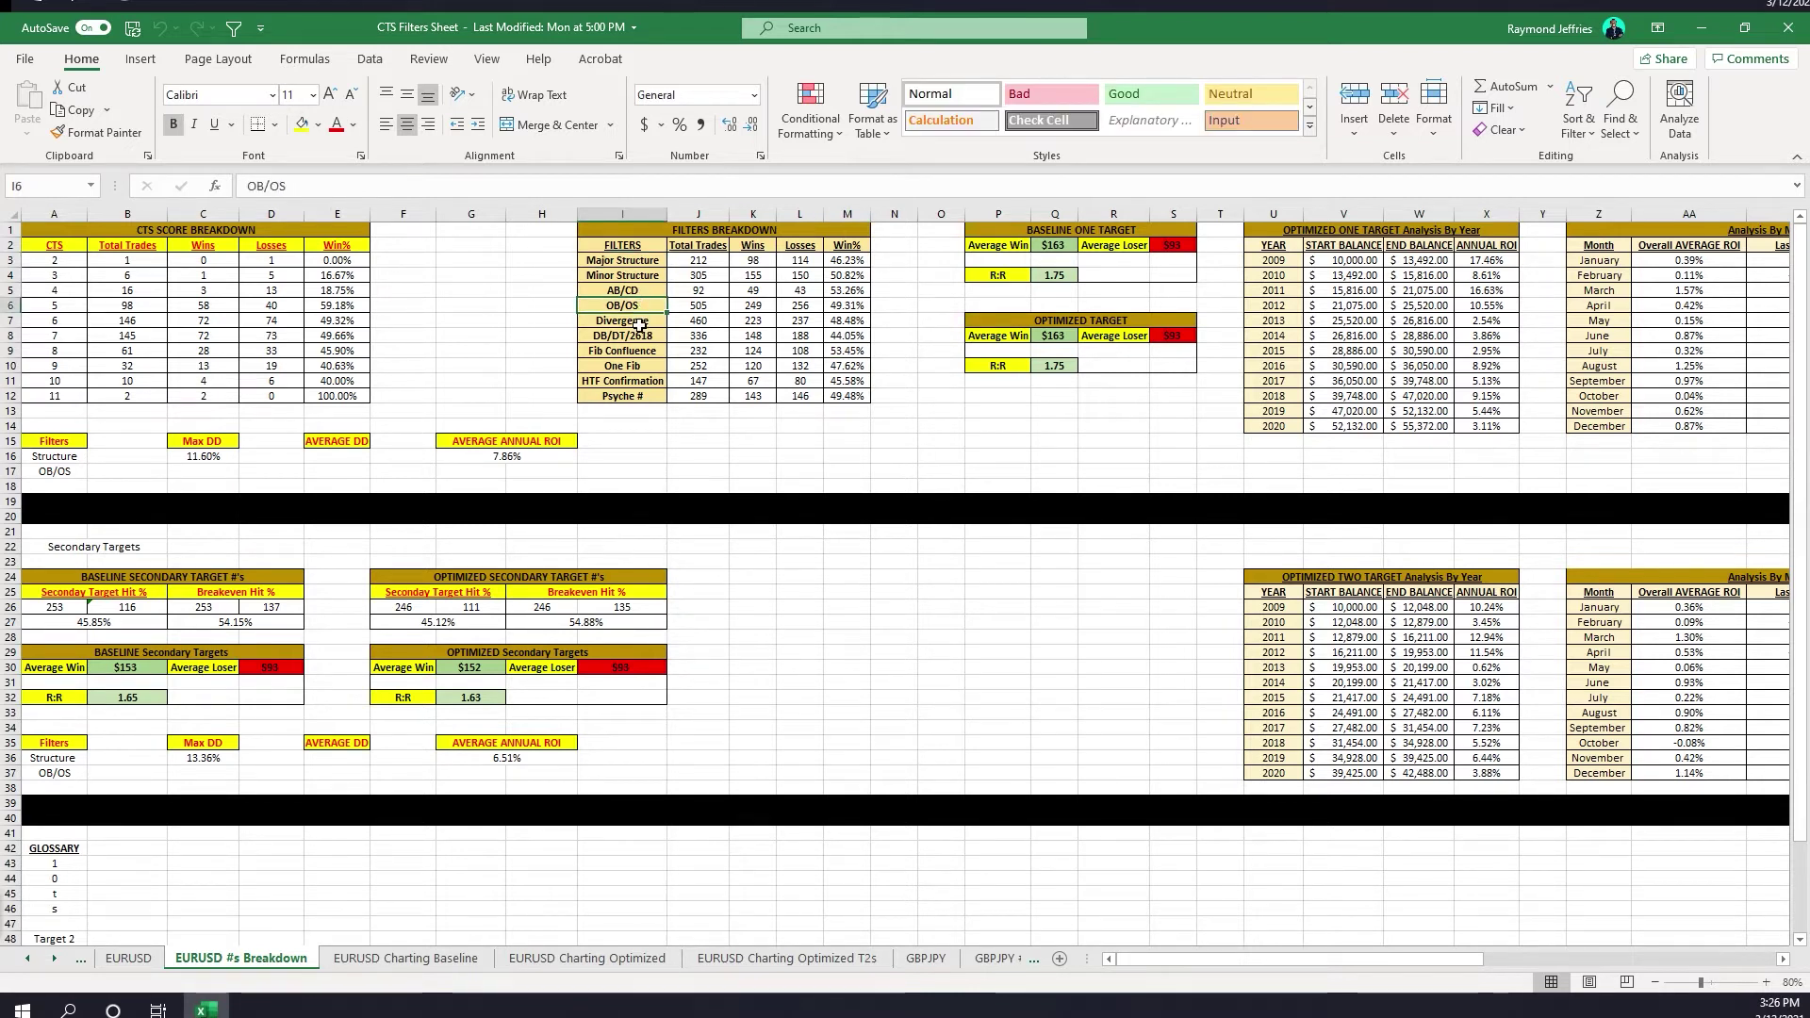
pyautogui.click(640, 322)
pyautogui.click(634, 336)
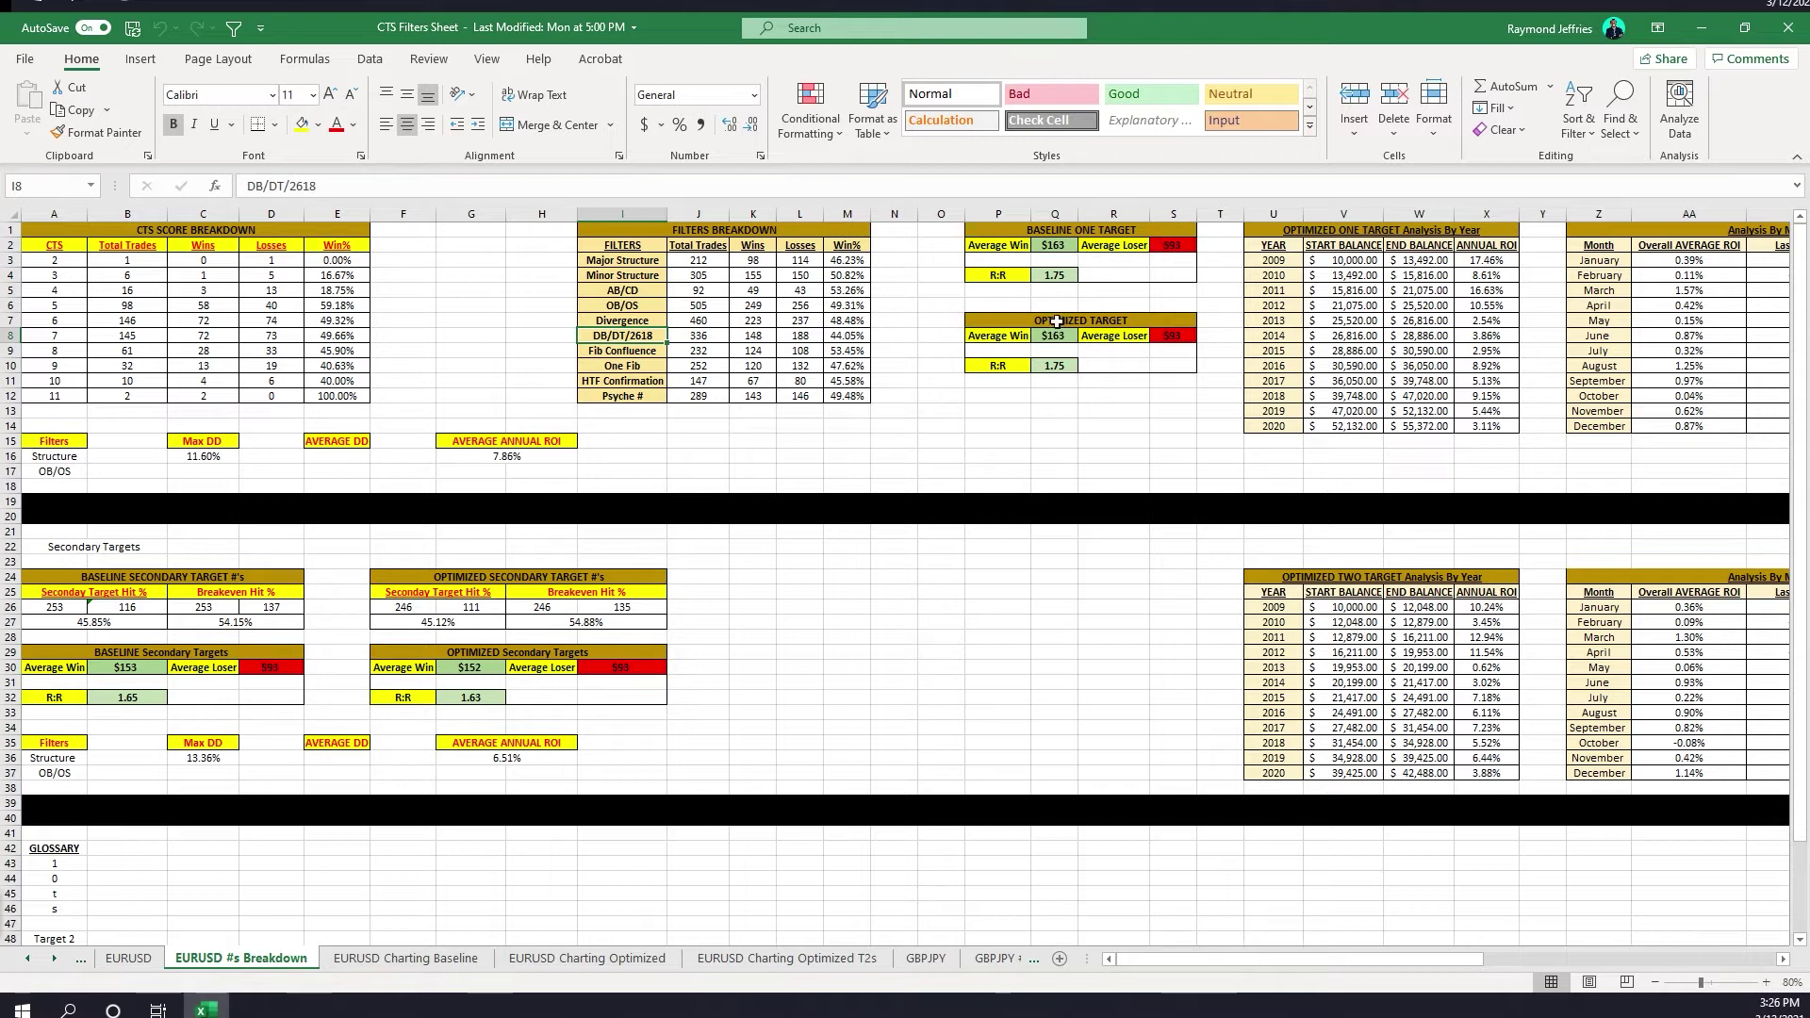
pyautogui.moveTo(59, 303); pyautogui.dragTo(283, 303)
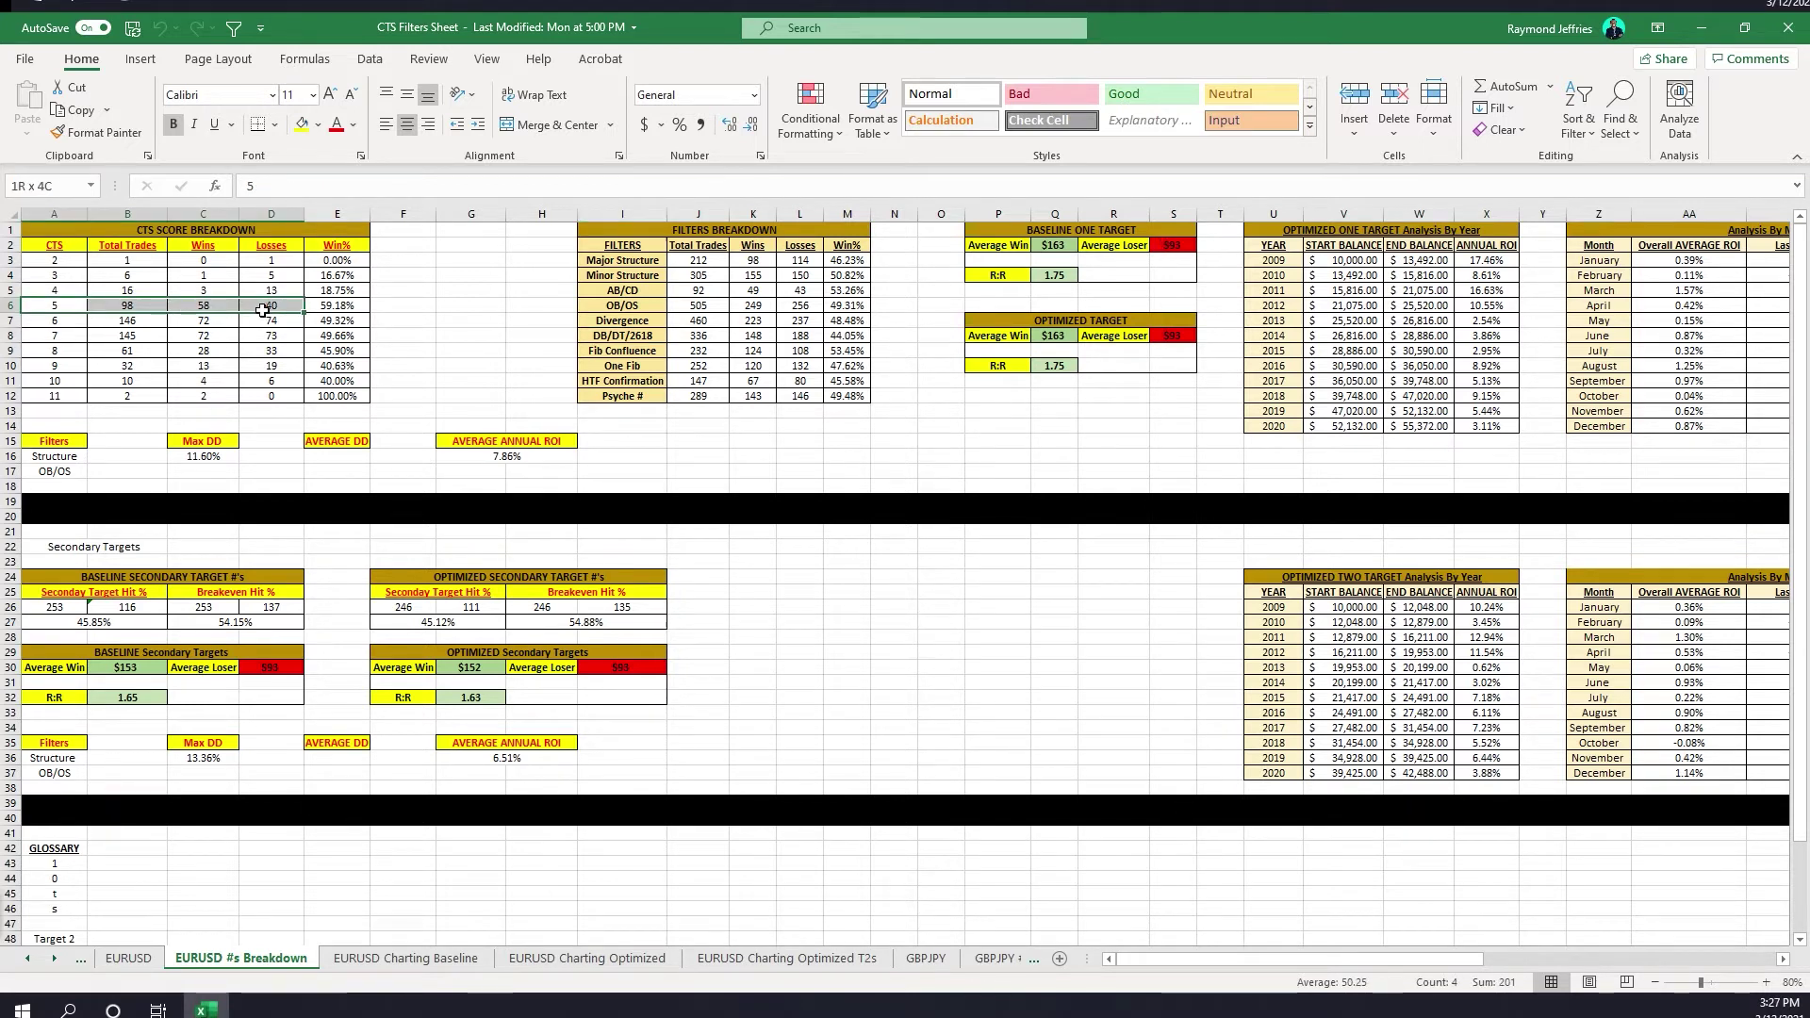
pyautogui.click(1084, 336)
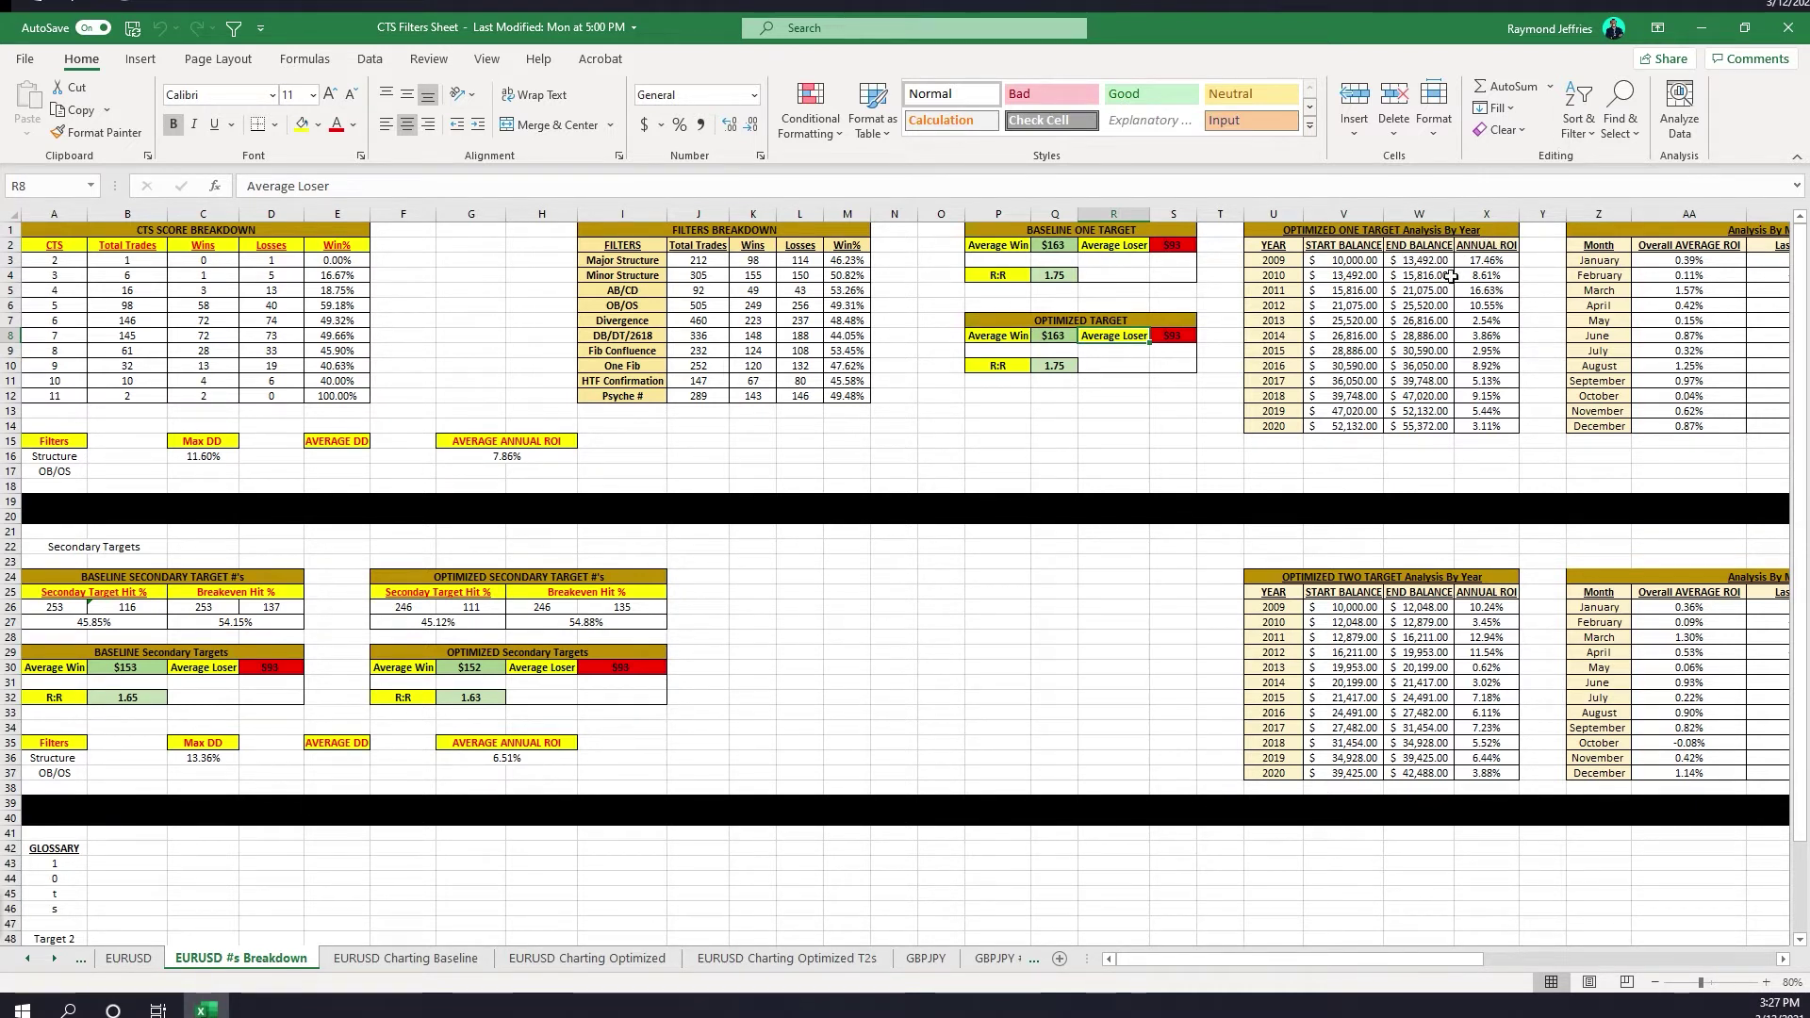
# Examine the January average ROI and its yearly values from 2009 to 2020 in the one-target monthly analysis.
pyautogui.moveTo(1452, 966); pyautogui.dragTo(1656, 956)
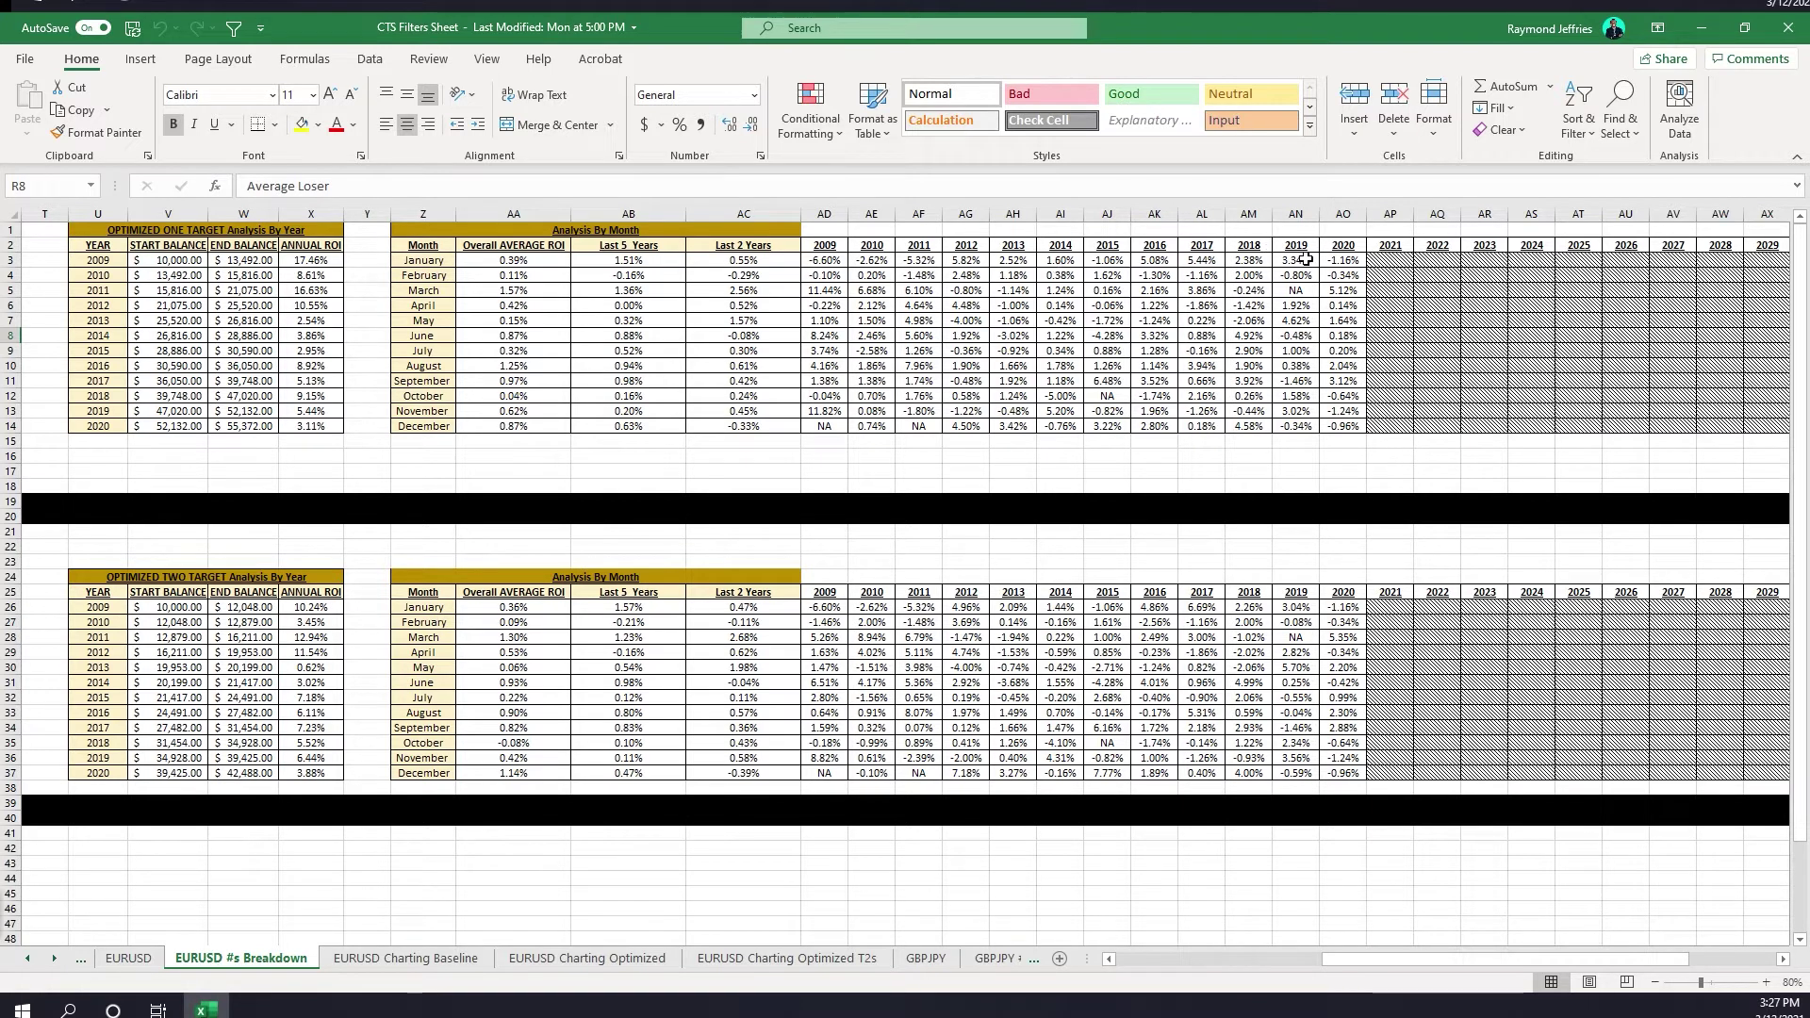
pyautogui.click(1343, 261)
pyautogui.moveTo(1299, 263); pyautogui.dragTo(1319, 263)
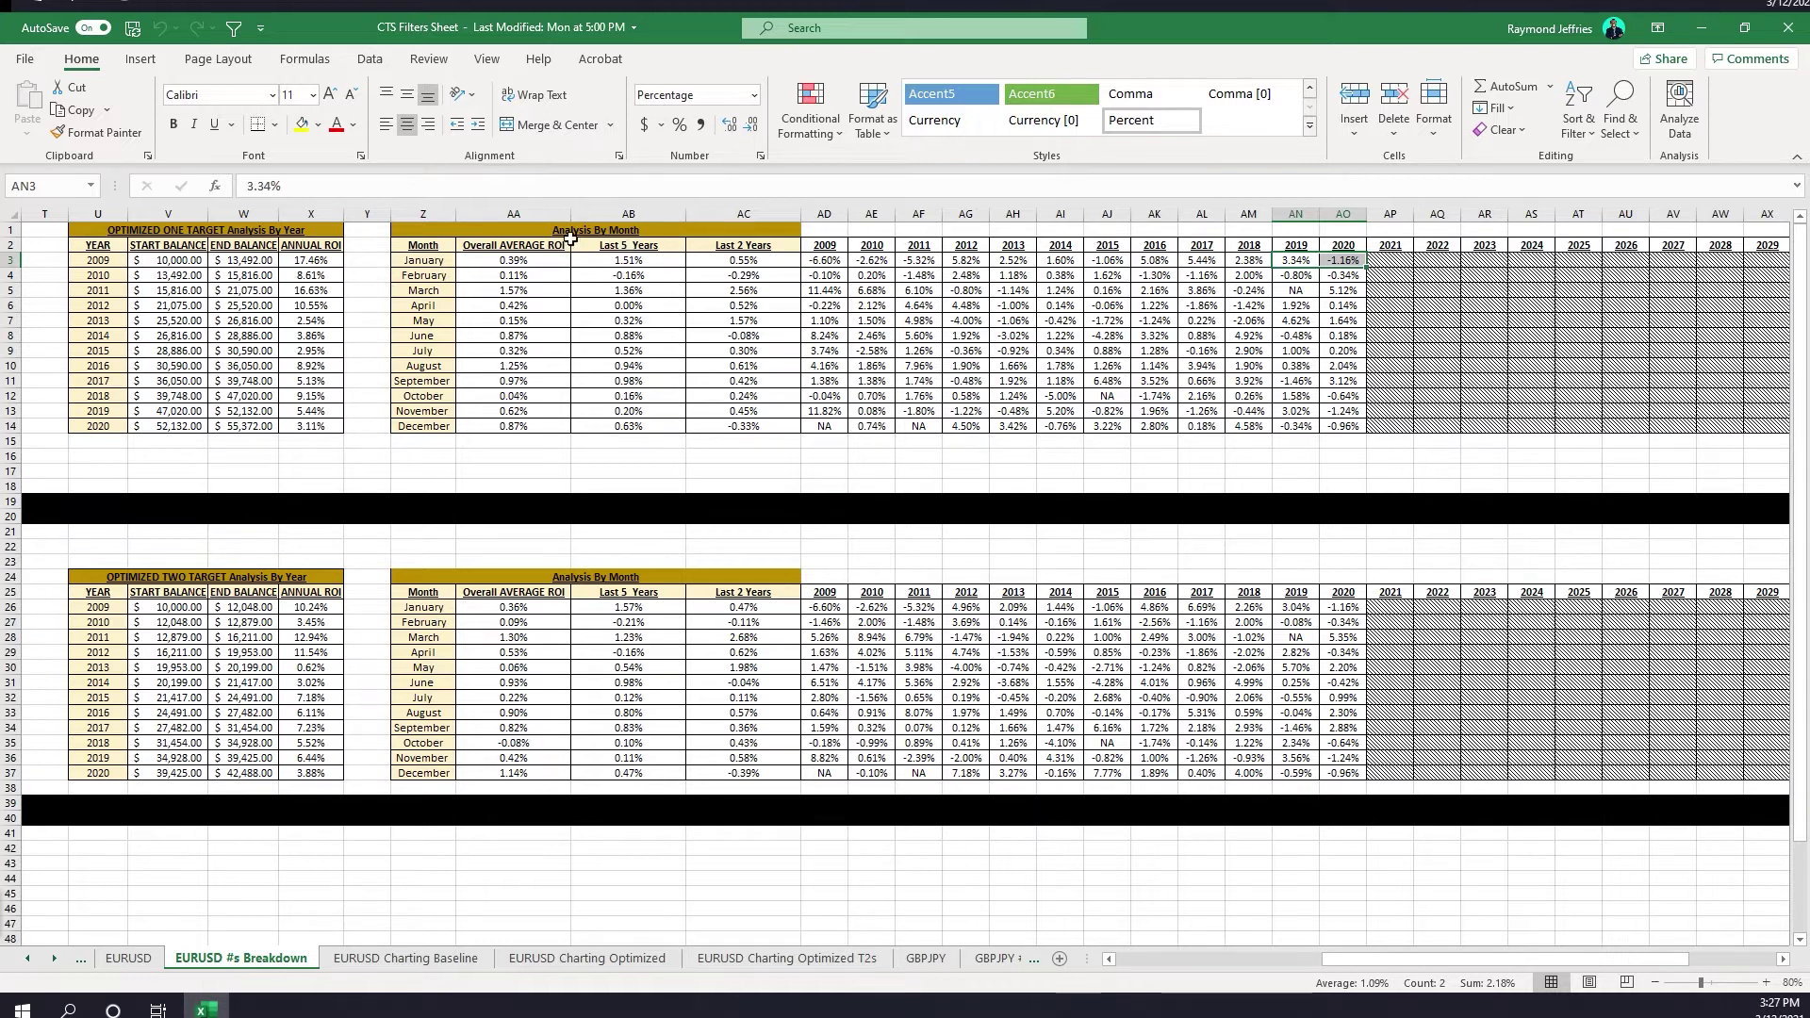
pyautogui.moveTo(569, 234); pyautogui.dragTo(526, 251)
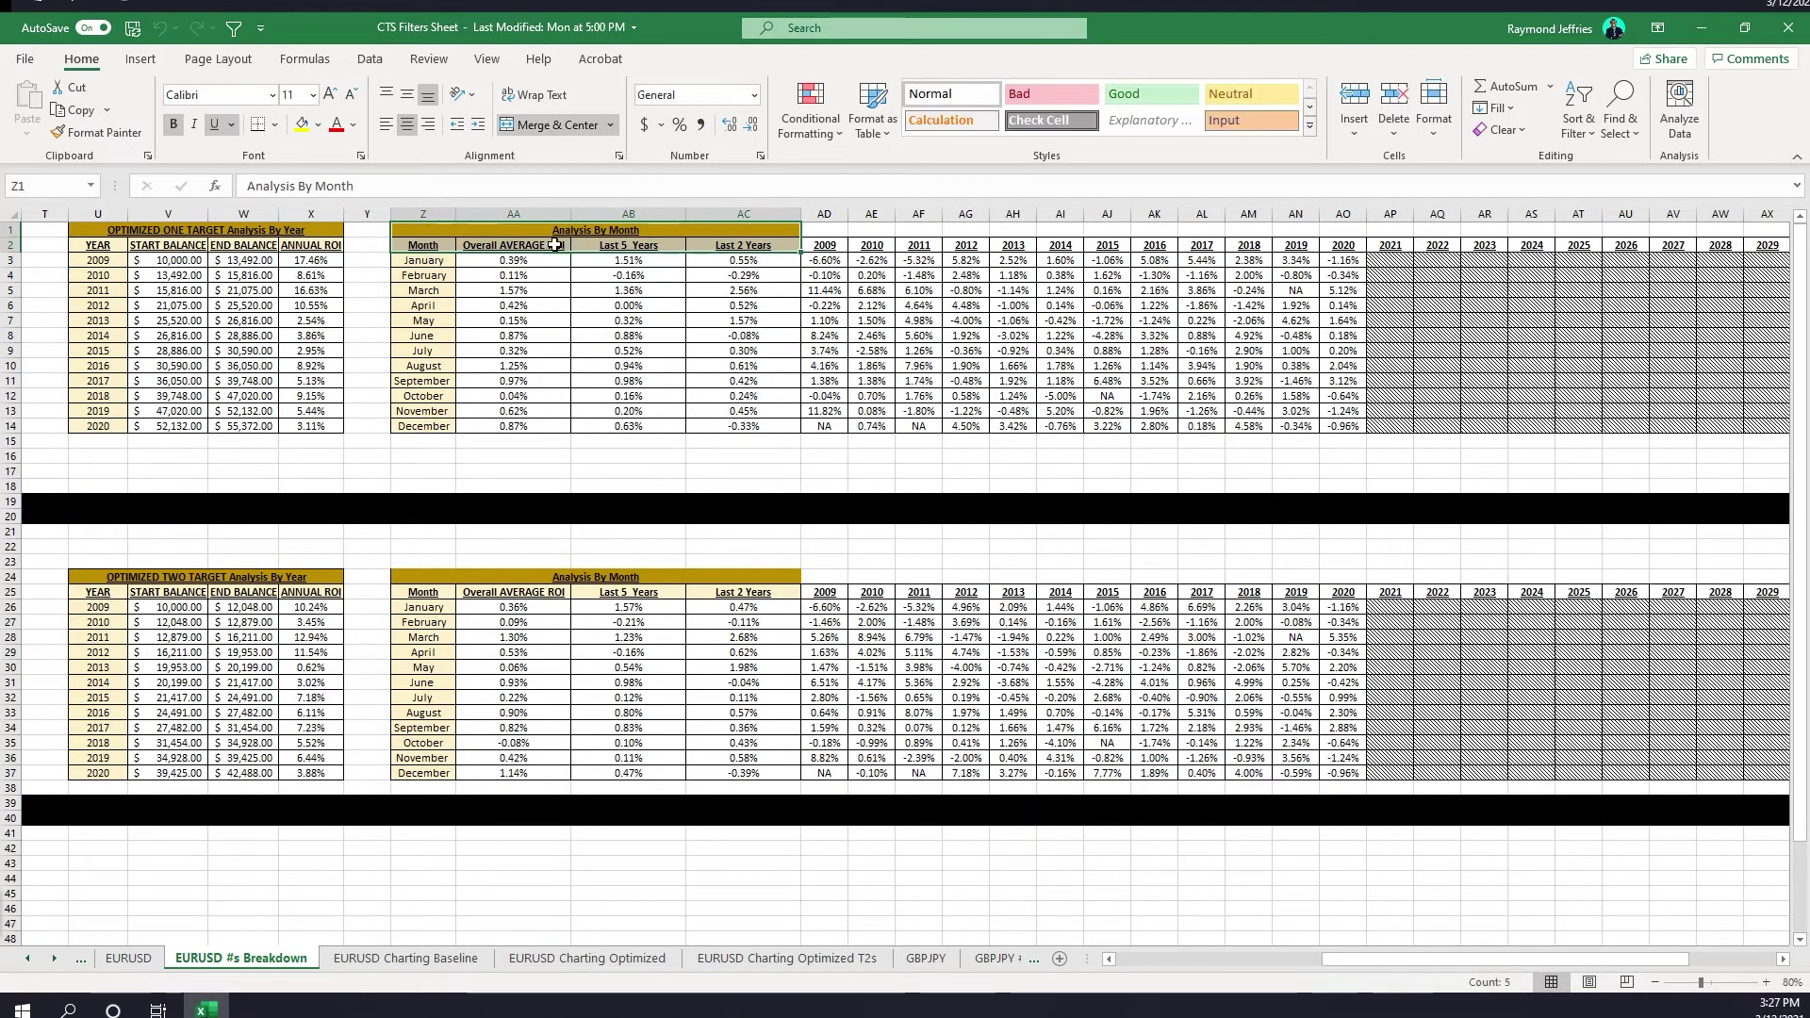
pyautogui.click(517, 262)
pyautogui.moveTo(825, 262); pyautogui.dragTo(1348, 268)
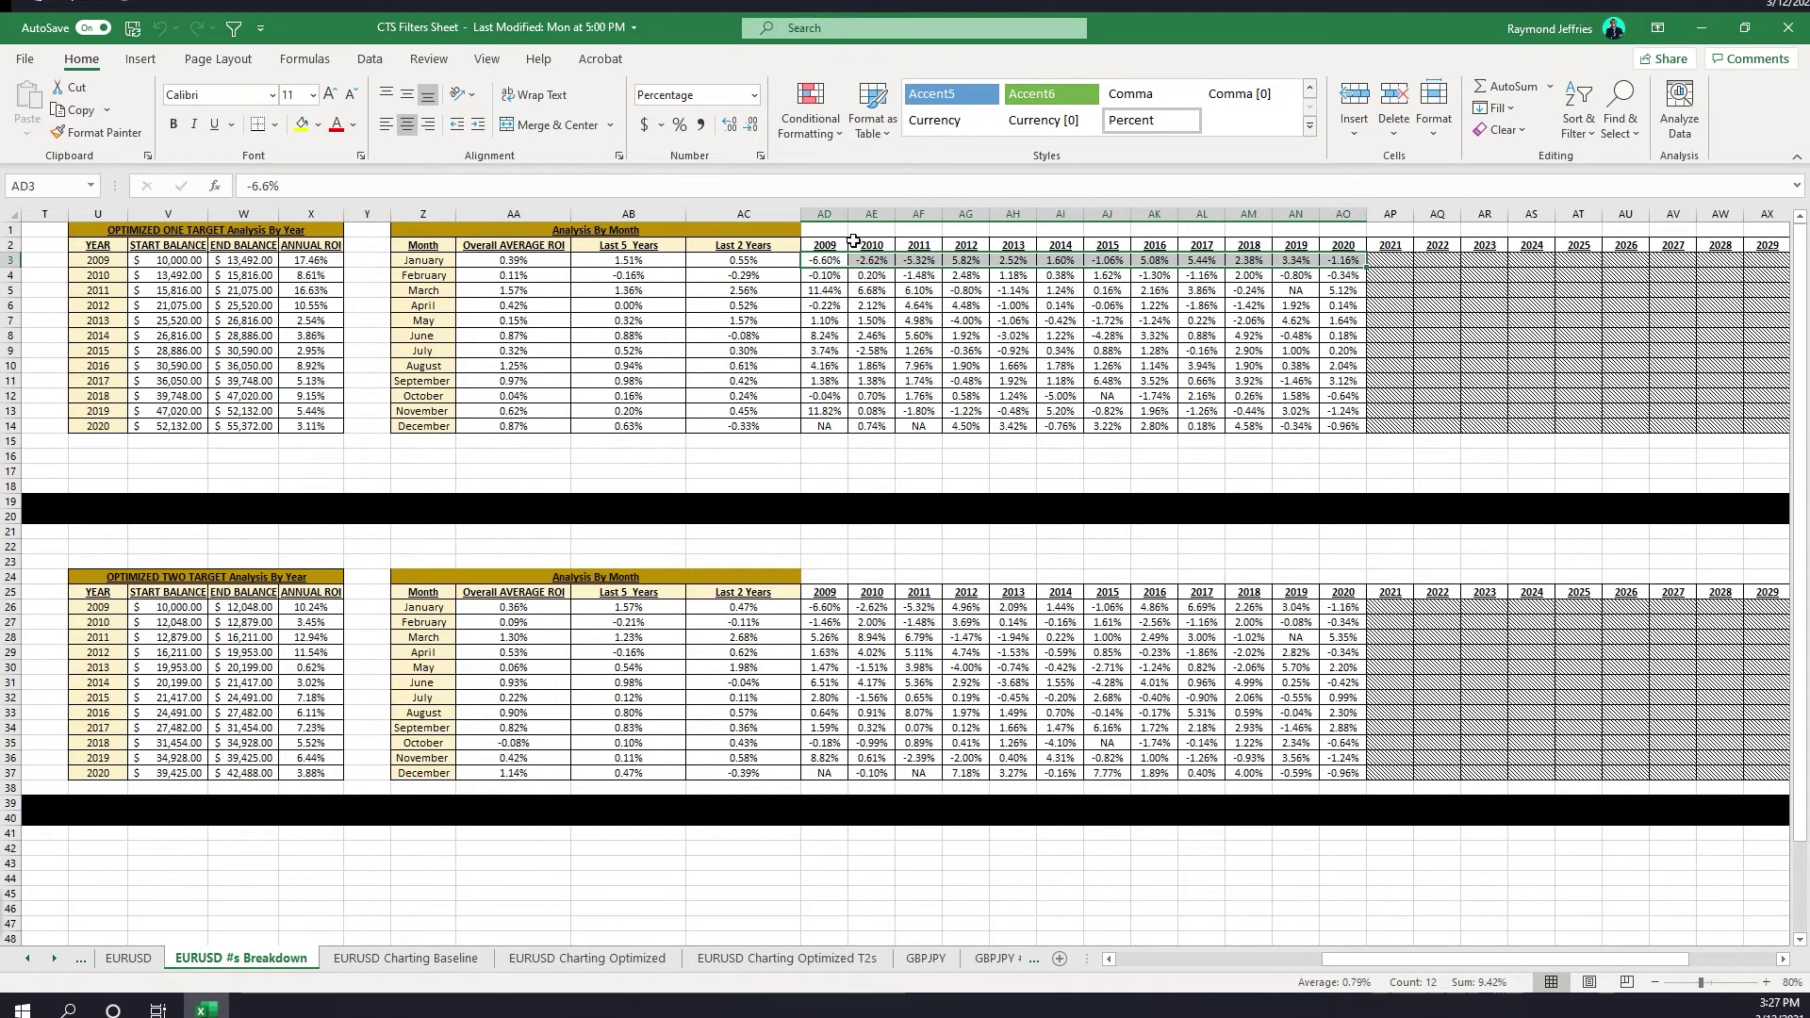
# Inspect the average formulas for January's last 5 and last 2 years and April's last 2 years in the one-target analysis.
pyautogui.click(634, 262)
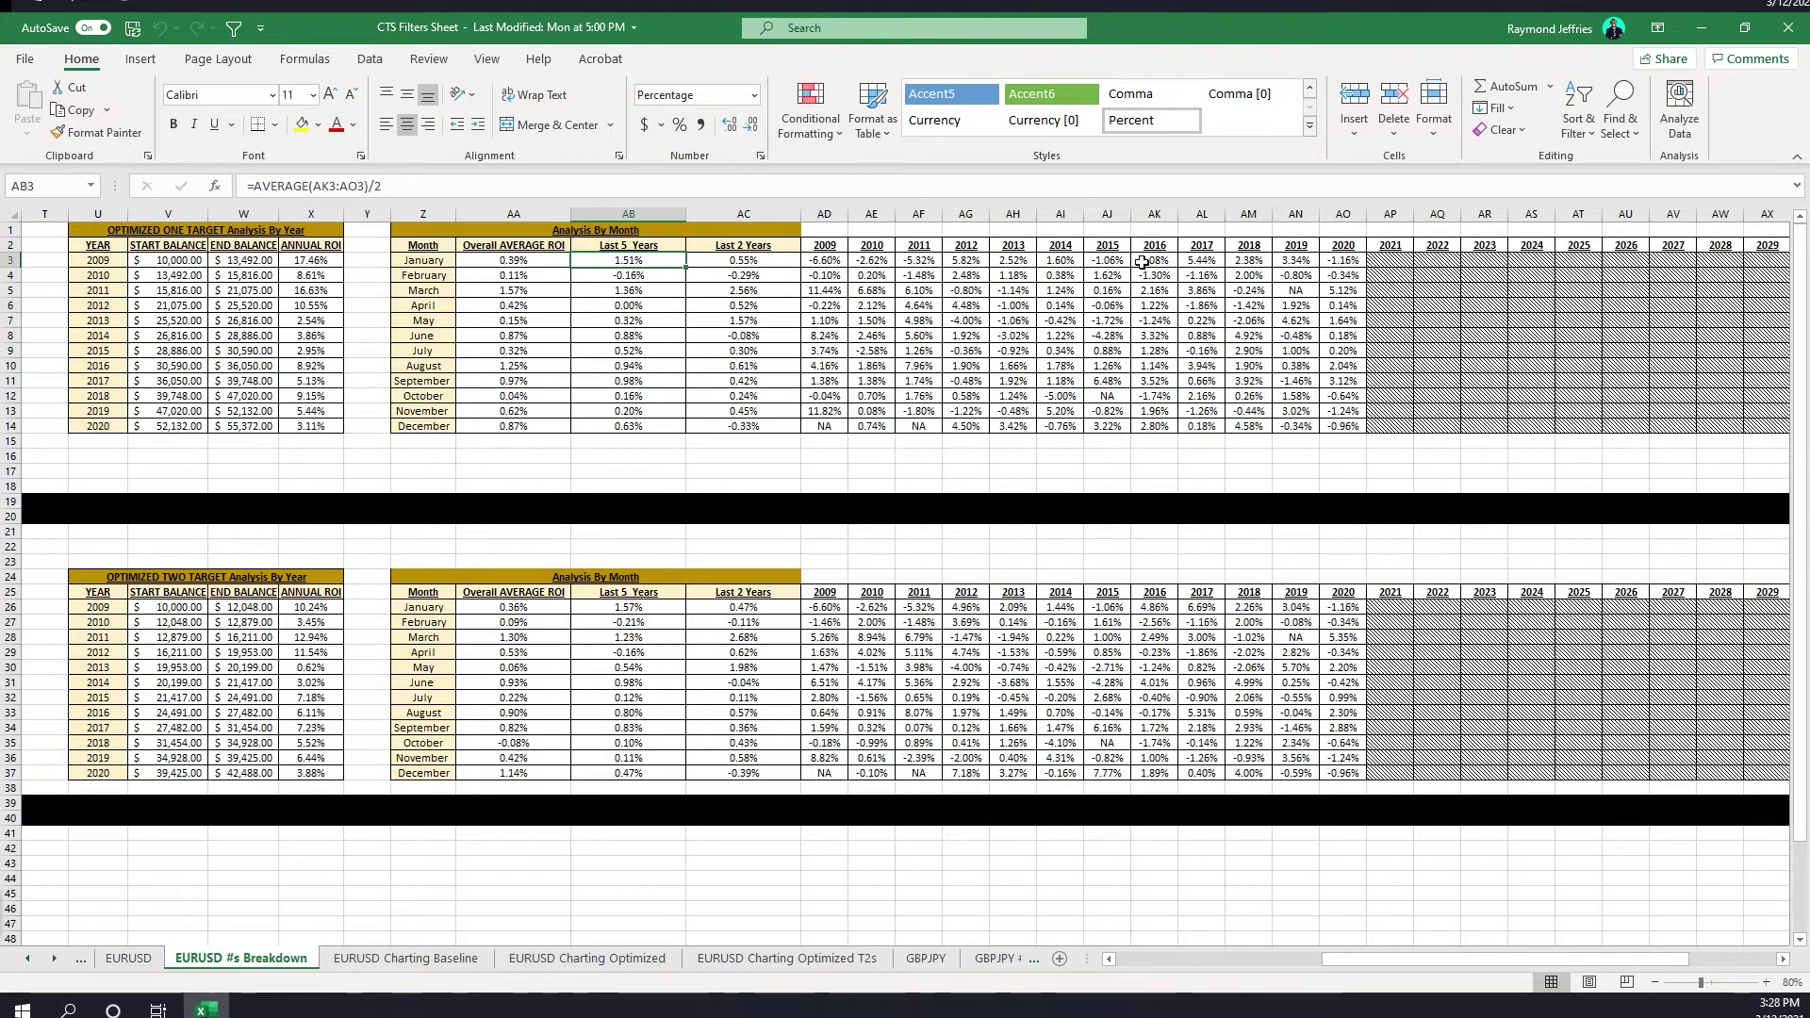
pyautogui.press('F2')
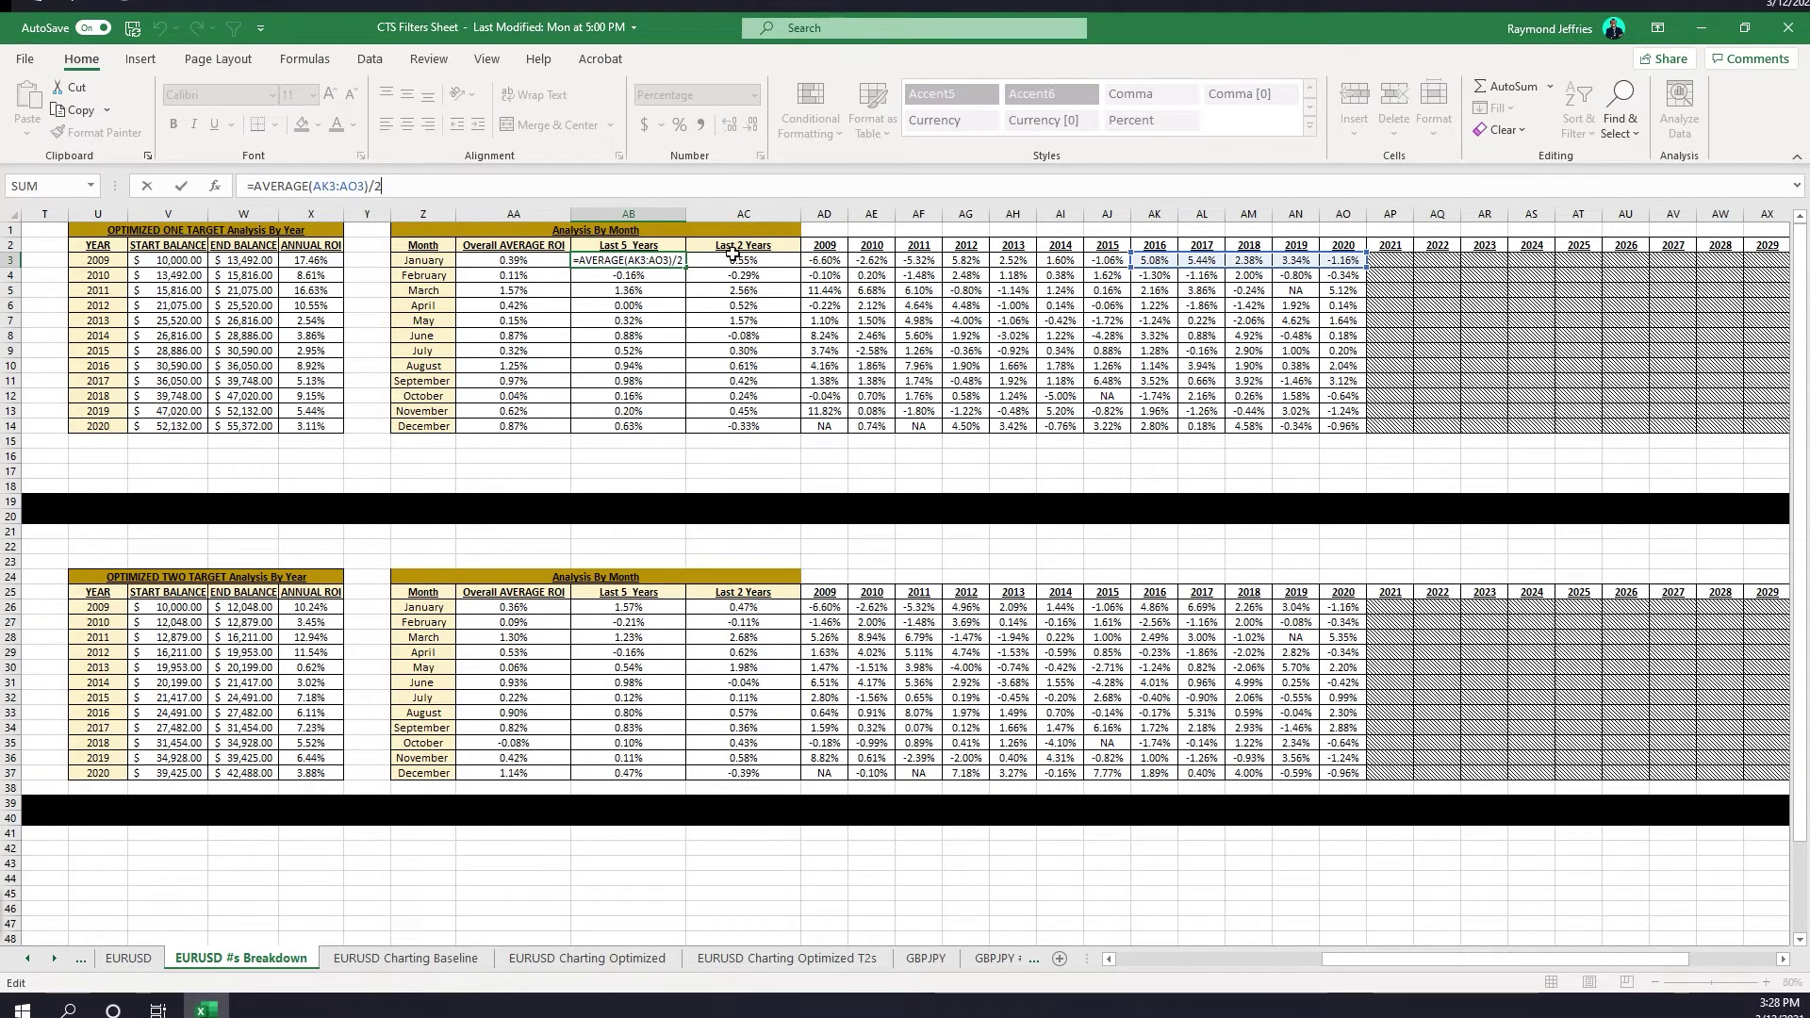
pyautogui.press('Tab')
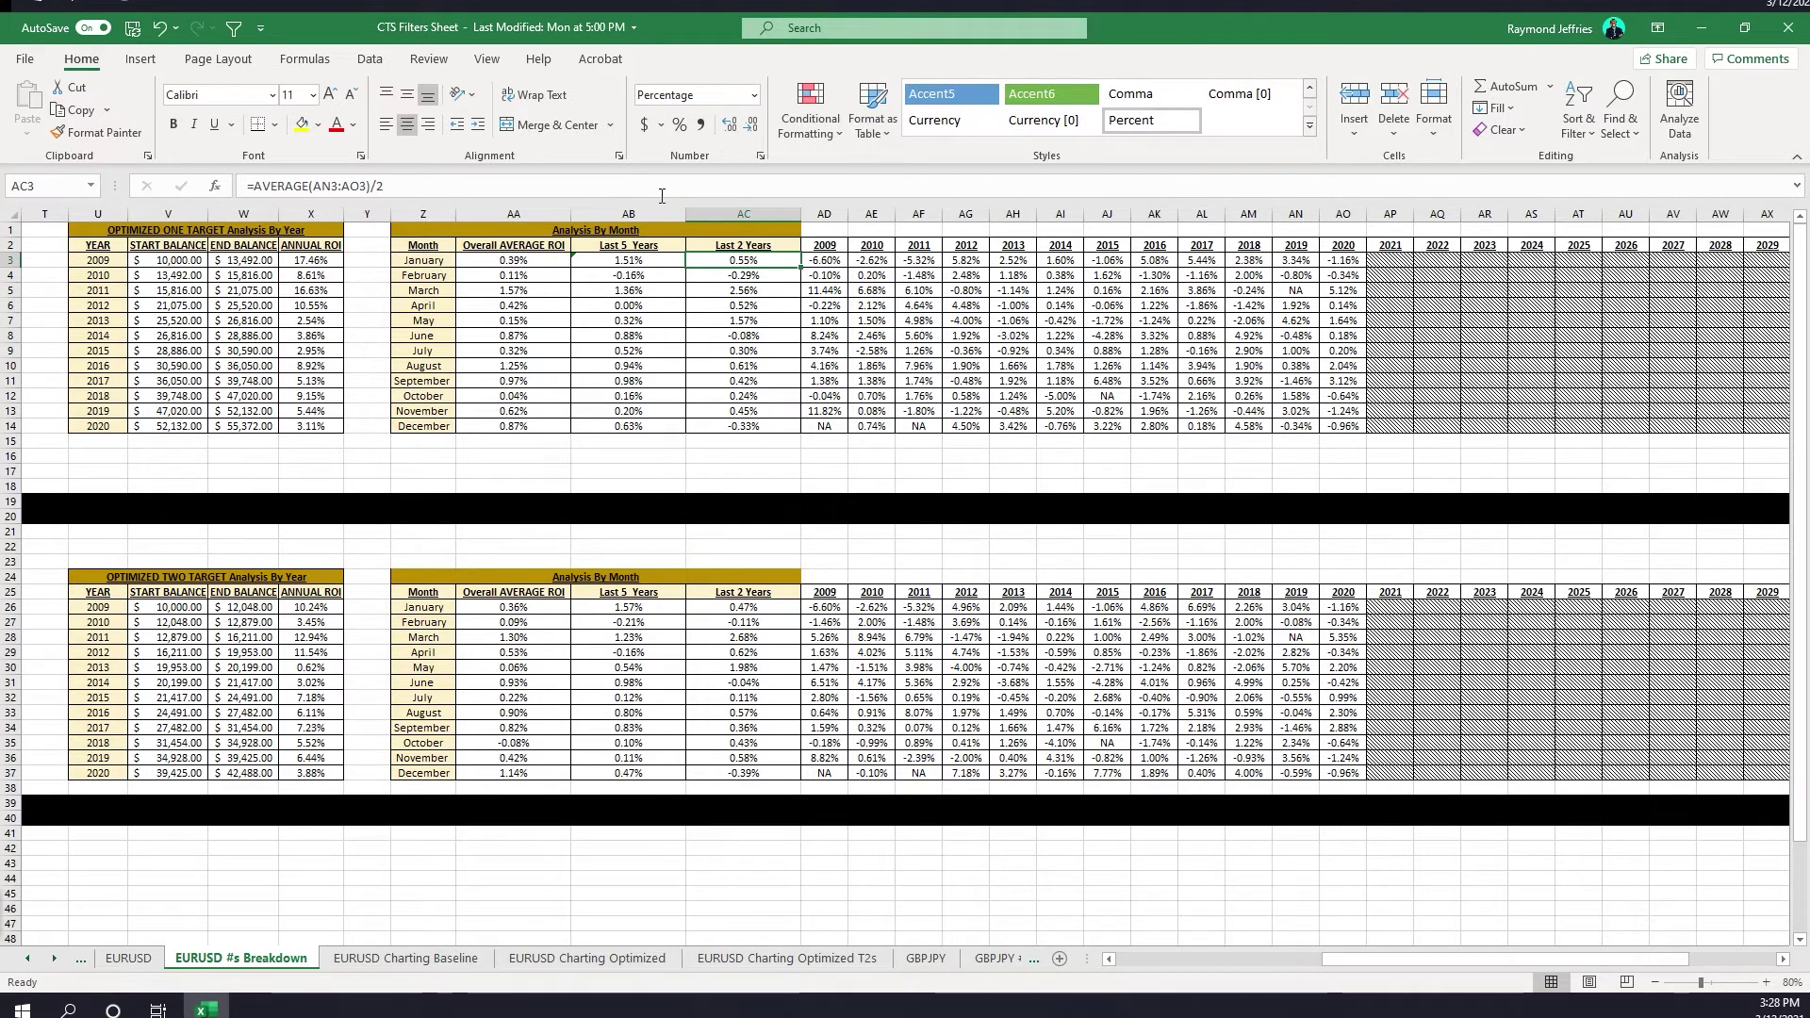
pyautogui.click(738, 305)
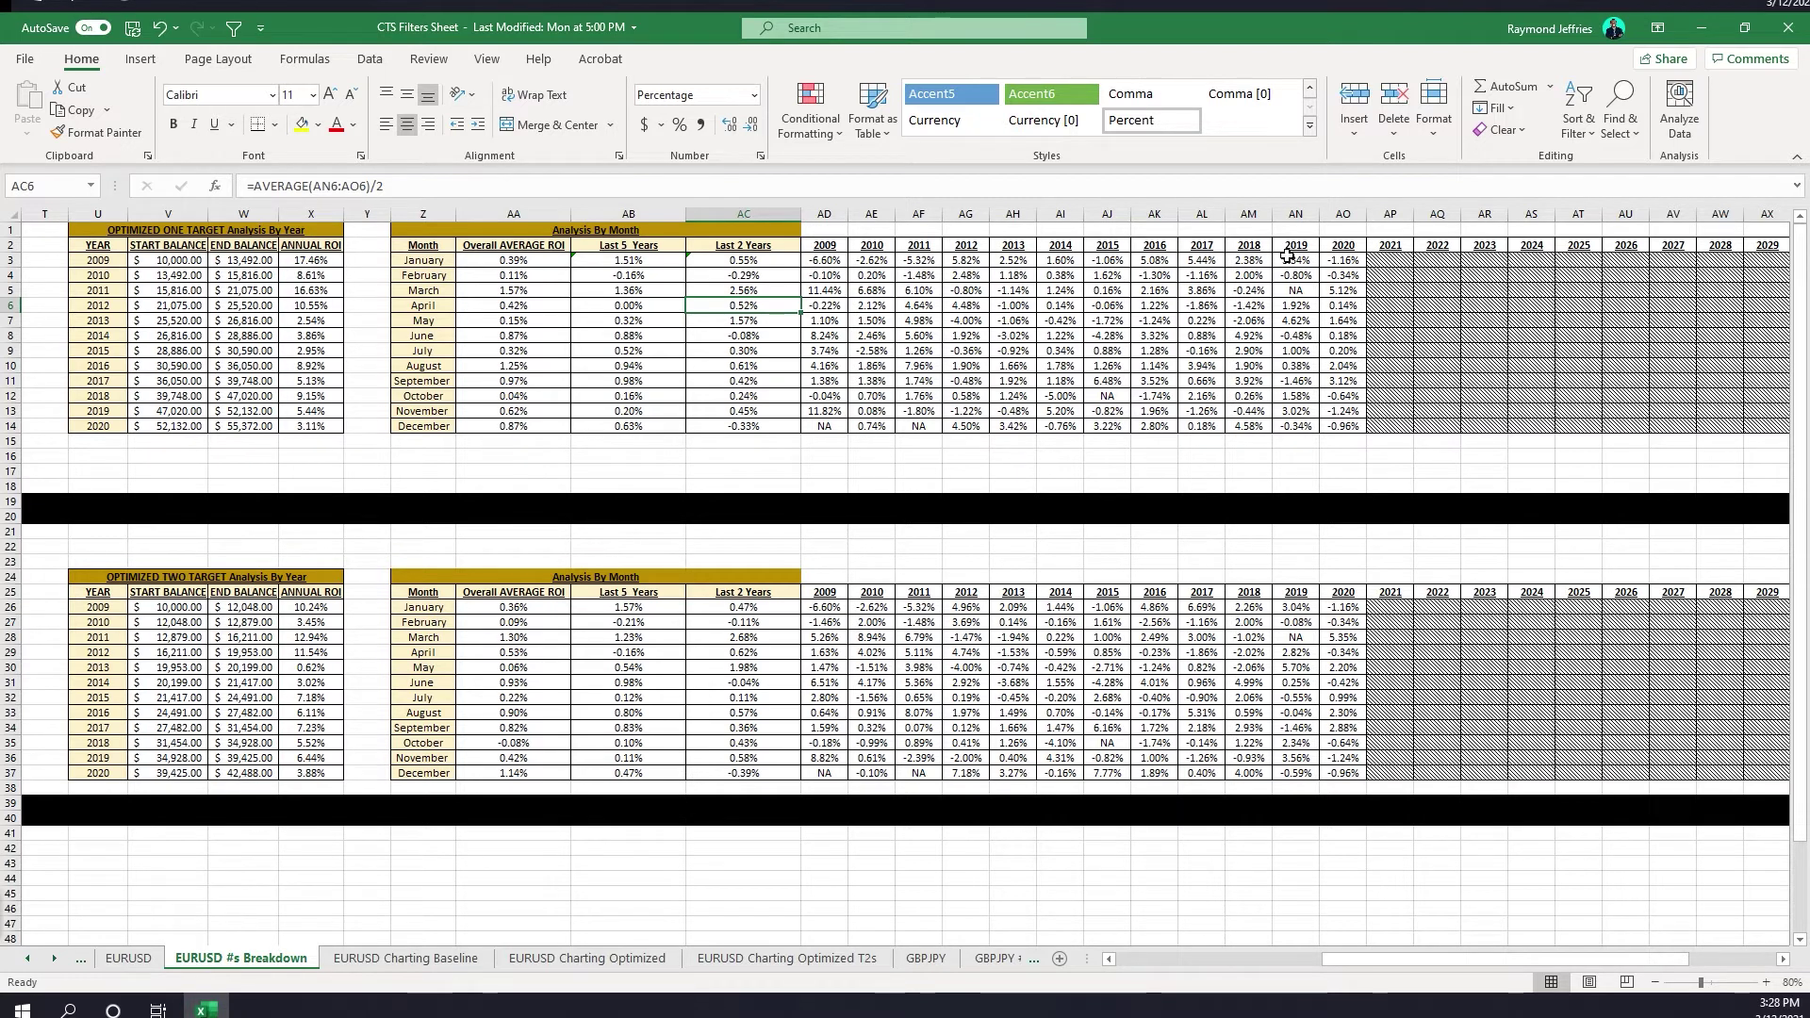
# Return to the Baseline Secondary Target #'s table and inspect the first count formula under Secondary Target Hit %.
pyautogui.moveTo(1366, 957); pyautogui.dragTo(1346, 957)
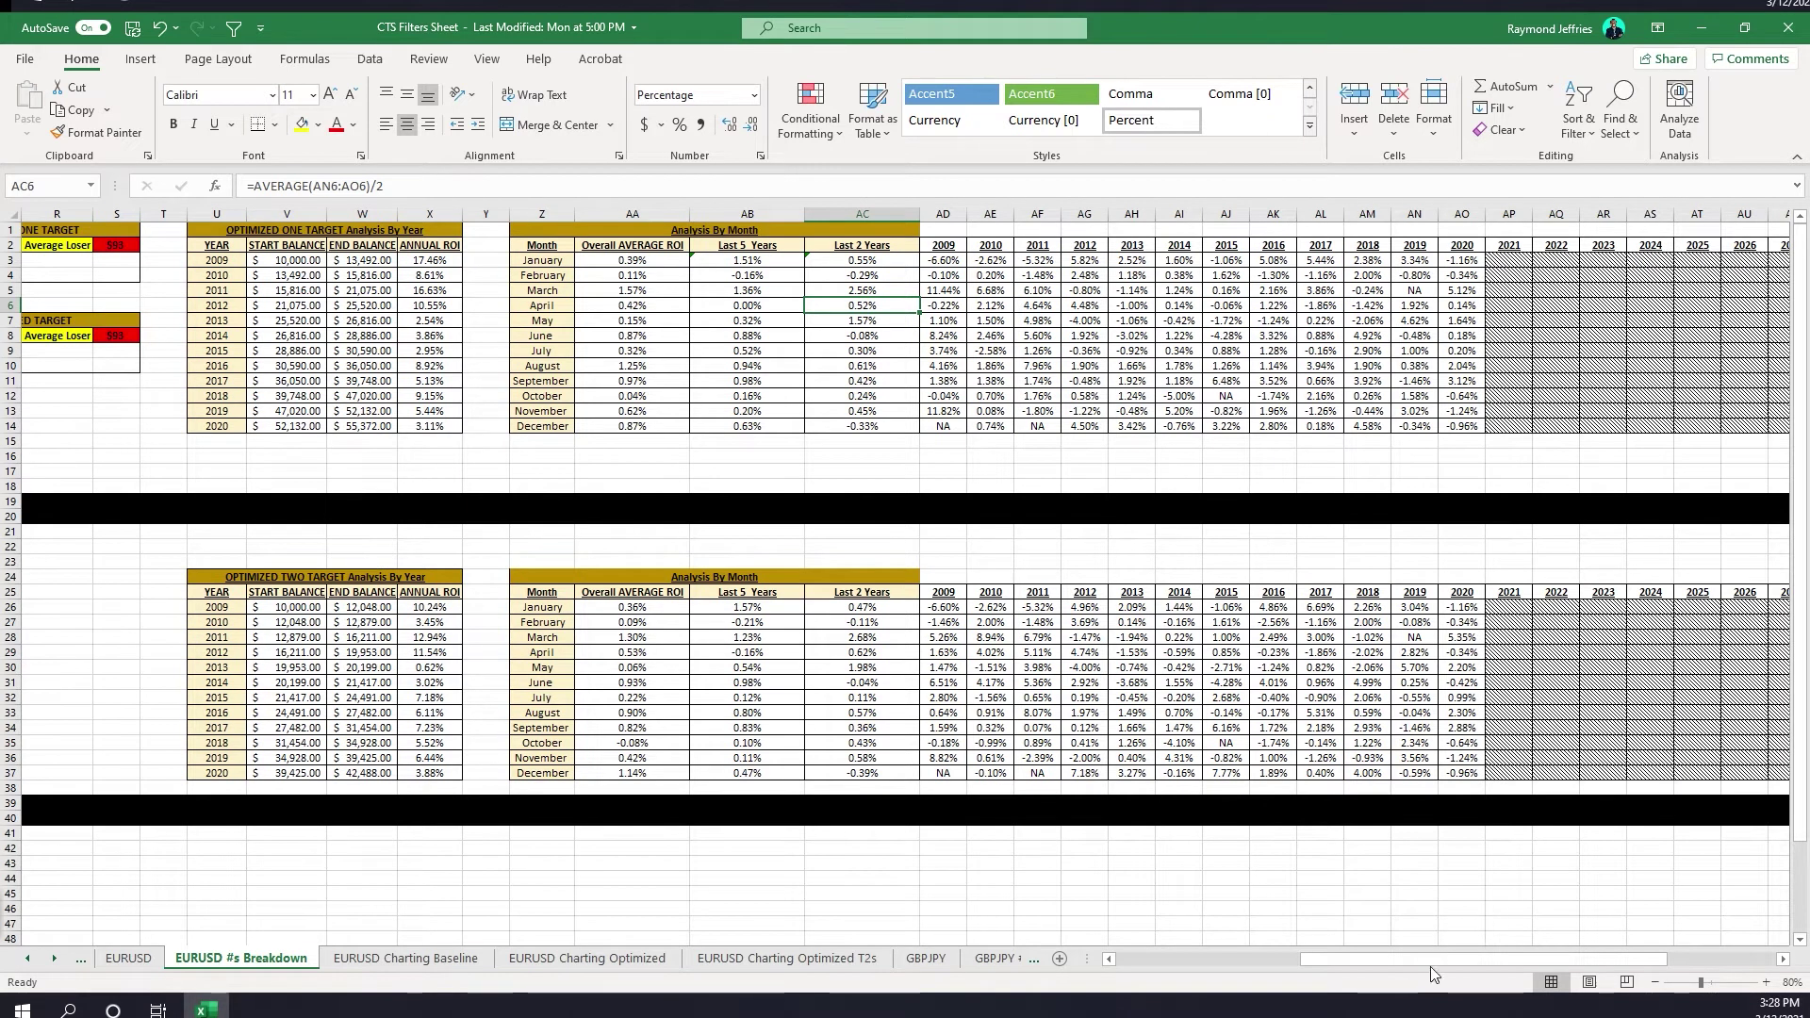
pyautogui.moveTo(1365, 959); pyautogui.dragTo(1062, 960)
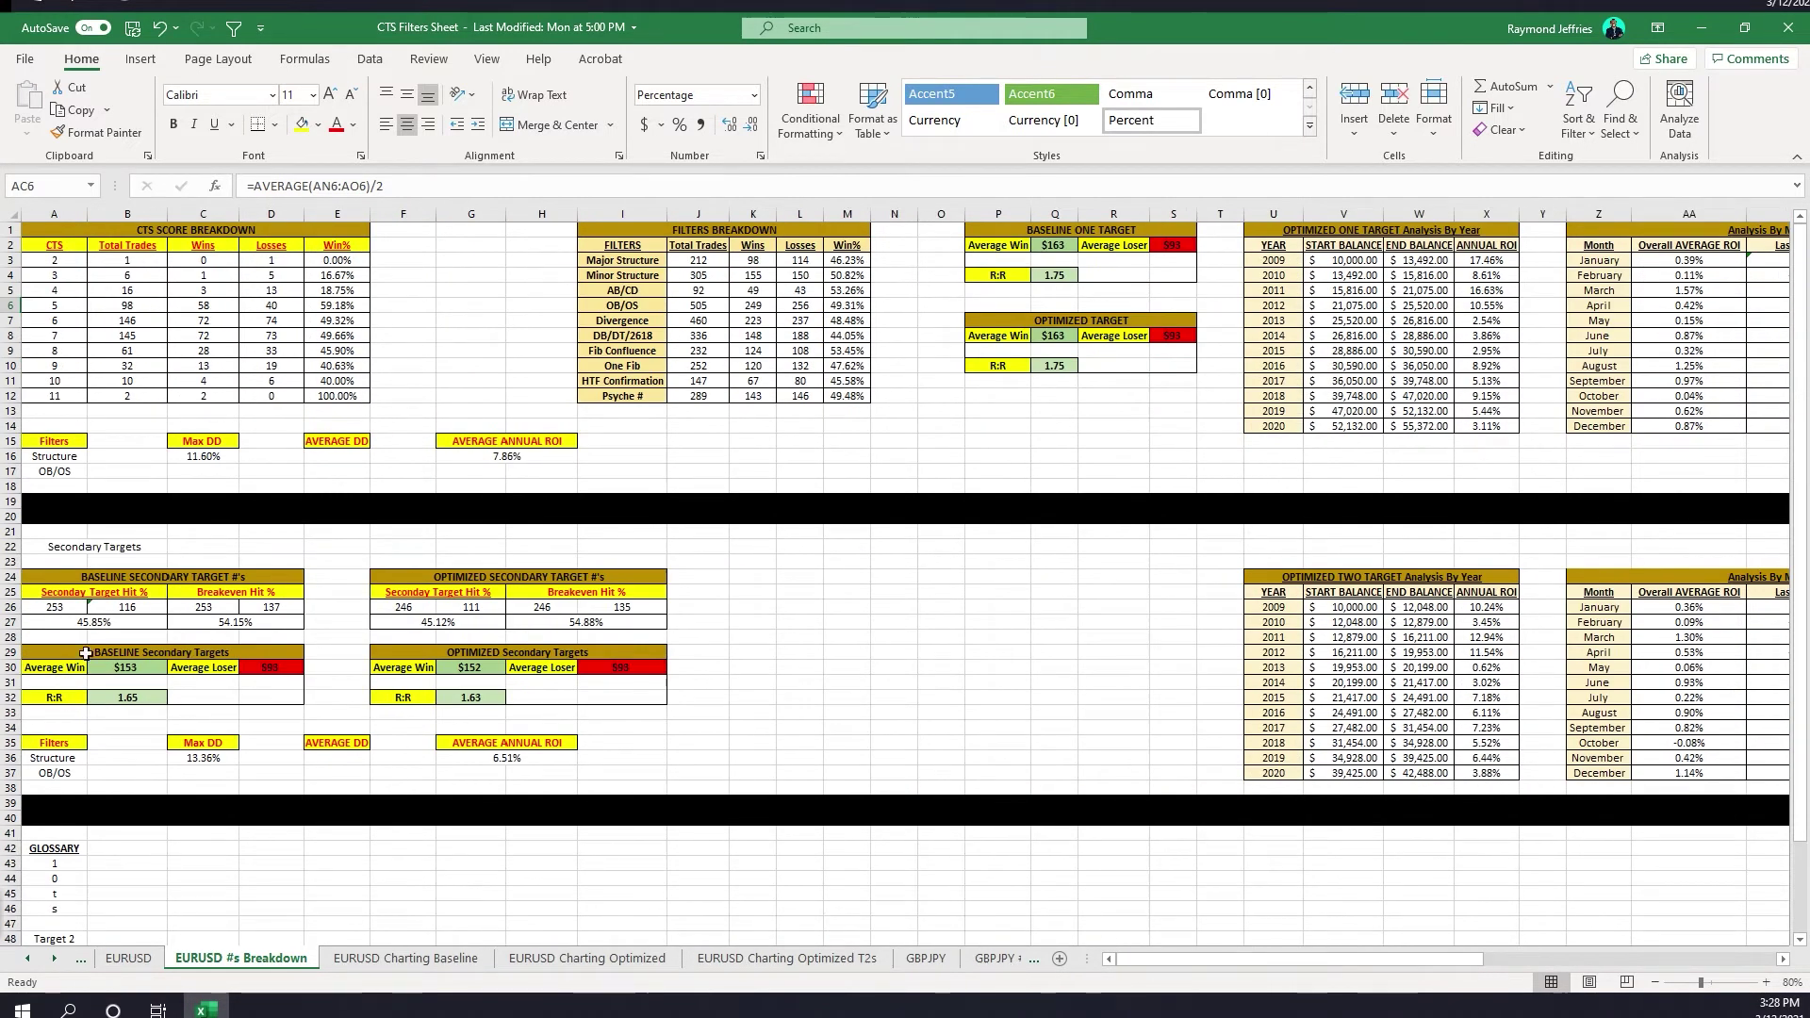
pyautogui.click(46, 608)
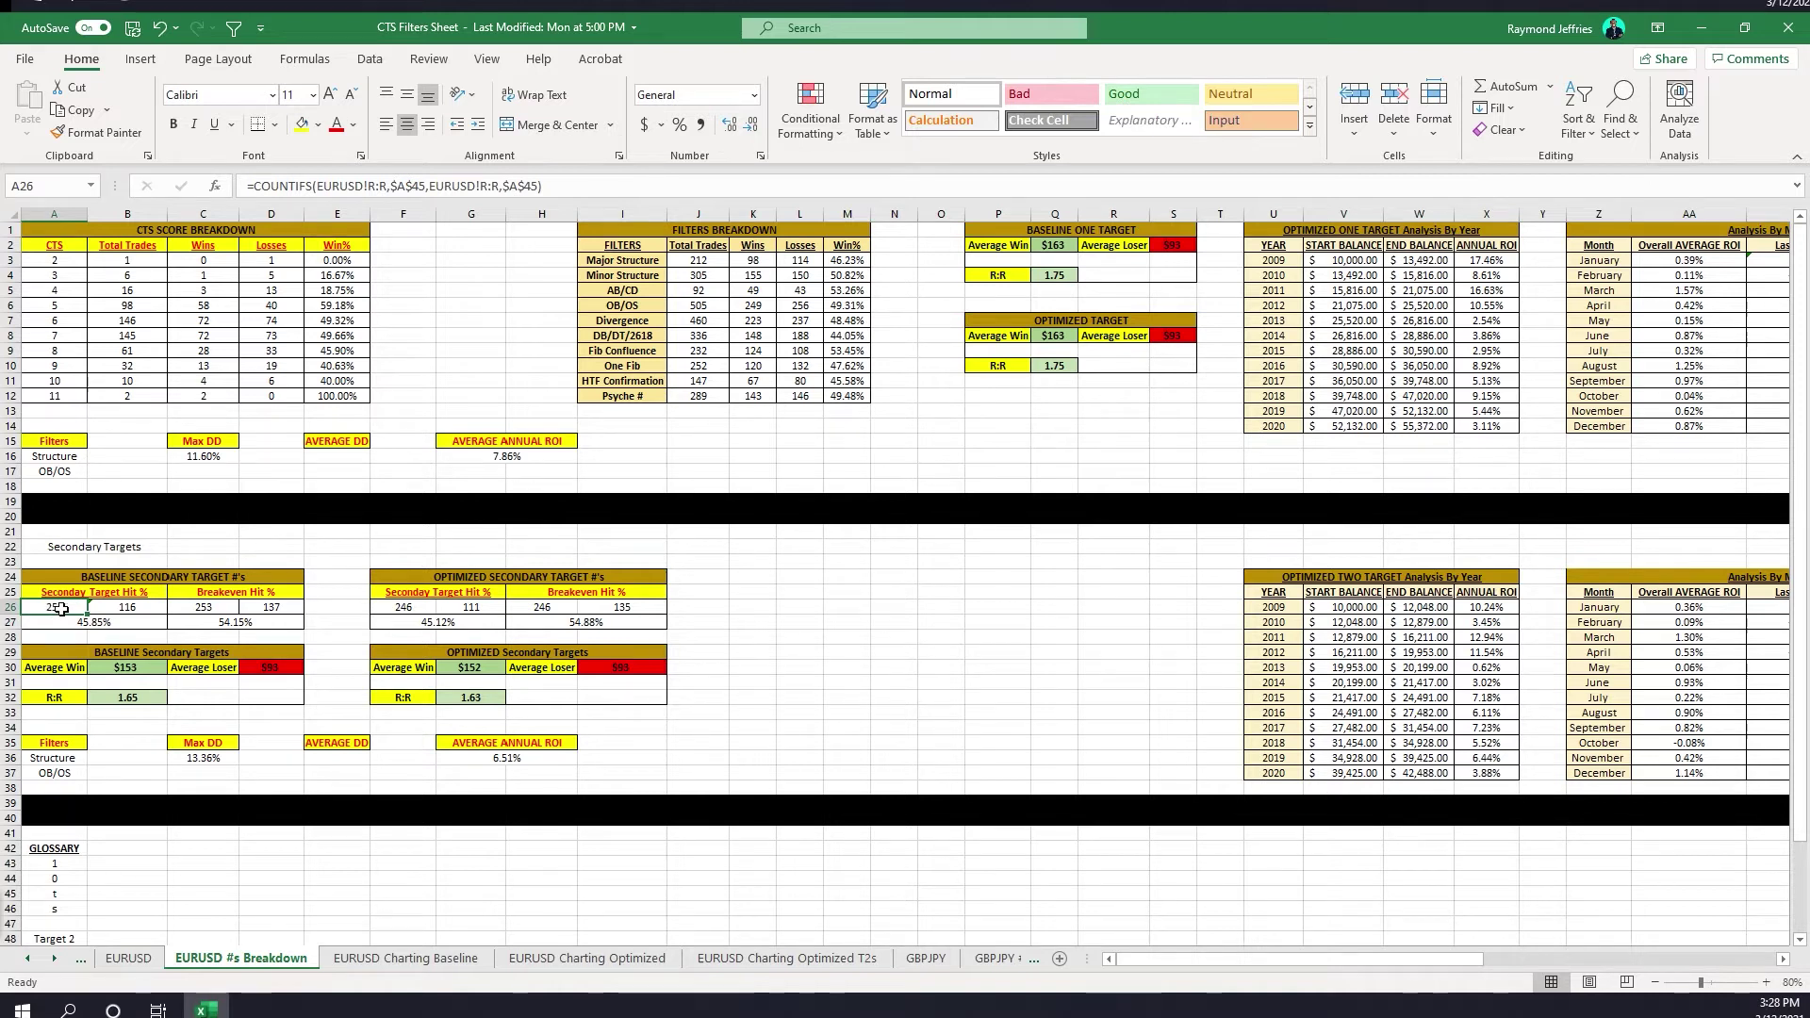
# Inspect the remaining count formulas in the Baseline Secondary Target #'s table, plus the Average Win and Average Loser of the baseline secondary targets.
pyautogui.click(131, 610)
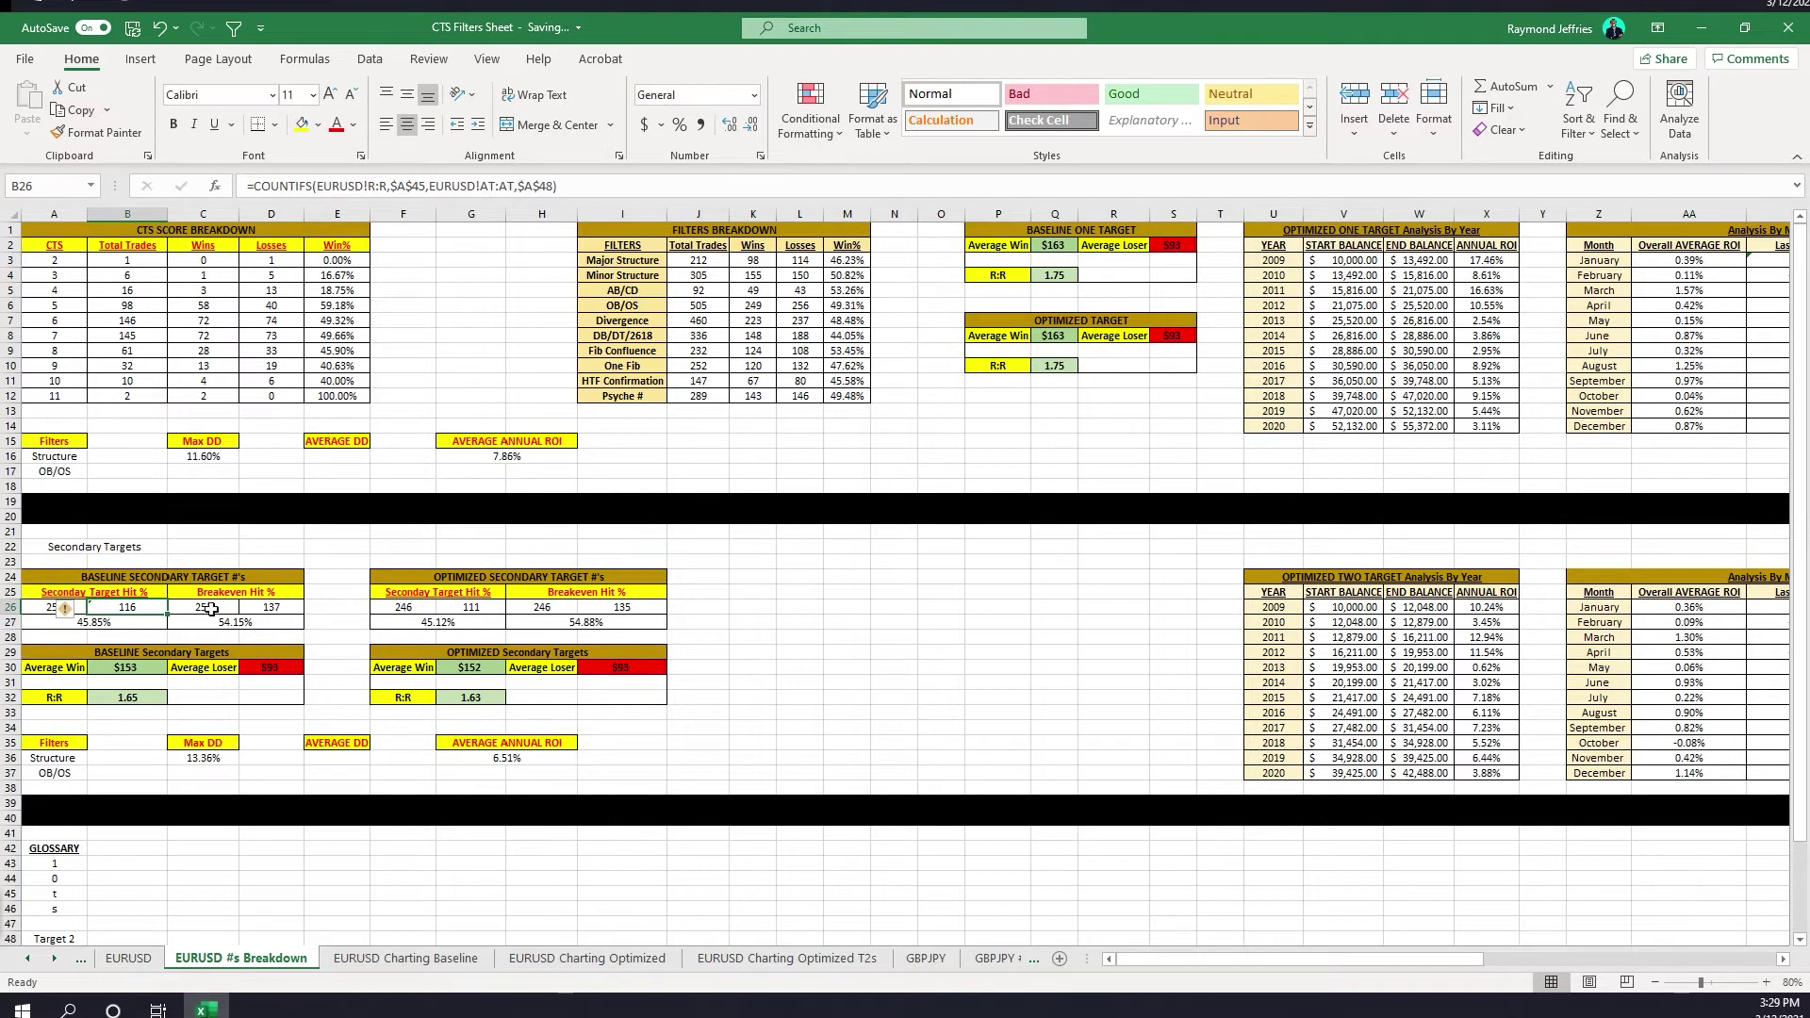
pyautogui.click(218, 611)
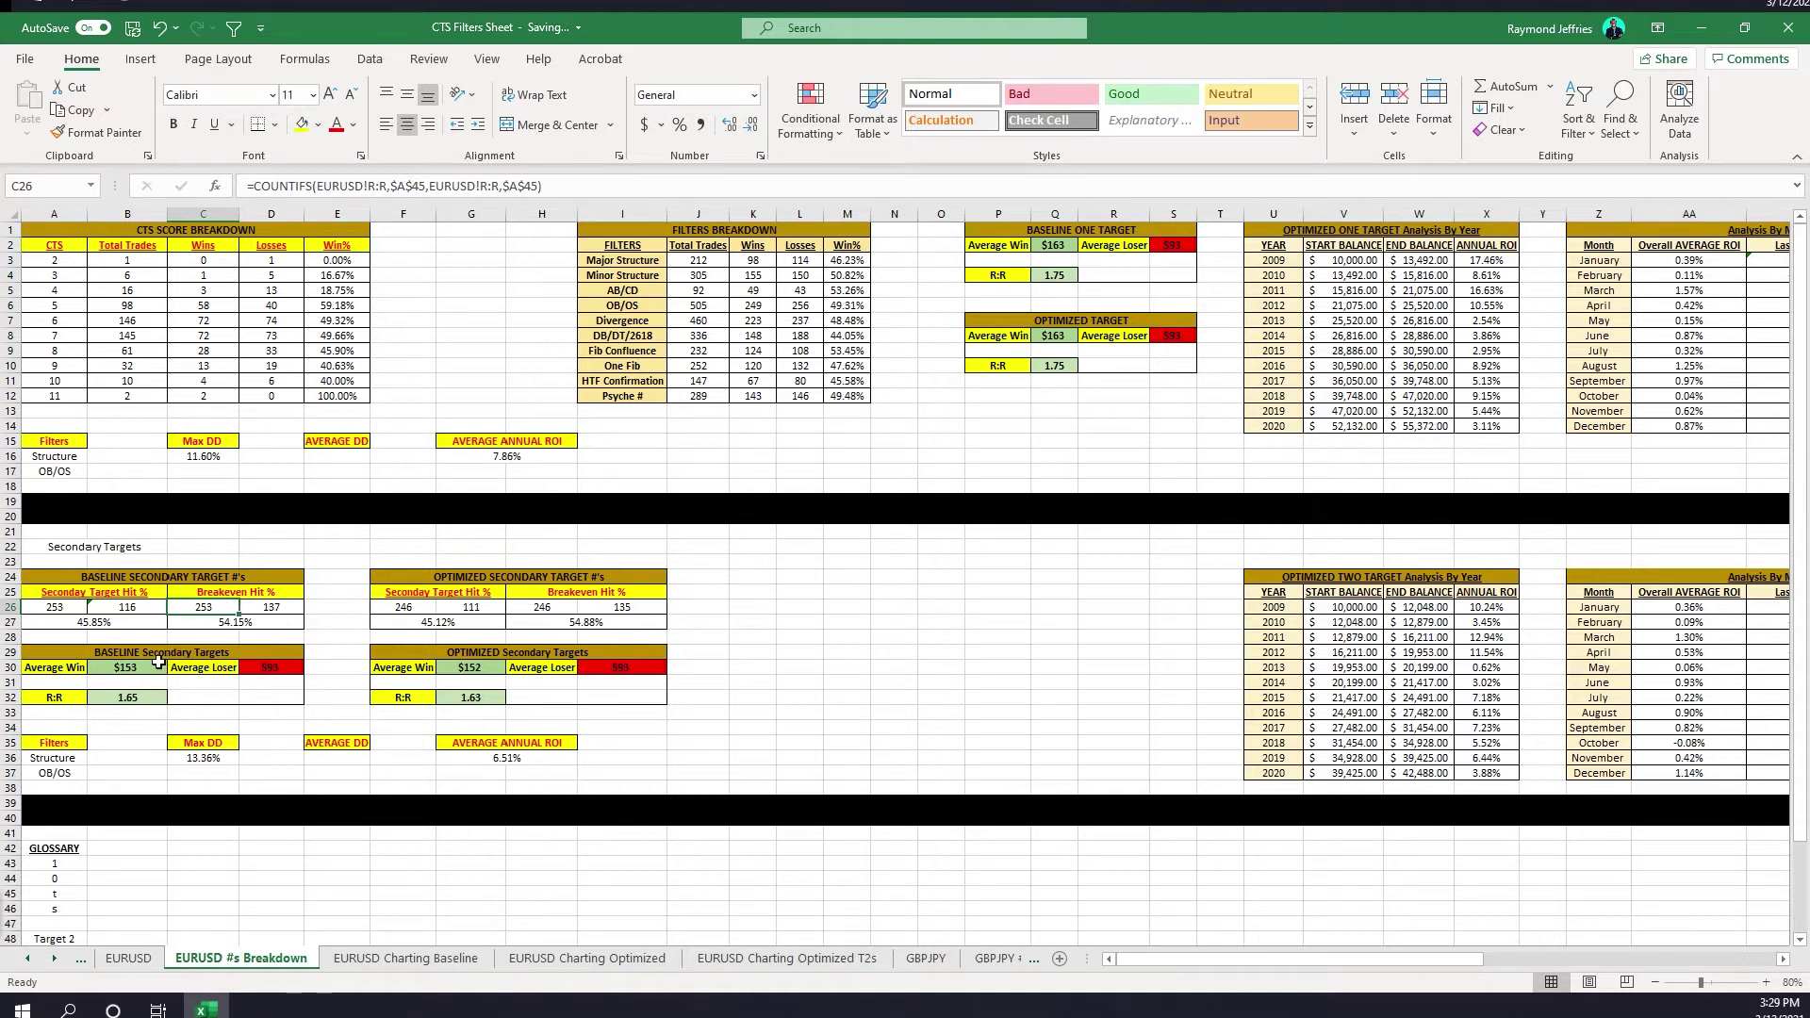
pyautogui.moveTo(136, 655); pyautogui.dragTo(151, 687)
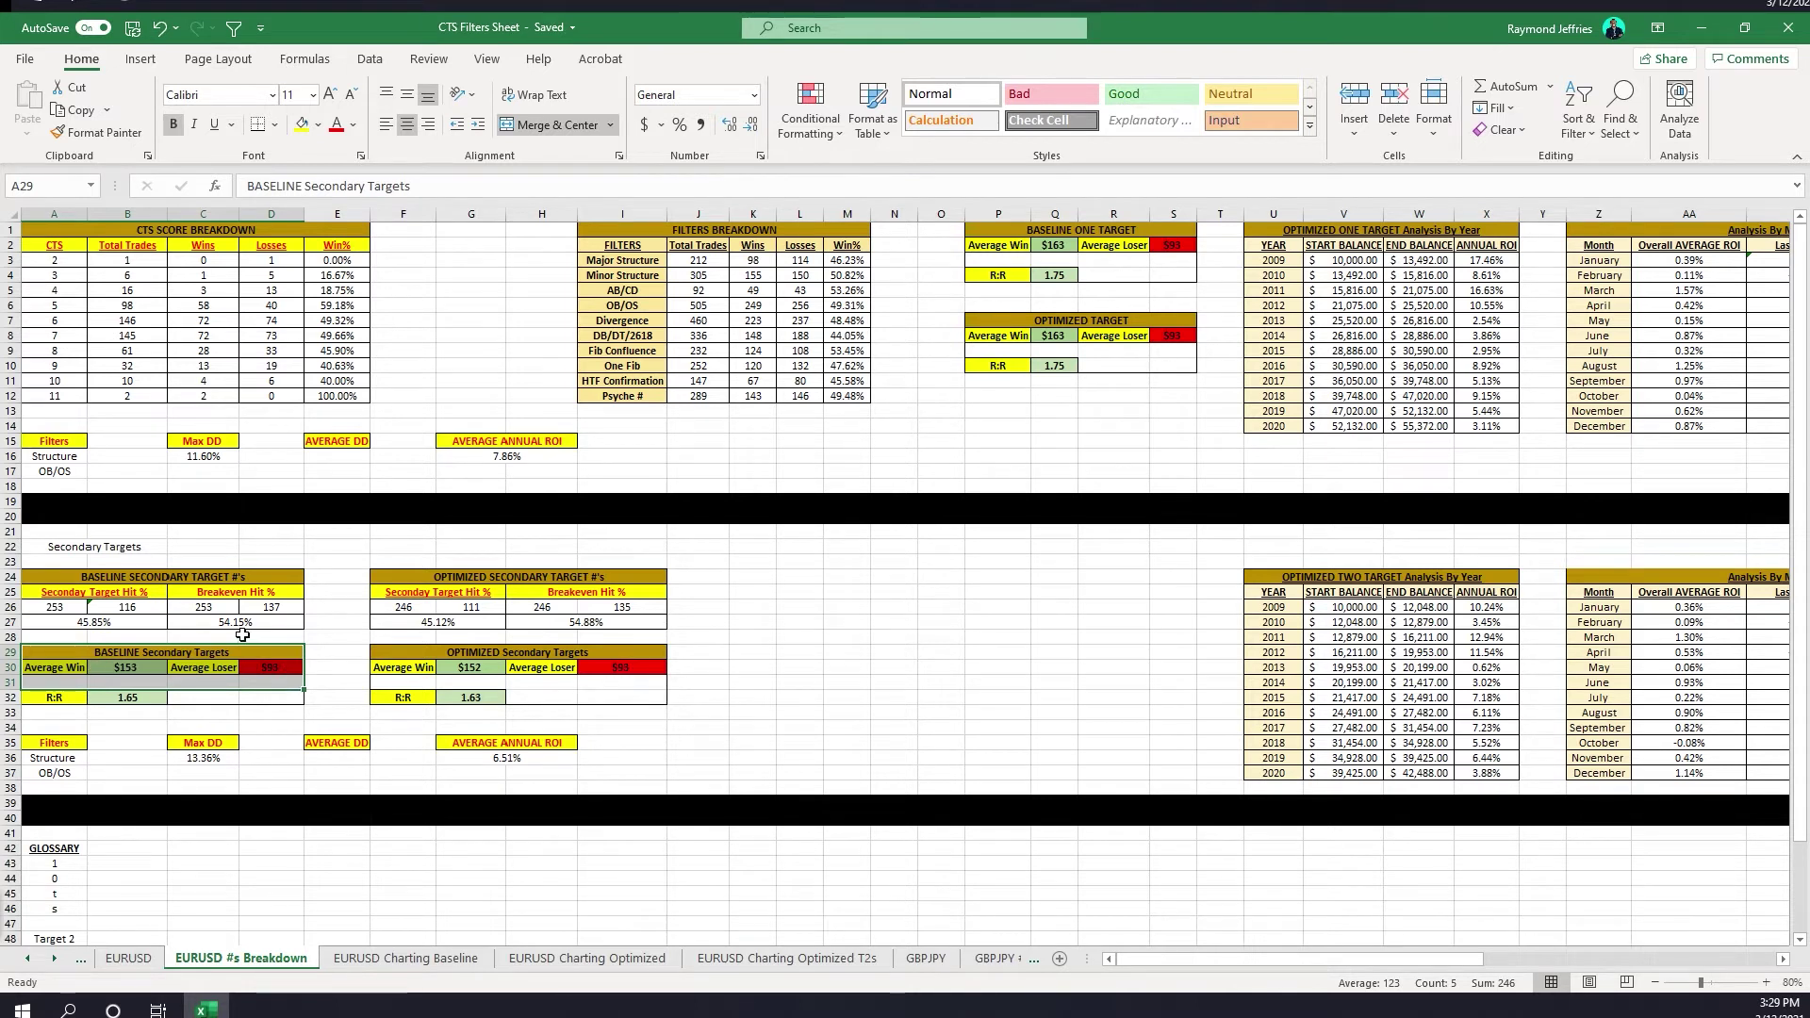
pyautogui.click(122, 666)
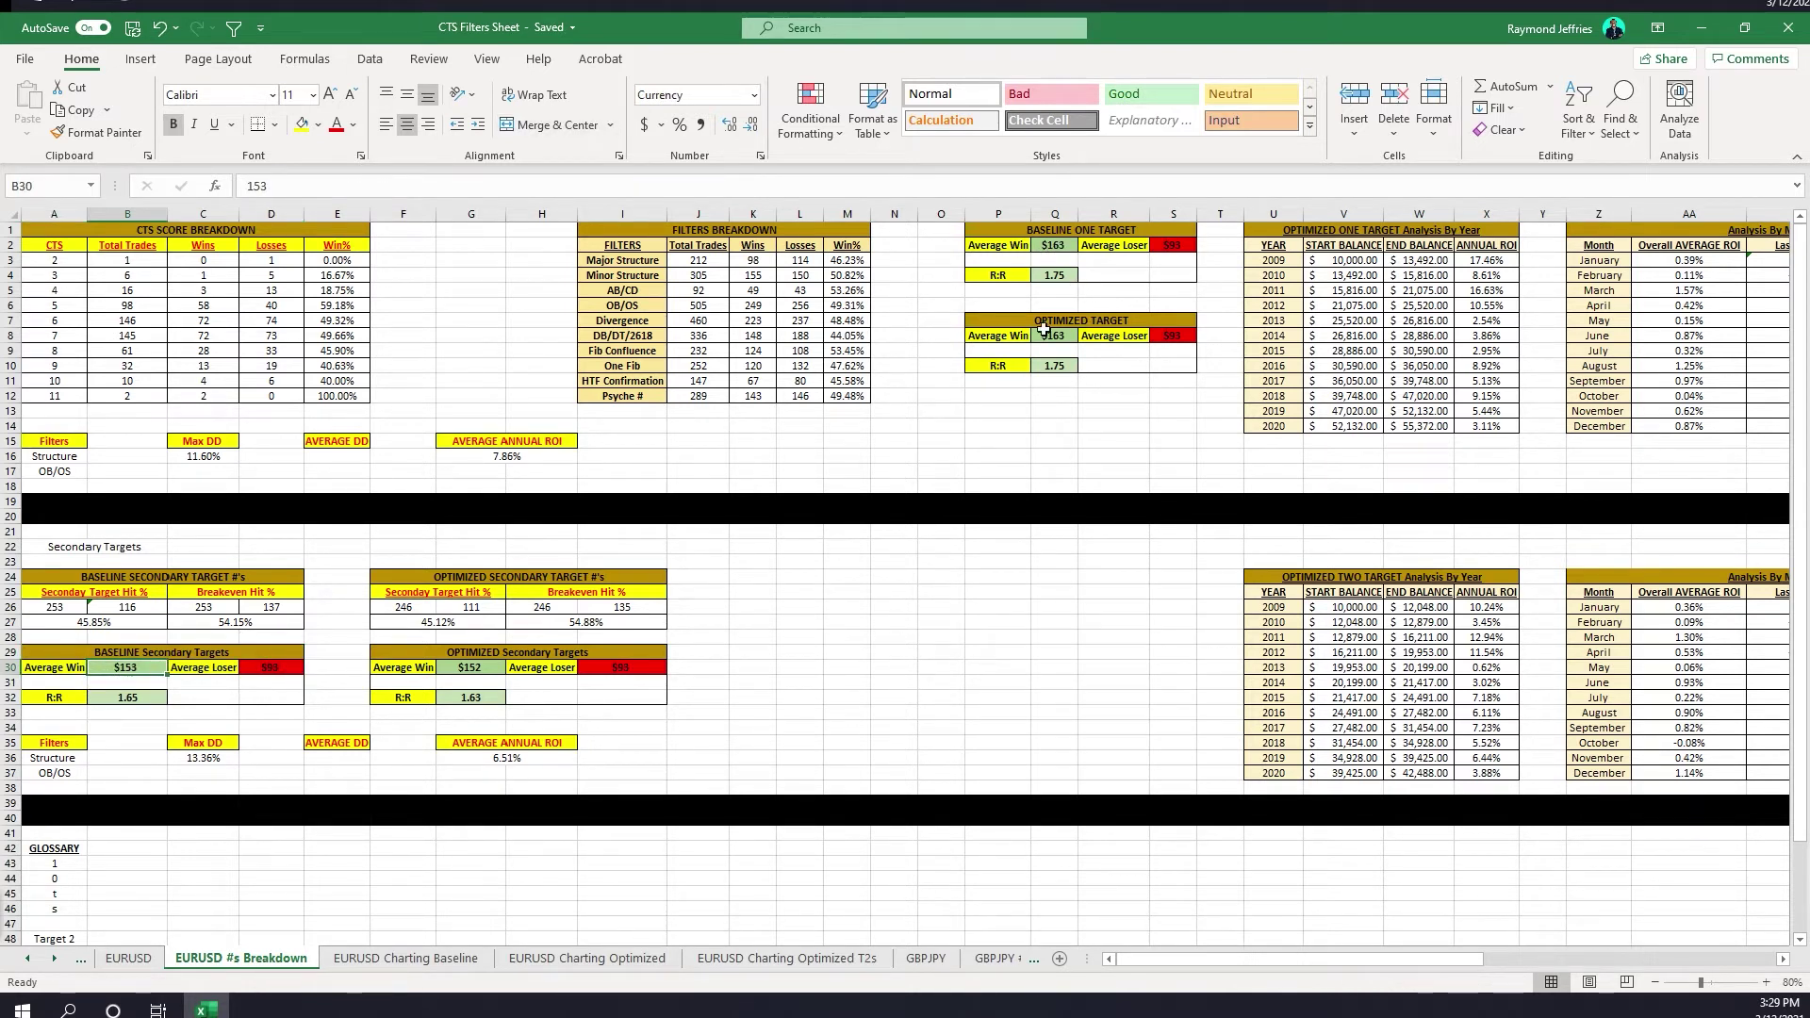
pyautogui.click(259, 672)
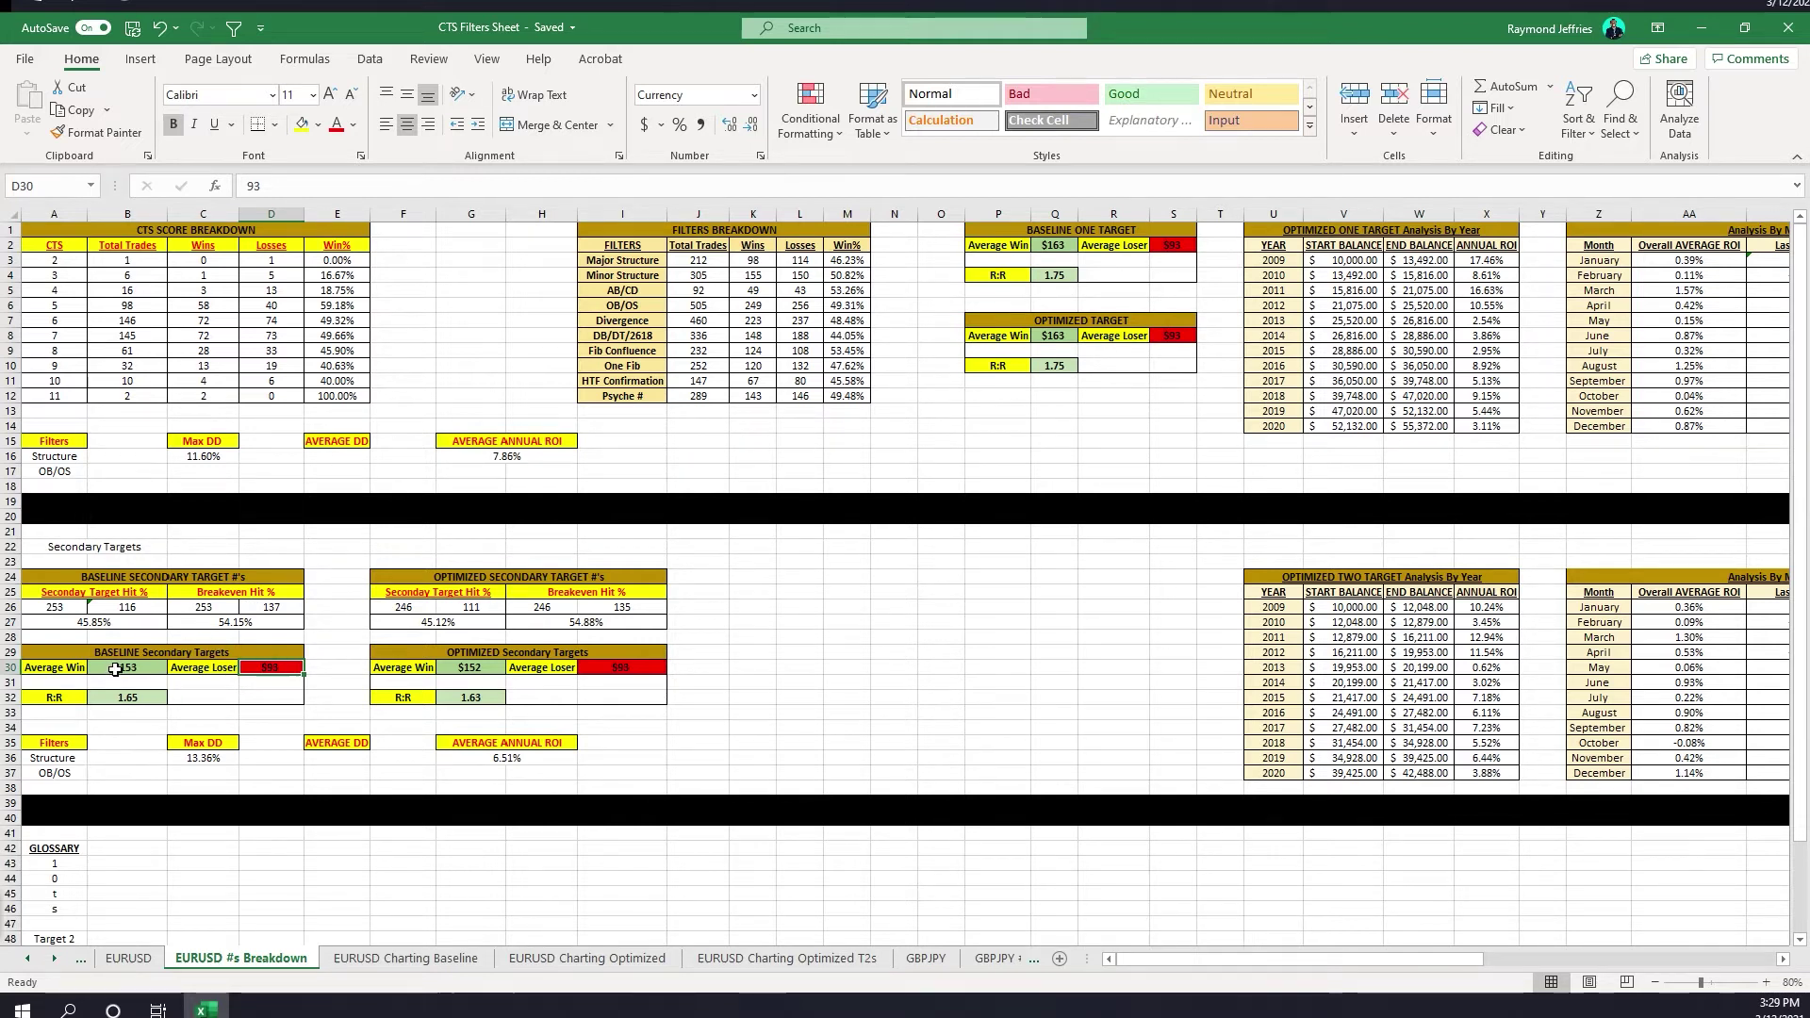
# Compare the Average Win and Average Loser of the optimized secondary targets with those of the one-target Optimized Target table.
pyautogui.click(611, 680)
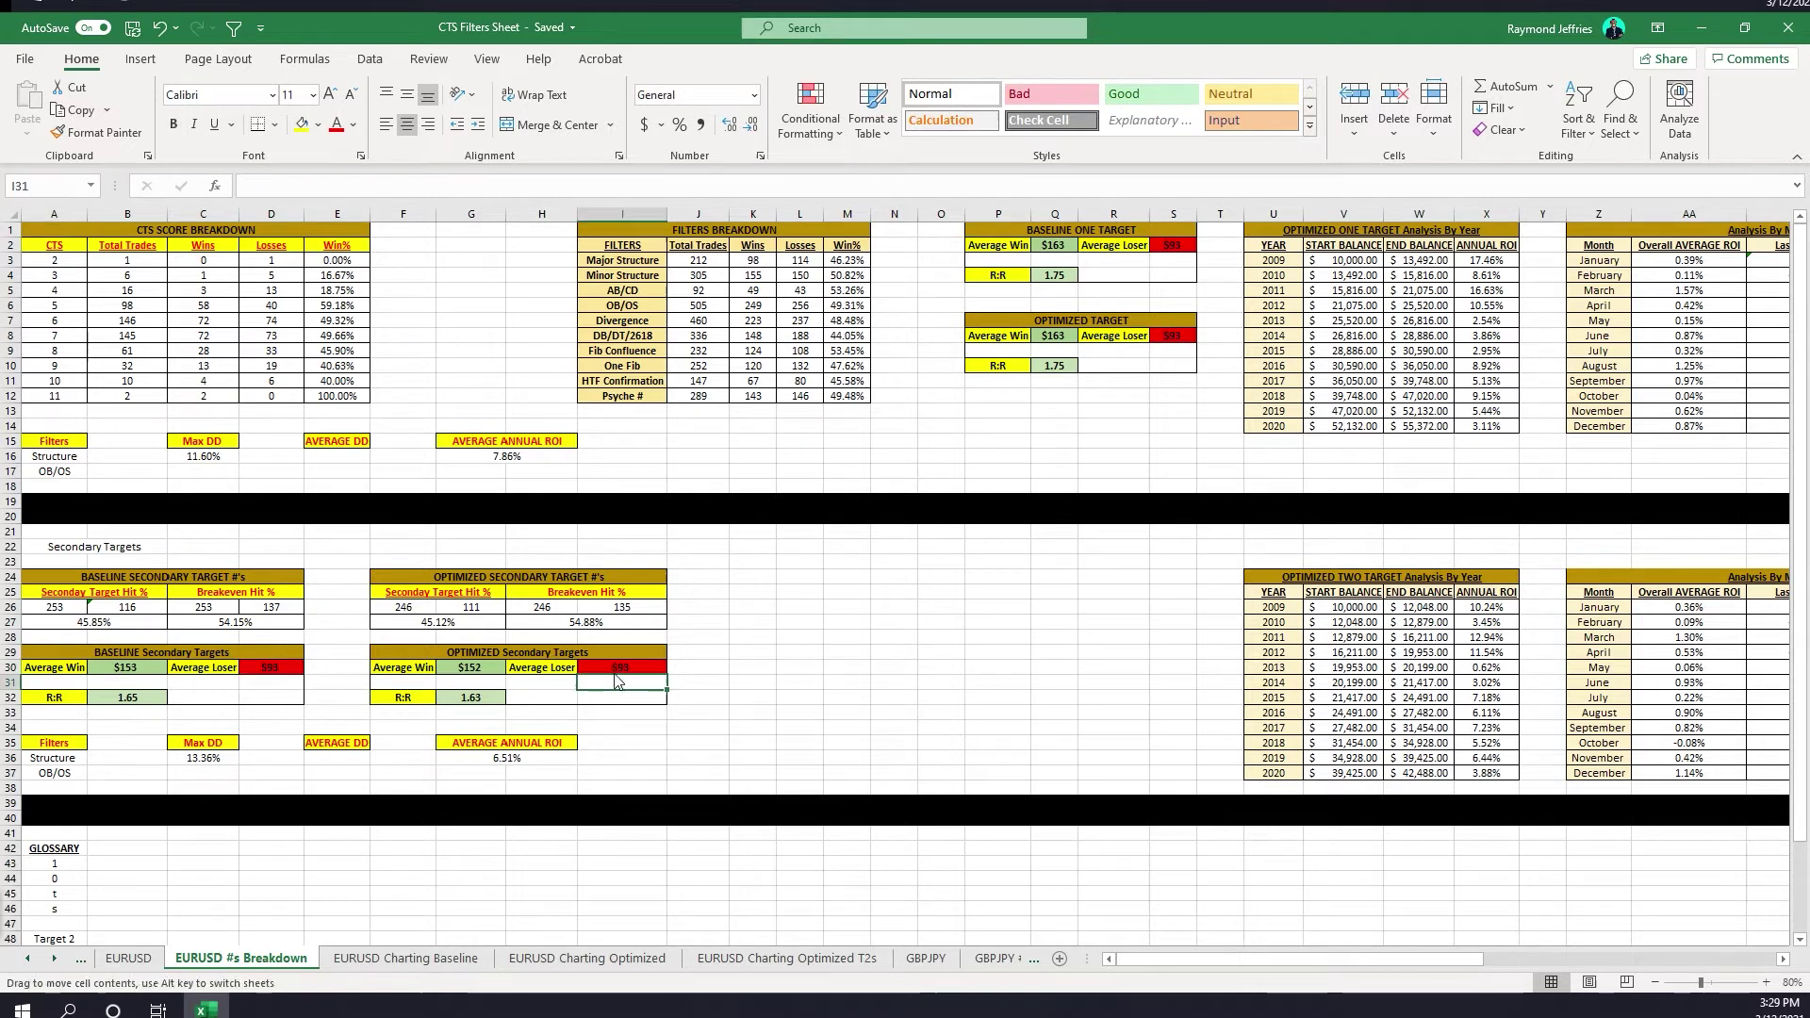
pyautogui.click(1174, 351)
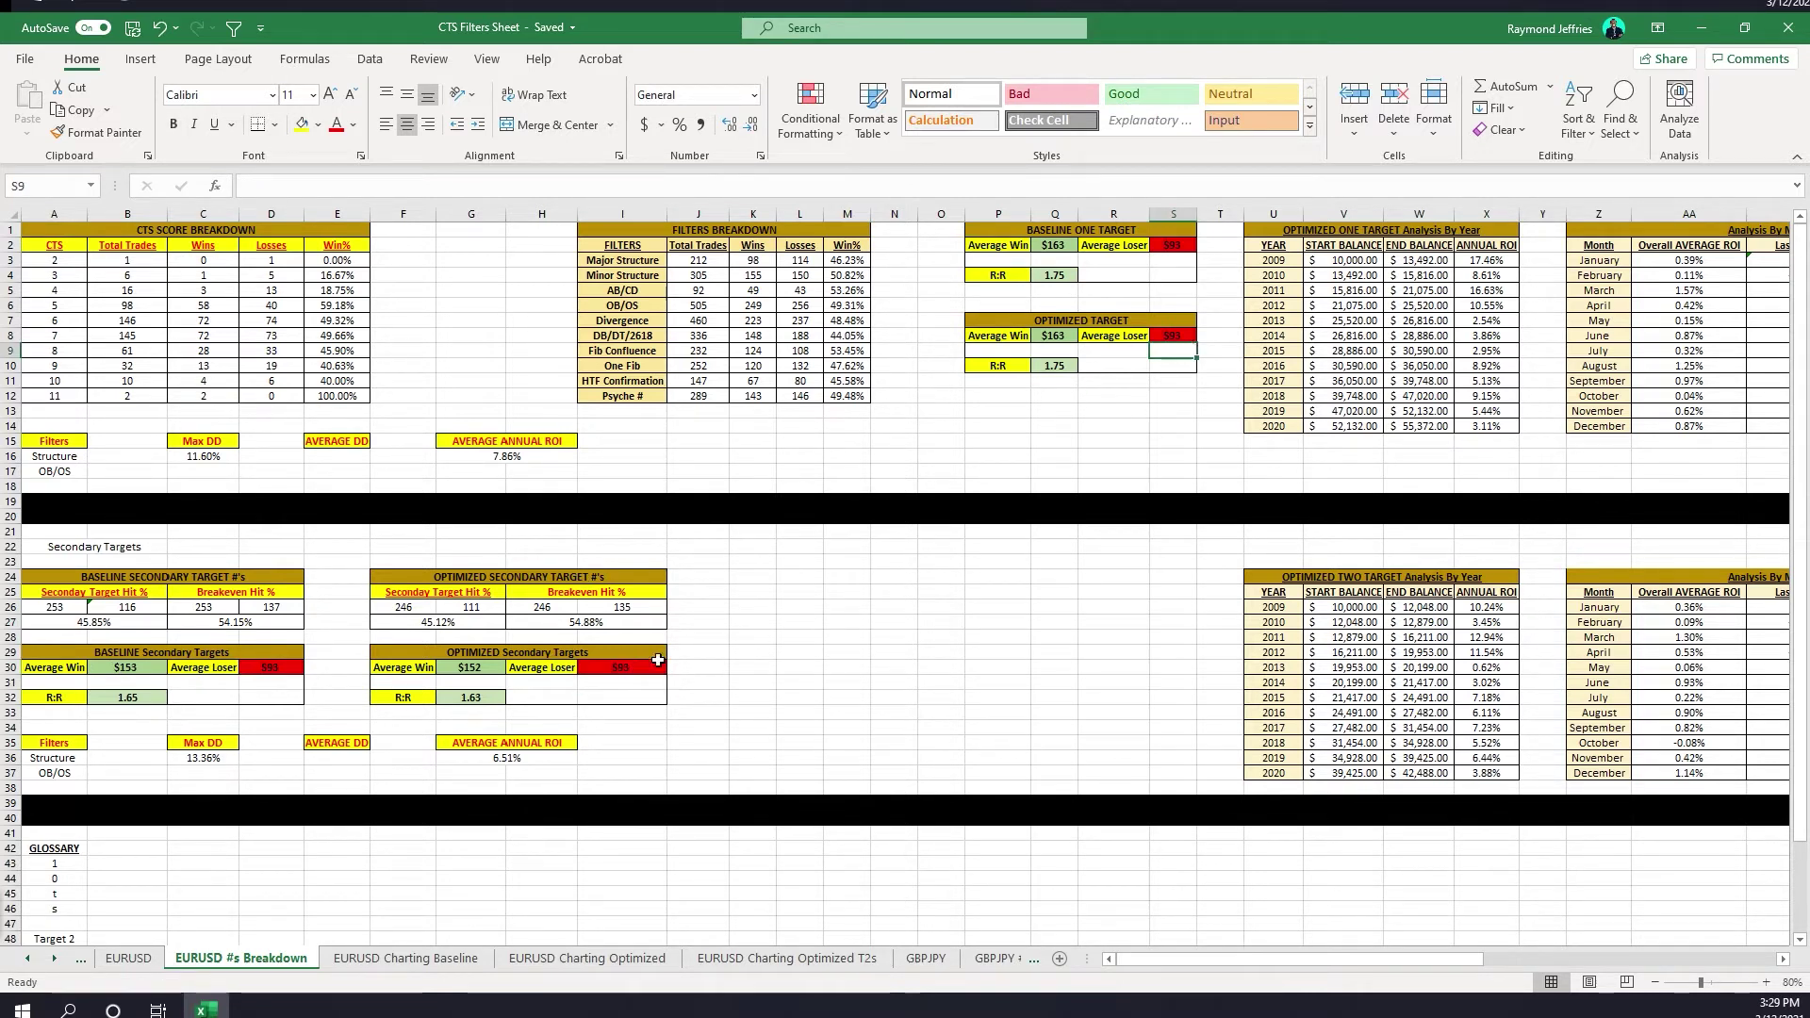
pyautogui.click(1049, 336)
pyautogui.click(470, 680)
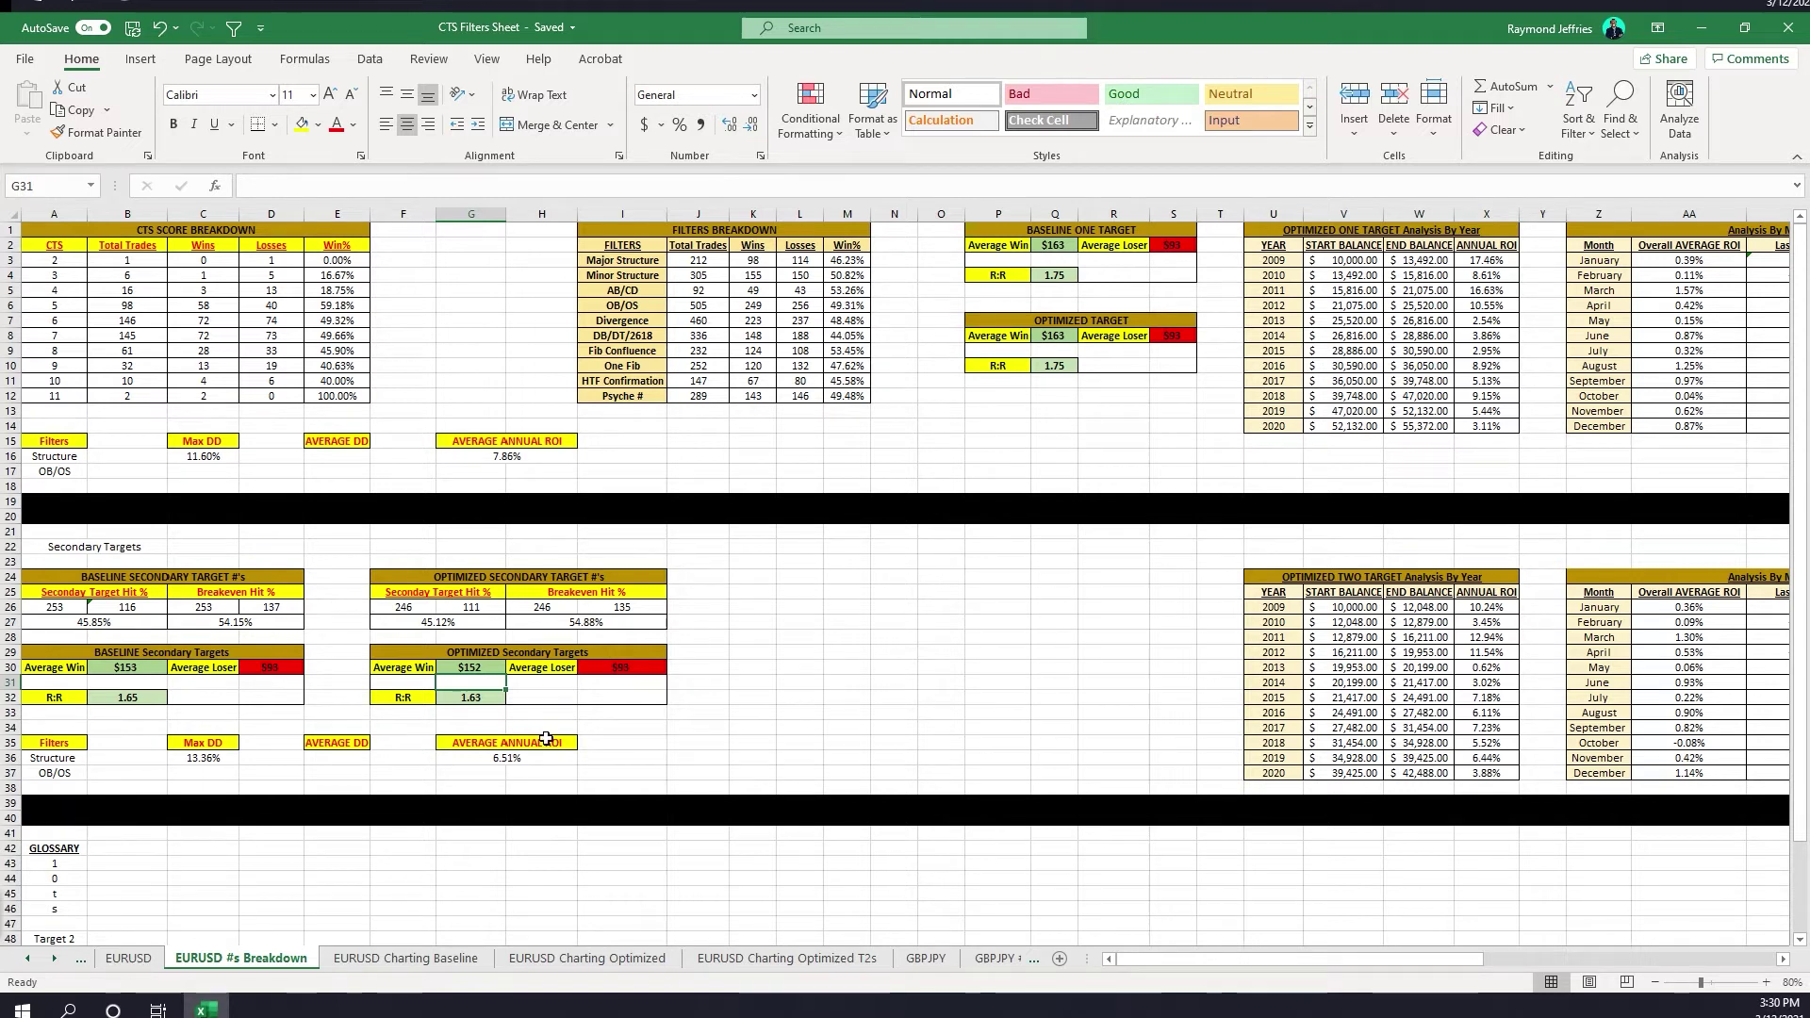
# Compare the Average Annual ROI and Max DD of the secondary-target section with those of the one-target section.
pyautogui.click(546, 761)
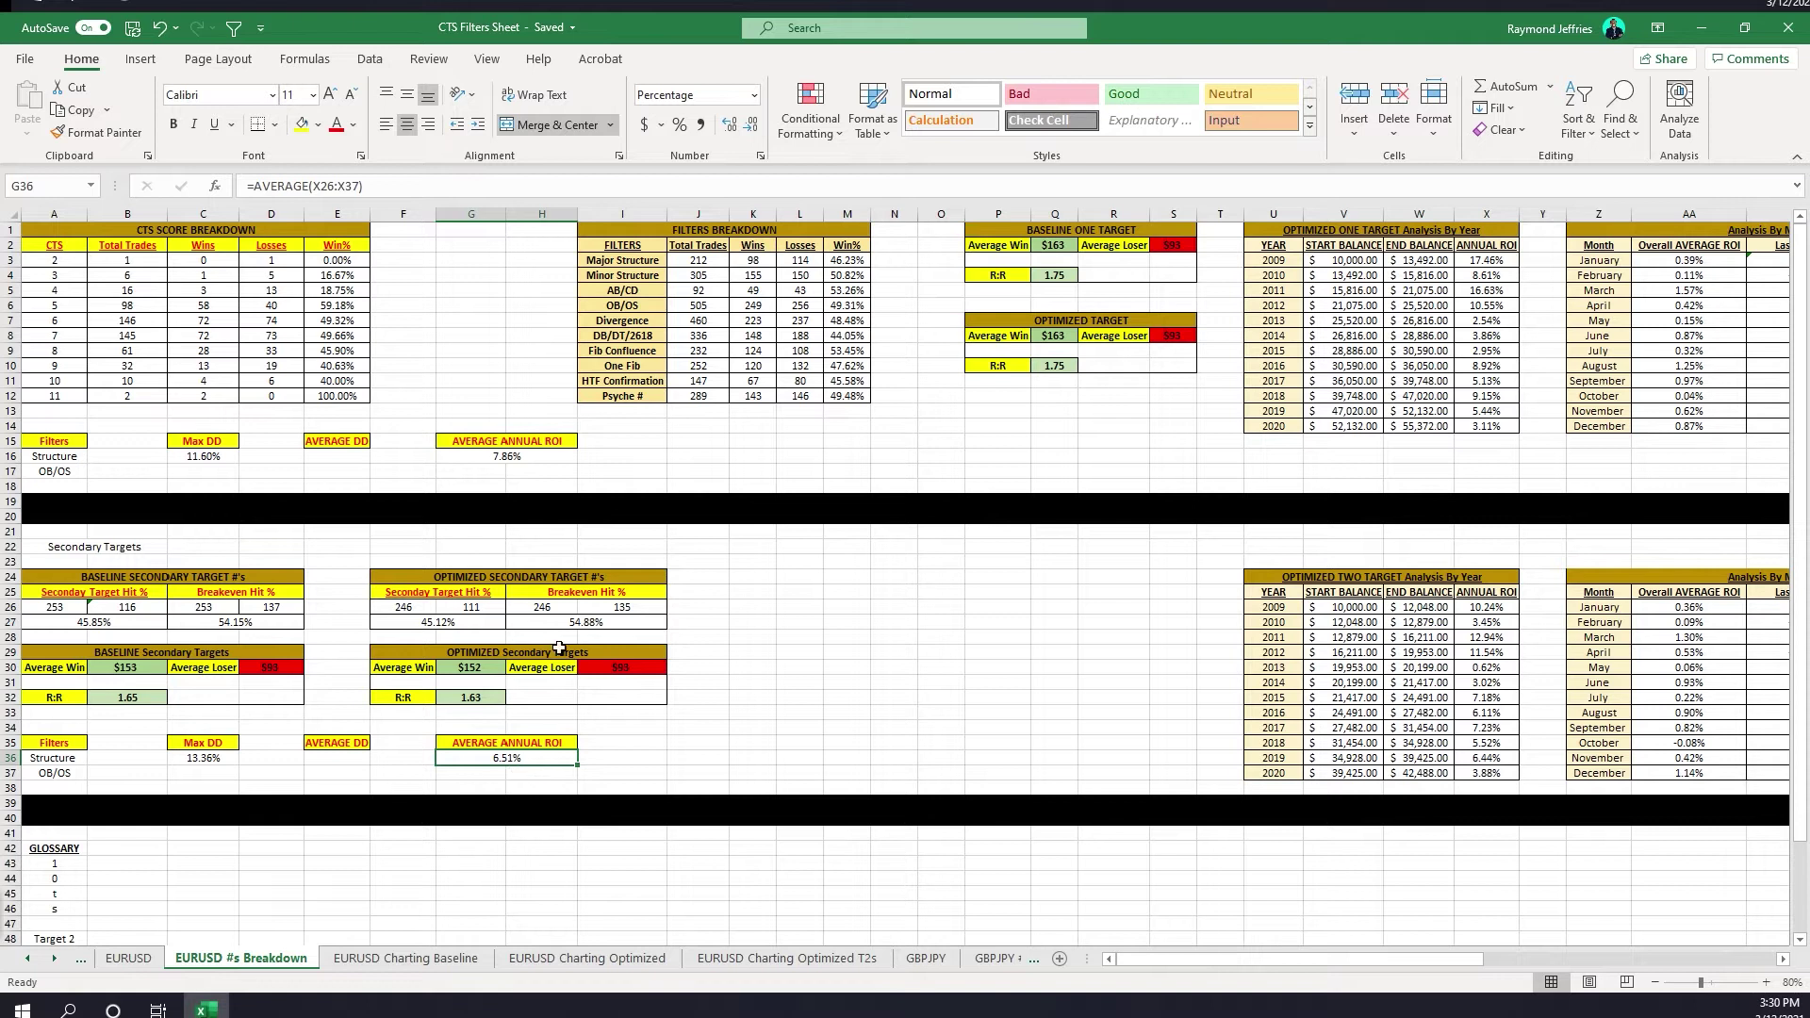
pyautogui.click(518, 456)
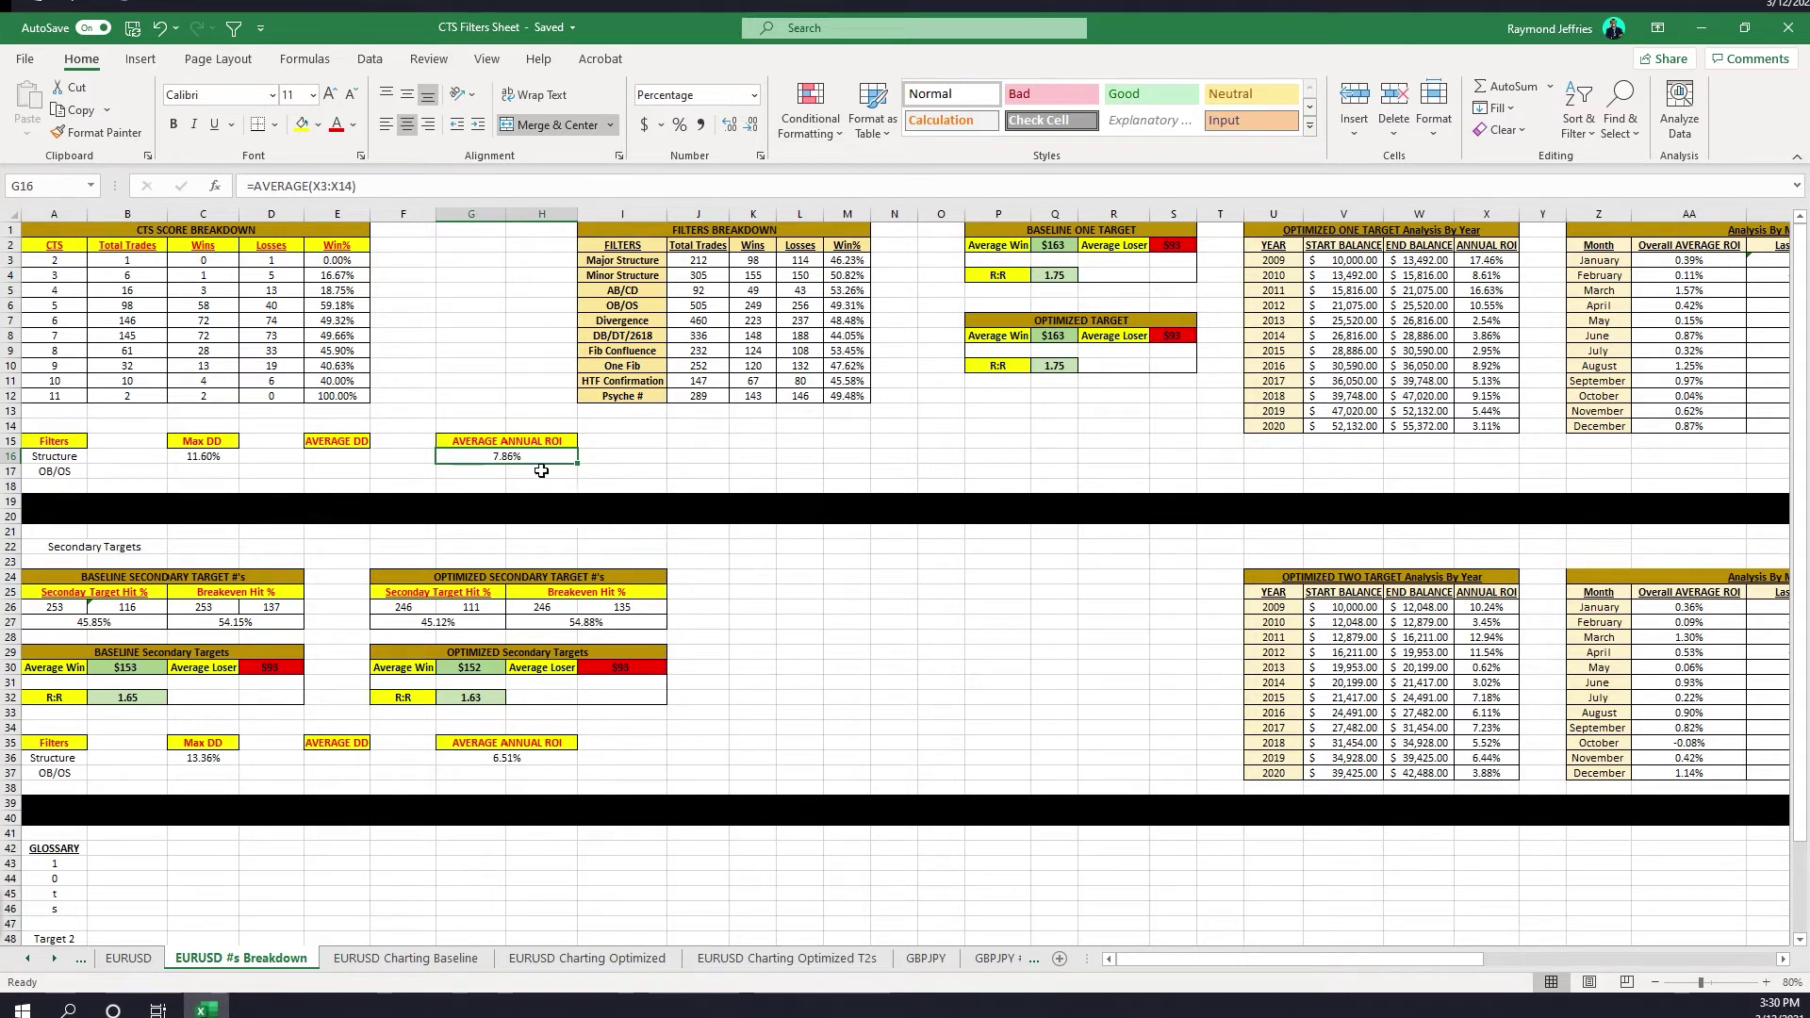
pyautogui.click(222, 758)
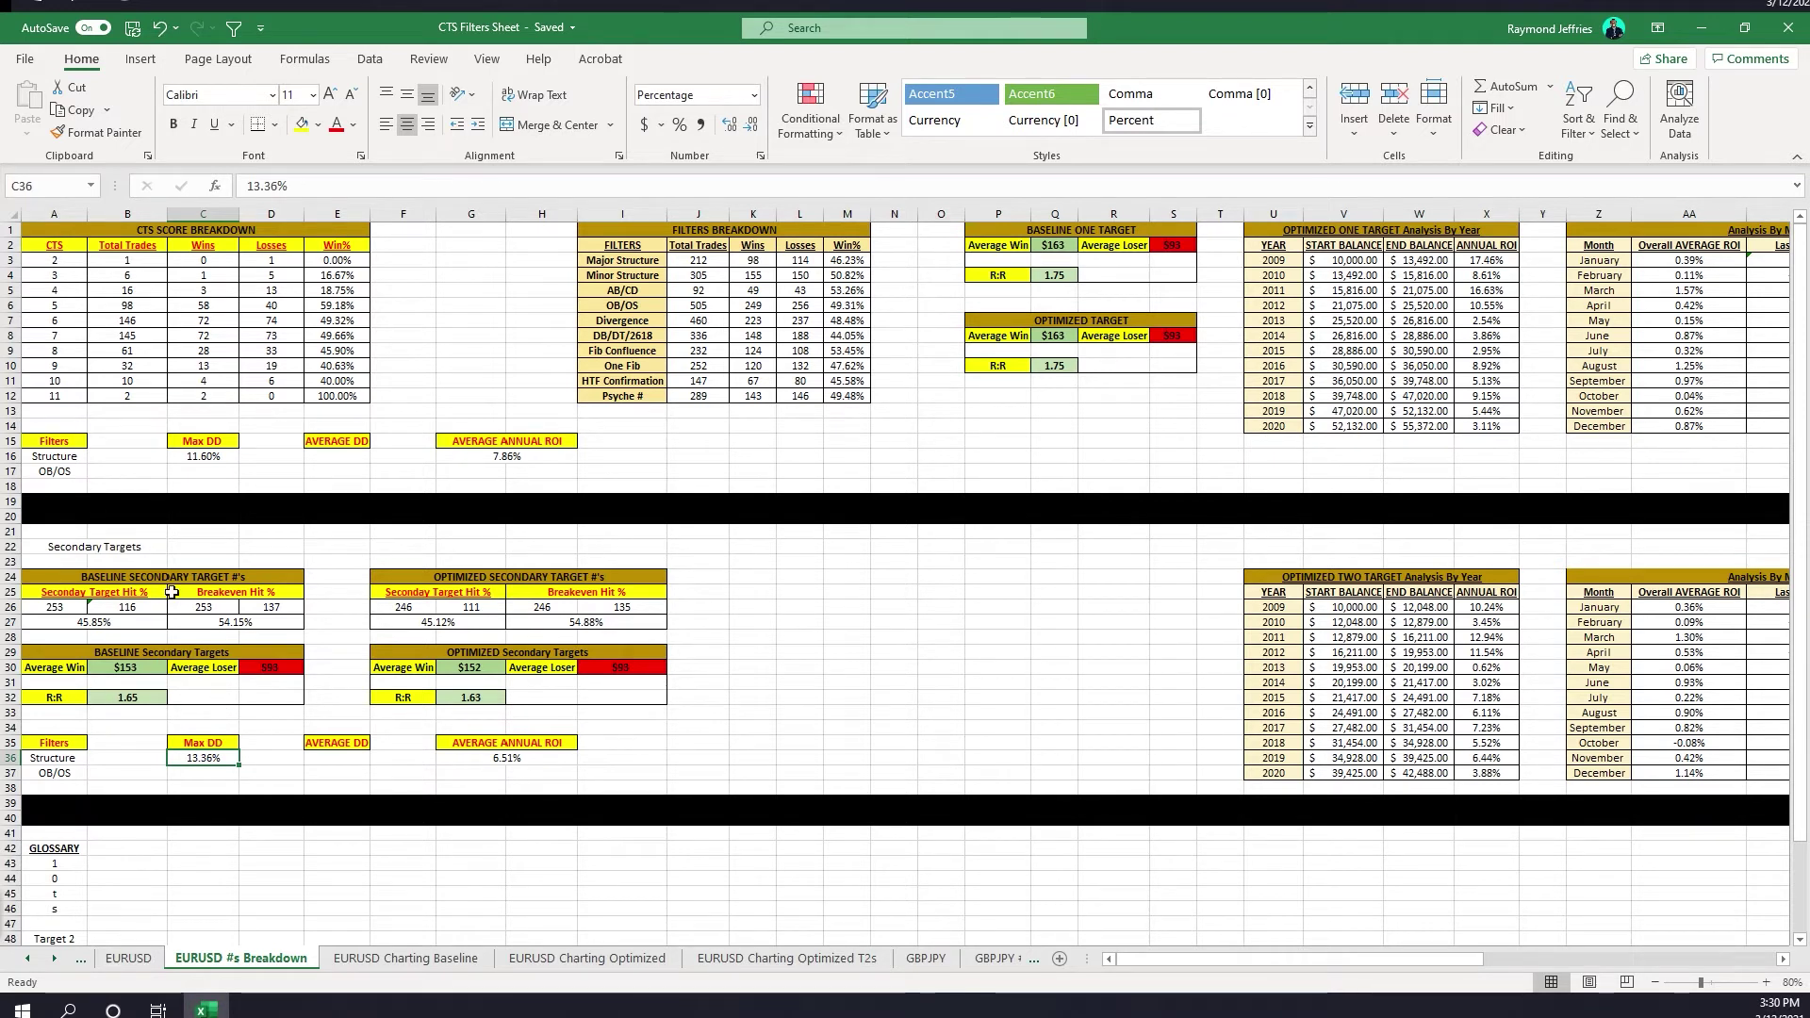
pyautogui.click(199, 456)
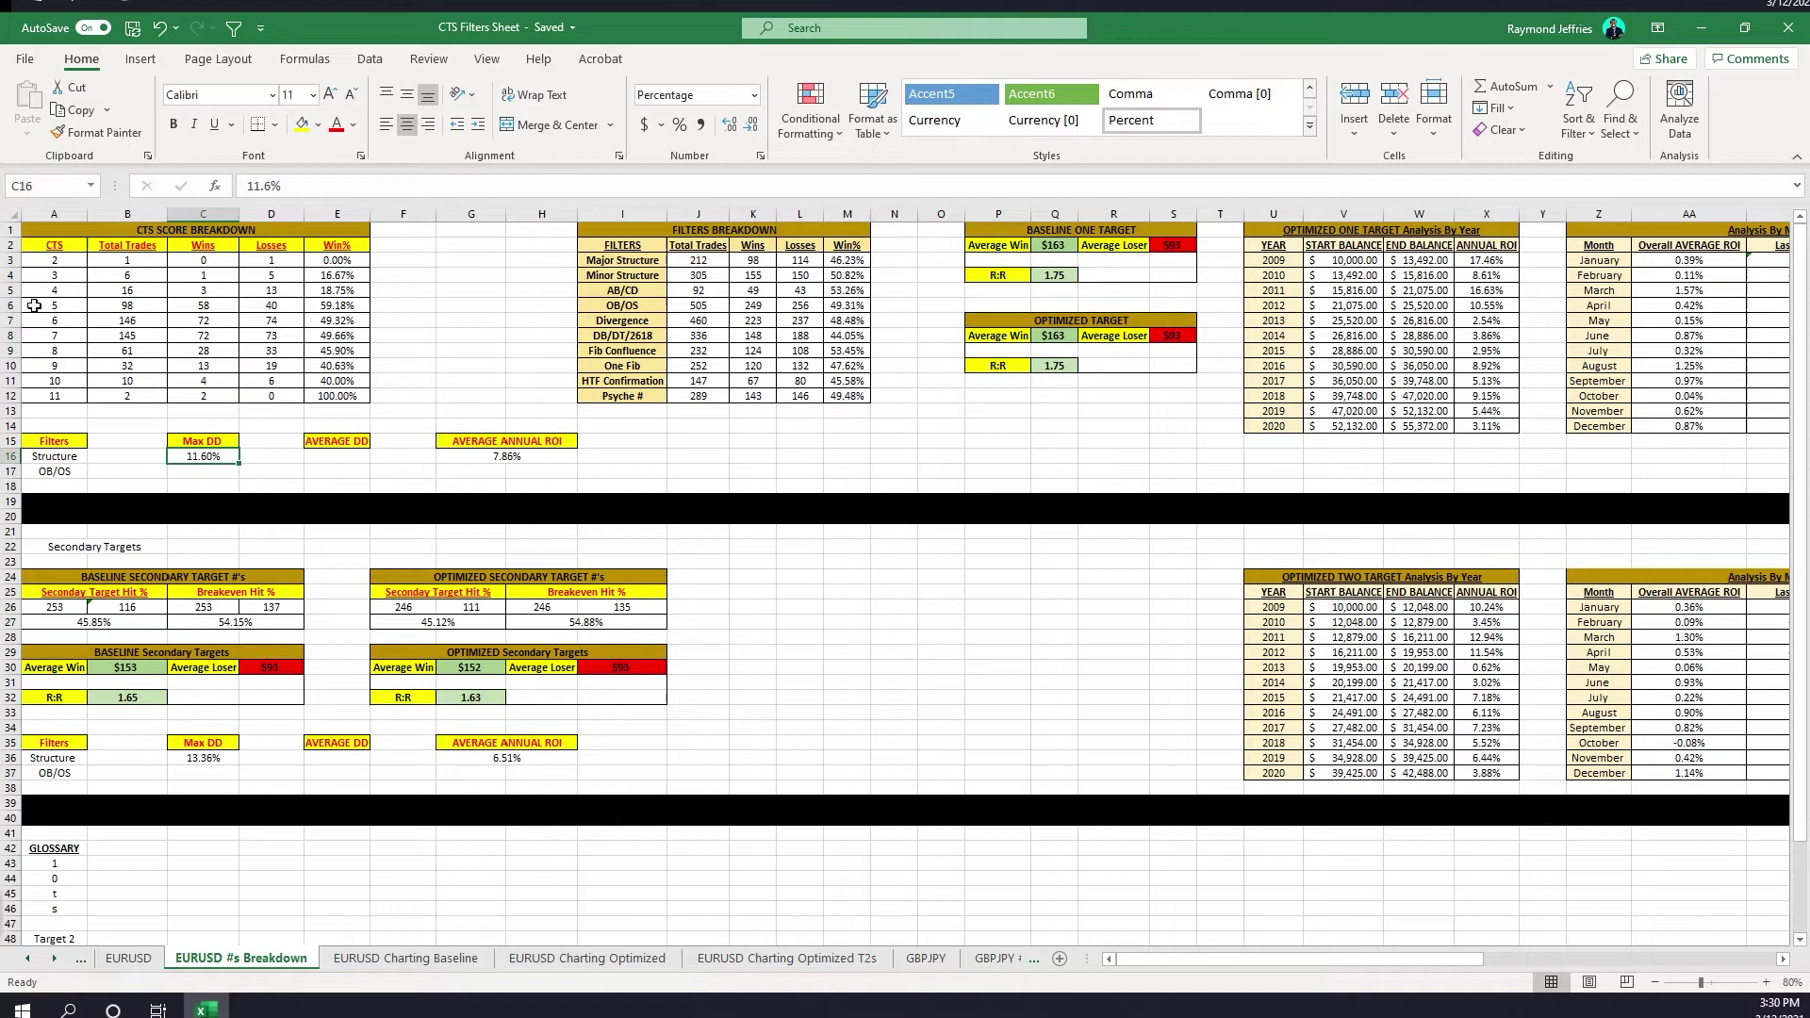
# Review the CTS score 5 row together with the Major Structure, Minor Structure and OB/OS rows of the Filters Breakdown.
pyautogui.moveTo(33, 304); pyautogui.dragTo(337, 305)
pyautogui.click(846, 275)
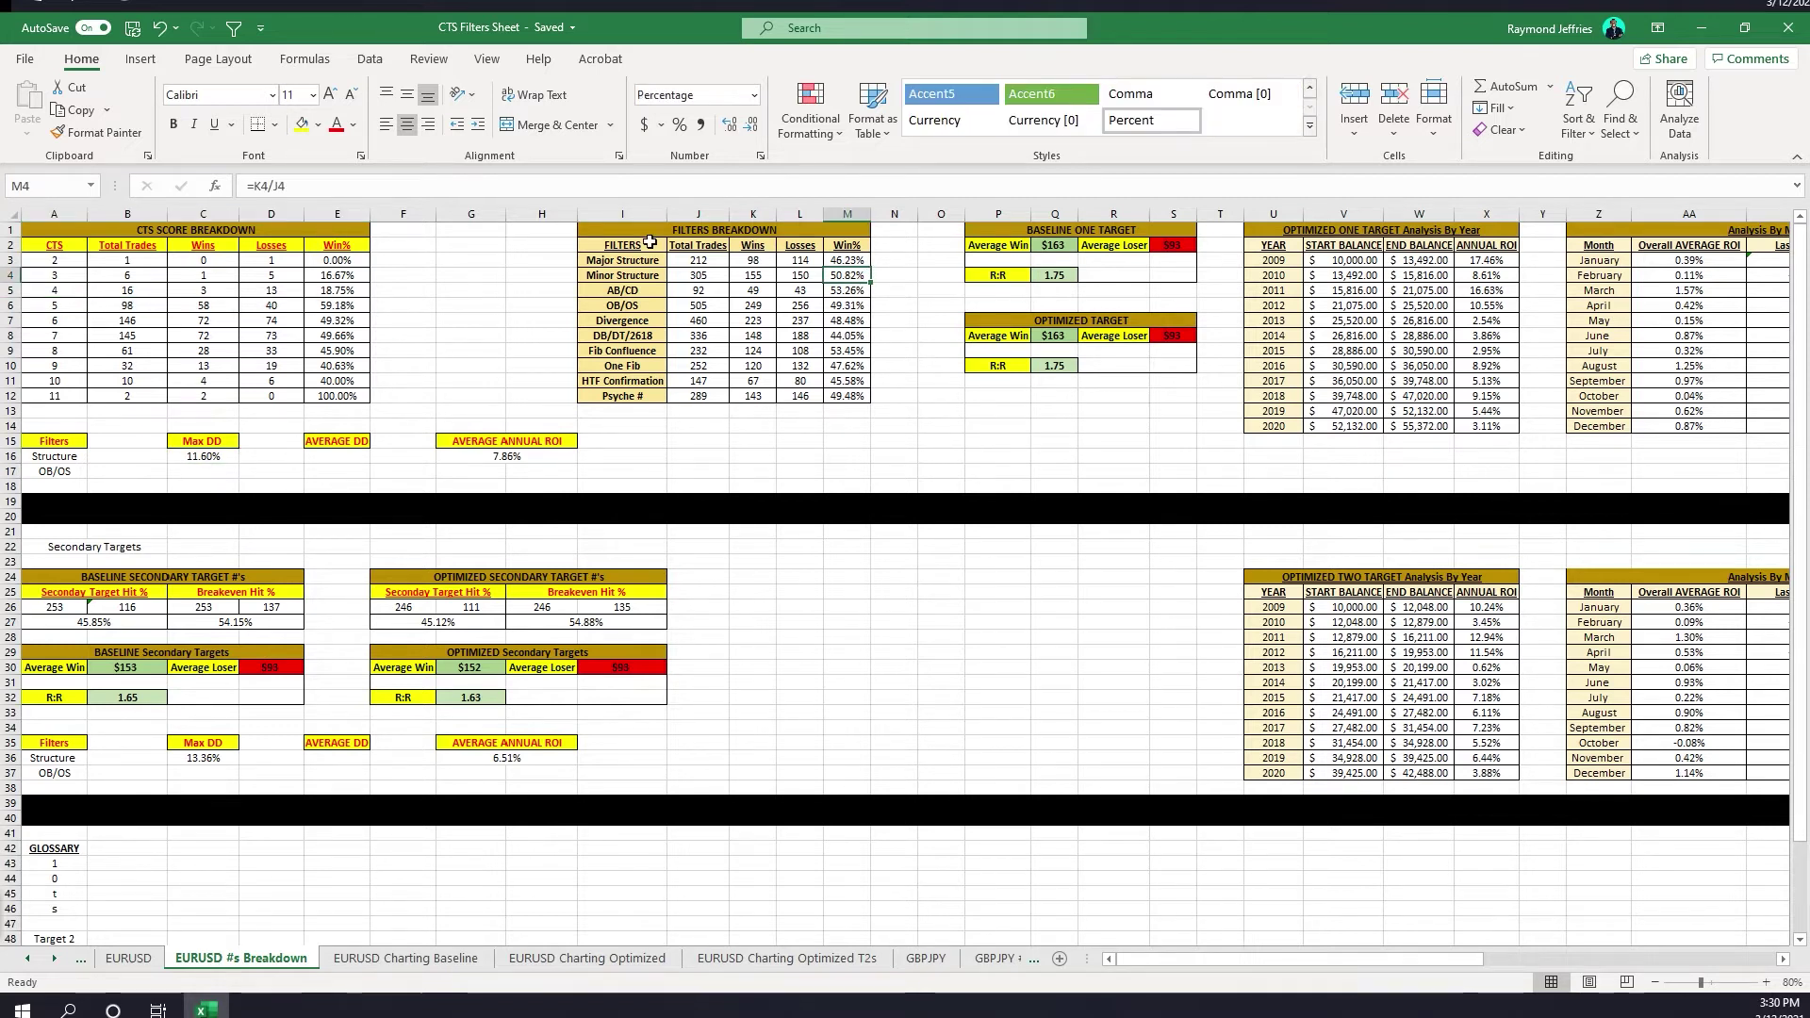
pyautogui.moveTo(649, 261); pyautogui.dragTo(846, 274)
pyautogui.click(671, 306)
pyautogui.moveTo(671, 307); pyautogui.dragTo(849, 311)
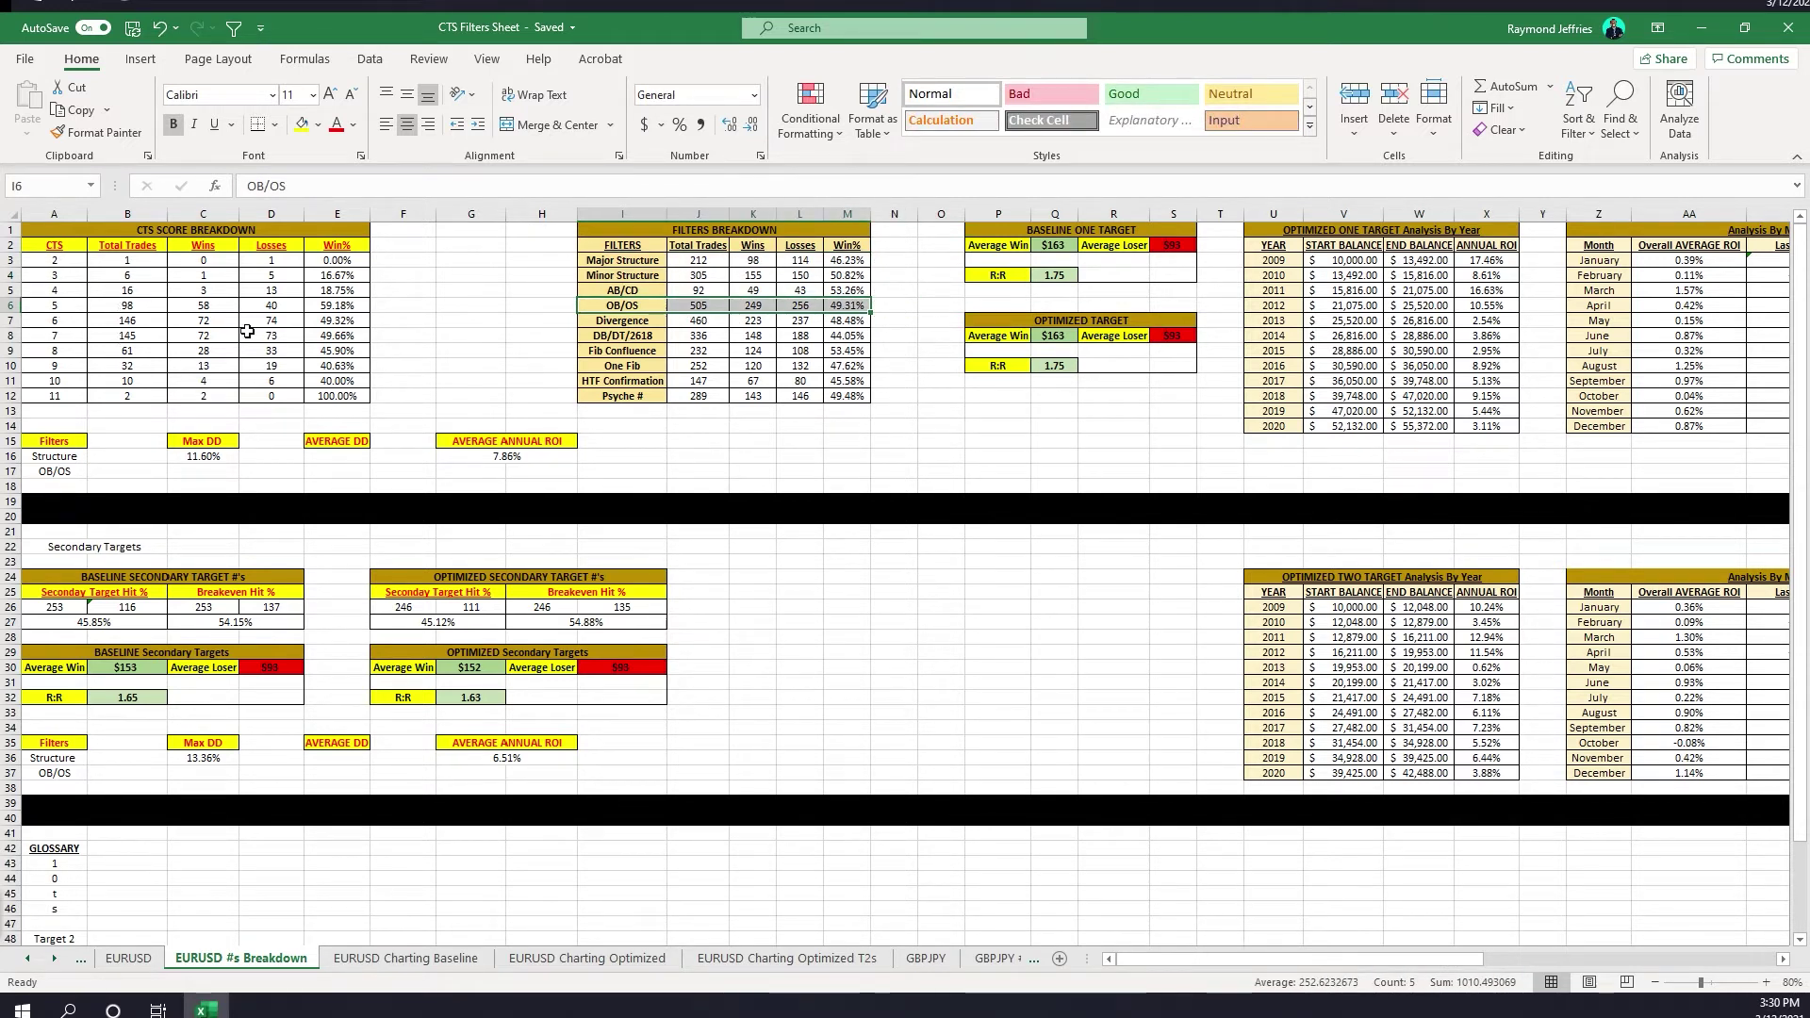
# Examine the Optimized Target's Average Win and the Secondary Target Hit % formula in the Optimized Secondary Target #'s table.
pyautogui.click(1032, 320)
pyautogui.moveTo(1033, 320); pyautogui.dragTo(1091, 353)
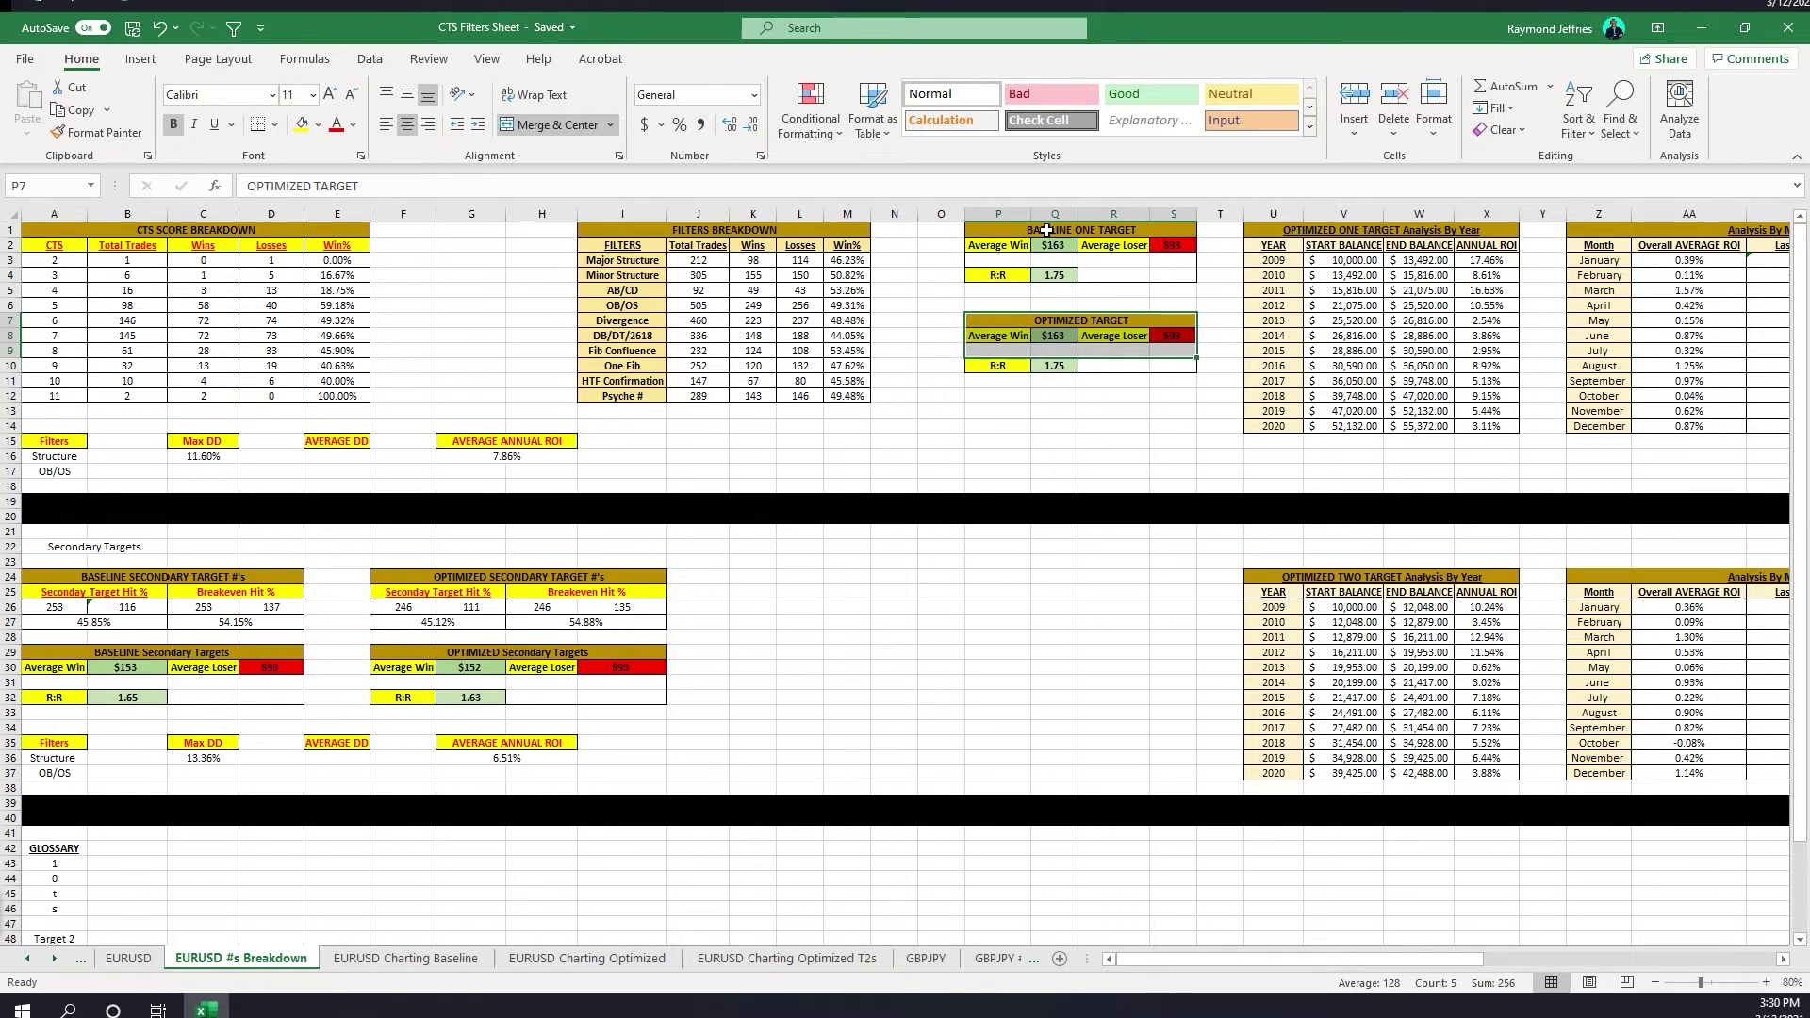
pyautogui.click(1091, 338)
pyautogui.click(1049, 340)
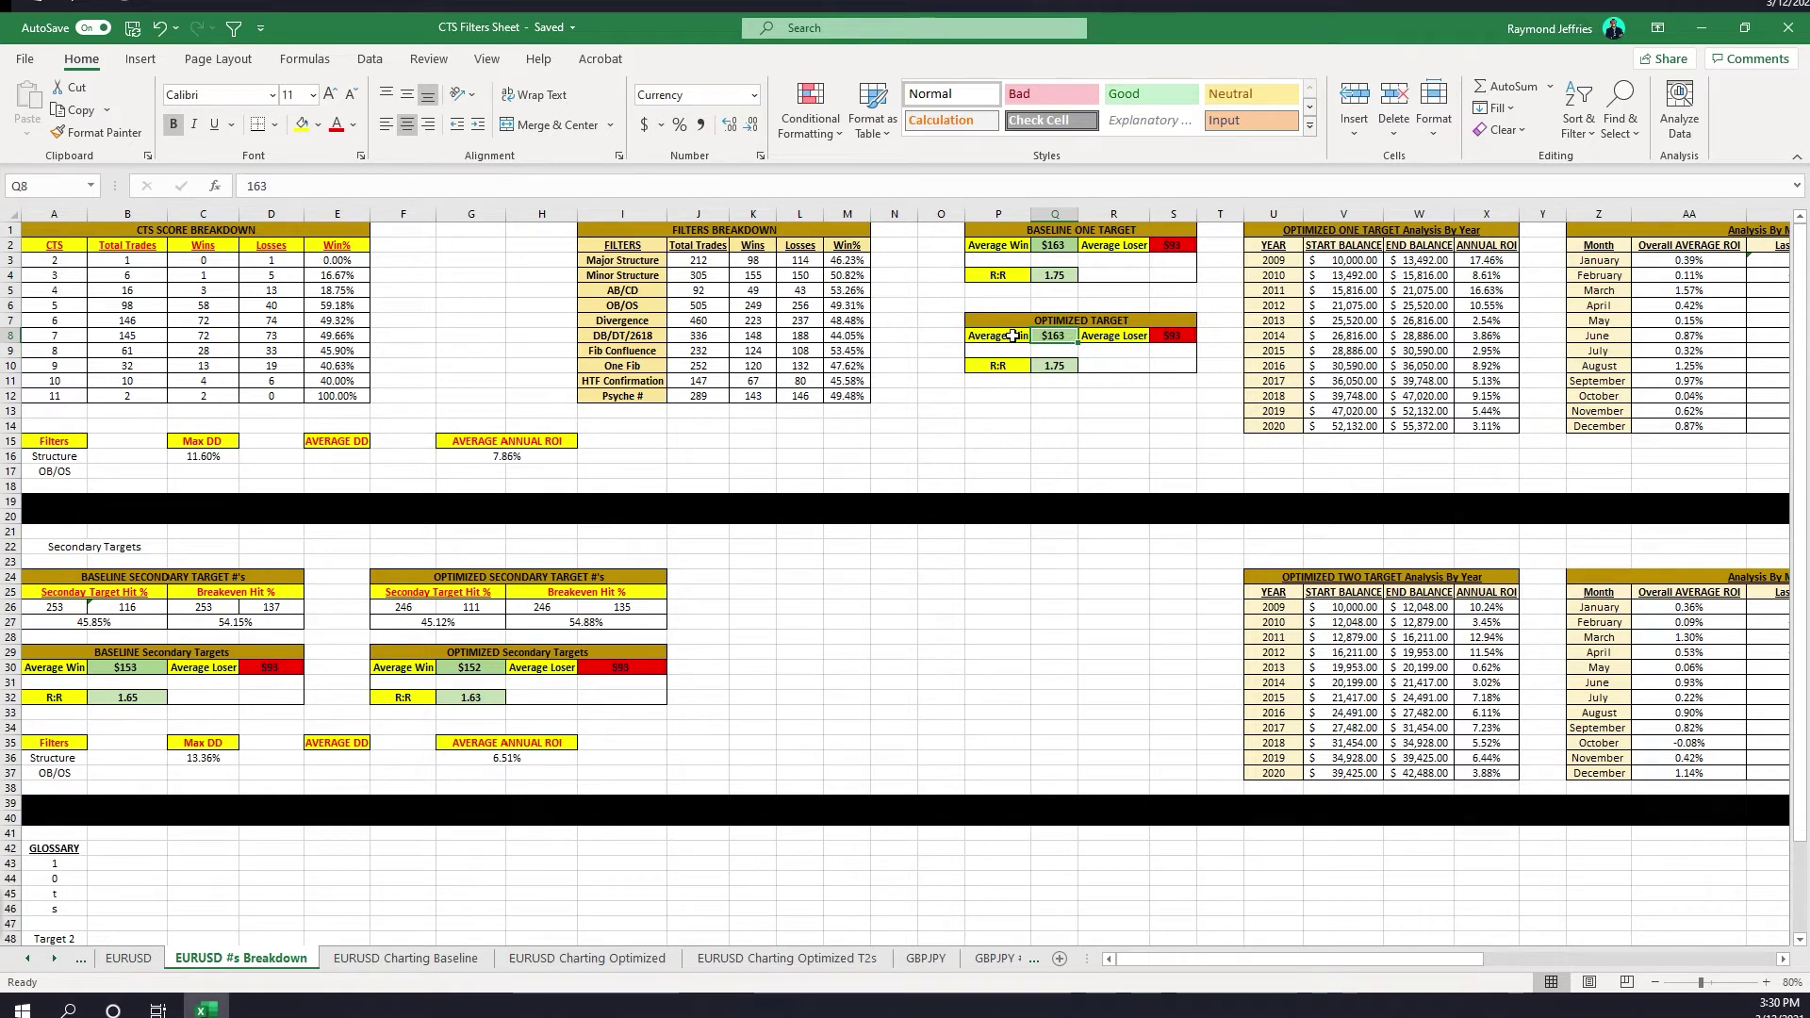
pyautogui.click(411, 625)
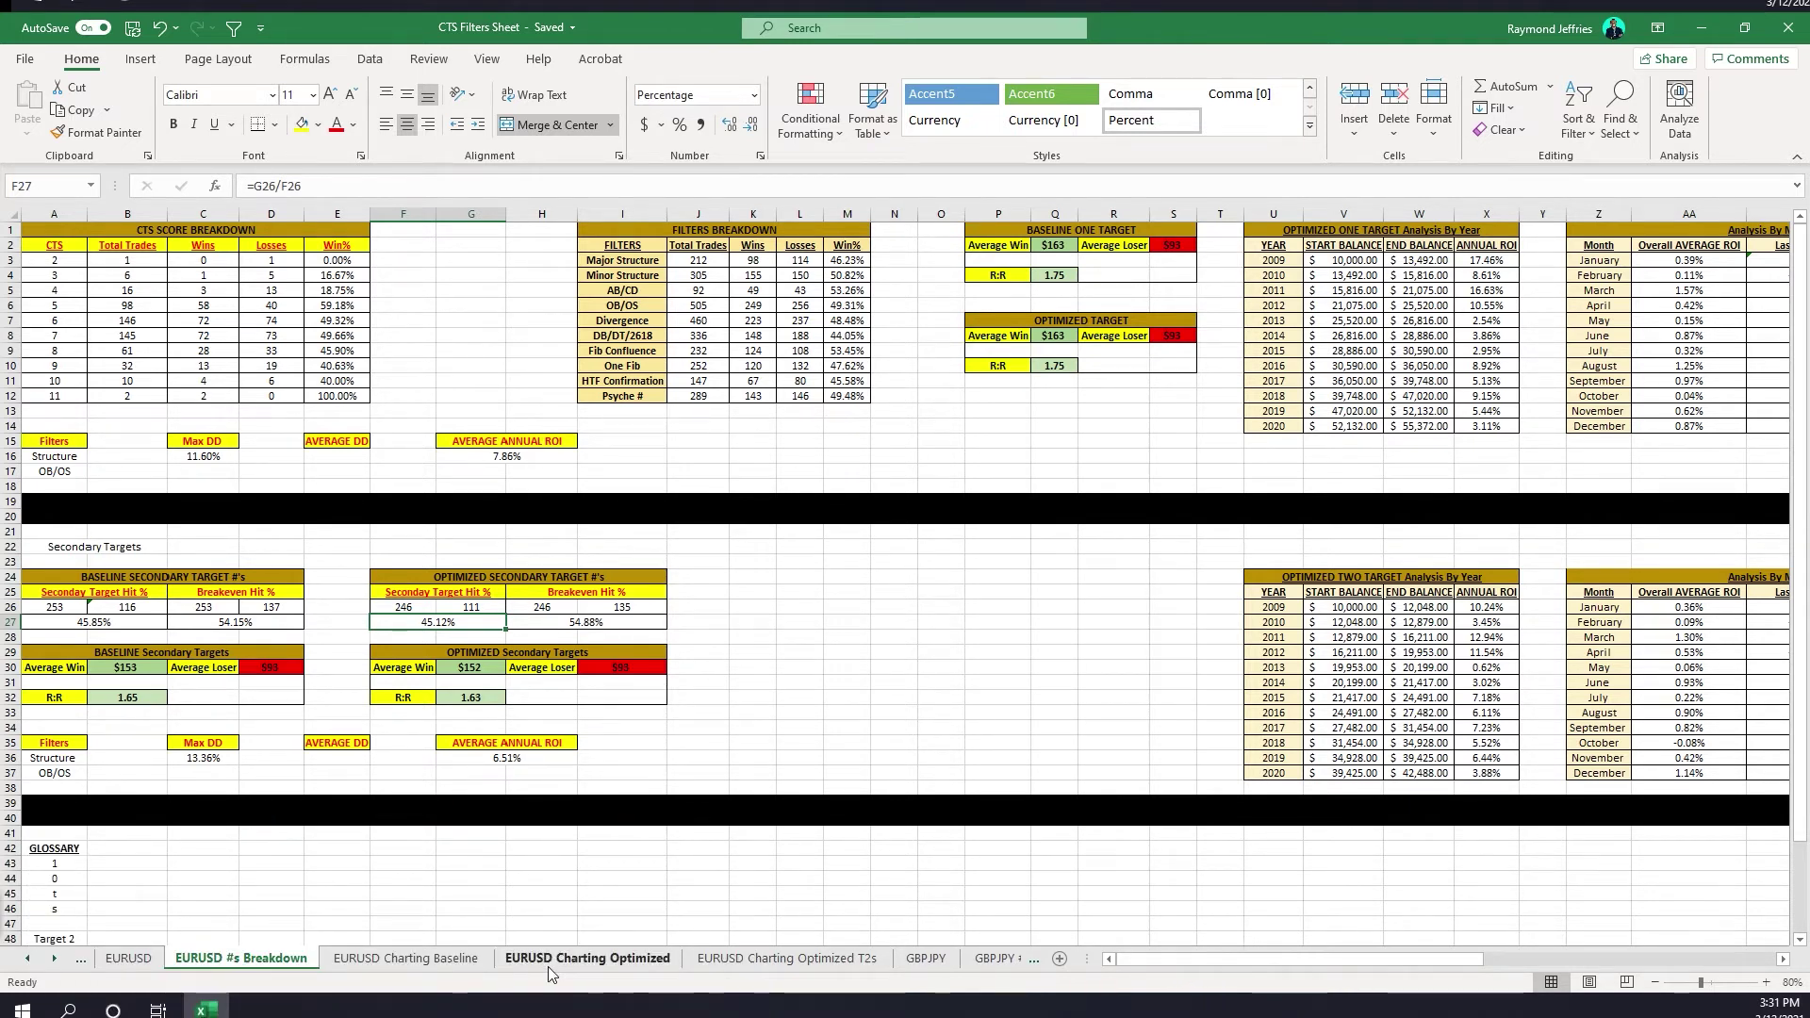
# Open the EURUSD Charting Baseline sheet and inspect the yearly average return, win %, number of trades and pips formulas.
pyautogui.click(471, 959)
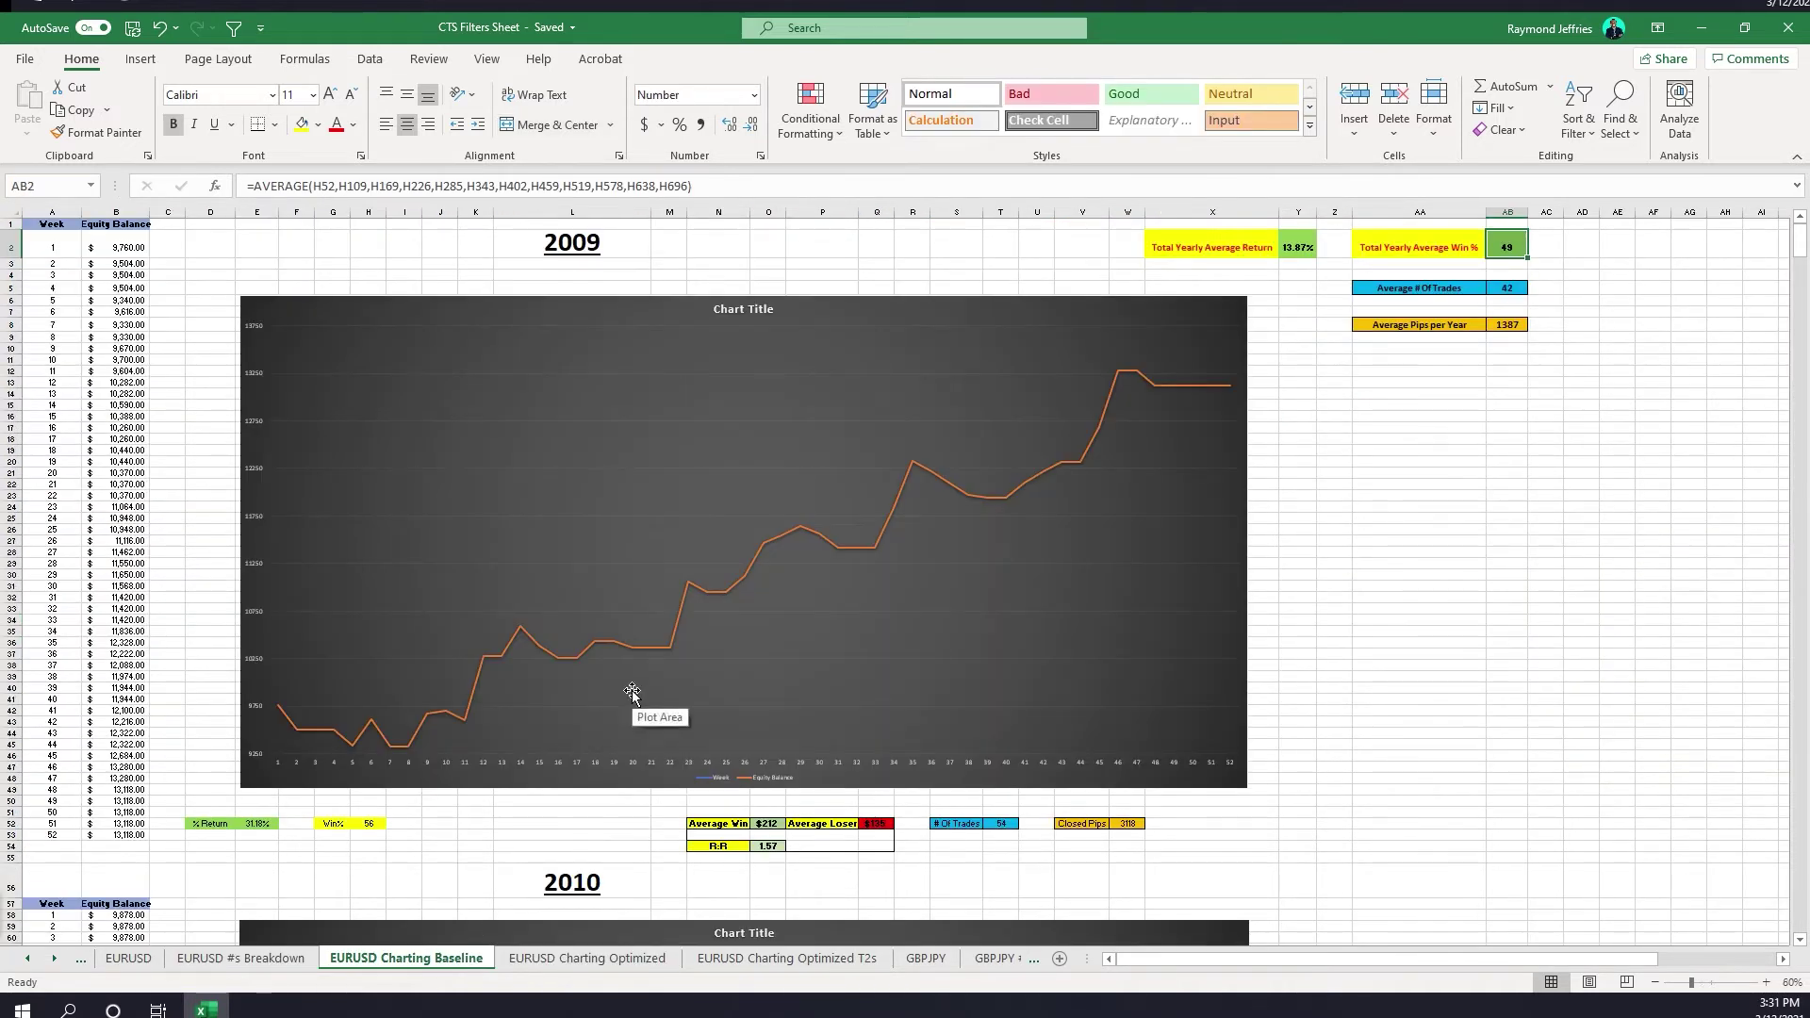
pyautogui.scroll(-2, 632, 693)
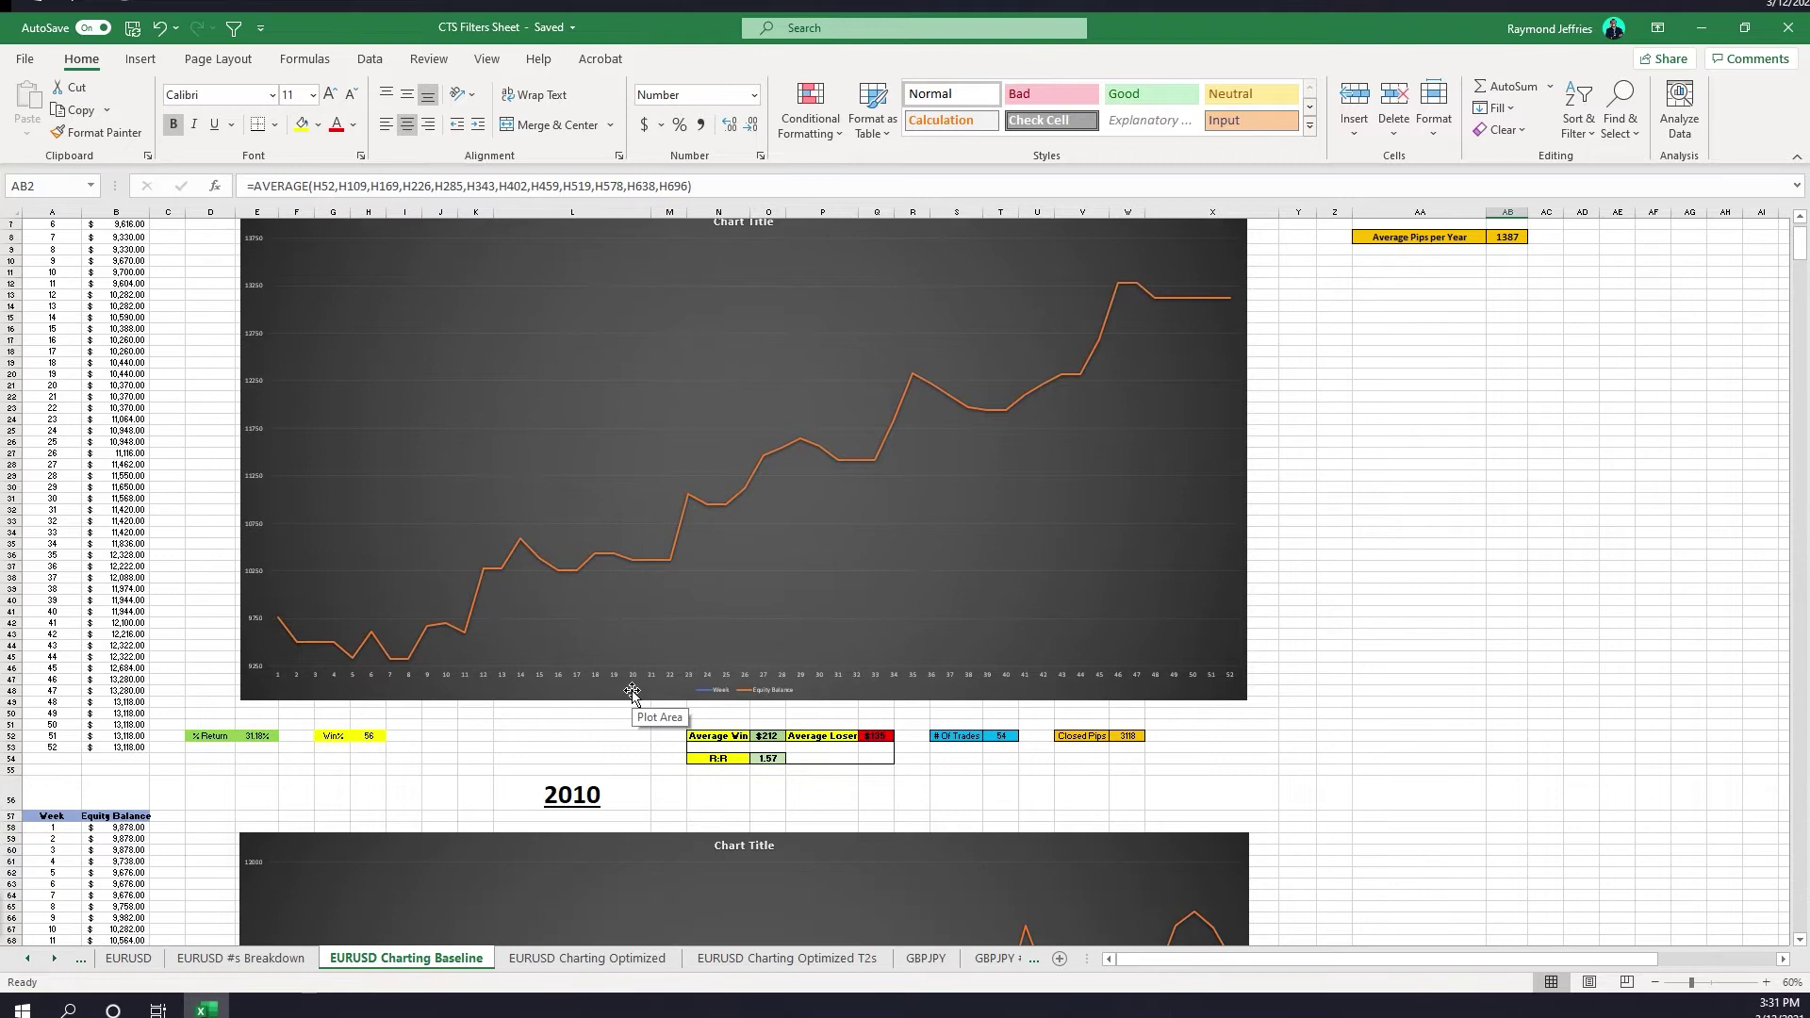
pyautogui.scroll(2, 632, 693)
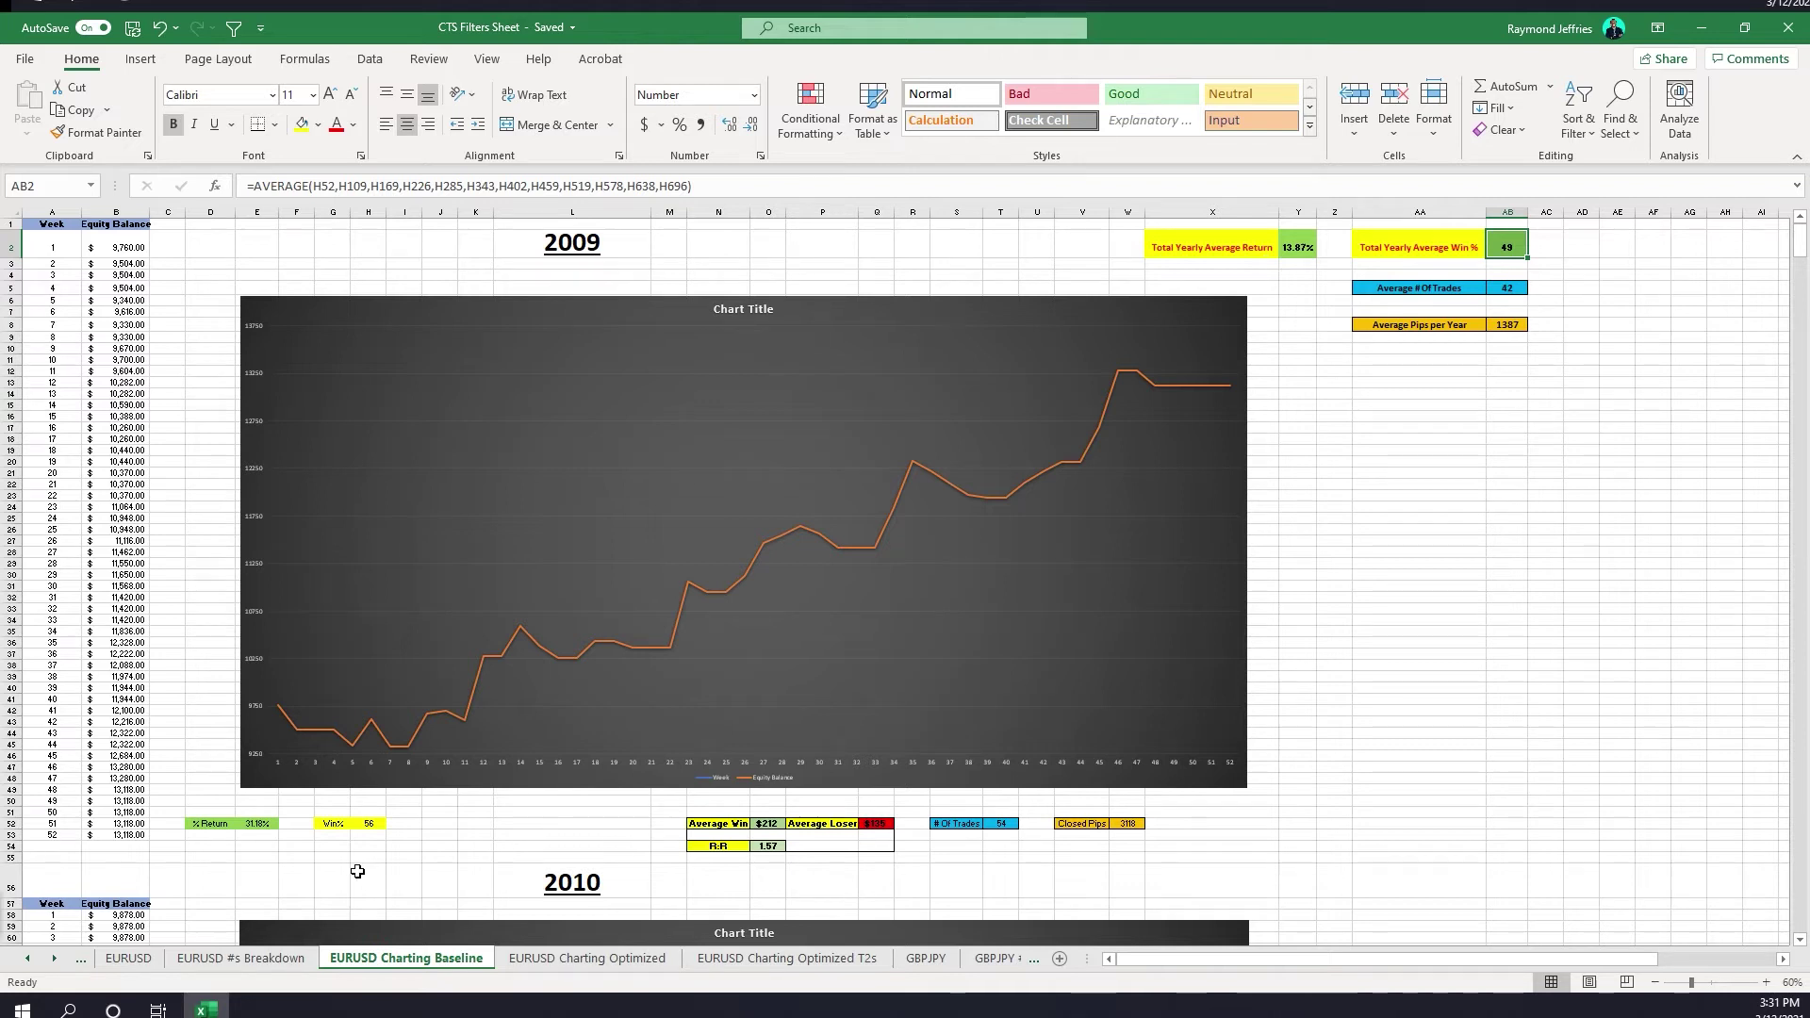
pyautogui.click(1301, 249)
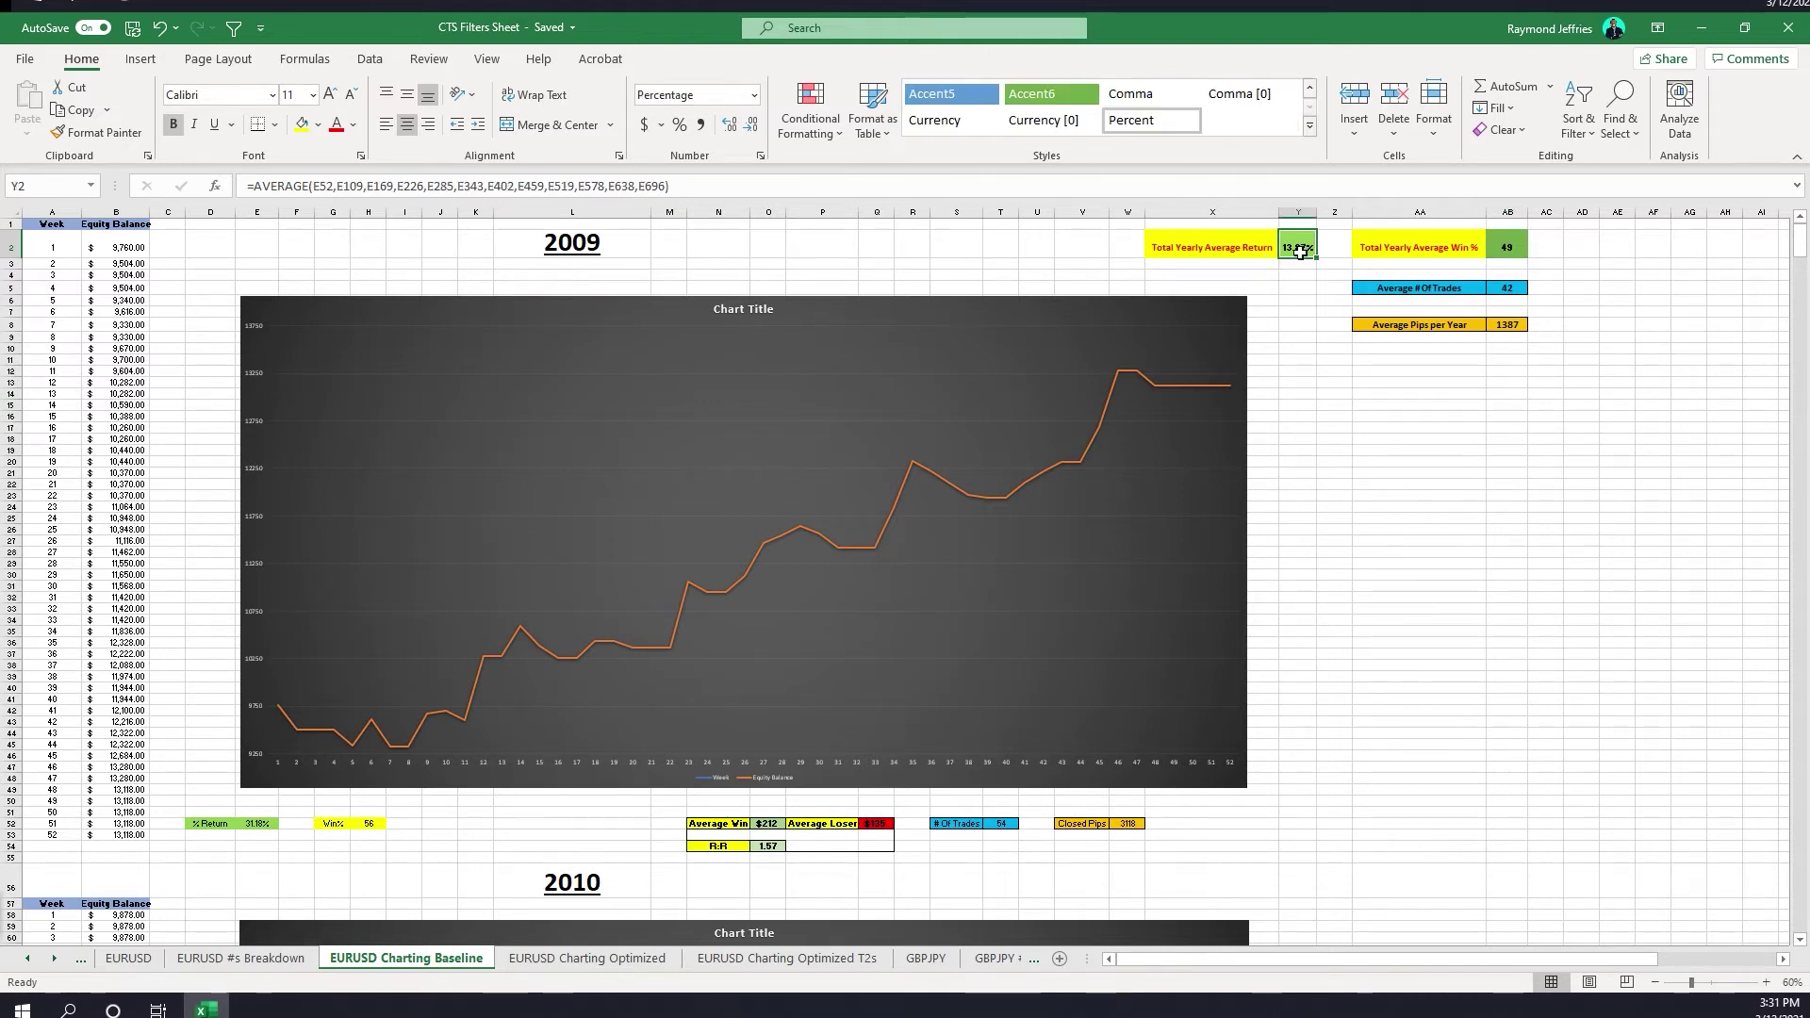
pyautogui.click(1511, 244)
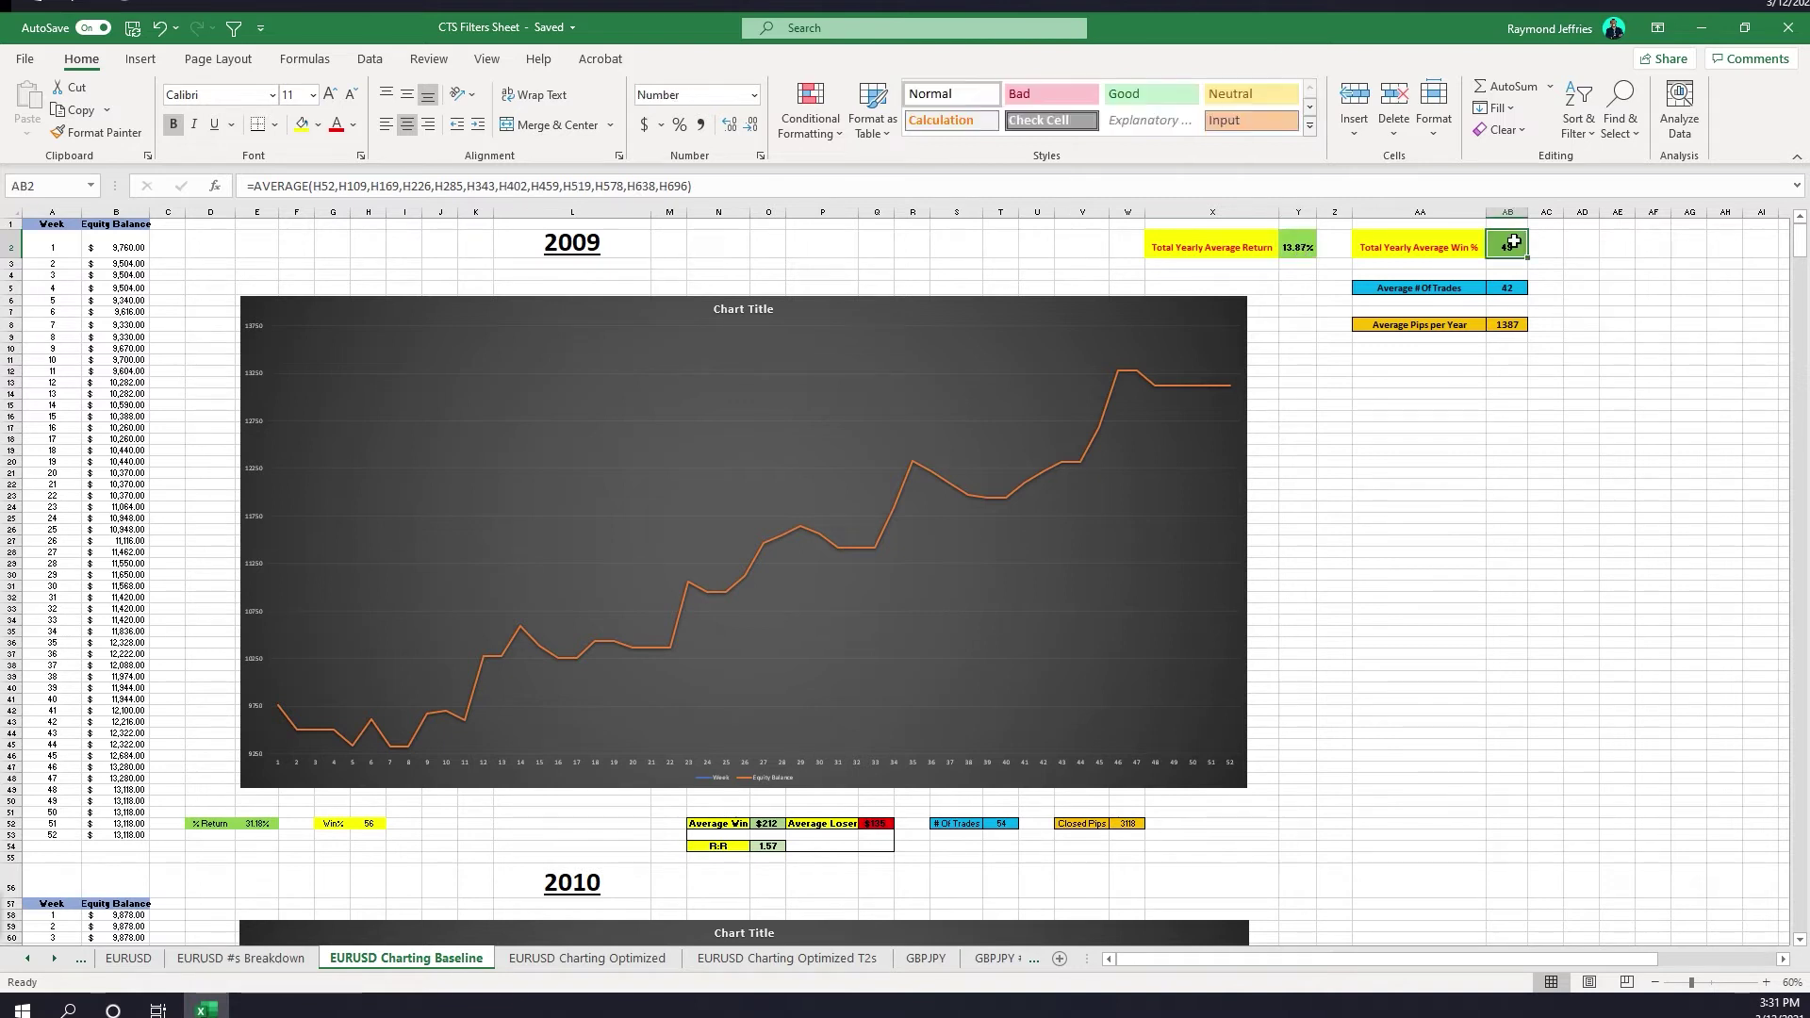
pyautogui.click(1513, 289)
pyautogui.click(1514, 325)
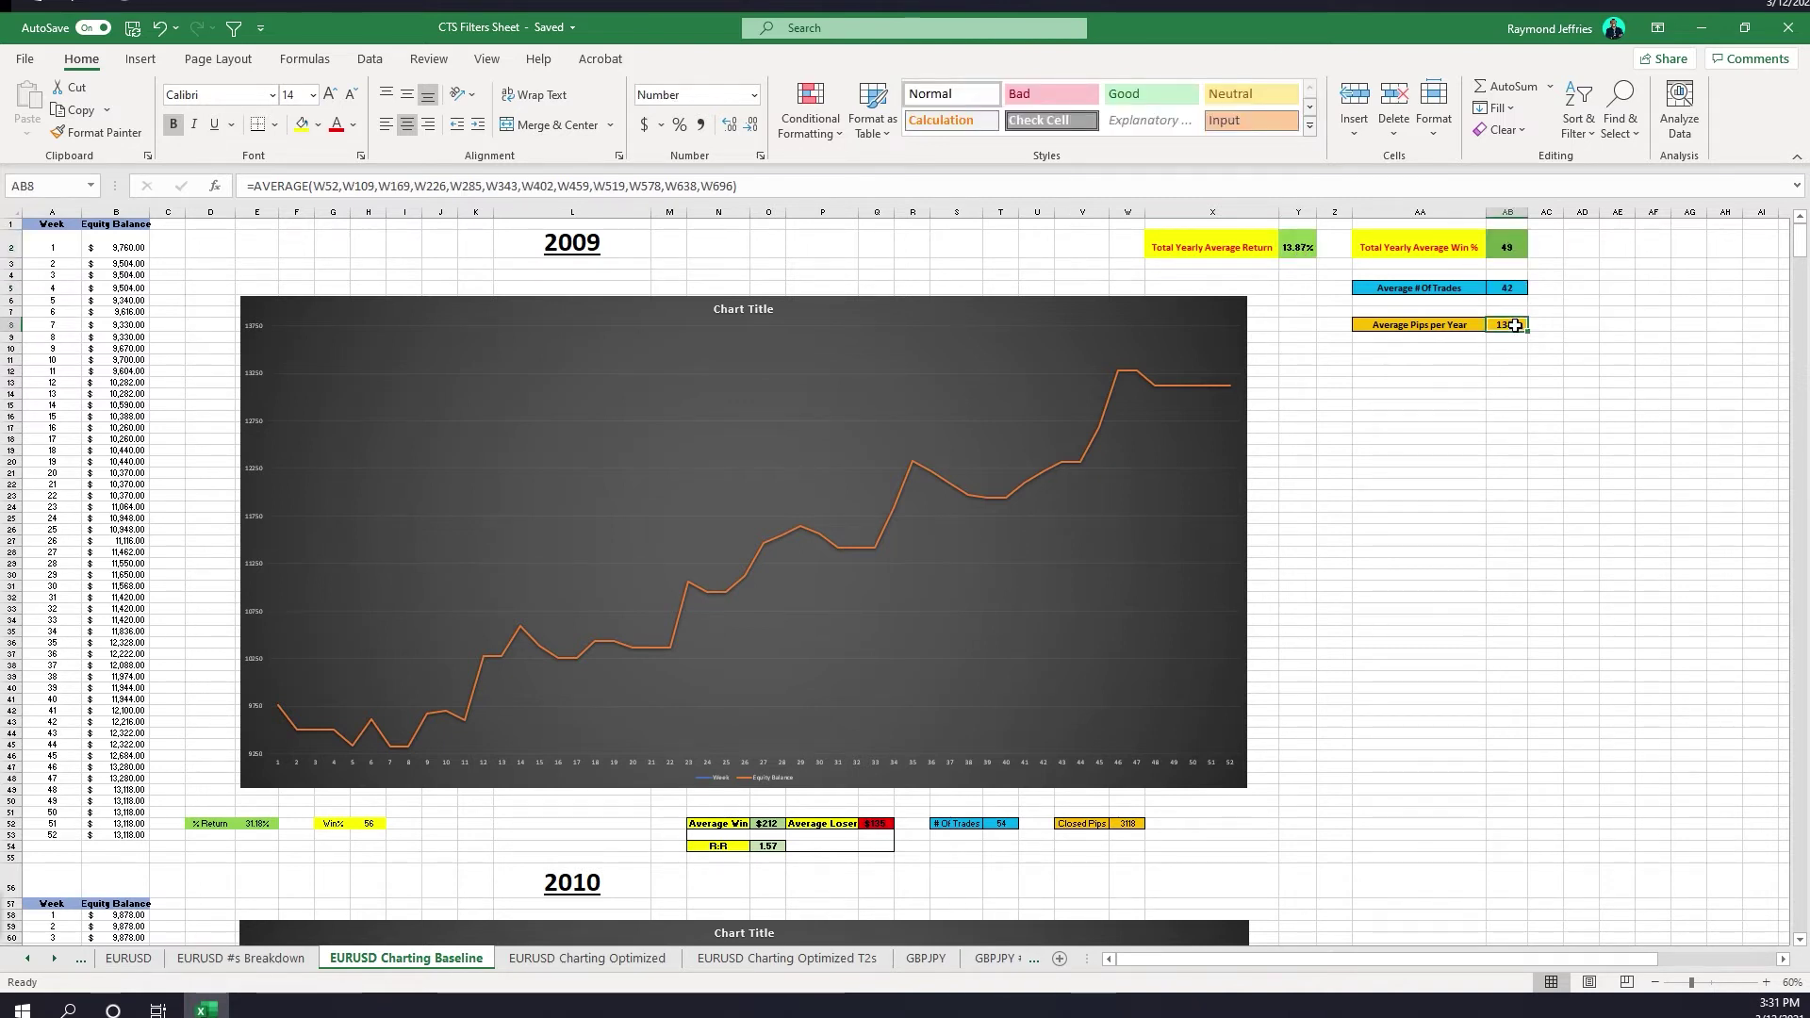
# Review the baseline equity charts and yearly statistics for 2012 and 2013.
pyautogui.scroll(-16, 1487, 717)
pyautogui.scroll(-20, 1489, 717)
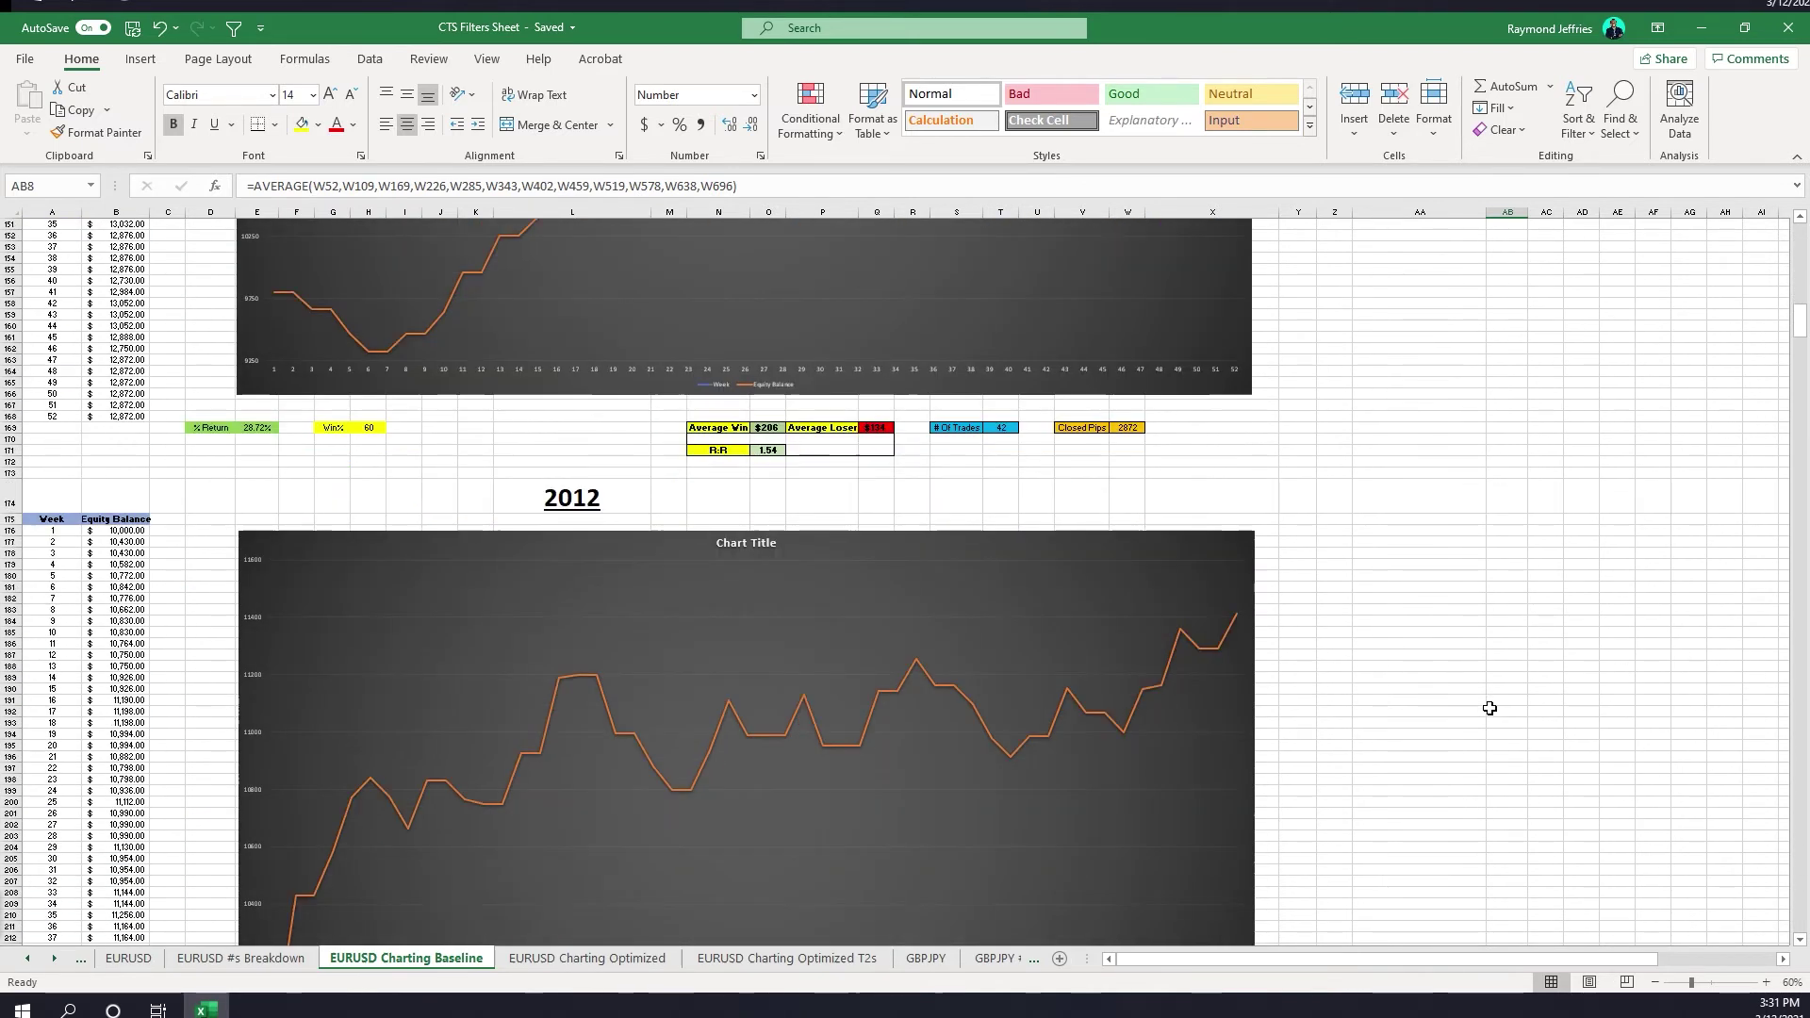
pyautogui.scroll(-5, 1489, 708)
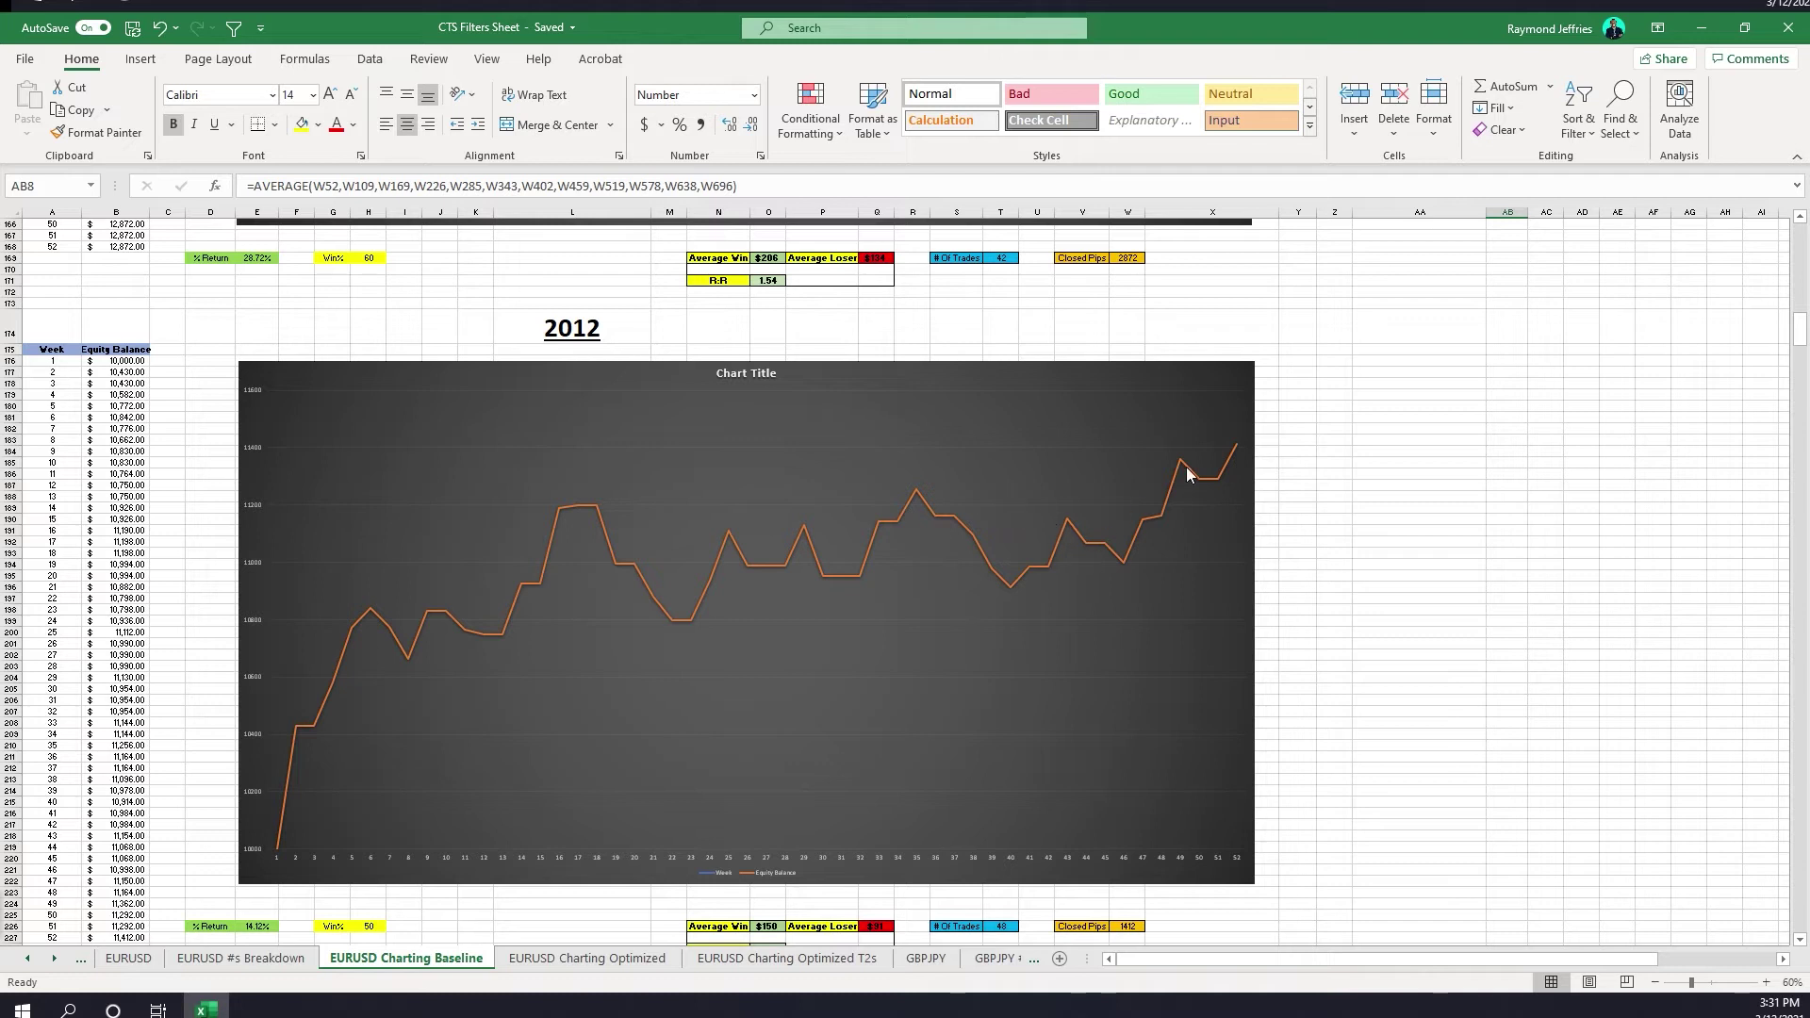
pyautogui.scroll(-19, 1183, 471)
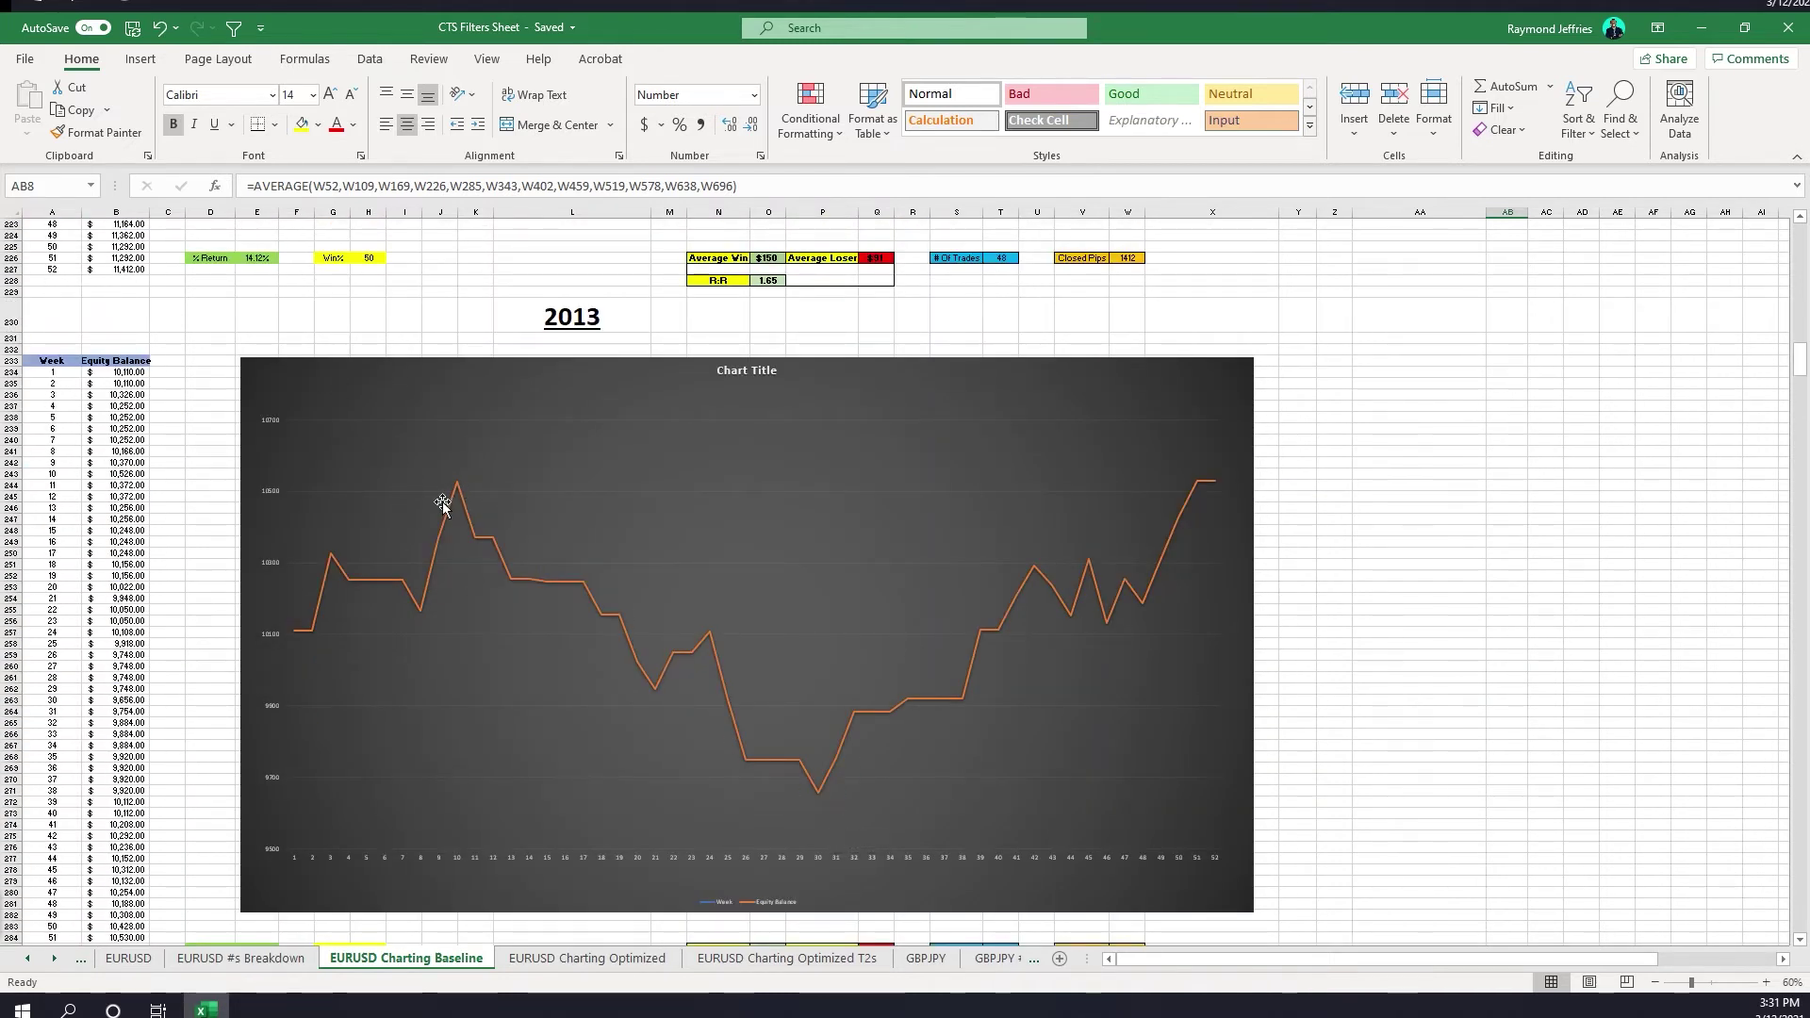
pyautogui.scroll(5, 788, 807)
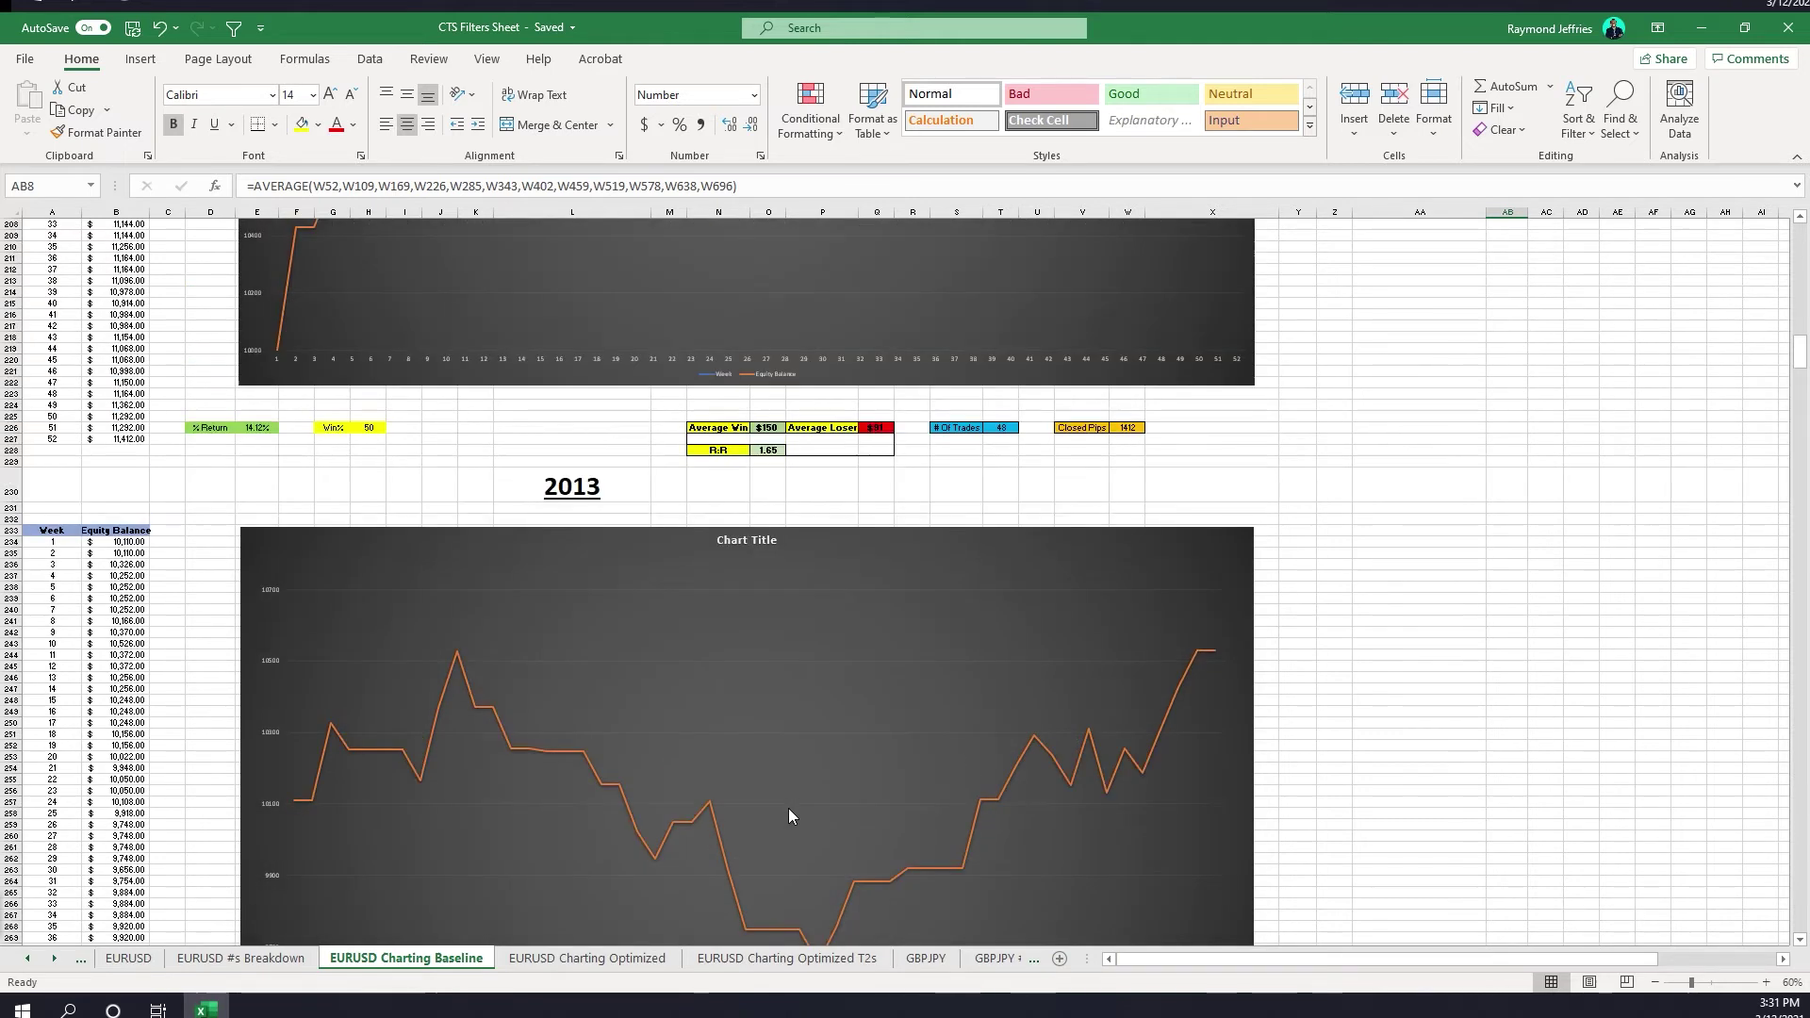
pyautogui.scroll(3, 788, 807)
# Open the EURUSD Charting Optimized sheet and inspect the formulas for yearly average return, win % and number of trades.
pyautogui.click(560, 958)
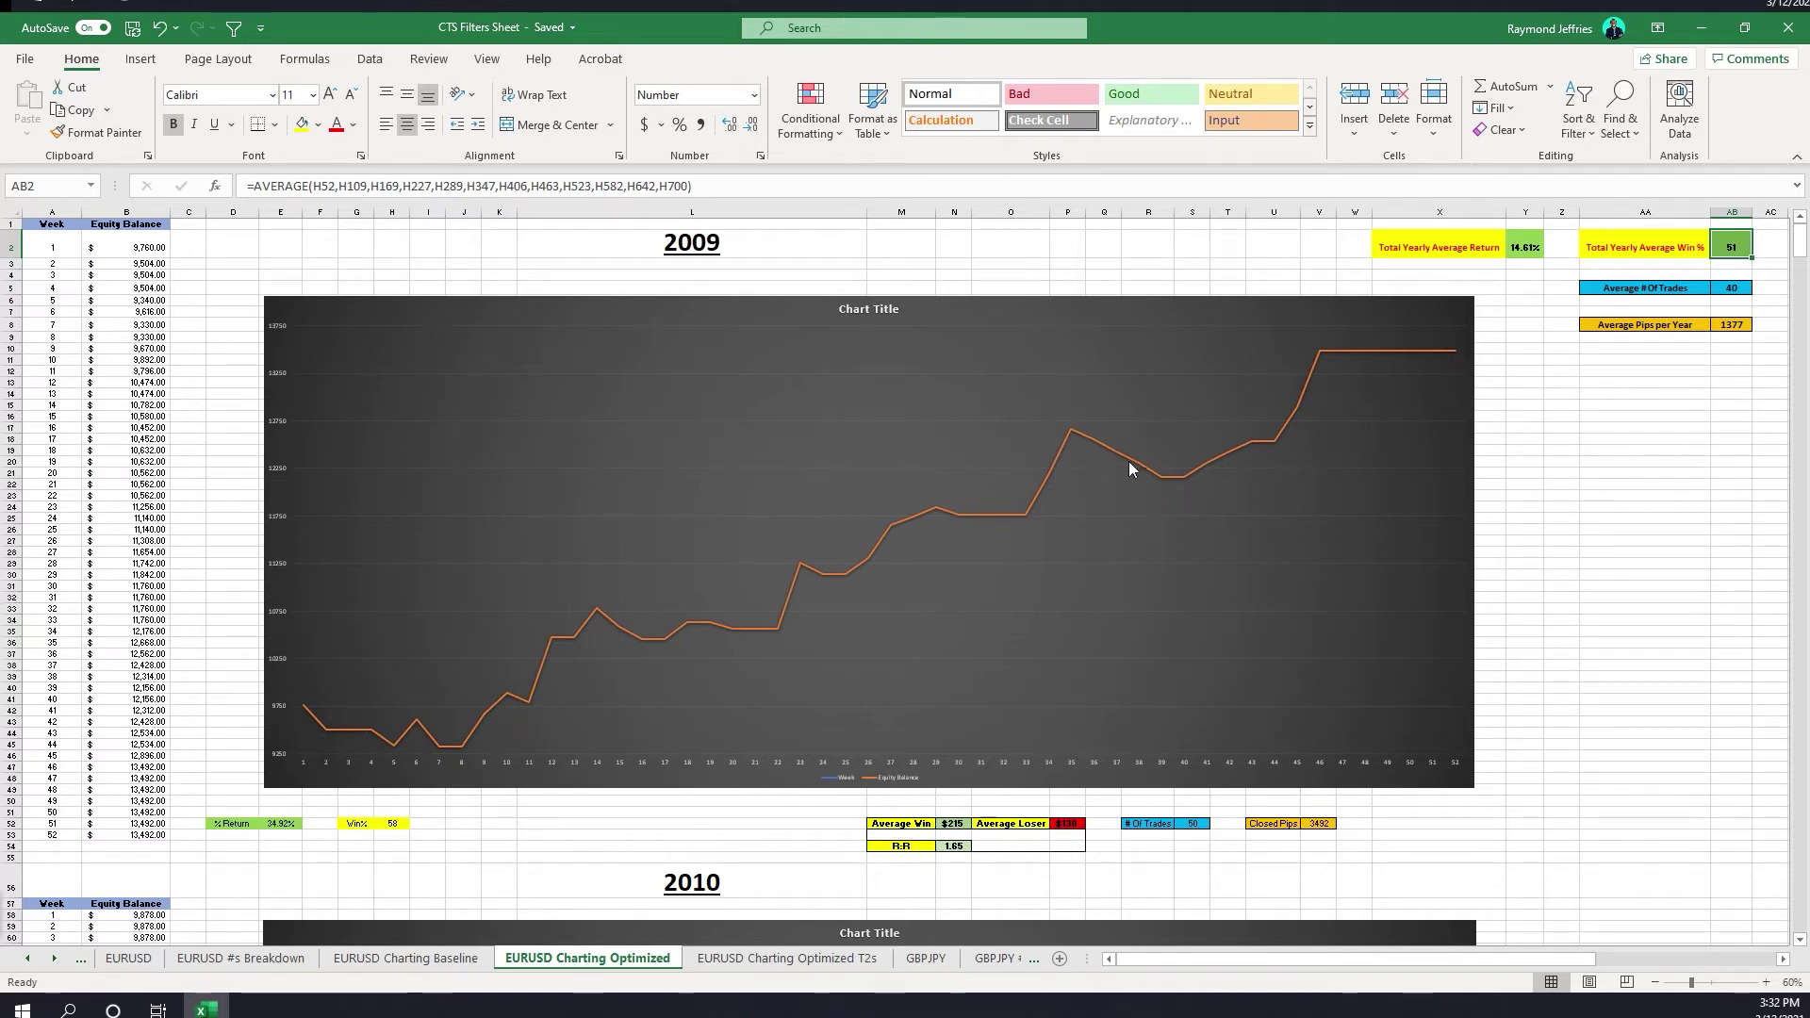
pyautogui.click(1536, 247)
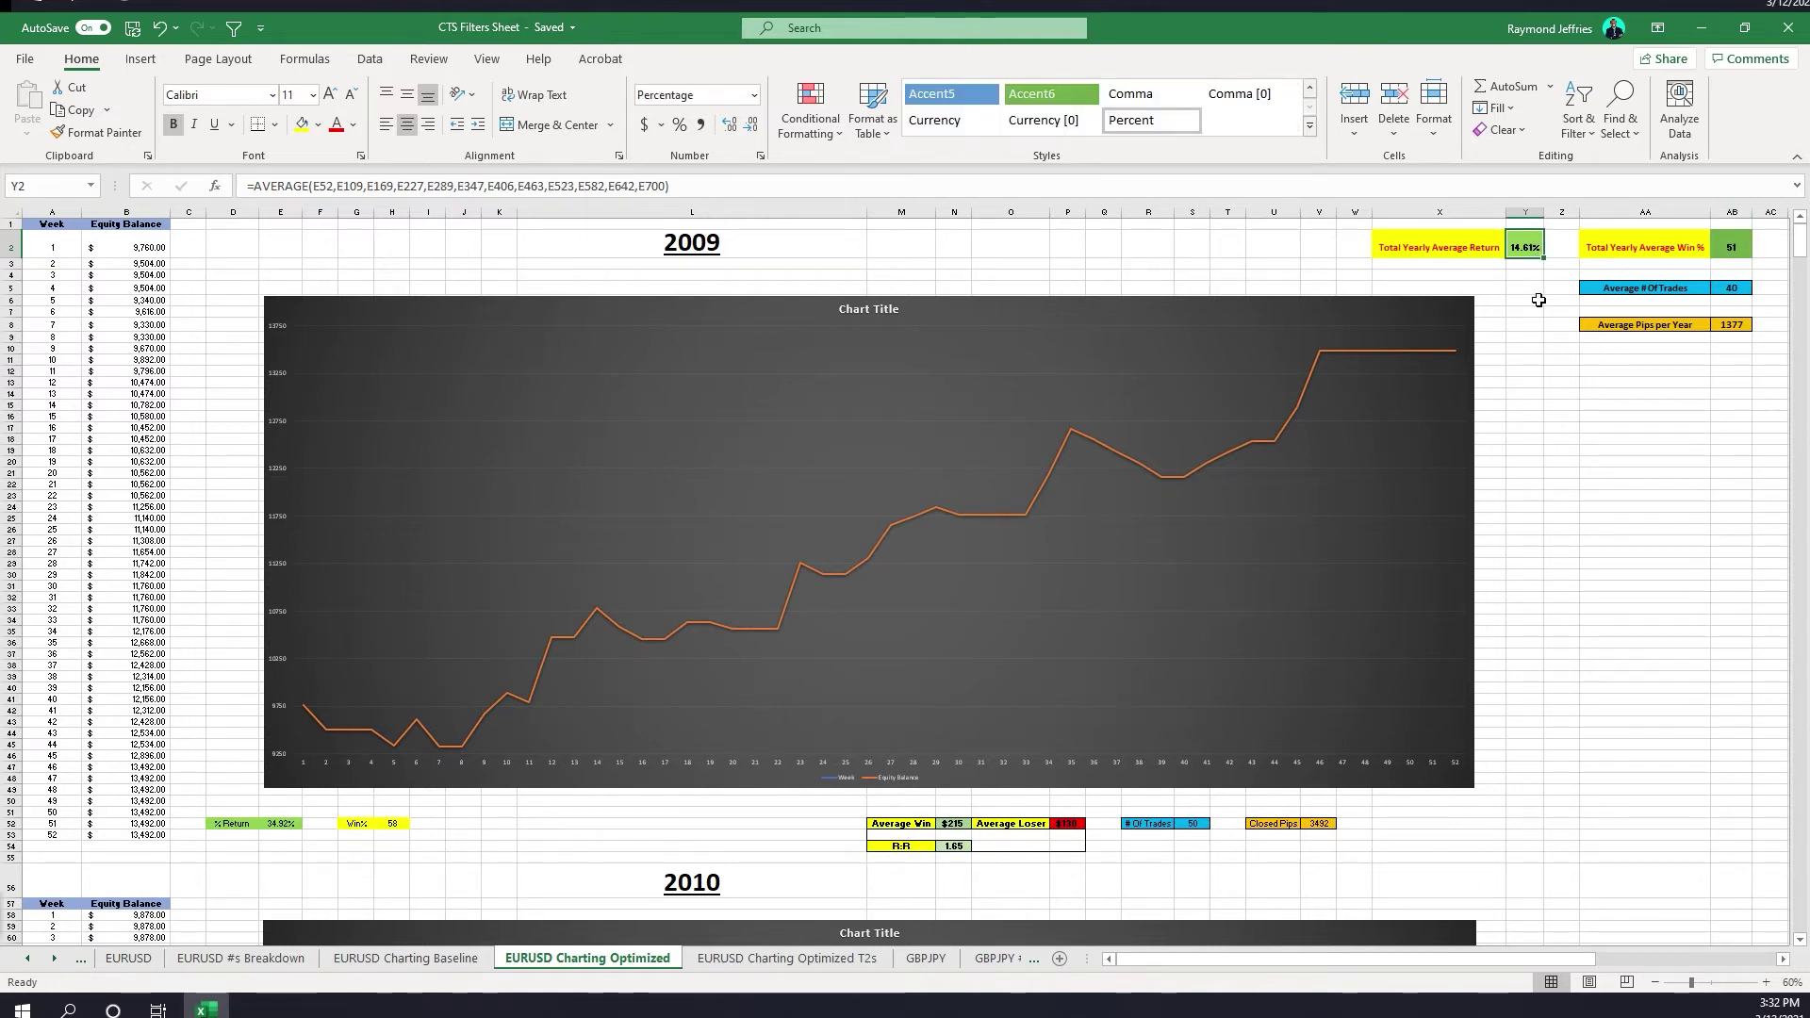
pyautogui.click(1732, 247)
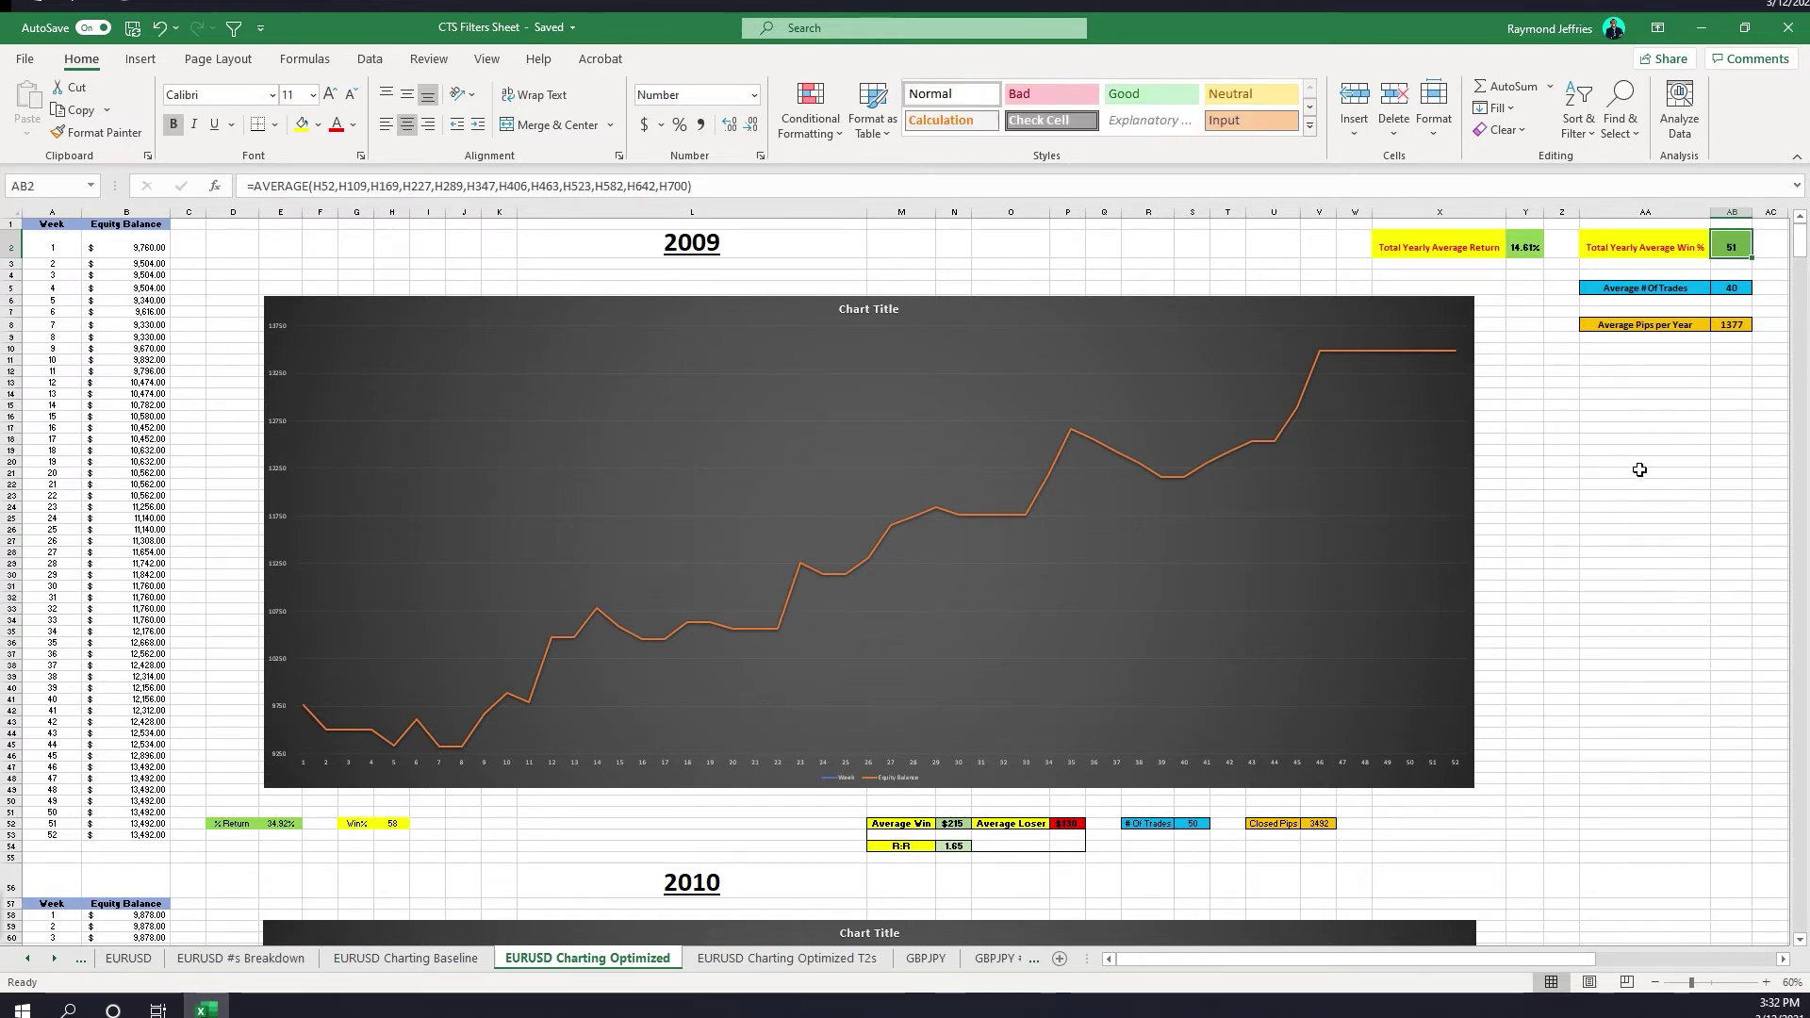
pyautogui.click(1723, 294)
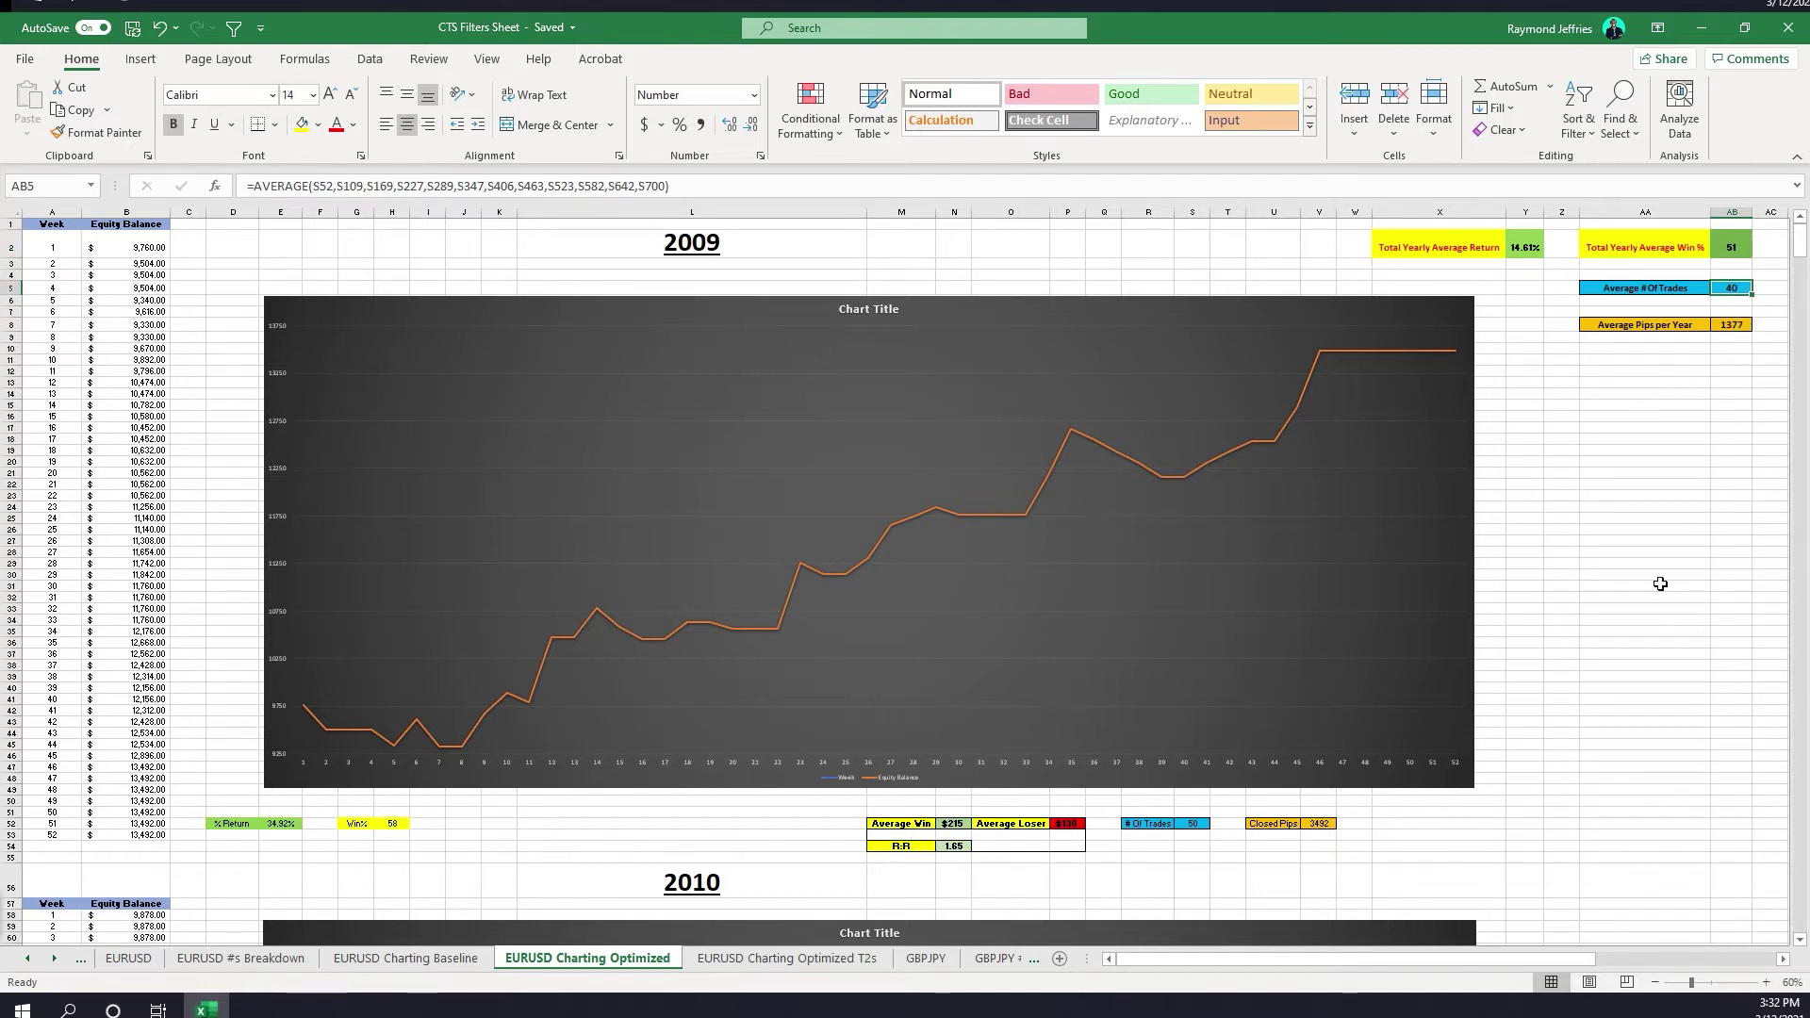
# Review the optimized equity charts and yearly statistics for 2010 and 2011.
pyautogui.scroll(-20, 1660, 583)
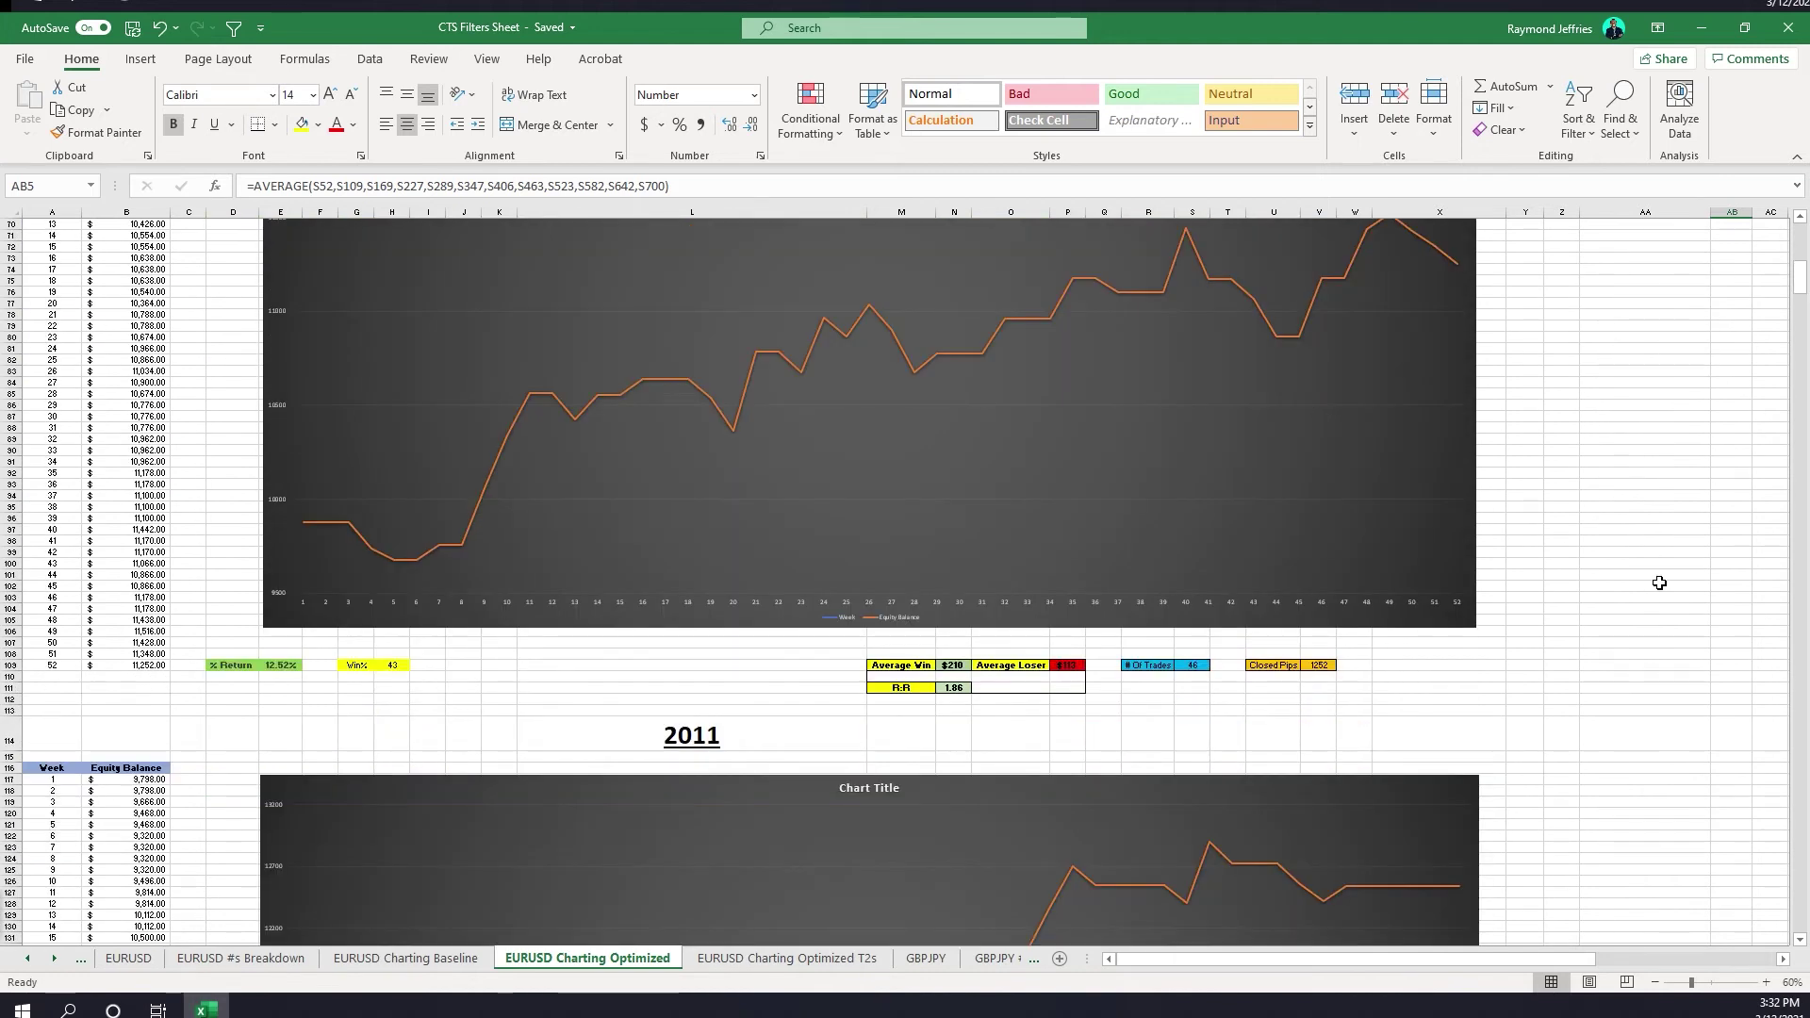
pyautogui.scroll(5, 406, 528)
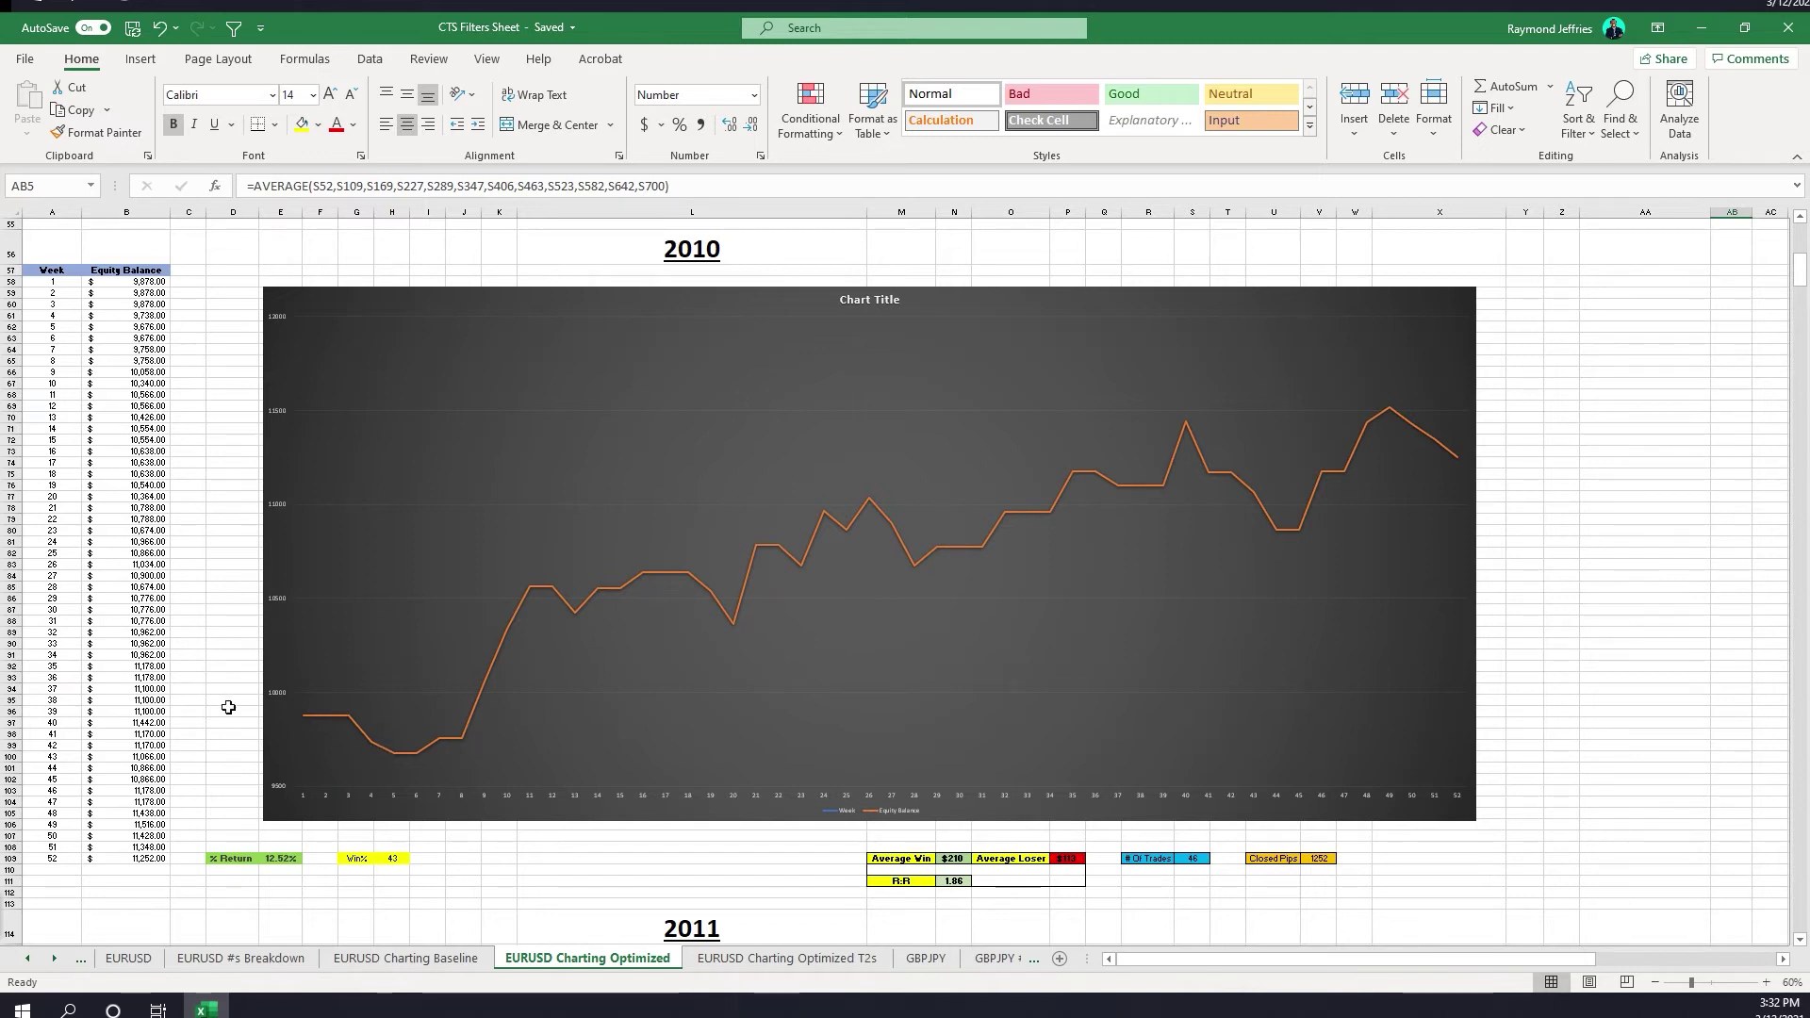
pyautogui.scroll(-16, 1049, 472)
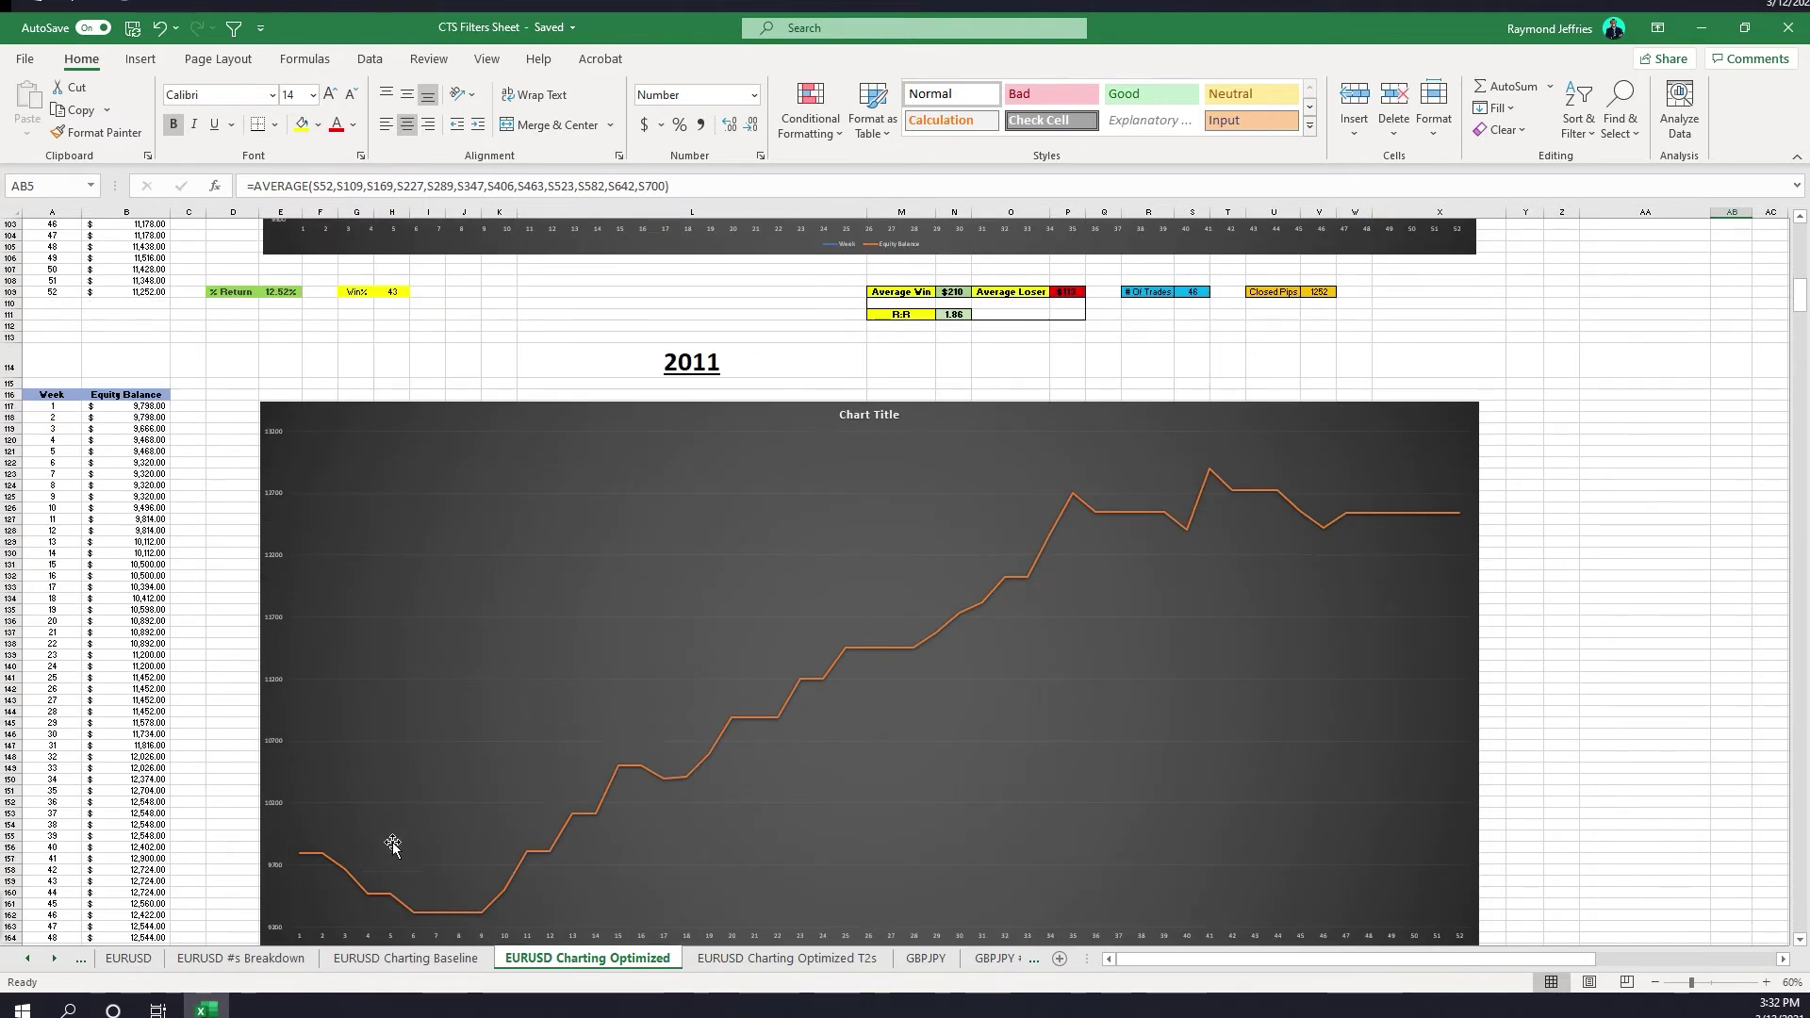
pyautogui.scroll(-3, 1060, 505)
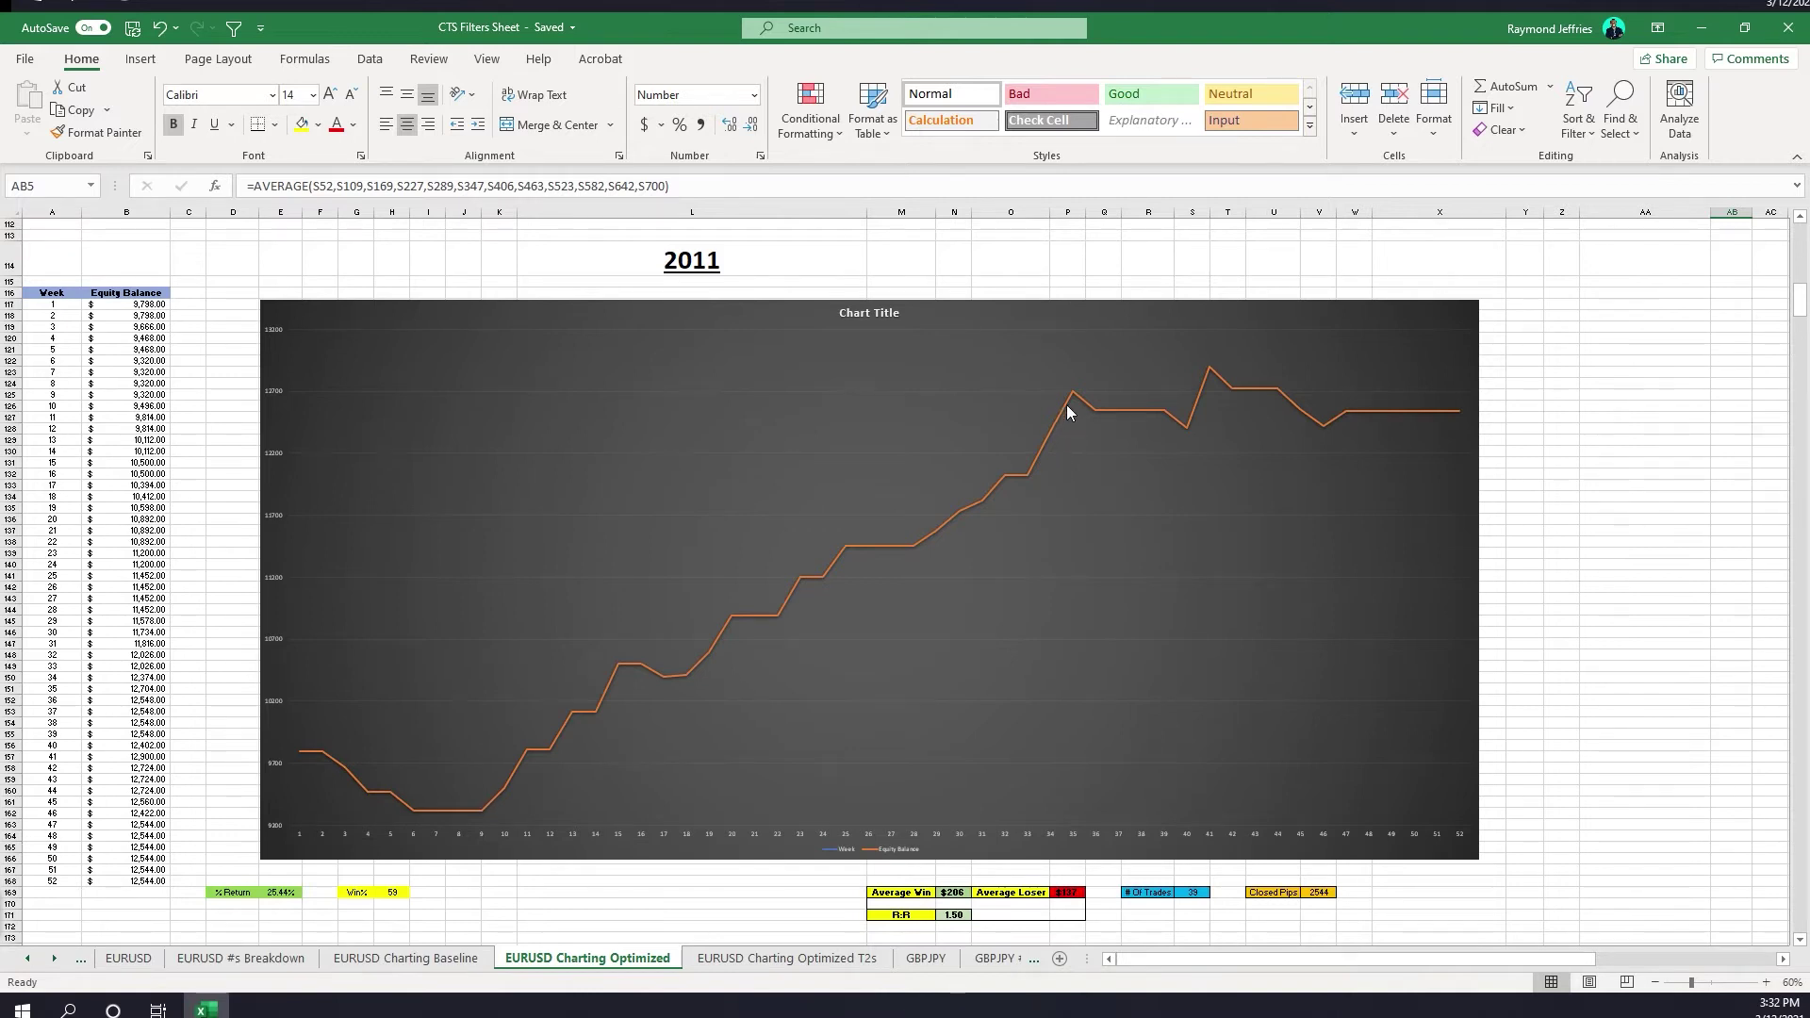
# Review the optimized EURUSD equity charts and yearly statistics for 2012 through 2015.
pyautogui.scroll(-16, 505, 820)
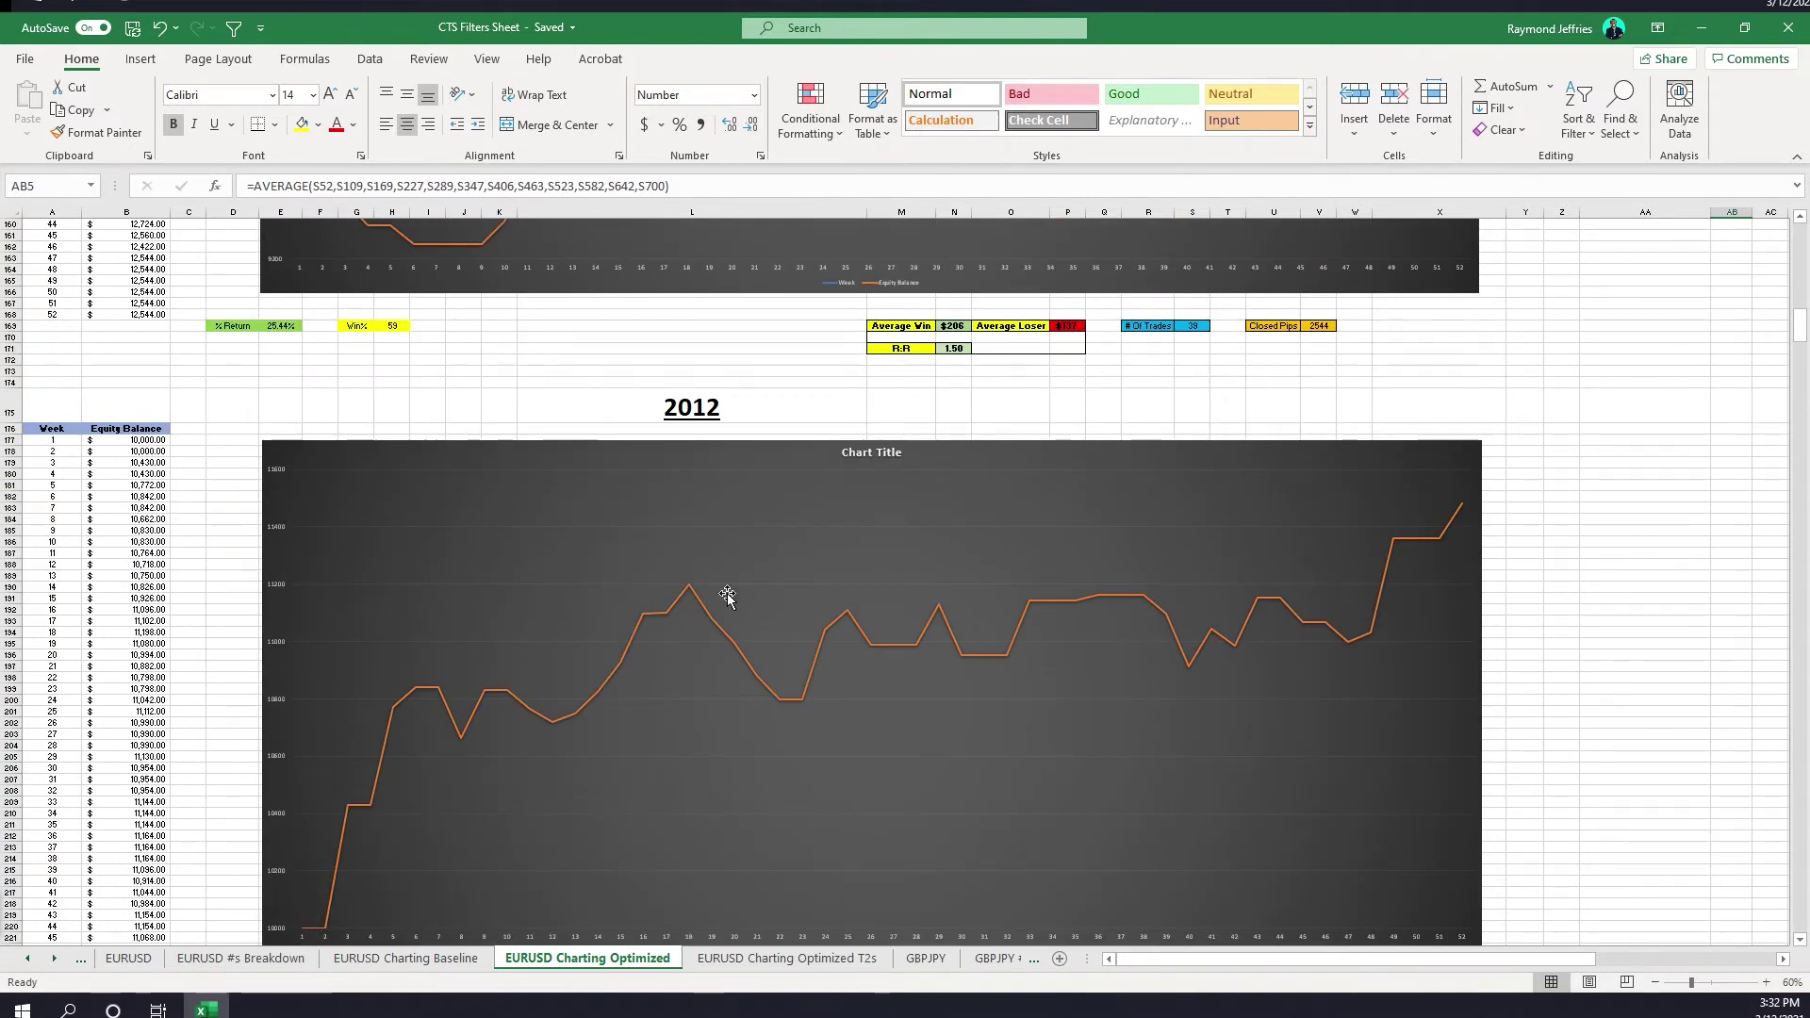
pyautogui.scroll(-20, 988, 822)
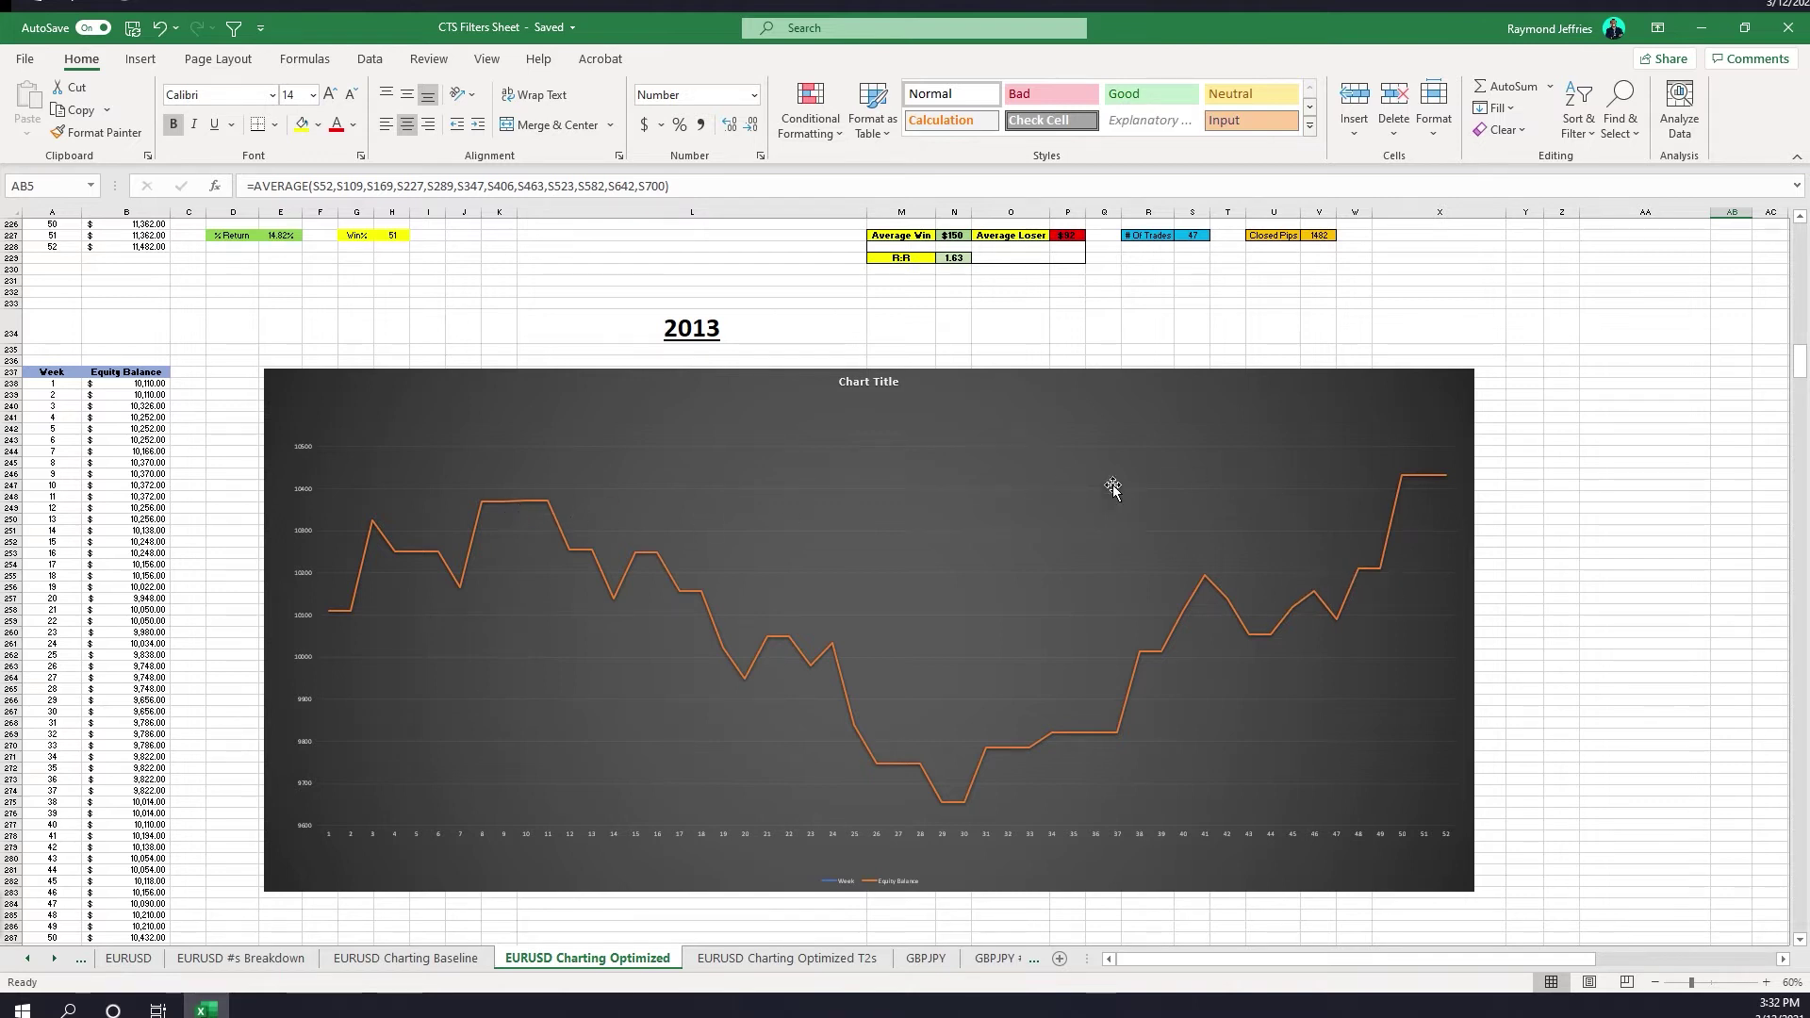
pyautogui.scroll(-6, 1022, 589)
pyautogui.scroll(-16, 1028, 589)
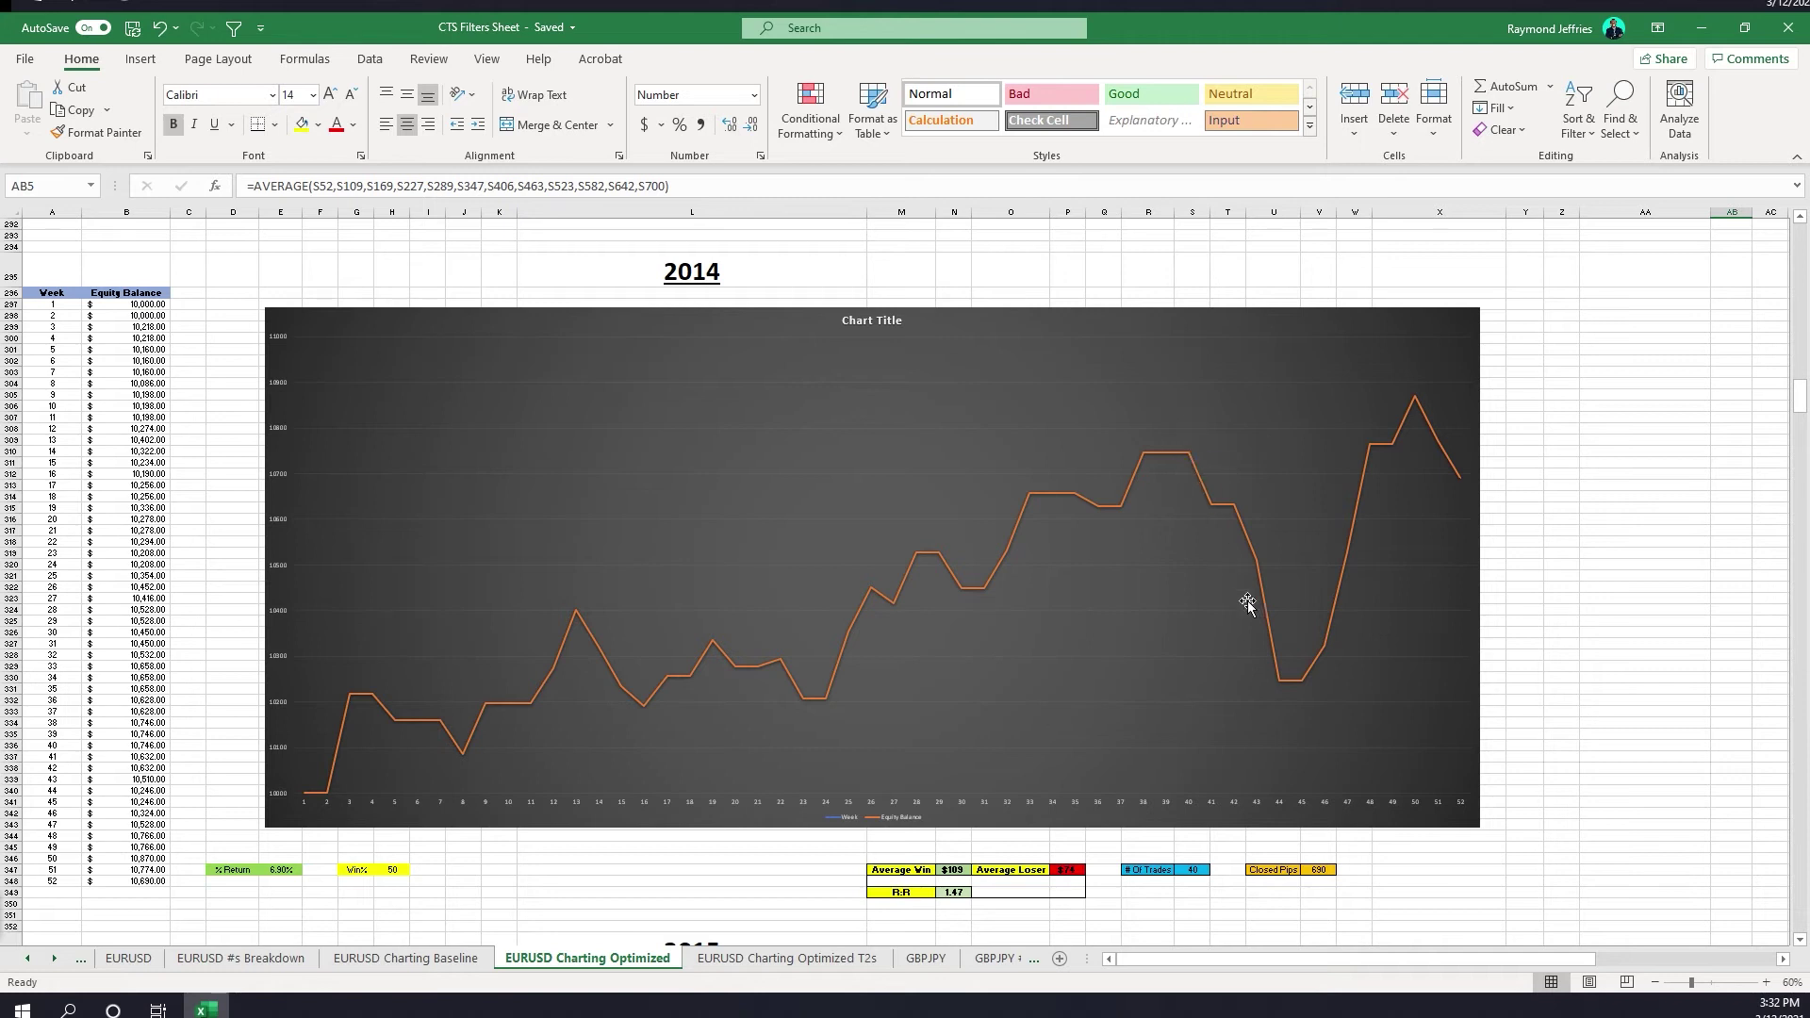
pyautogui.scroll(-11, 1244, 688)
pyautogui.scroll(-6, 1248, 707)
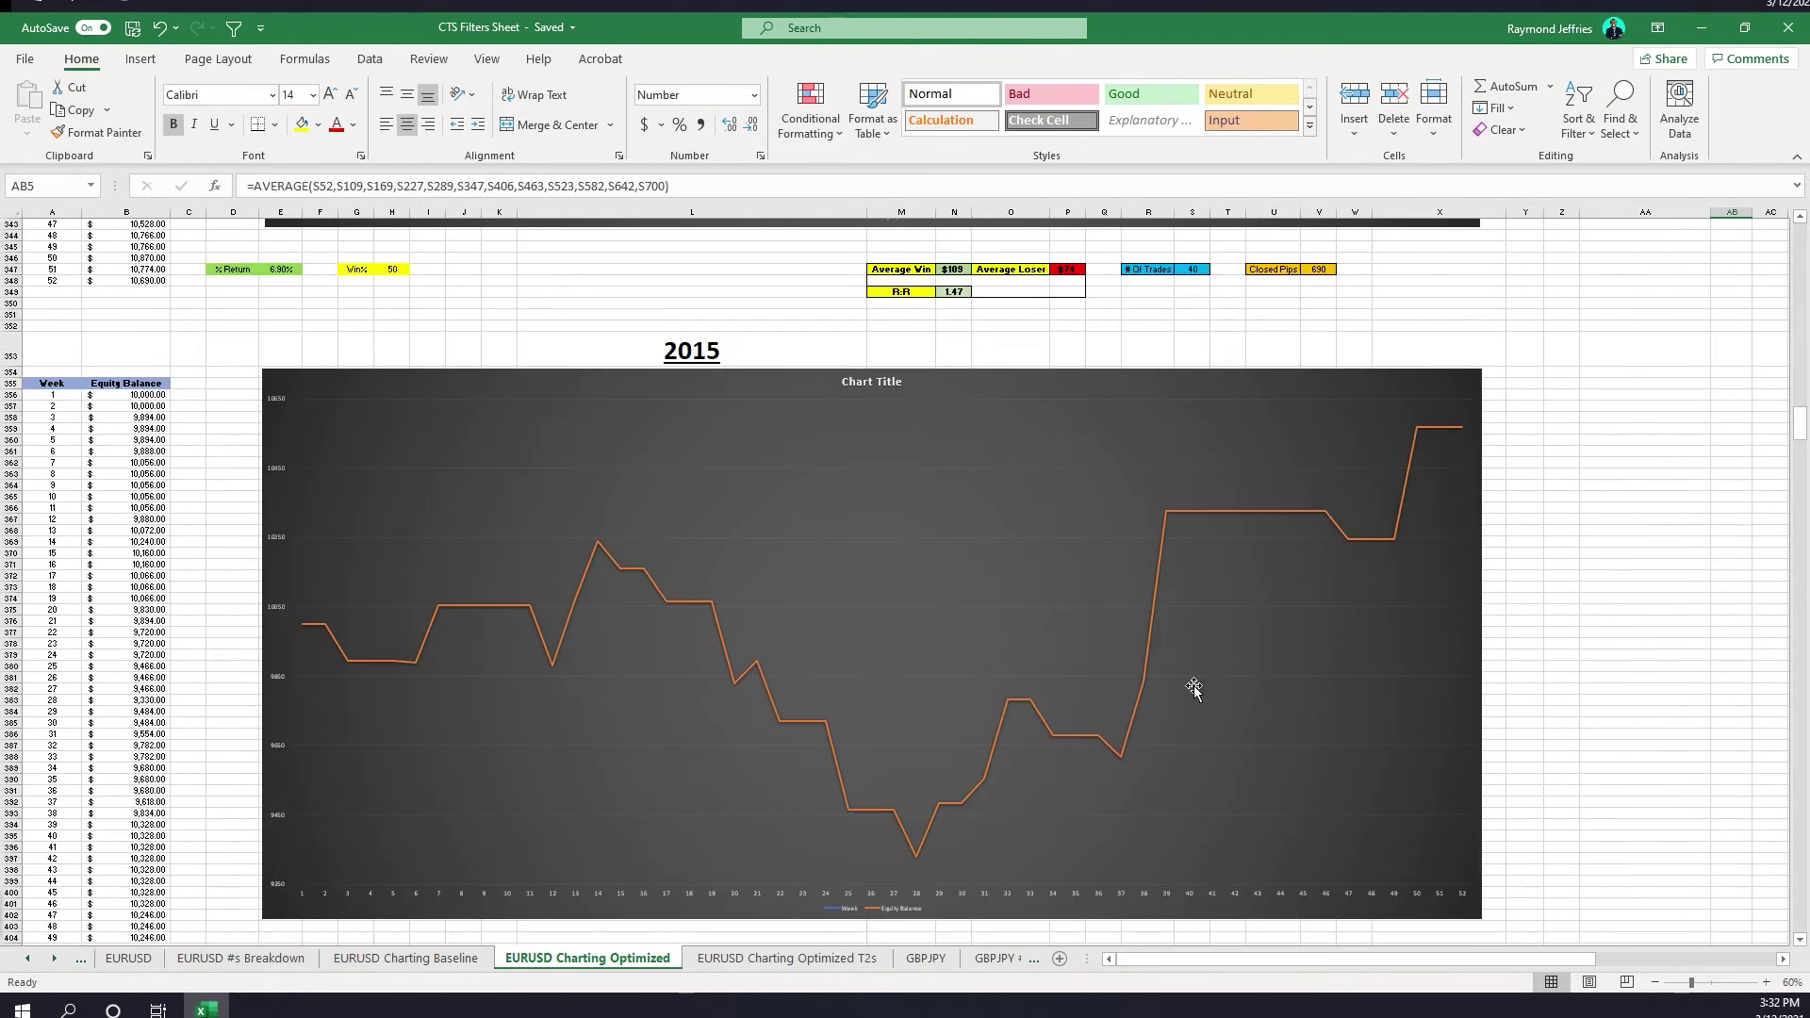
# Review the optimized EURUSD equity charts and yearly statistics from 2016 through 2020.
pyautogui.scroll(-11, 647, 565)
pyautogui.scroll(-8, 612, 564)
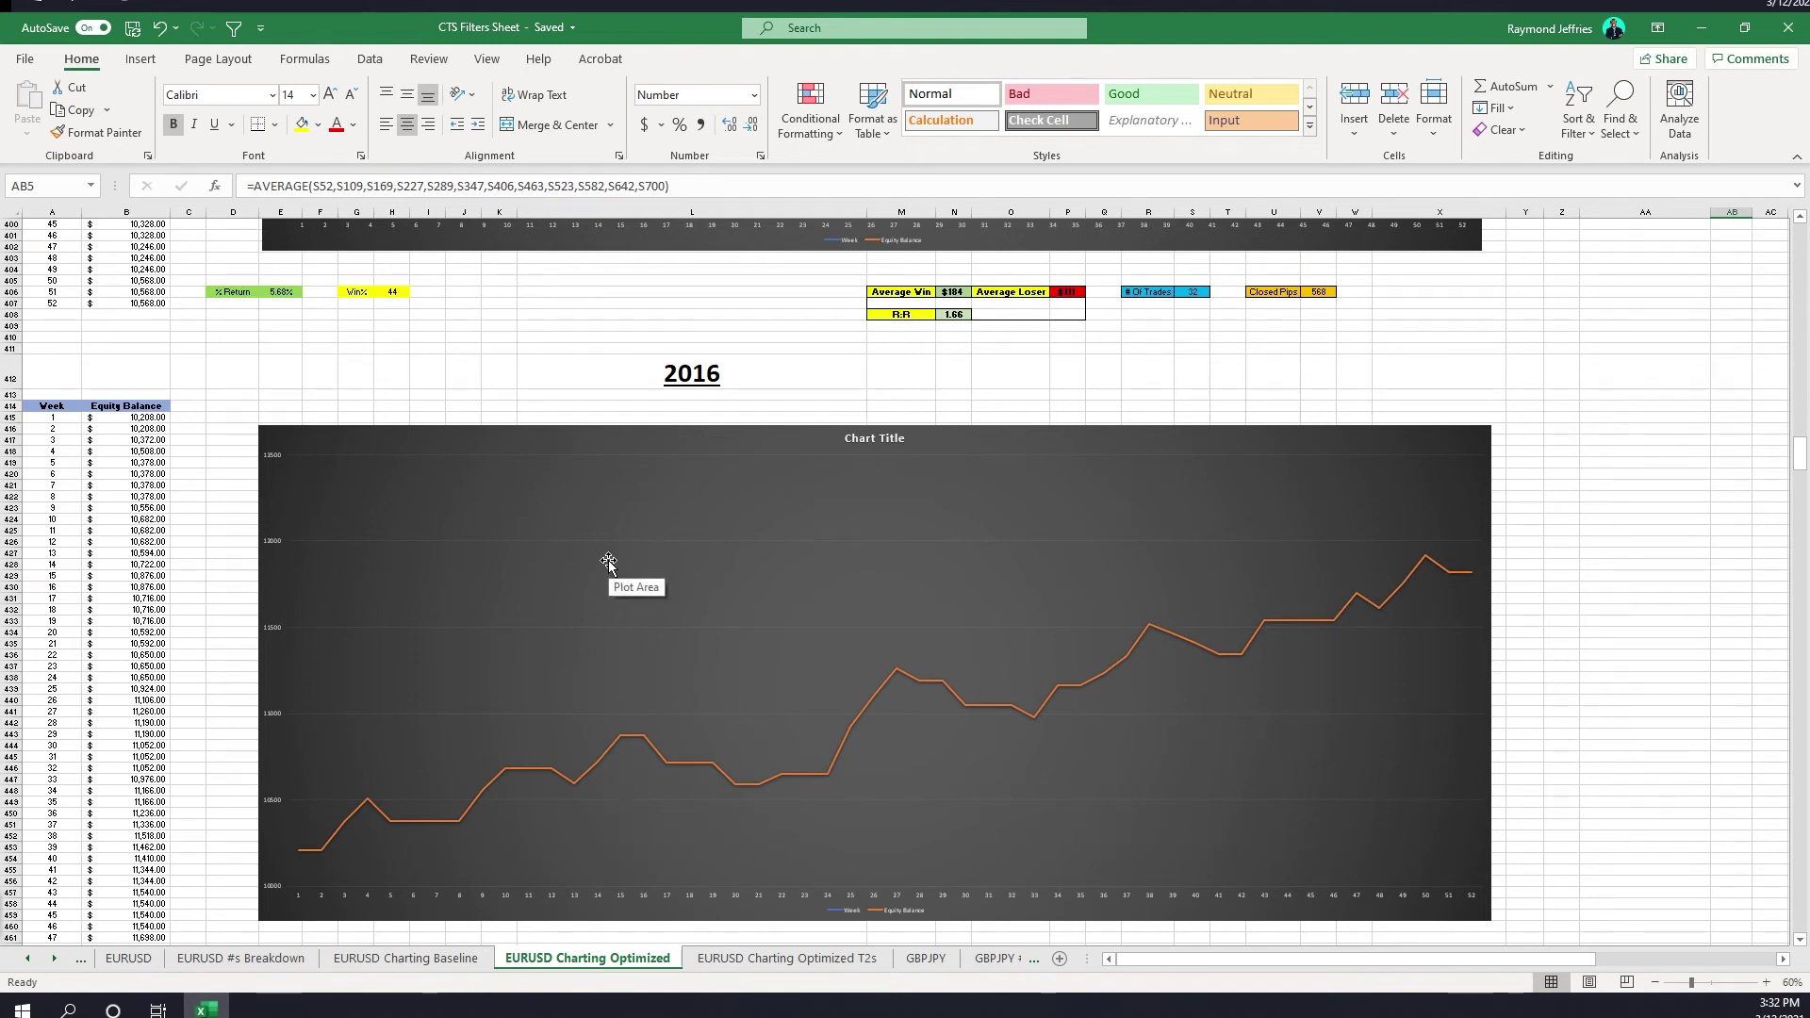
pyautogui.scroll(-20, 608, 563)
pyautogui.scroll(-17, 608, 563)
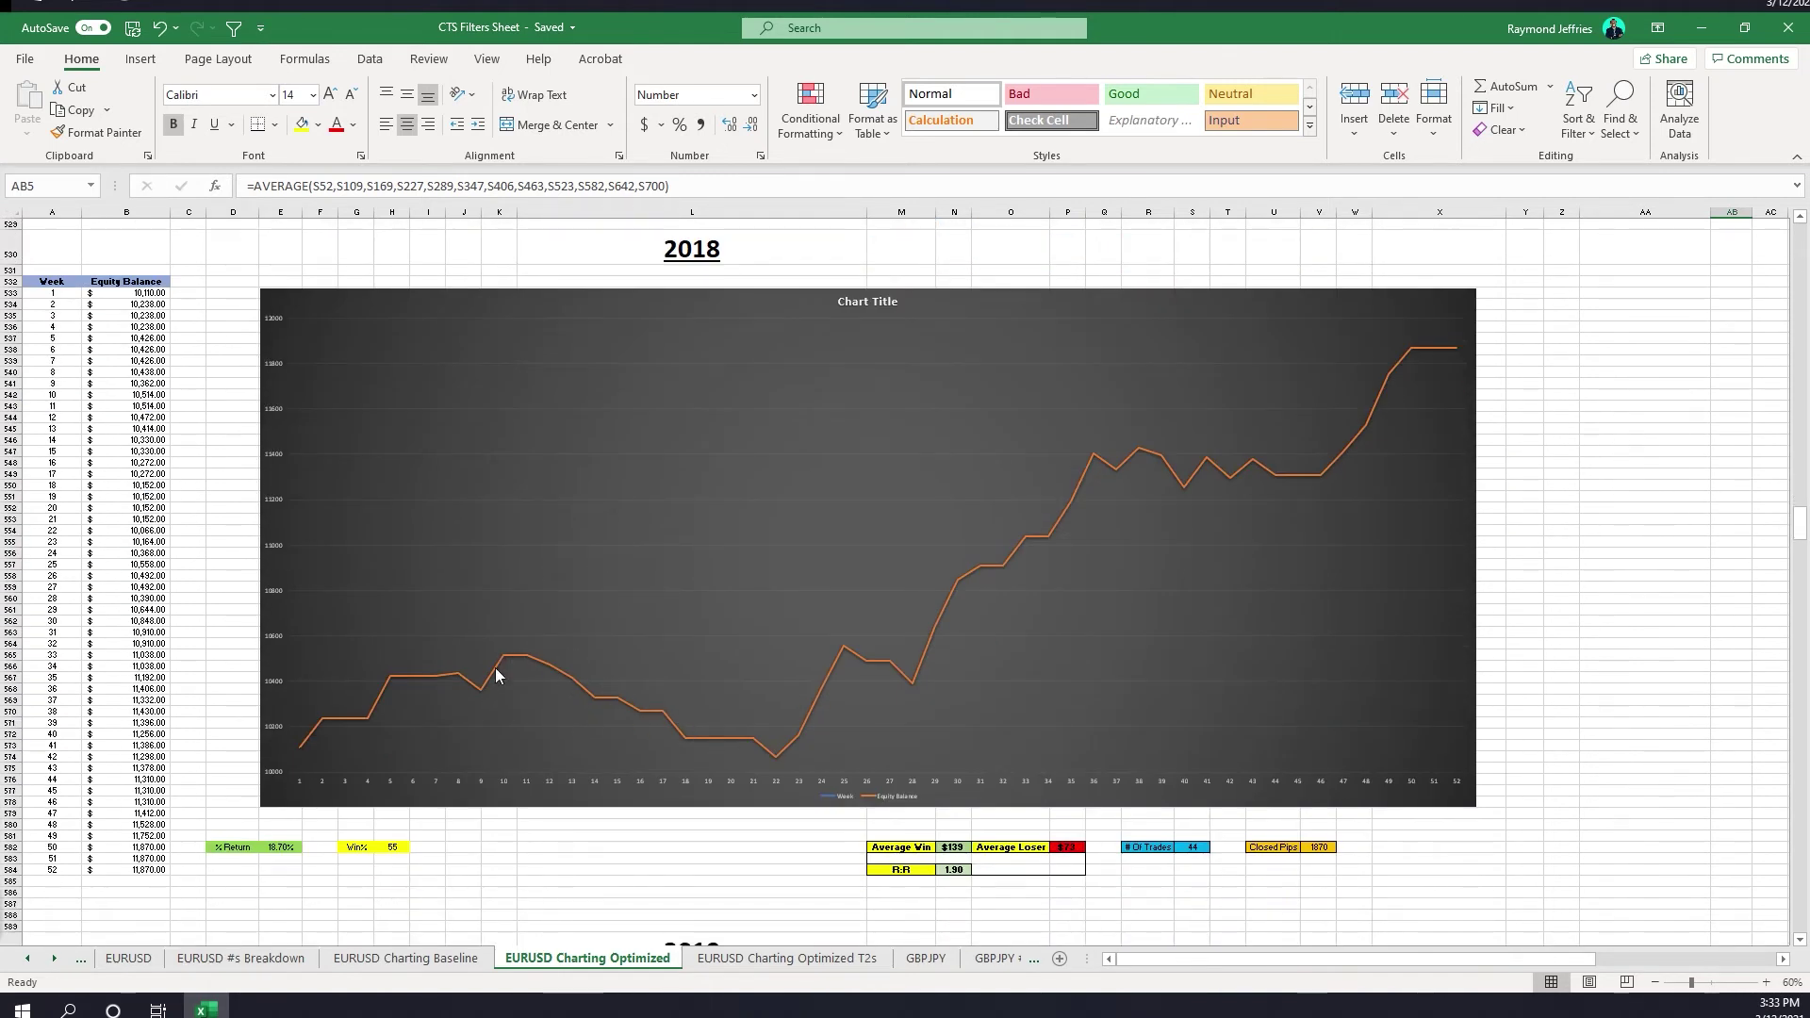
pyautogui.scroll(-20, 500, 677)
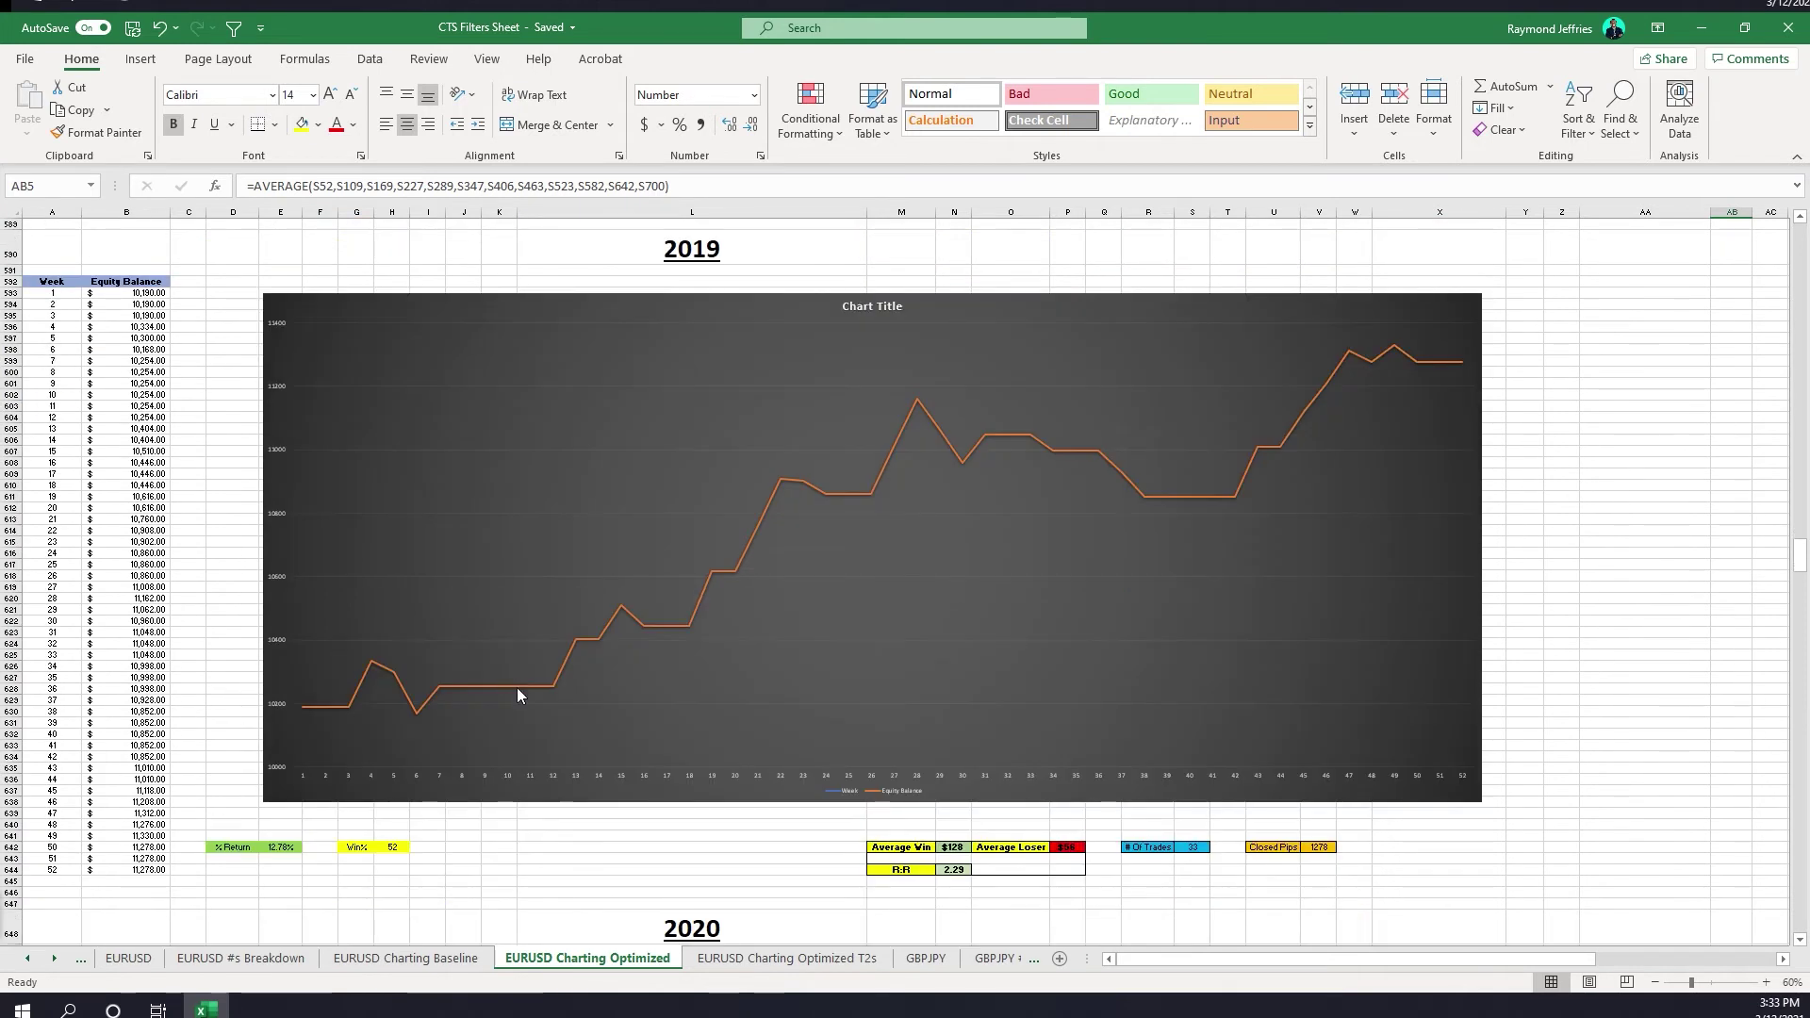
pyautogui.scroll(-14, 518, 691)
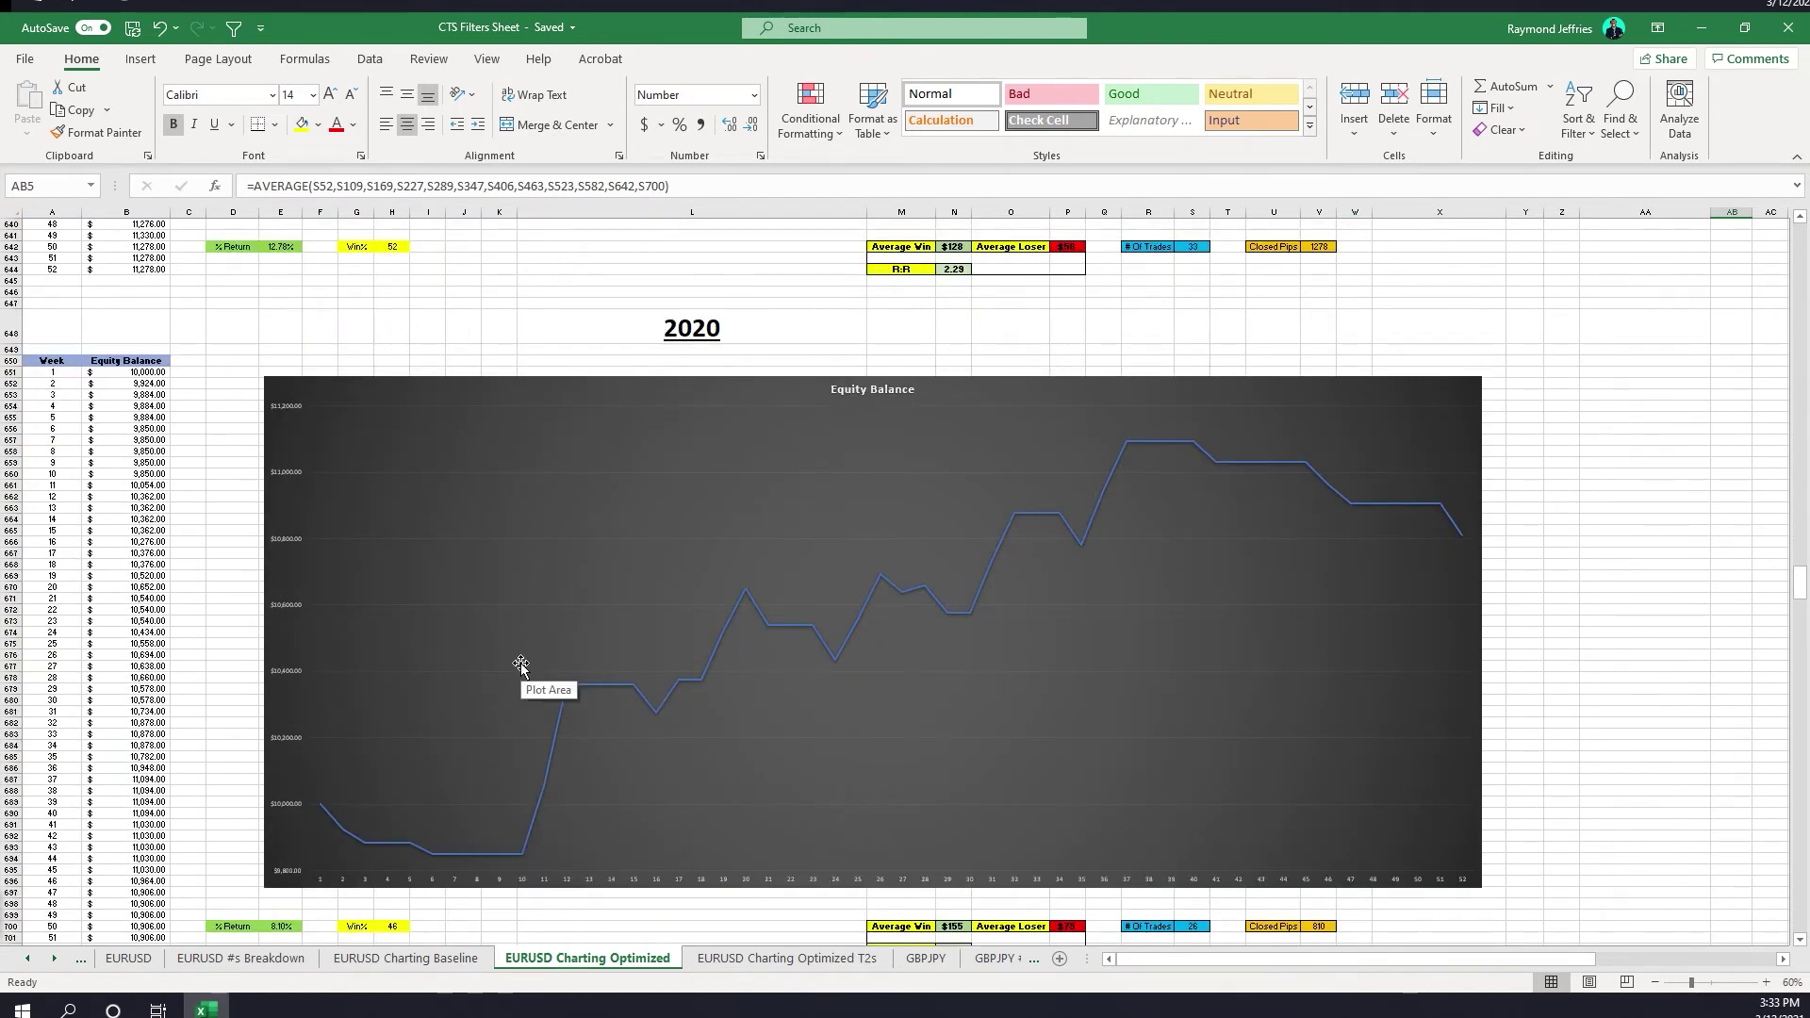
# Examine the full combined 10-year equity curve and the drawdowns row beneath it, with the sheet at 50% zoom.
pyautogui.scroll(-5, 520, 664)
pyautogui.scroll(-4, 520, 660)
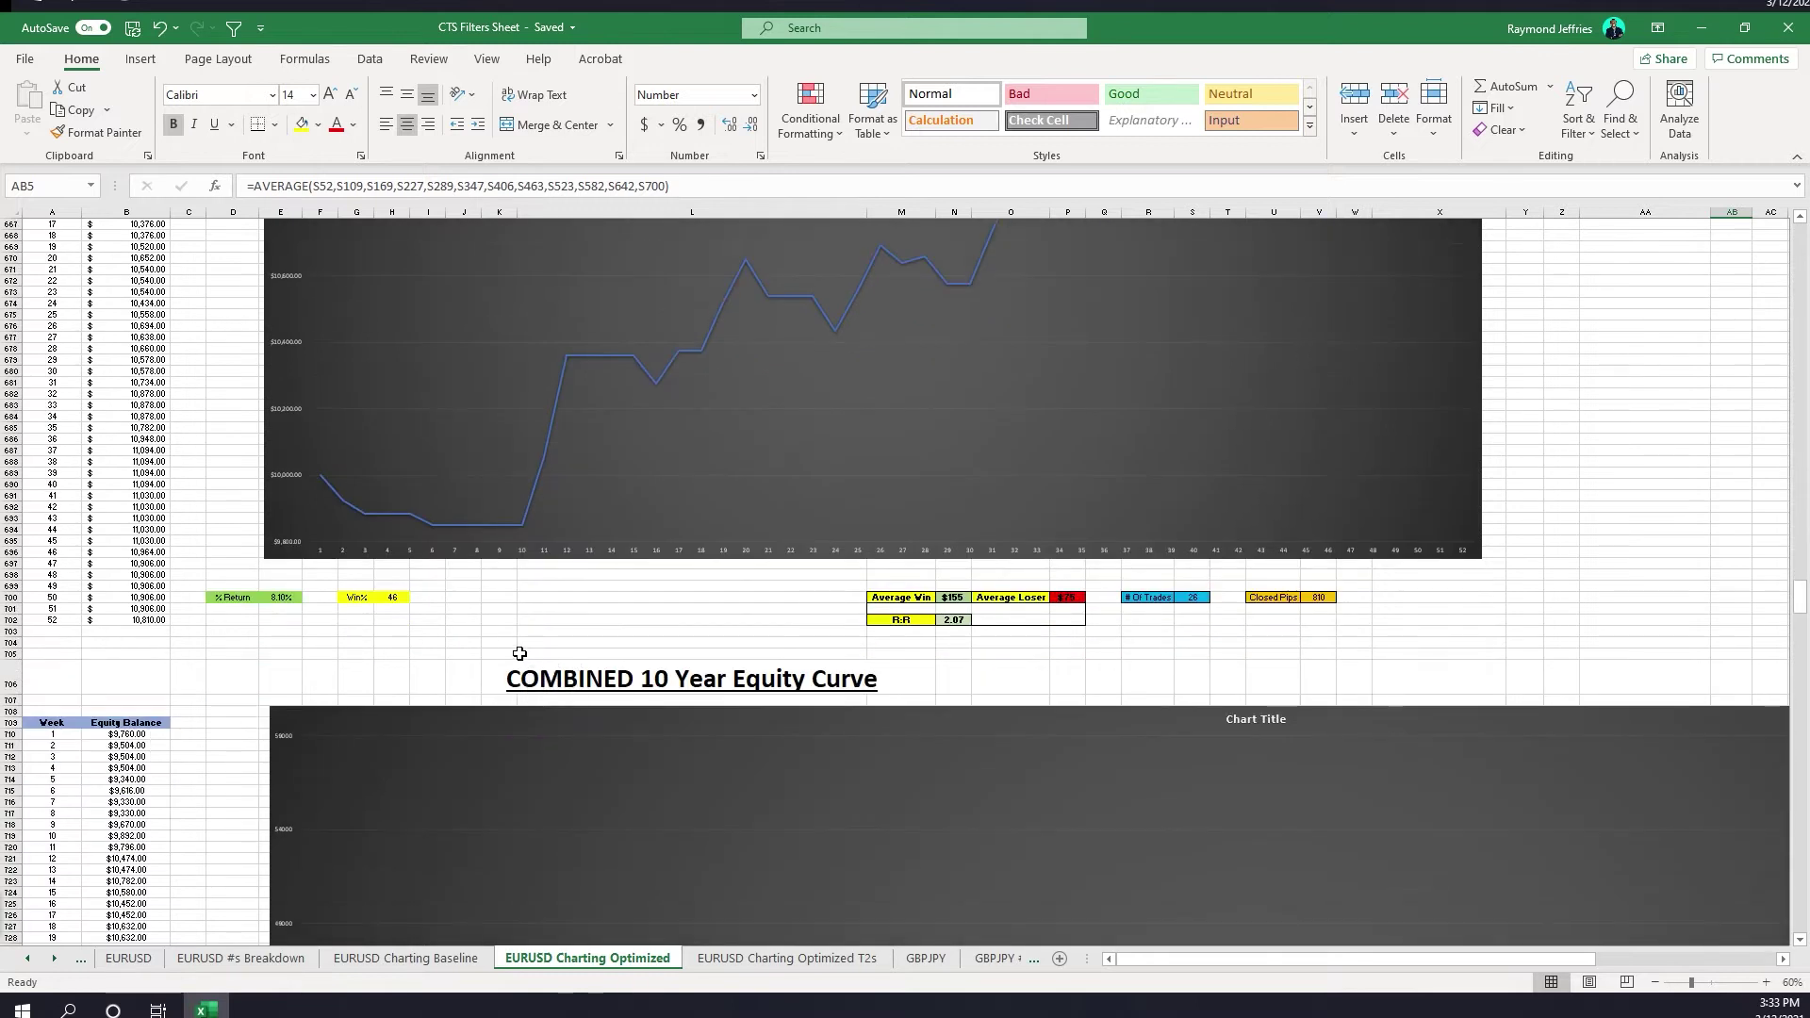
pyautogui.scroll(-20, 520, 653)
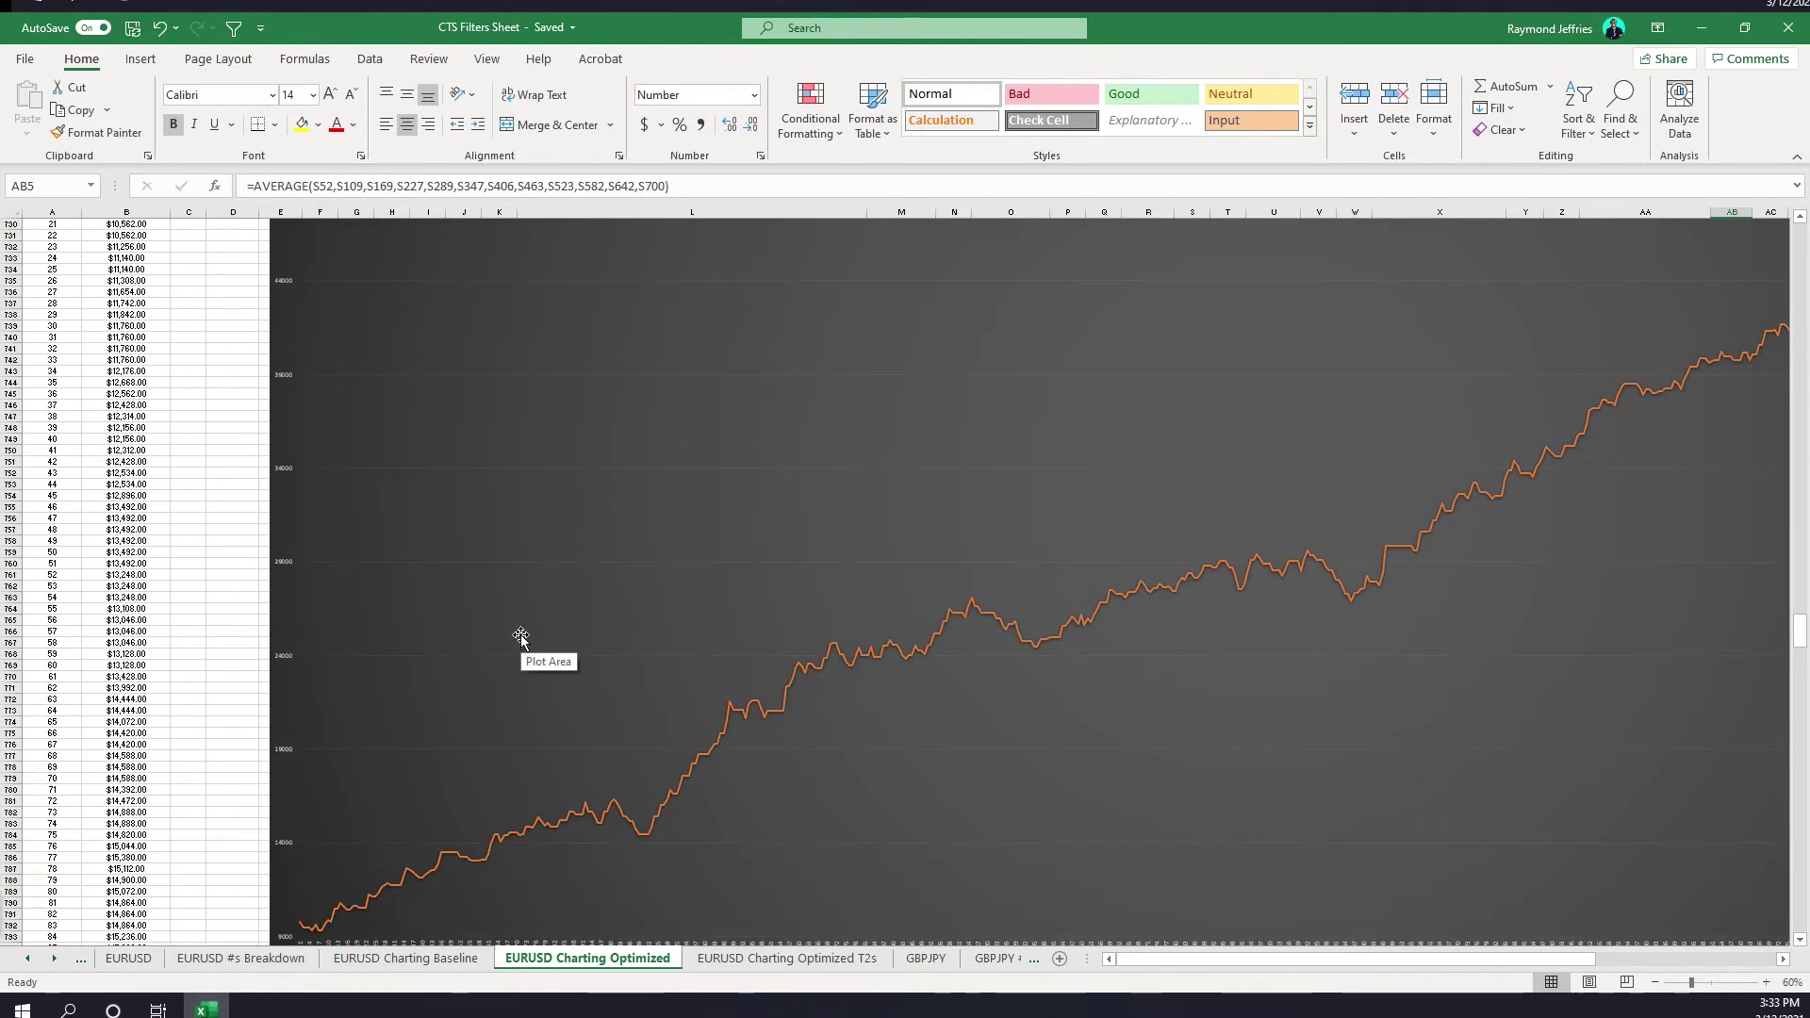
pyautogui.moveTo(1191, 960); pyautogui.dragTo(1201, 956)
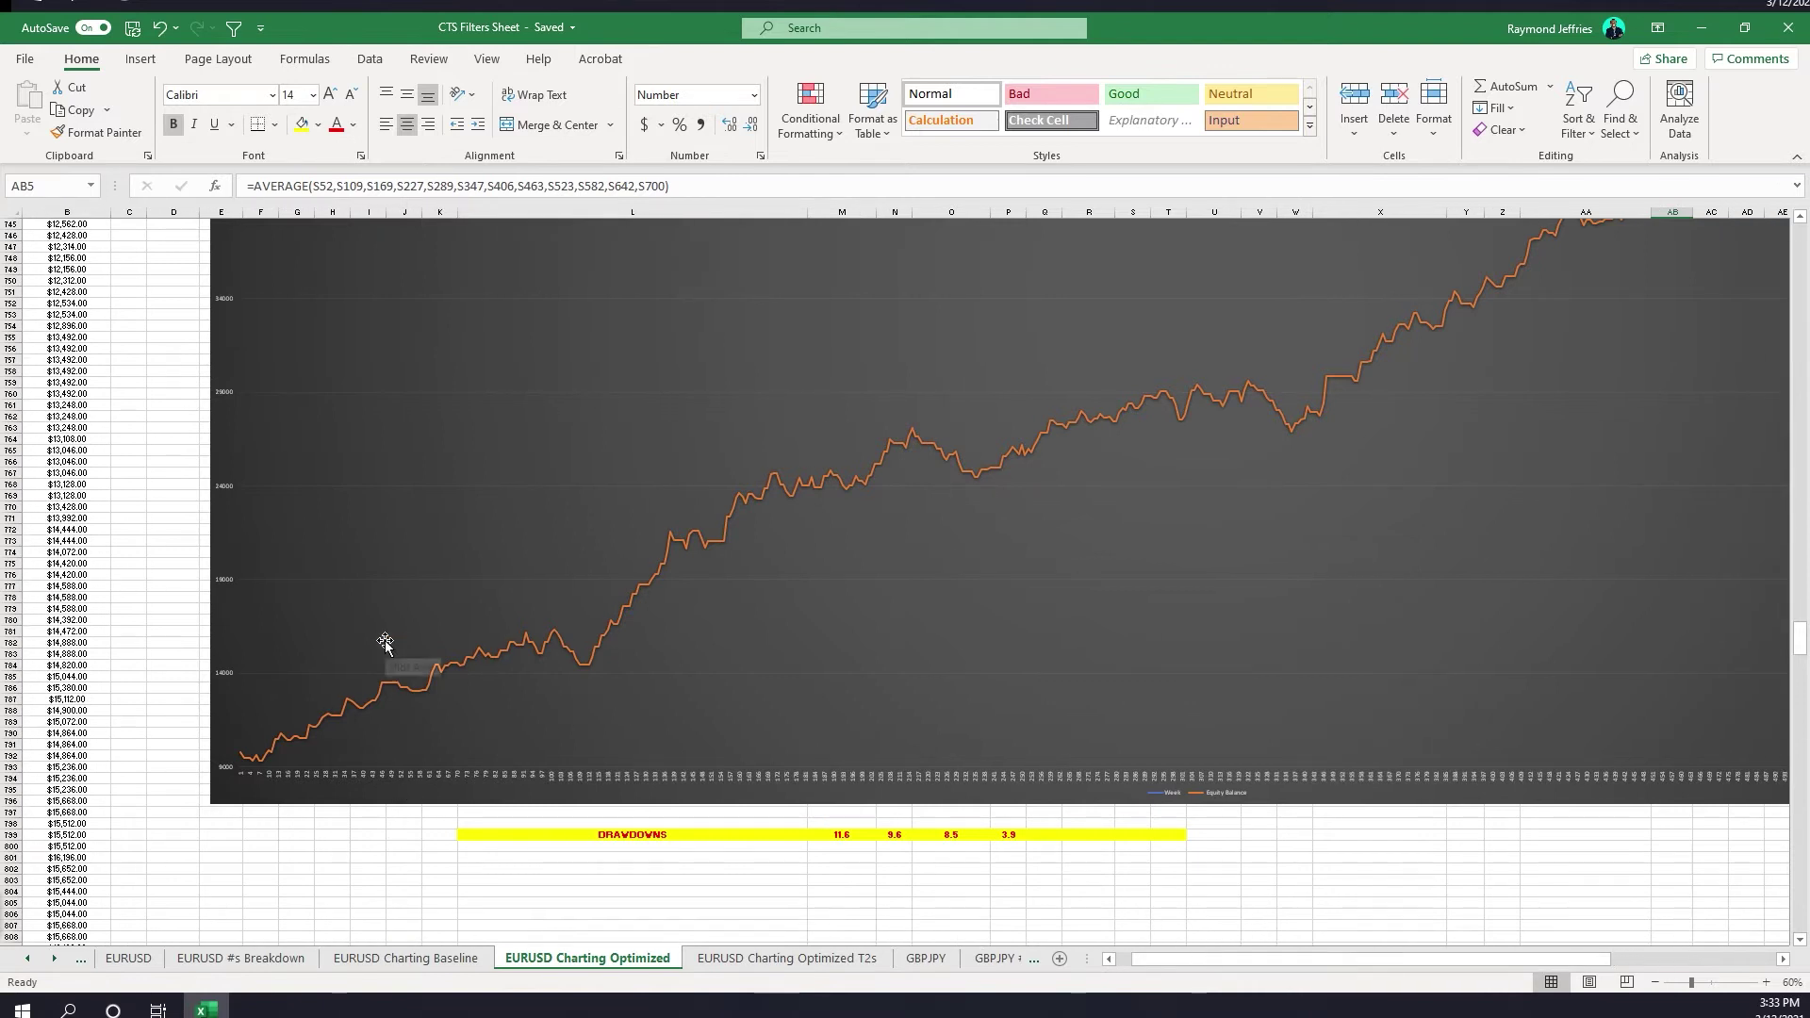
pyautogui.scroll(5, 660, 638)
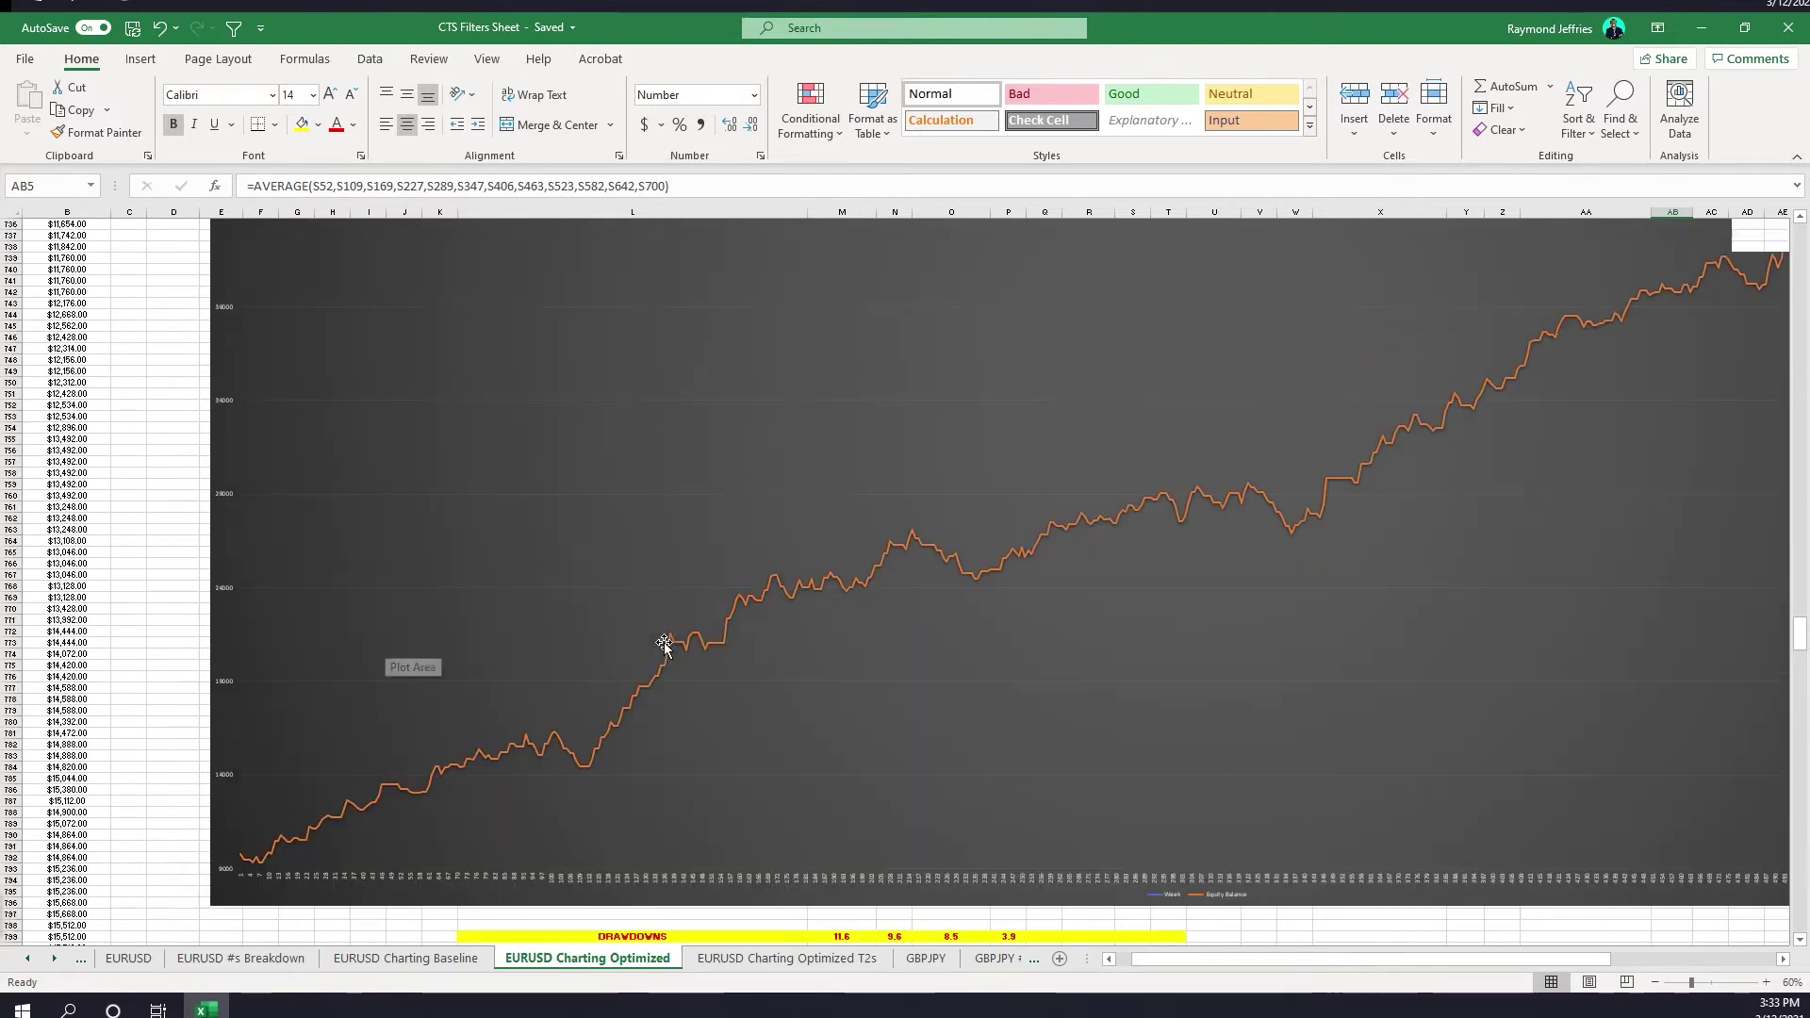
pyautogui.moveTo(1246, 954); pyautogui.dragTo(1307, 952)
pyautogui.scroll(-4, 1325, 871)
pyautogui.scroll(1, 1321, 877)
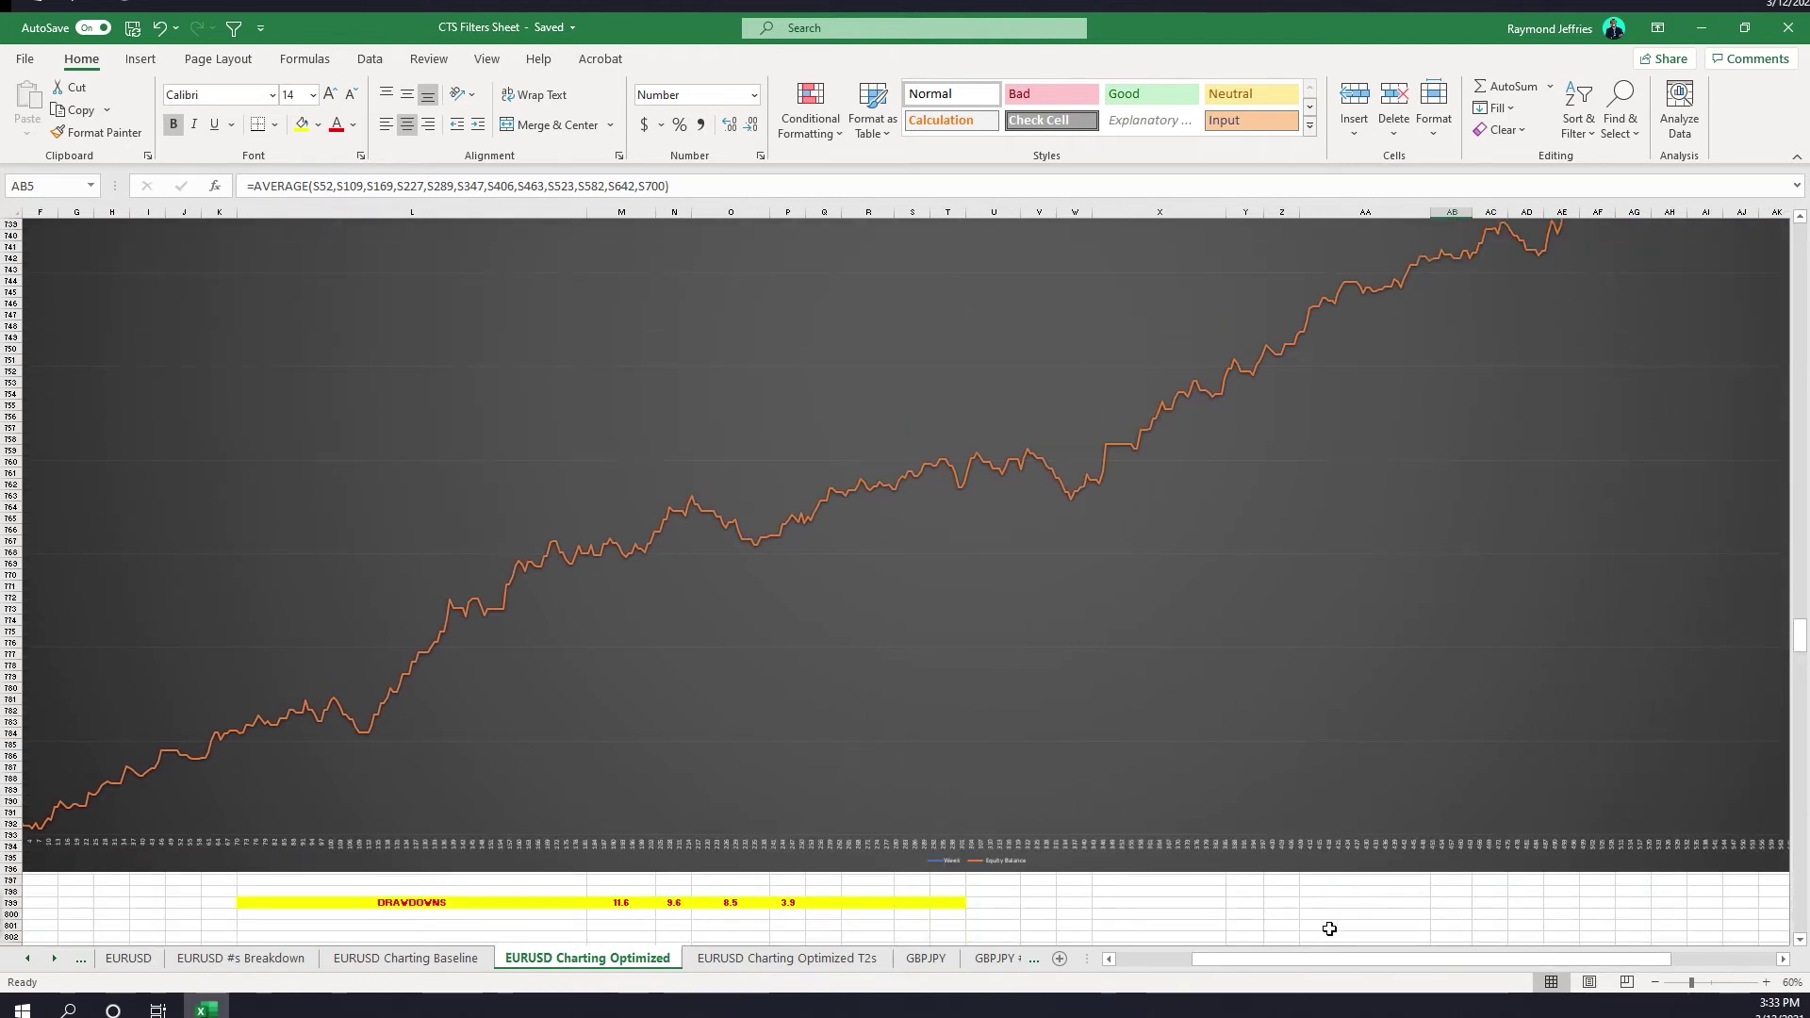
pyautogui.click(1653, 982)
pyautogui.moveTo(1390, 962); pyautogui.dragTo(1422, 959)
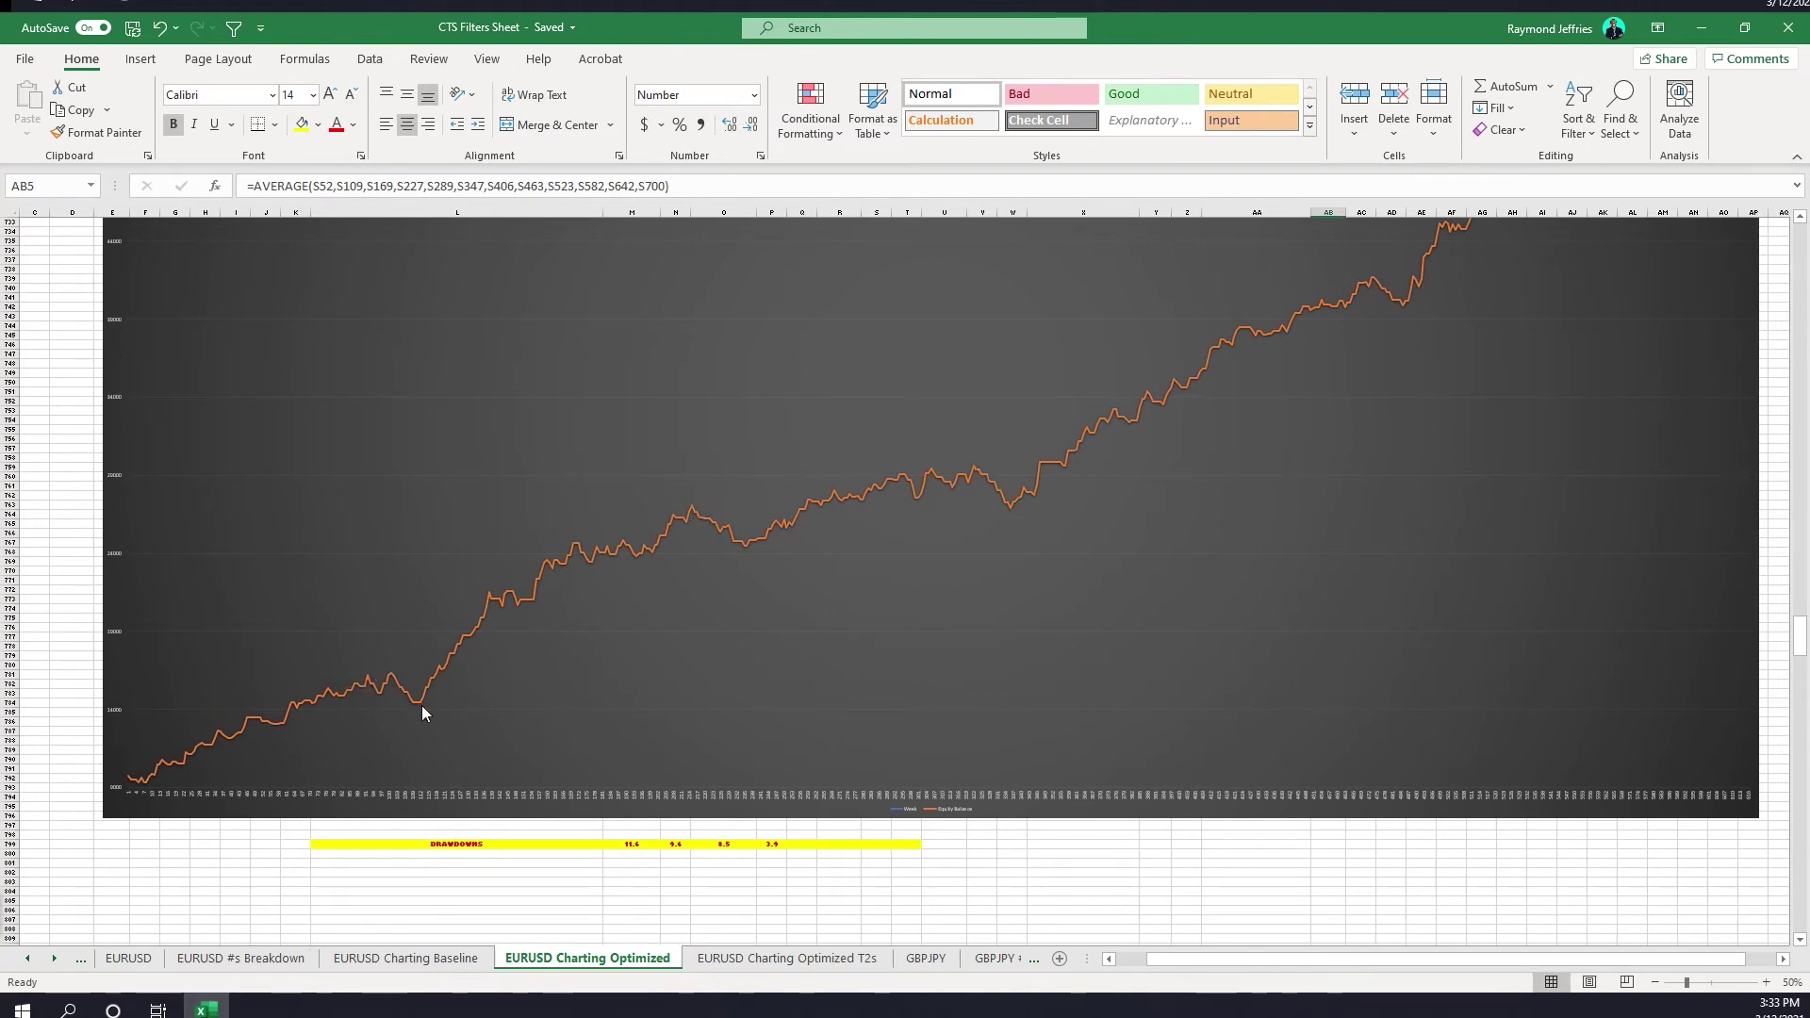
pyautogui.scroll(3, 1264, 562)
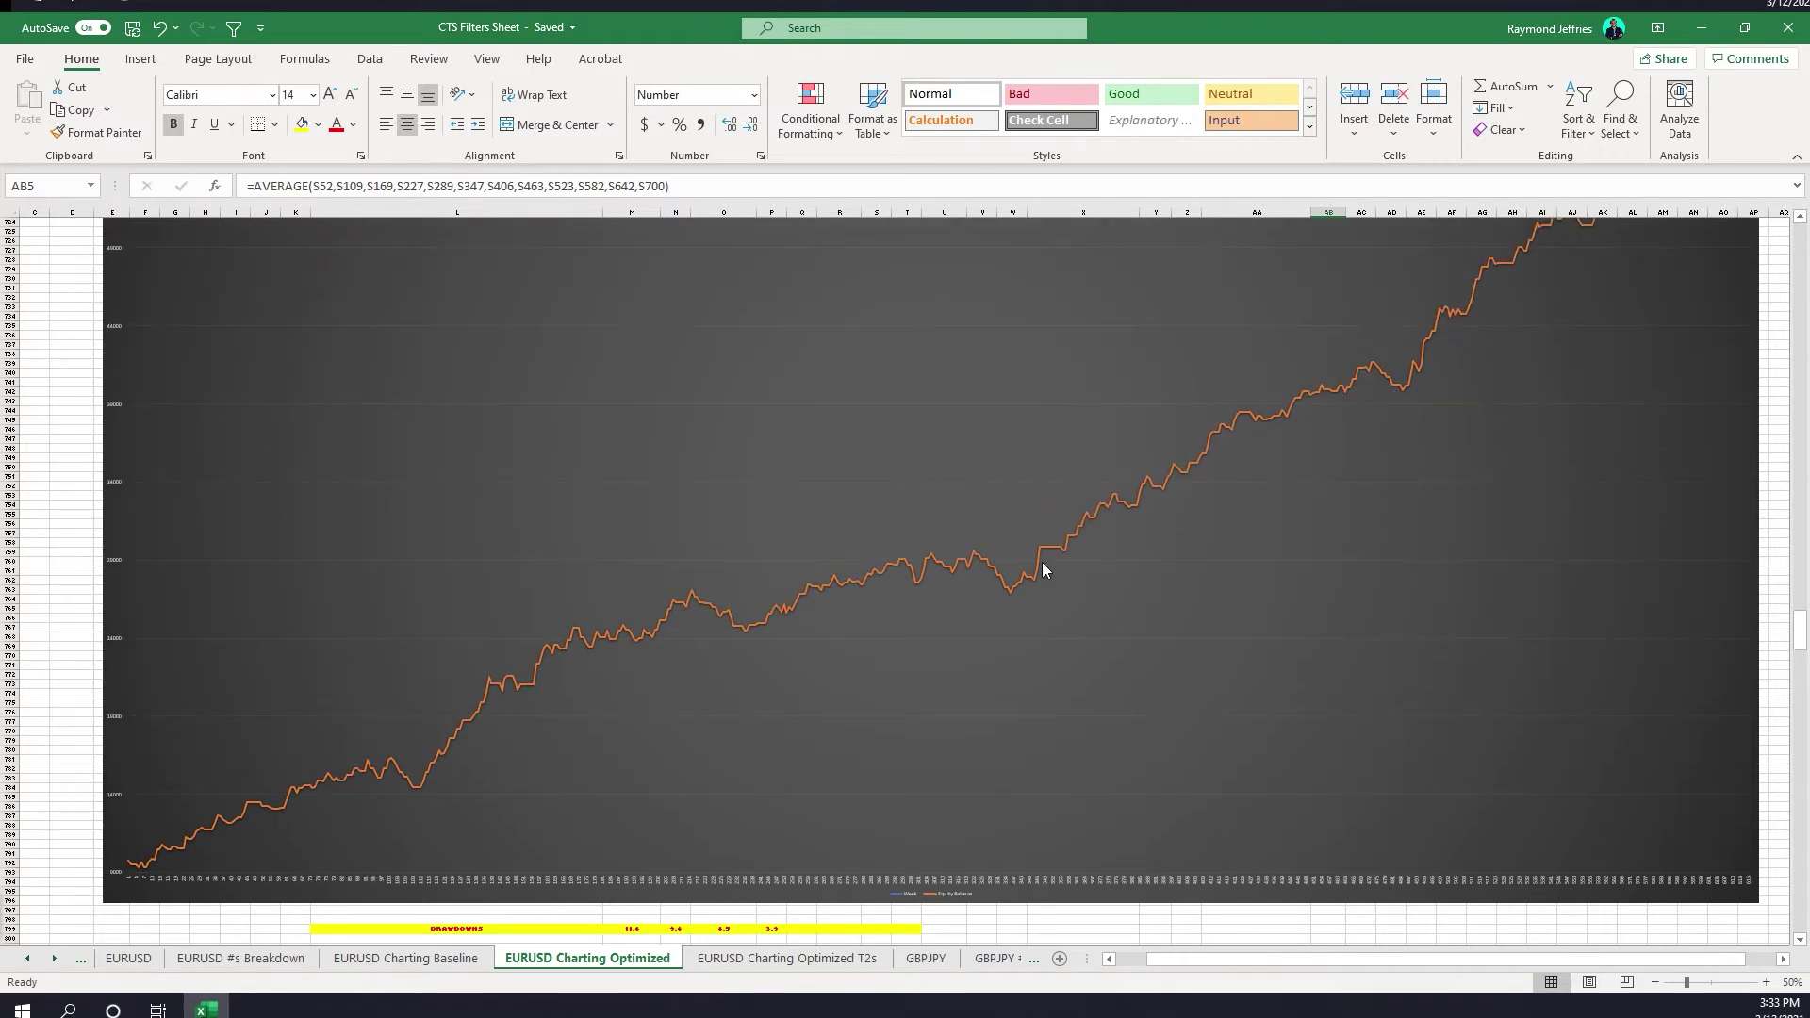
pyautogui.scroll(2, 1348, 400)
pyautogui.scroll(3, 1392, 392)
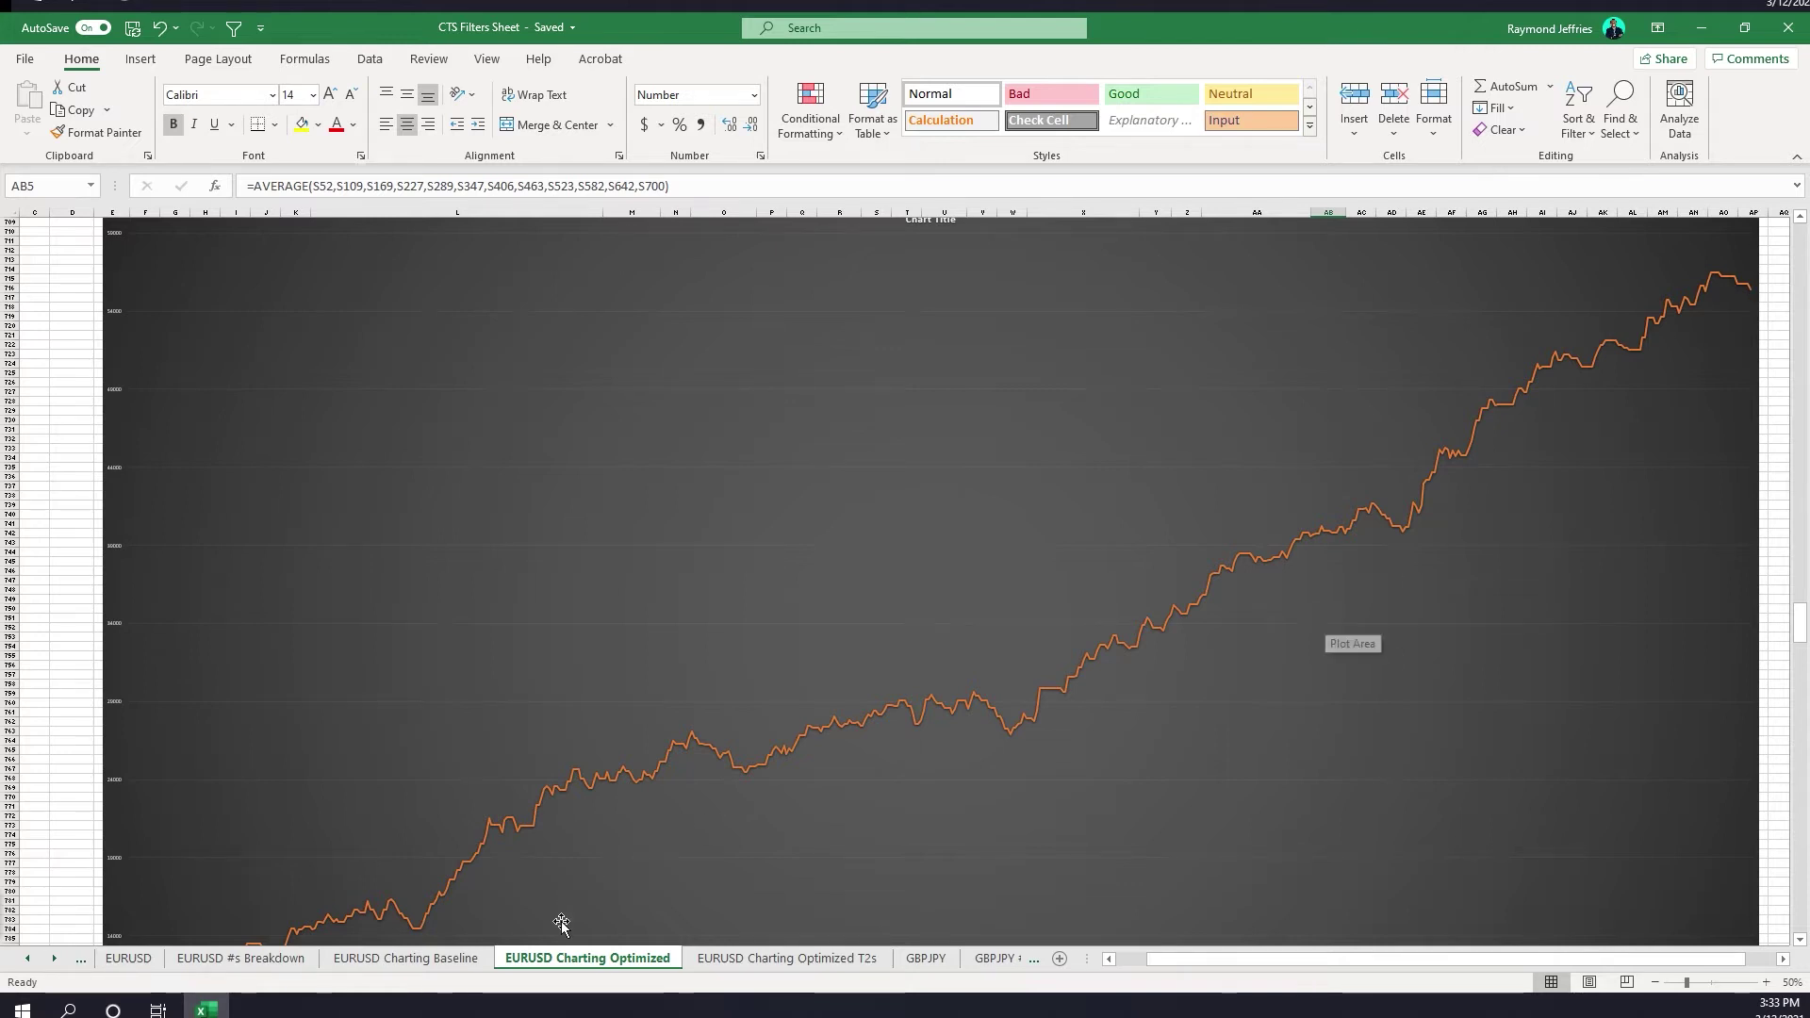
# Open the EURUSD #s Breakdown sheet and review the optimized one-target and two-target analyses by year and by month.
pyautogui.click(439, 959)
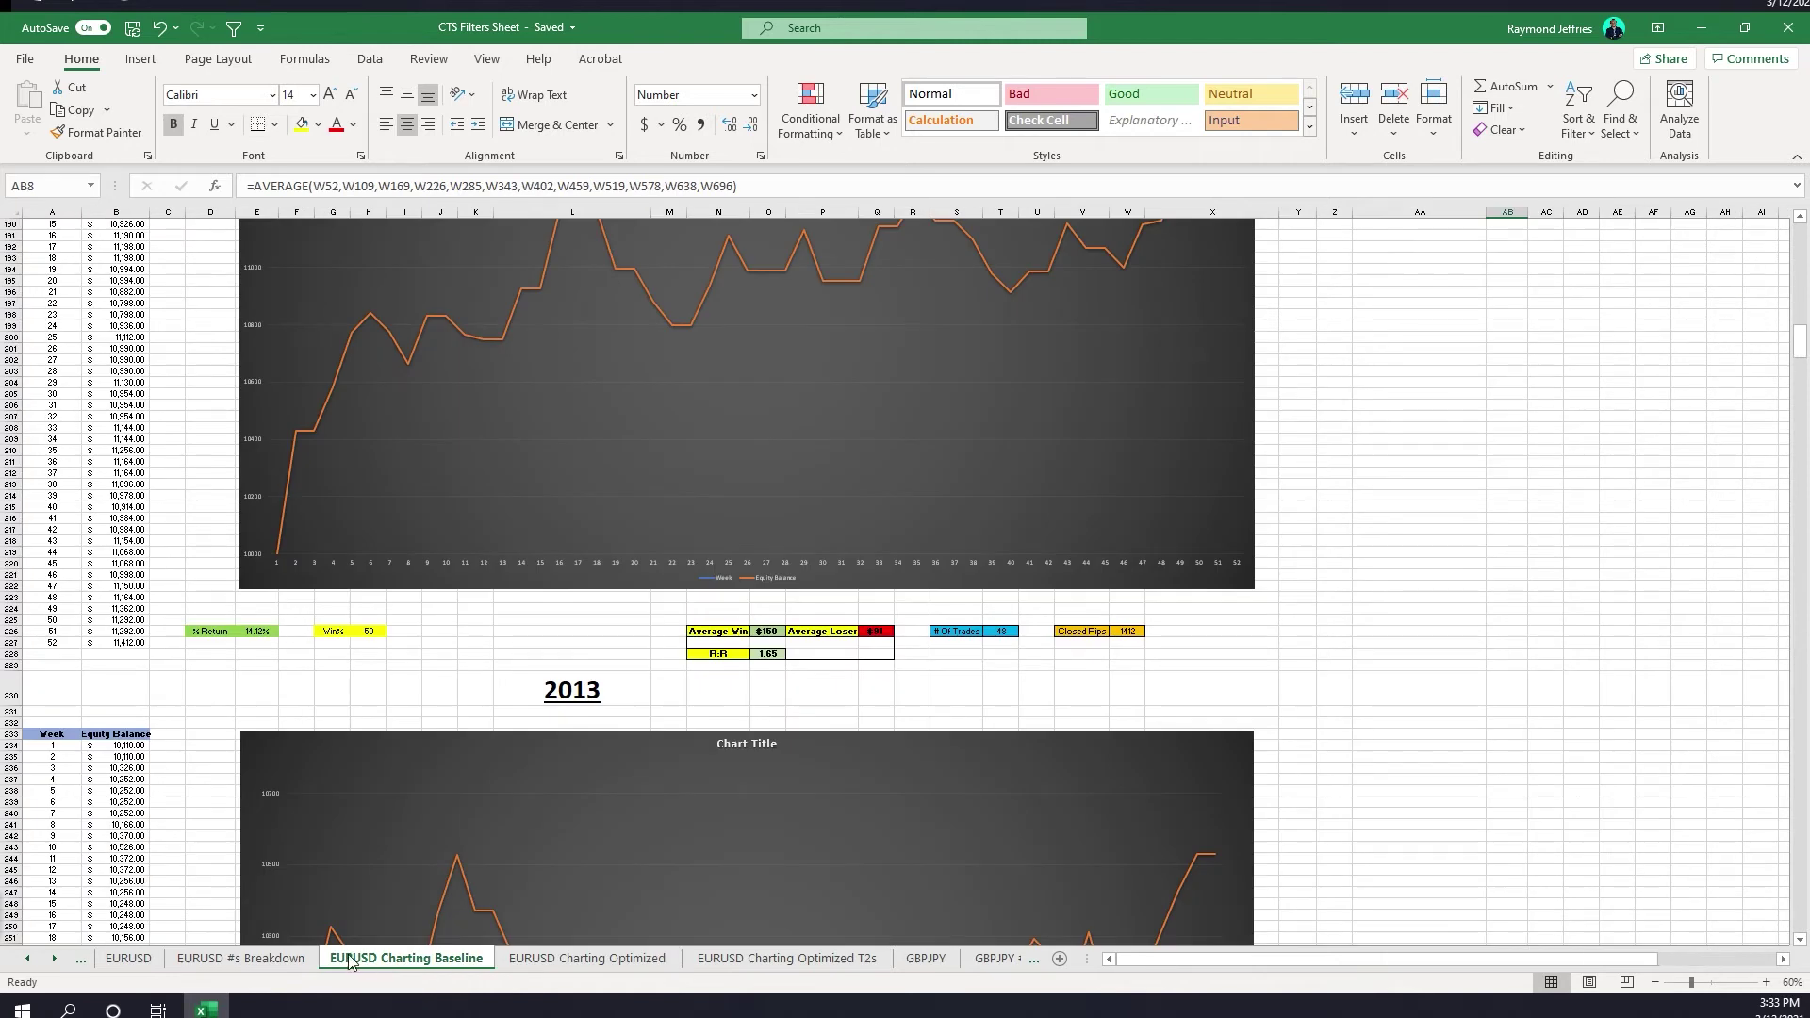
pyautogui.click(207, 958)
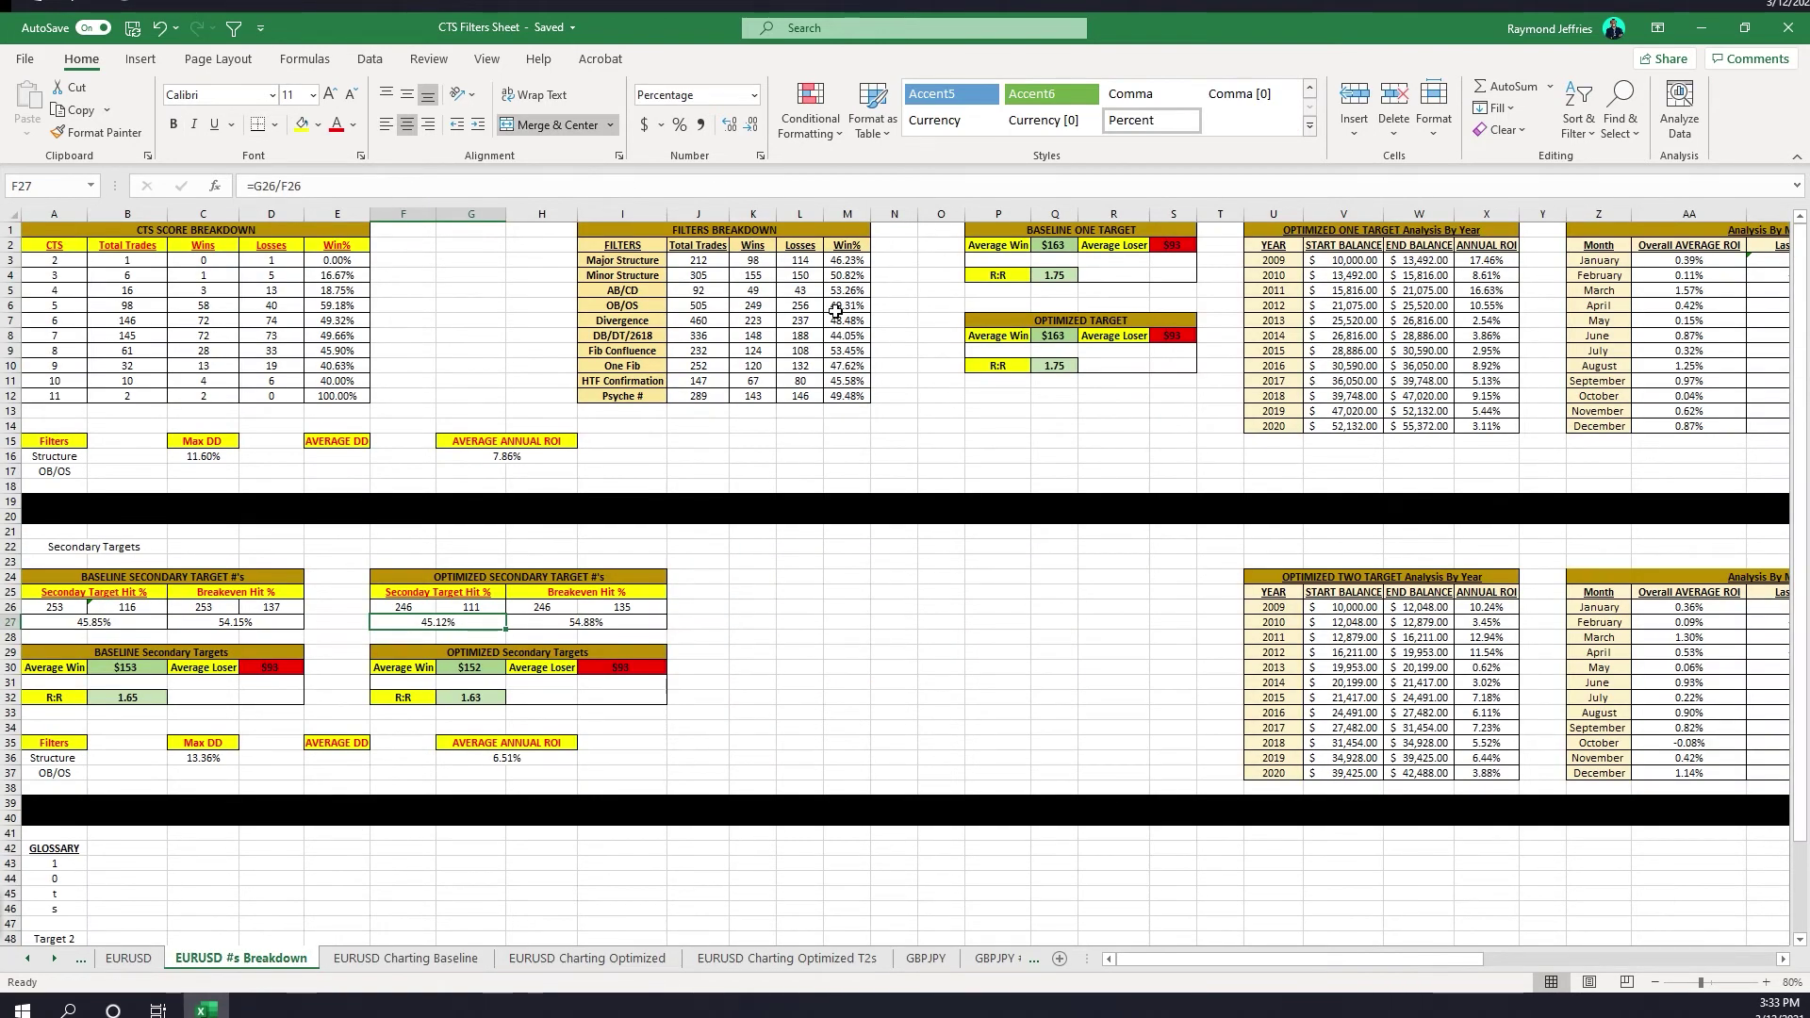
pyautogui.moveTo(1386, 959); pyautogui.dragTo(1579, 933)
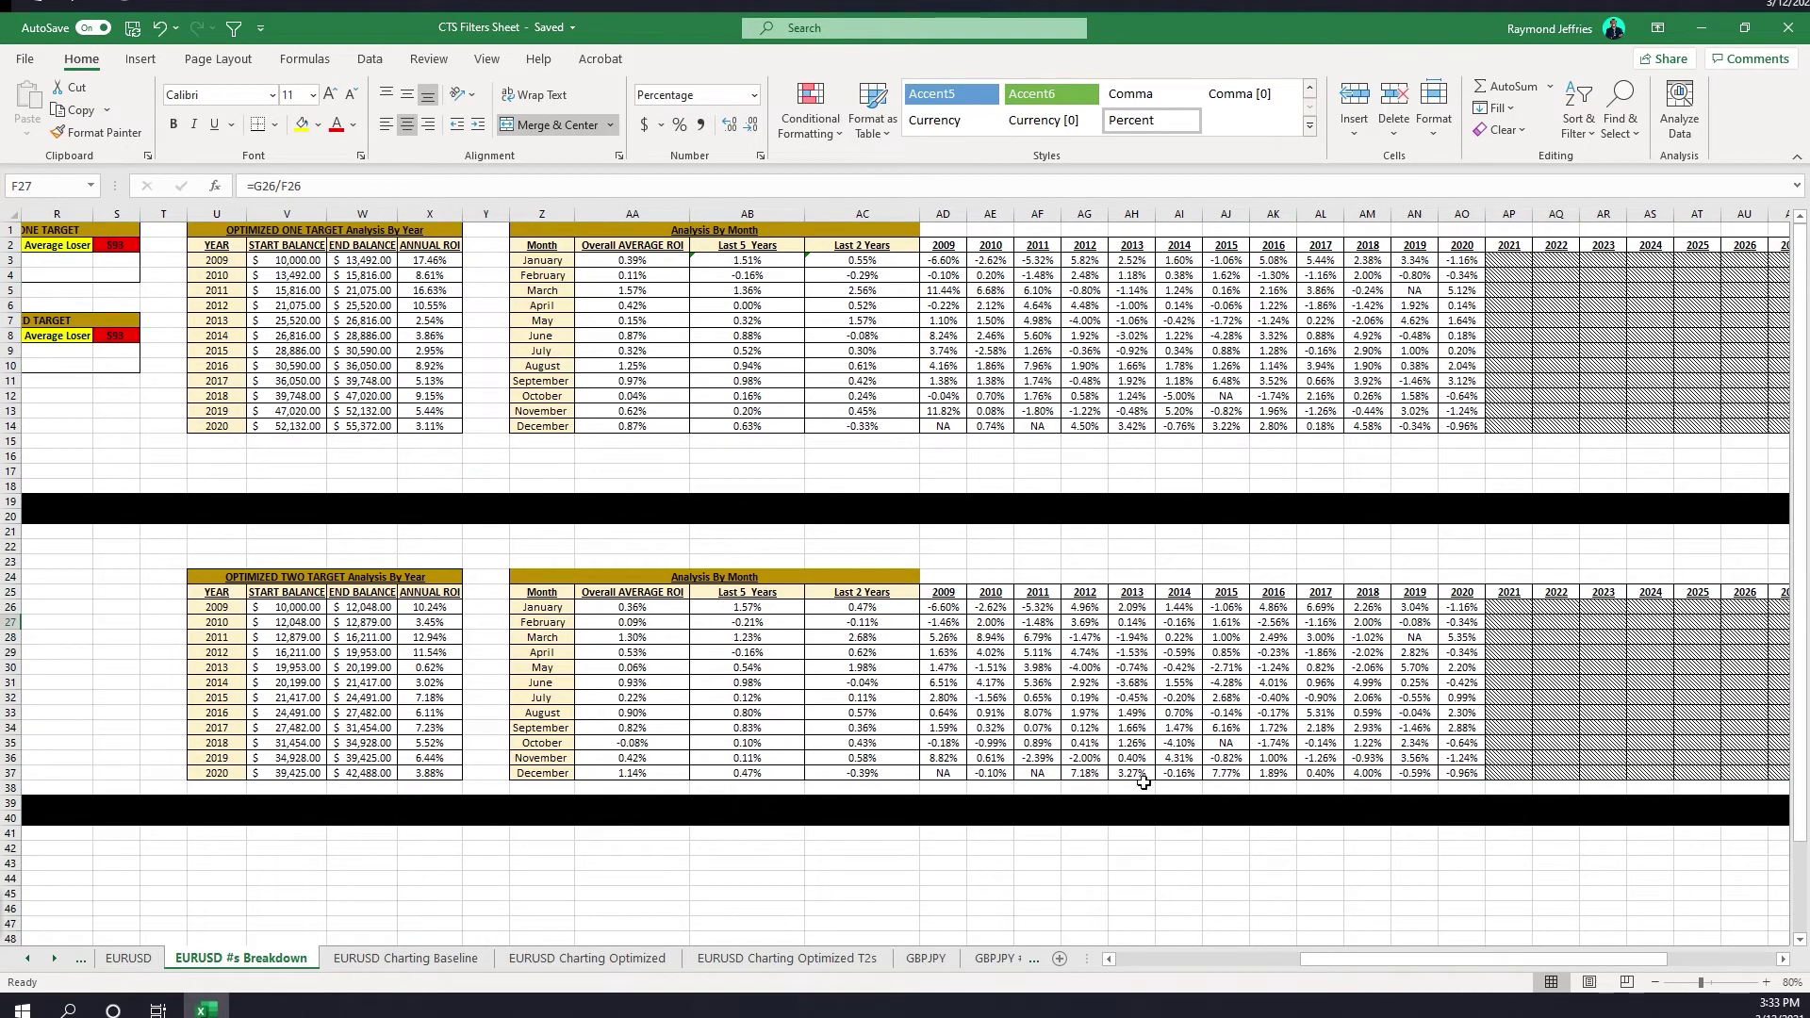
pyautogui.moveTo(1373, 958); pyautogui.dragTo(1169, 962)
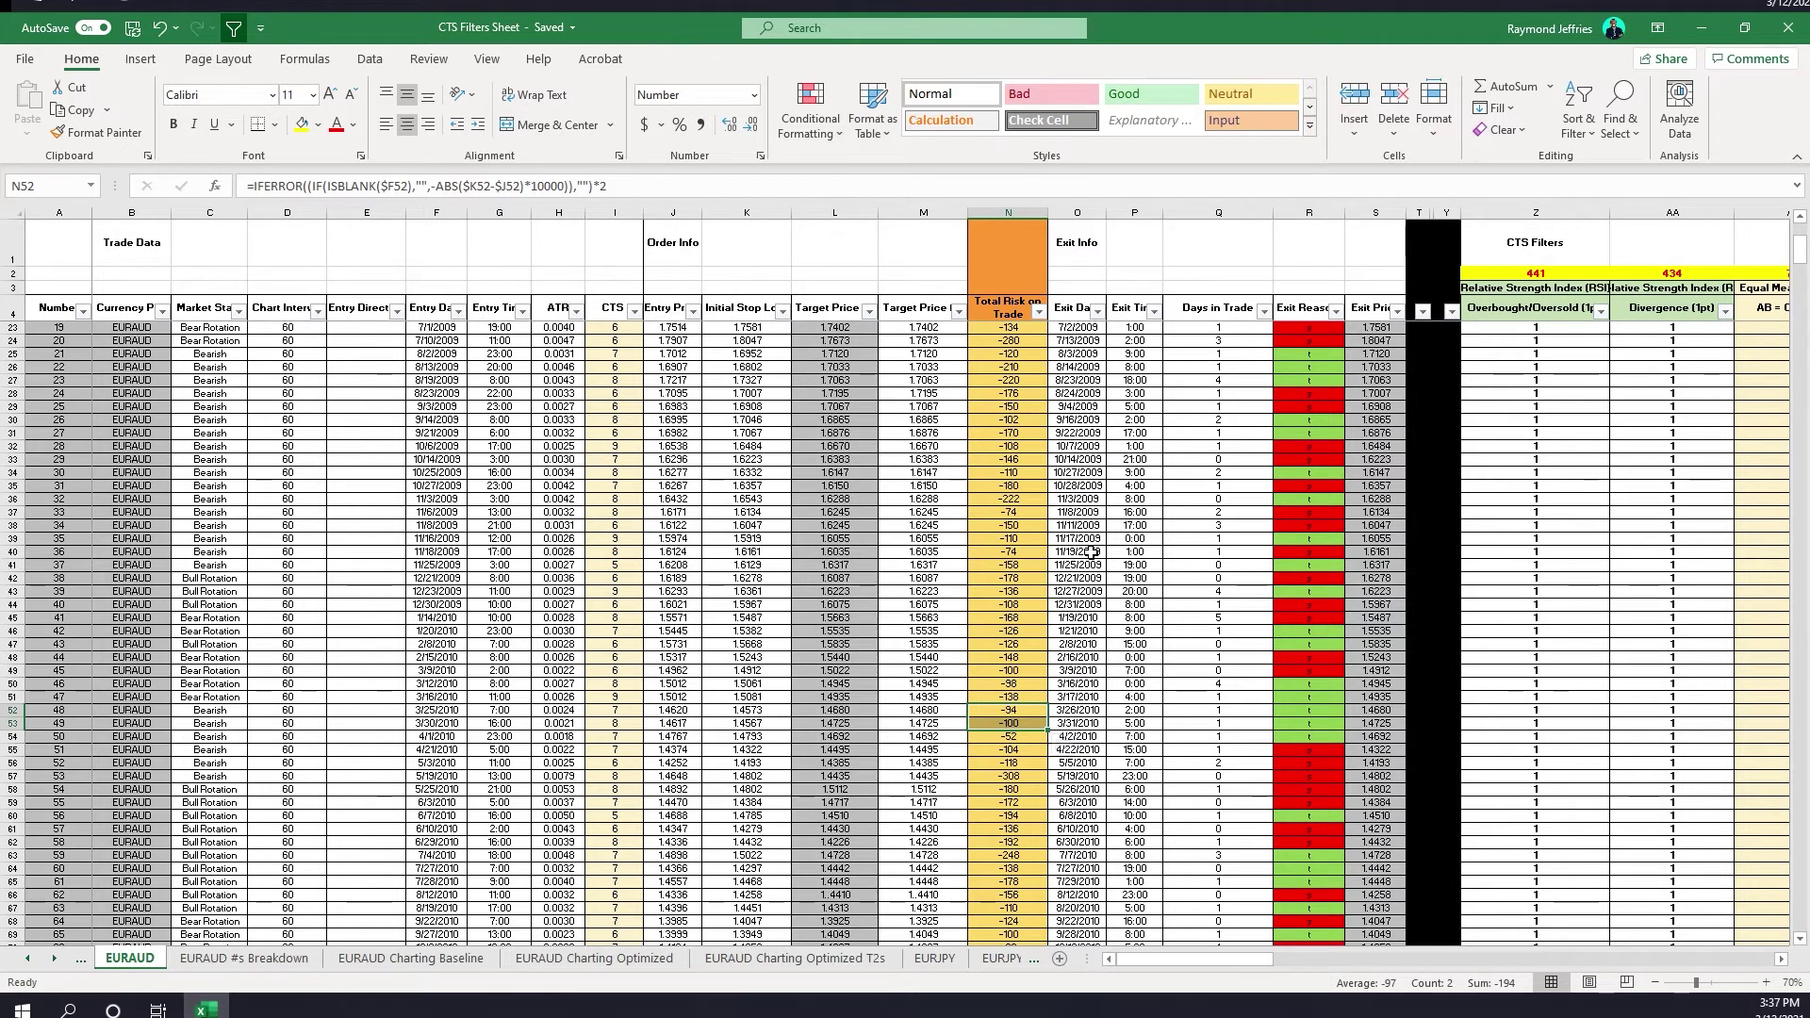
# On the EURAUD sheet, inspect the total risk on trade values and the CTS filter scores.
pyautogui.moveTo(1008, 433); pyautogui.dragTo(1008, 485)
pyautogui.moveTo(1201, 960); pyautogui.dragTo(1353, 958)
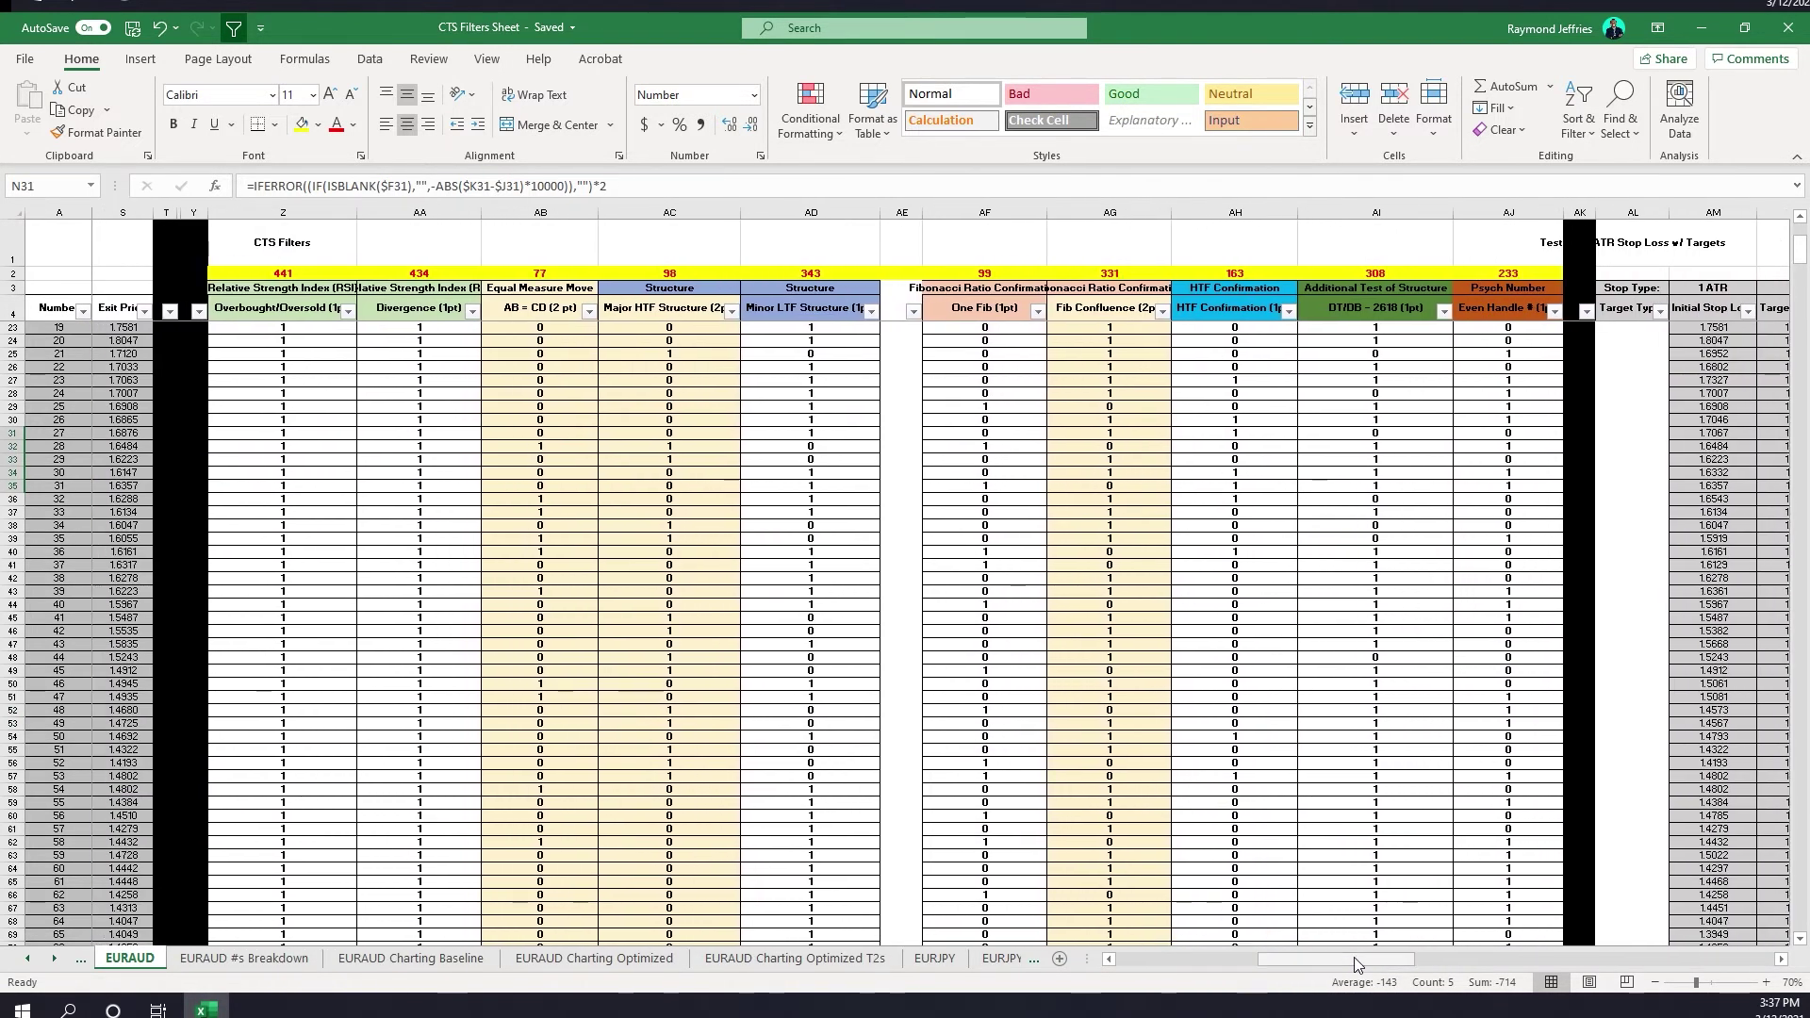
pyautogui.click(296, 420)
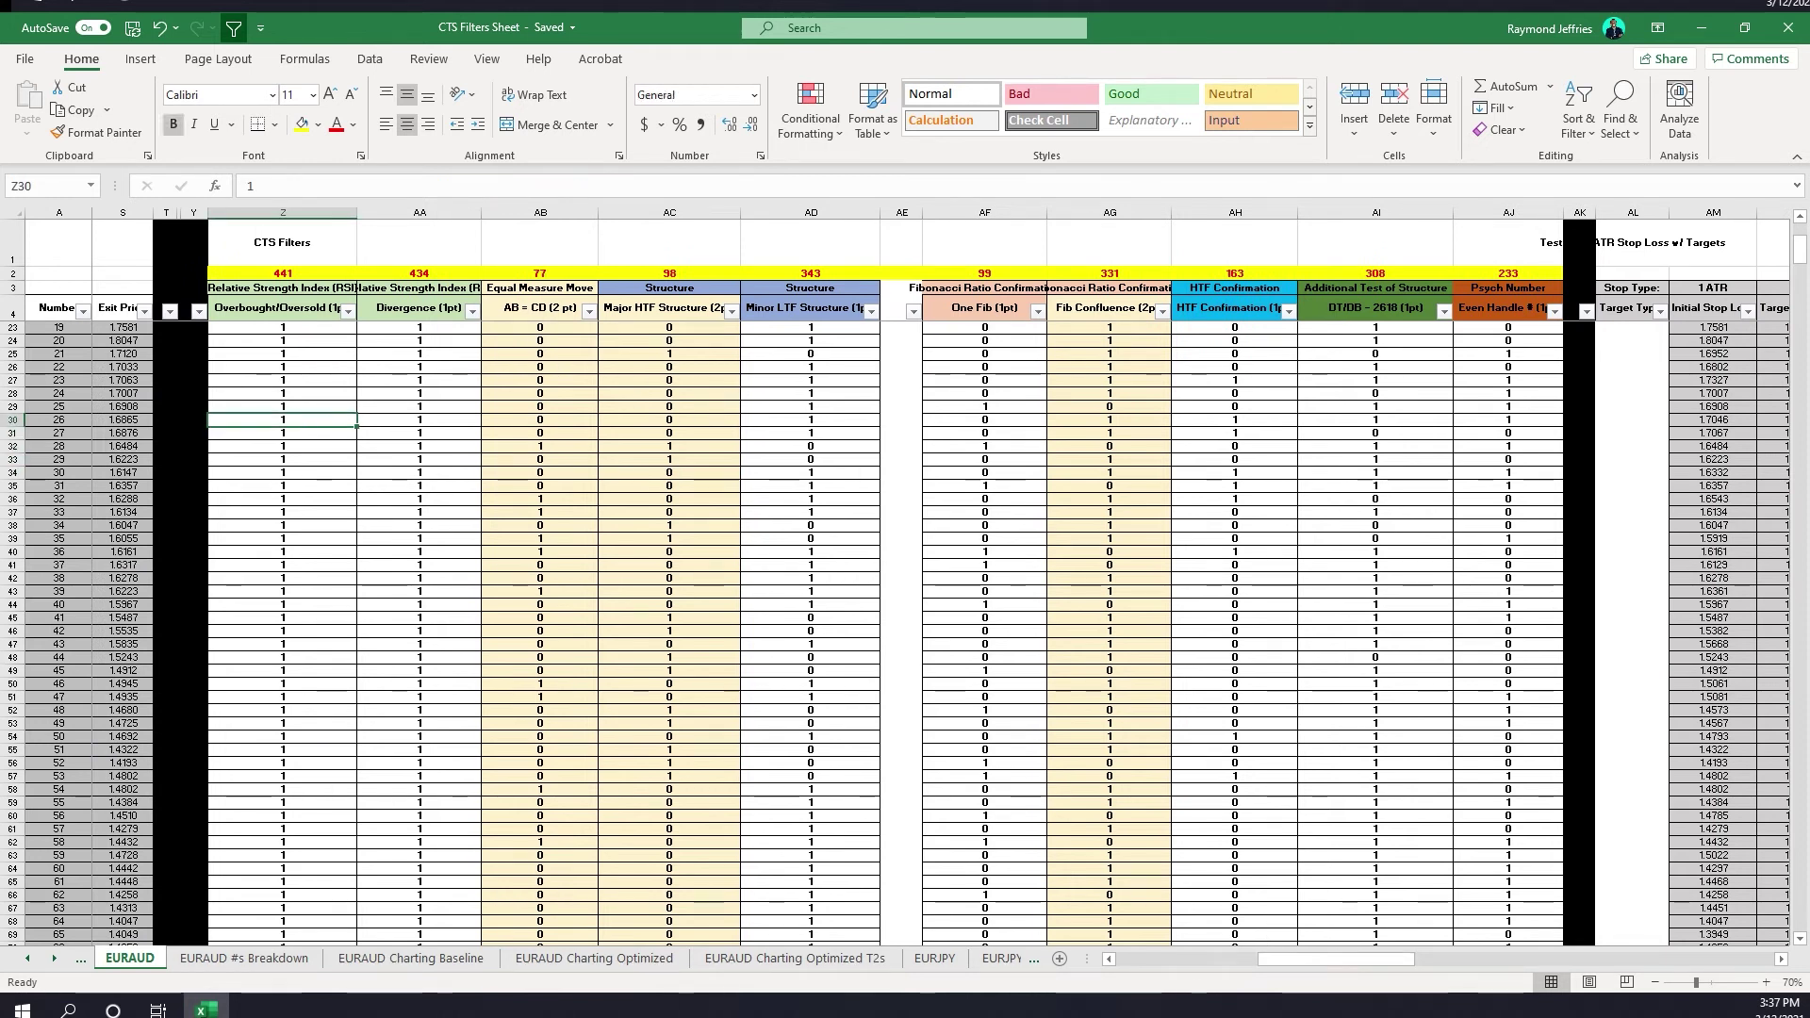
# Inspect the EURAUD 1 ATR stop loss test with targets and compare its days in trade with those under Exit Info.
pyautogui.moveTo(1358, 961); pyautogui.dragTo(1473, 959)
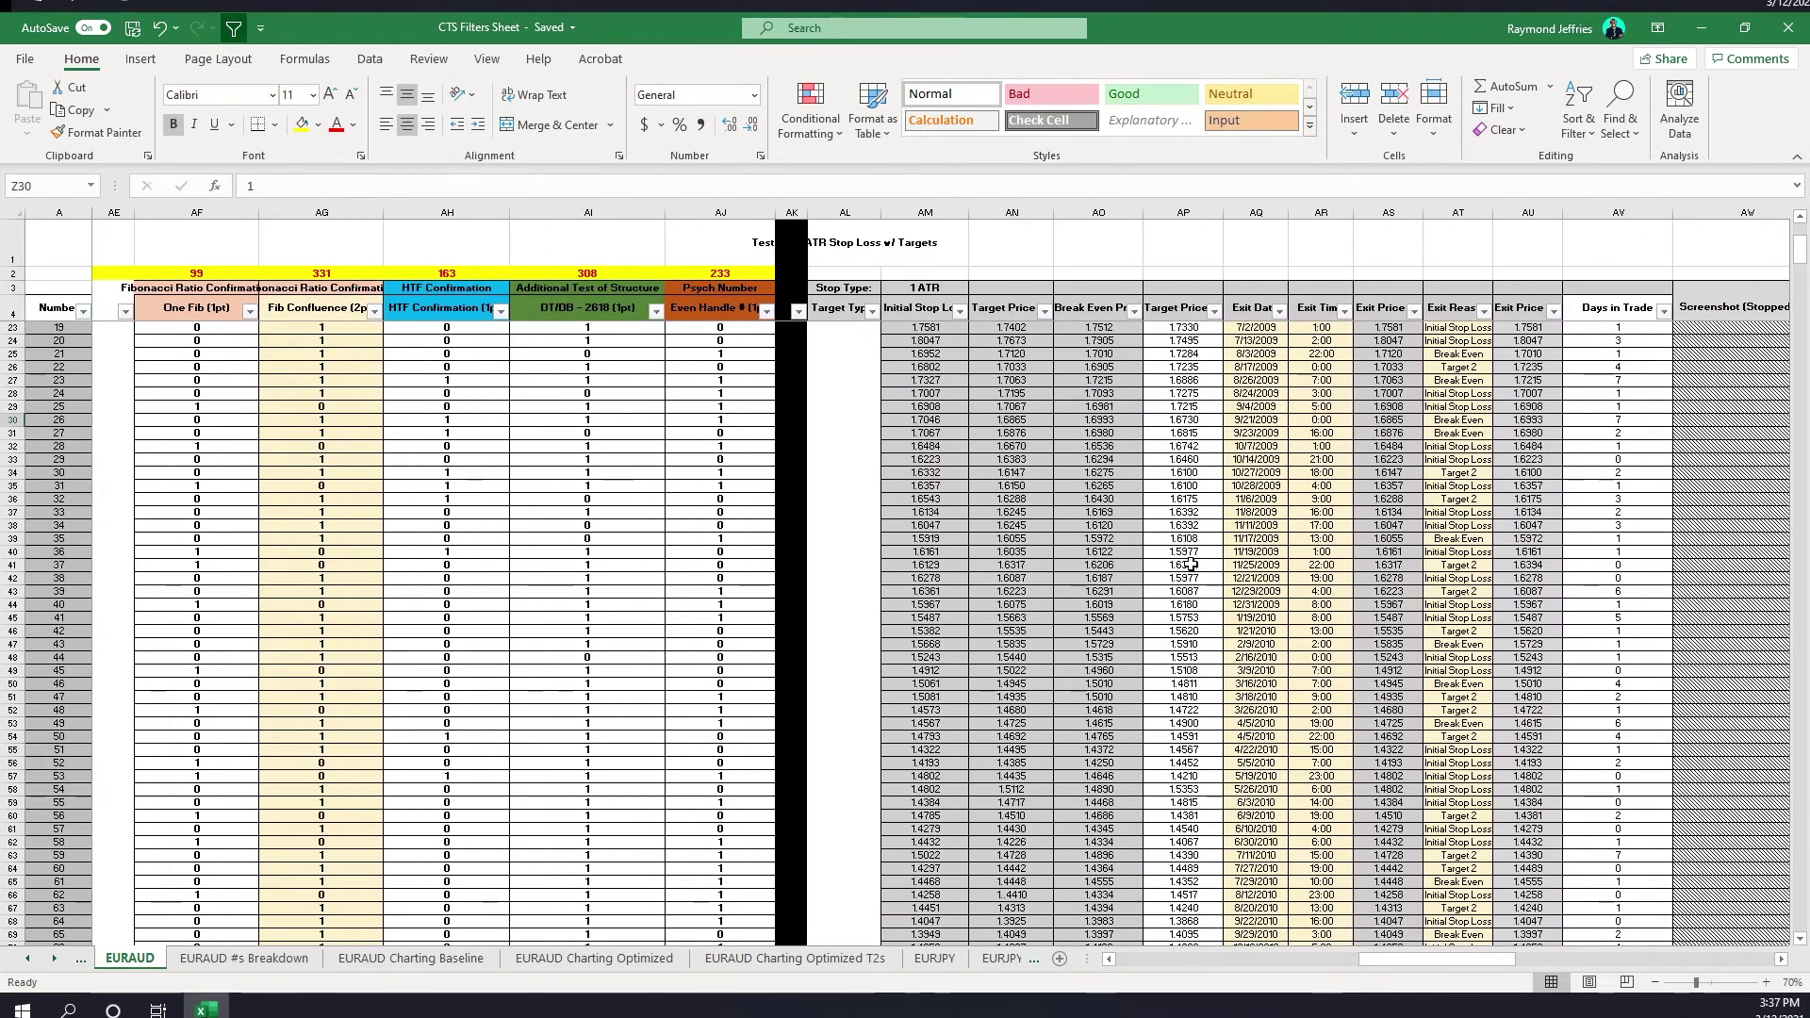
pyautogui.moveTo(1423, 954); pyautogui.dragTo(1418, 954)
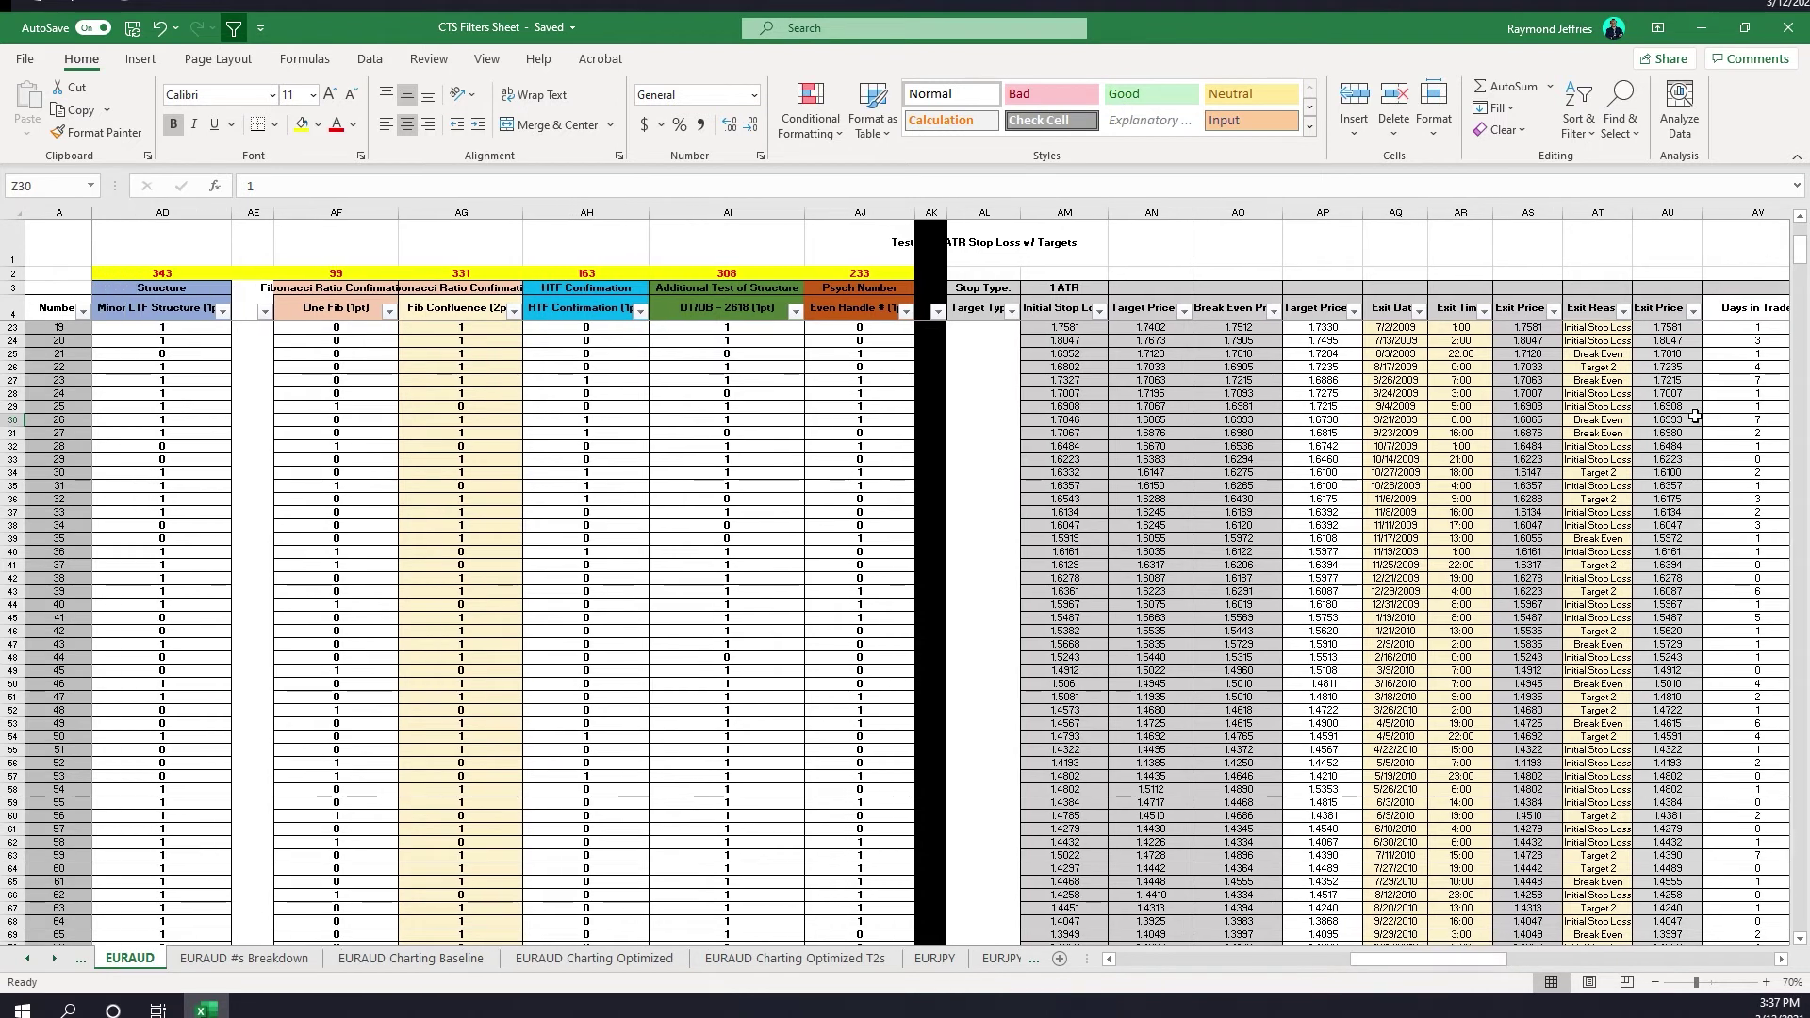
pyautogui.moveTo(1739, 327); pyautogui.dragTo(1749, 736)
pyautogui.moveTo(1480, 957); pyautogui.dragTo(1248, 961)
pyautogui.click(1216, 339)
pyautogui.moveTo(1216, 327); pyautogui.dragTo(1214, 376)
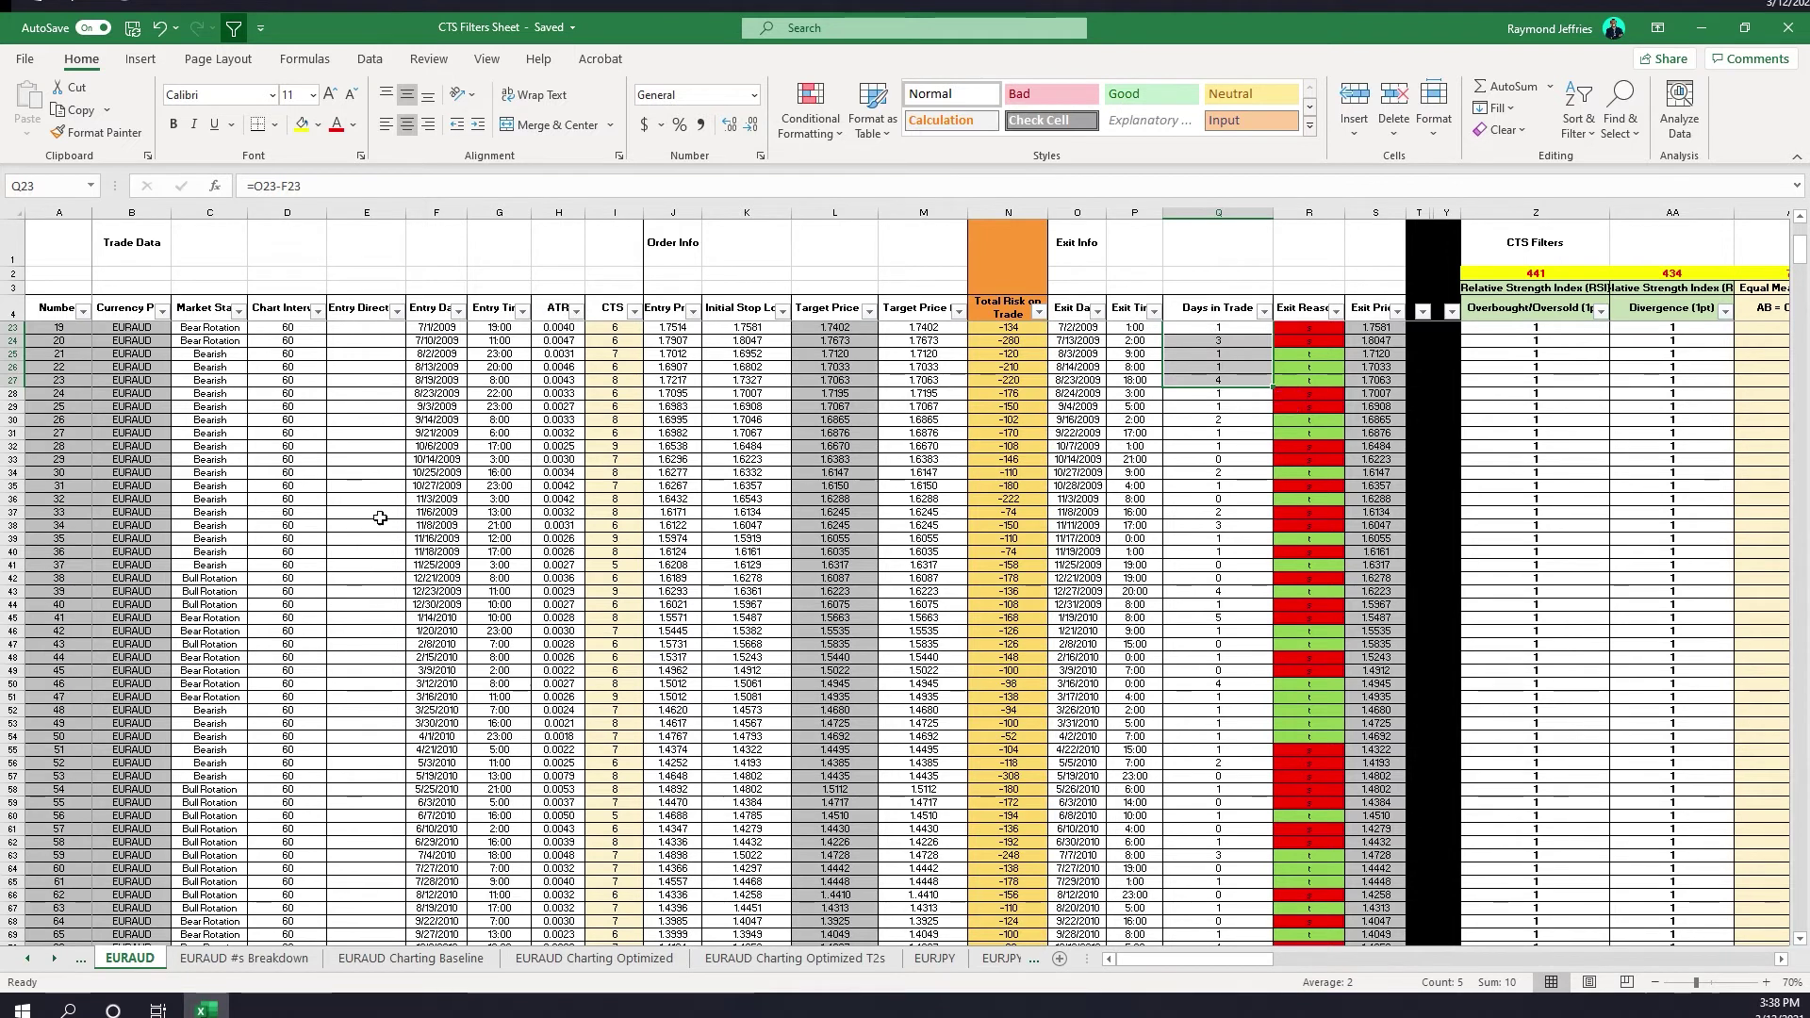
# Open the EURAUD #s Breakdown sheet and review the trades, wins, losses and win % for CTS scores 5 to 11.
pyautogui.click(243, 958)
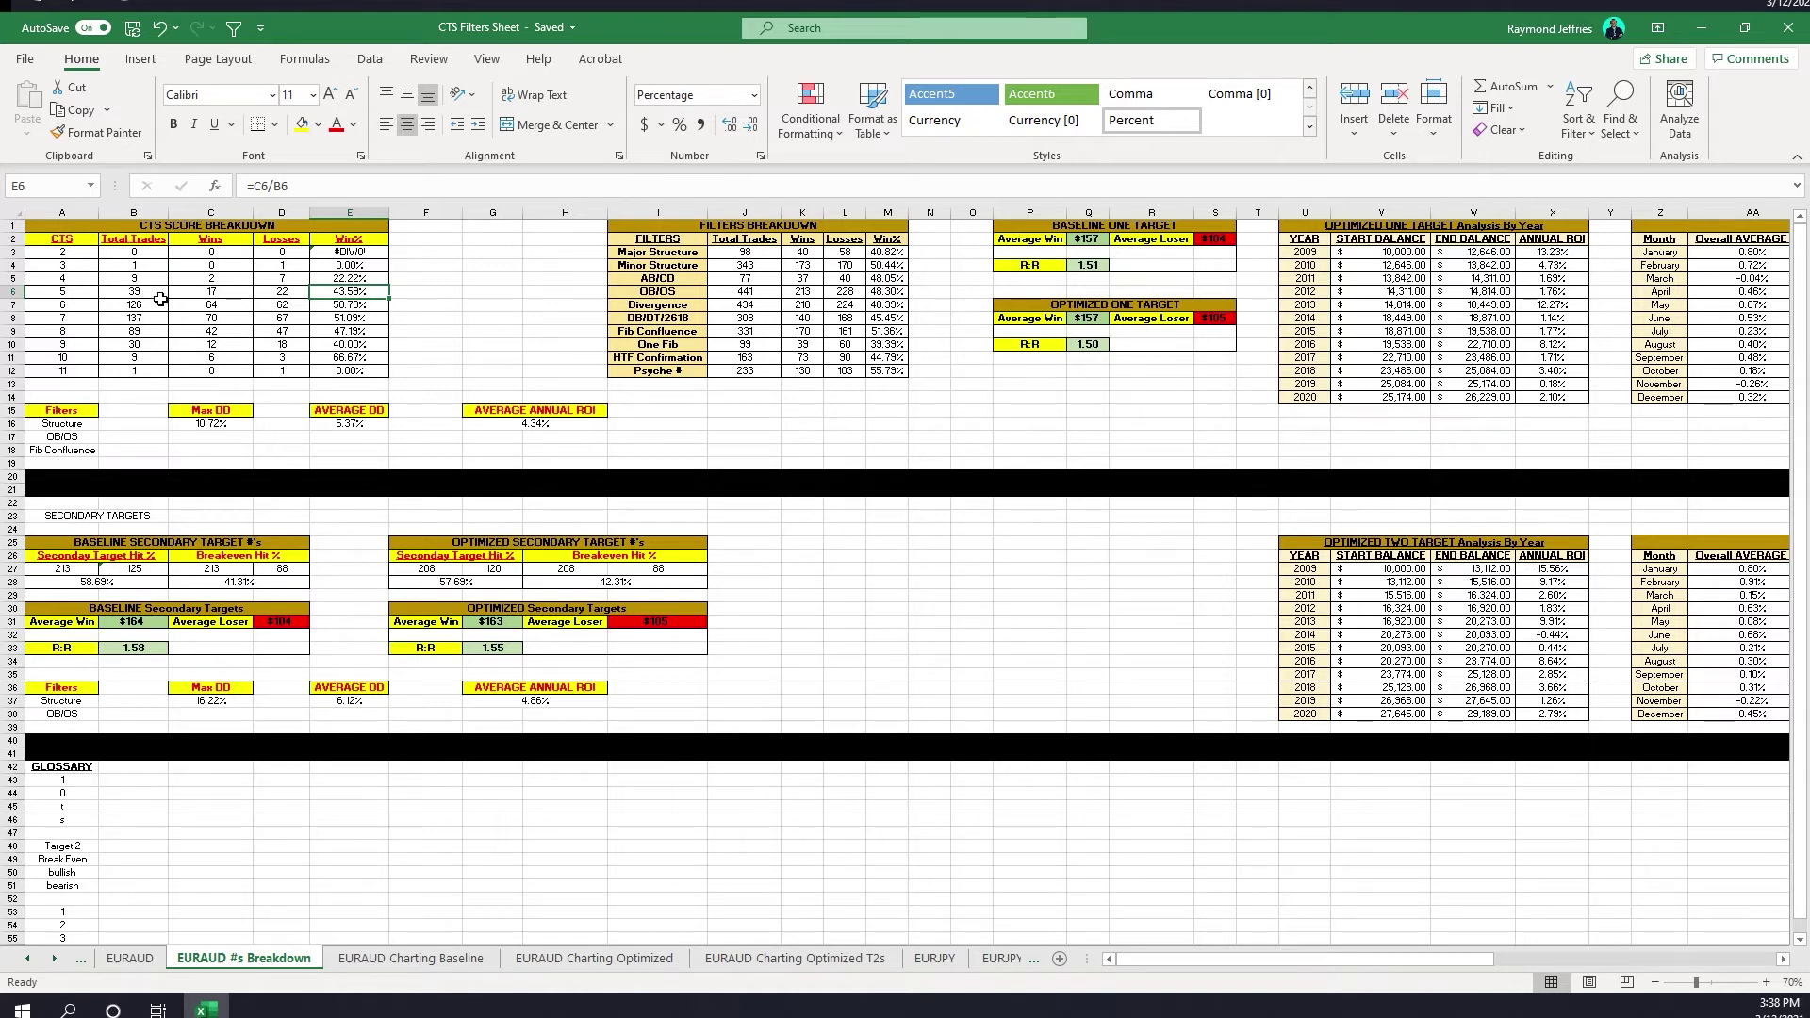
pyautogui.moveTo(65, 292); pyautogui.dragTo(249, 291)
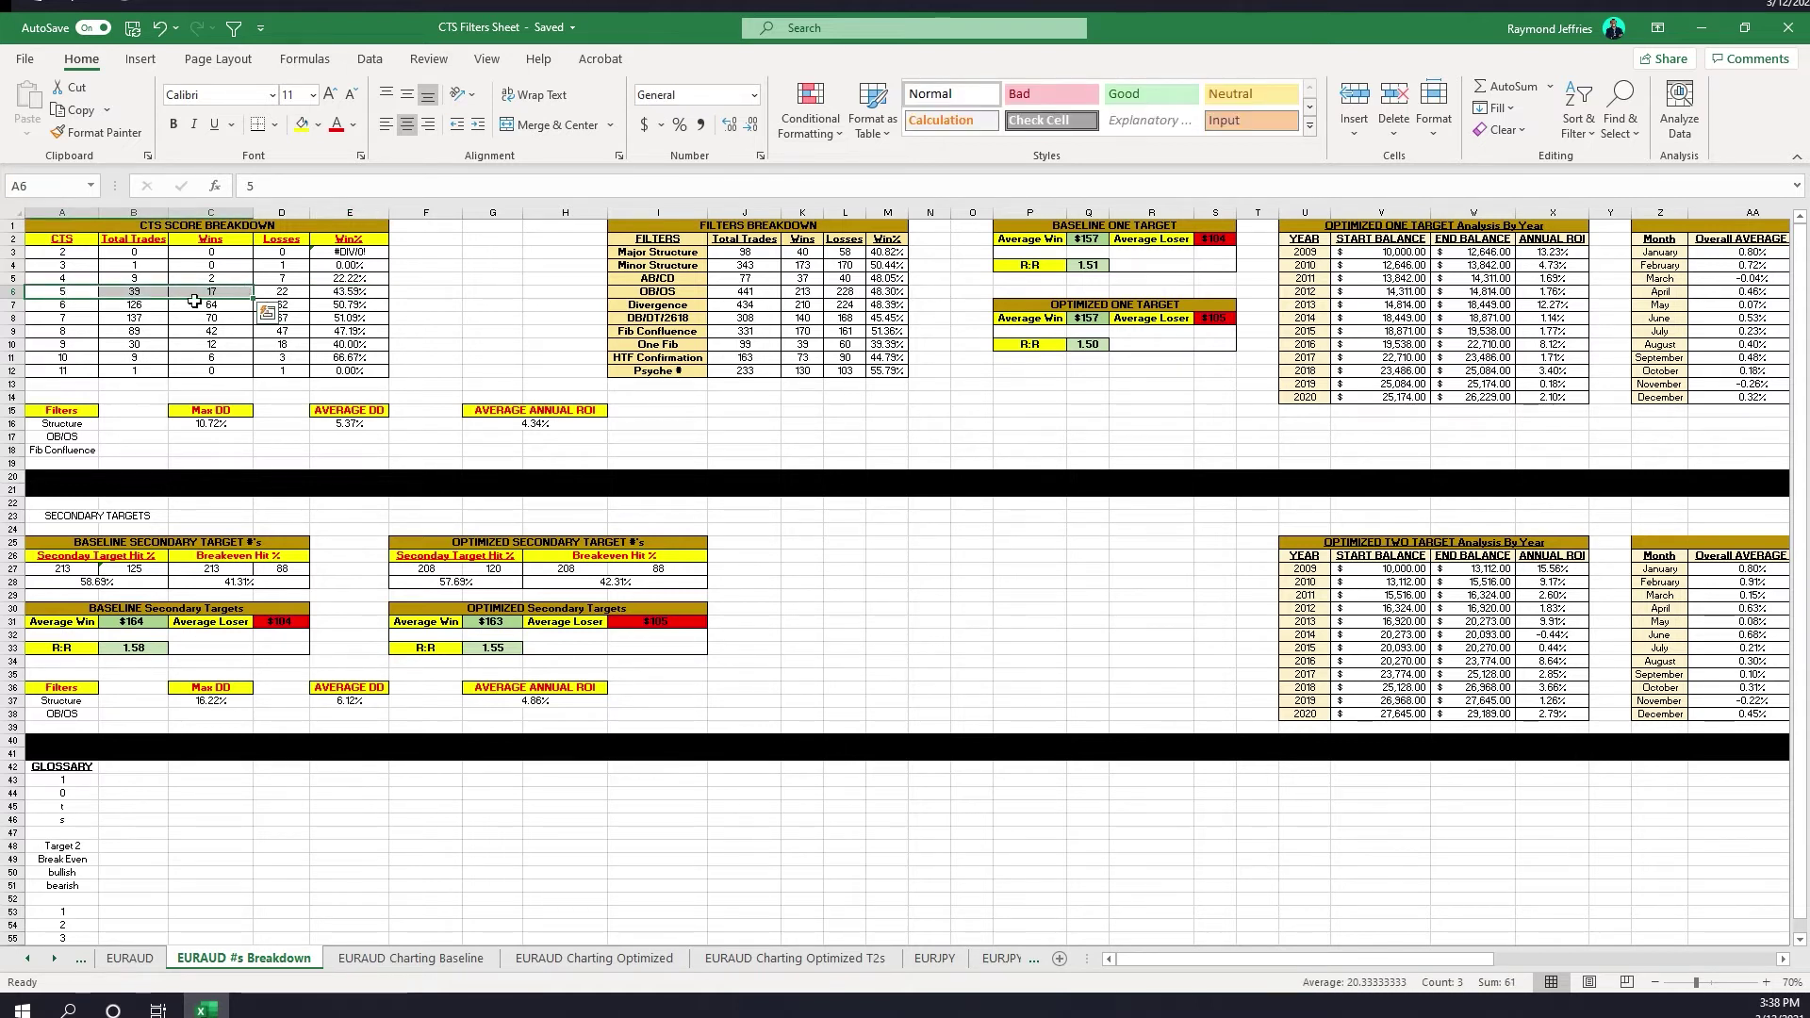
pyautogui.click(347, 293)
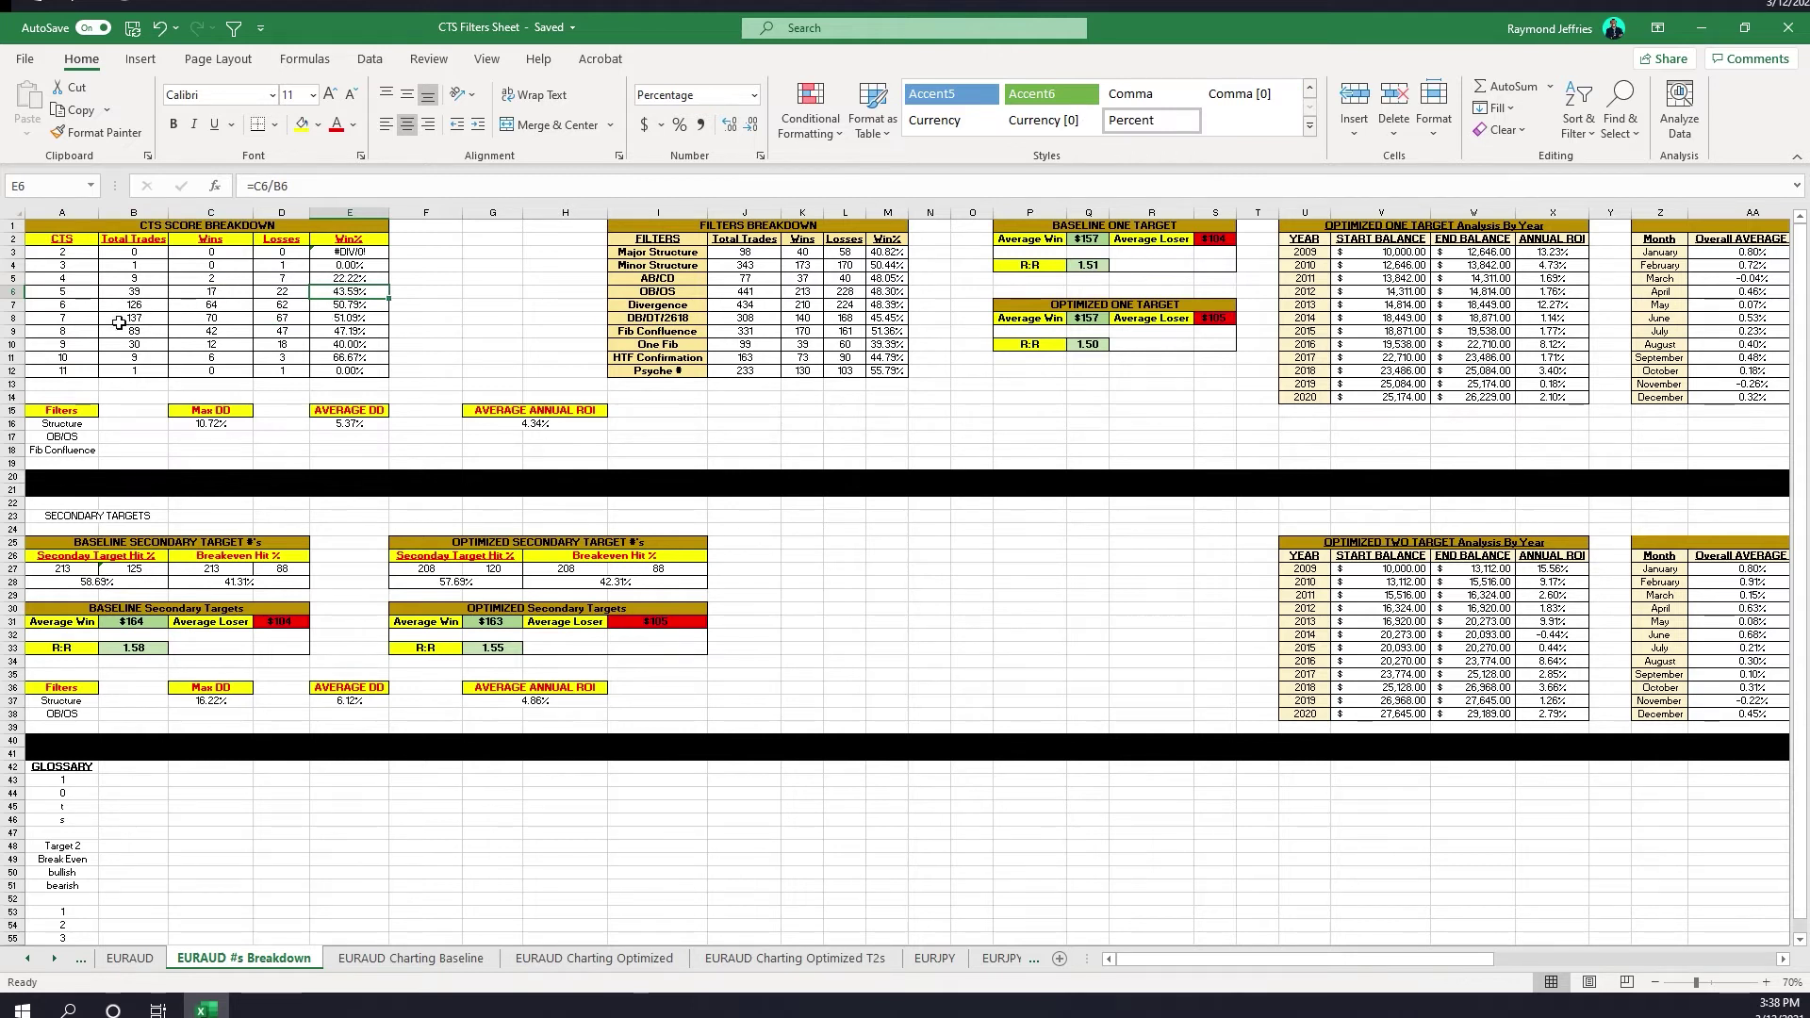
pyautogui.moveTo(93, 308); pyautogui.dragTo(287, 307)
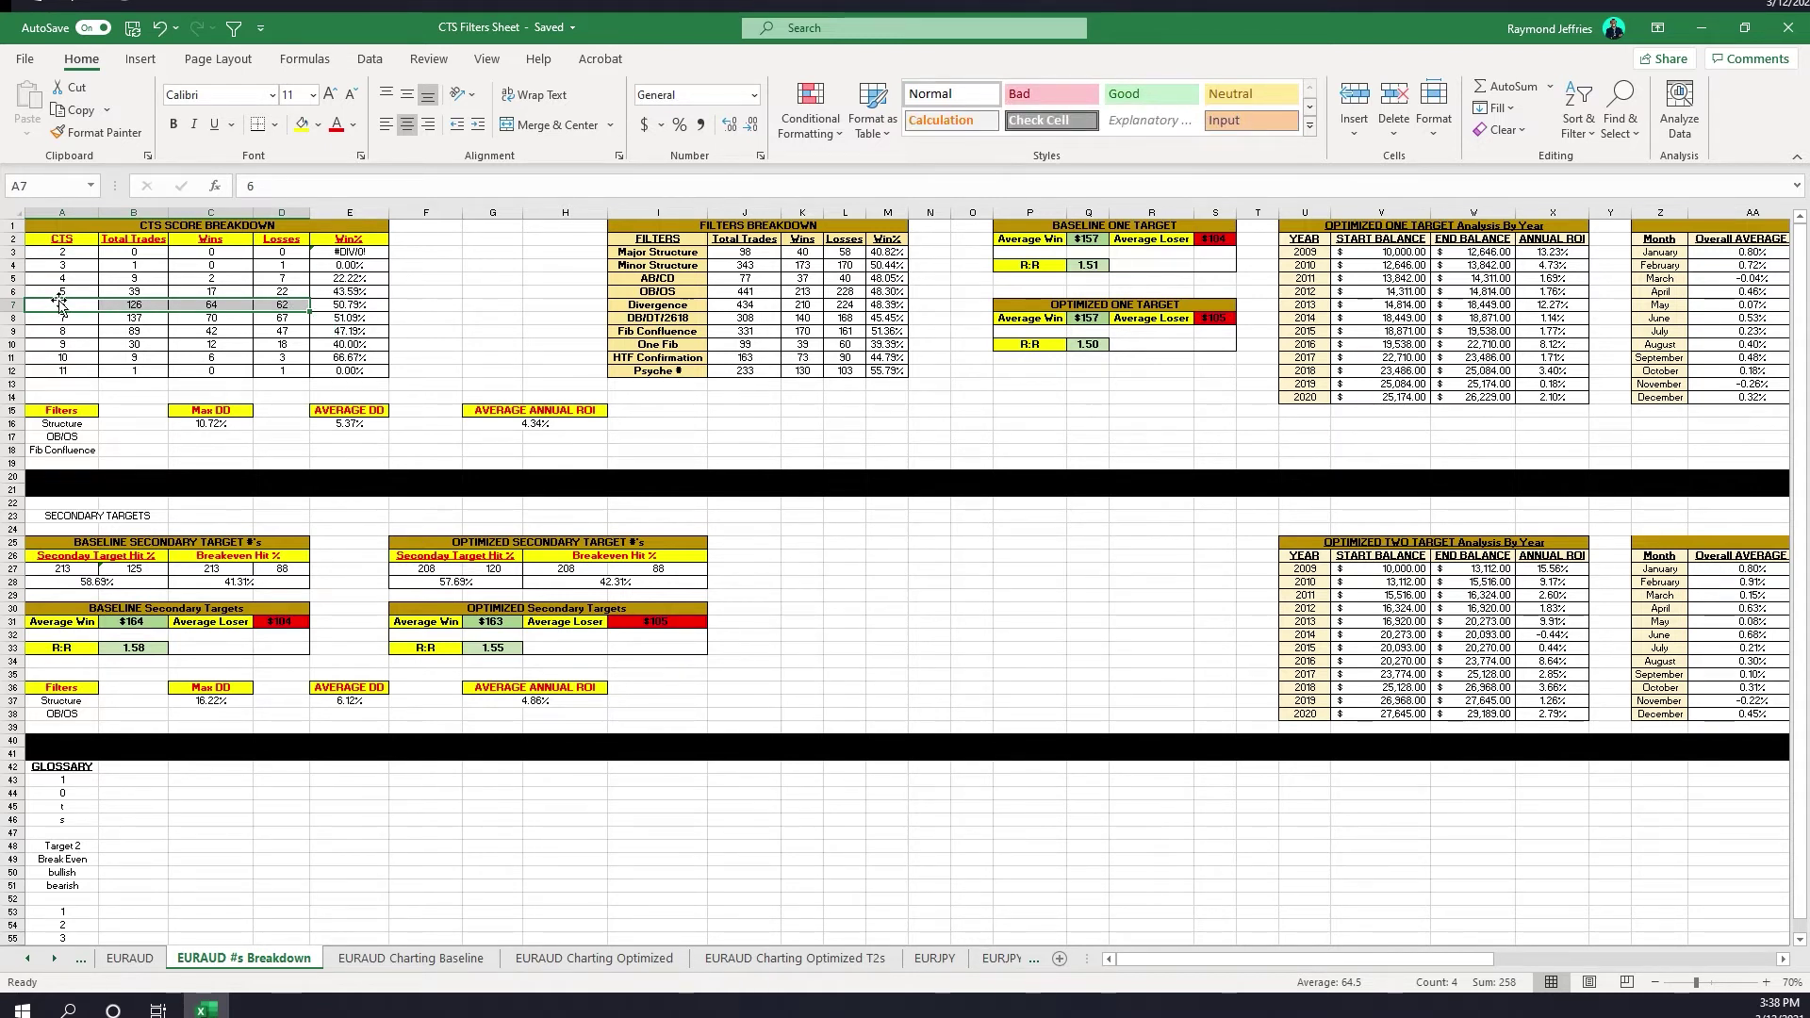
pyautogui.moveTo(59, 301); pyautogui.dragTo(364, 367)
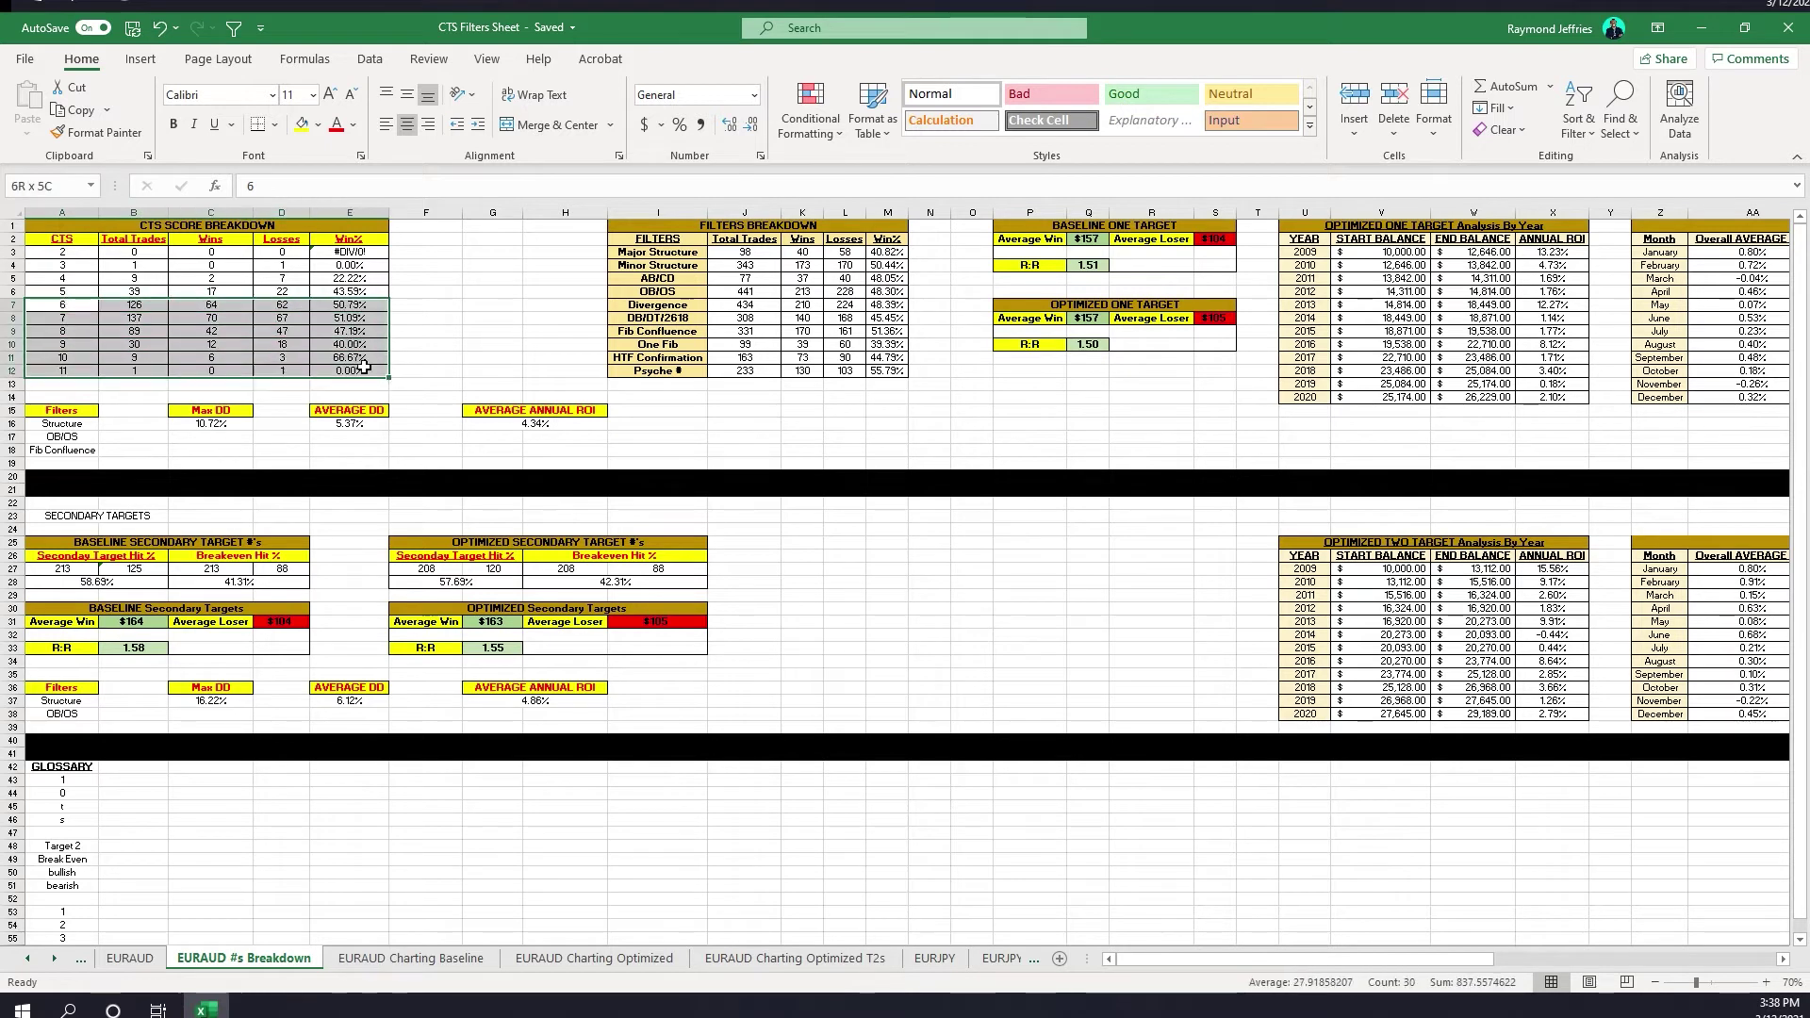
pyautogui.click(458, 318)
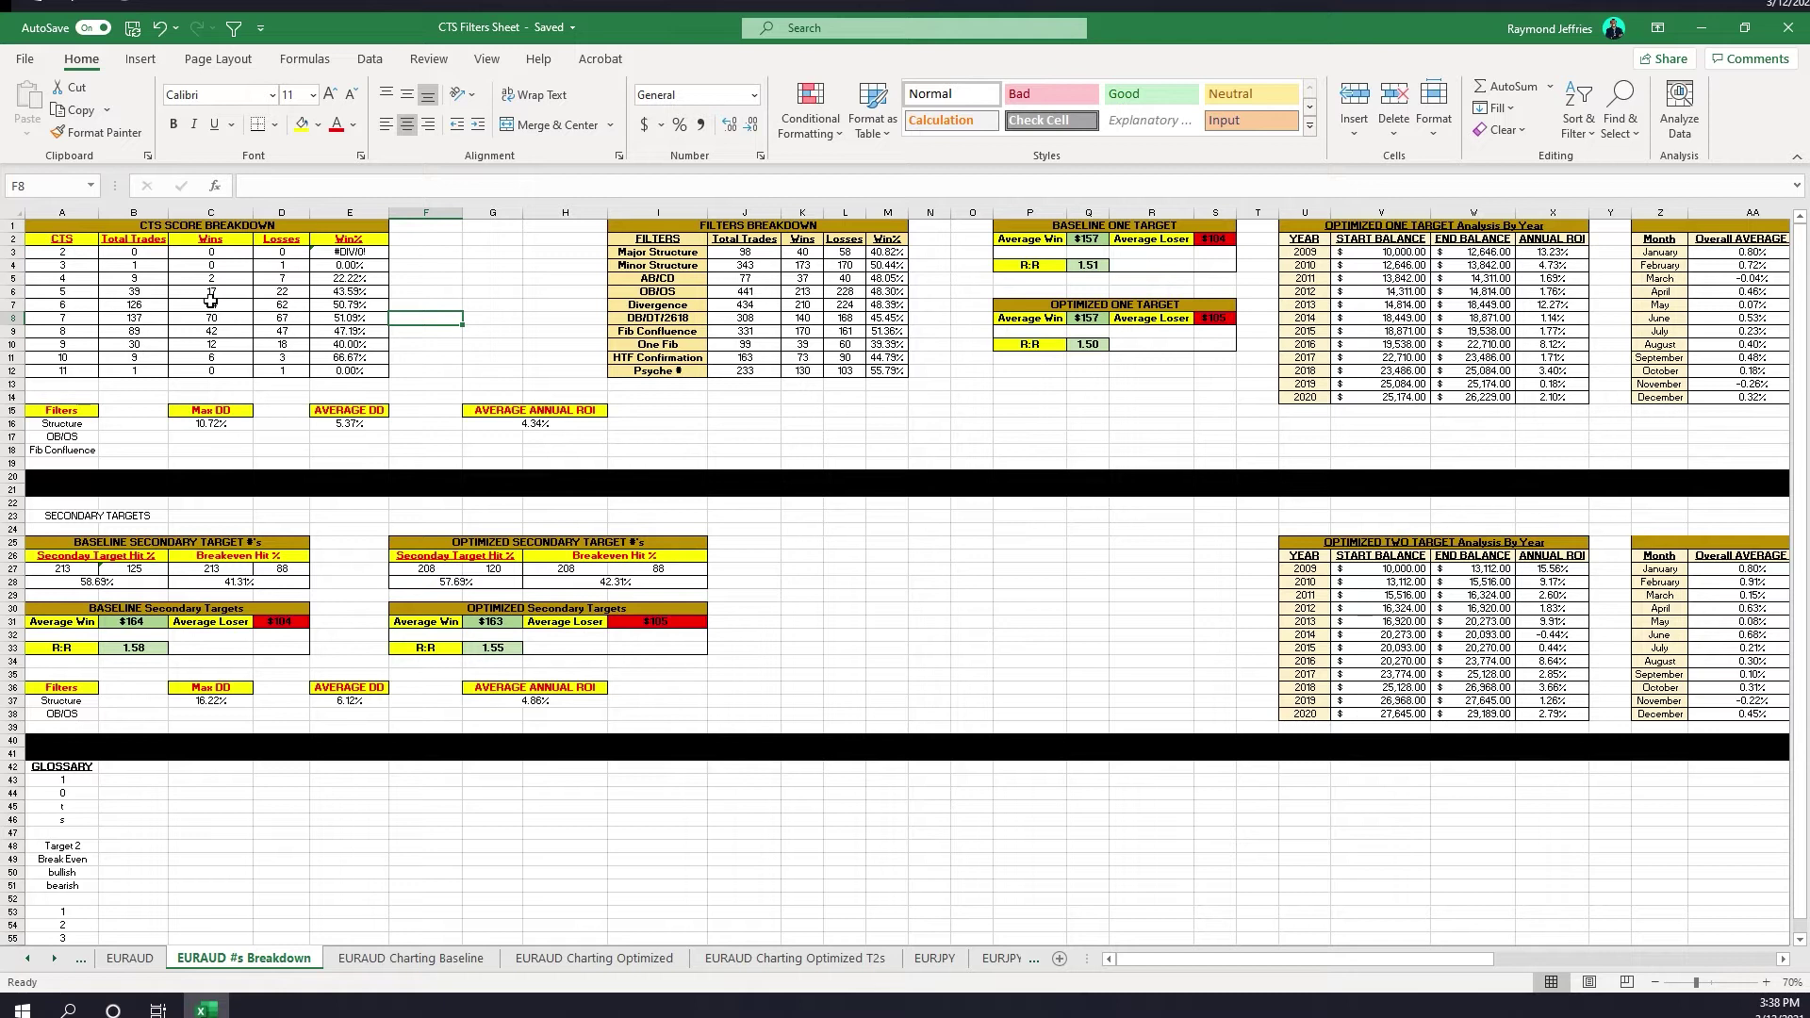
# Review the EURAUD filters breakdown for Minor Structure, Fib Confluence, One Fib and Psyche #.
pyautogui.click(769, 279)
pyautogui.moveTo(761, 265); pyautogui.dragTo(851, 264)
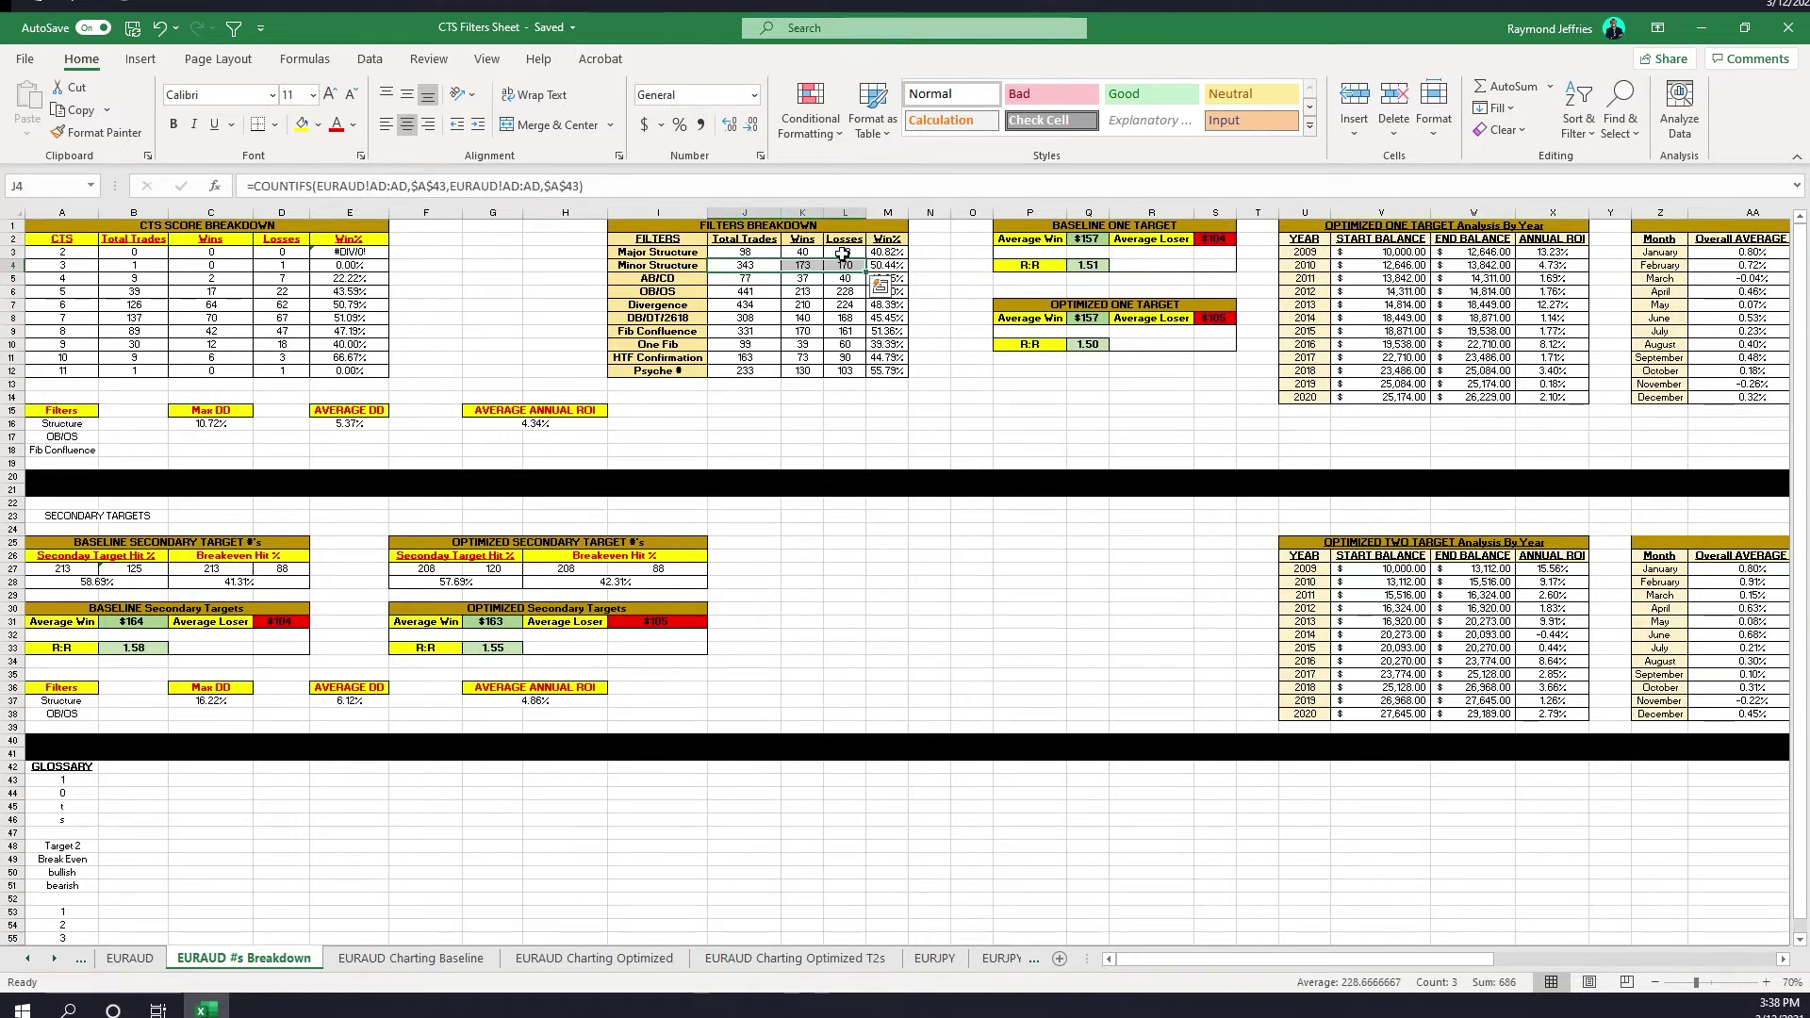
pyautogui.click(890, 332)
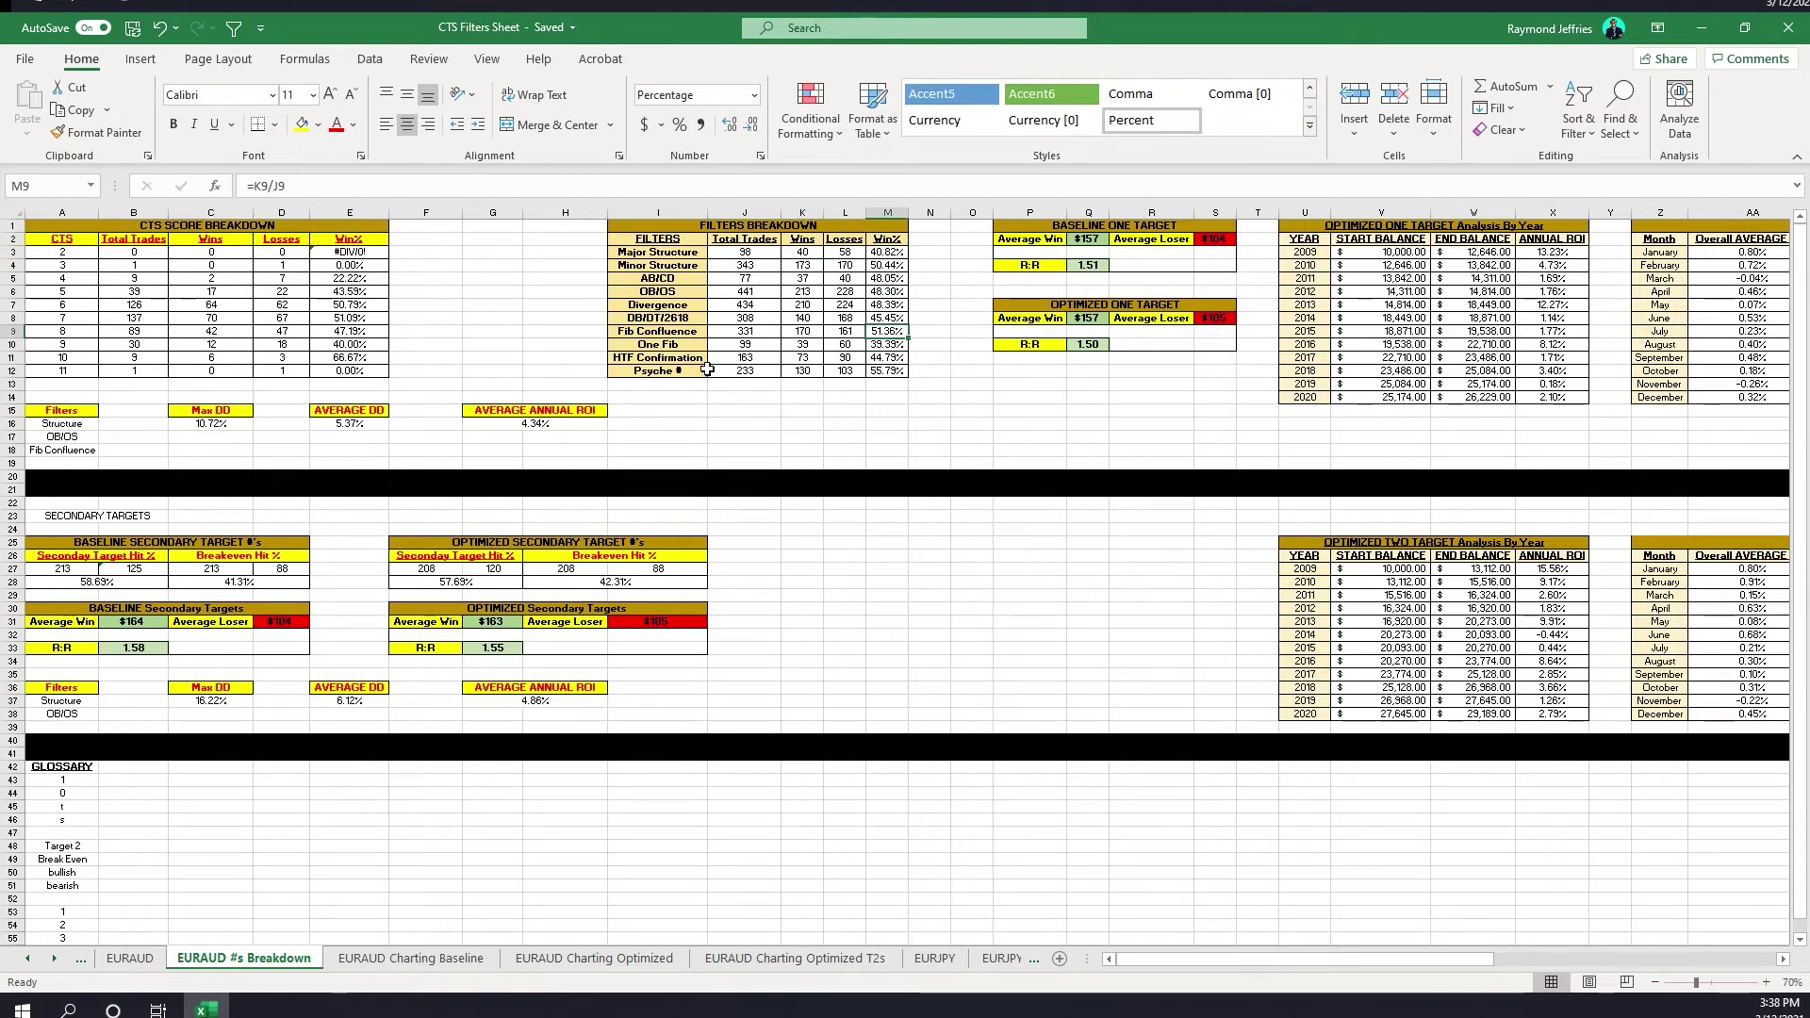
pyautogui.moveTo(660, 331); pyautogui.dragTo(812, 343)
pyautogui.click(803, 344)
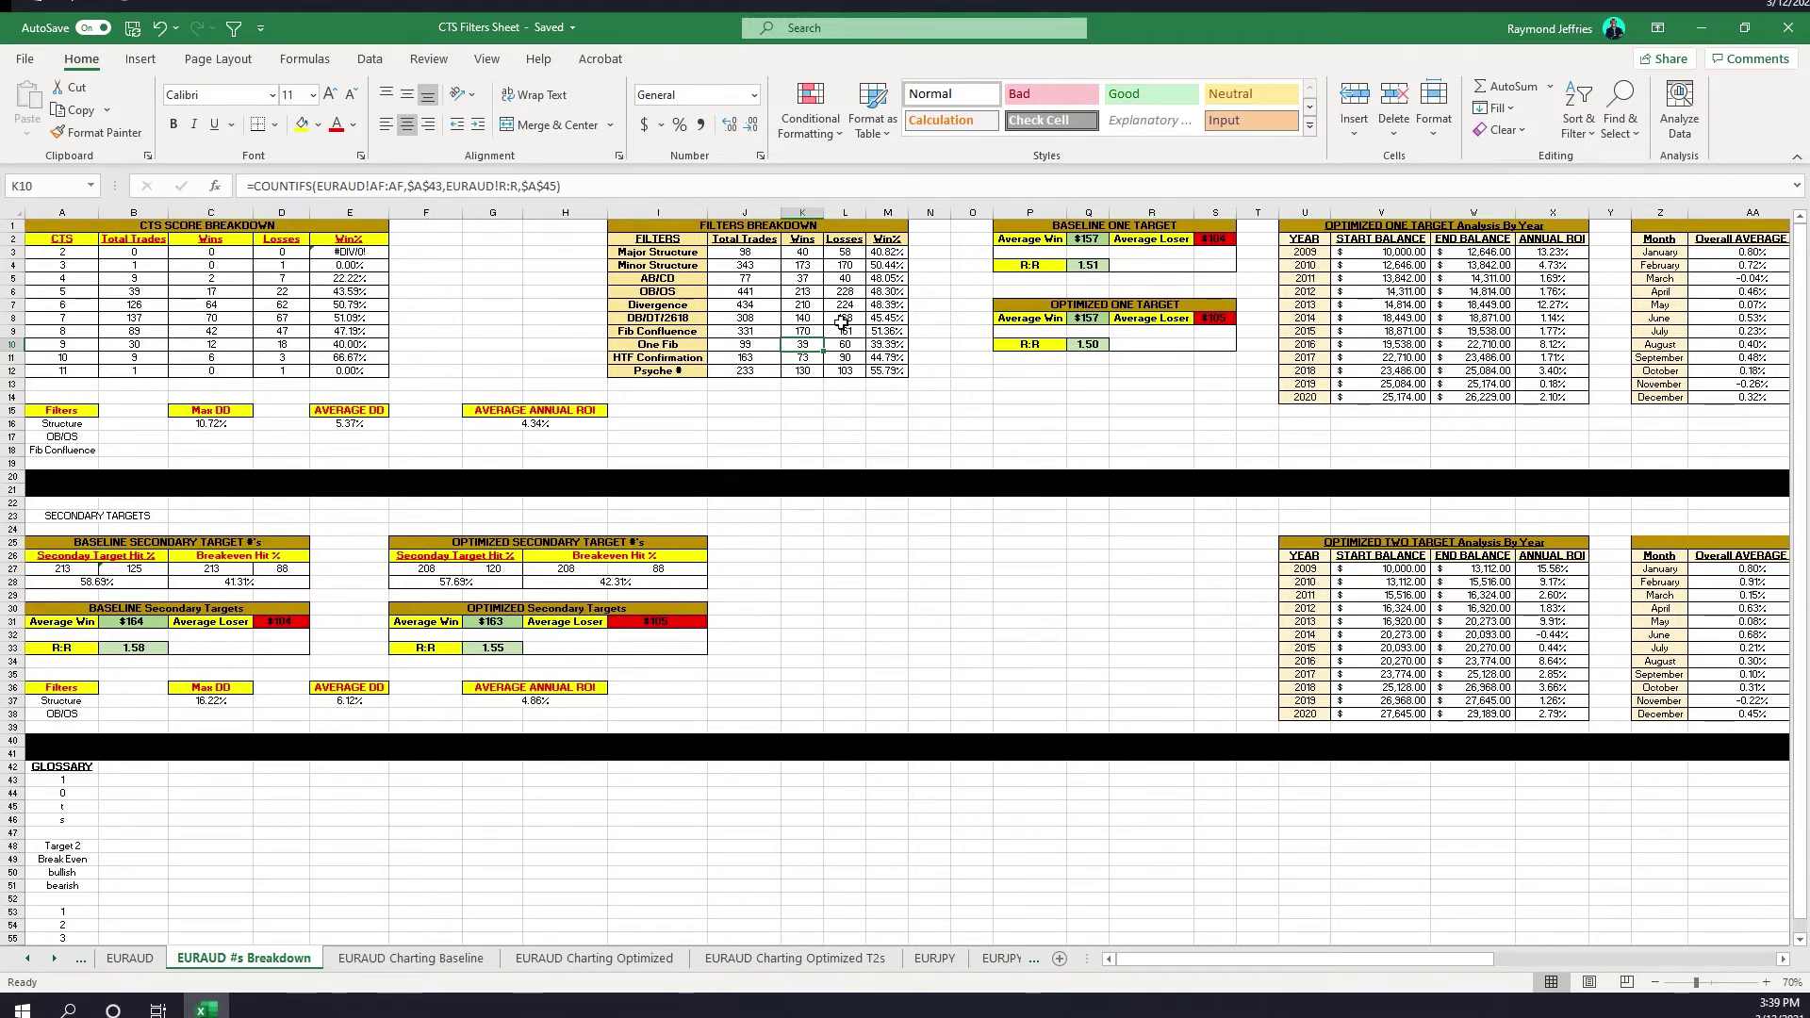
pyautogui.moveTo(660, 372); pyautogui.dragTo(878, 373)
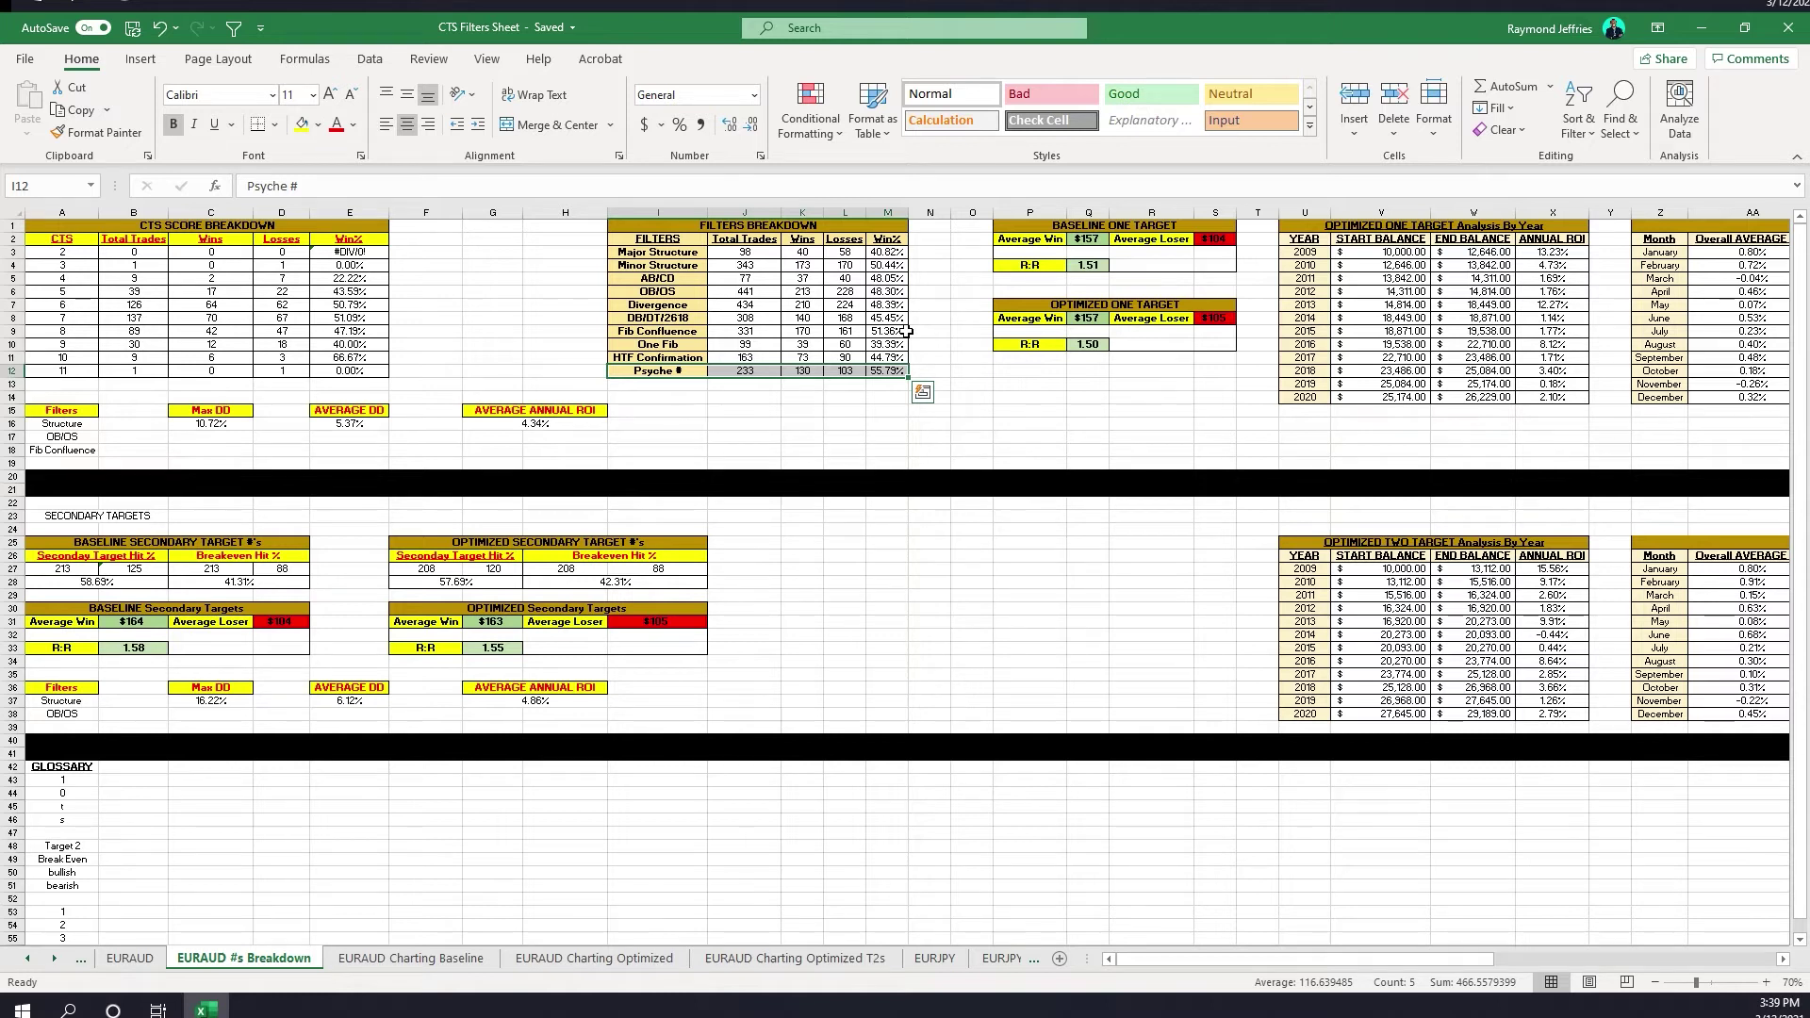
# Compare the Baseline One Target and Optimized One Target figures for average win, average loser and R:R.
pyautogui.click(1052, 230)
pyautogui.moveTo(1053, 230)
pyautogui.mouseDown()
pyautogui.moveTo(1054, 259)
pyautogui.moveTo(1065, 230)
pyautogui.mouseUp()
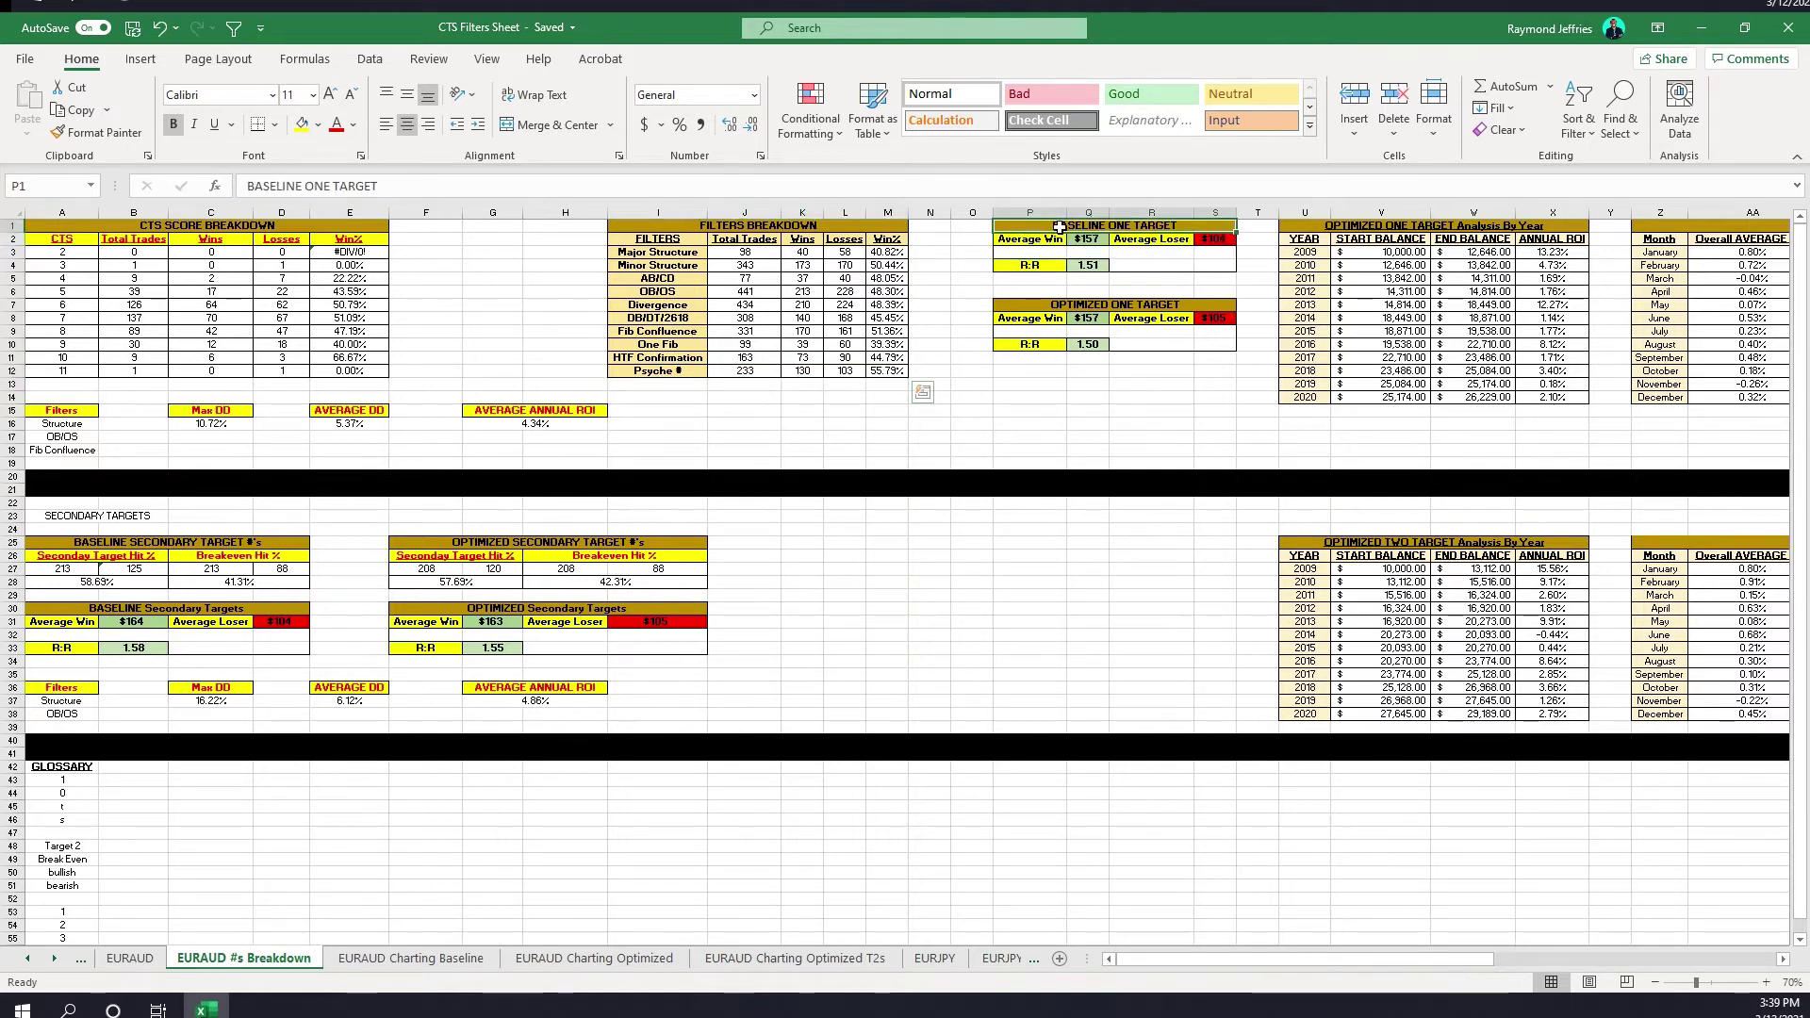
pyautogui.click(1093, 266)
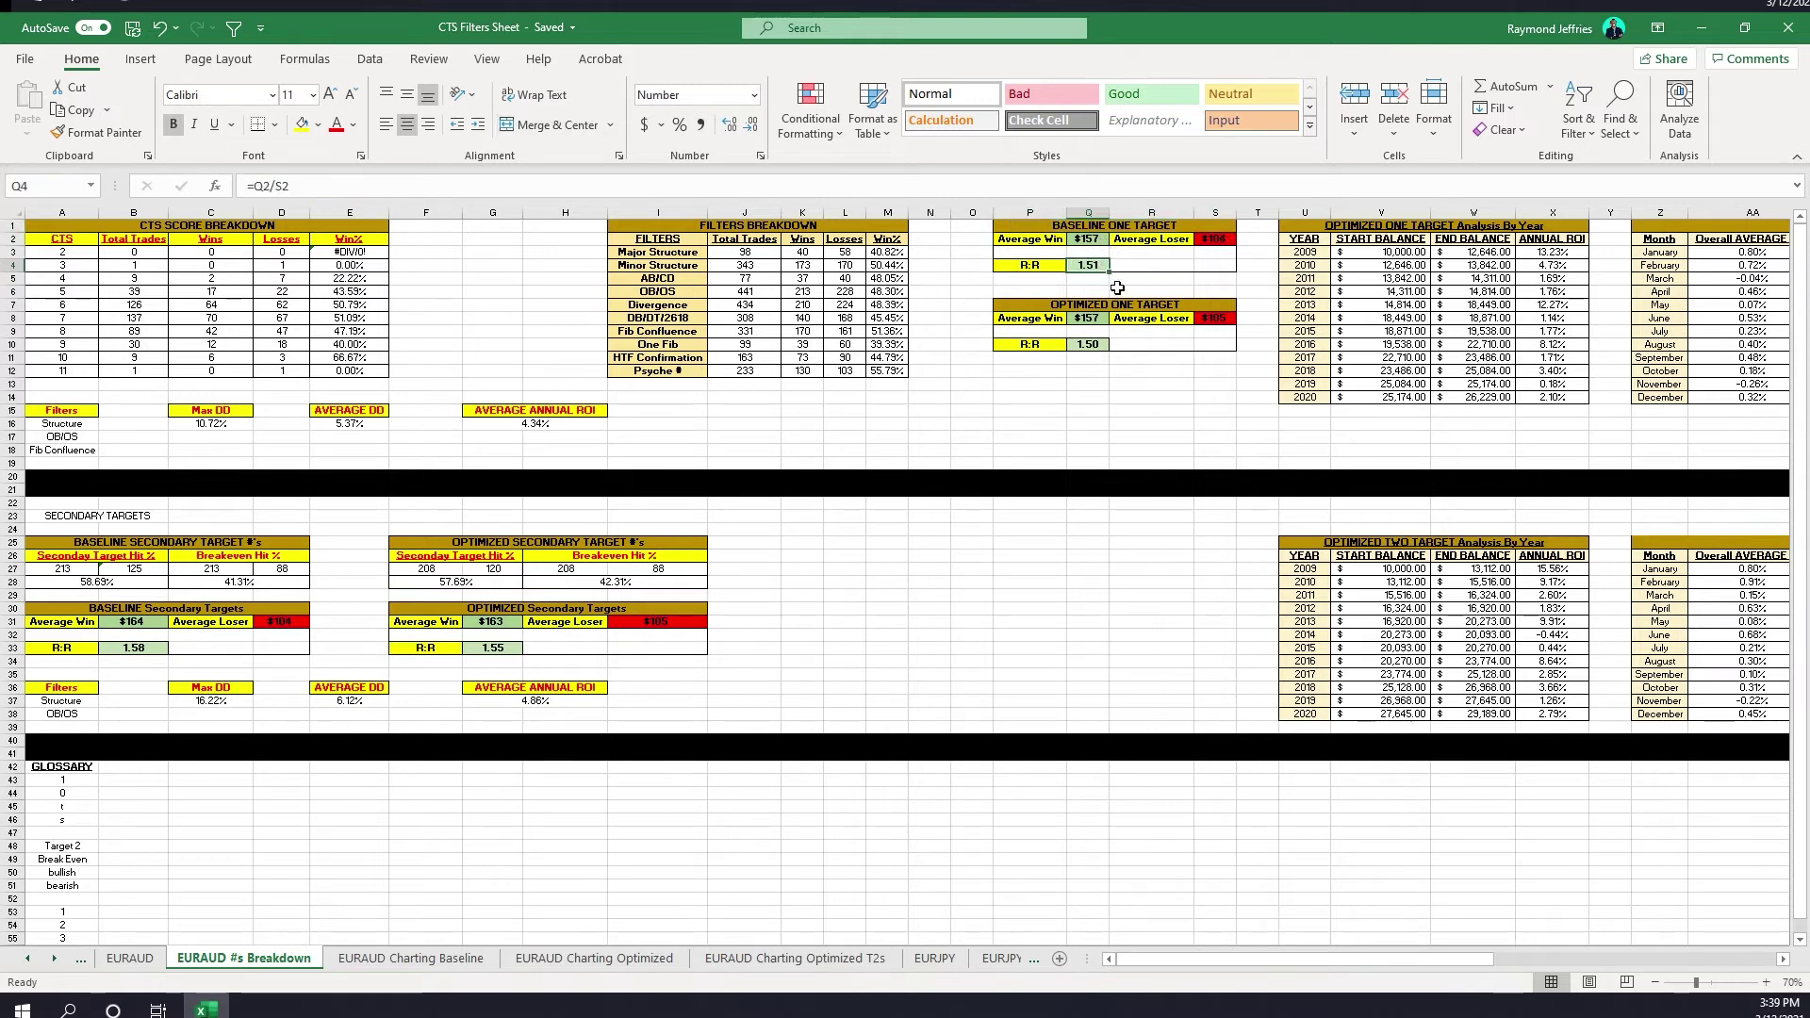
pyautogui.click(1089, 355)
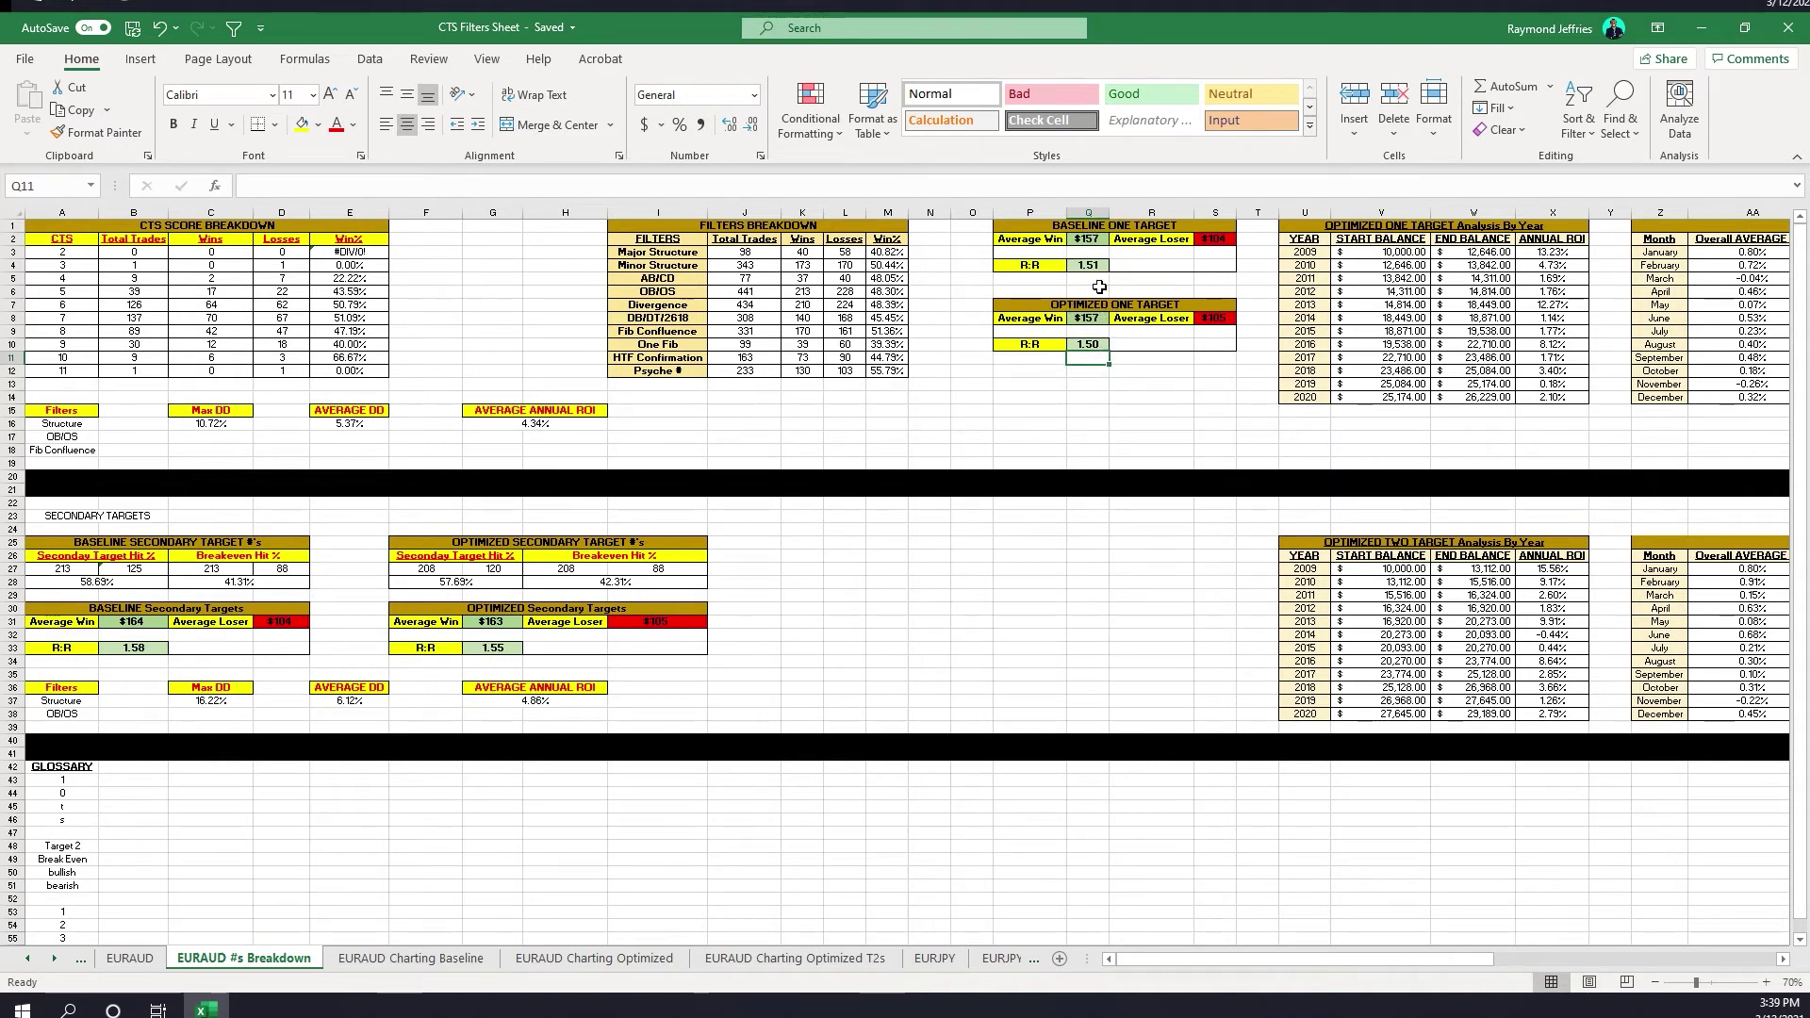
pyautogui.click(1200, 318)
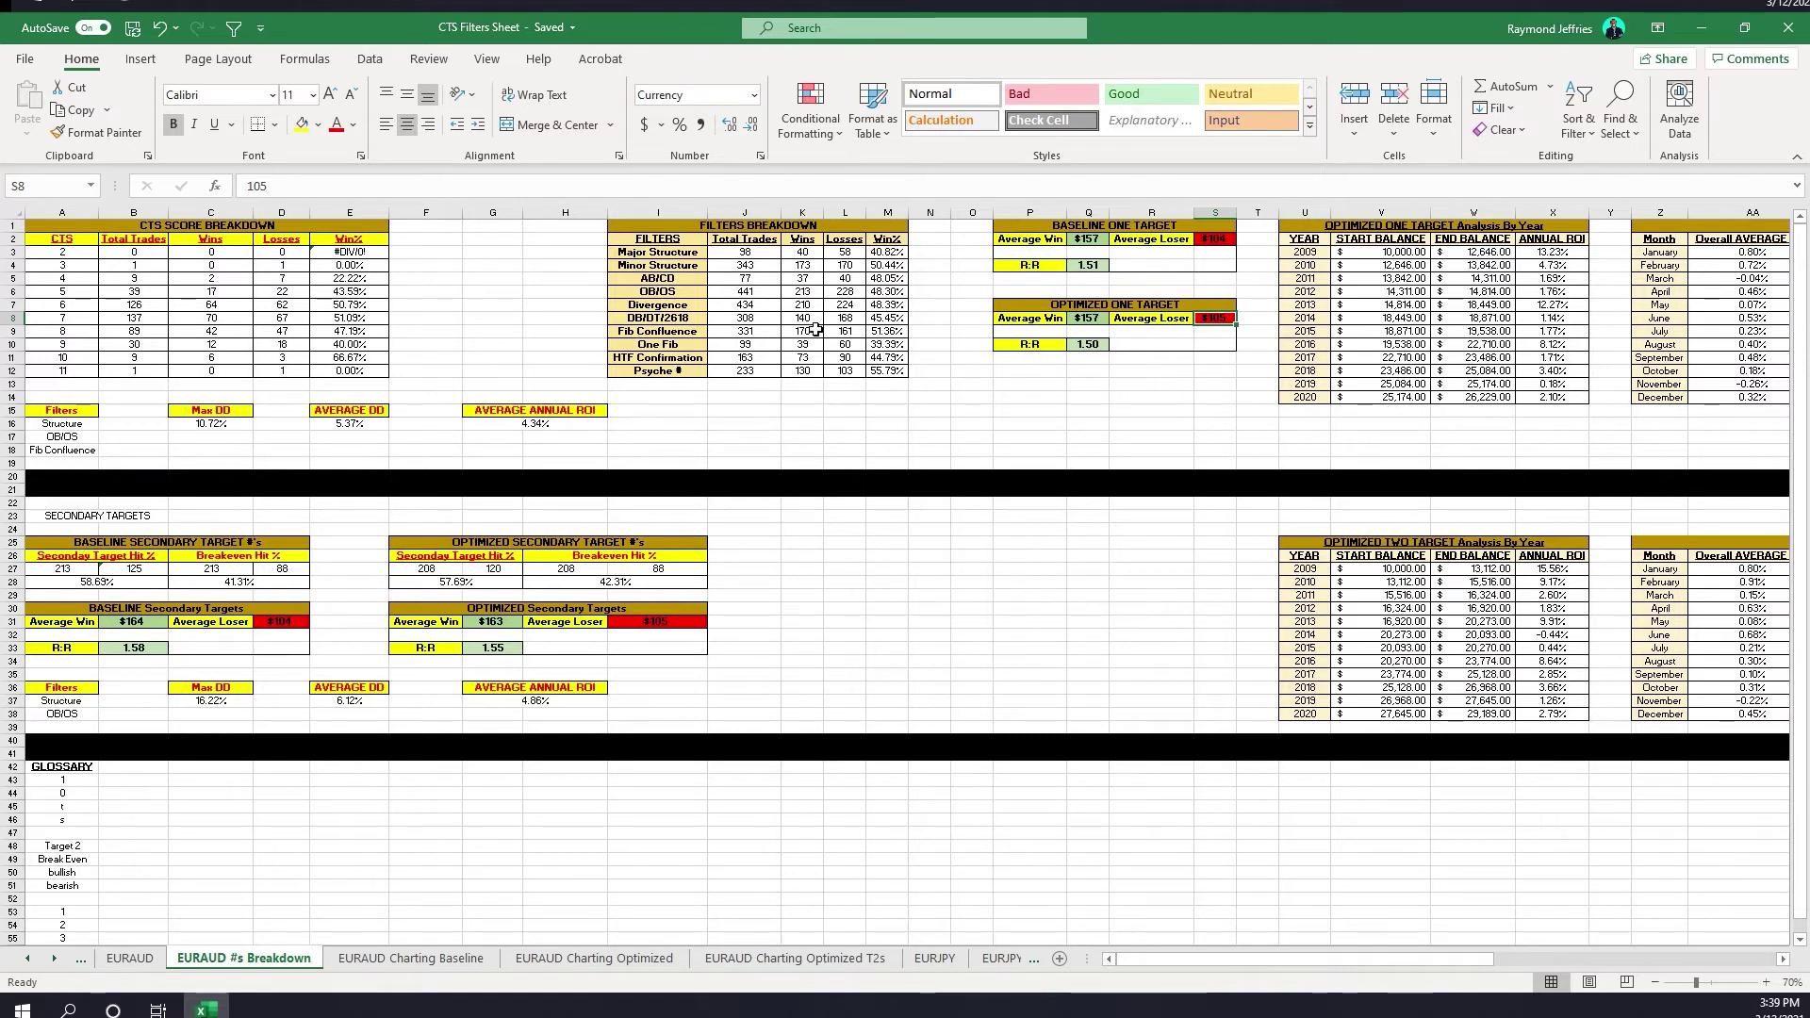
# Inspect the secondary target hit counts in the Baseline and Optimized Secondary Target #'s tables.
pyautogui.click(85, 542)
pyautogui.click(75, 570)
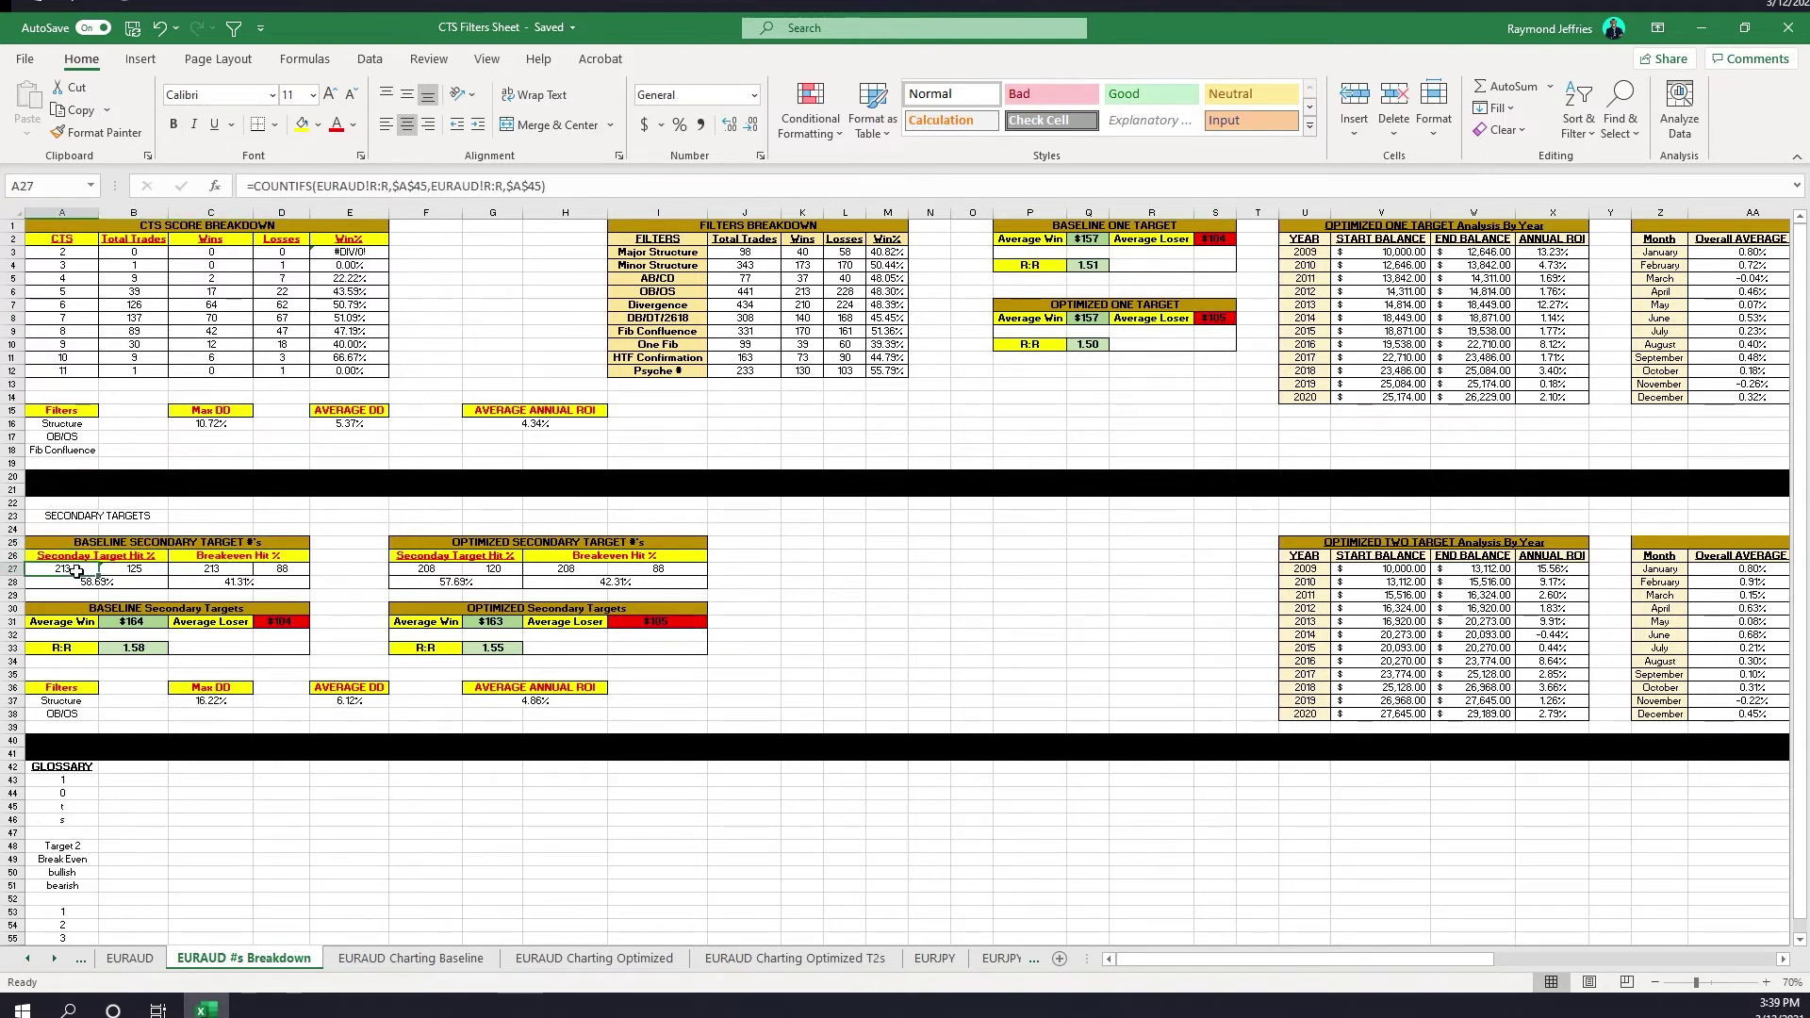
pyautogui.click(118, 568)
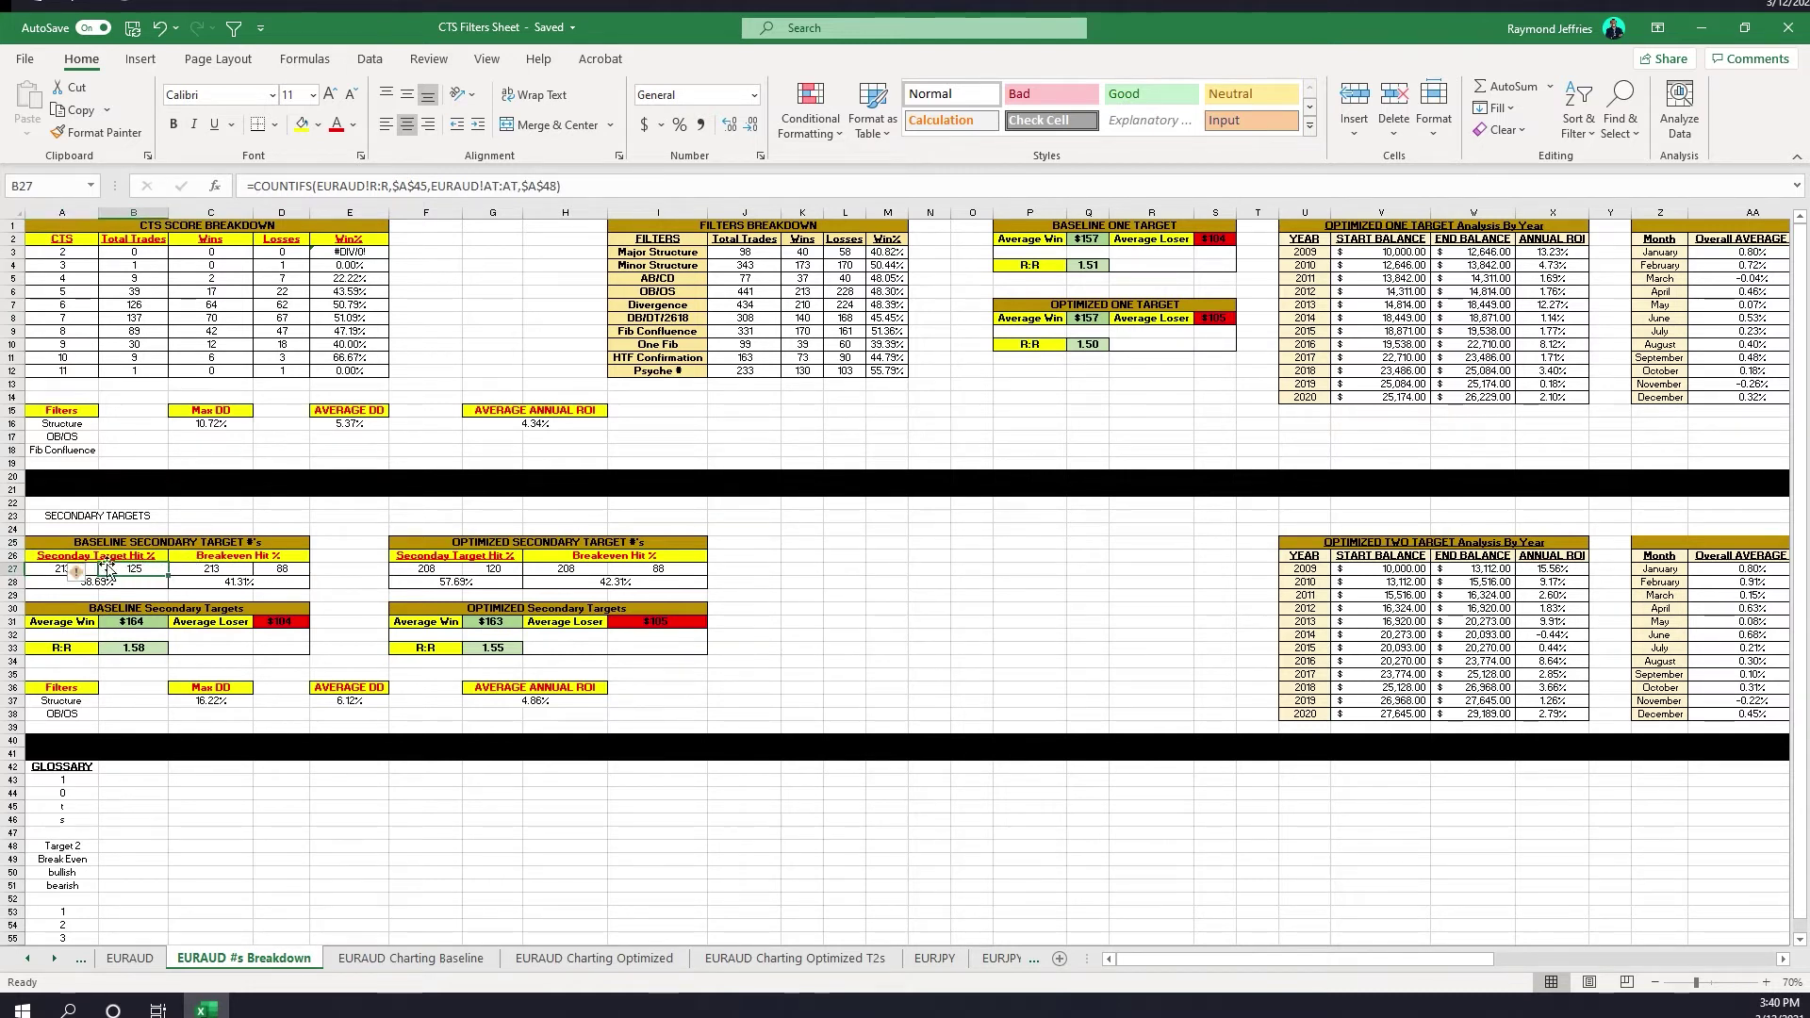
pyautogui.click(469, 544)
pyautogui.click(432, 571)
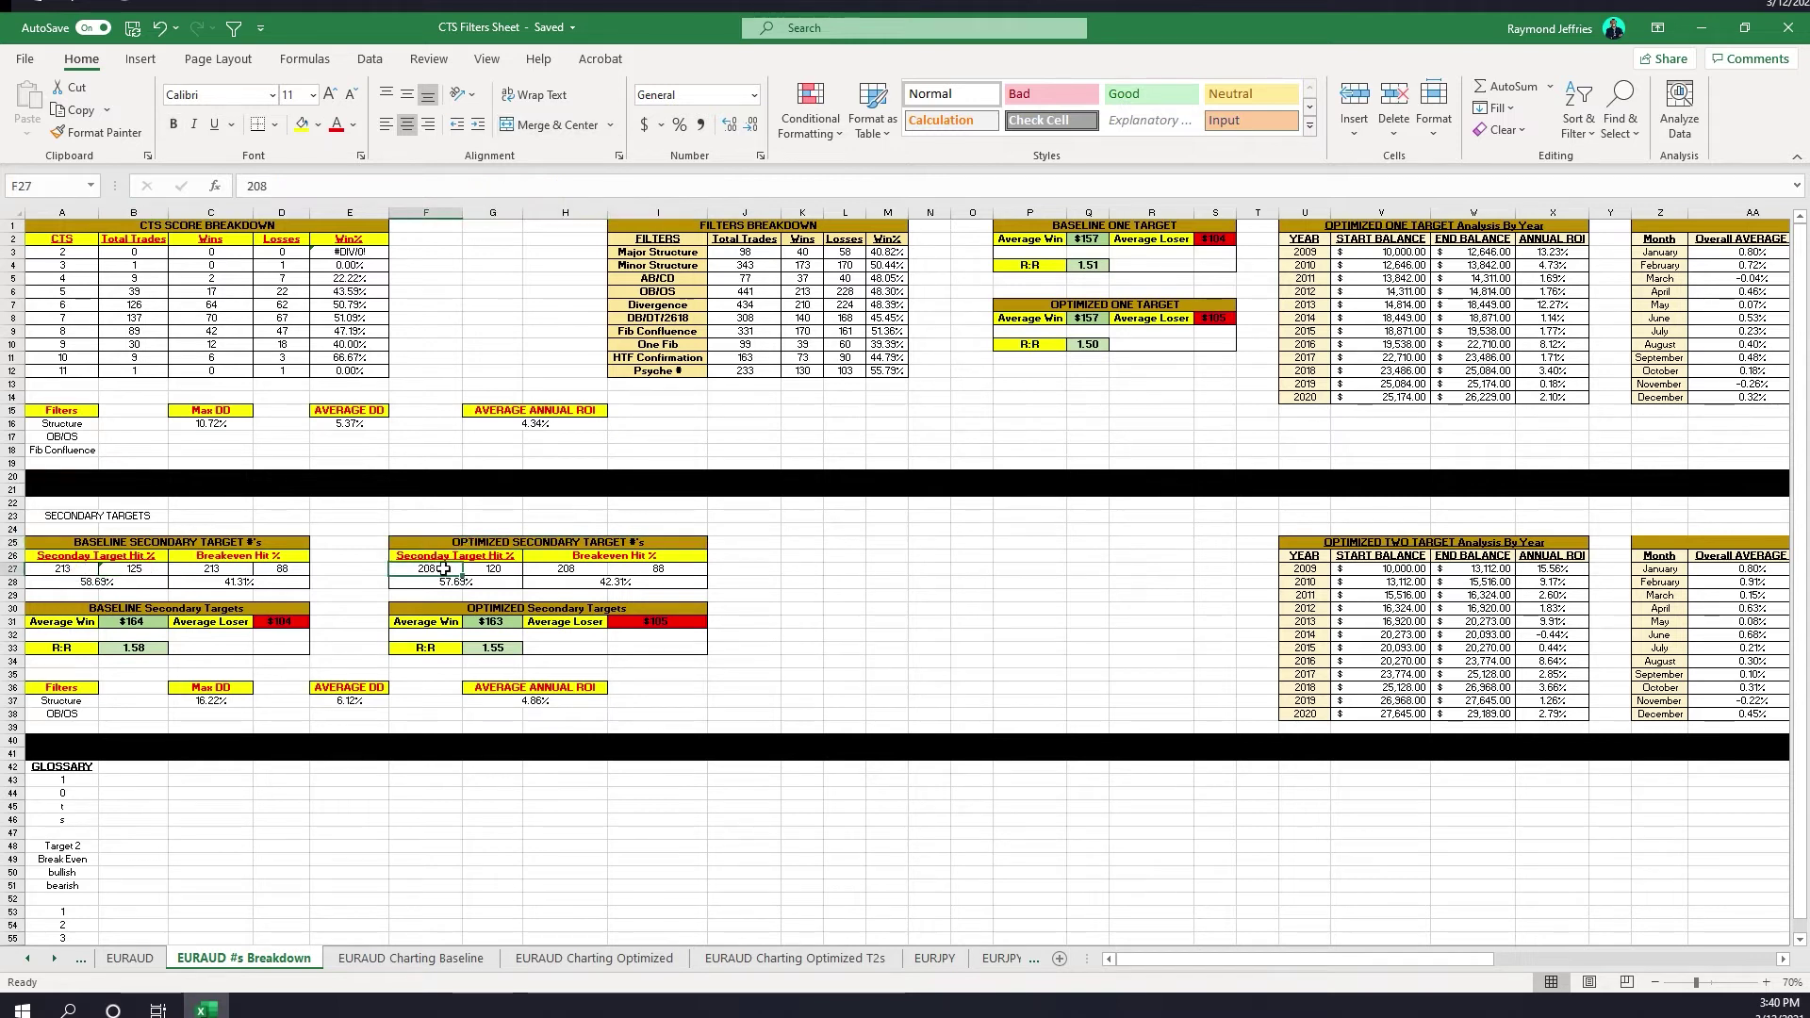
pyautogui.click(483, 570)
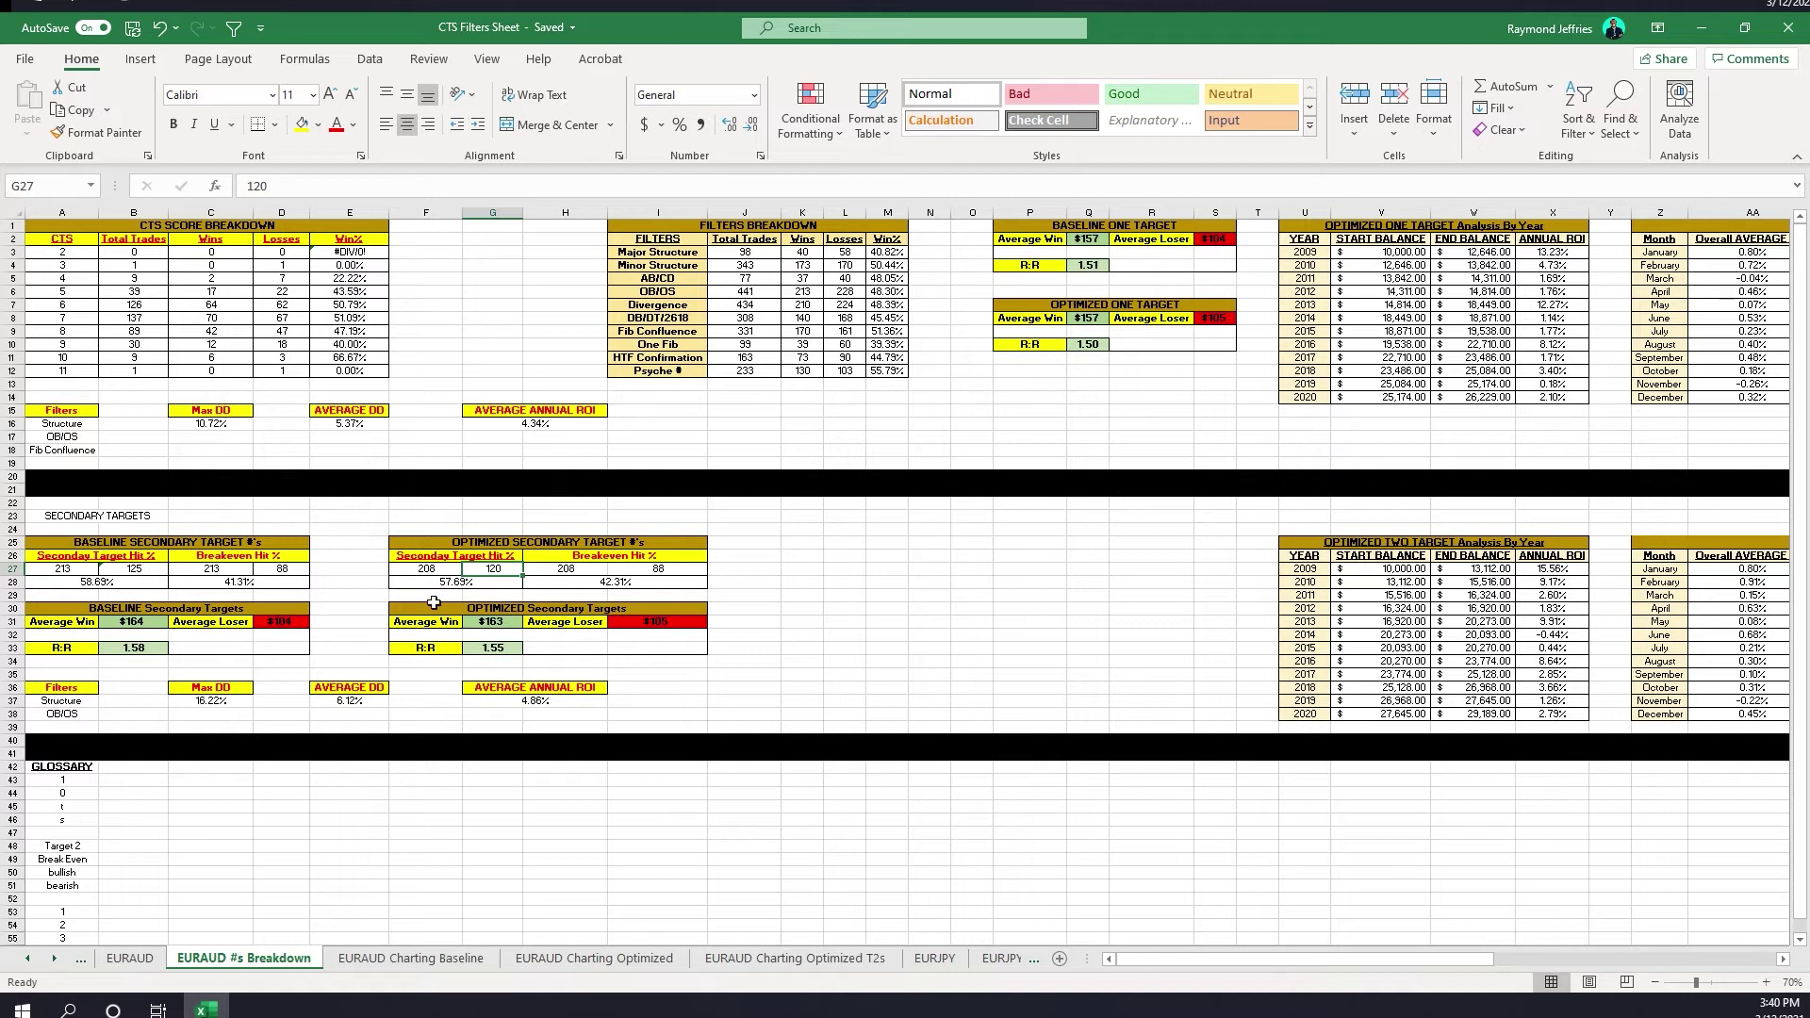
# Compare the average win and average loser of Optimized Secondary Targets with the Optimized One Target average win.
pyautogui.click(482, 607)
pyautogui.click(500, 622)
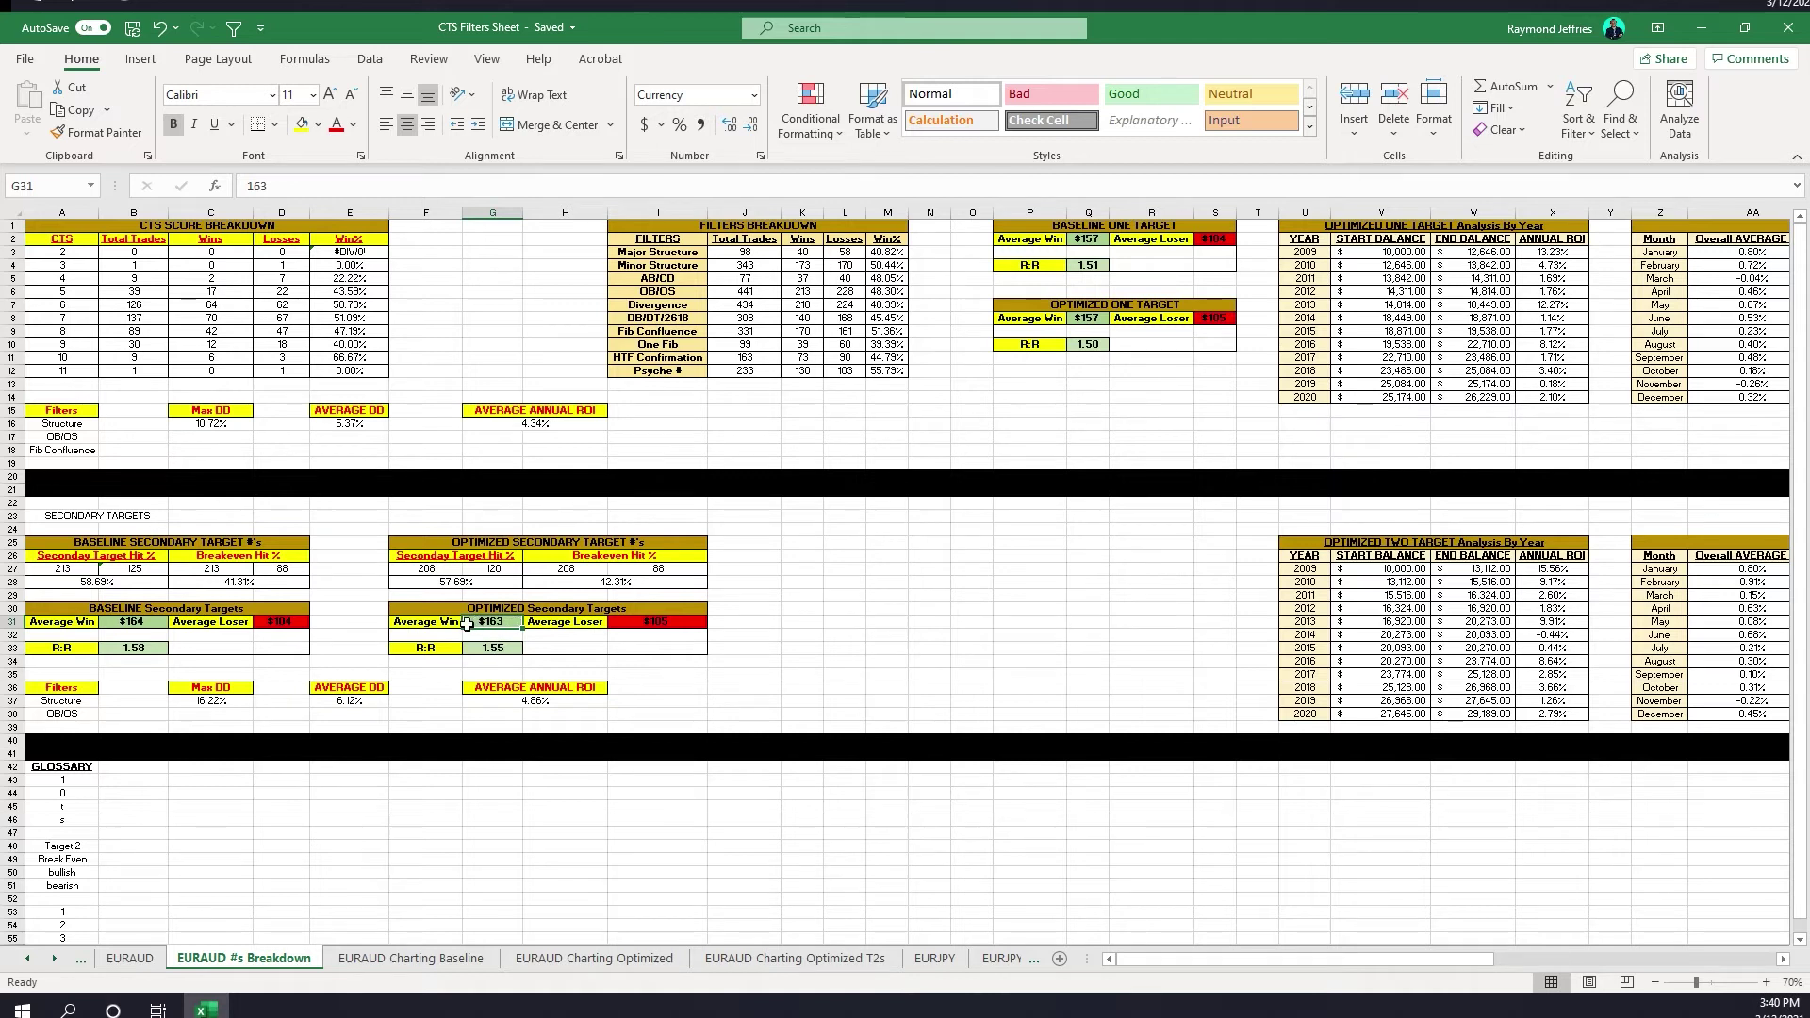
pyautogui.click(664, 622)
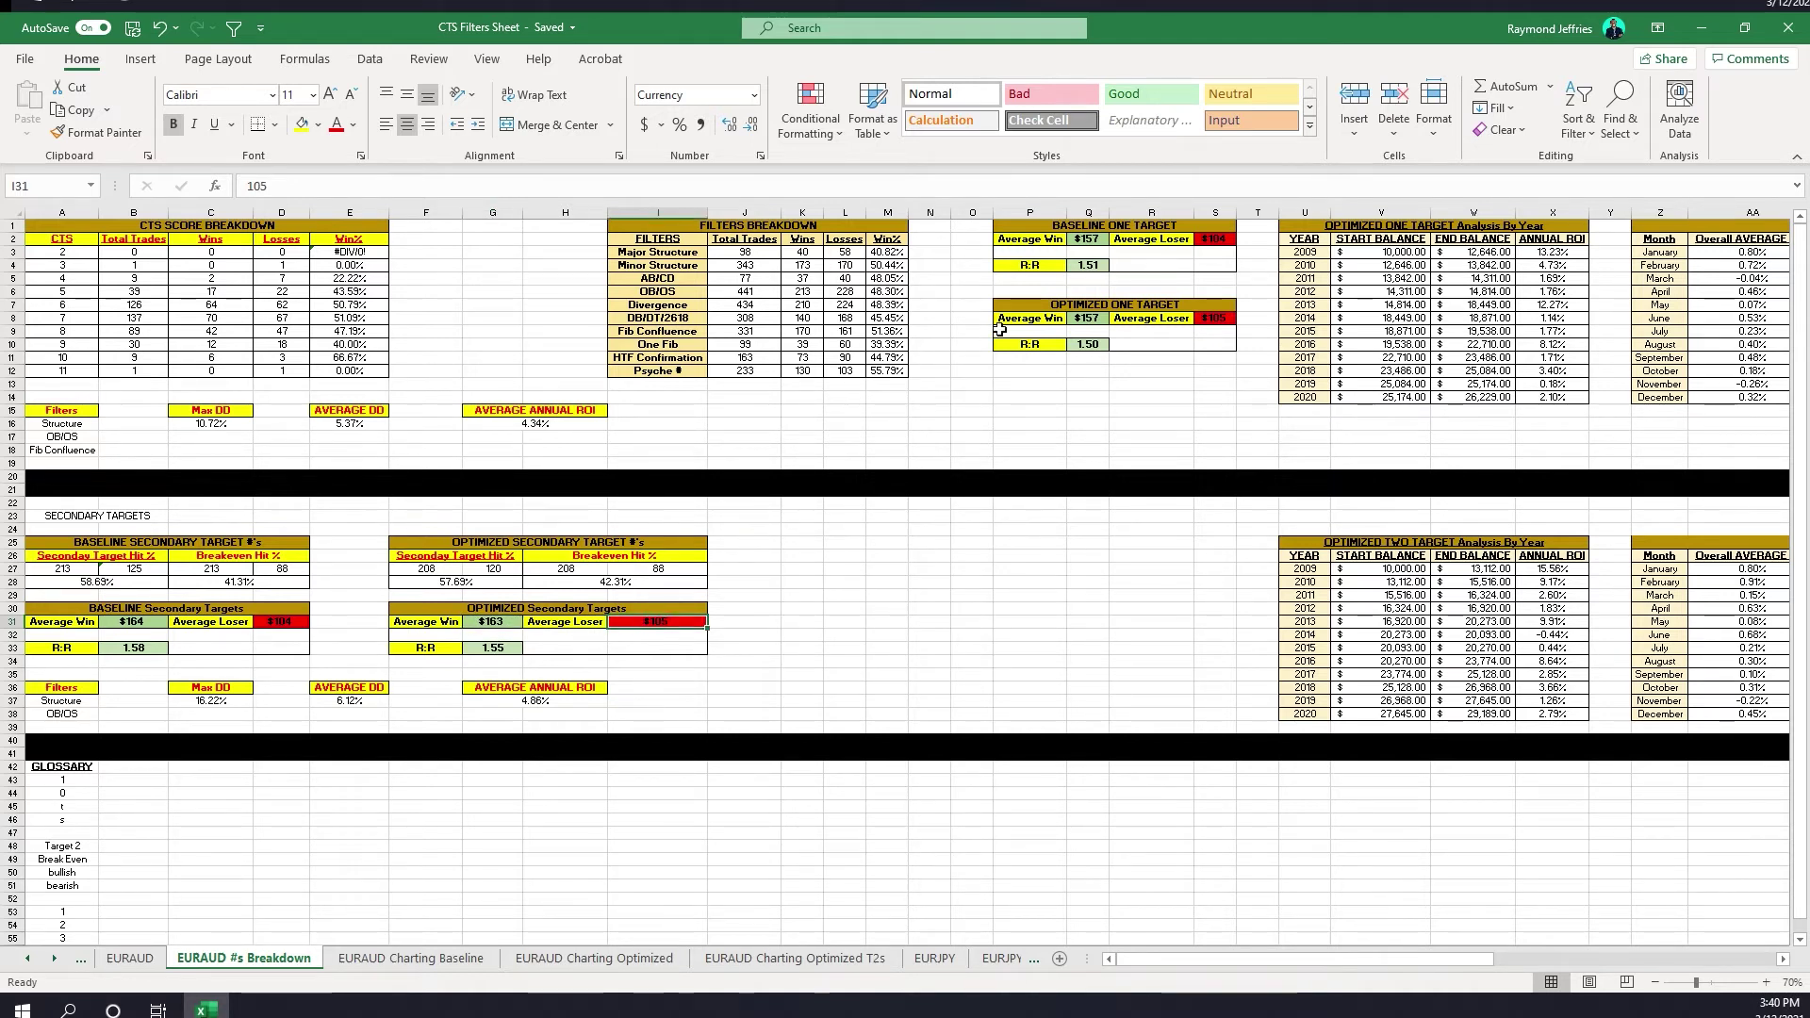
pyautogui.click(1087, 305)
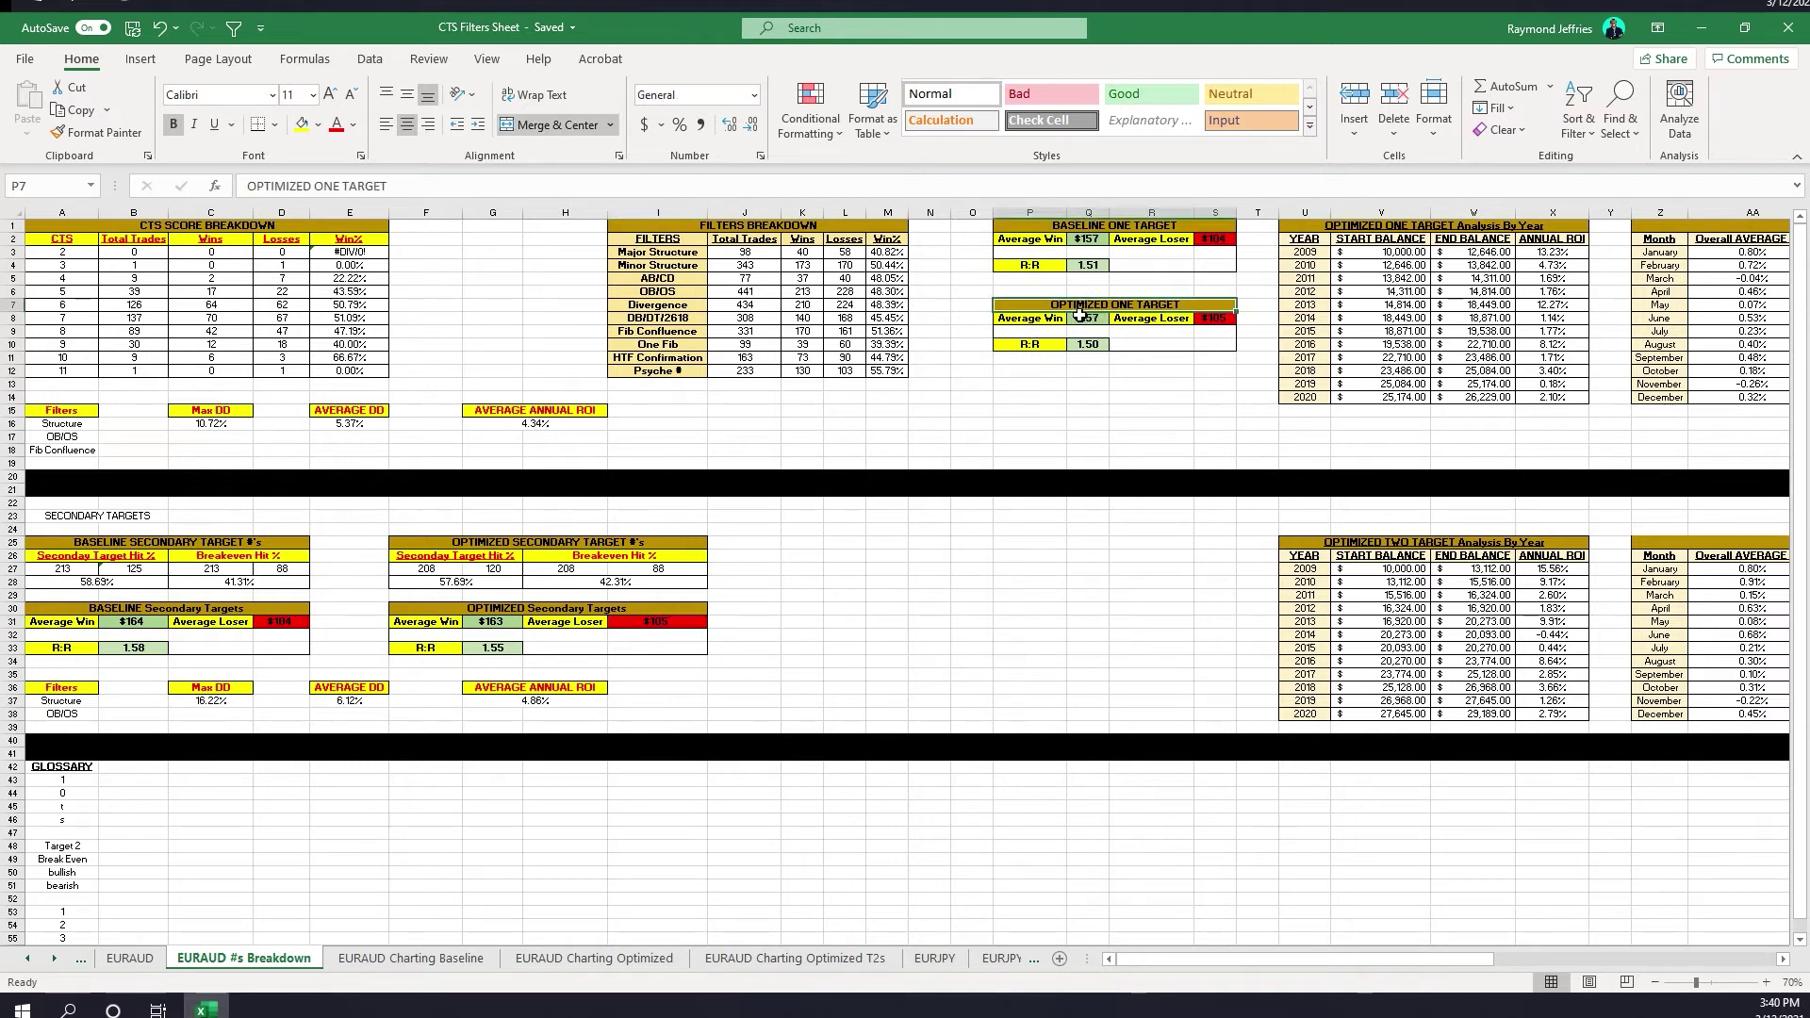
pyautogui.click(1088, 318)
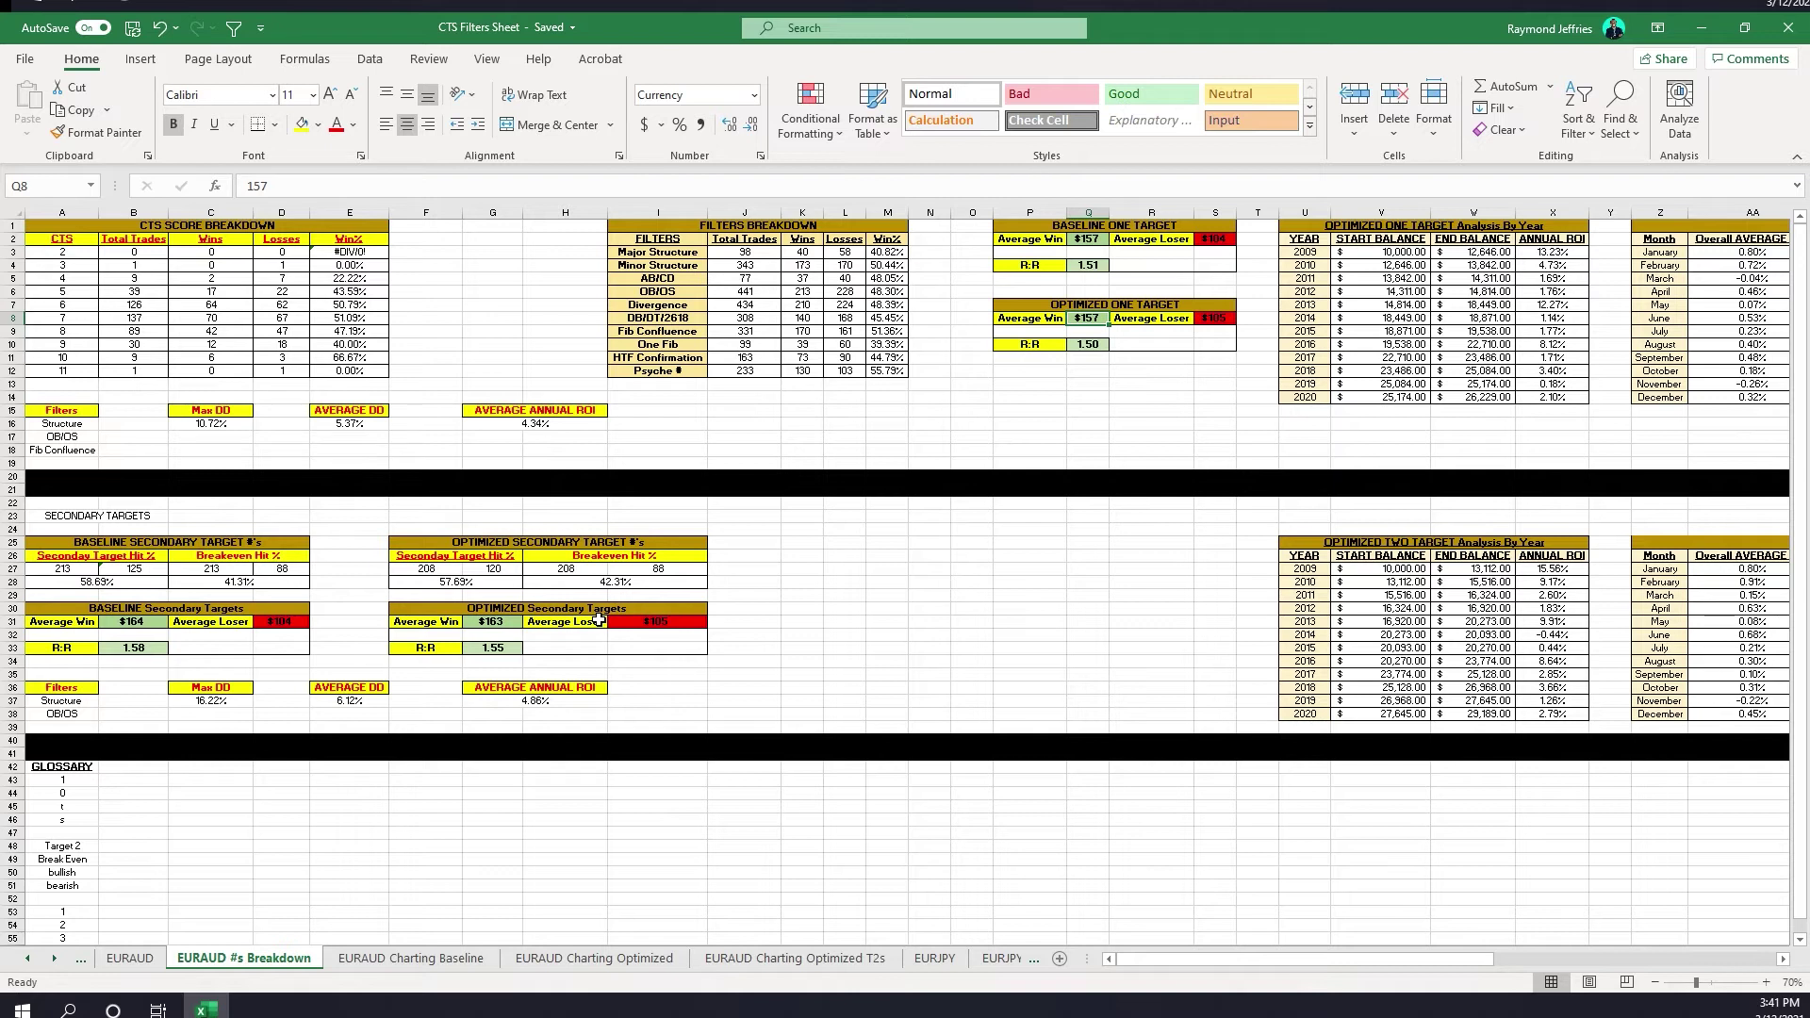
# Check the one-target Max DD and the secondary-target Average DD alongside the average annual ROI.
pyautogui.click(225, 426)
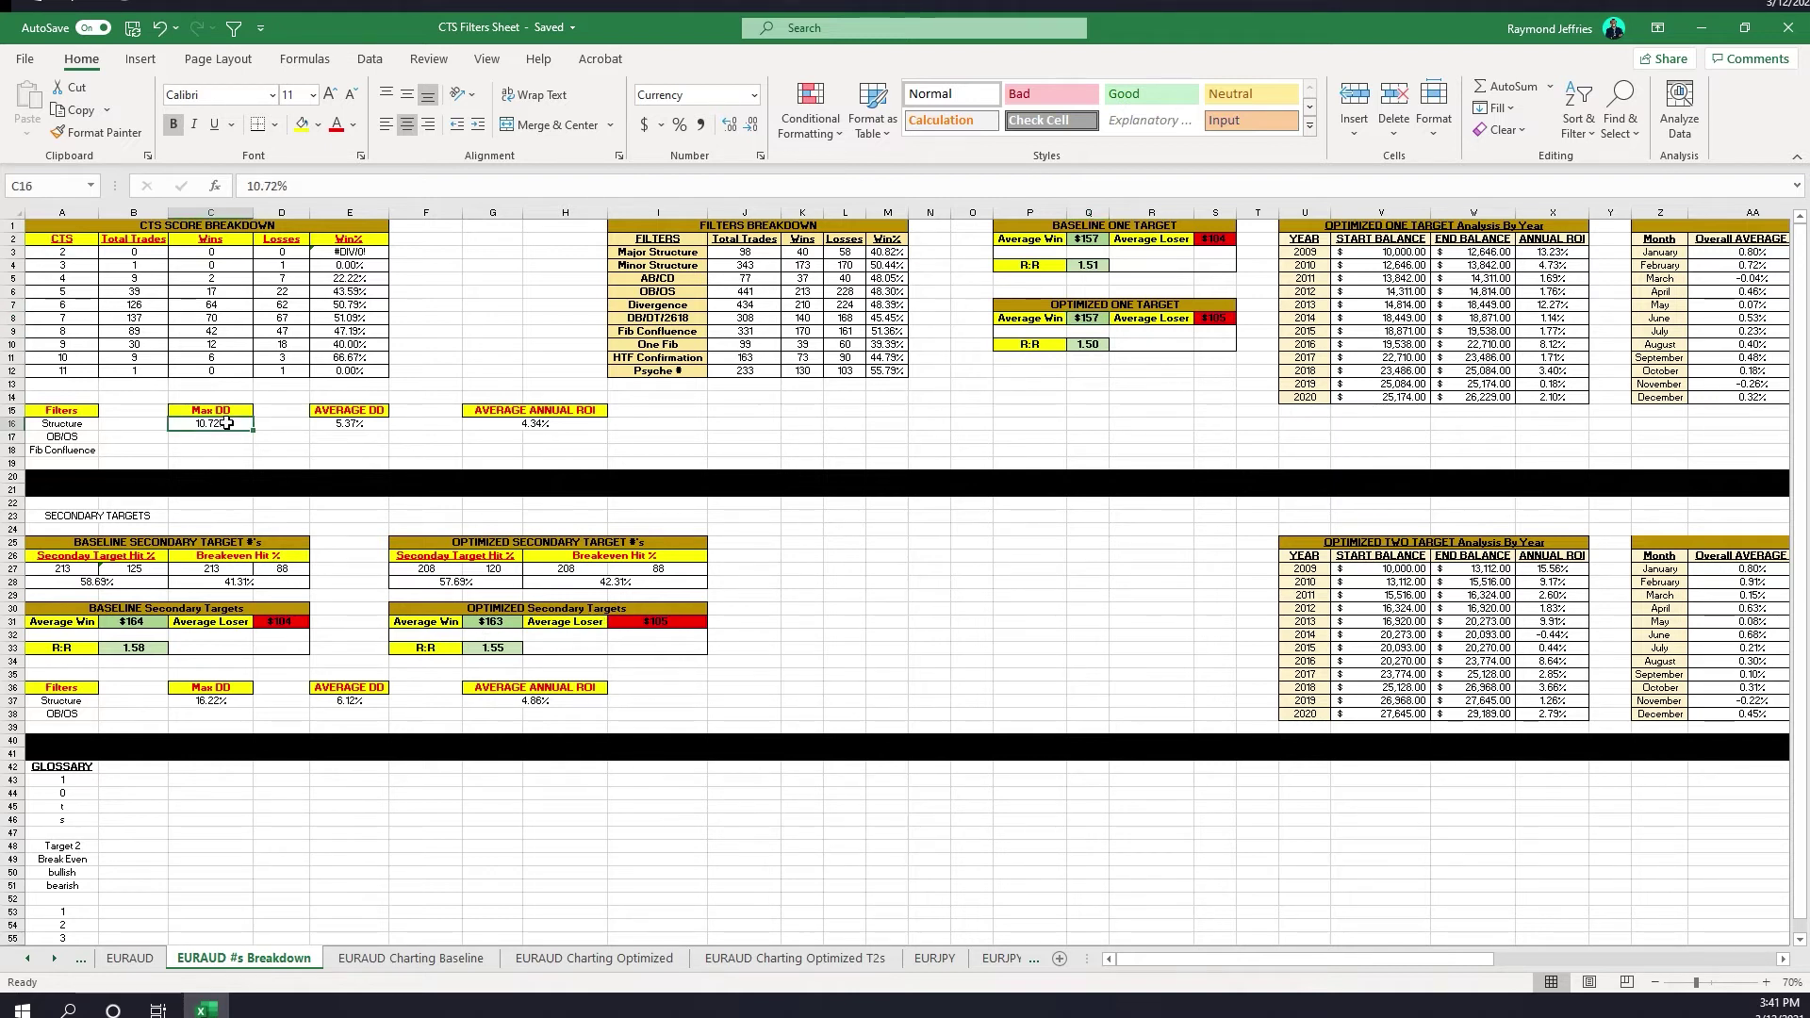
pyautogui.click(367, 706)
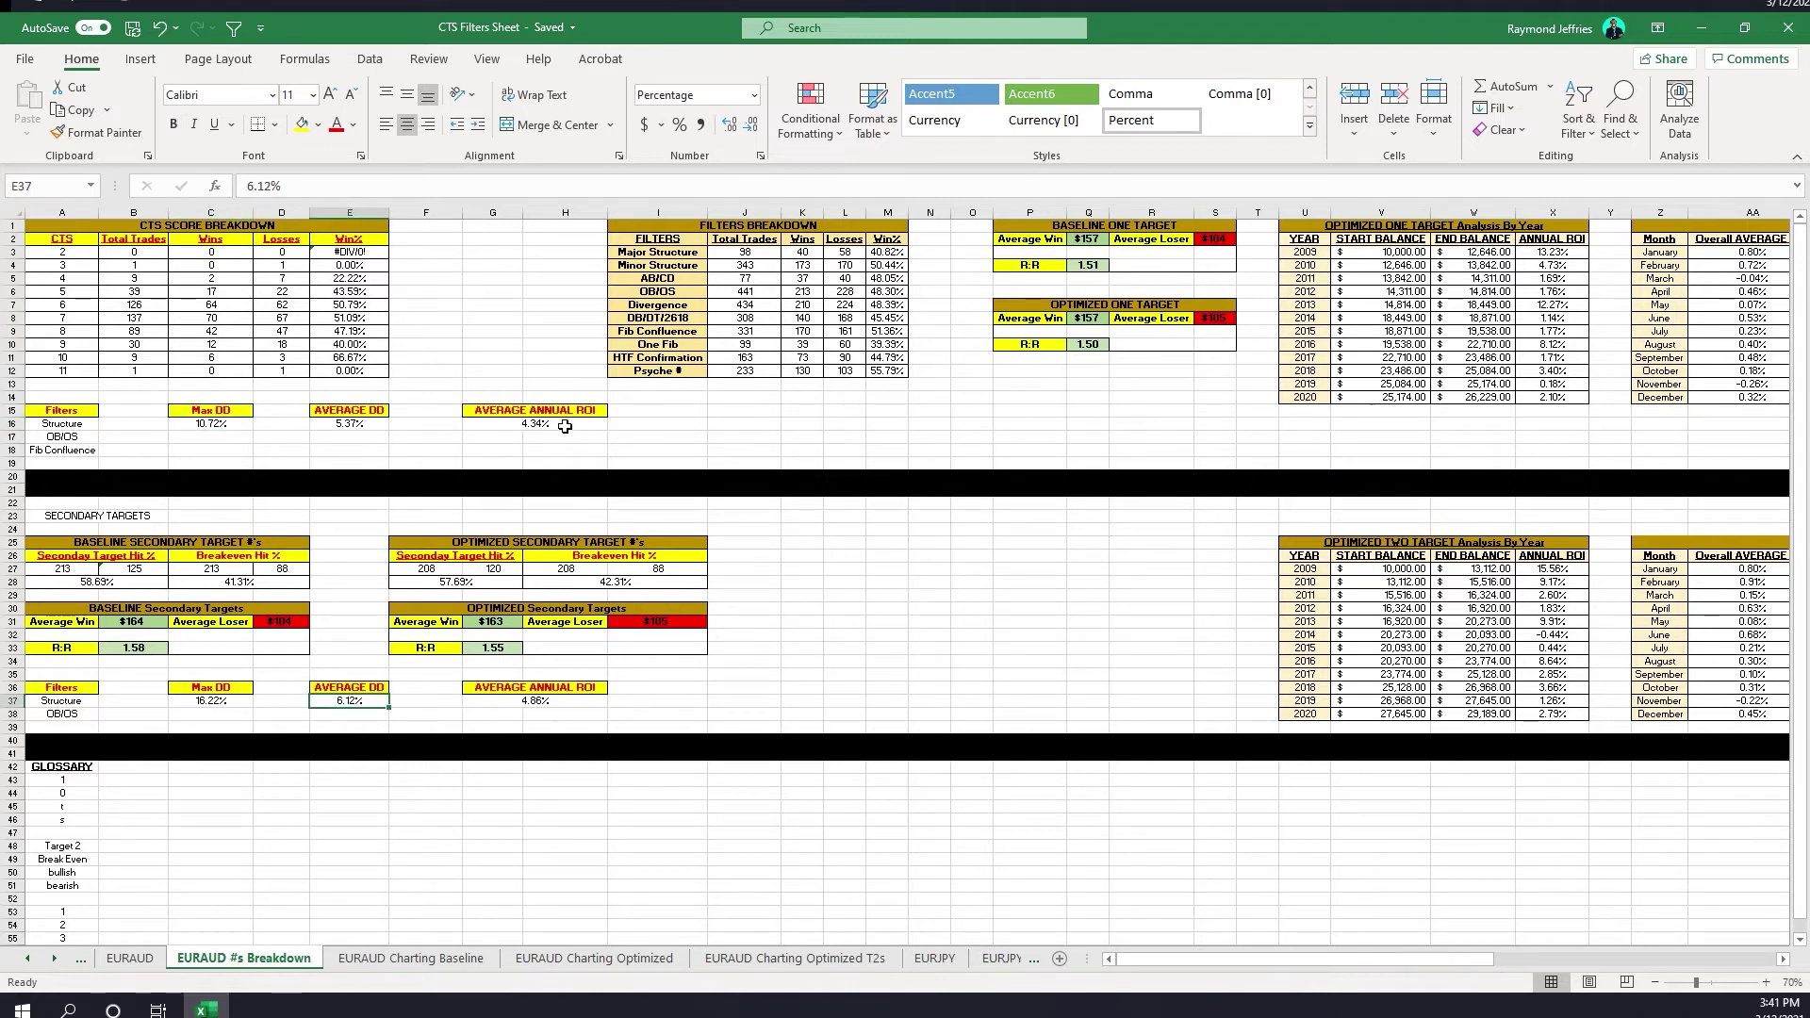
pyautogui.moveTo(1472, 961); pyautogui.dragTo(179, 353)
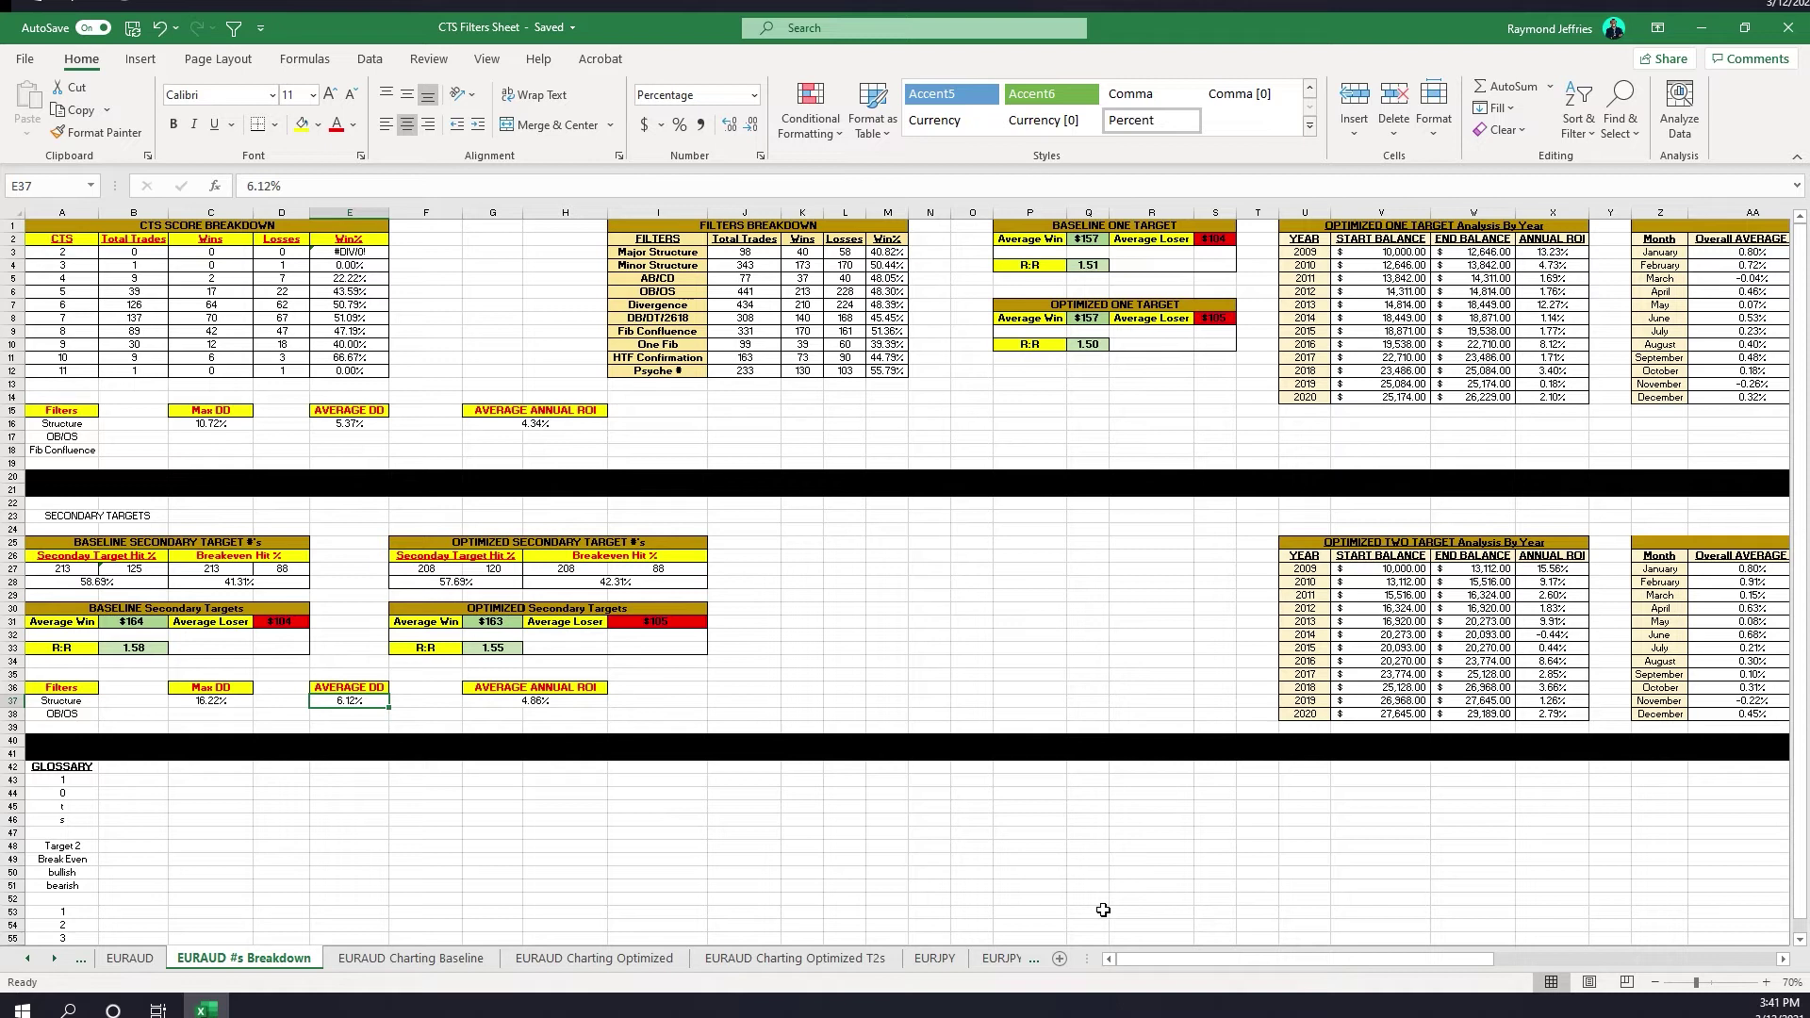
# In the one-target Analysis By Month, inspect January's overall, last 5 years and last 2 years averages against its 2009–2020 values.
pyautogui.moveTo(1210, 954); pyautogui.dragTo(1451, 926)
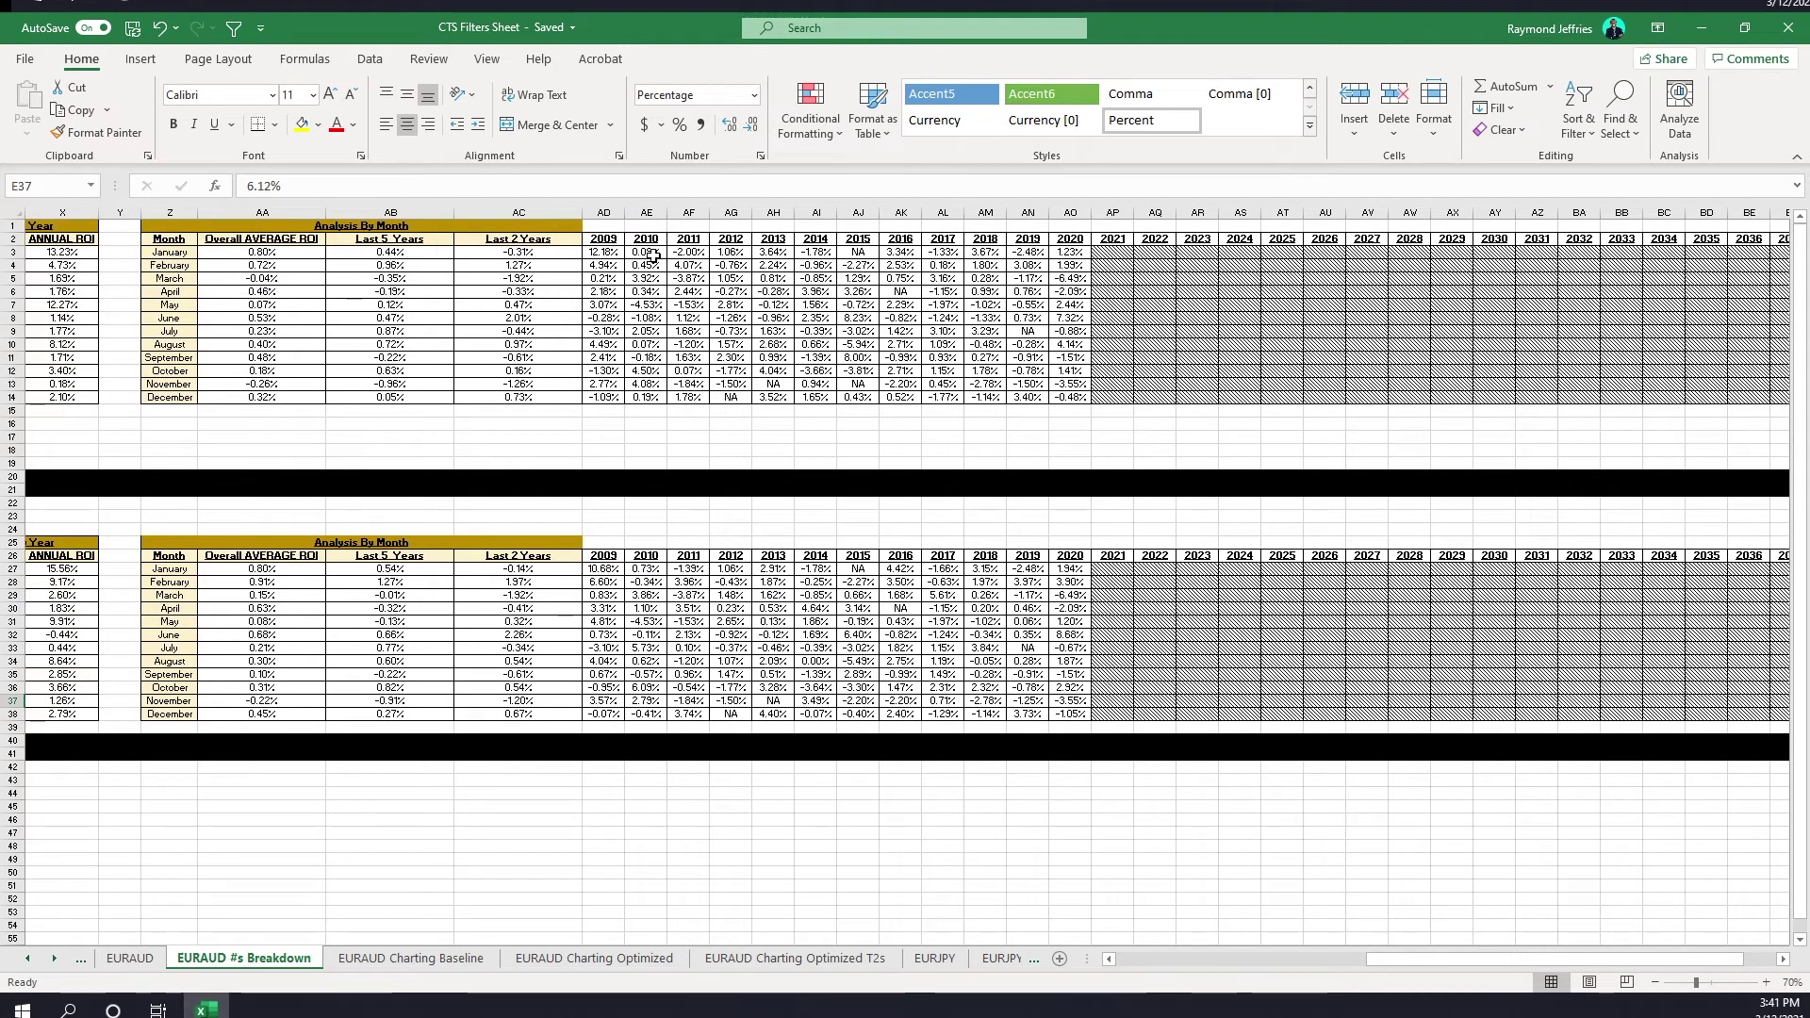
pyautogui.click(268, 253)
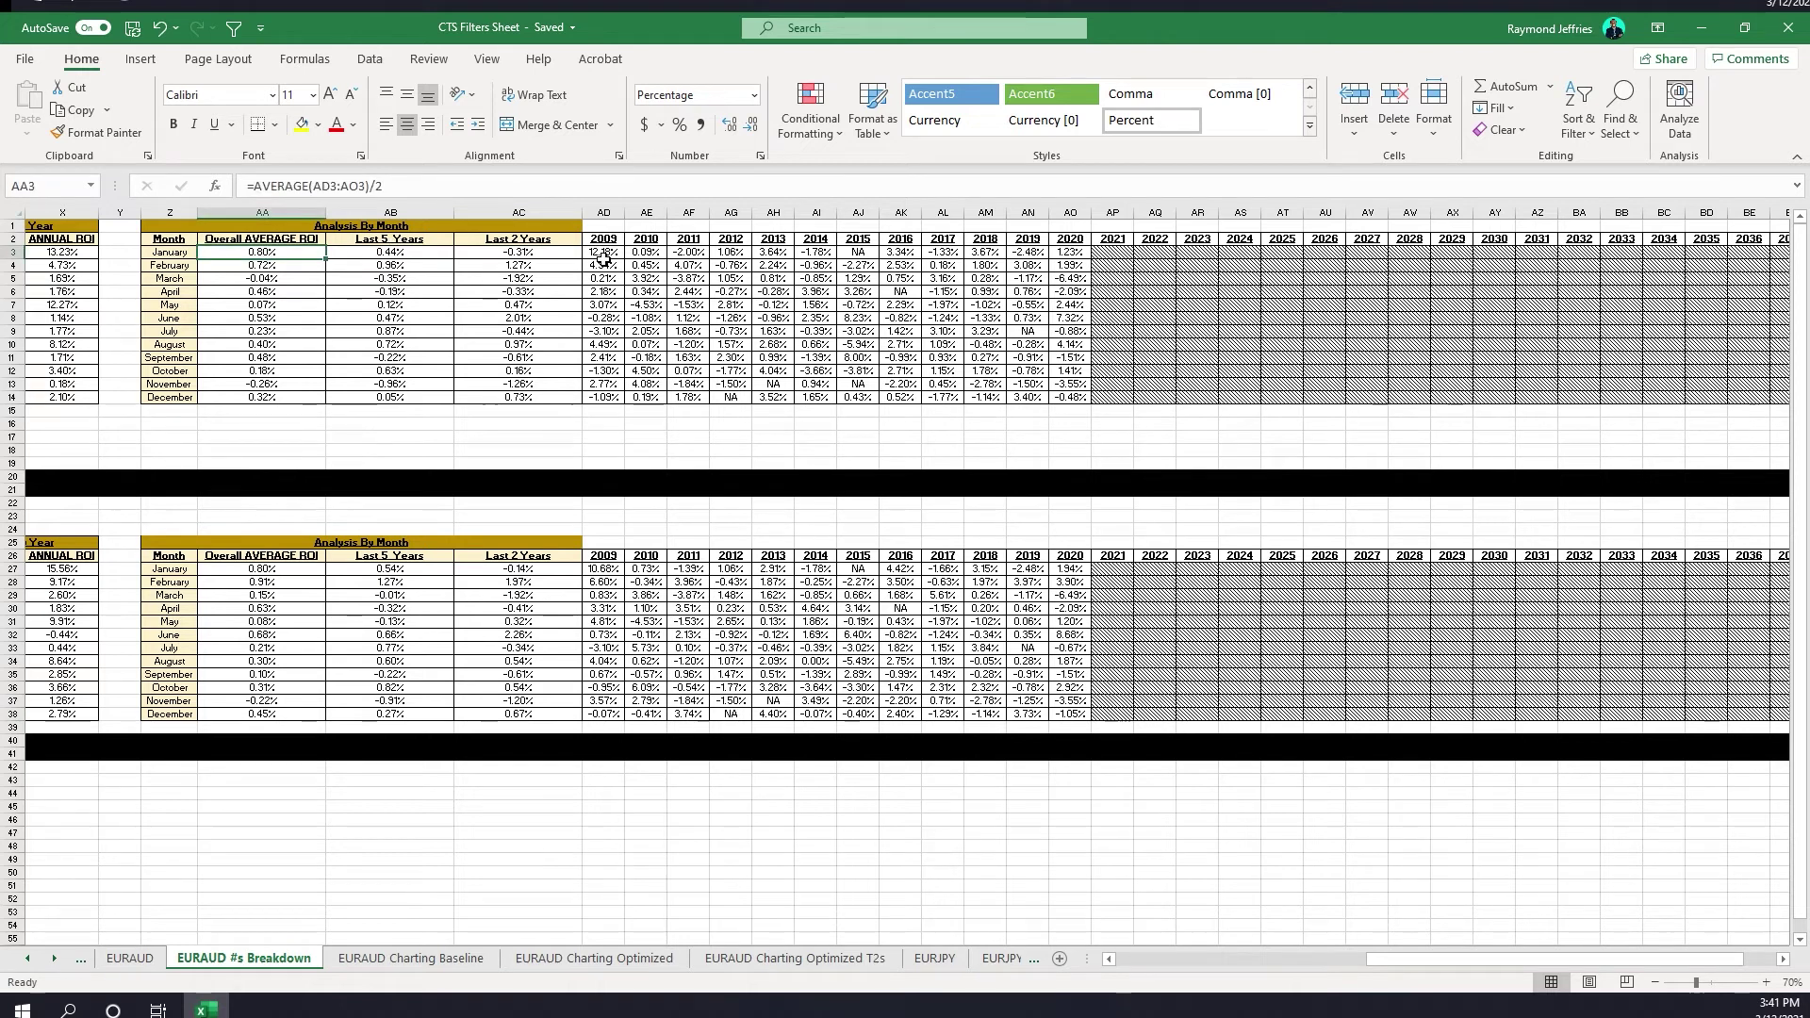
pyautogui.moveTo(609, 255); pyautogui.dragTo(1065, 252)
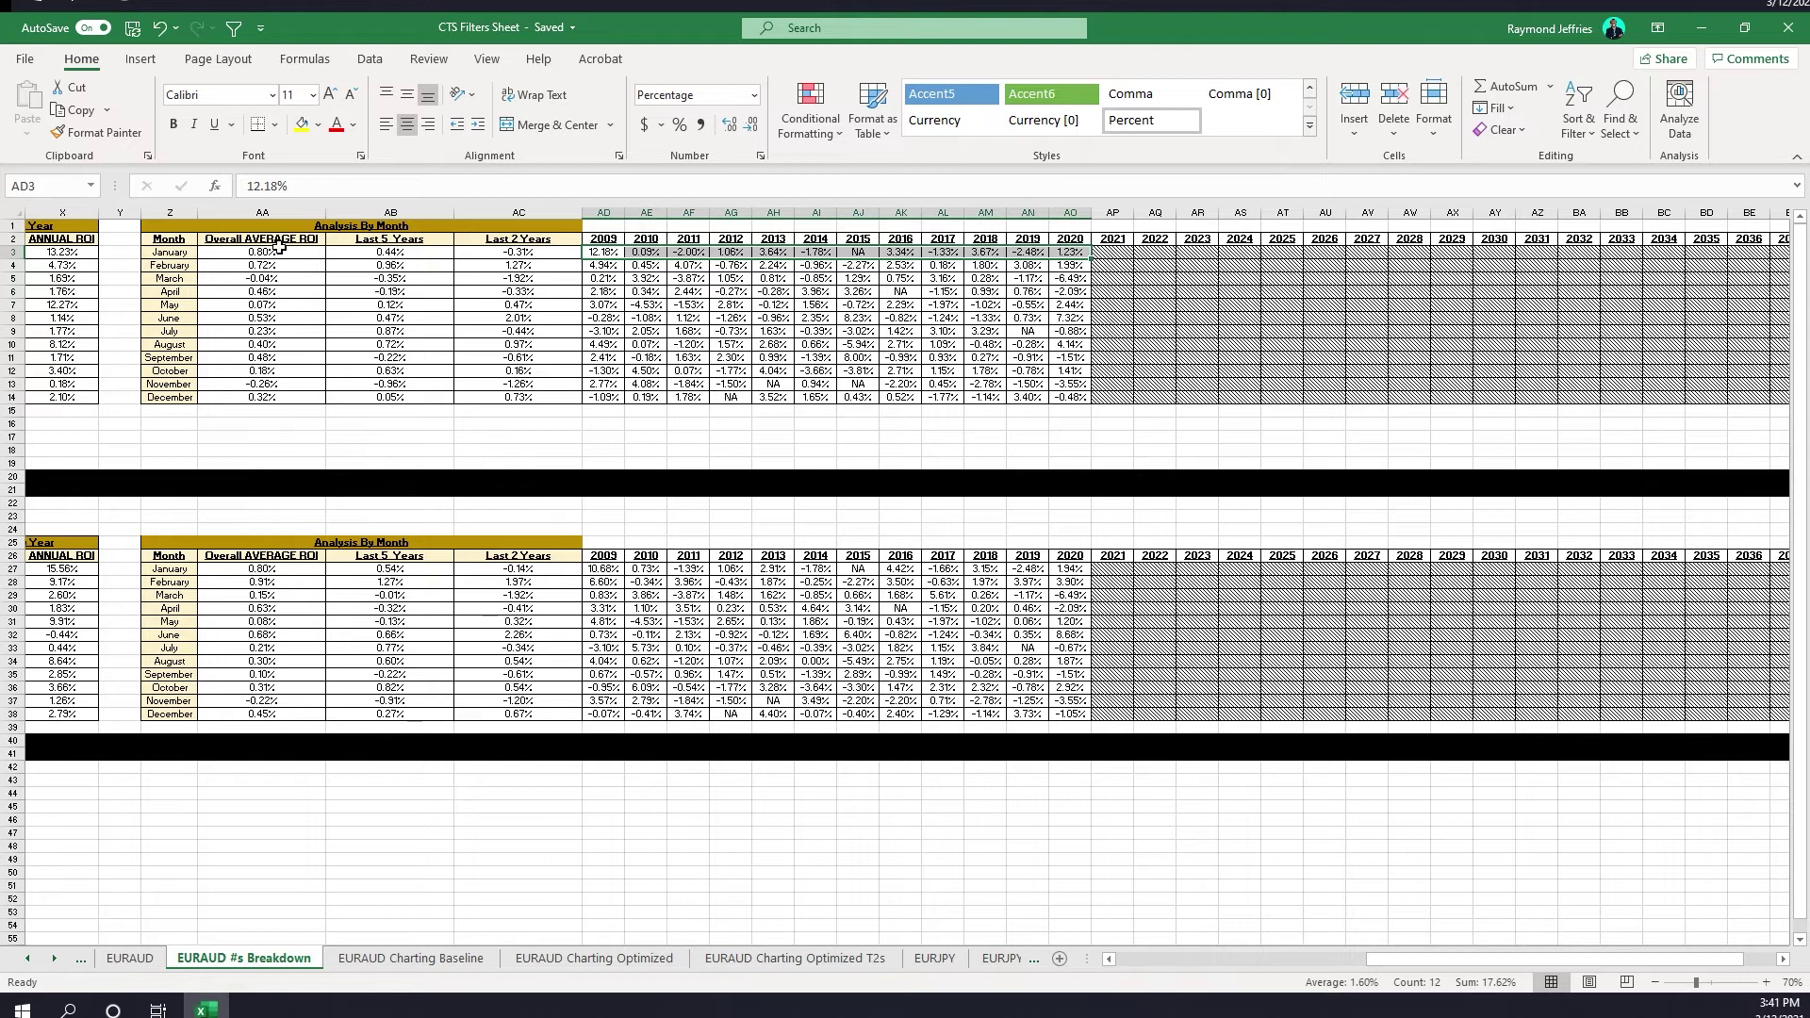
pyautogui.click(321, 252)
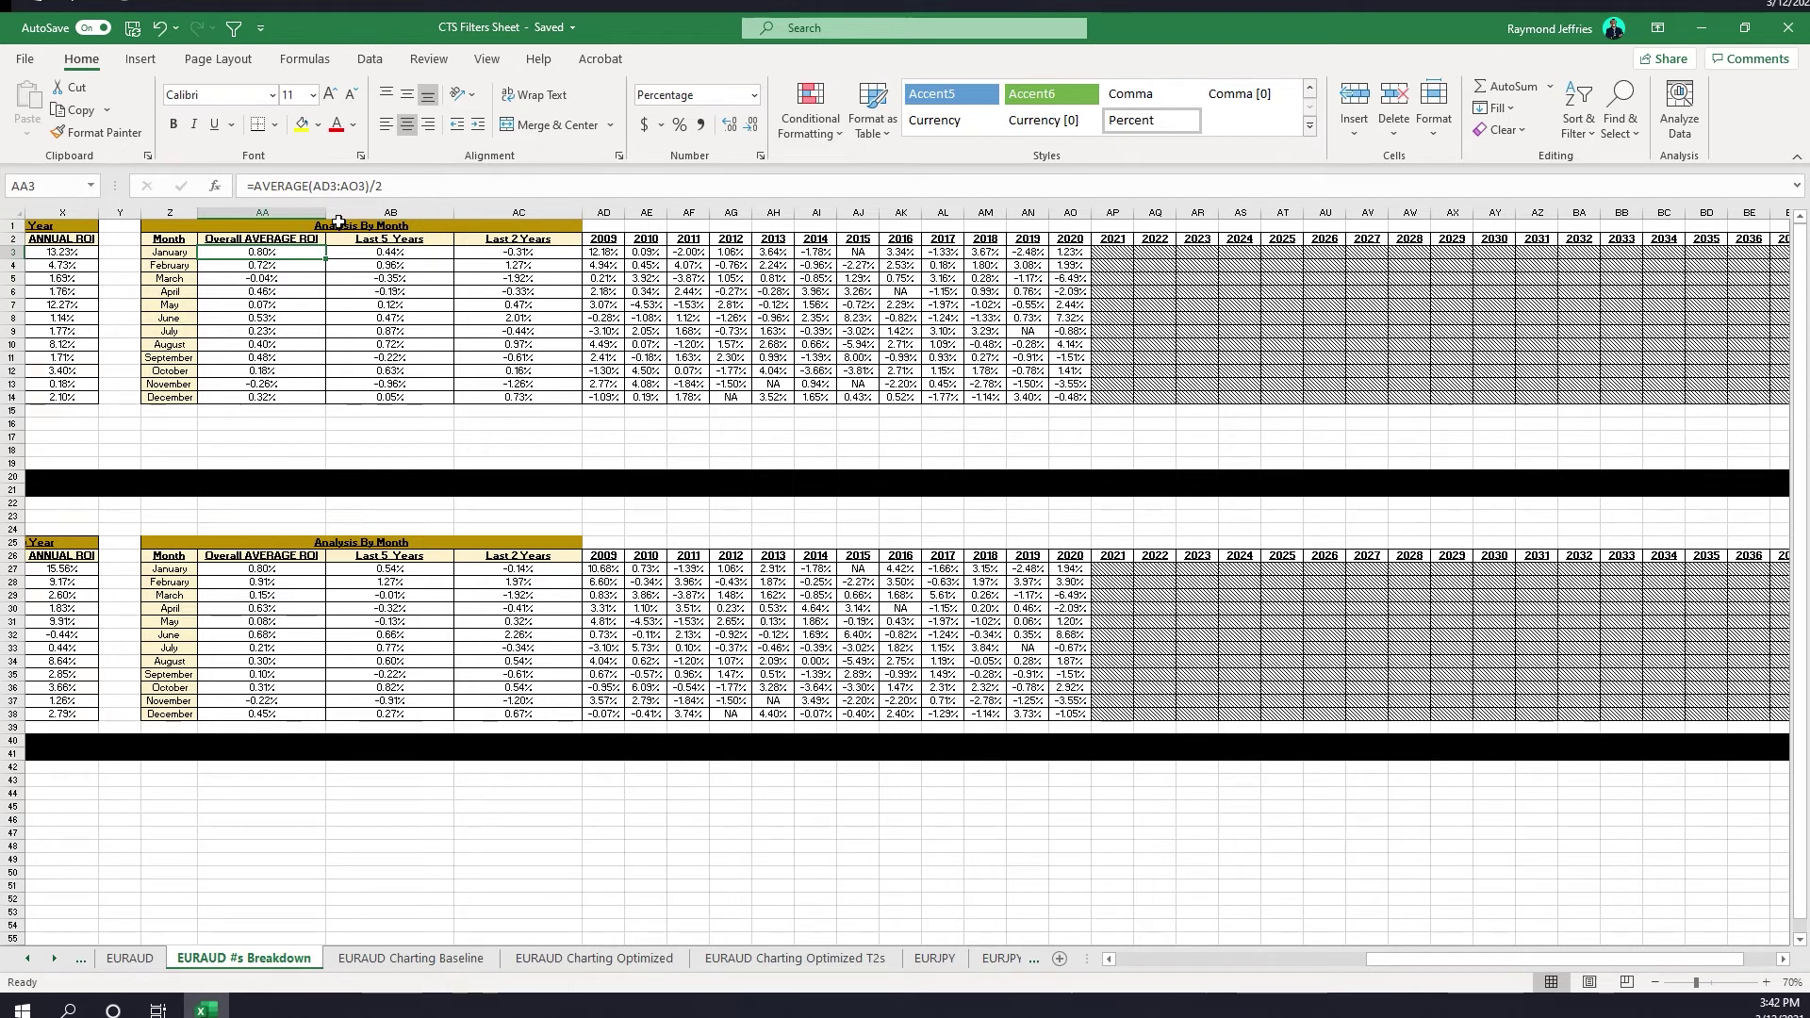
pyautogui.click(337, 256)
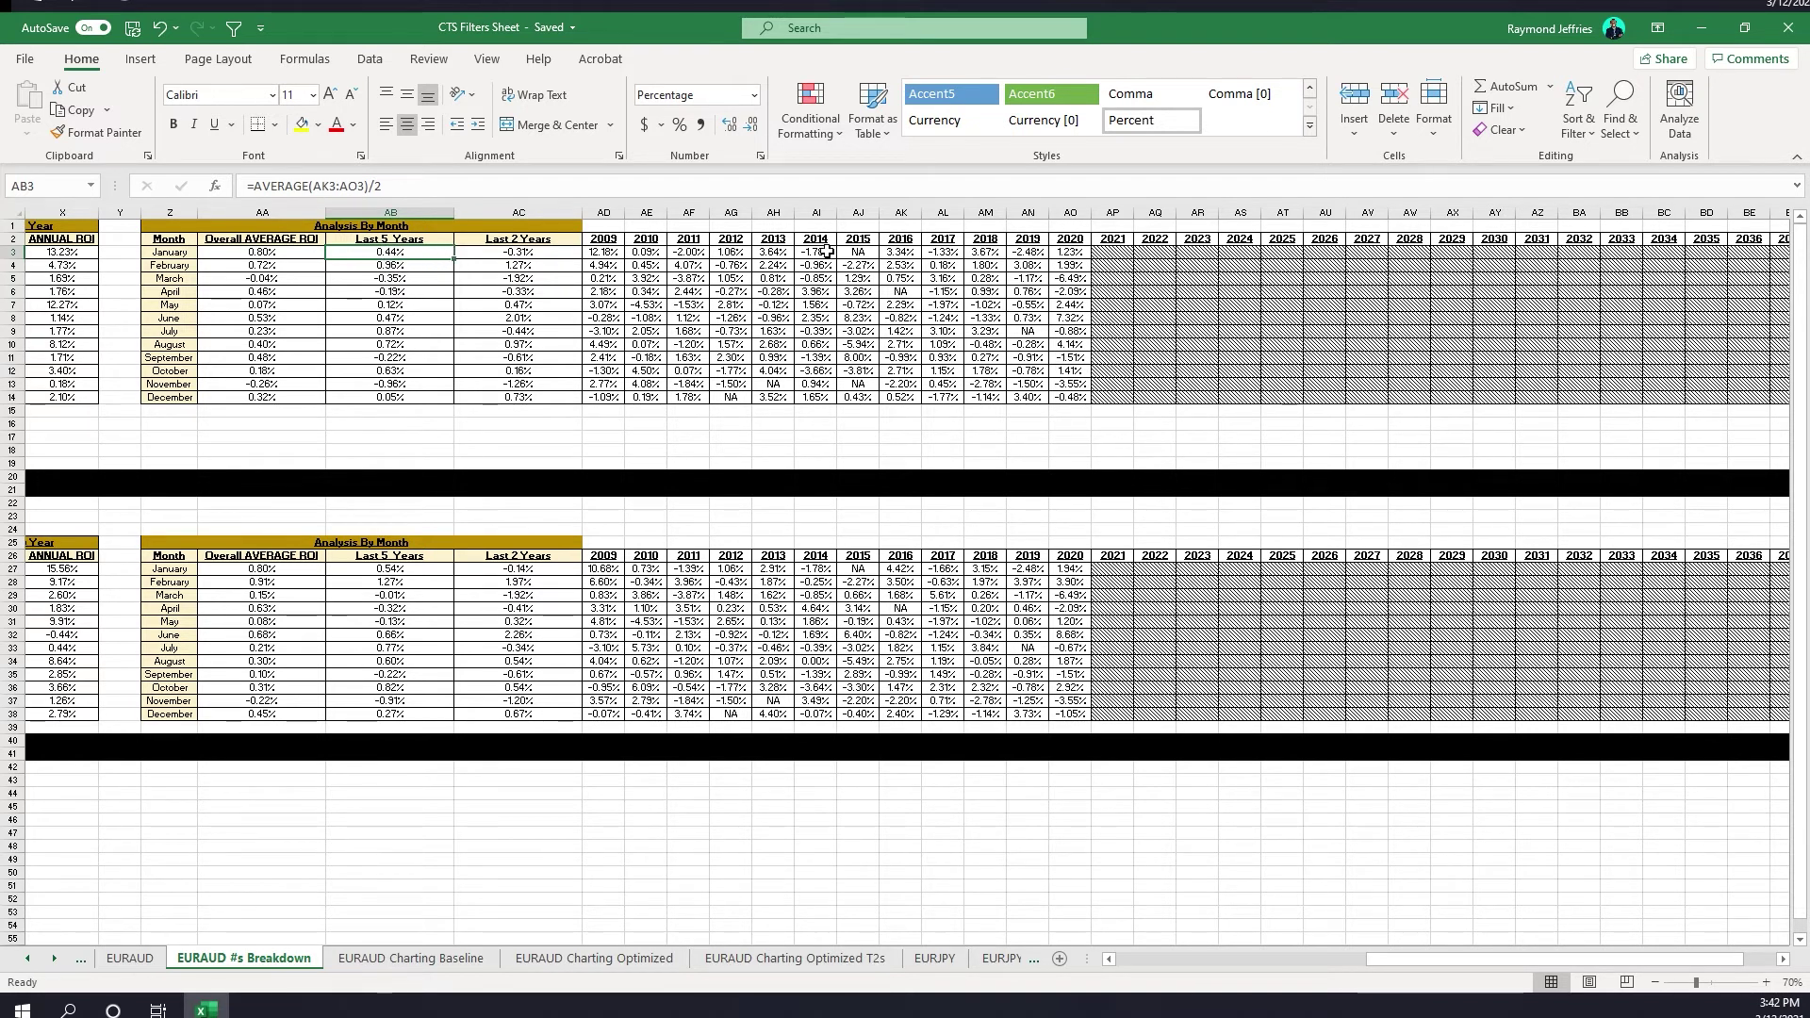
pyautogui.click(521, 255)
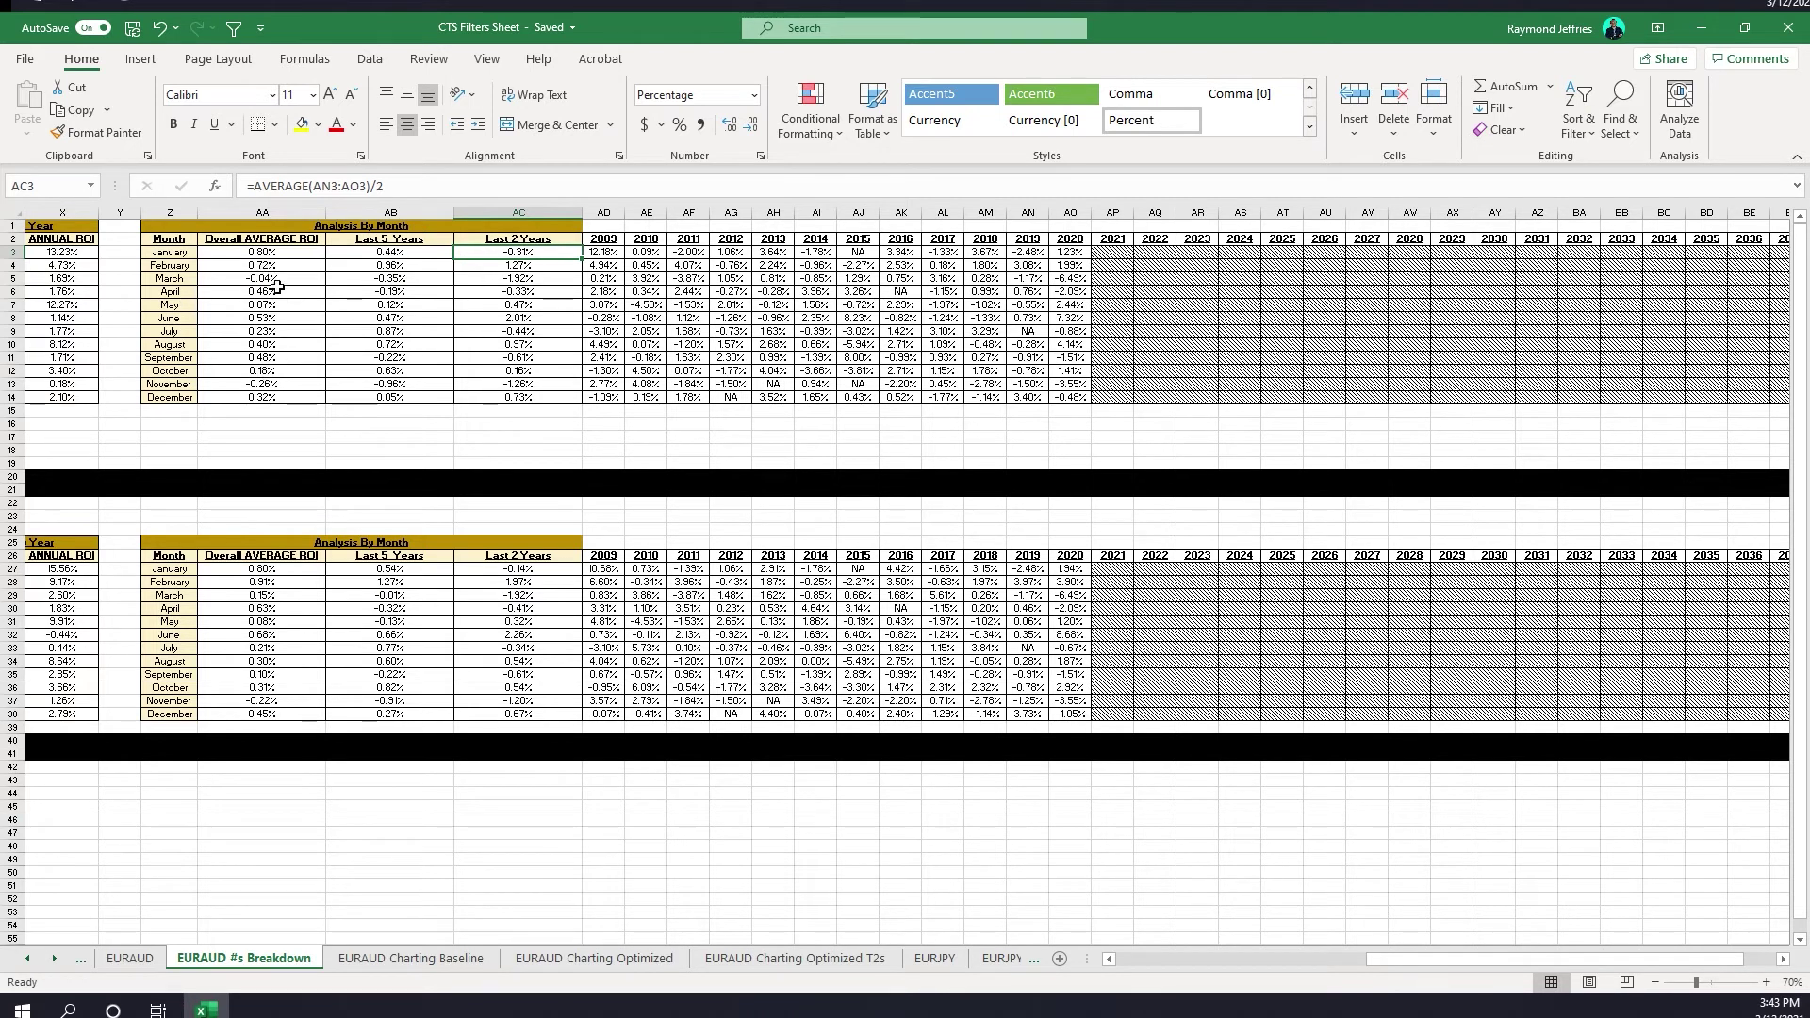
# Review the one-target March and June averages and the two-target Last 5 Years and Last 2 Years columns for all months.
pyautogui.moveTo(282, 281); pyautogui.dragTo(502, 280)
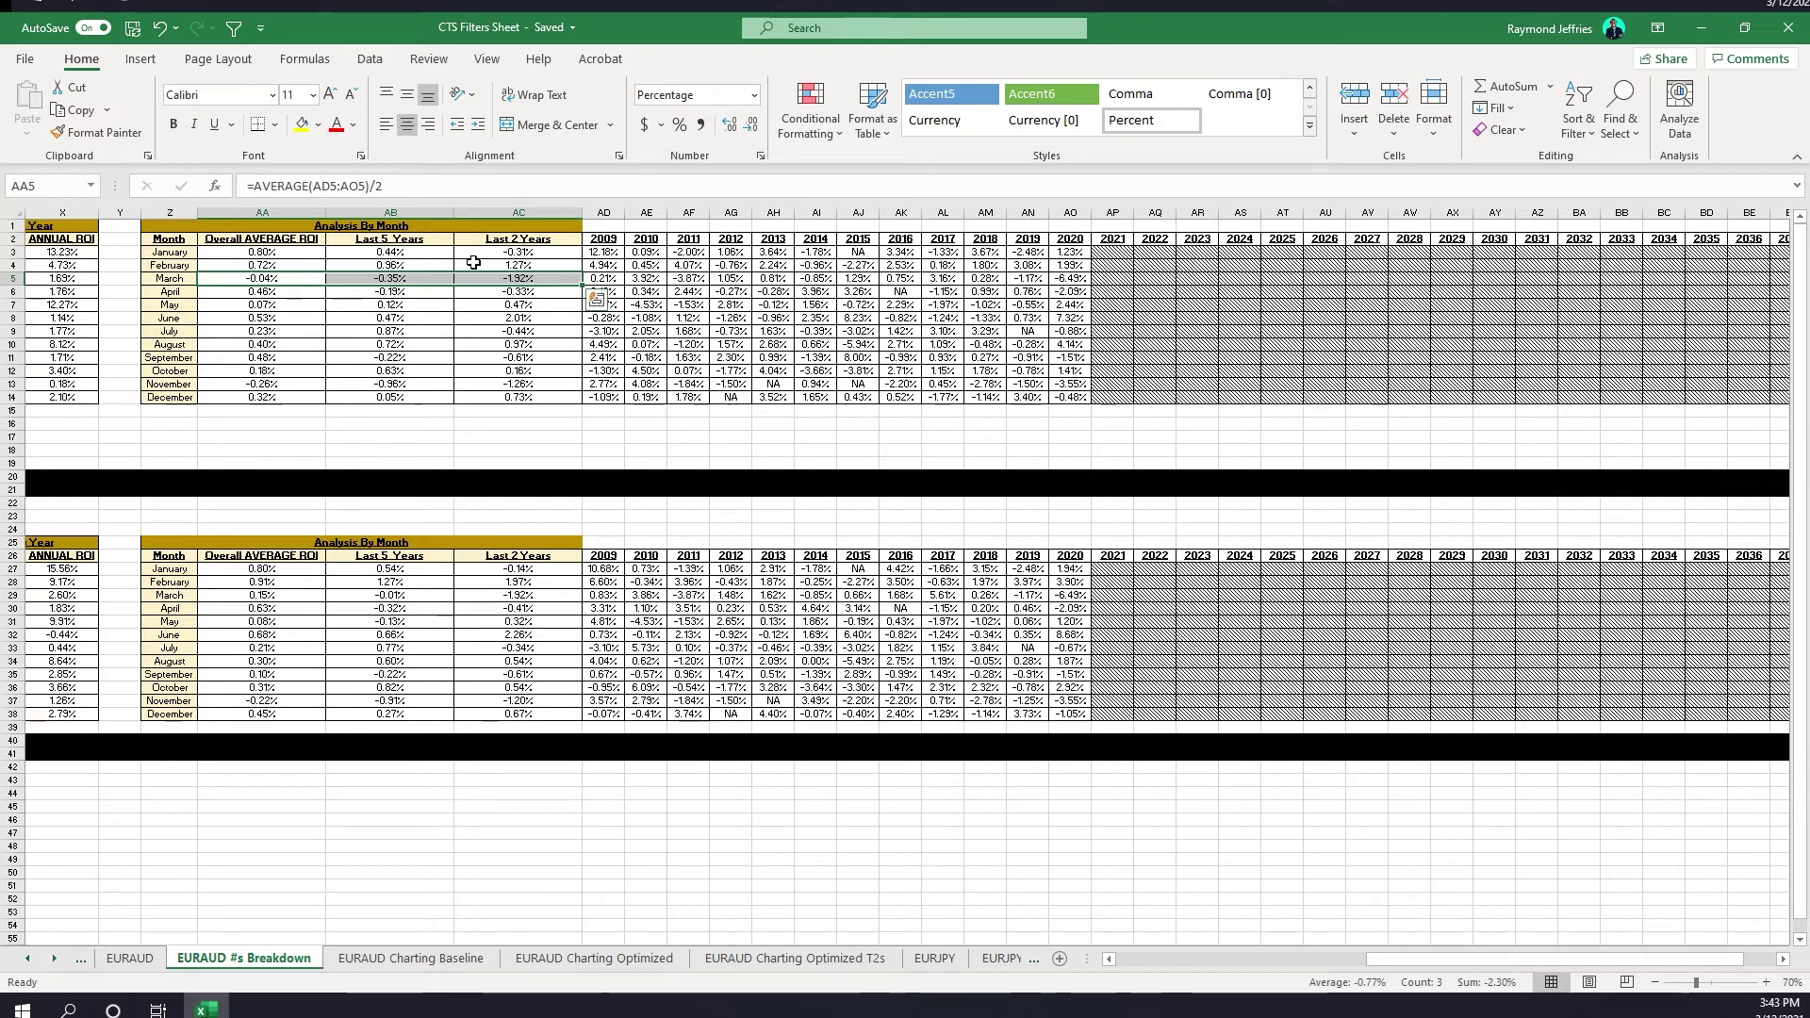
pyautogui.moveTo(542, 320); pyautogui.dragTo(280, 326)
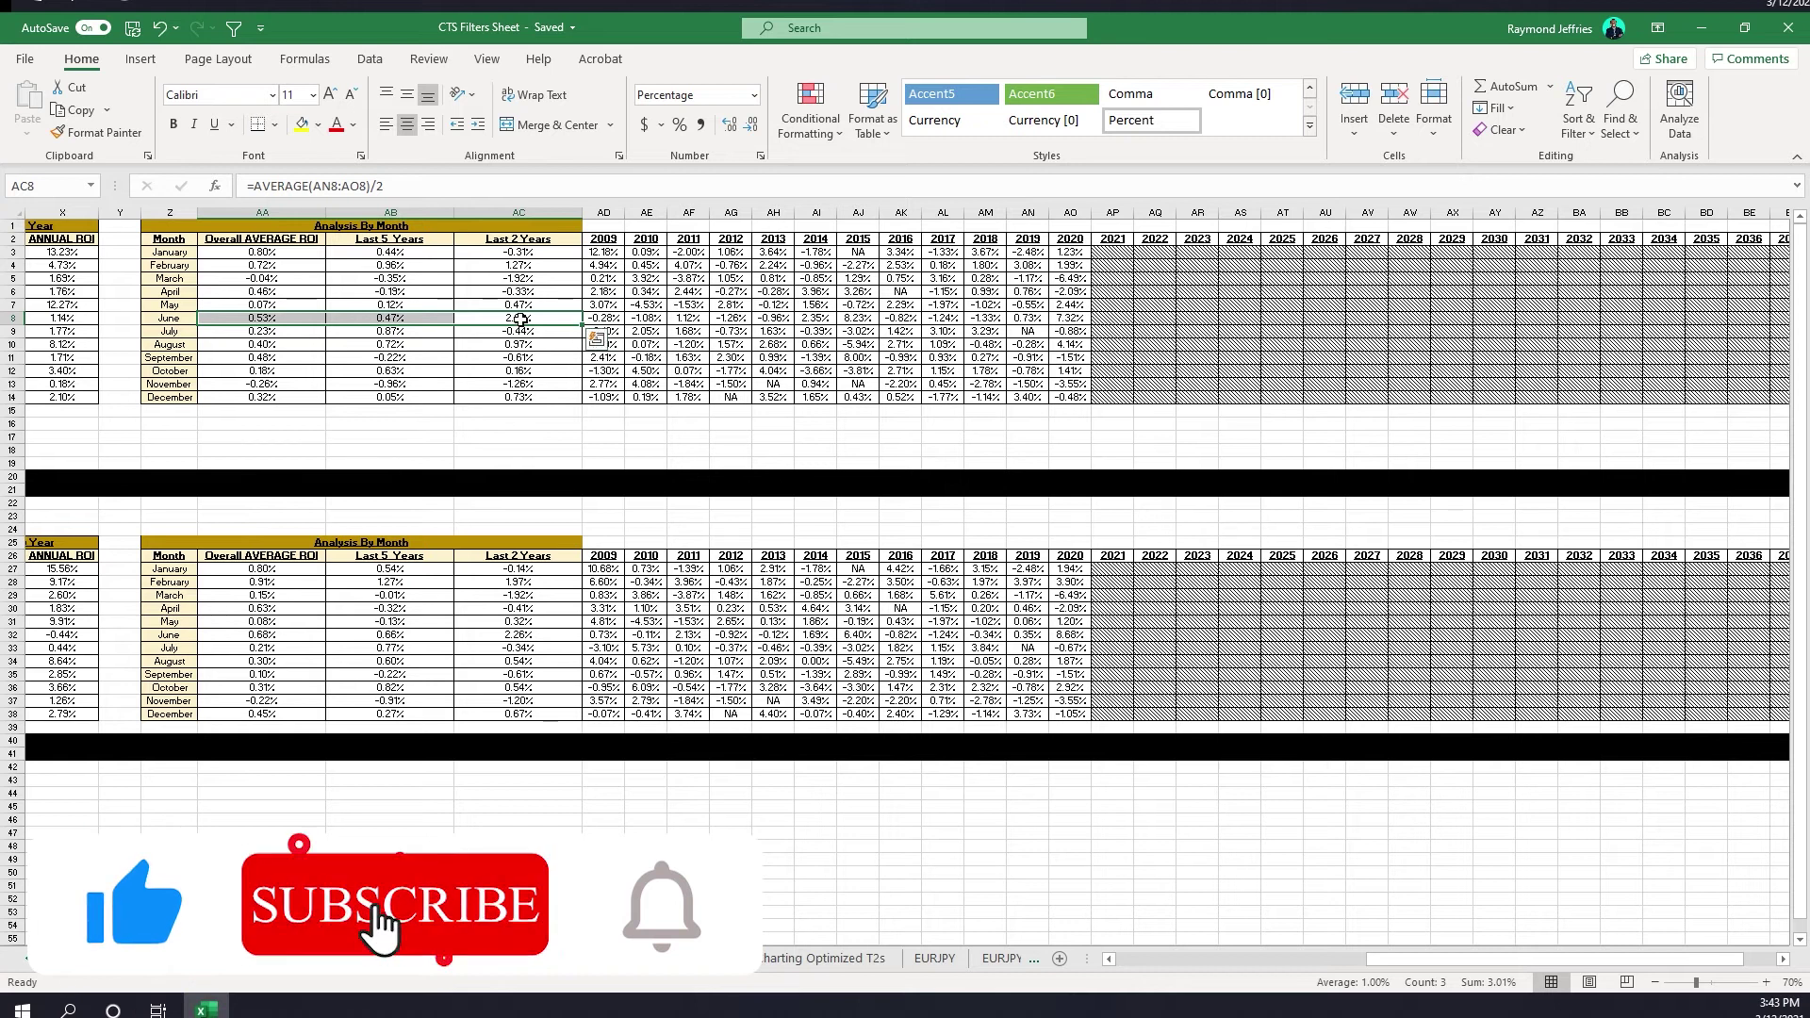
pyautogui.moveTo(451, 570); pyautogui.dragTo(477, 571)
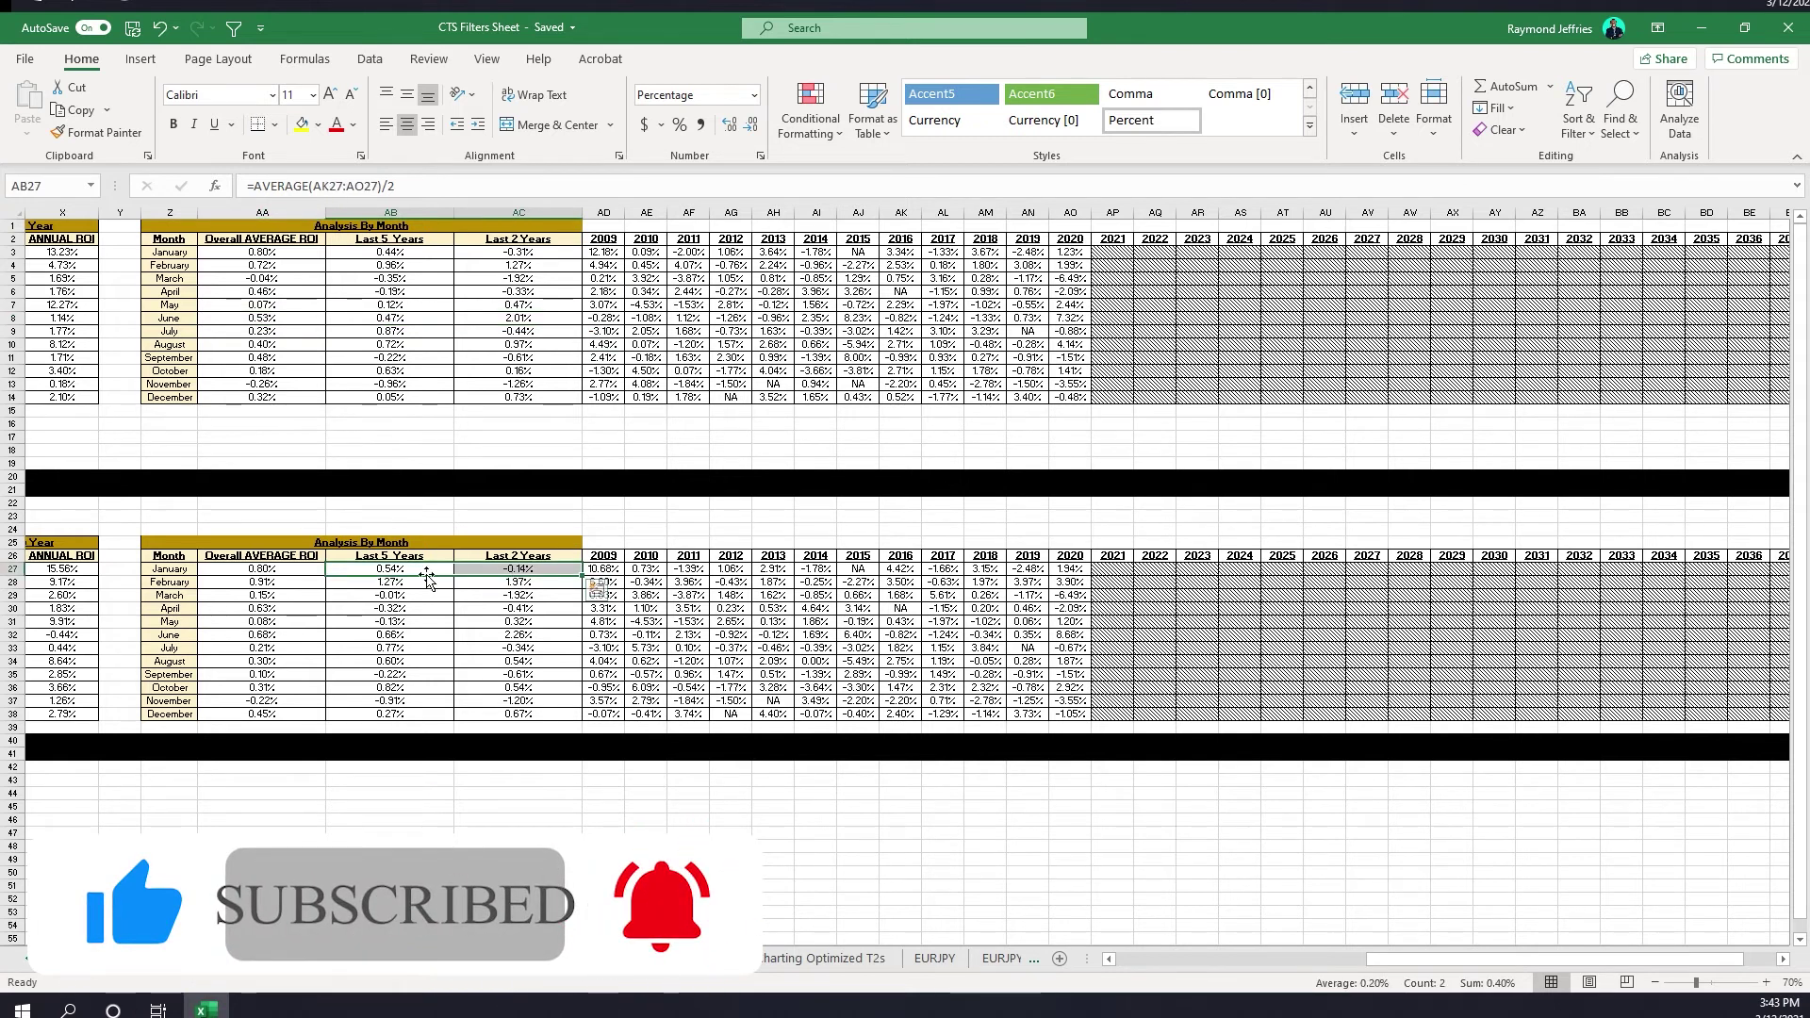
pyautogui.moveTo(525, 569); pyautogui.dragTo(527, 712)
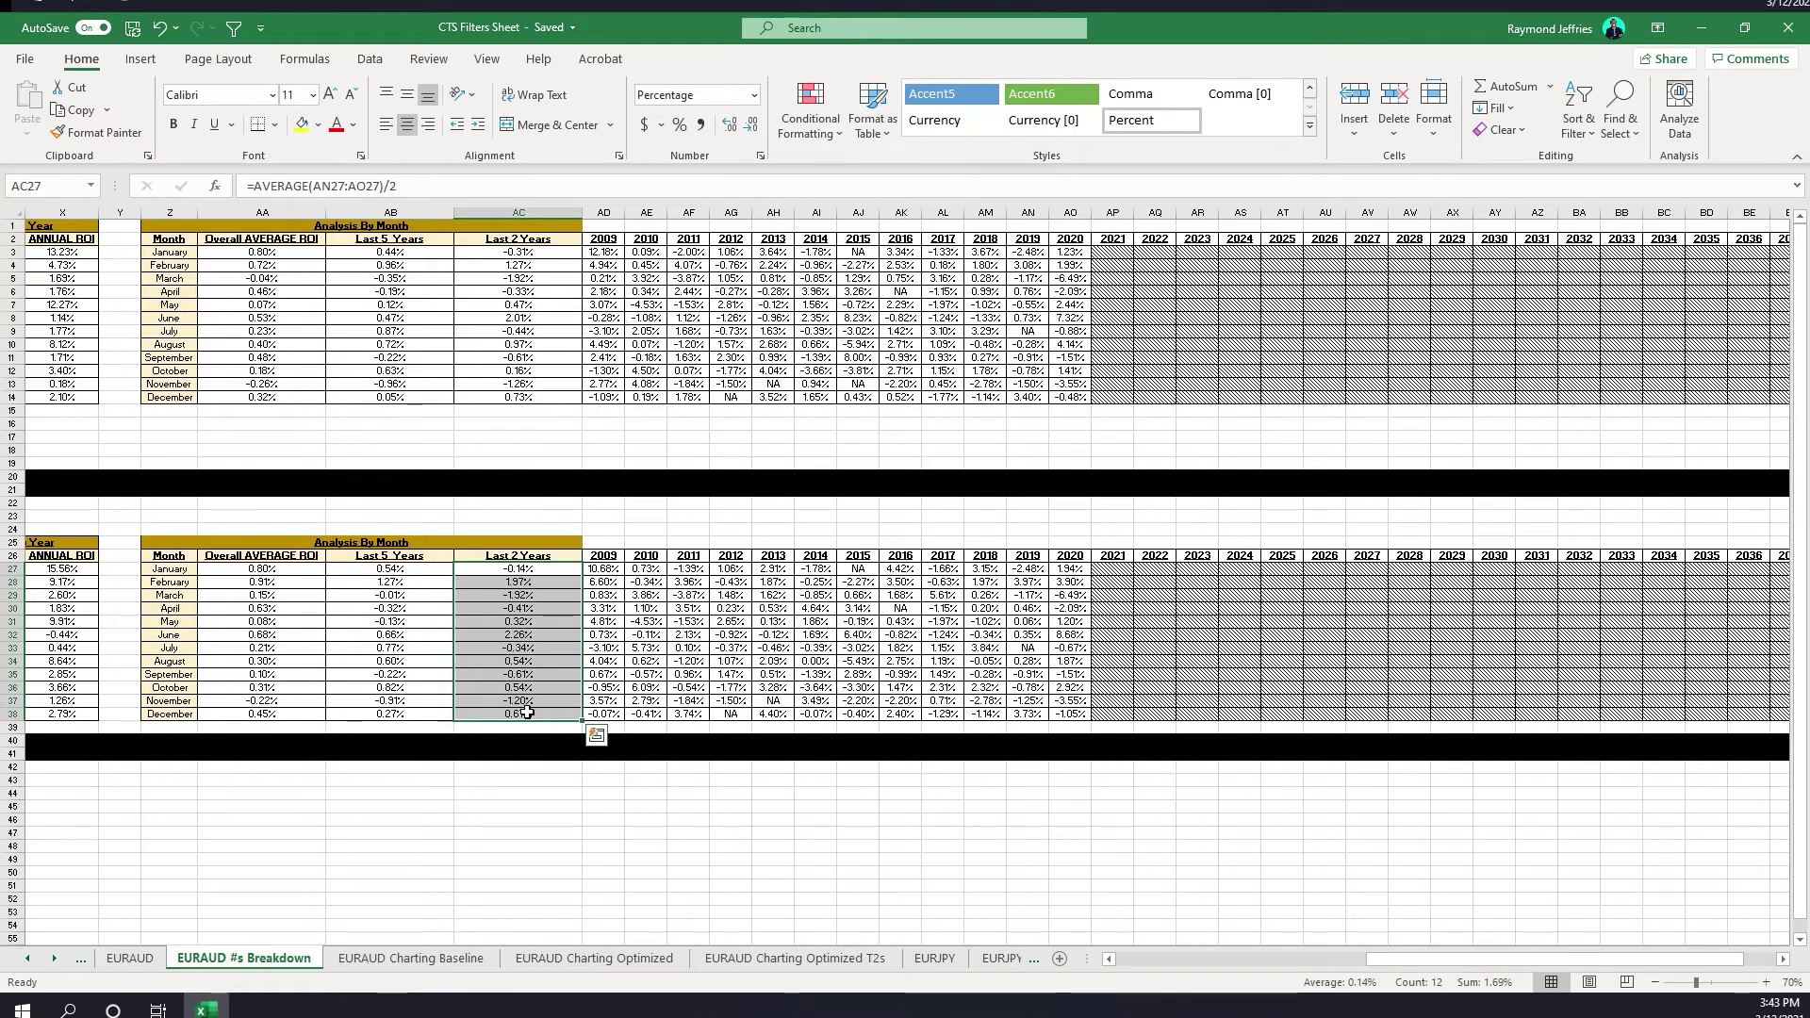
pyautogui.moveTo(422, 568); pyautogui.dragTo(424, 713)
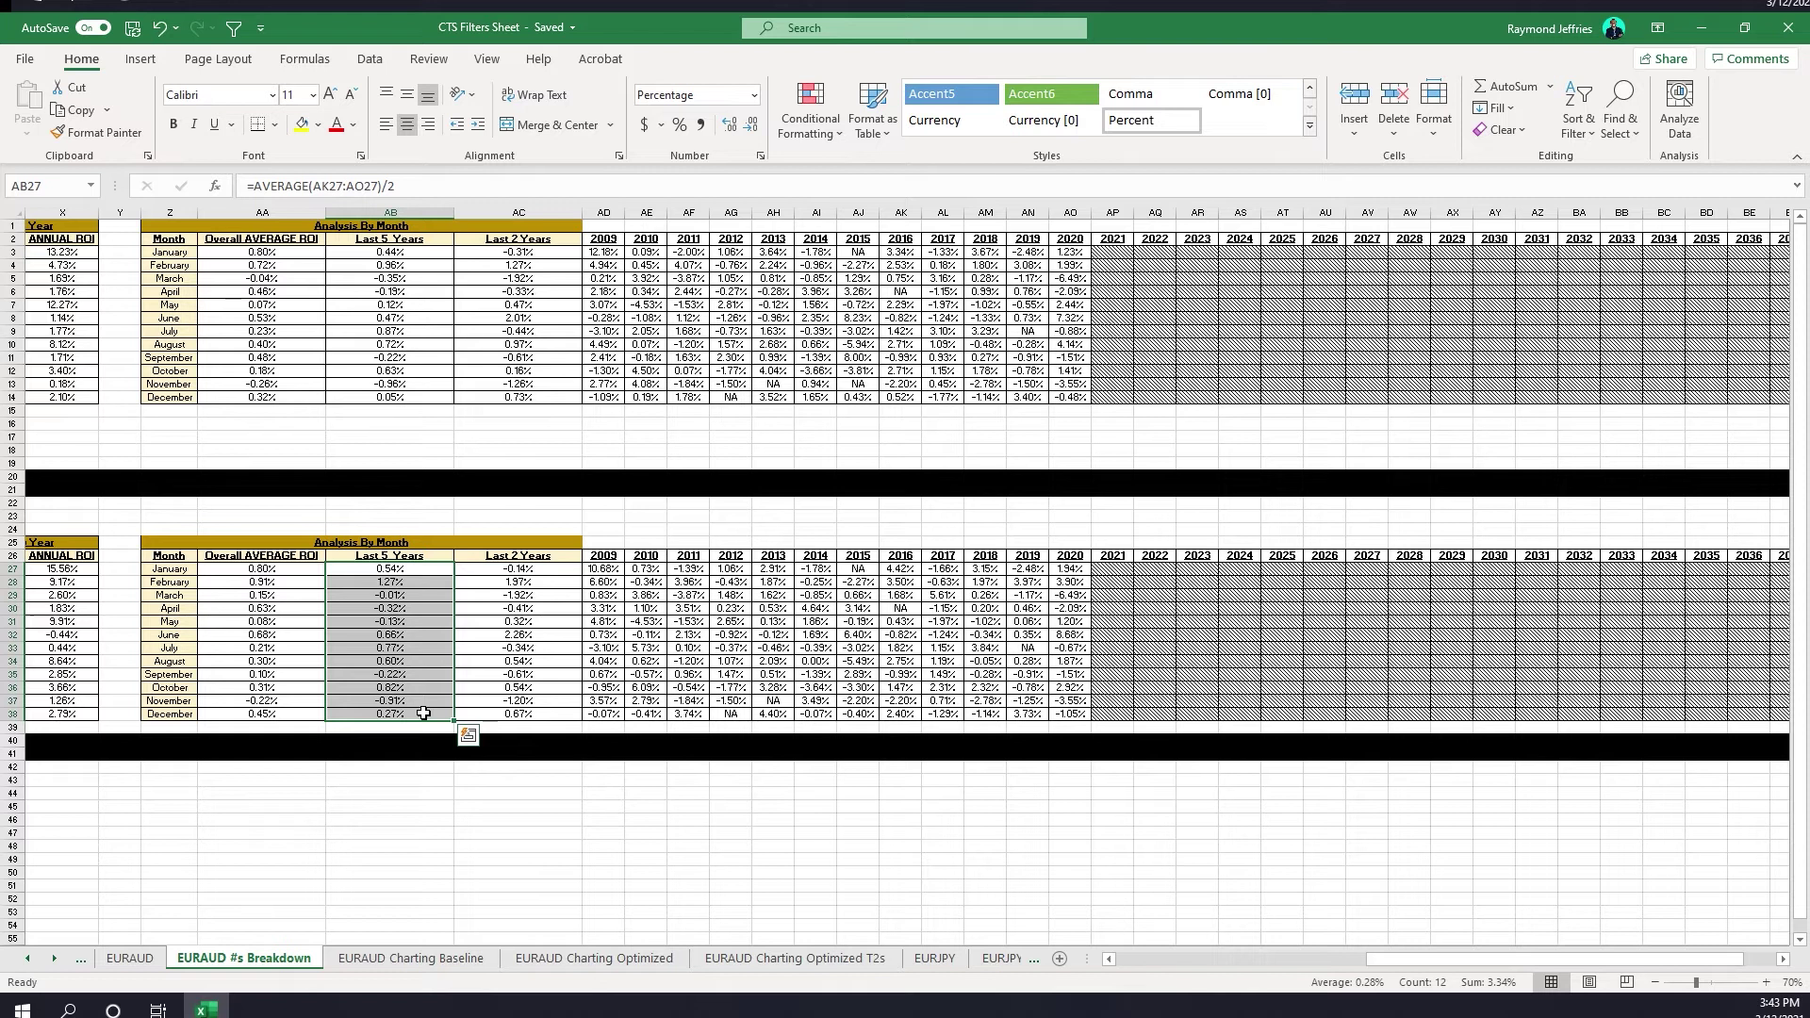
pyautogui.click(731, 647)
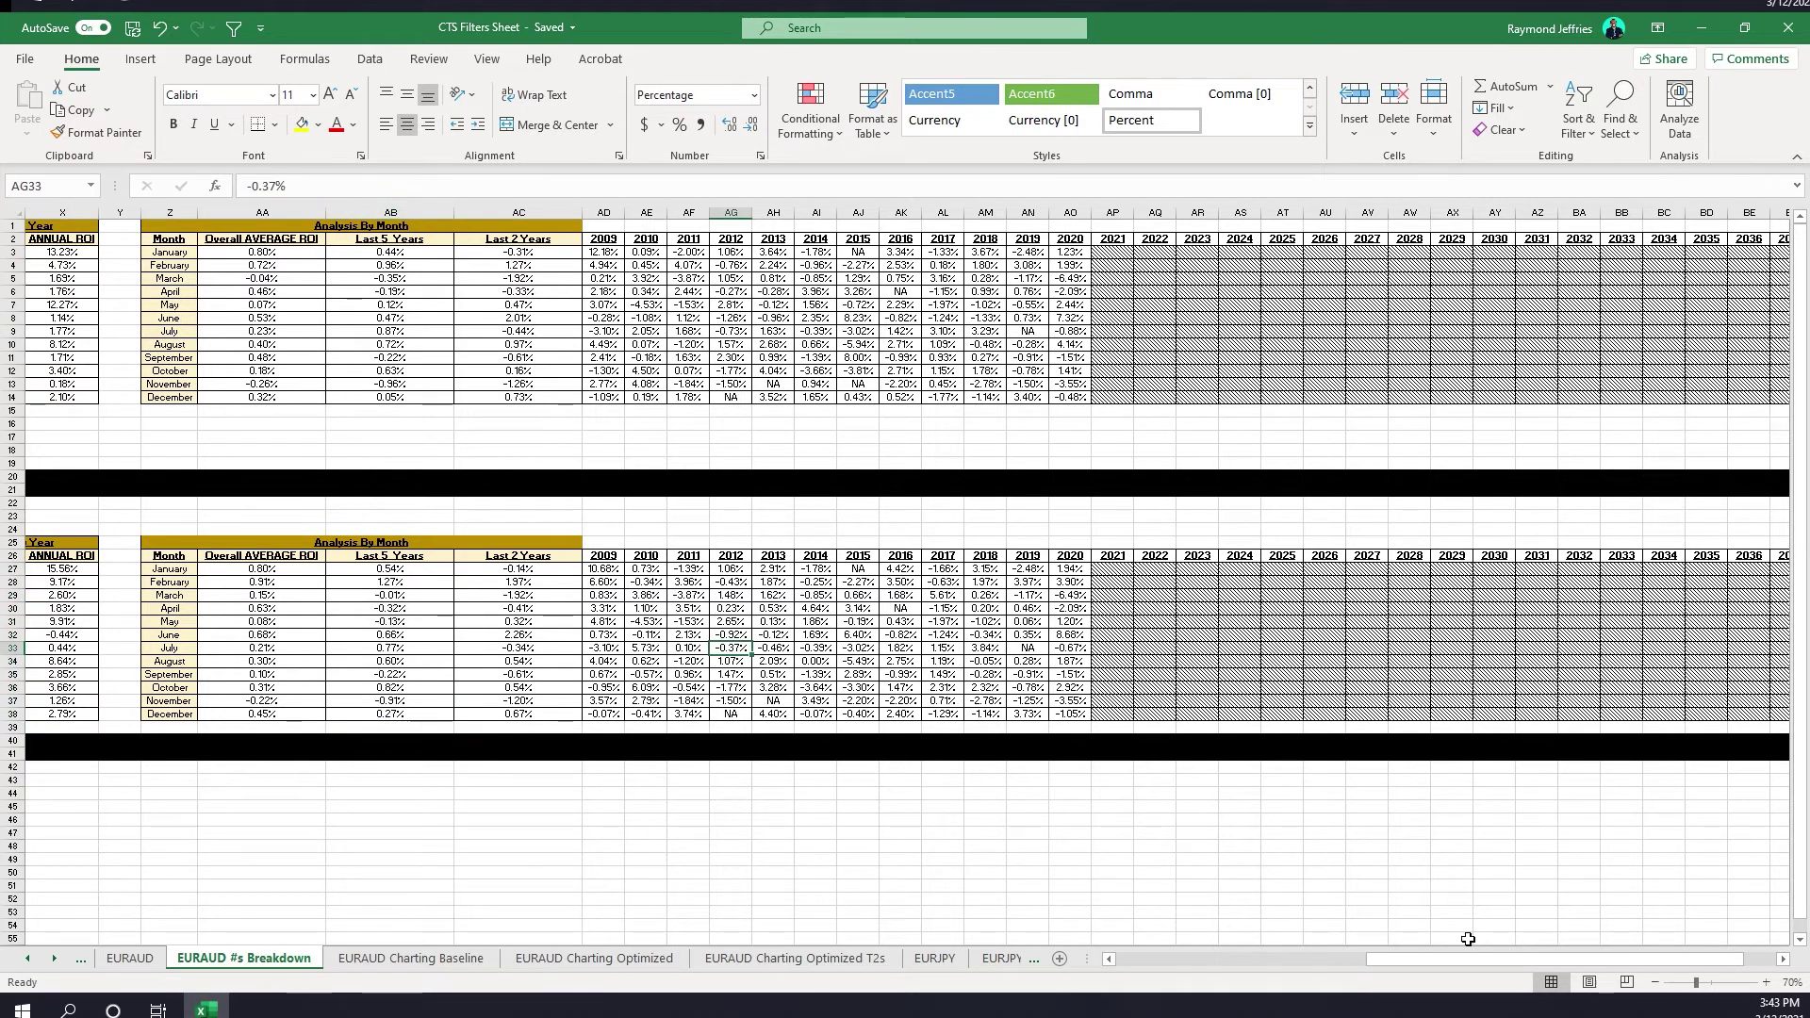
# View the 2009 equity chart on the EURAUD Charting Baseline sheet and on the EURAUD Charting Optimized sheet.
pyautogui.moveTo(1463, 954); pyautogui.dragTo(1178, 958)
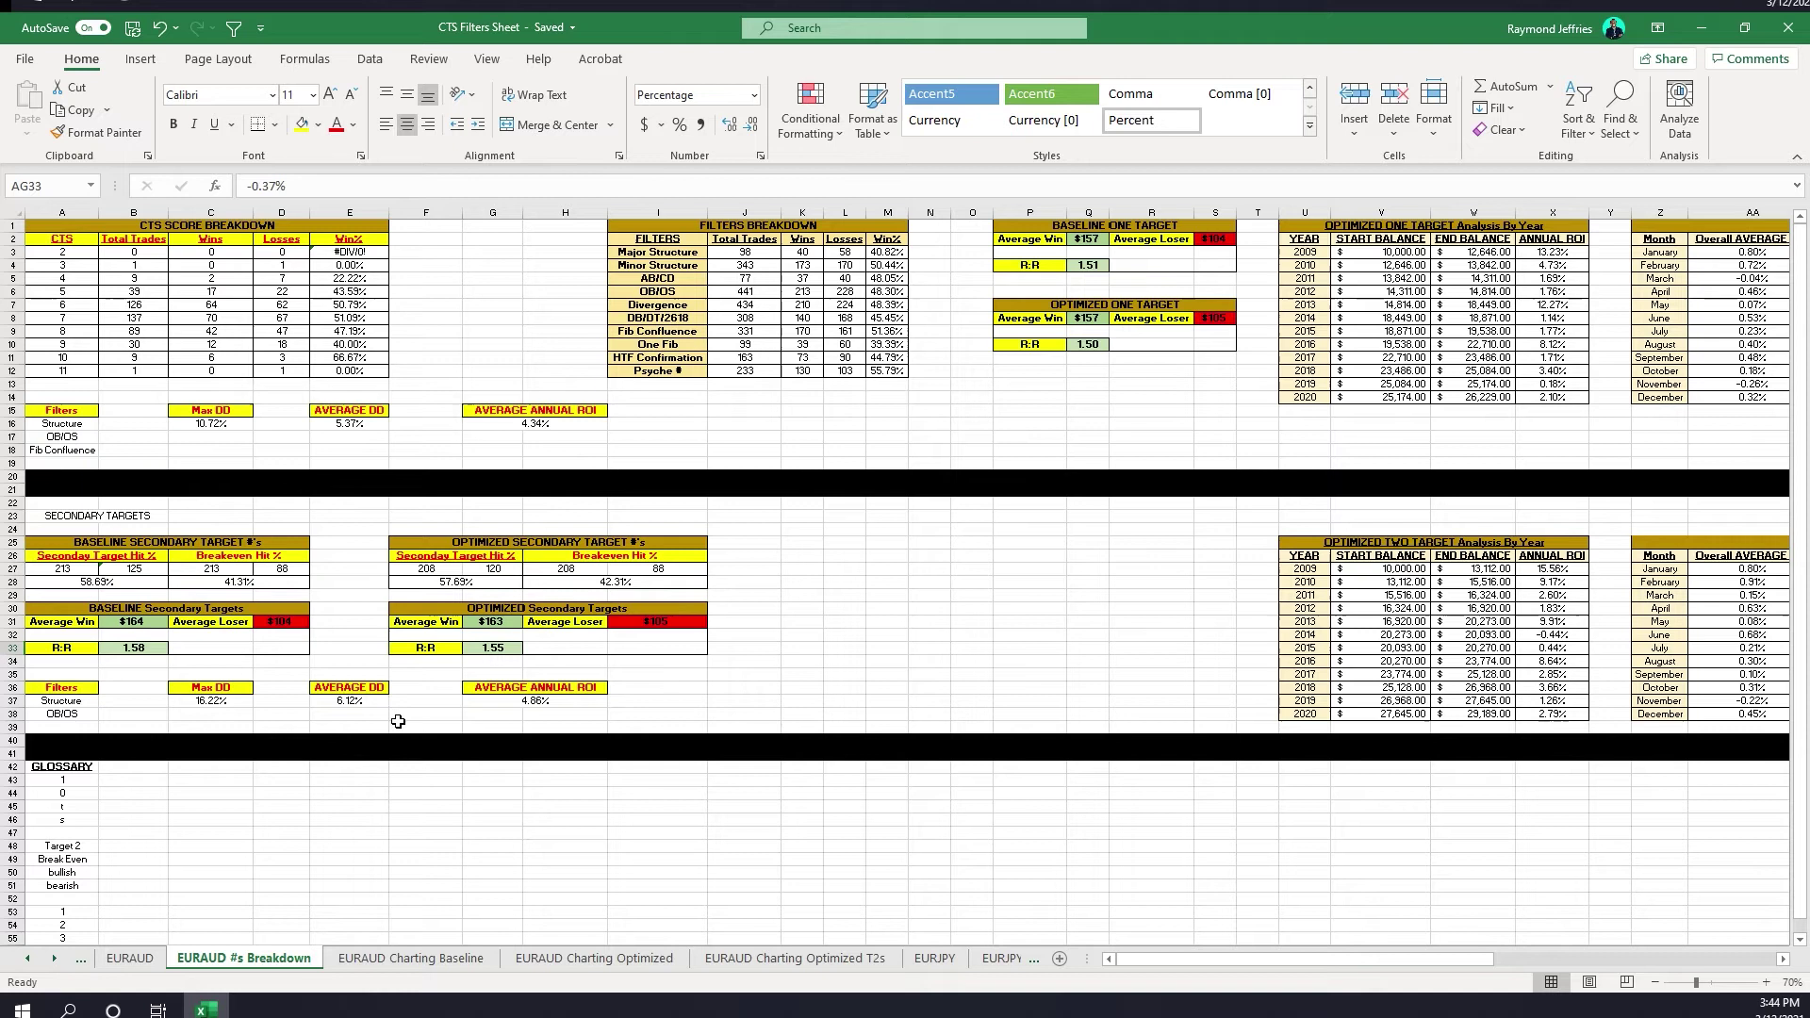
pyautogui.click(404, 957)
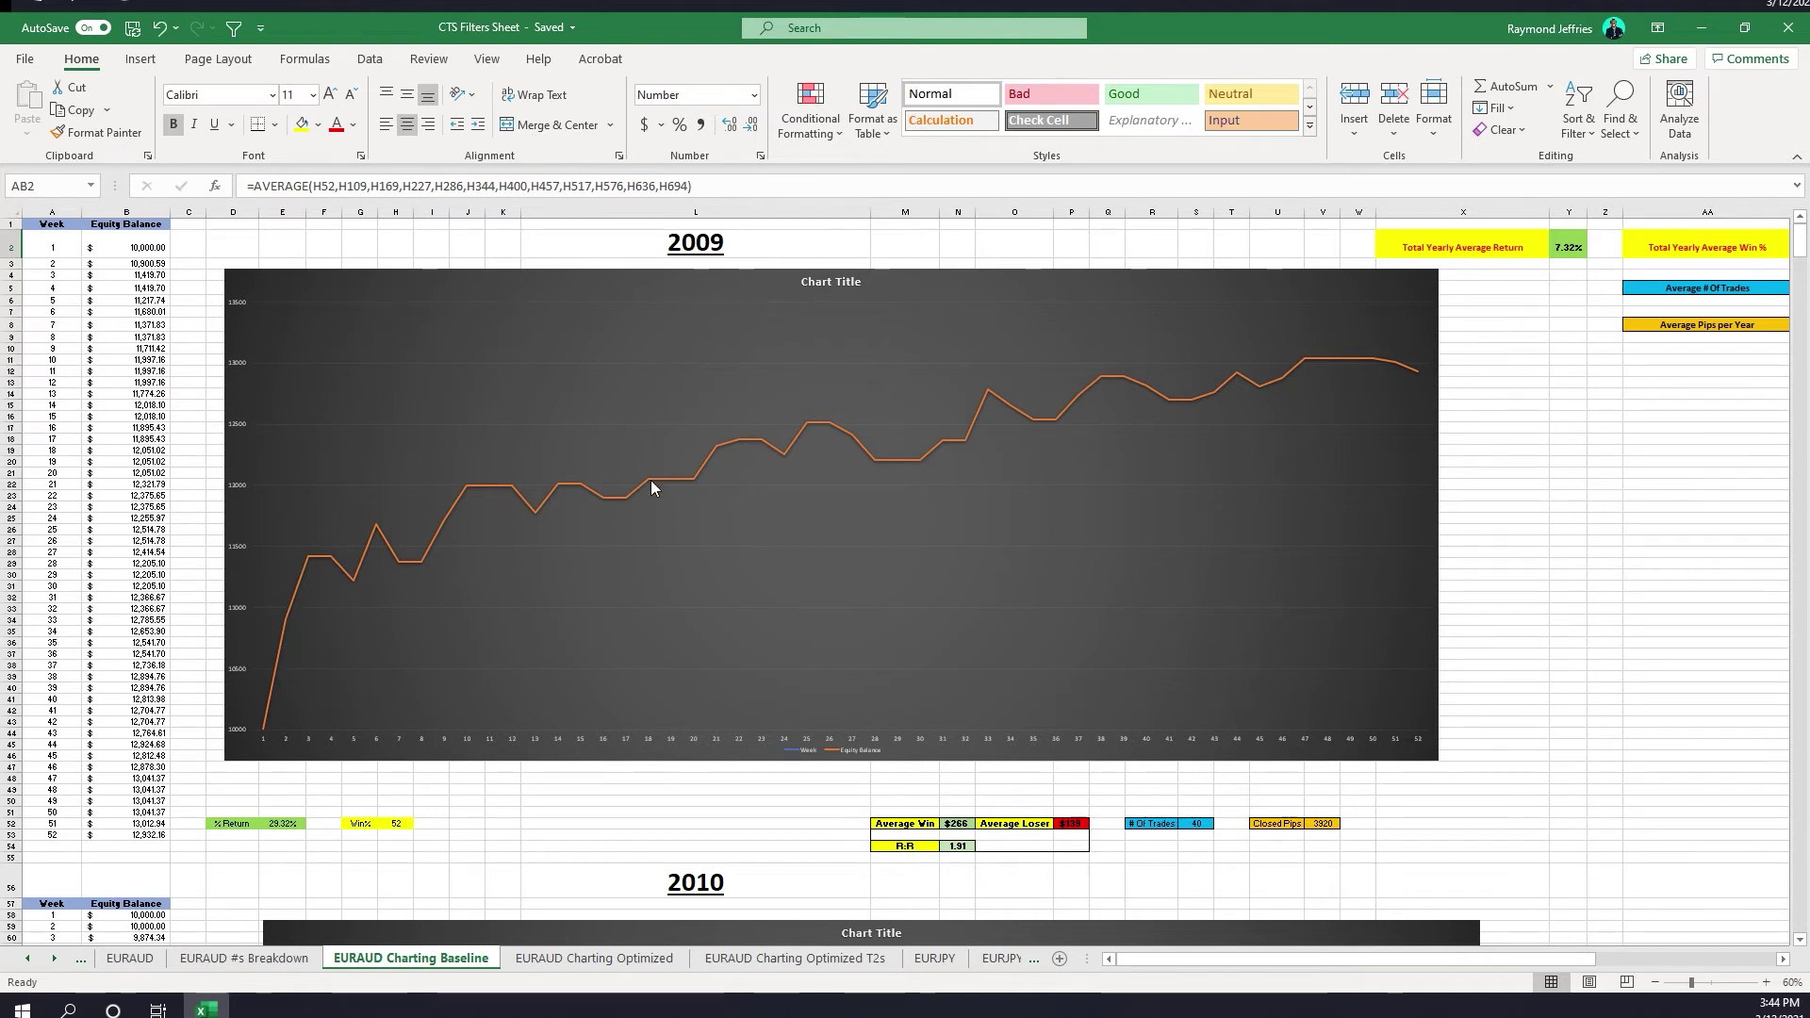
pyautogui.click(594, 958)
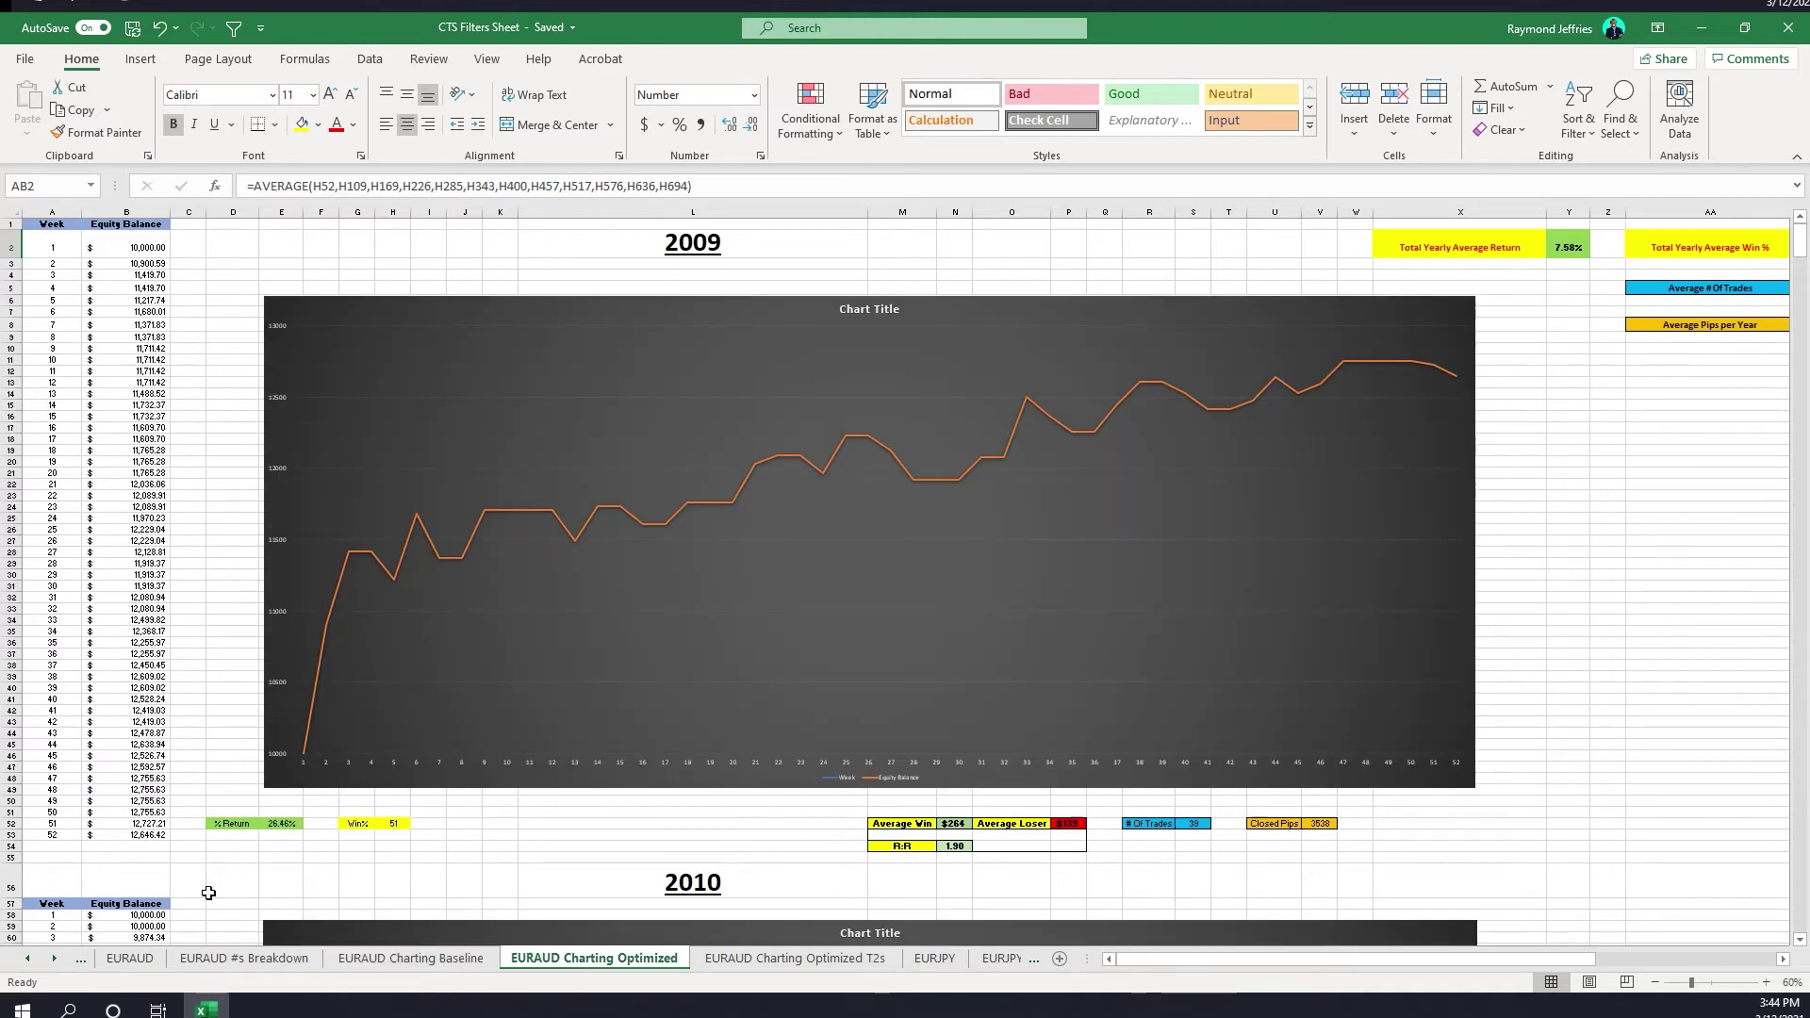
# Examine the optimized 2010 equity curve's balances at weeks 16 and 23, and view the 2011 equity chart.
pyautogui.scroll(-18, 698, 565)
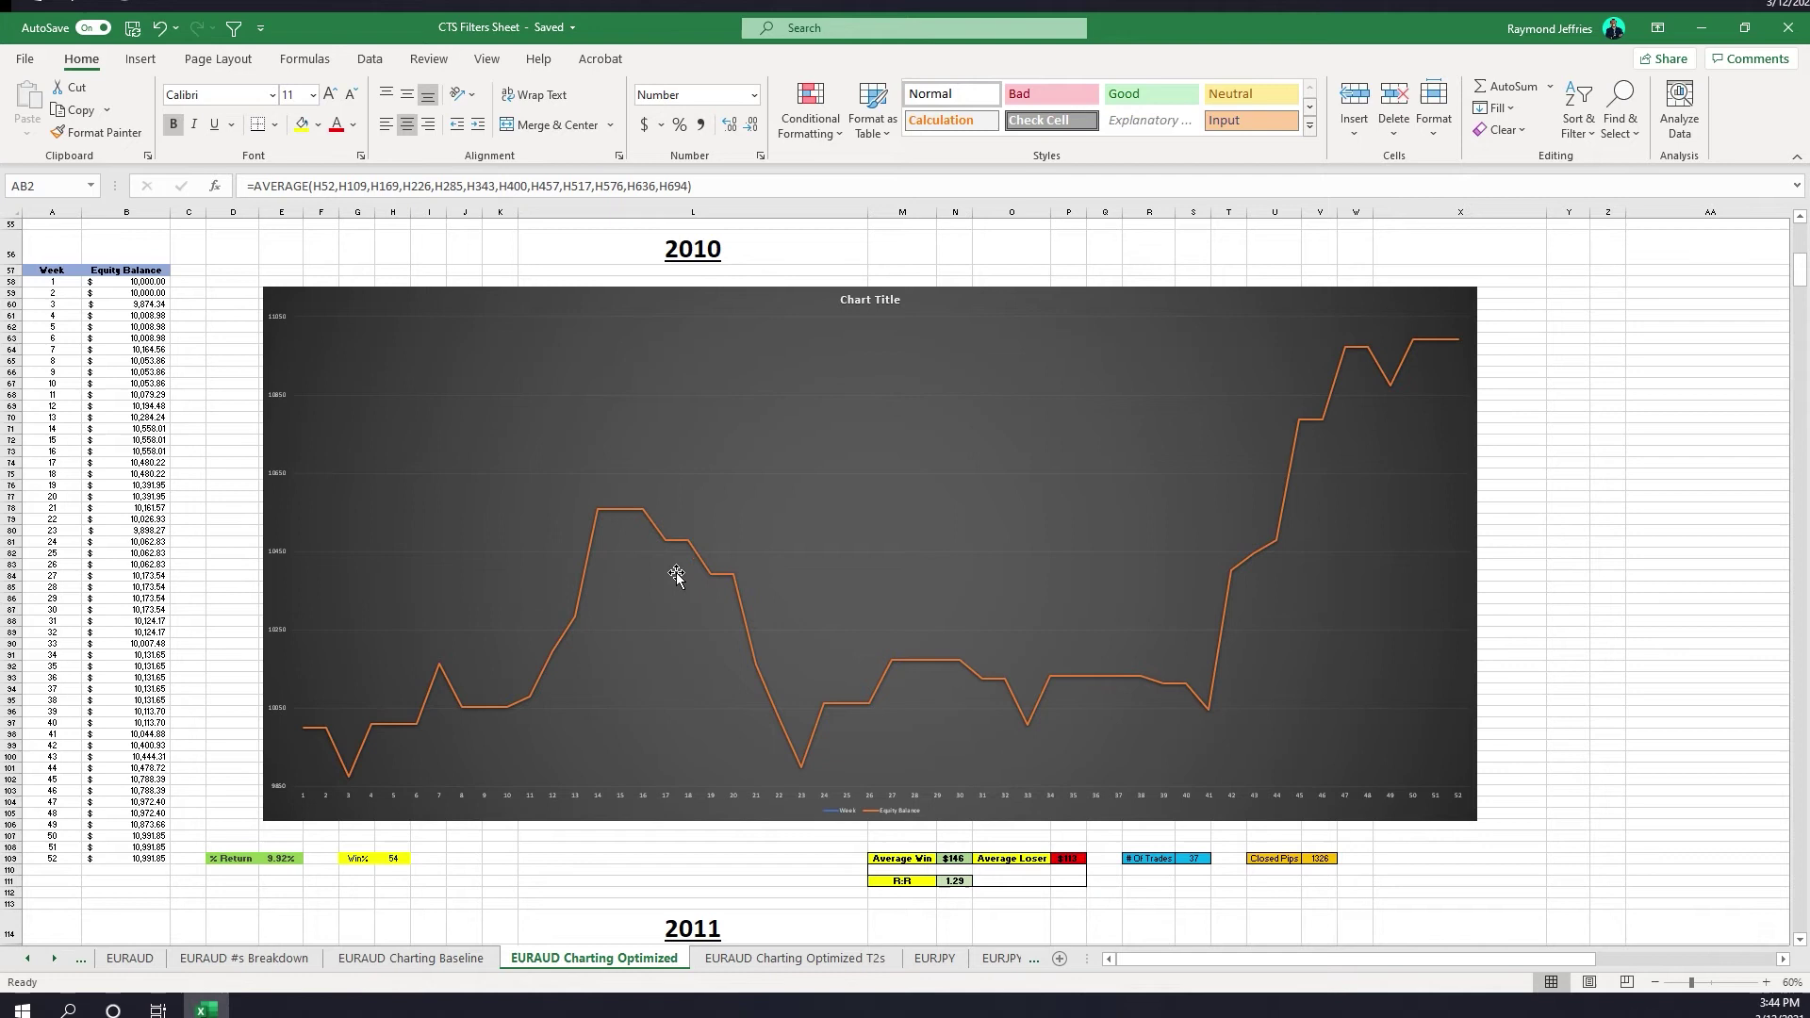
pyautogui.moveTo(640, 519)
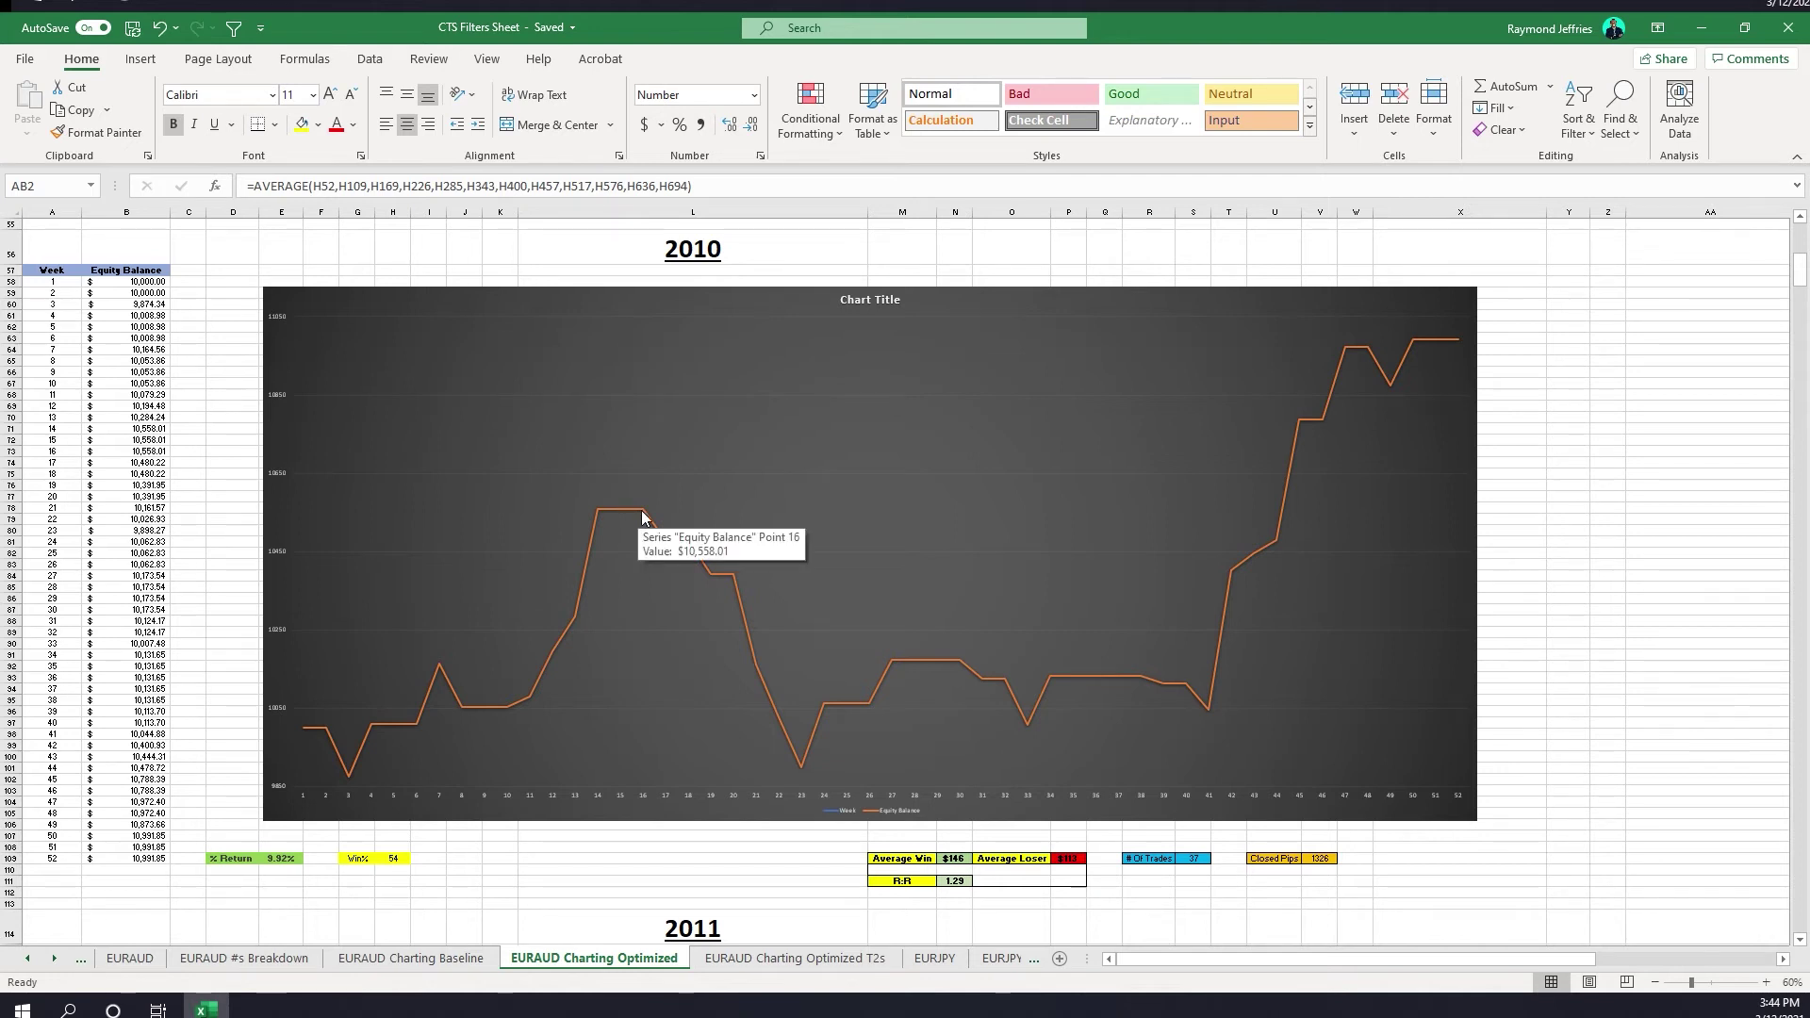
pyautogui.moveTo(800, 771)
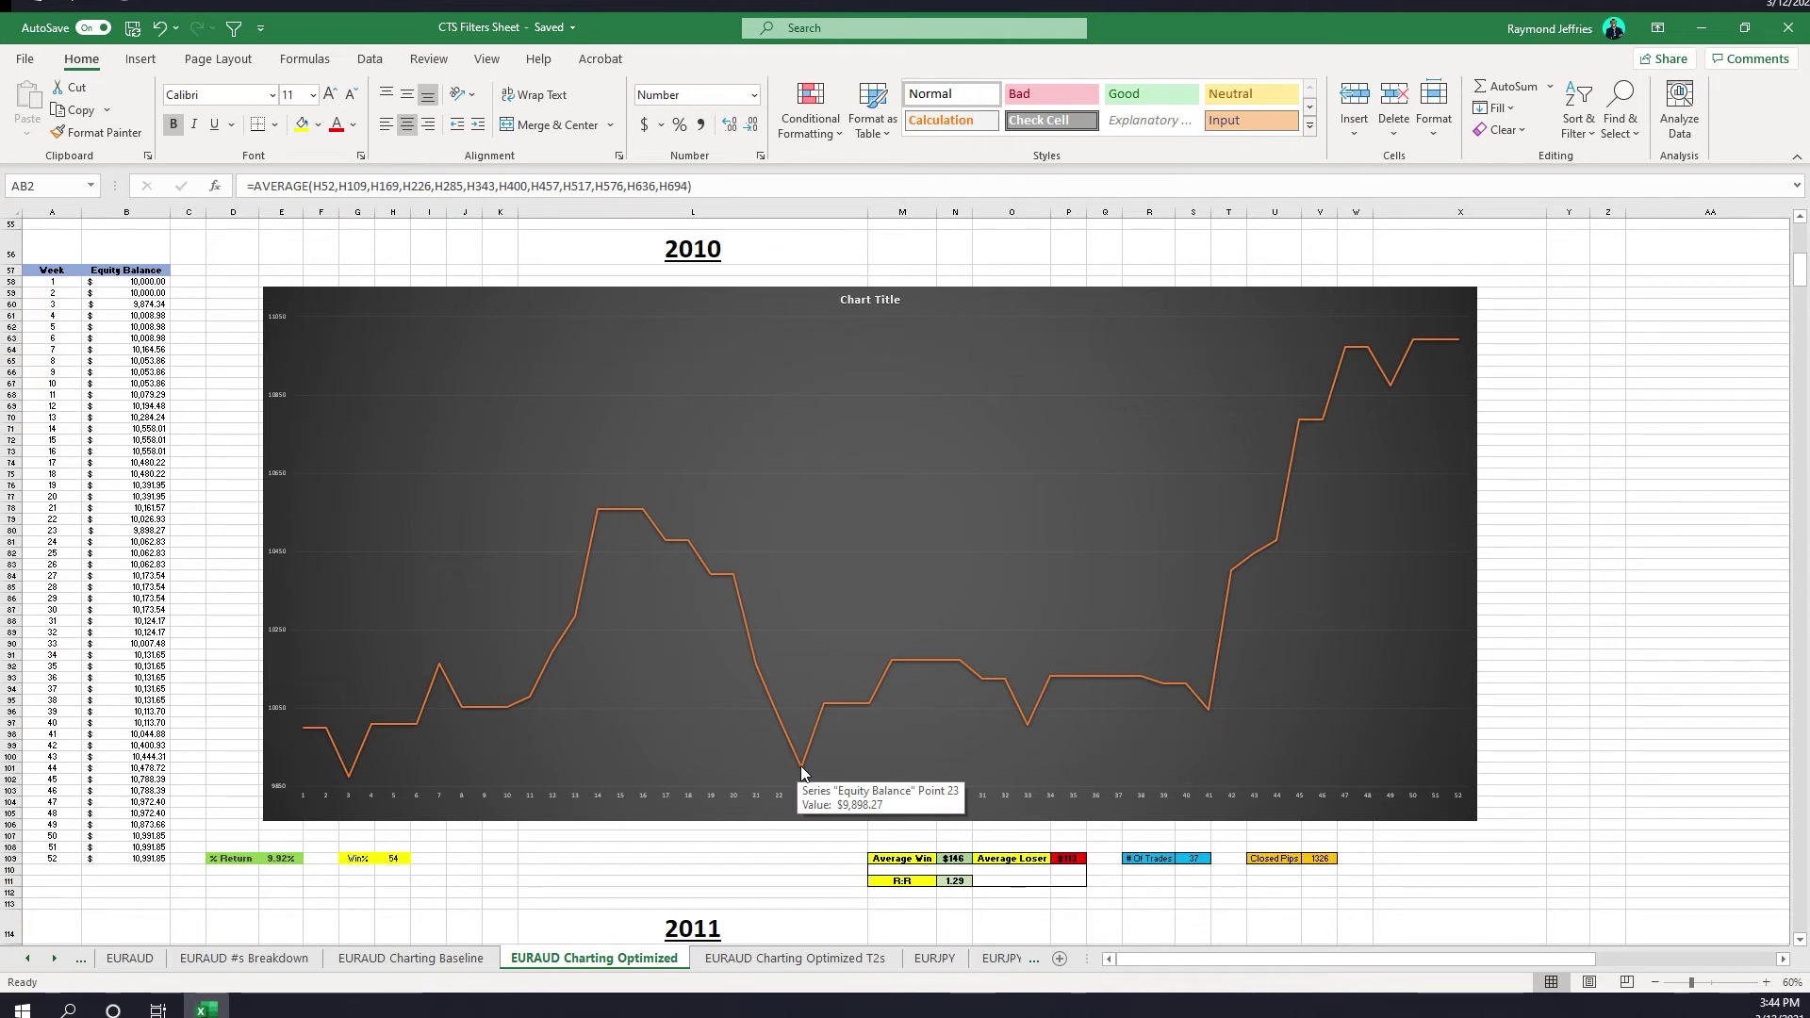
pyautogui.scroll(-15, 800, 771)
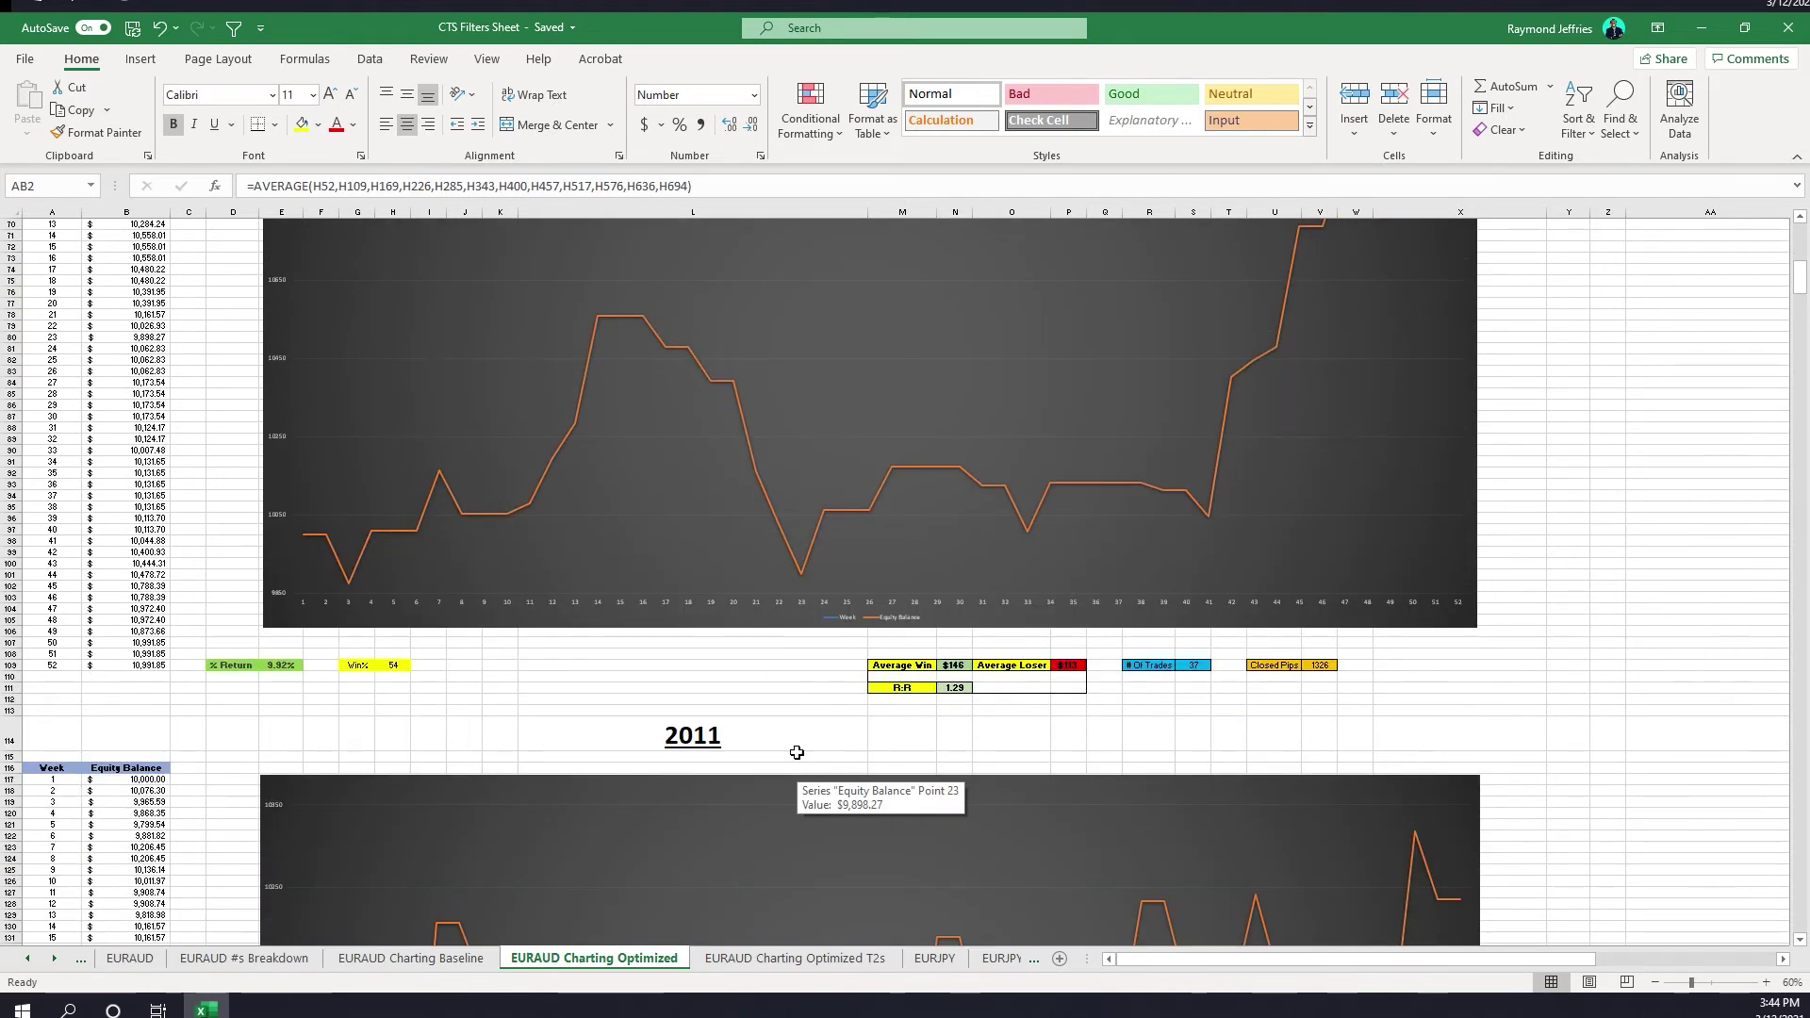
pyautogui.scroll(-4, 783, 728)
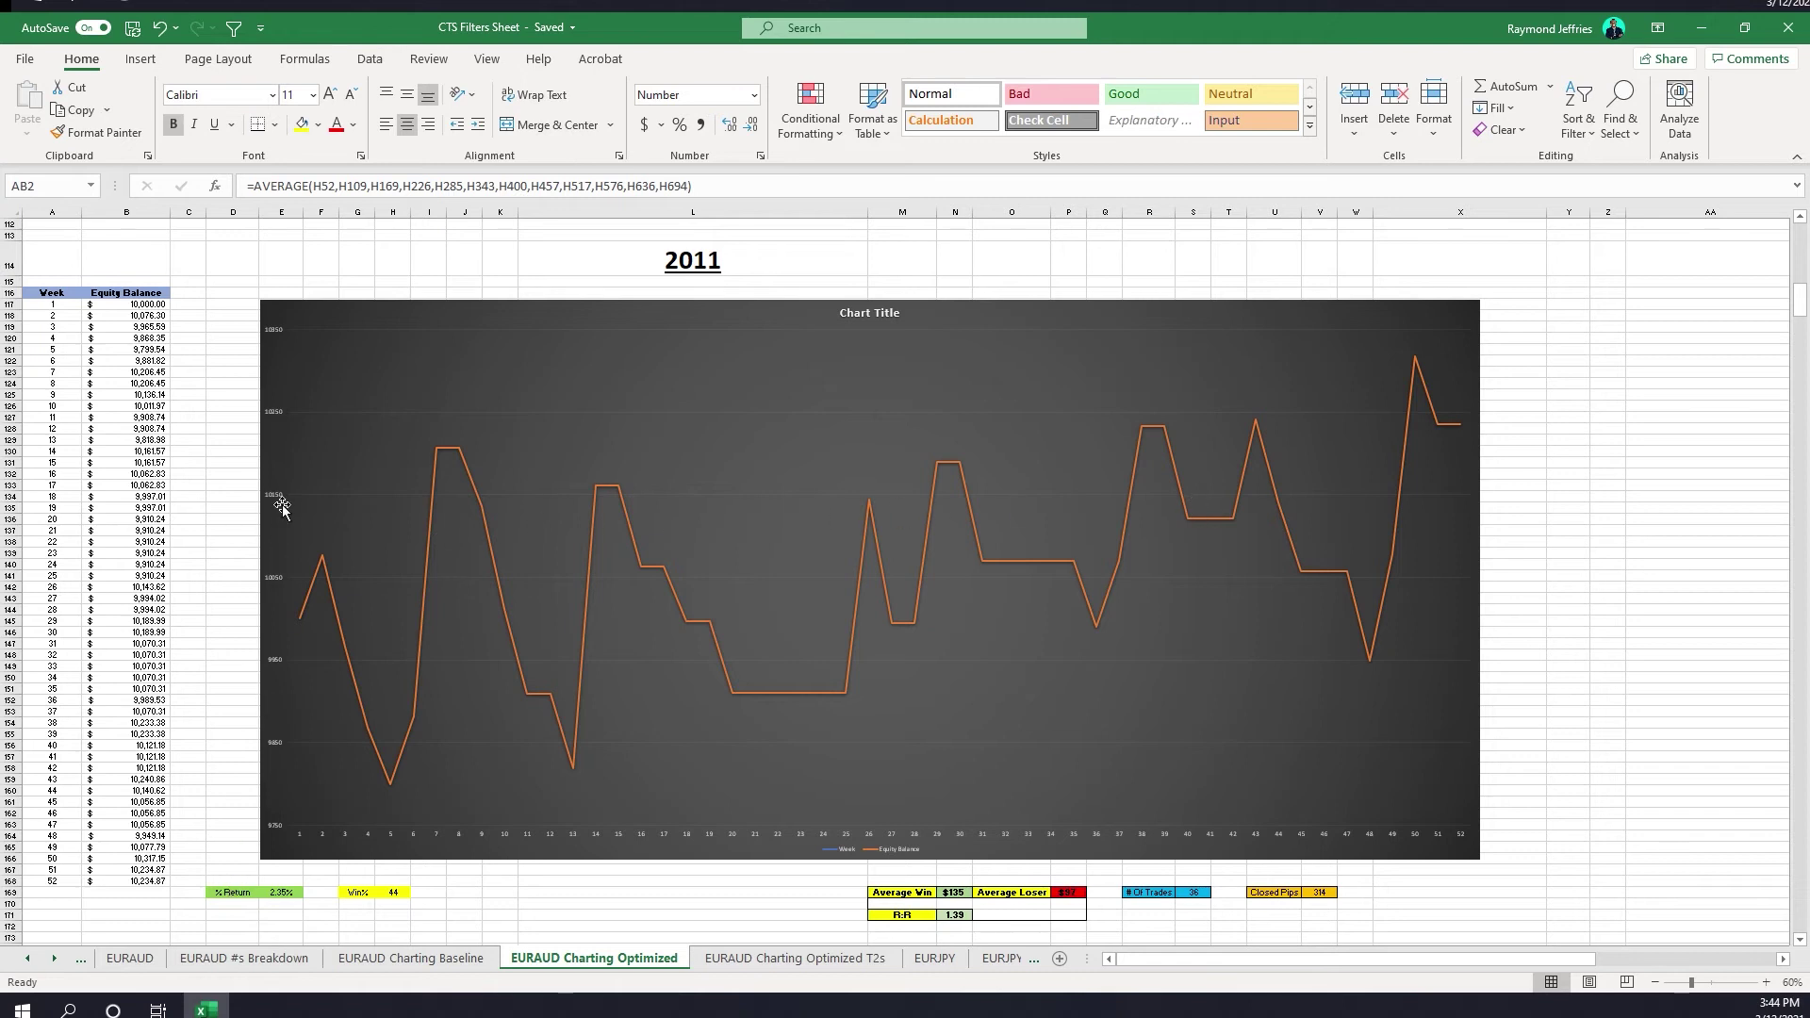
# Review the optimized EURAUD yearly equity charts and their return, win-rate and risk-reward summaries from 2012 through 2020.
pyautogui.scroll(-20, 625, 865)
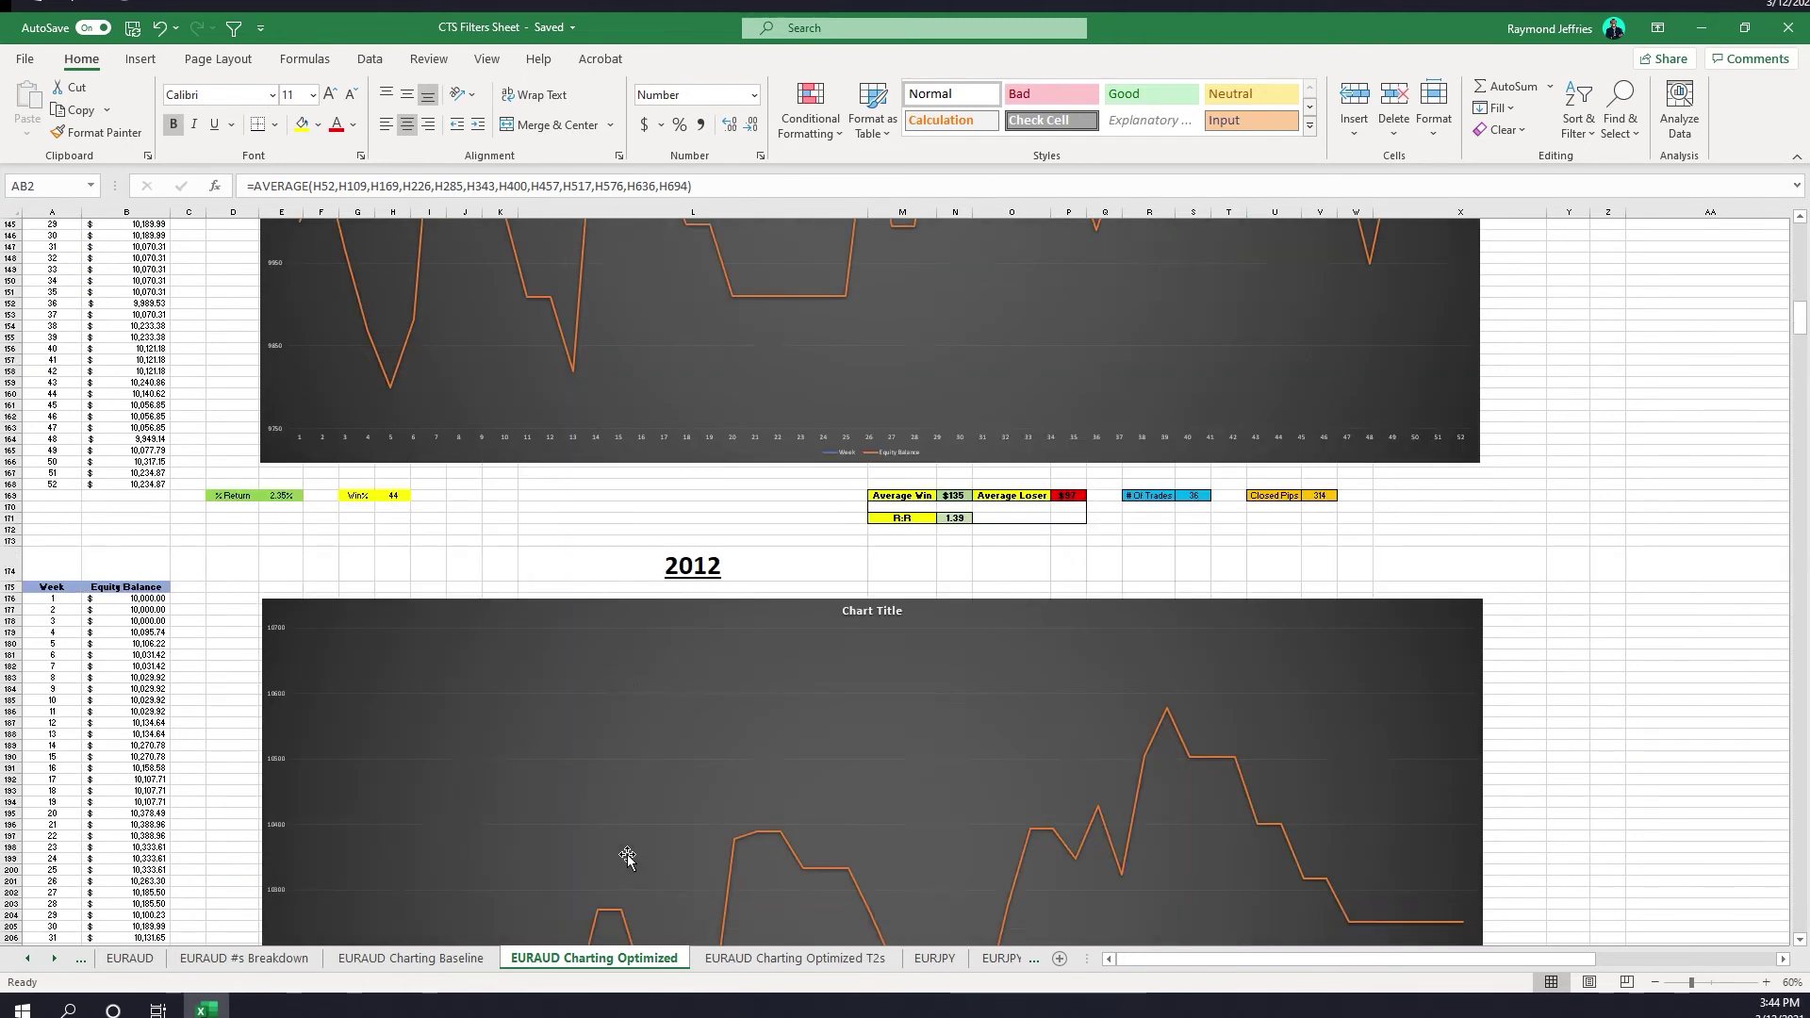
pyautogui.scroll(-2, 619, 826)
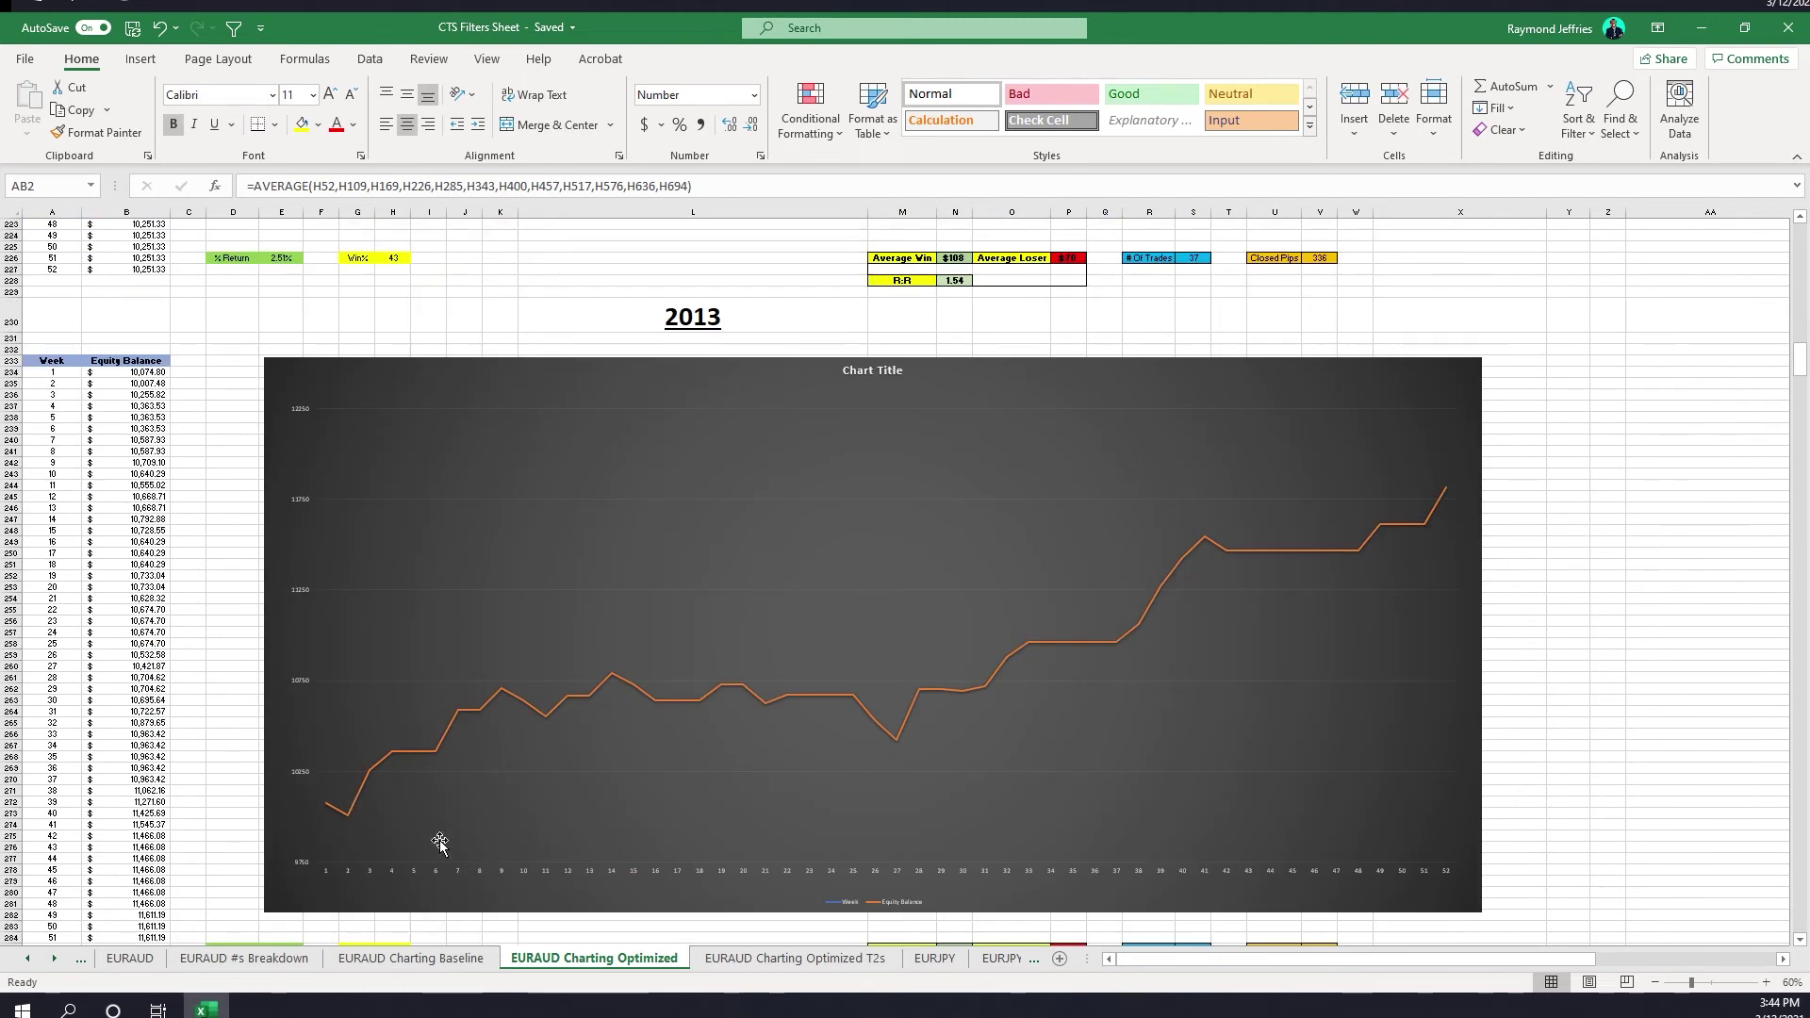
pyautogui.scroll(-18, 1169, 580)
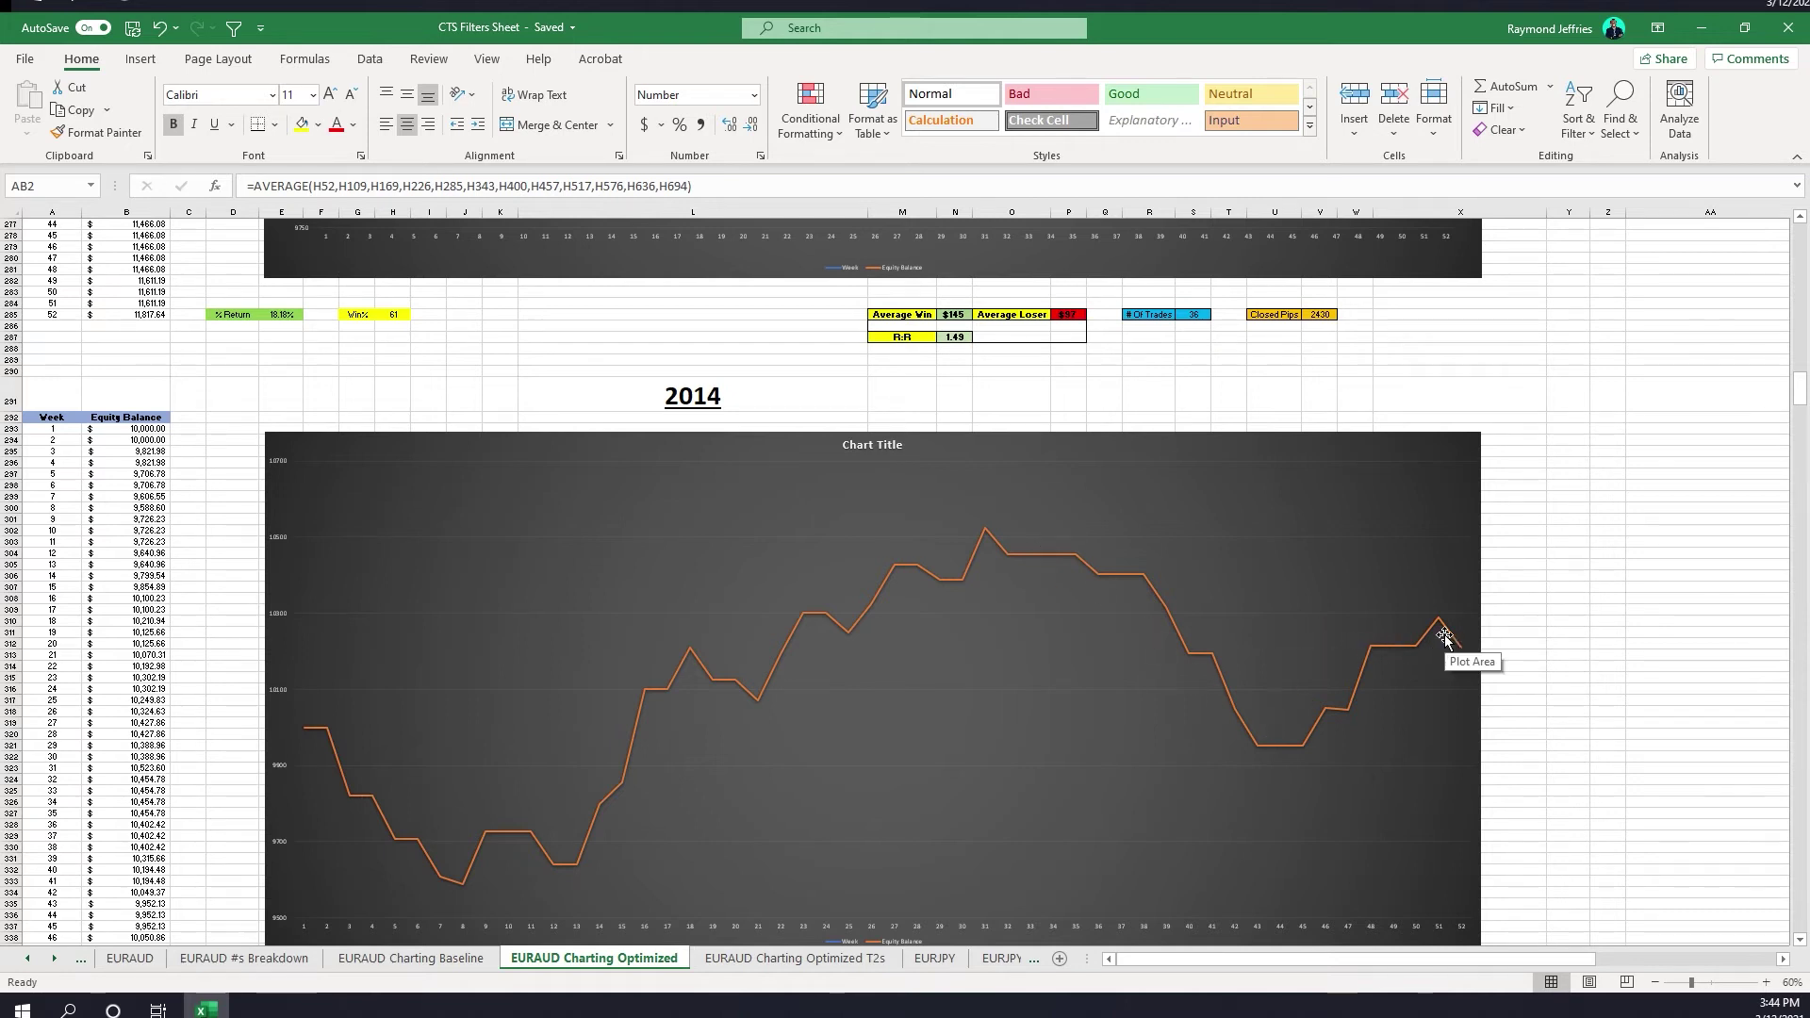
pyautogui.scroll(-1, 1443, 637)
pyautogui.scroll(-10, 1386, 735)
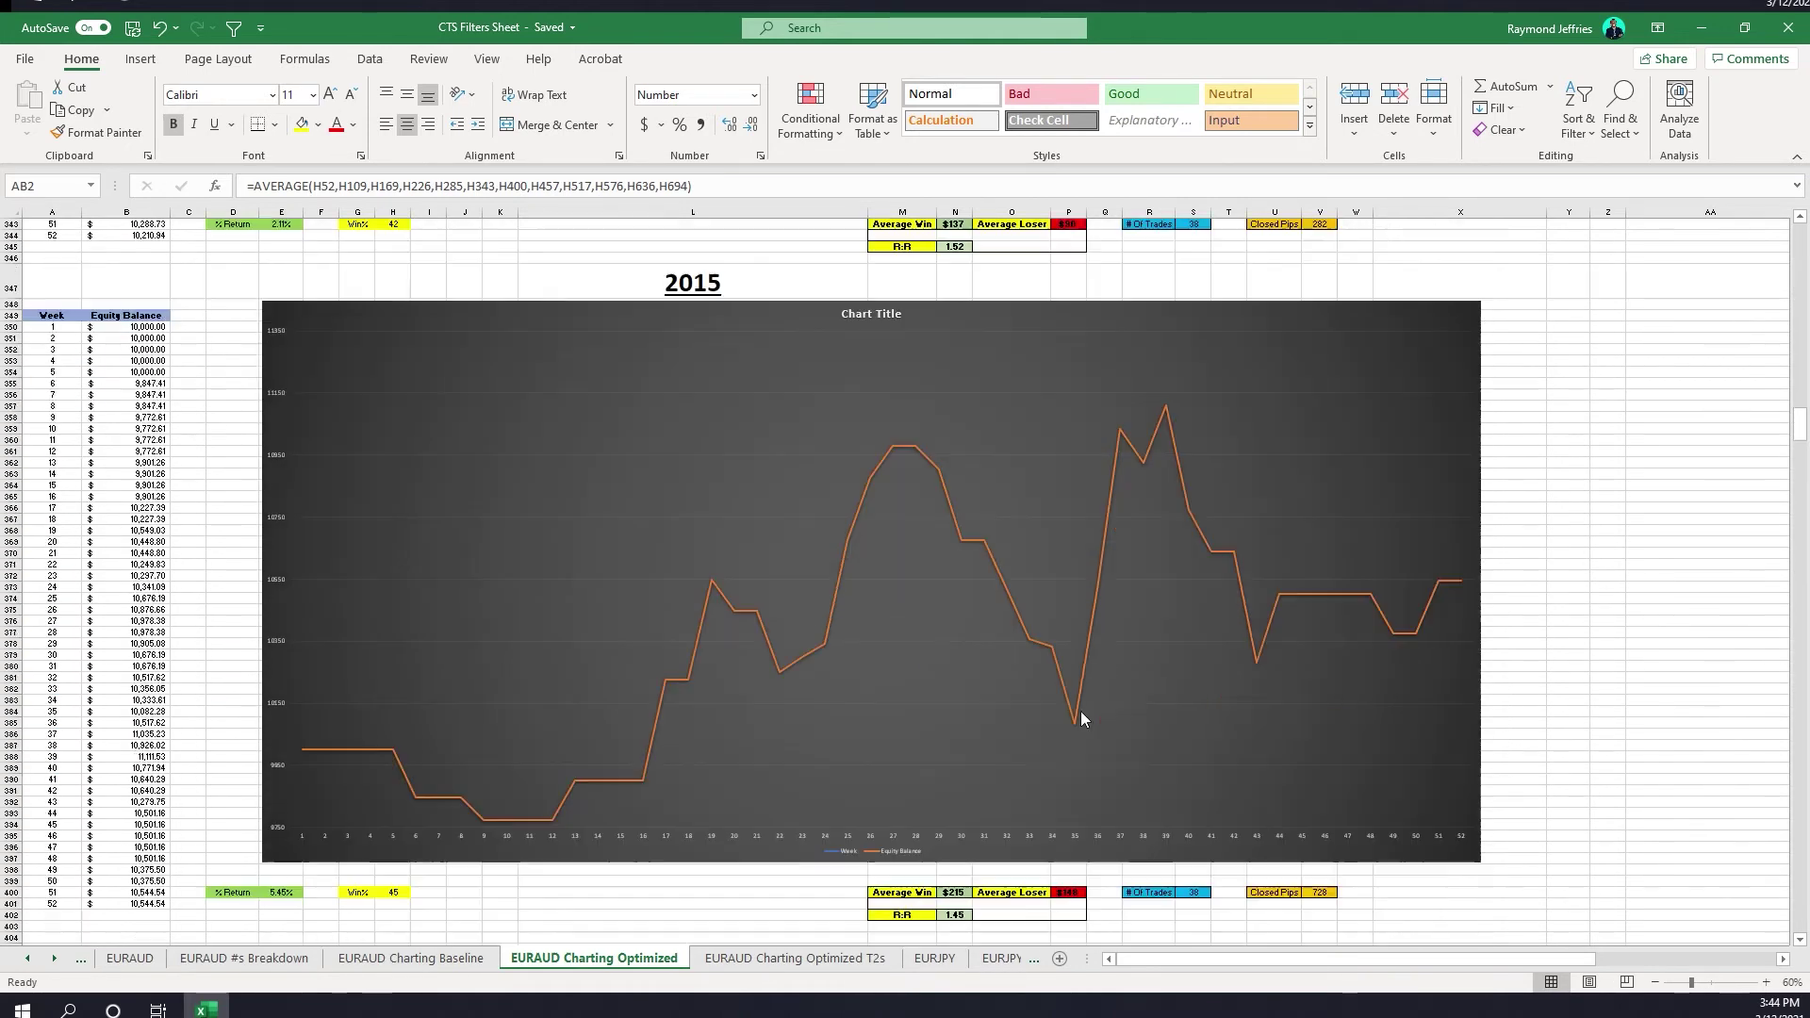
pyautogui.scroll(-6, 1103, 727)
pyautogui.scroll(-10, 1122, 673)
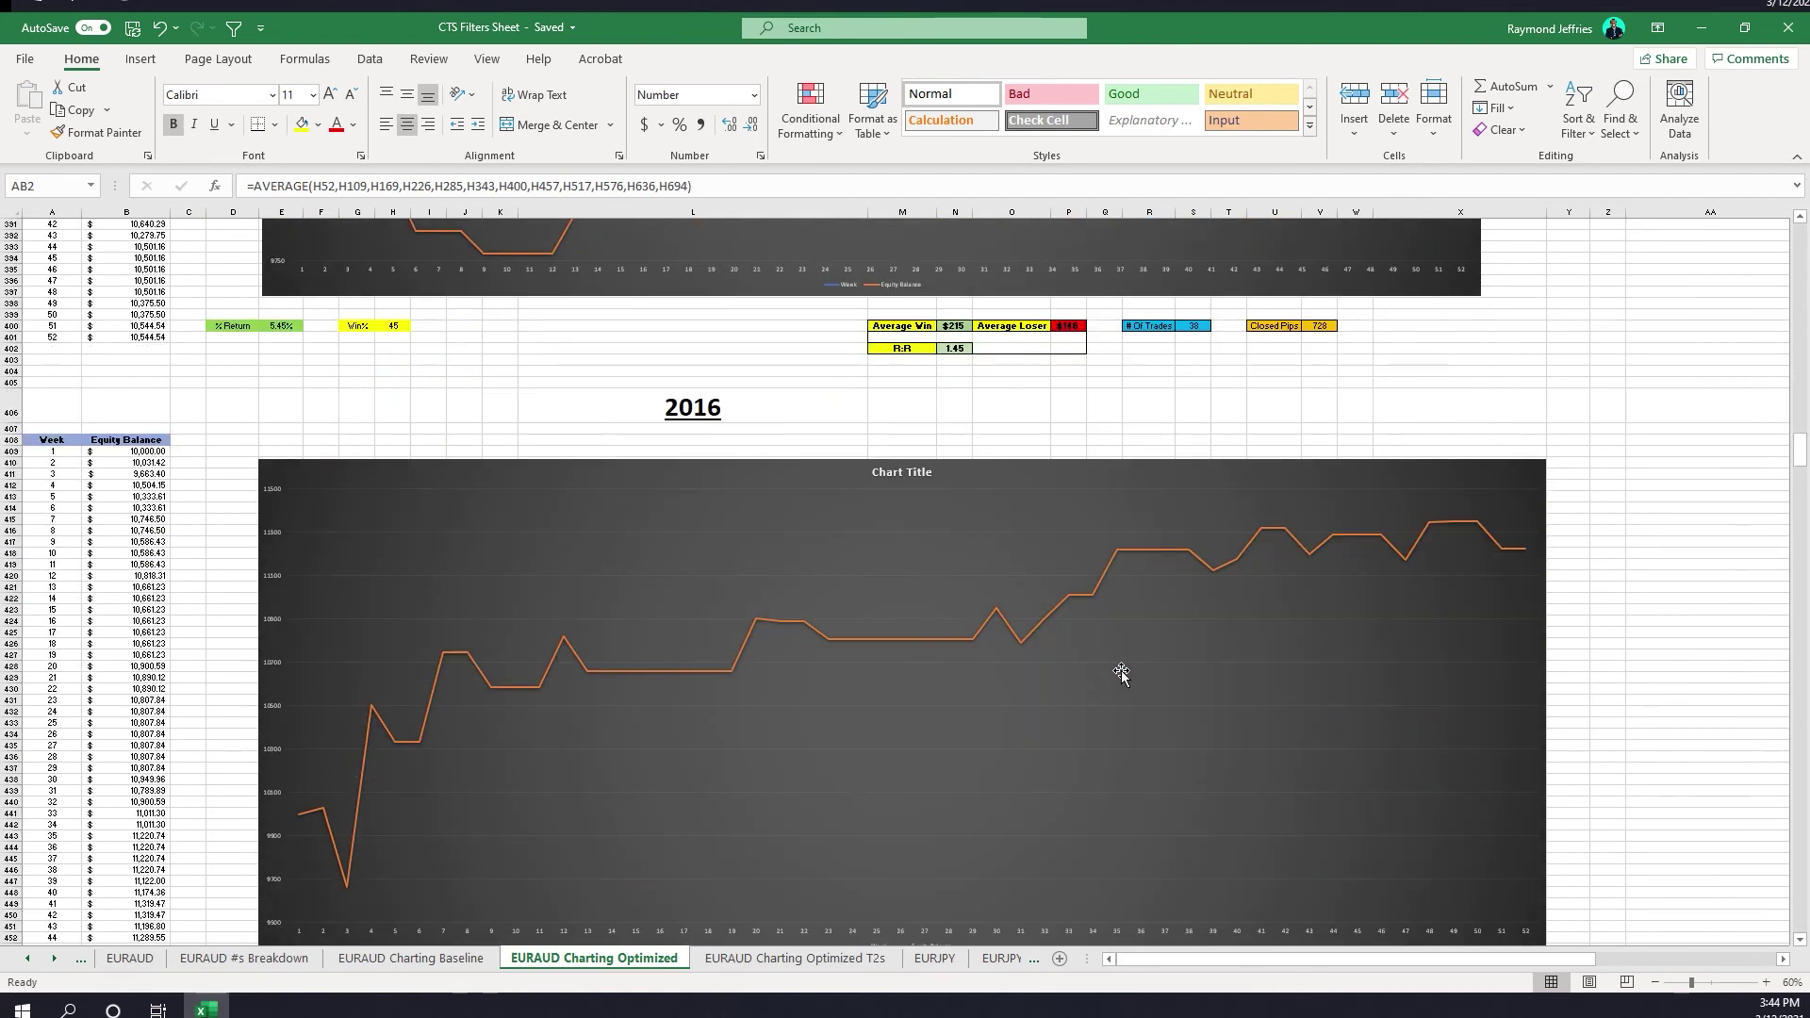
pyautogui.scroll(-20, 562, 702)
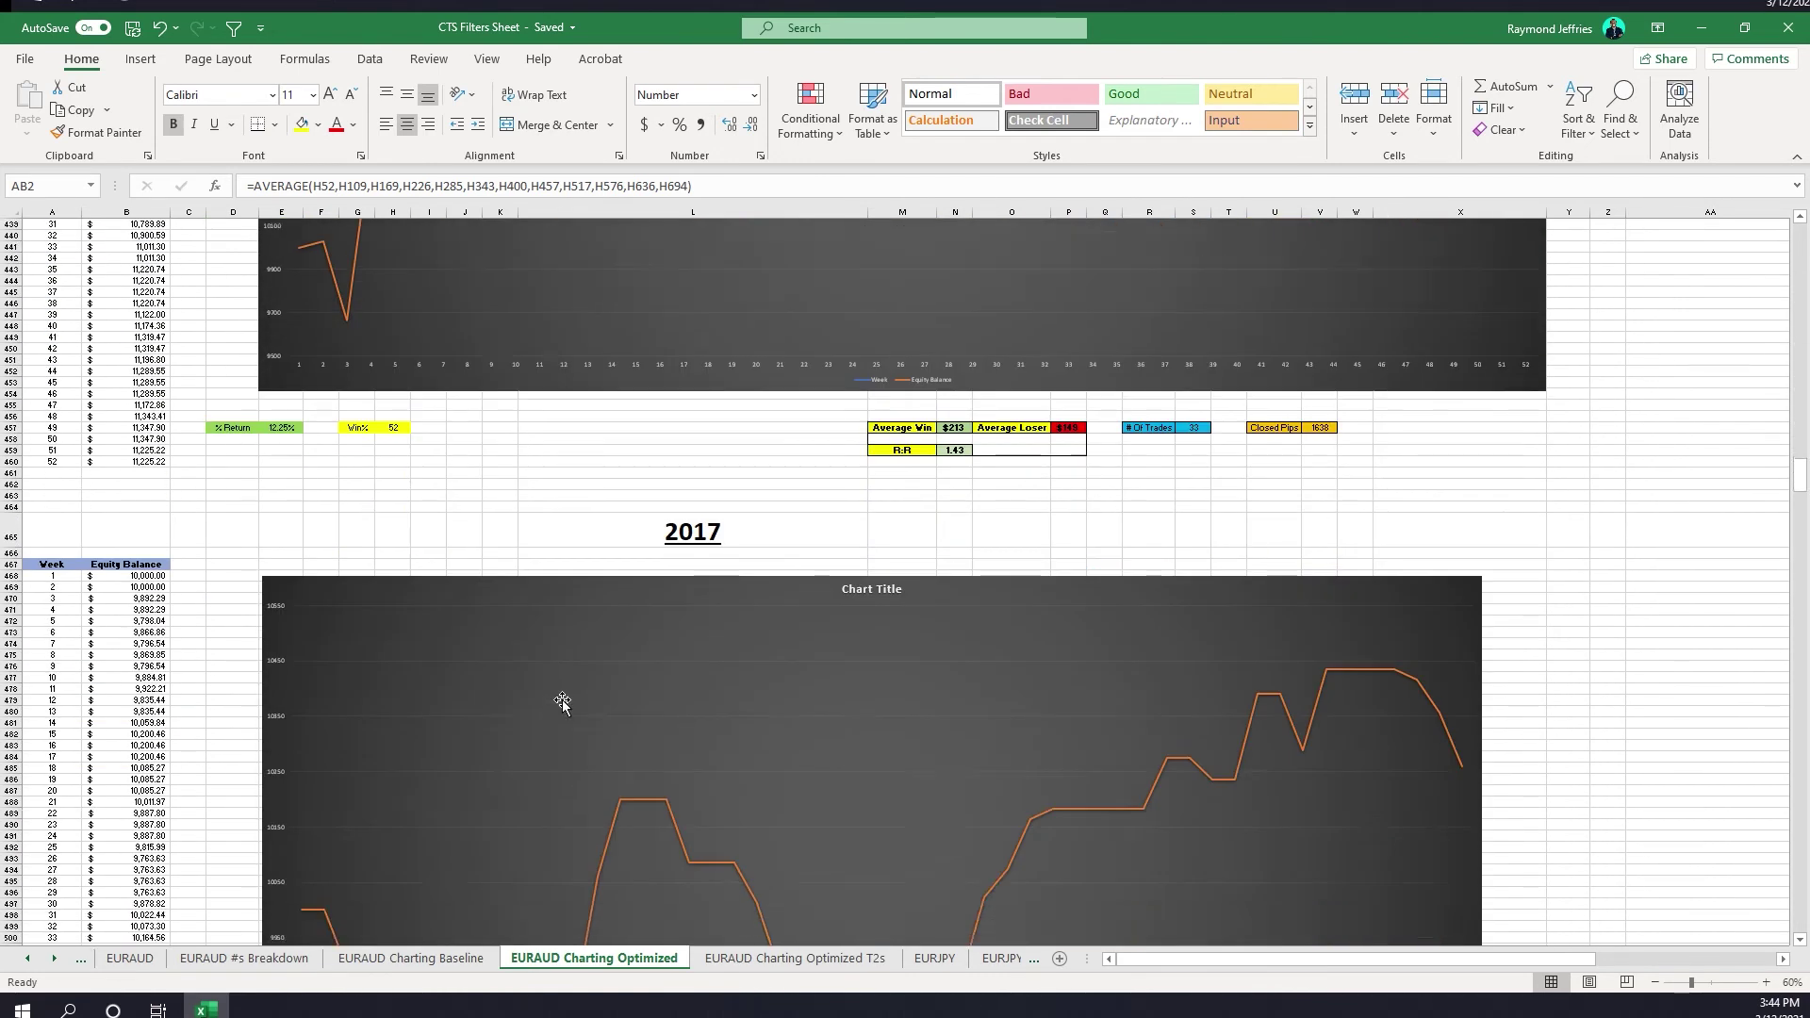
pyautogui.scroll(-20, 705, 682)
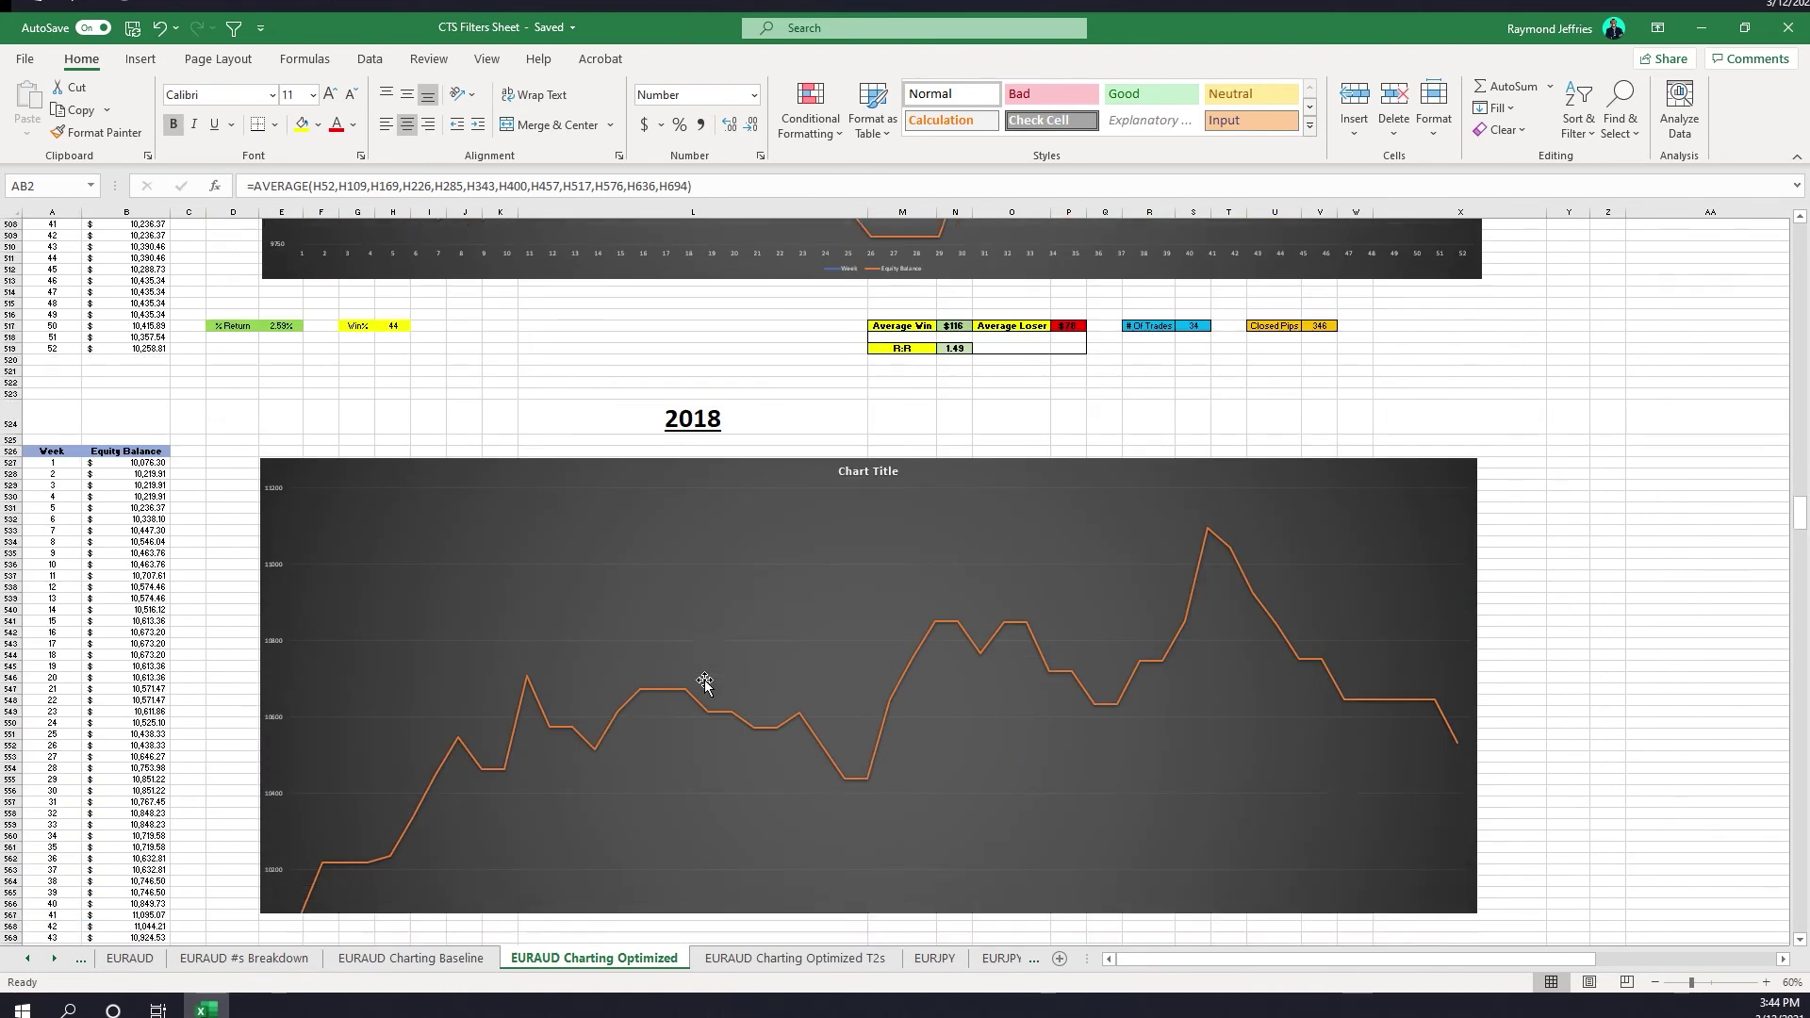
pyautogui.scroll(-20, 705, 682)
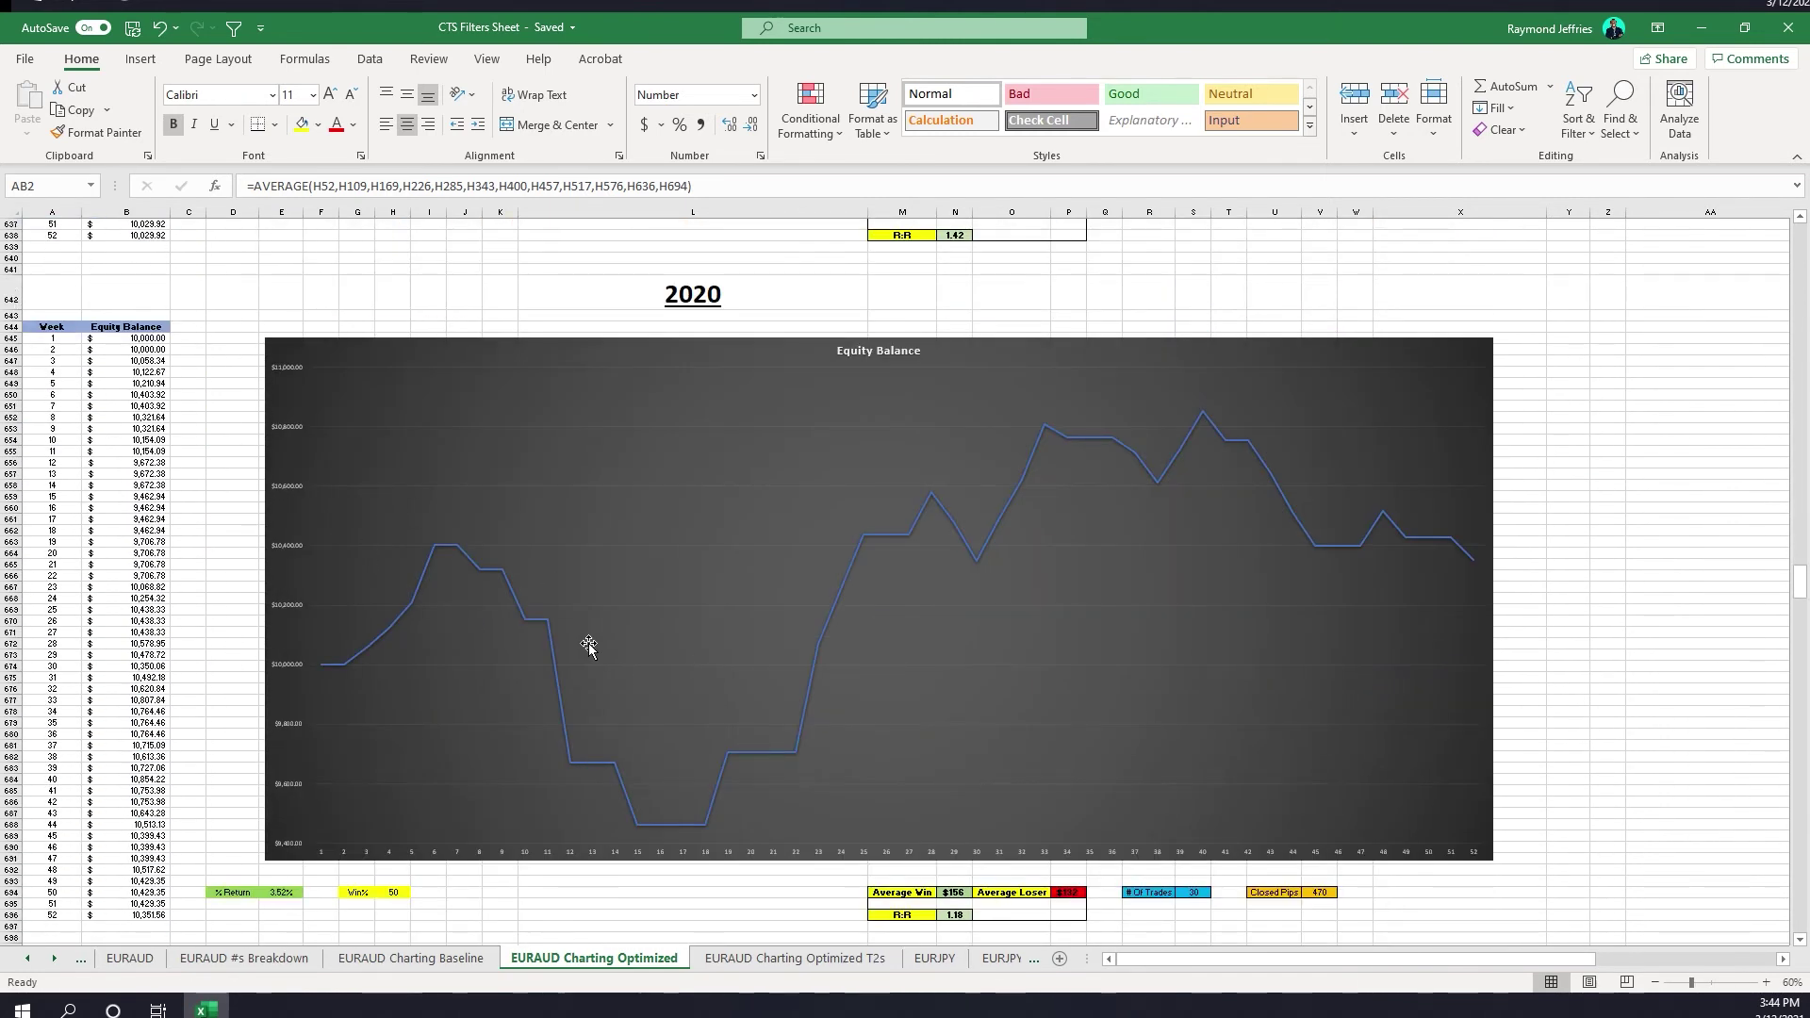
pyautogui.scroll(-10, 601, 671)
# Examine the full-period EURAUD optimized equity curve below the 2020 chart across its whole width, with the sheet at 50% zoom.
pyautogui.scroll(-20, 601, 671)
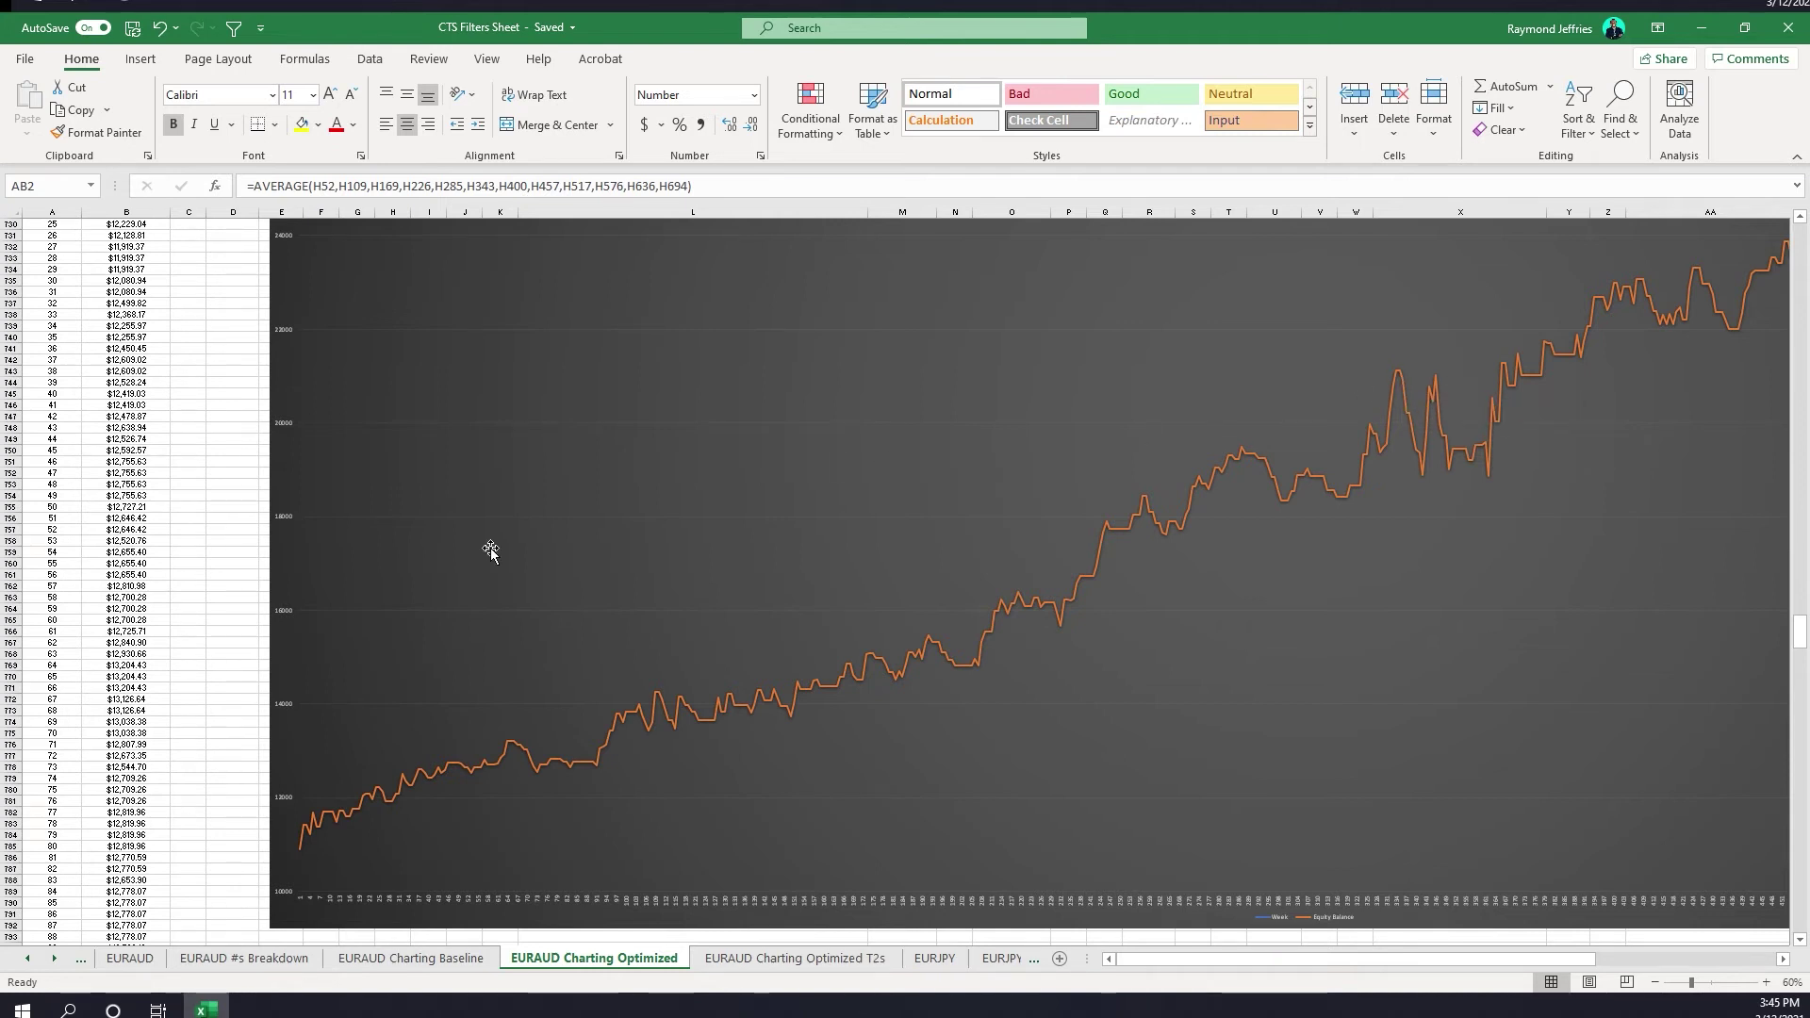
pyautogui.moveTo(1235, 957); pyautogui.dragTo(1279, 958)
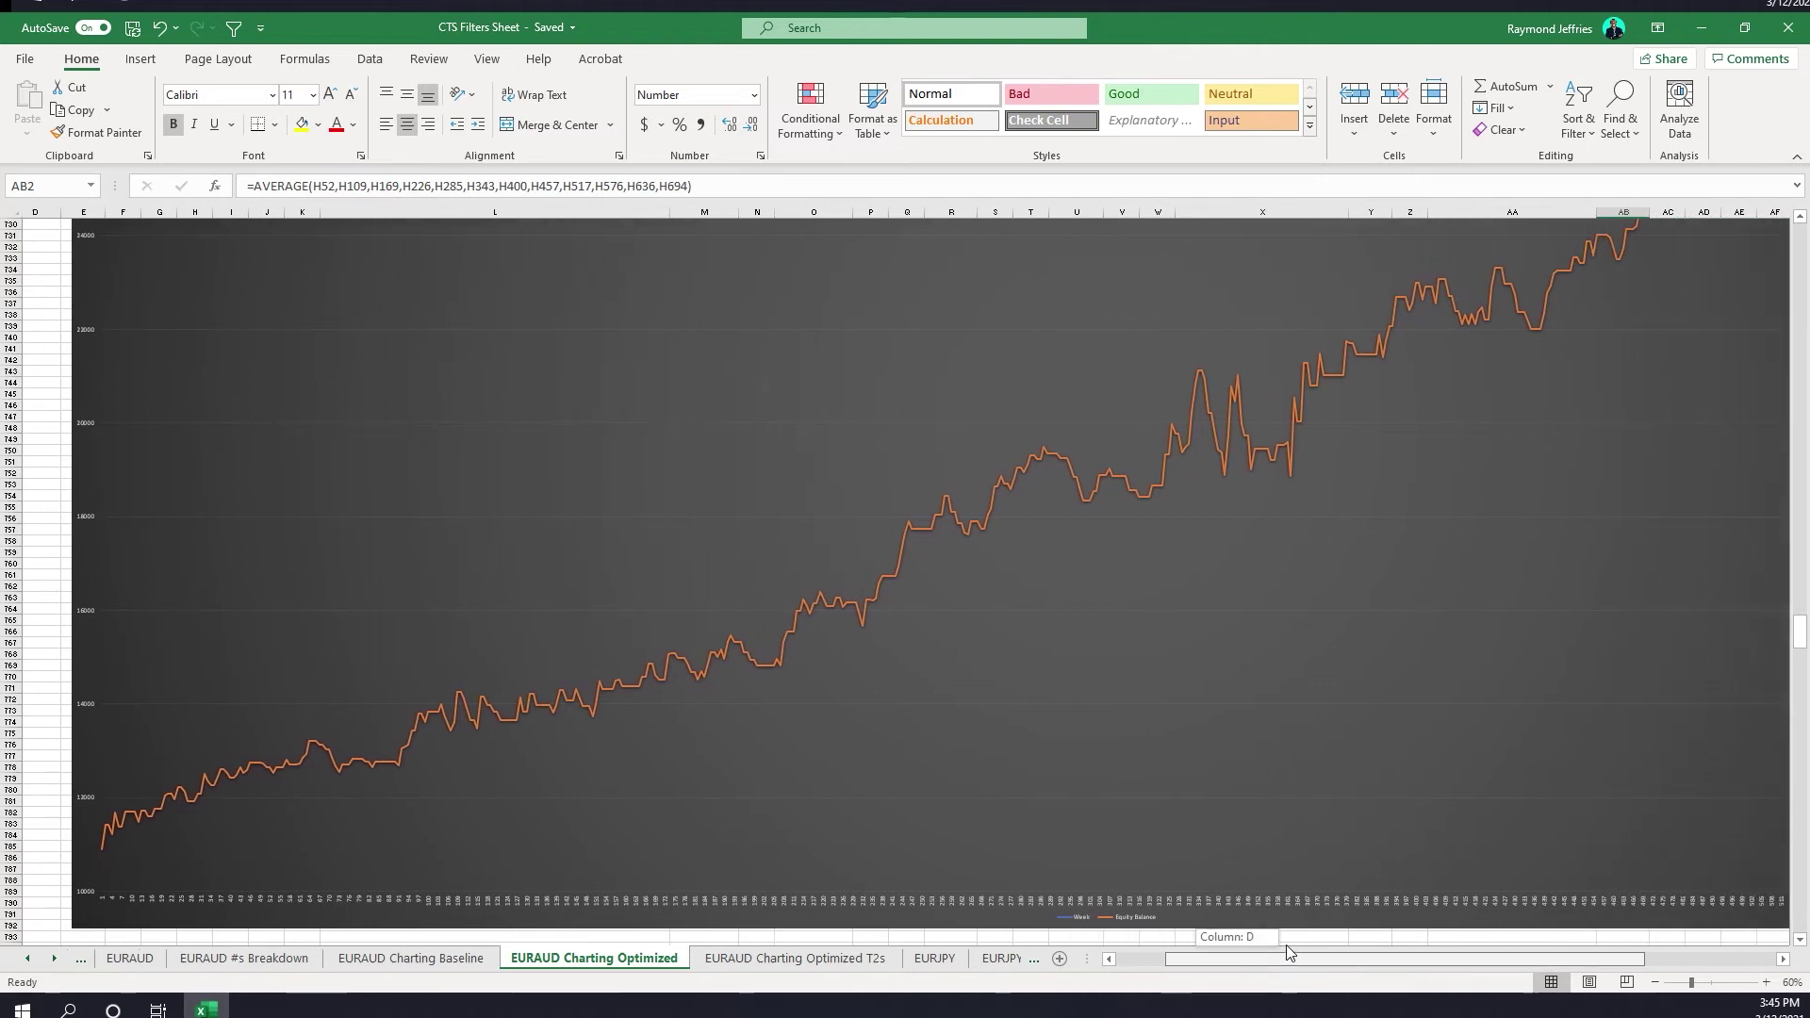
pyautogui.scroll(6, 1281, 711)
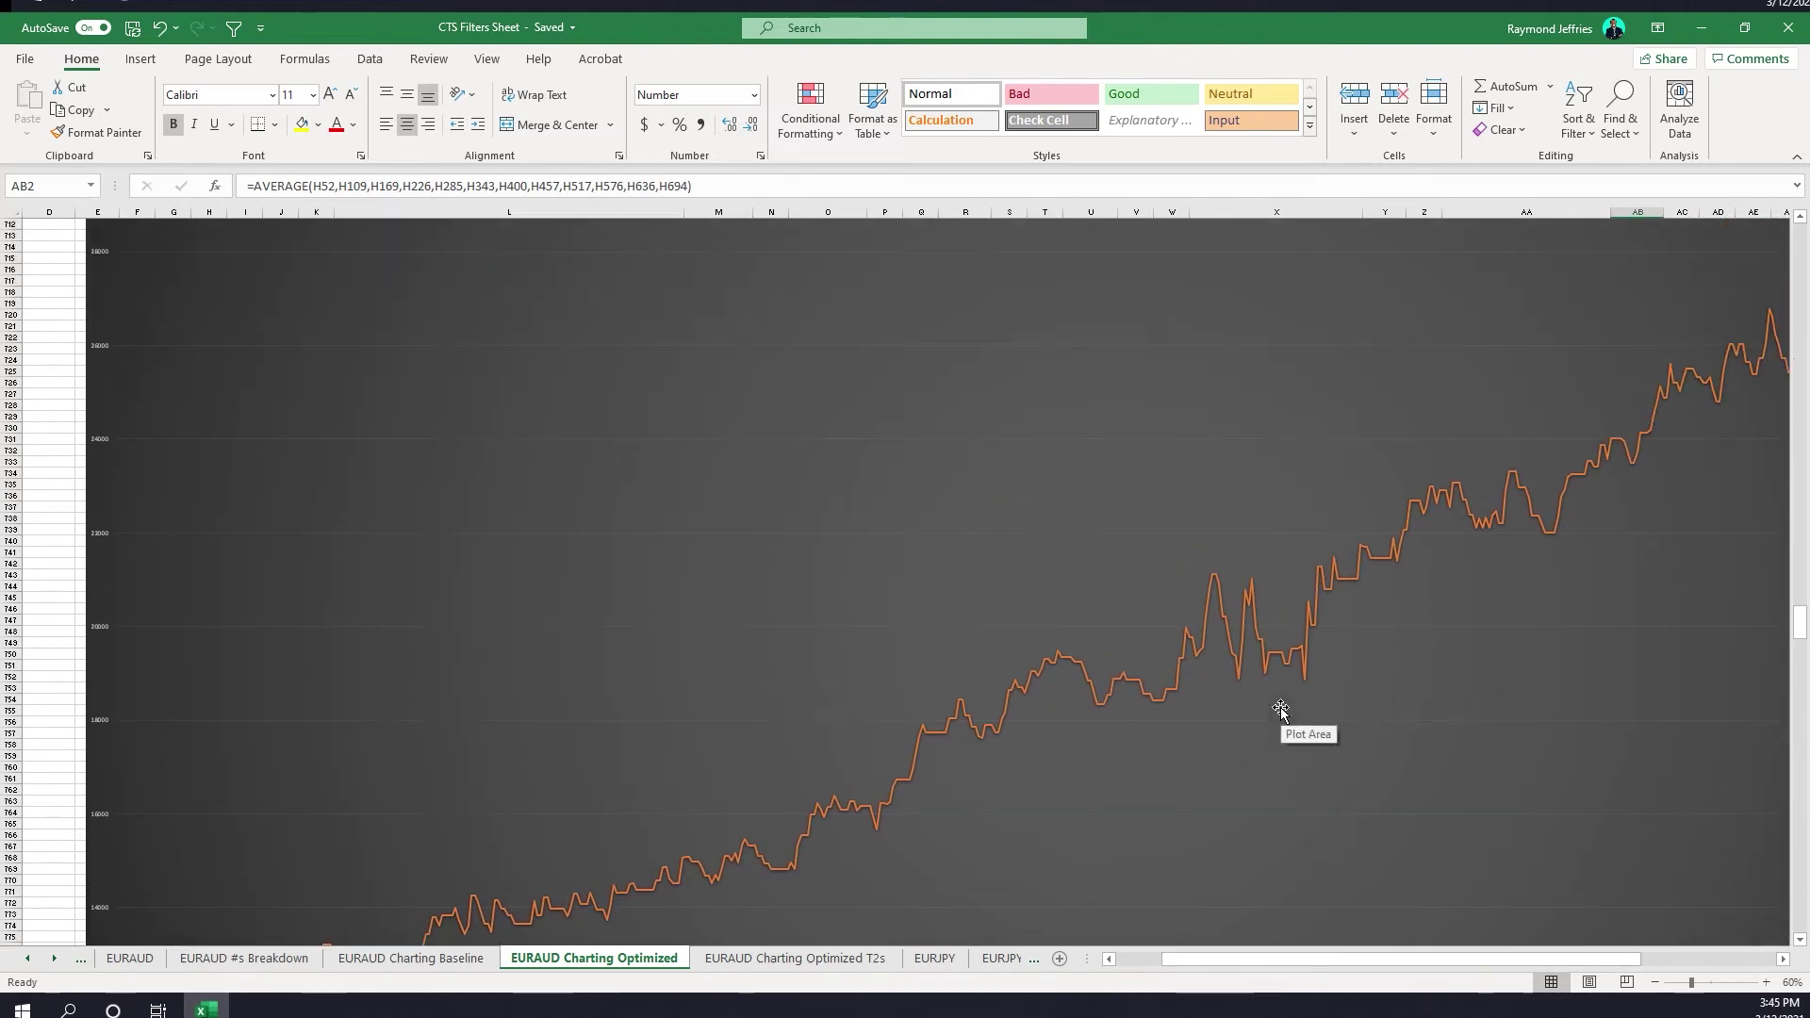
pyautogui.click(1655, 983)
pyautogui.scroll(-4, 1543, 954)
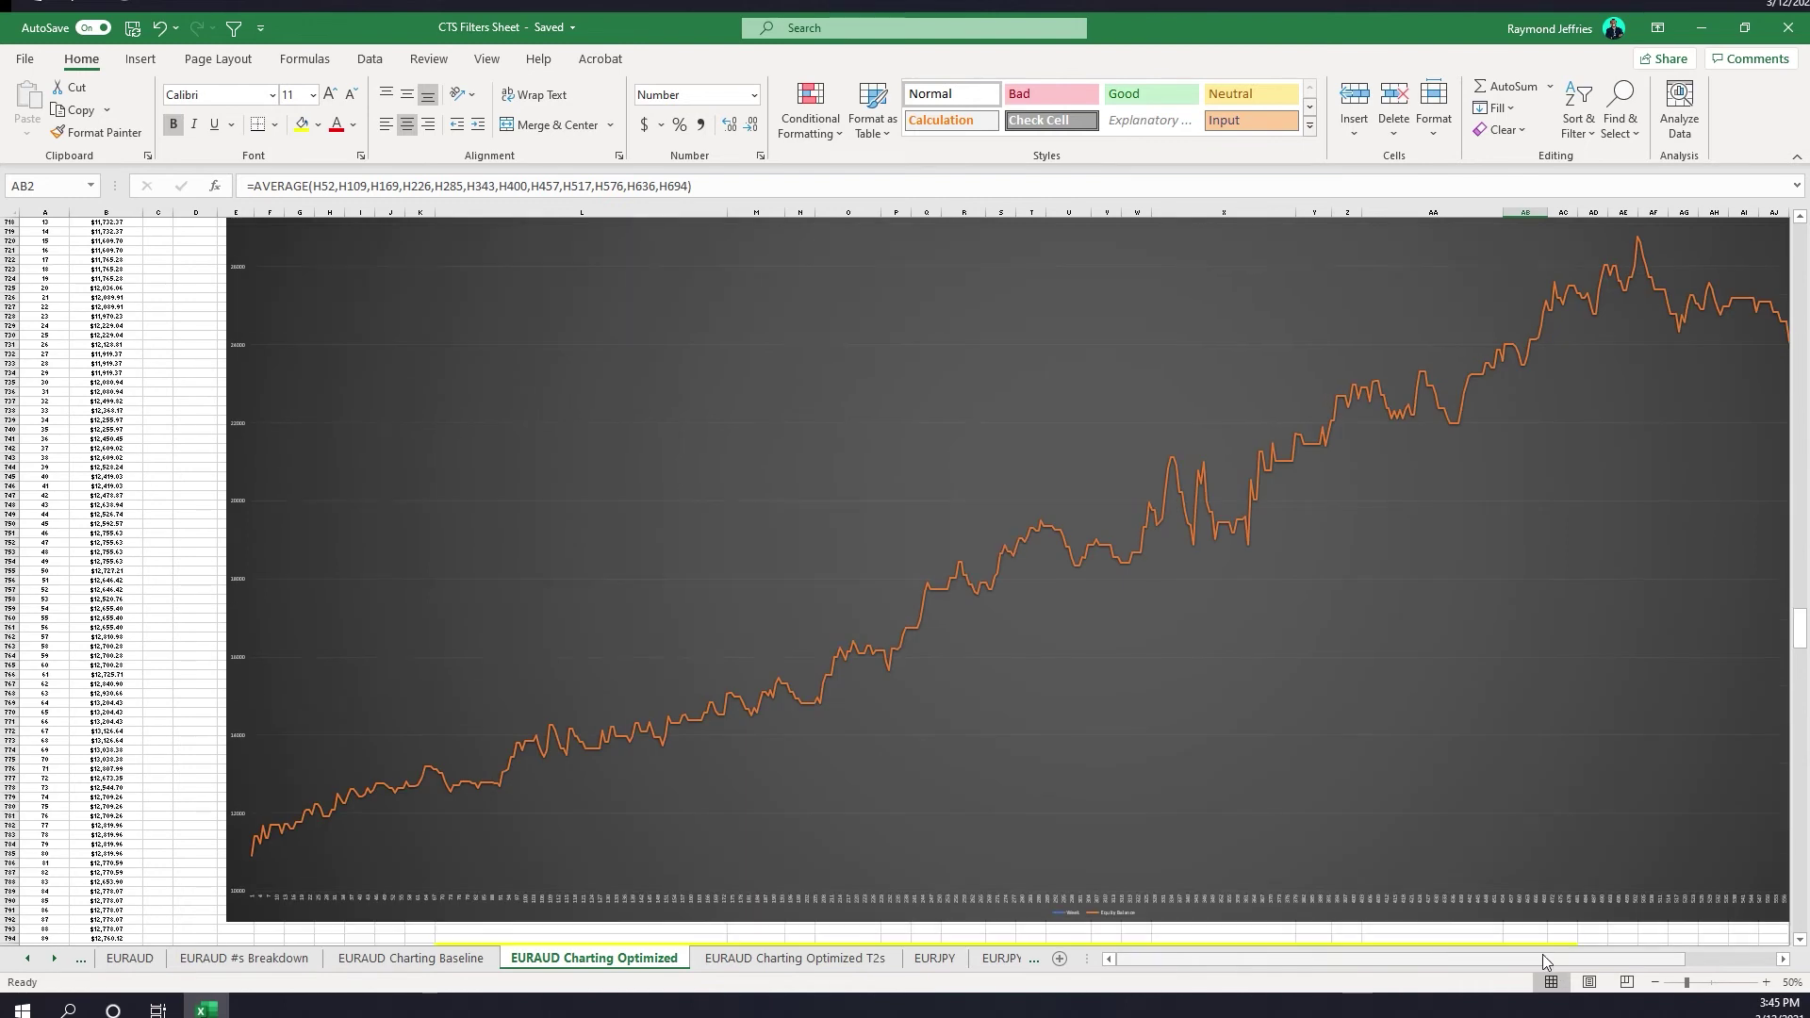
pyautogui.moveTo(1546, 957); pyautogui.dragTo(1576, 967)
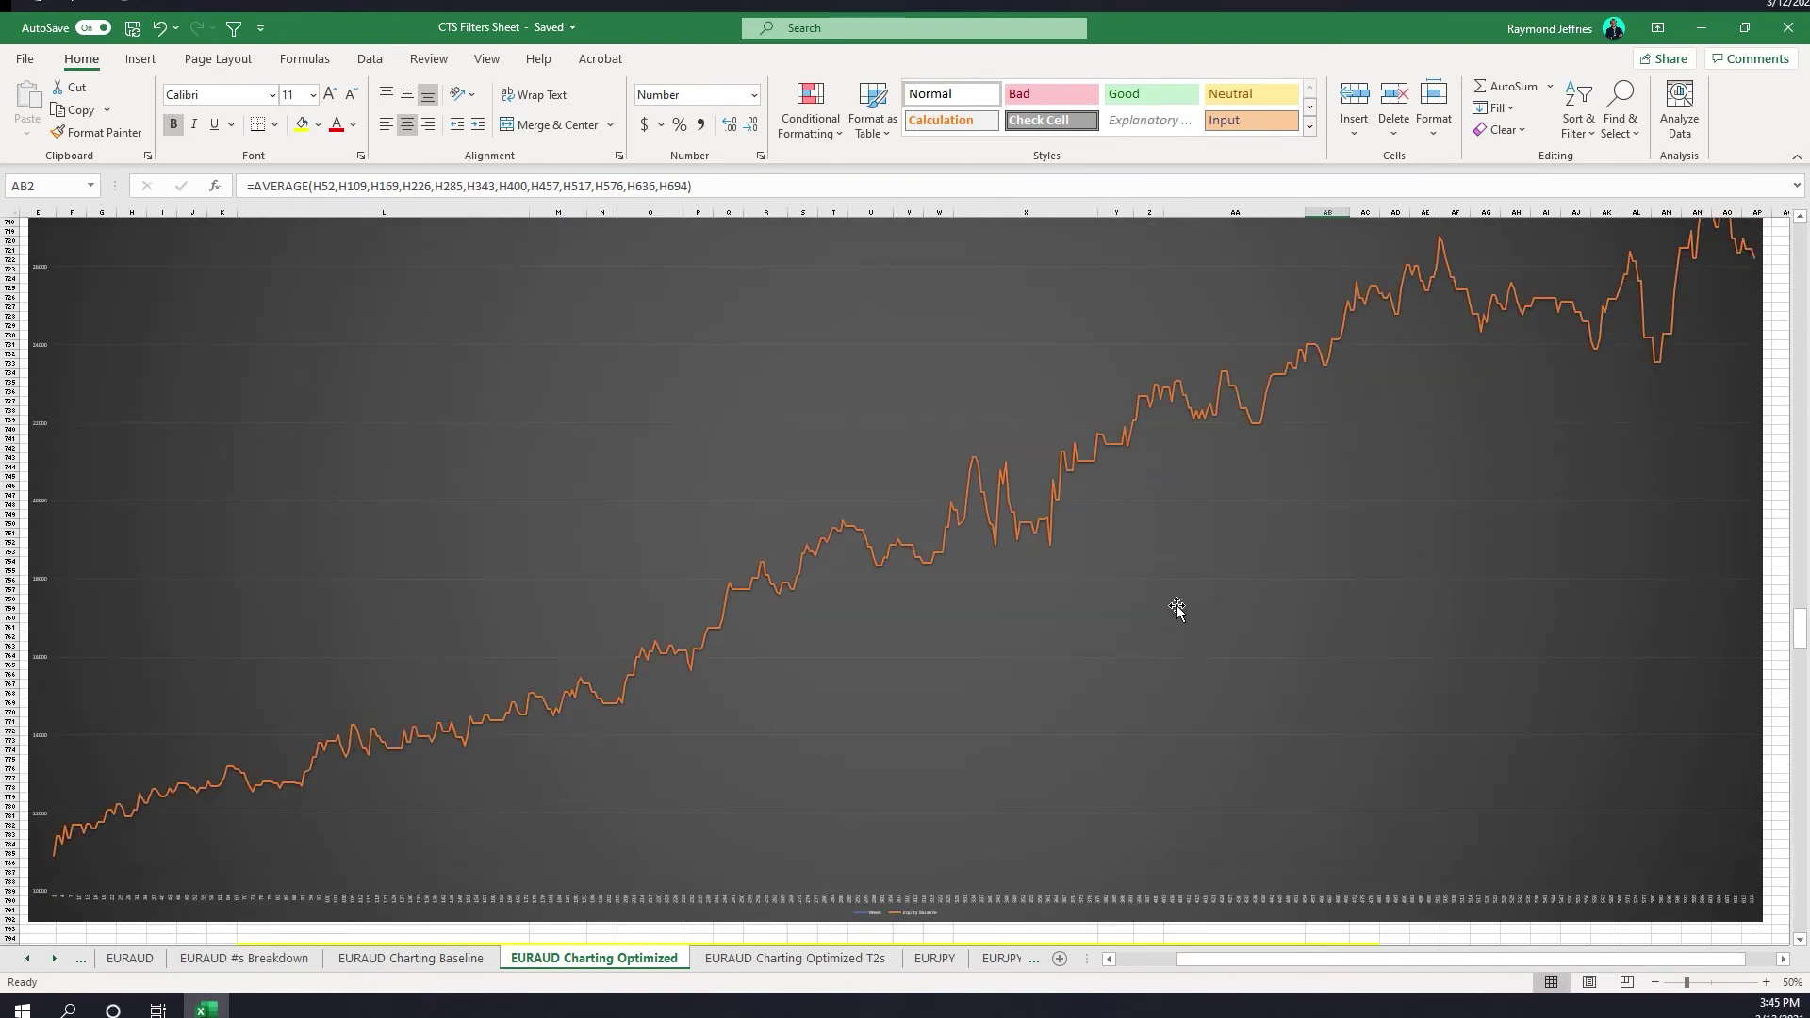
pyautogui.moveTo(1411, 954); pyautogui.dragTo(1350, 956)
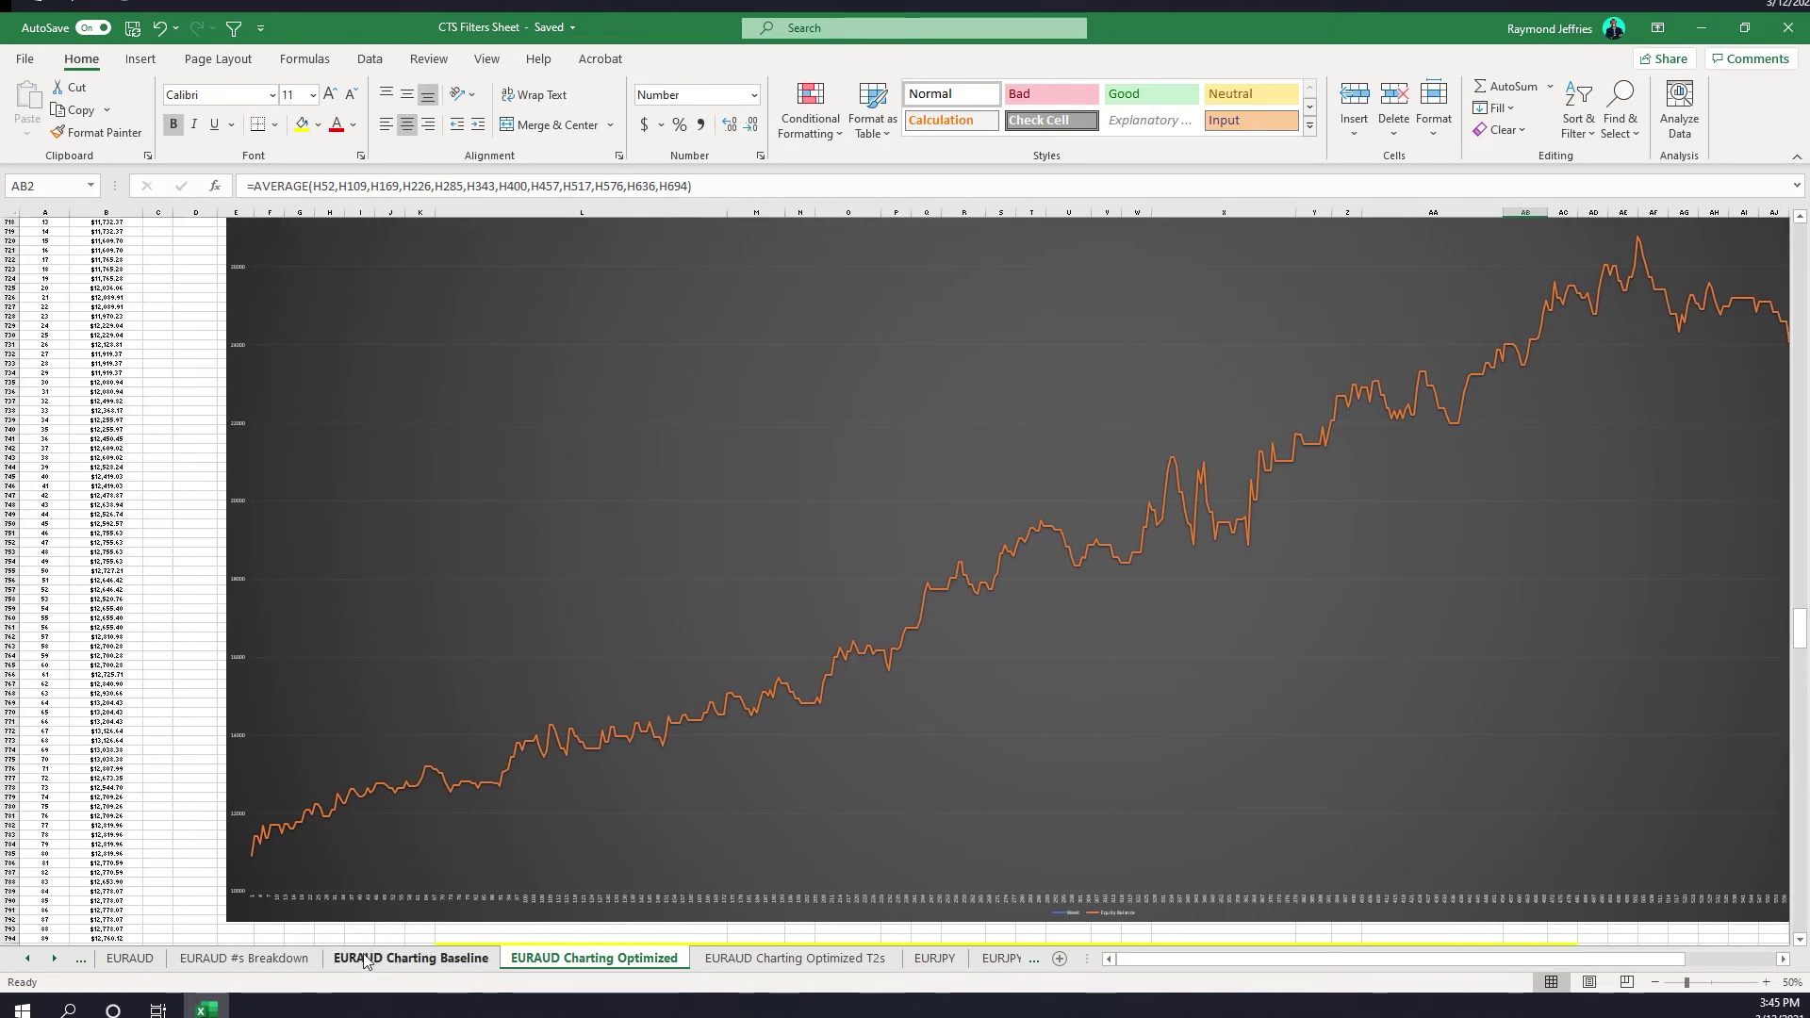
# Review the one-target and two-target summaries and analyses on the EURAUD #s Breakdown sheet.
pyautogui.click(287, 959)
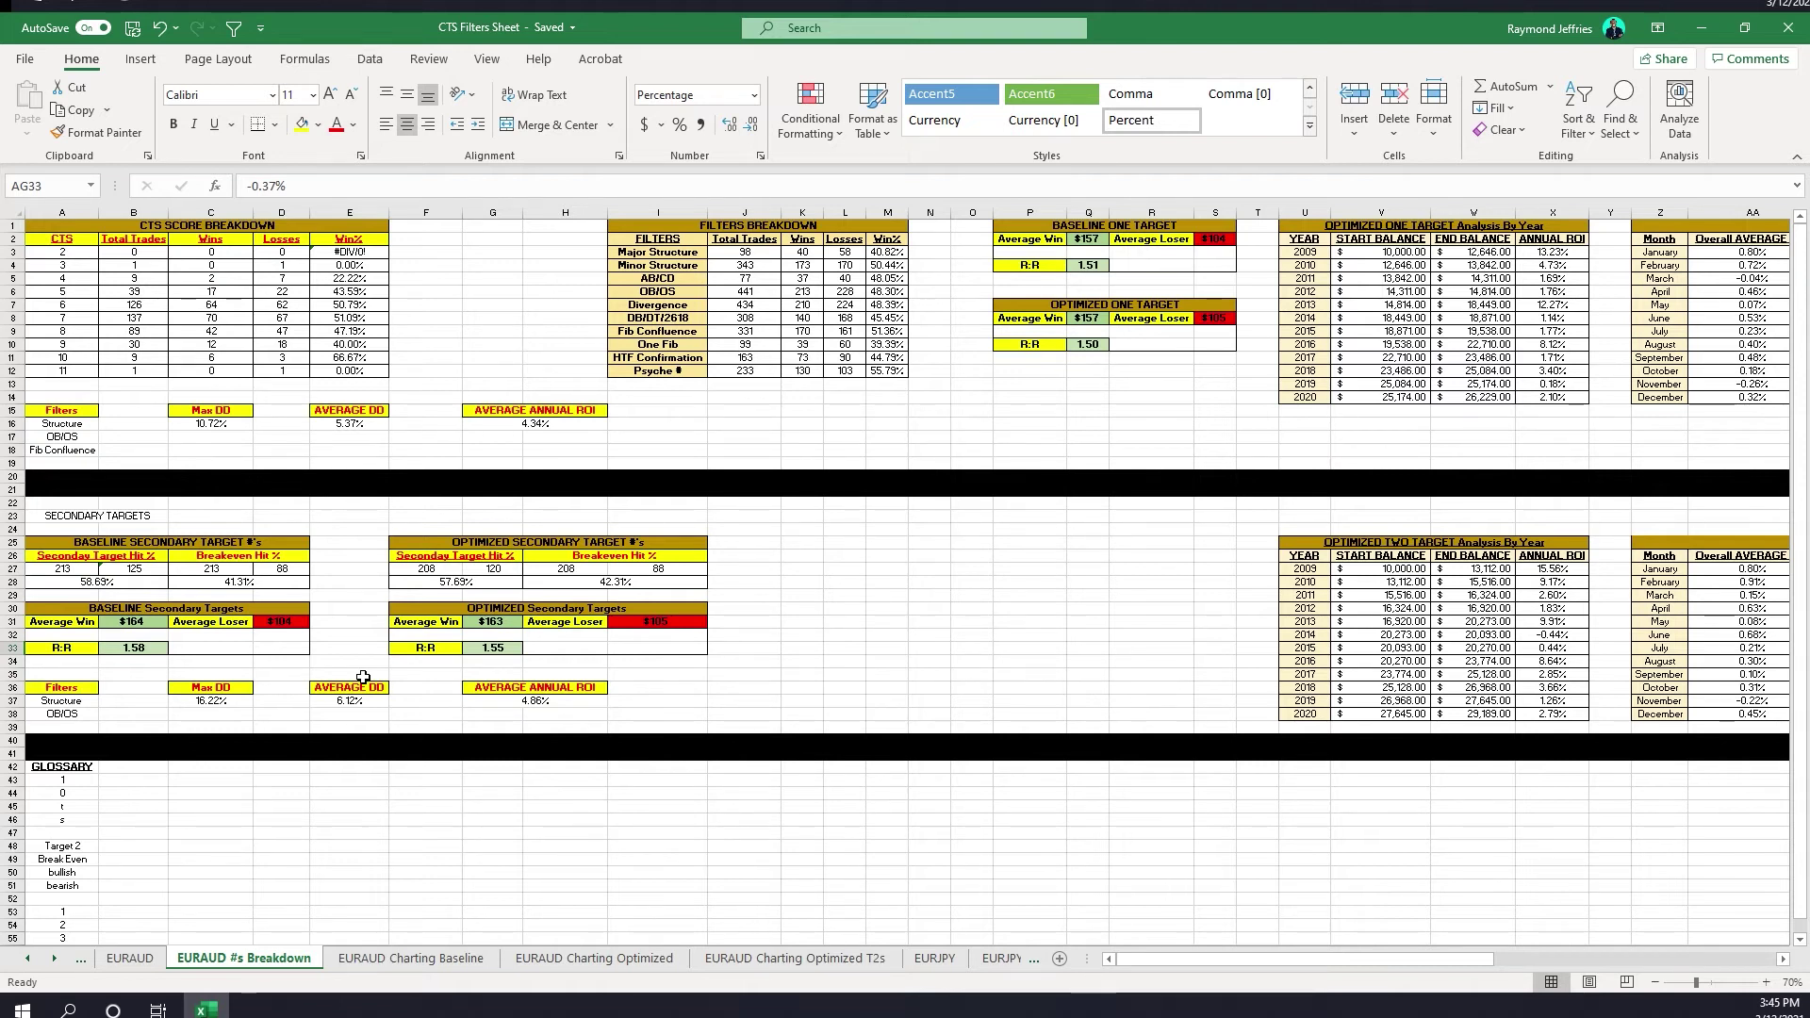
pyautogui.moveTo(1462, 959); pyautogui.dragTo(1548, 969)
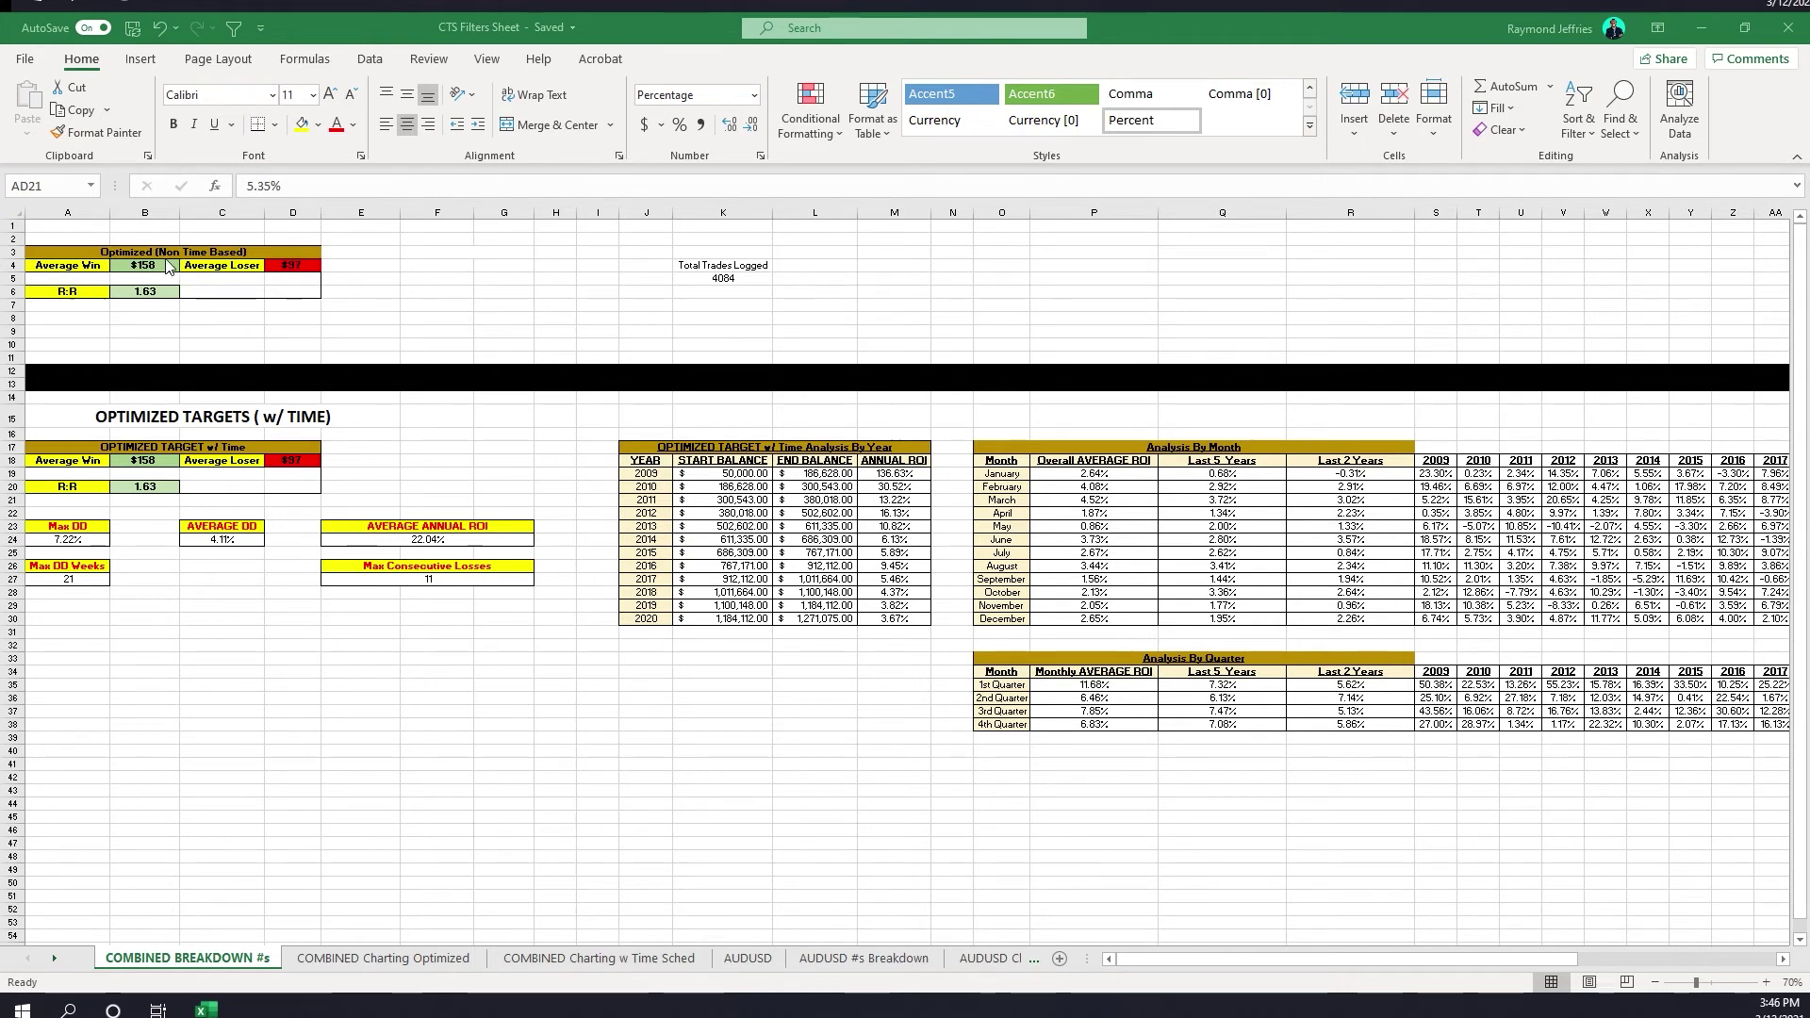
# On the COMBINED BREAKDOWN #s sheet, inspect the Optimized (Non Time Based) block's average win, average loser and R:R.
pyautogui.moveTo(165, 252); pyautogui.dragTo(172, 292)
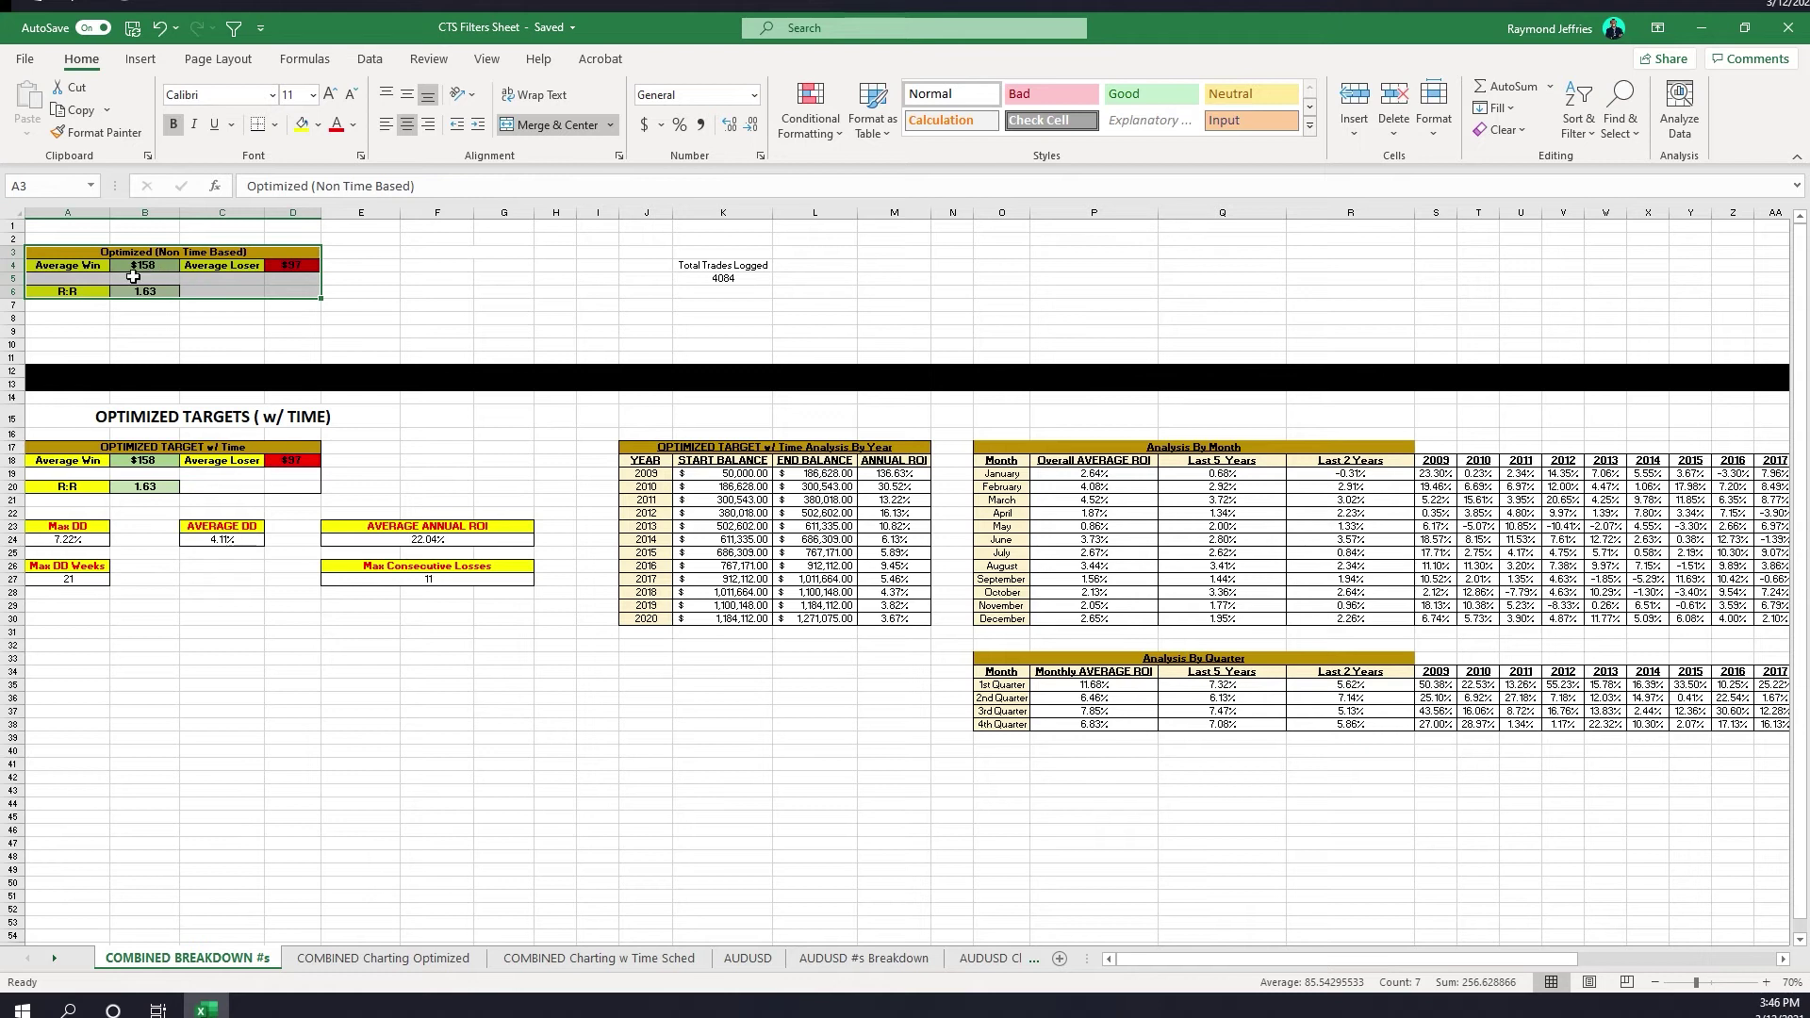
pyautogui.click(146, 264)
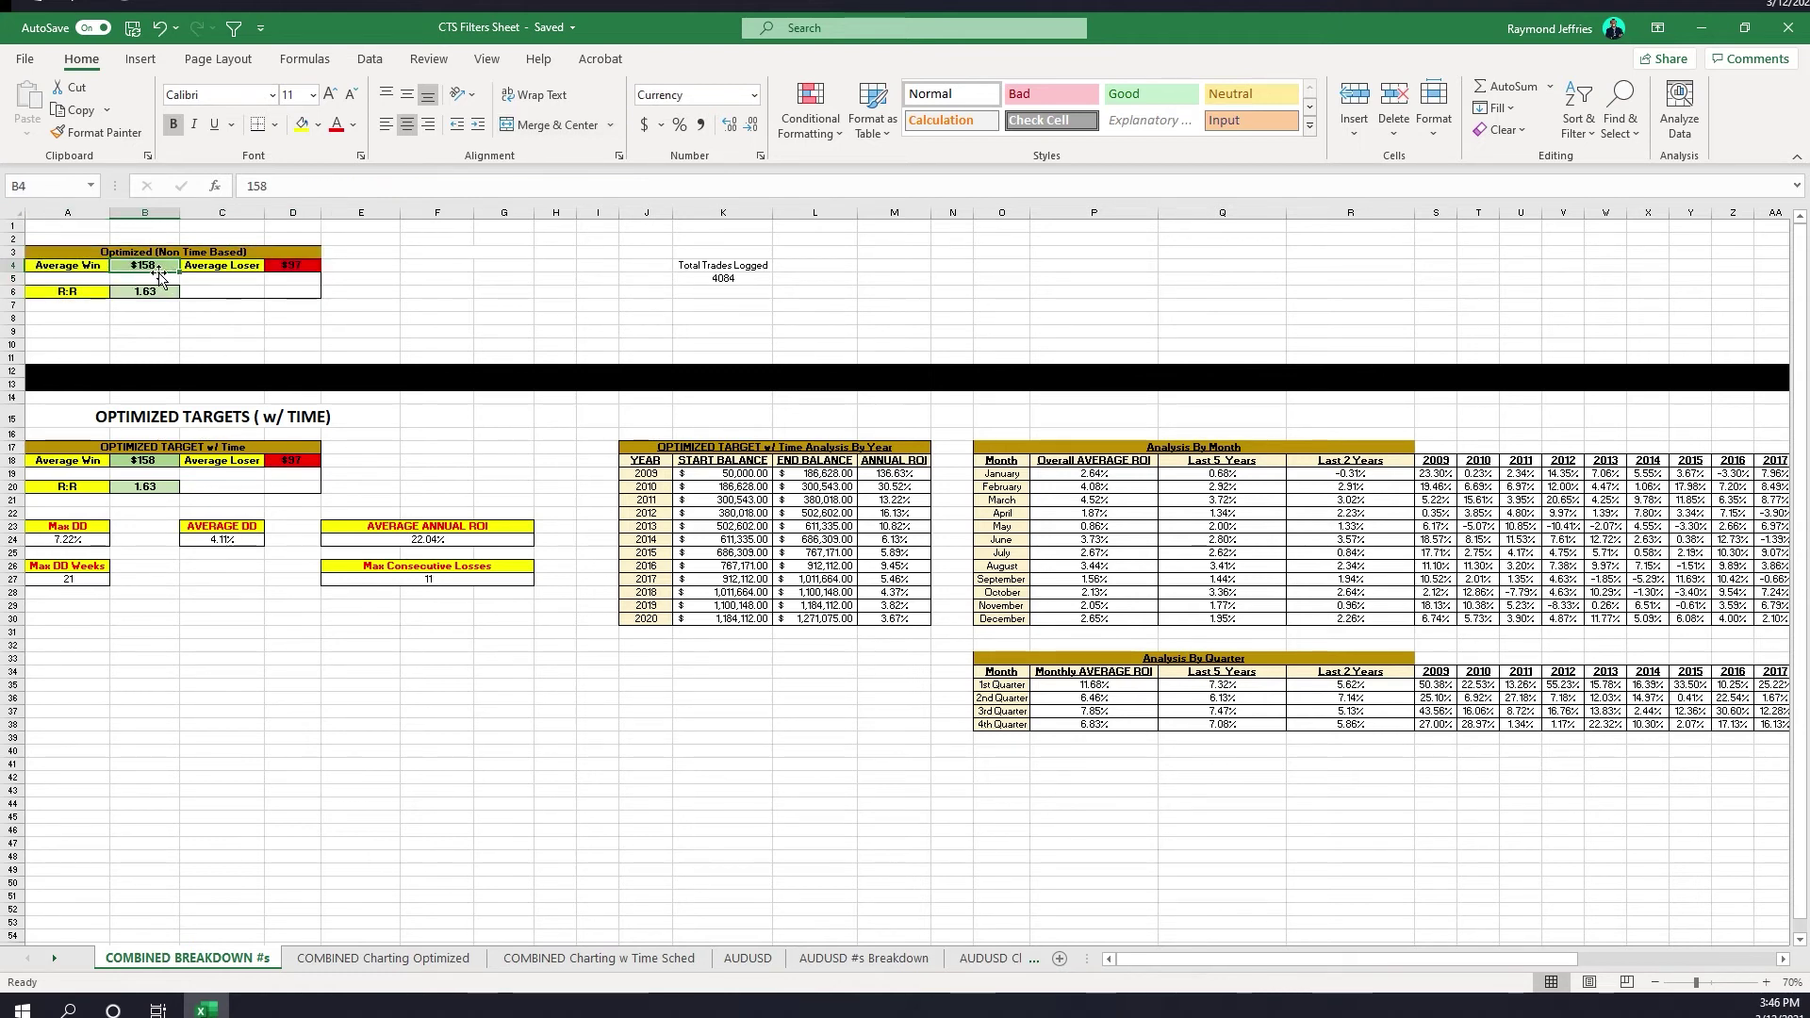
pyautogui.click(282, 267)
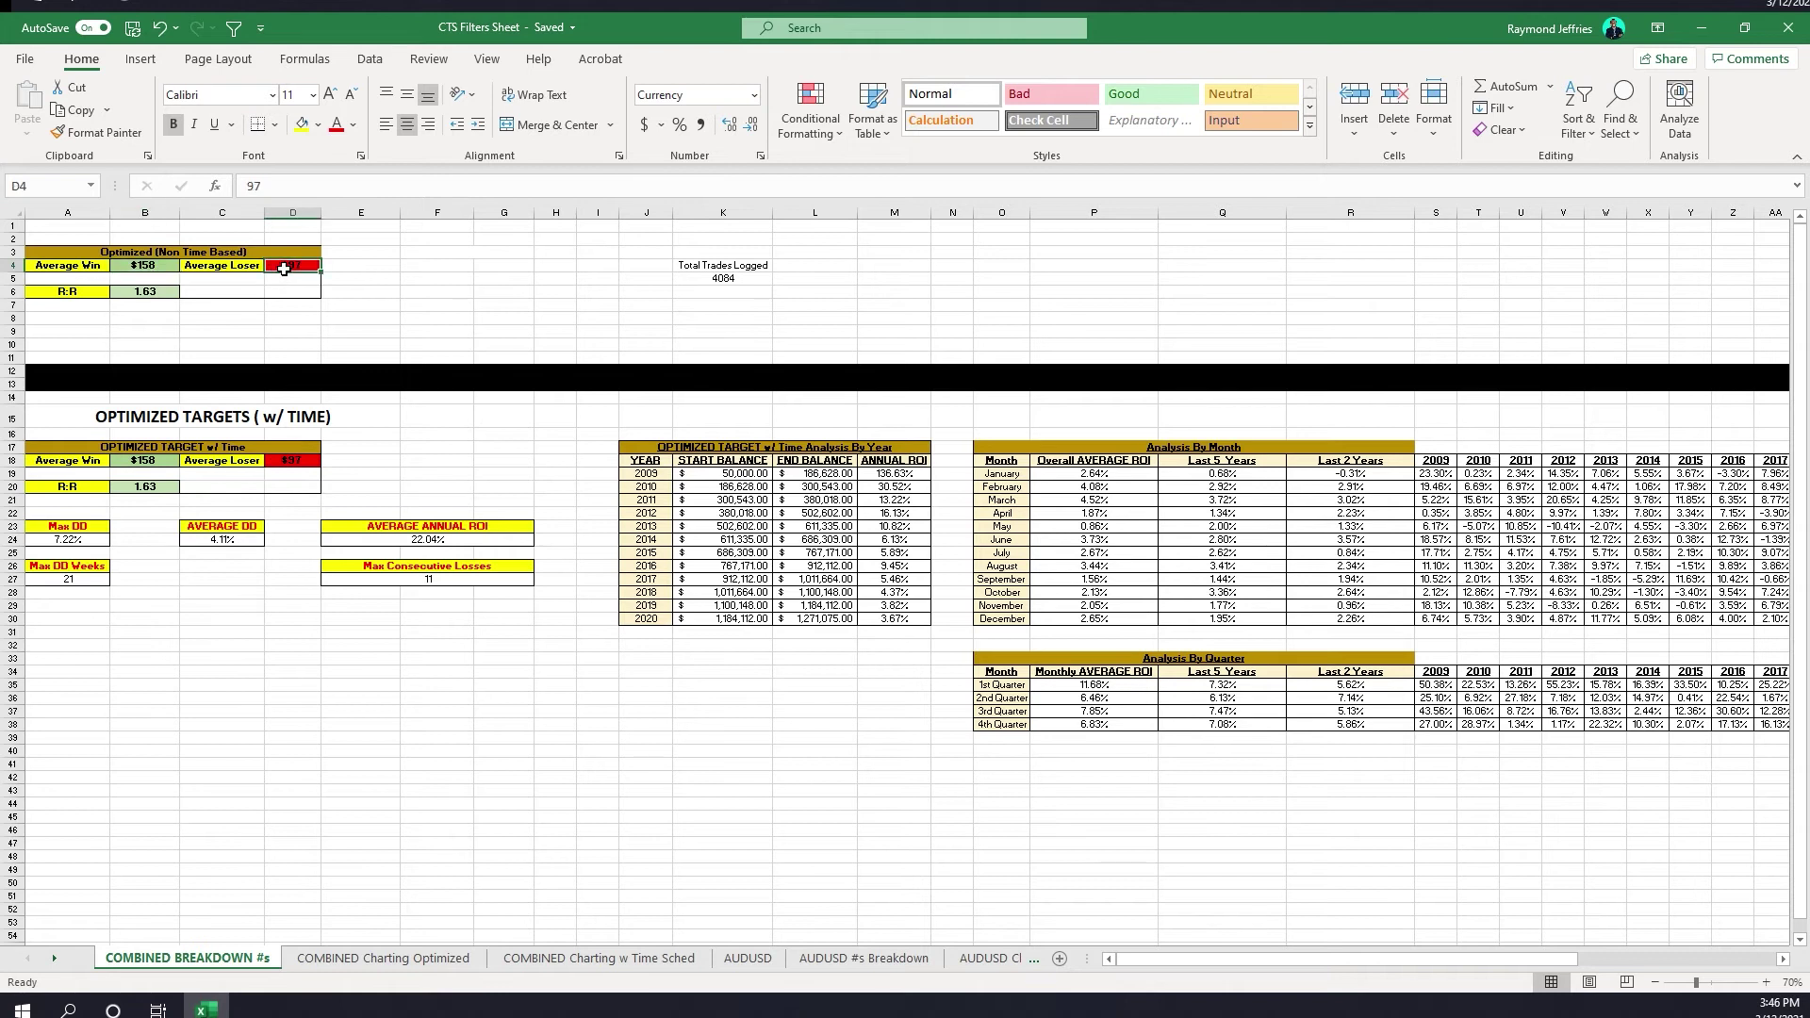
pyautogui.click(140, 298)
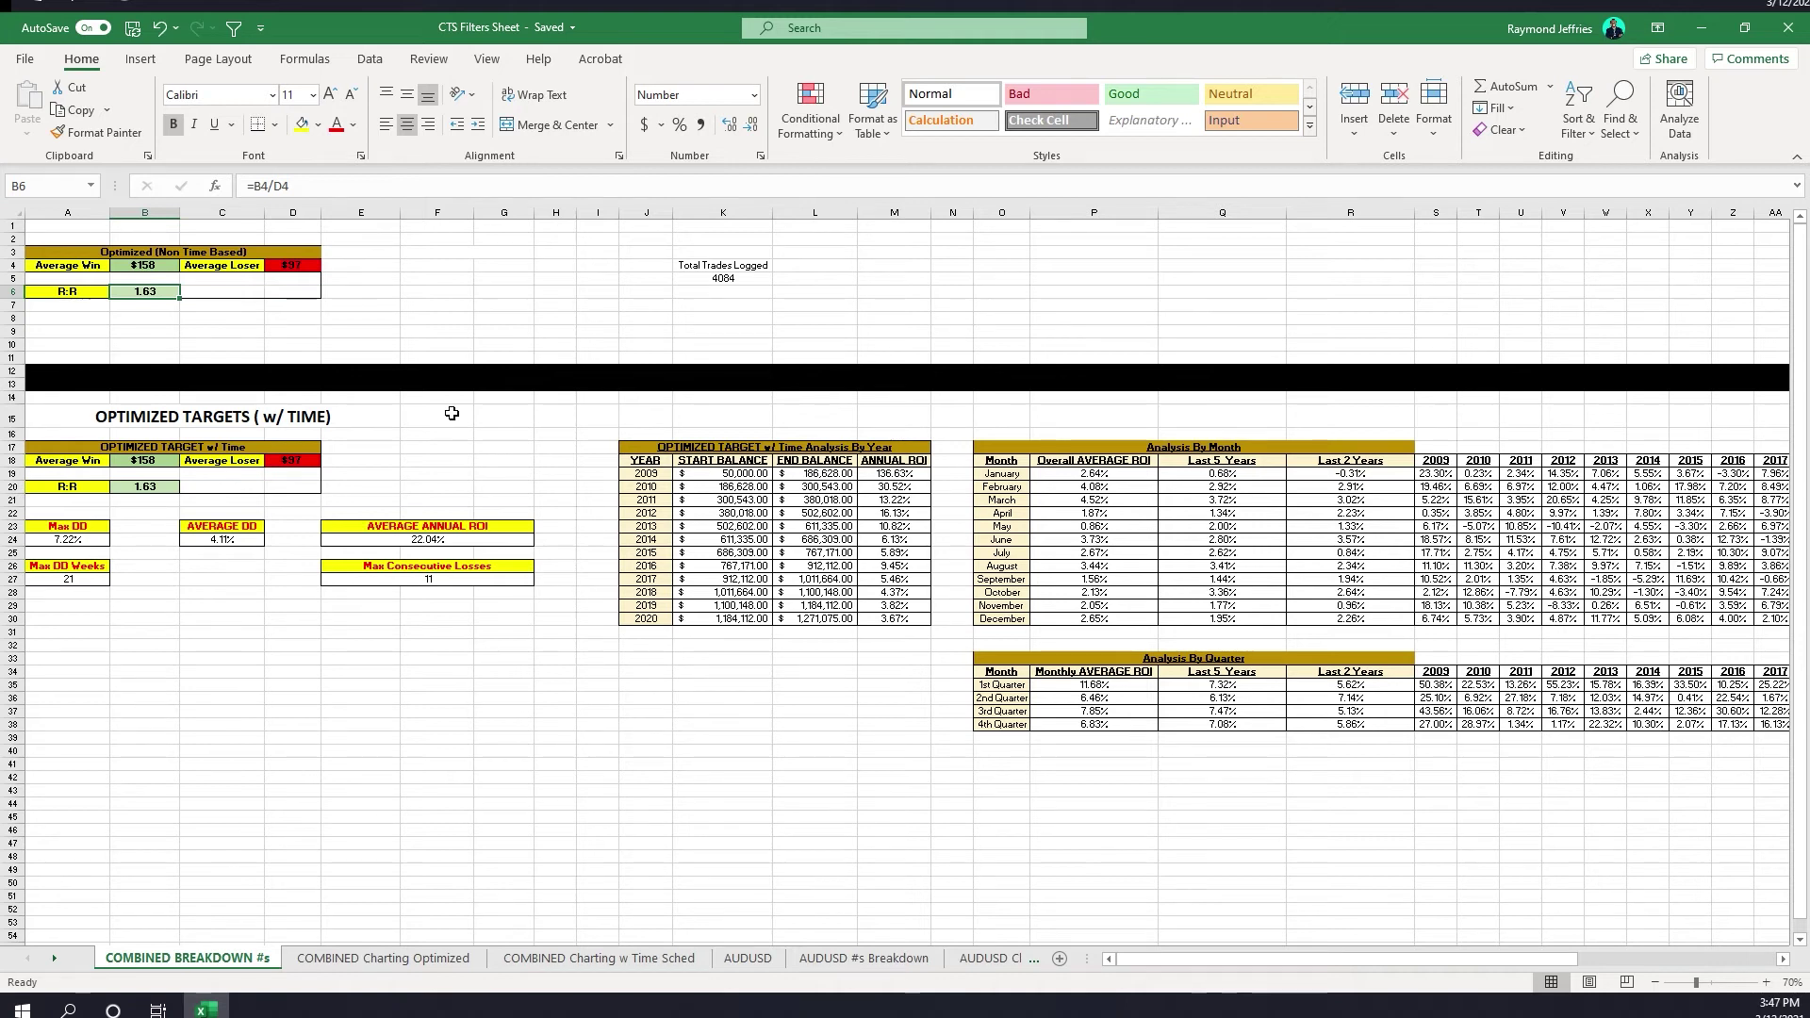
# Inspect the OPTIMIZED TARGET w/ Time statistics, including Max DD Weeks and Max Consecutive Losses, and the Total Trades Logged figure.
pyautogui.moveTo(193, 447); pyautogui.dragTo(174, 487)
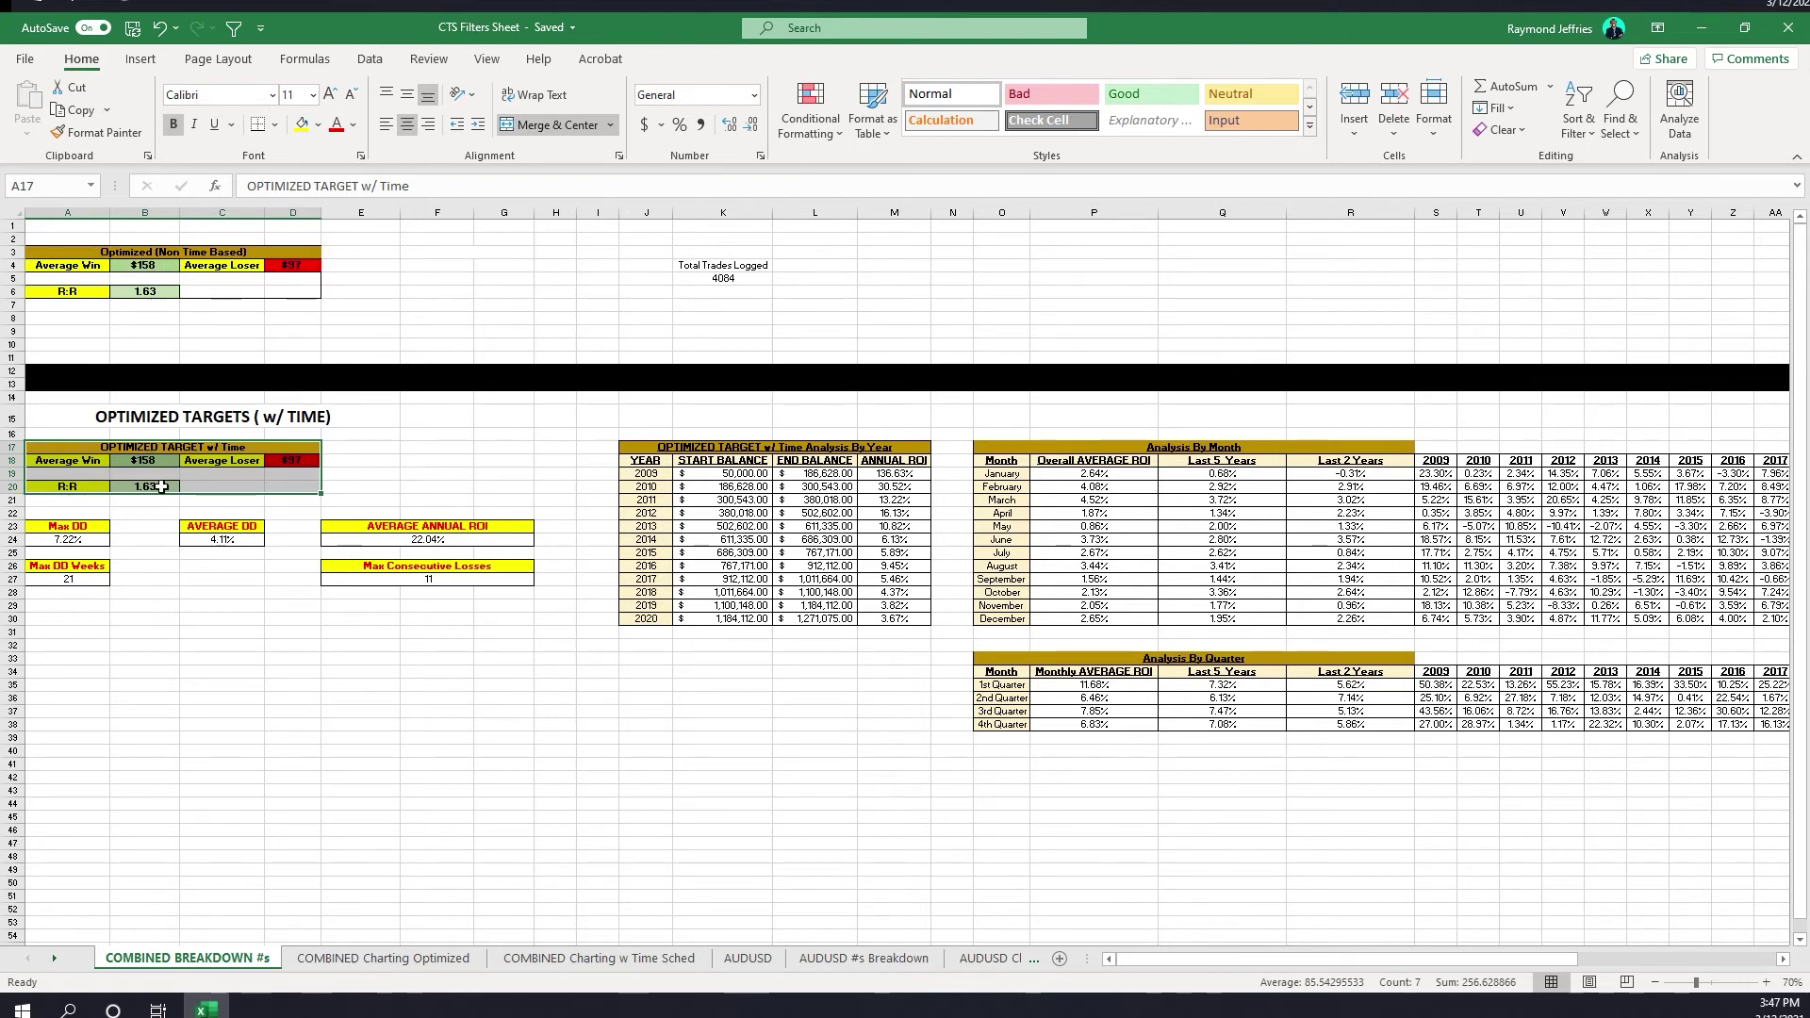
pyautogui.moveTo(215, 447); pyautogui.dragTo(198, 486)
pyautogui.click(59, 566)
pyautogui.click(124, 592)
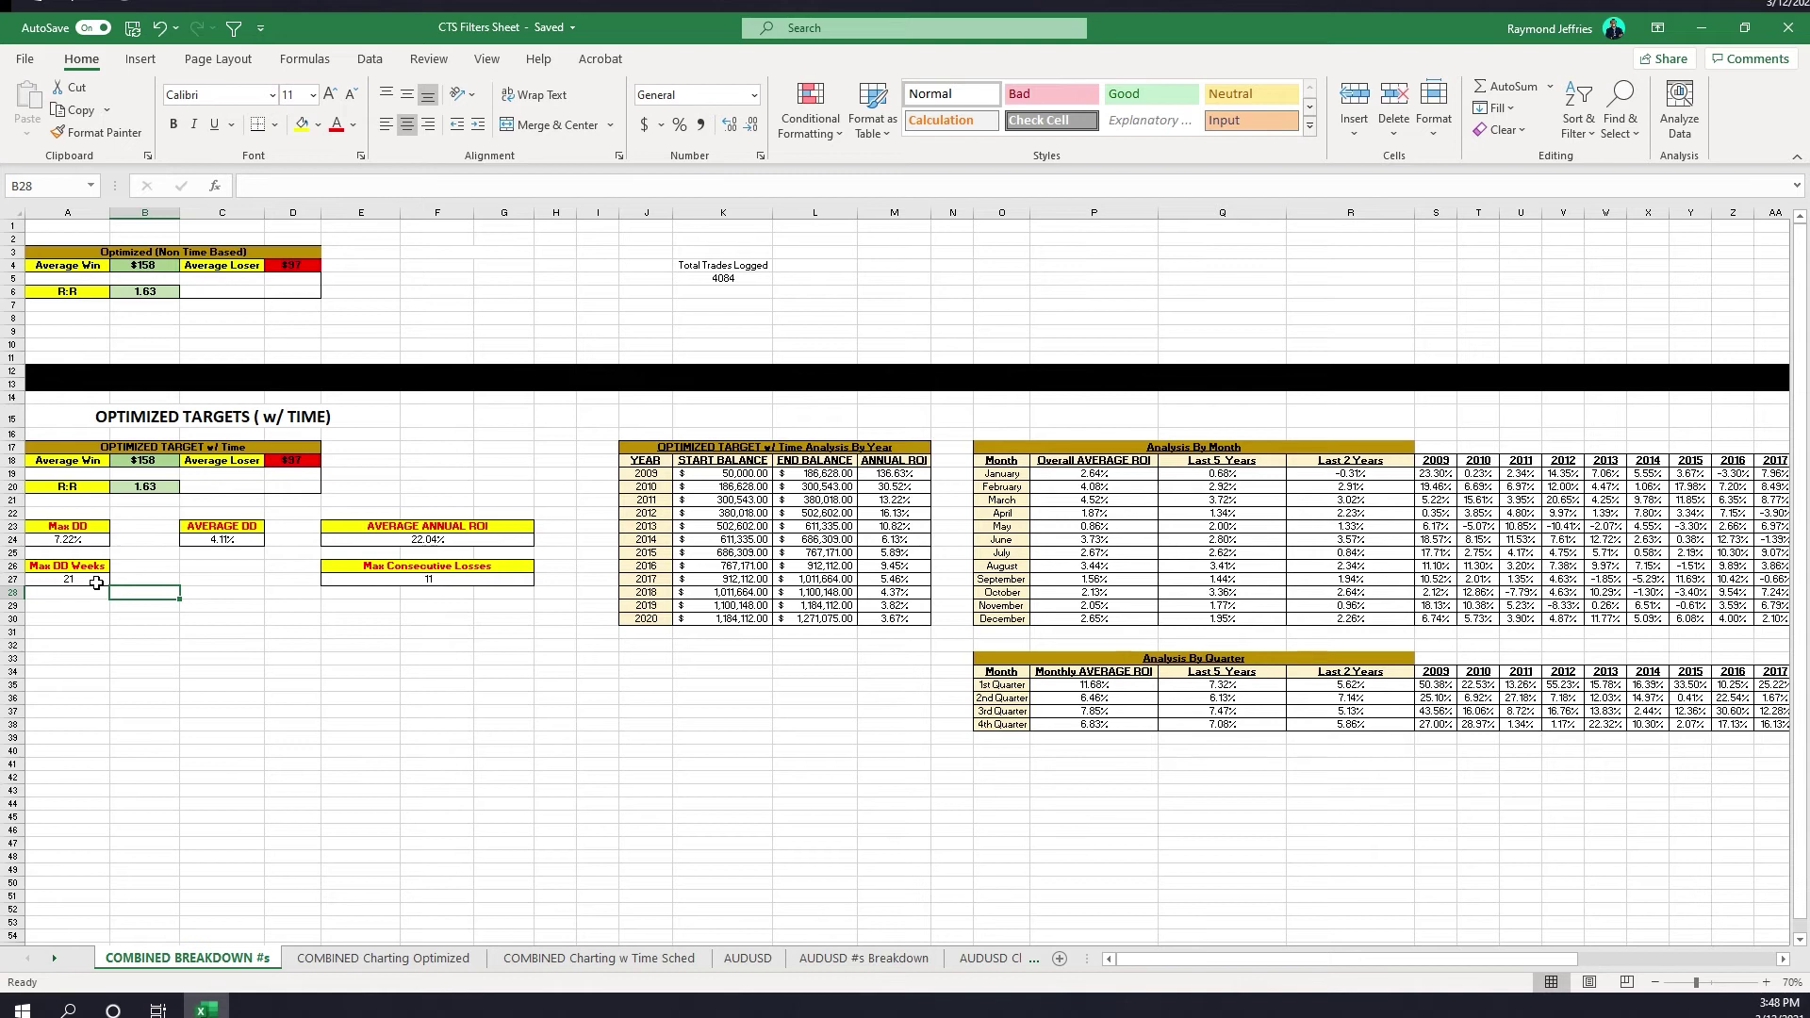
pyautogui.click(80, 579)
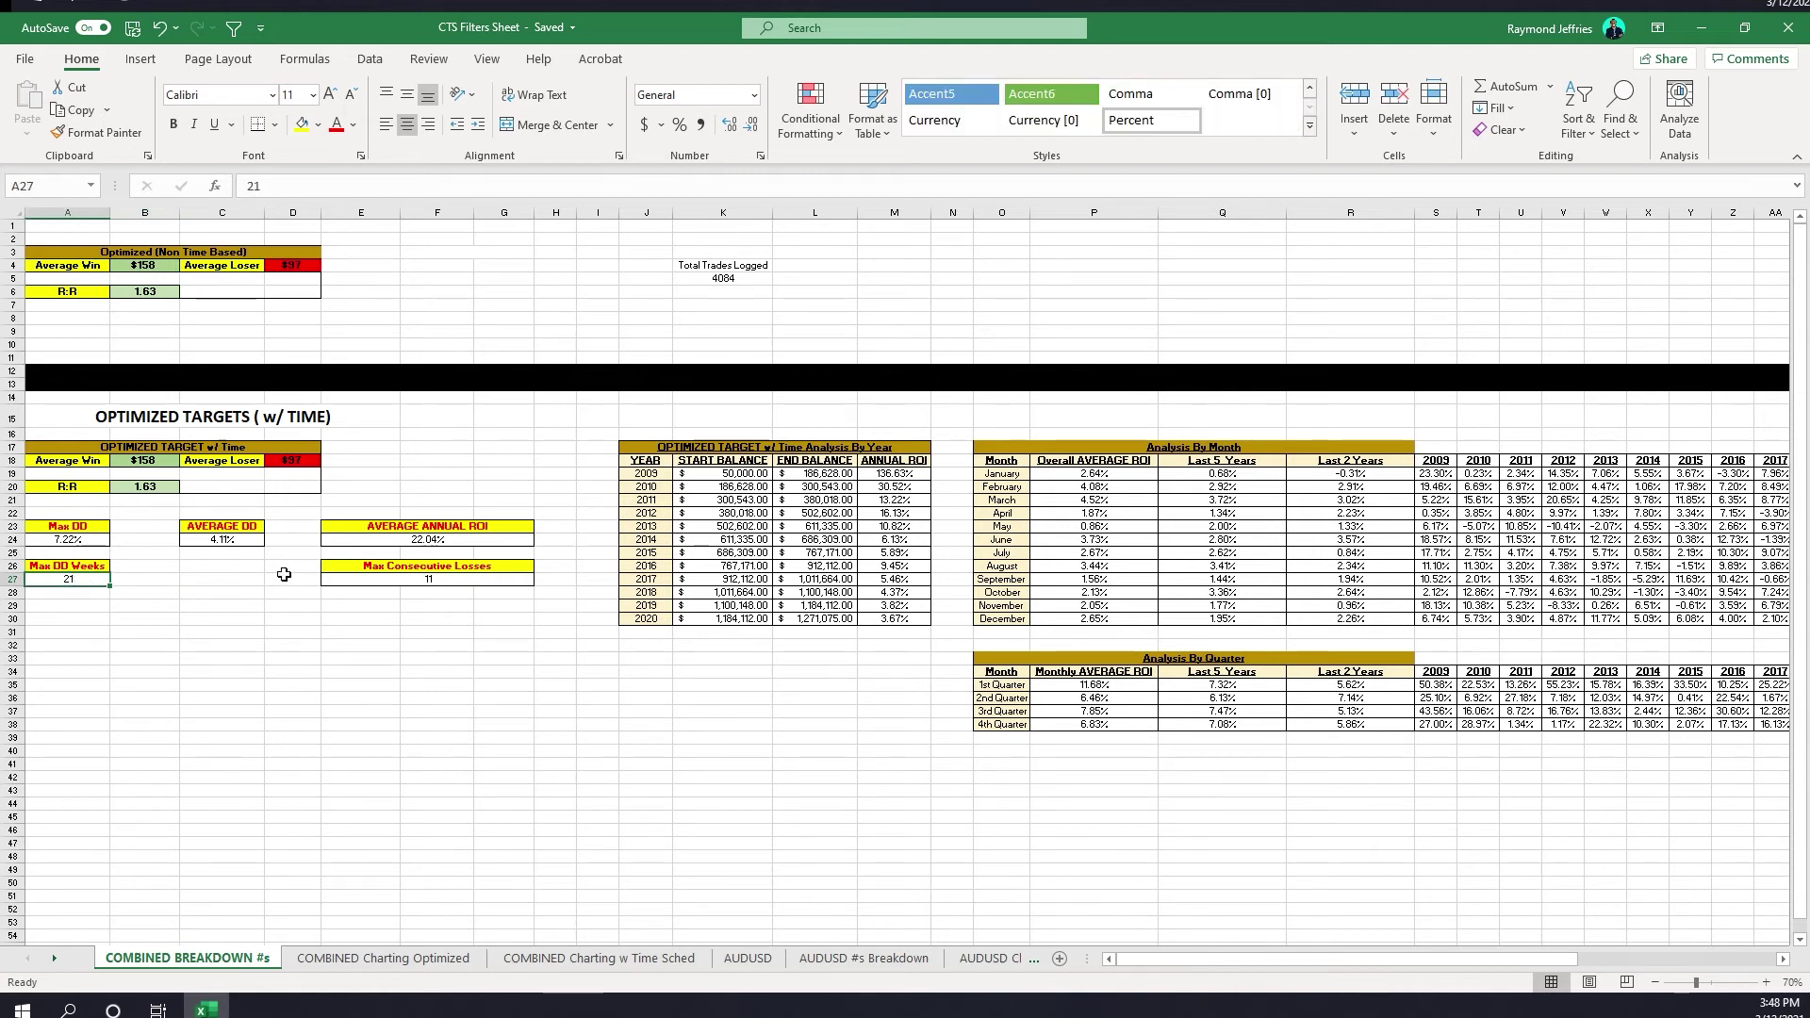
pyautogui.click(369, 579)
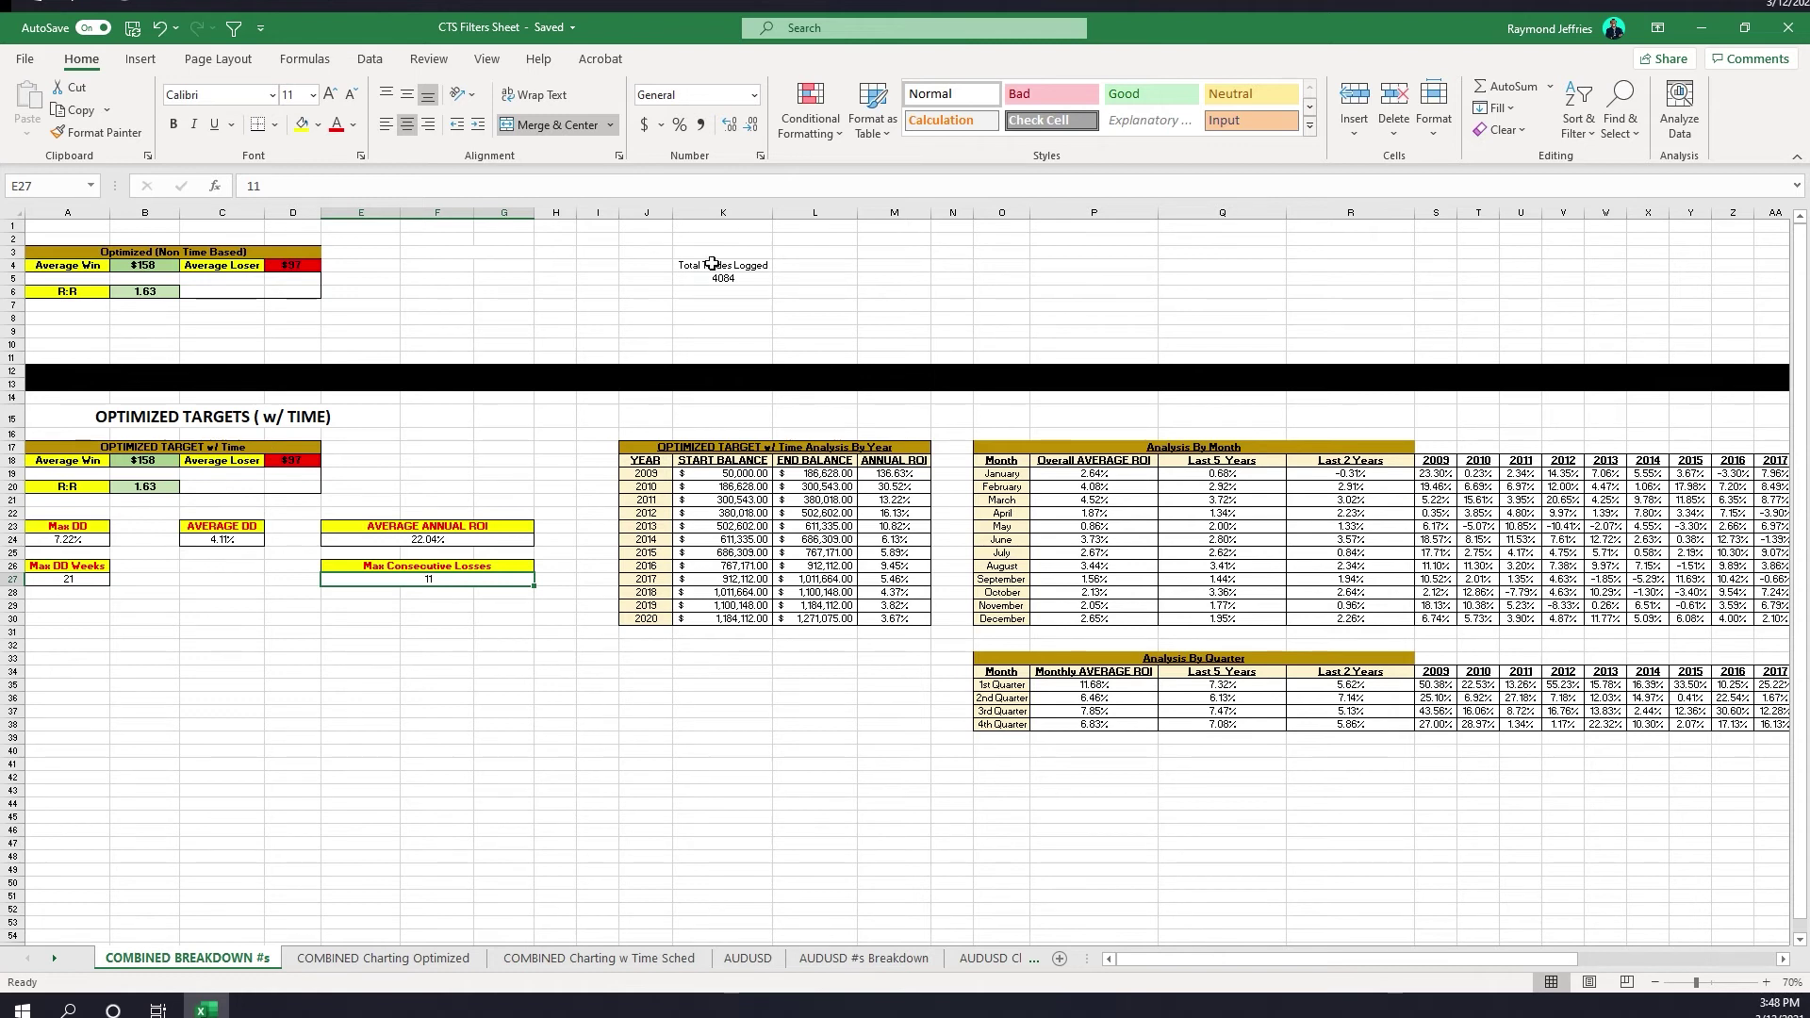
pyautogui.moveTo(714, 265); pyautogui.dragTo(723, 279)
# In the combined Analysis By Month, inspect January's overall, last 5 years and last 2 years average ROI.
pyautogui.moveTo(1186, 958); pyautogui.dragTo(1359, 958)
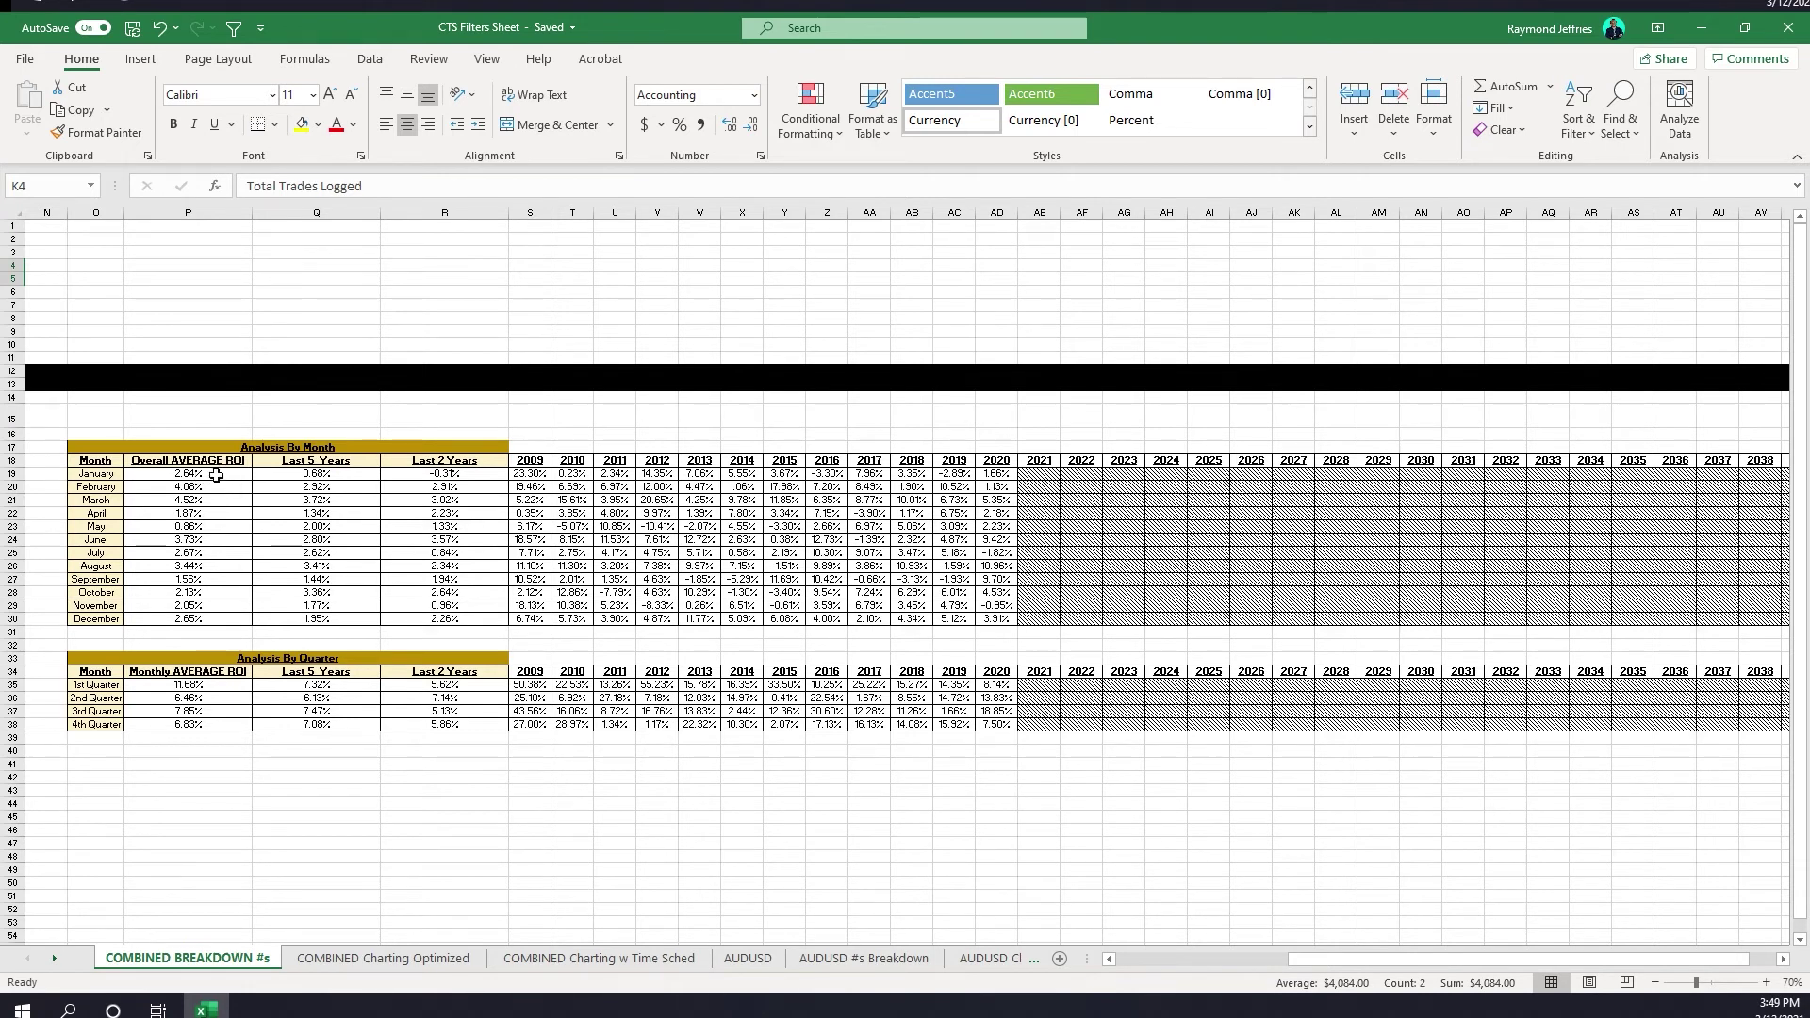
pyautogui.click(449, 475)
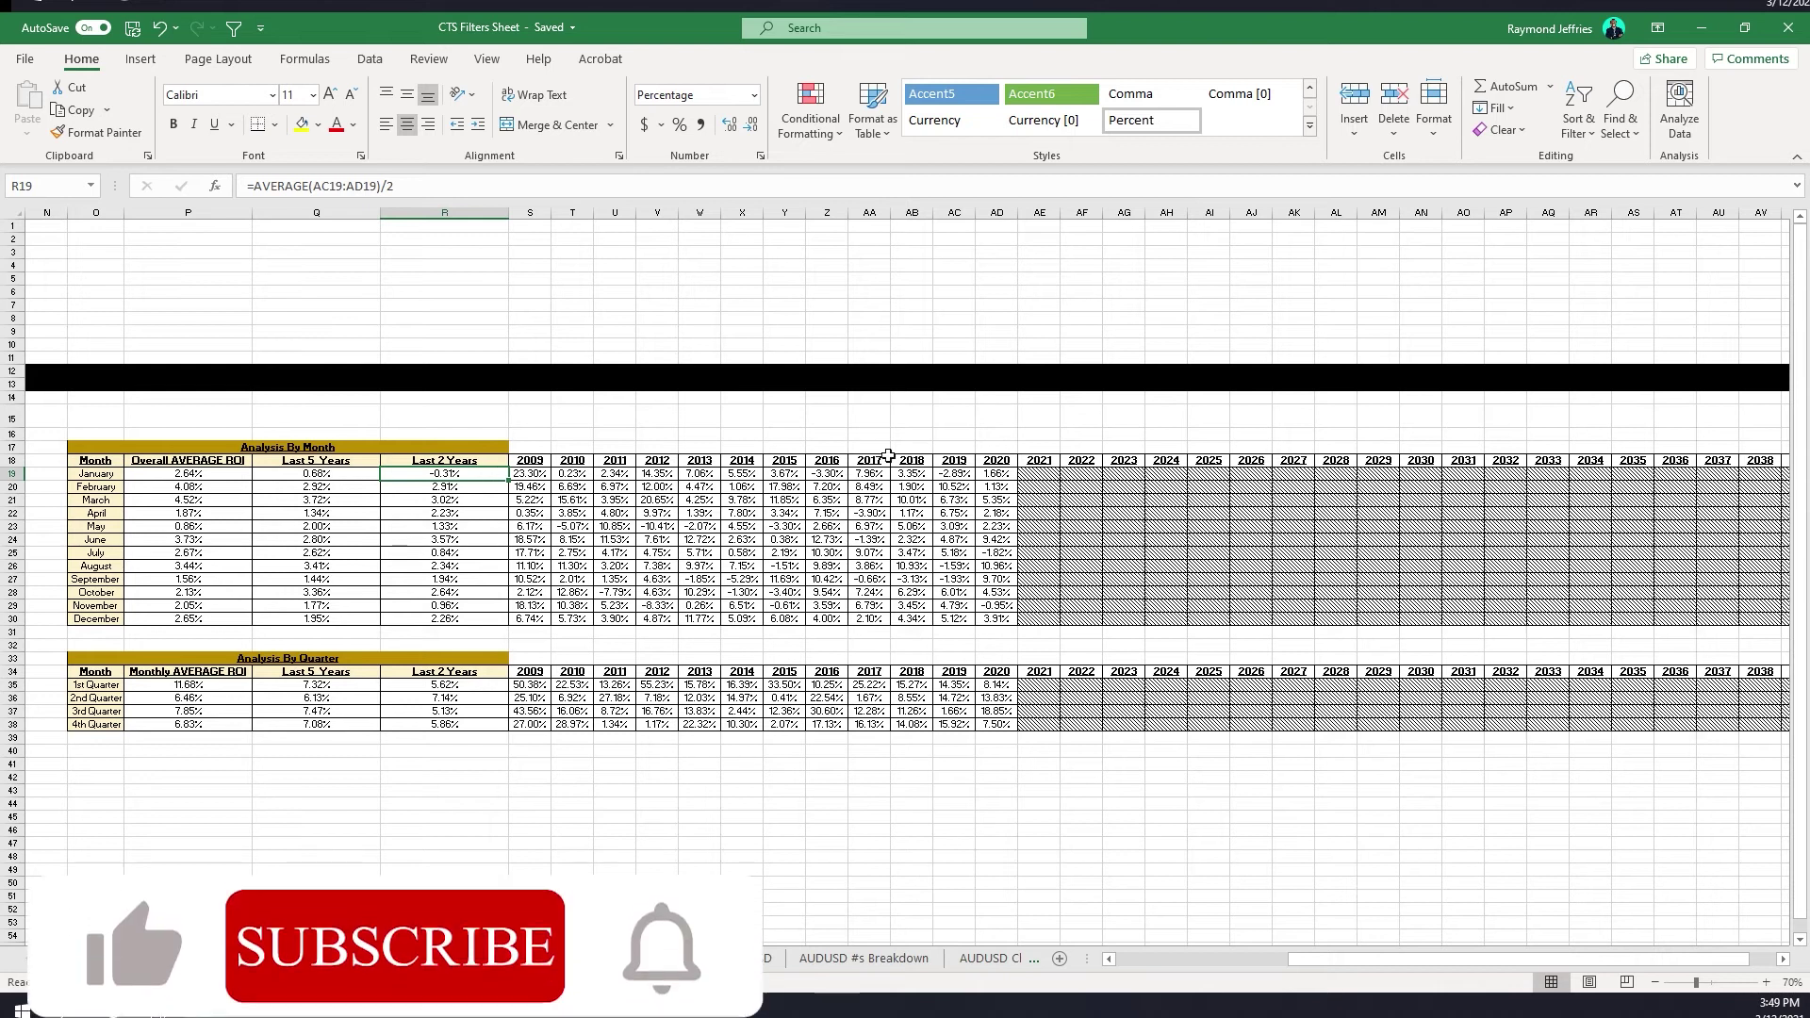
pyautogui.click(227, 474)
pyautogui.moveTo(228, 474); pyautogui.dragTo(283, 470)
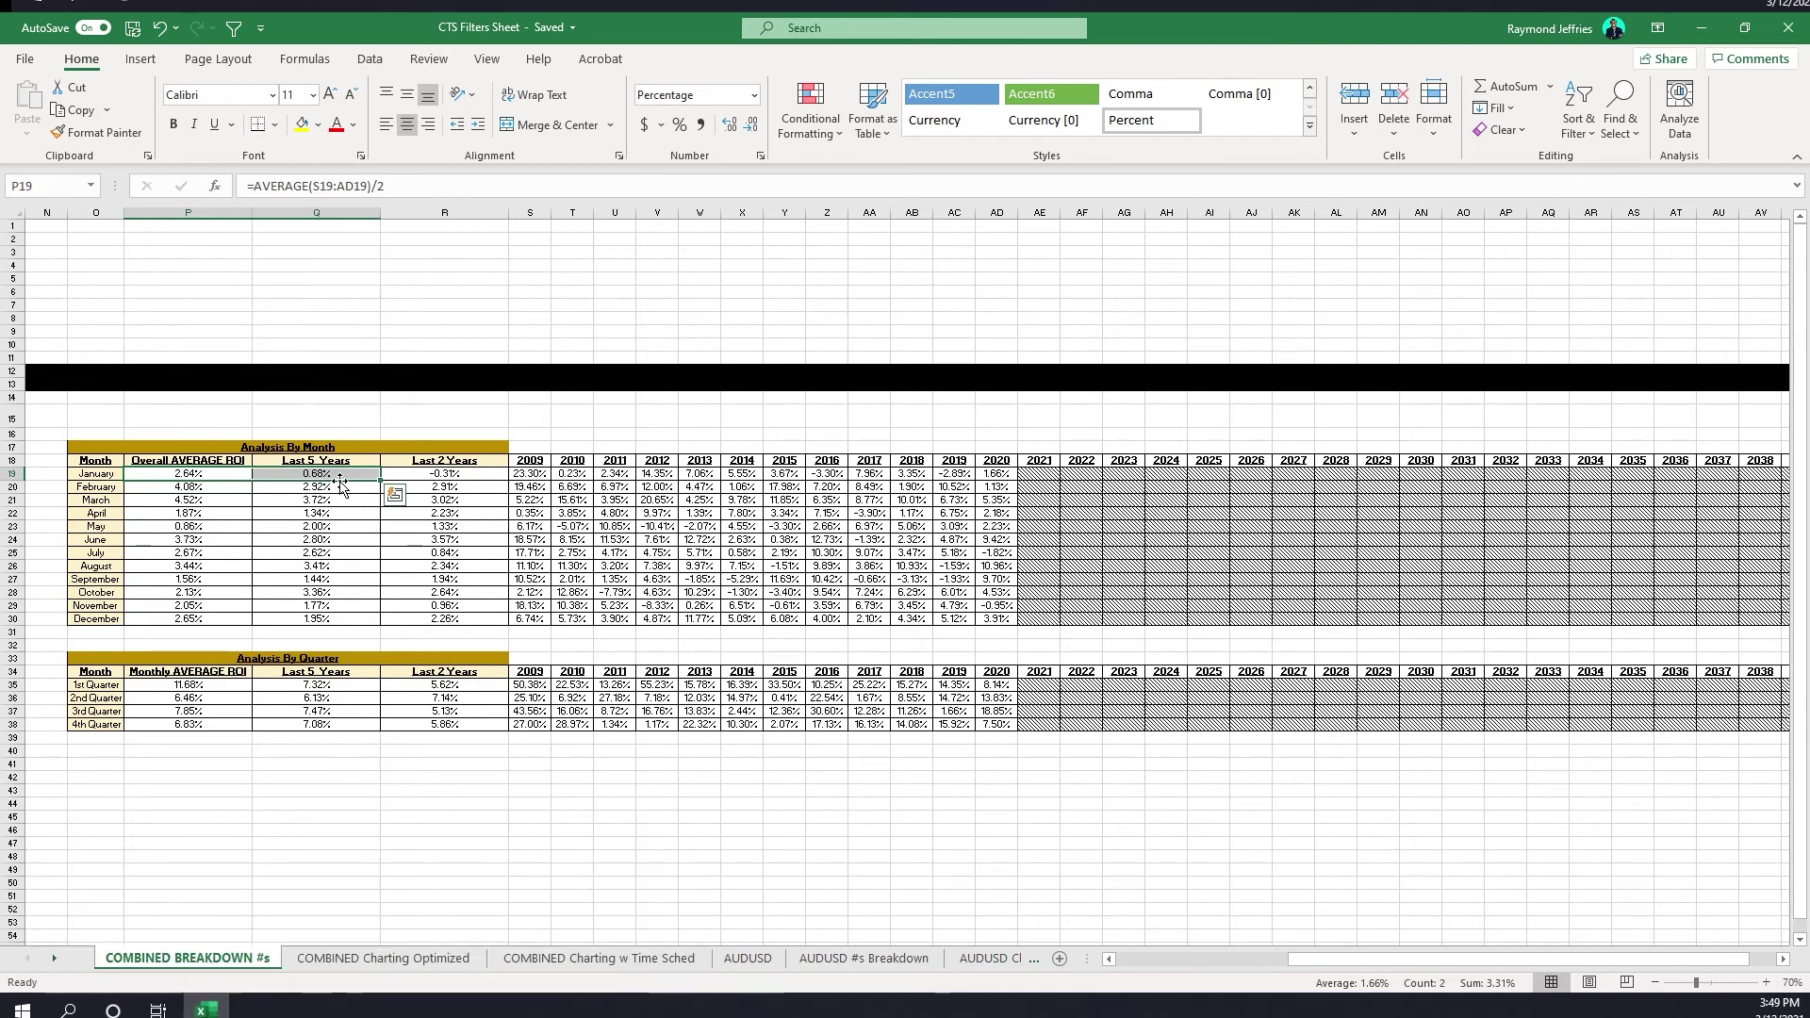
pyautogui.click(201, 471)
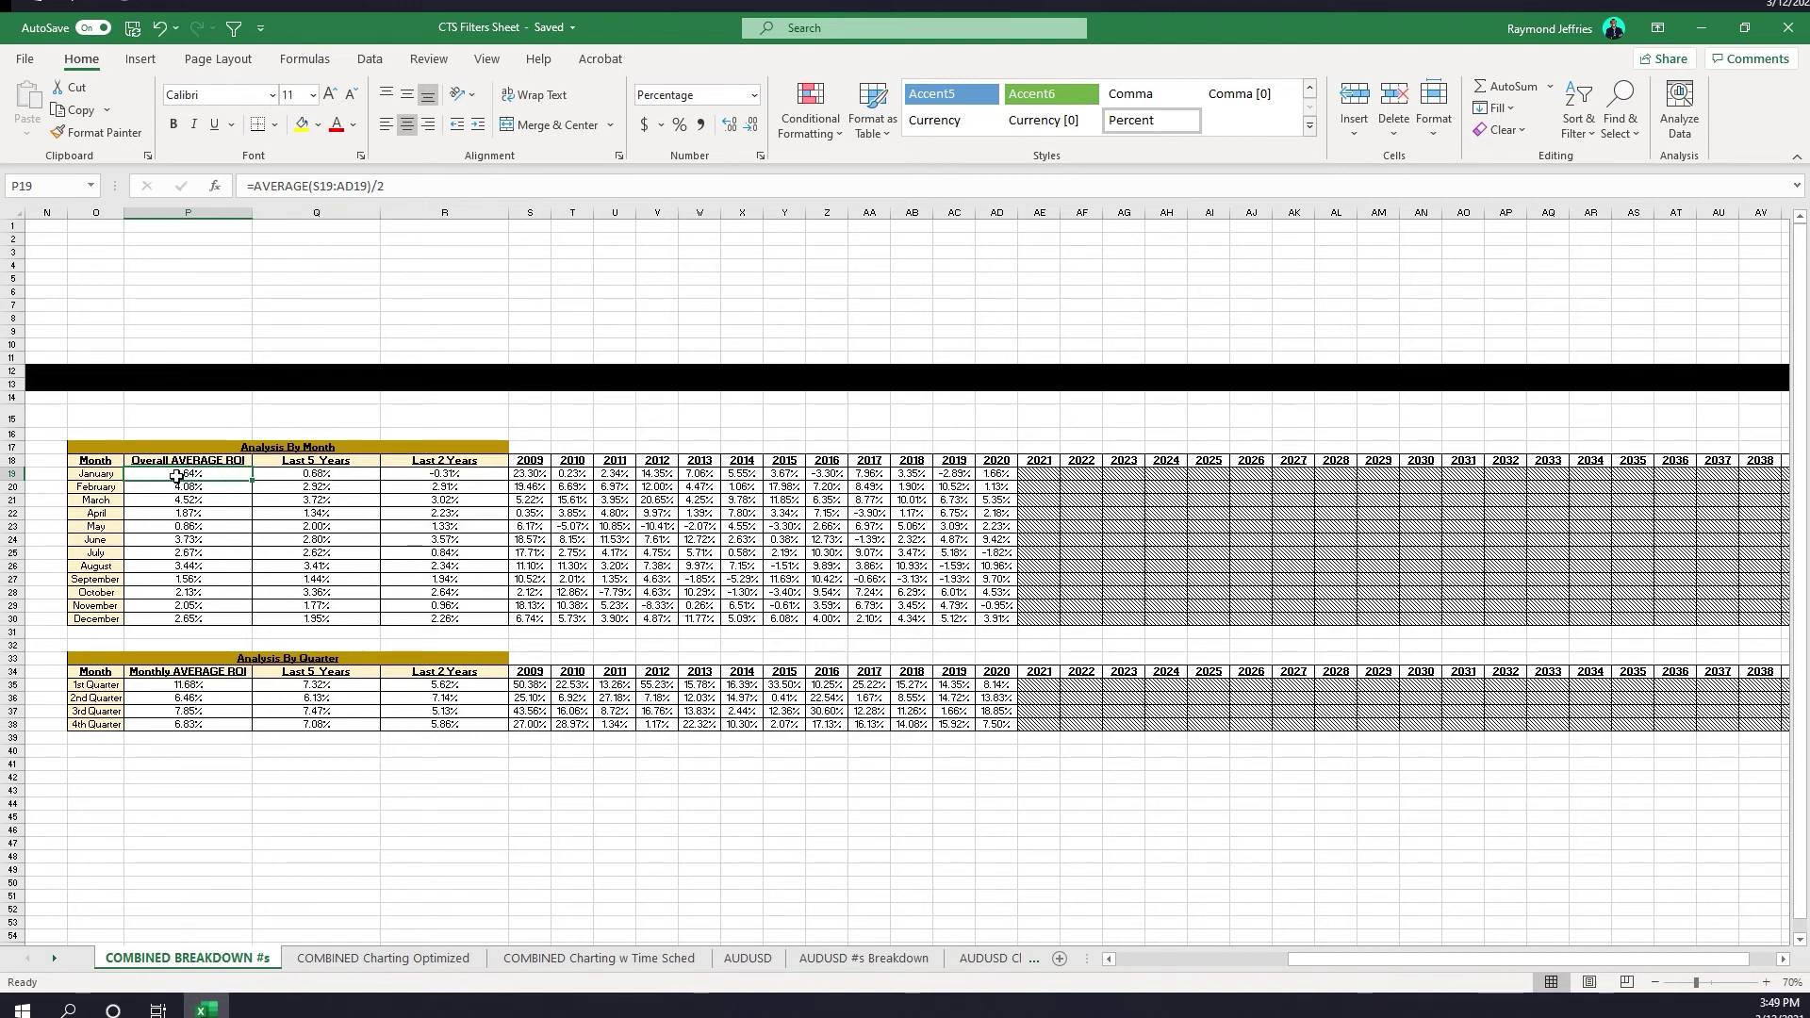
# Compare the February, March and April overall, last 5 years and last 2 years averages, and check June's overall average.
pyautogui.click(188, 485)
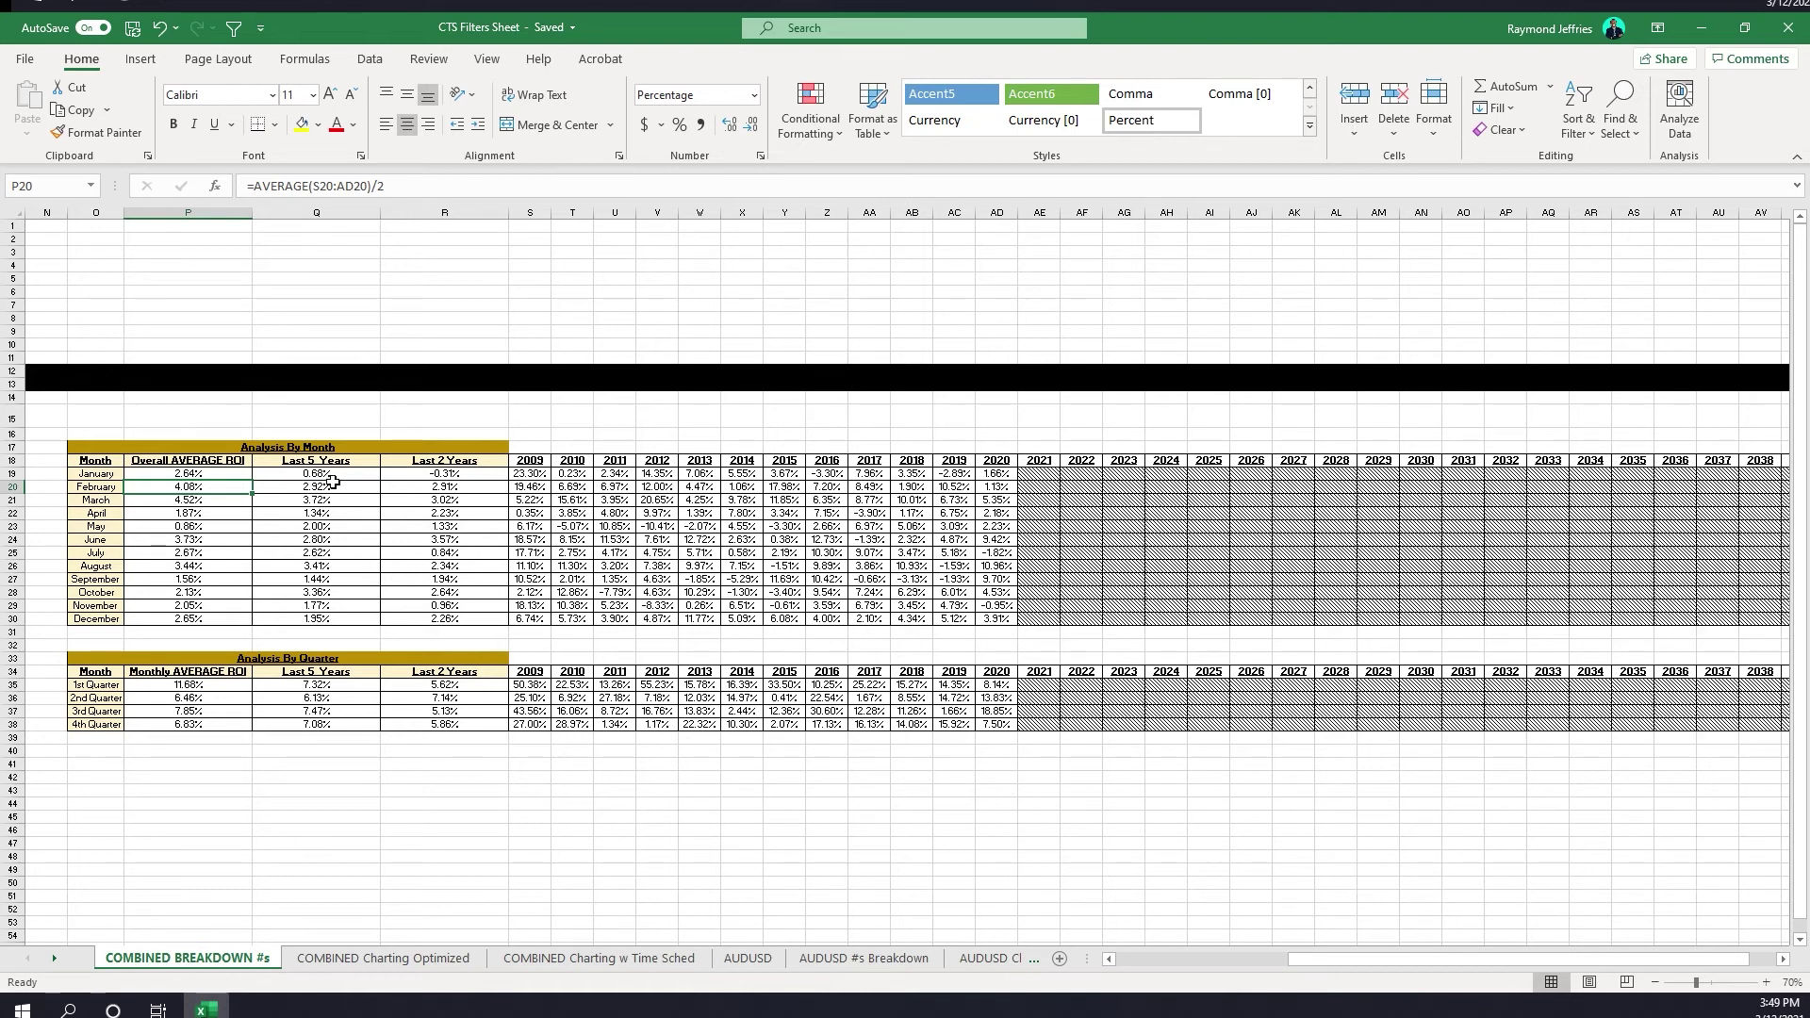
pyautogui.click(458, 488)
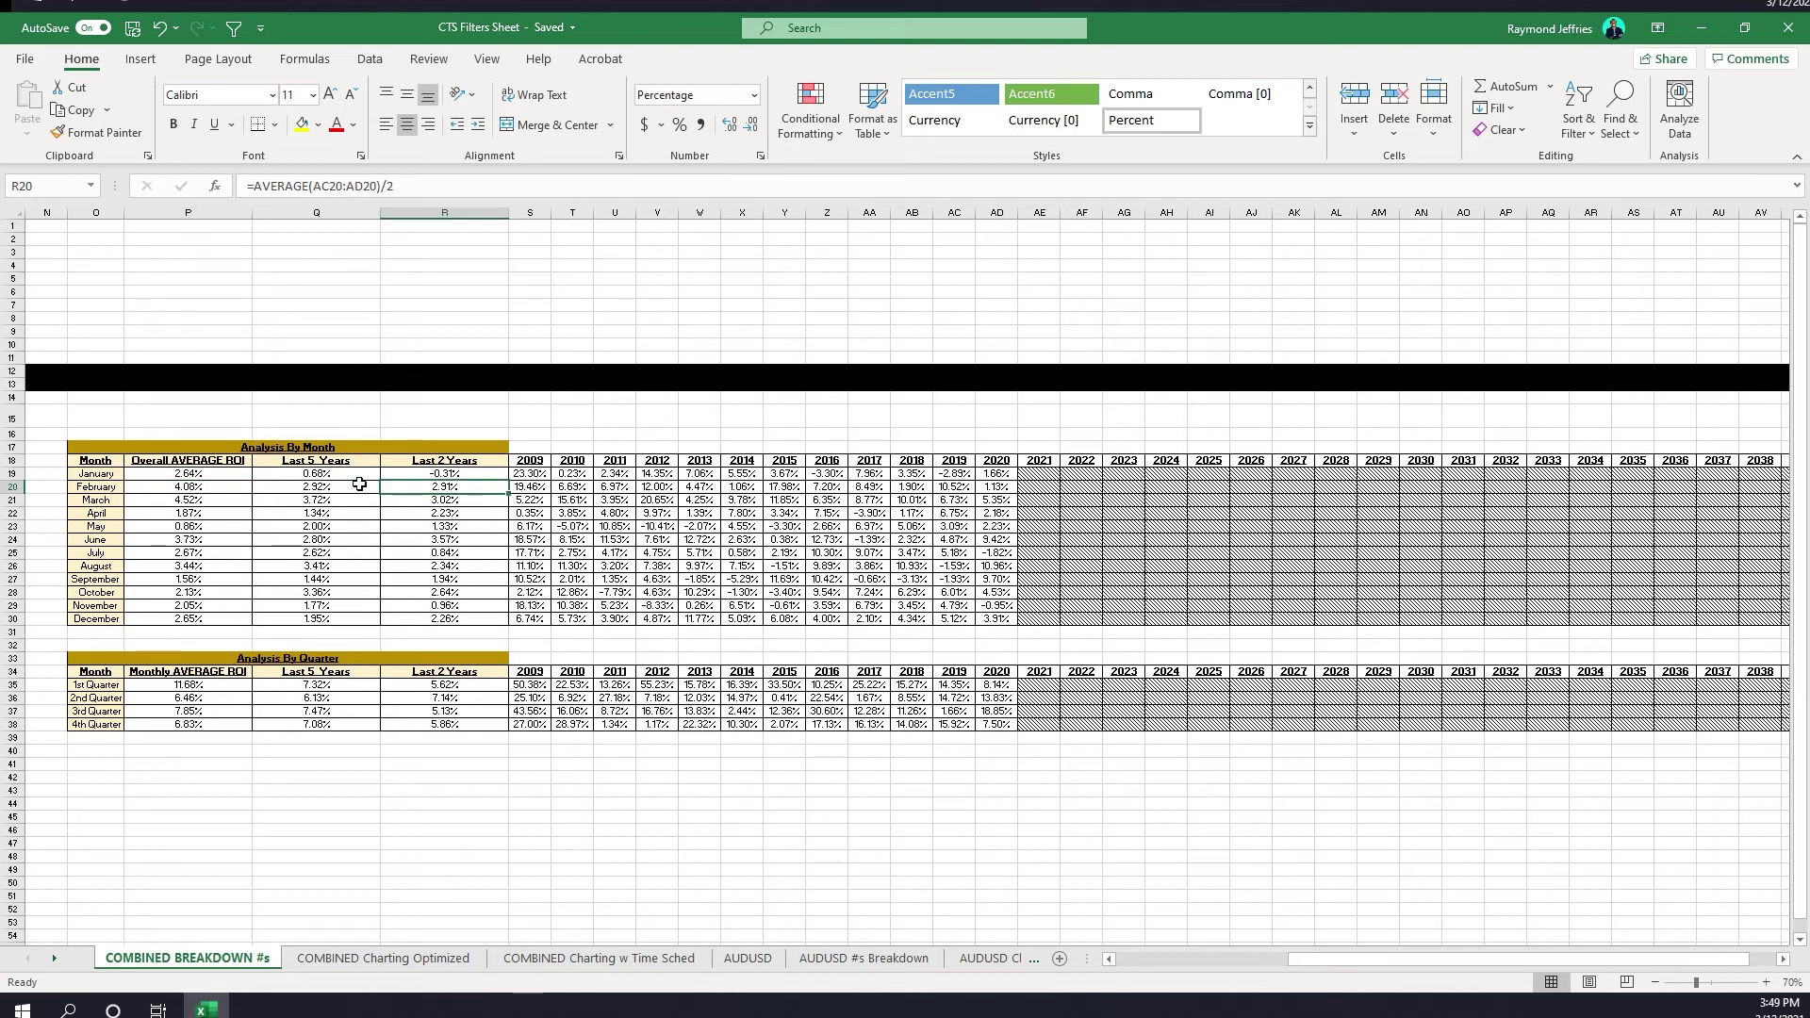
pyautogui.click(309, 486)
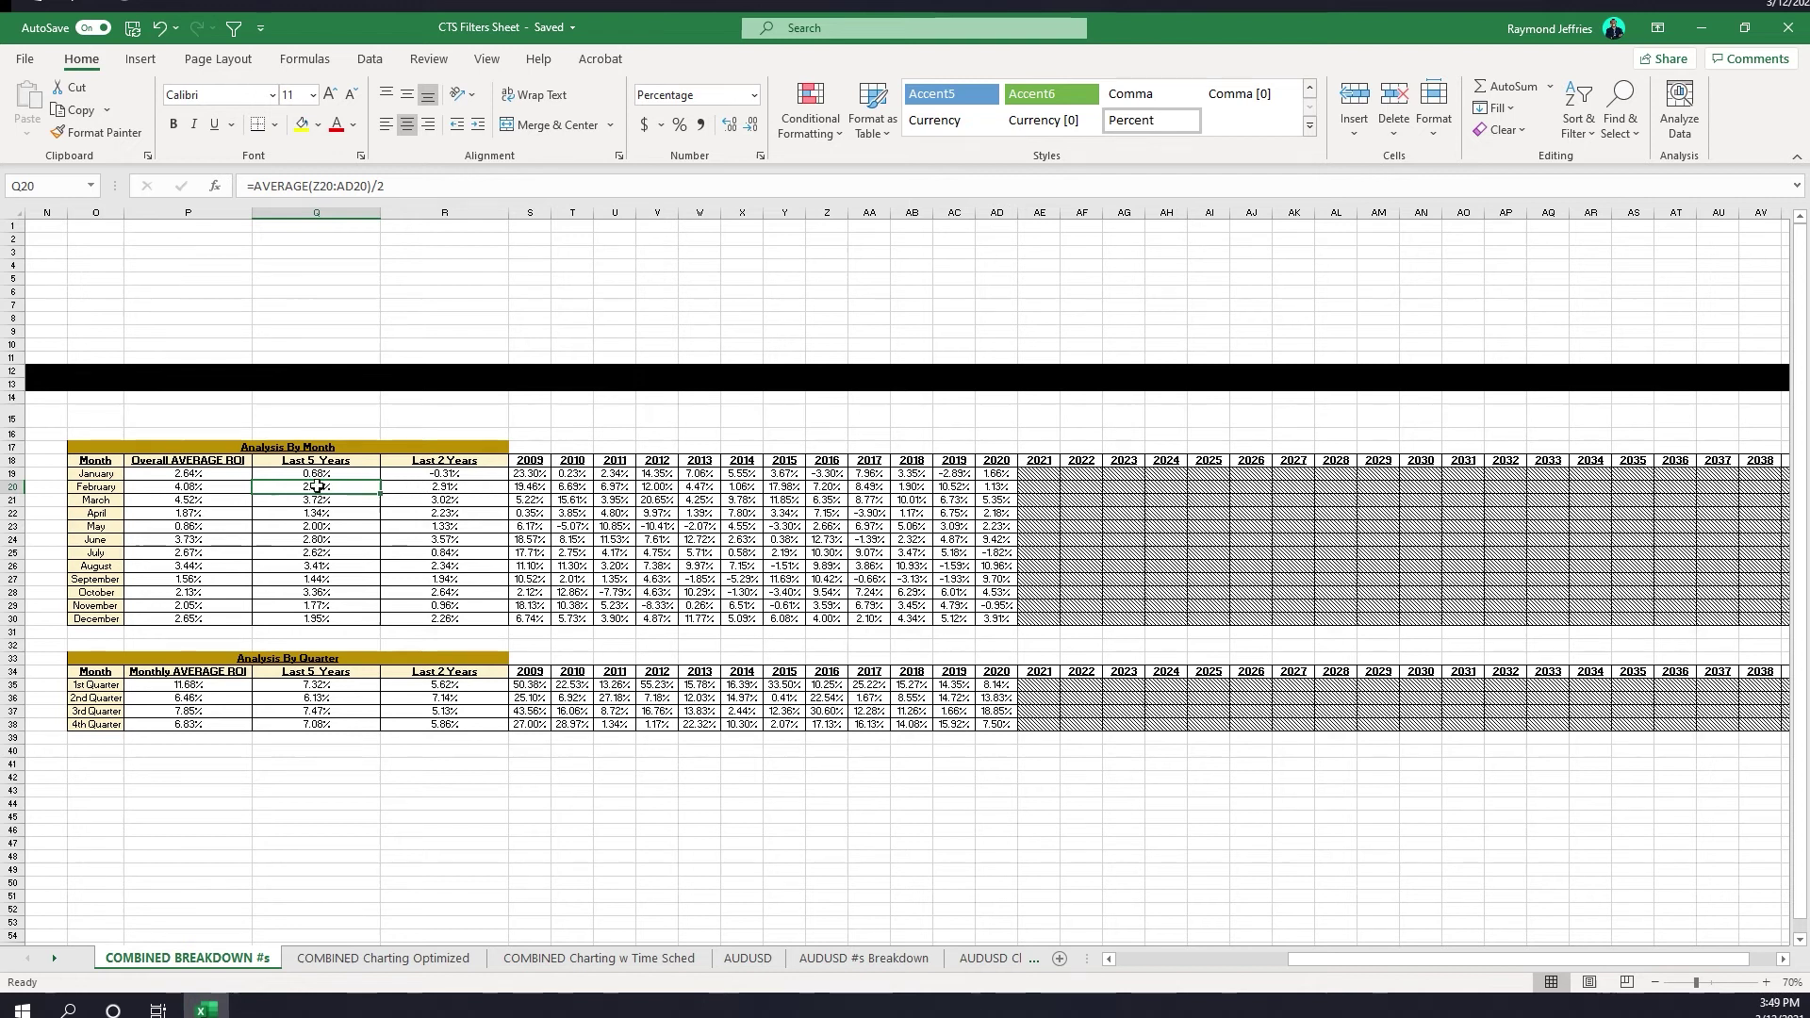
pyautogui.click(178, 490)
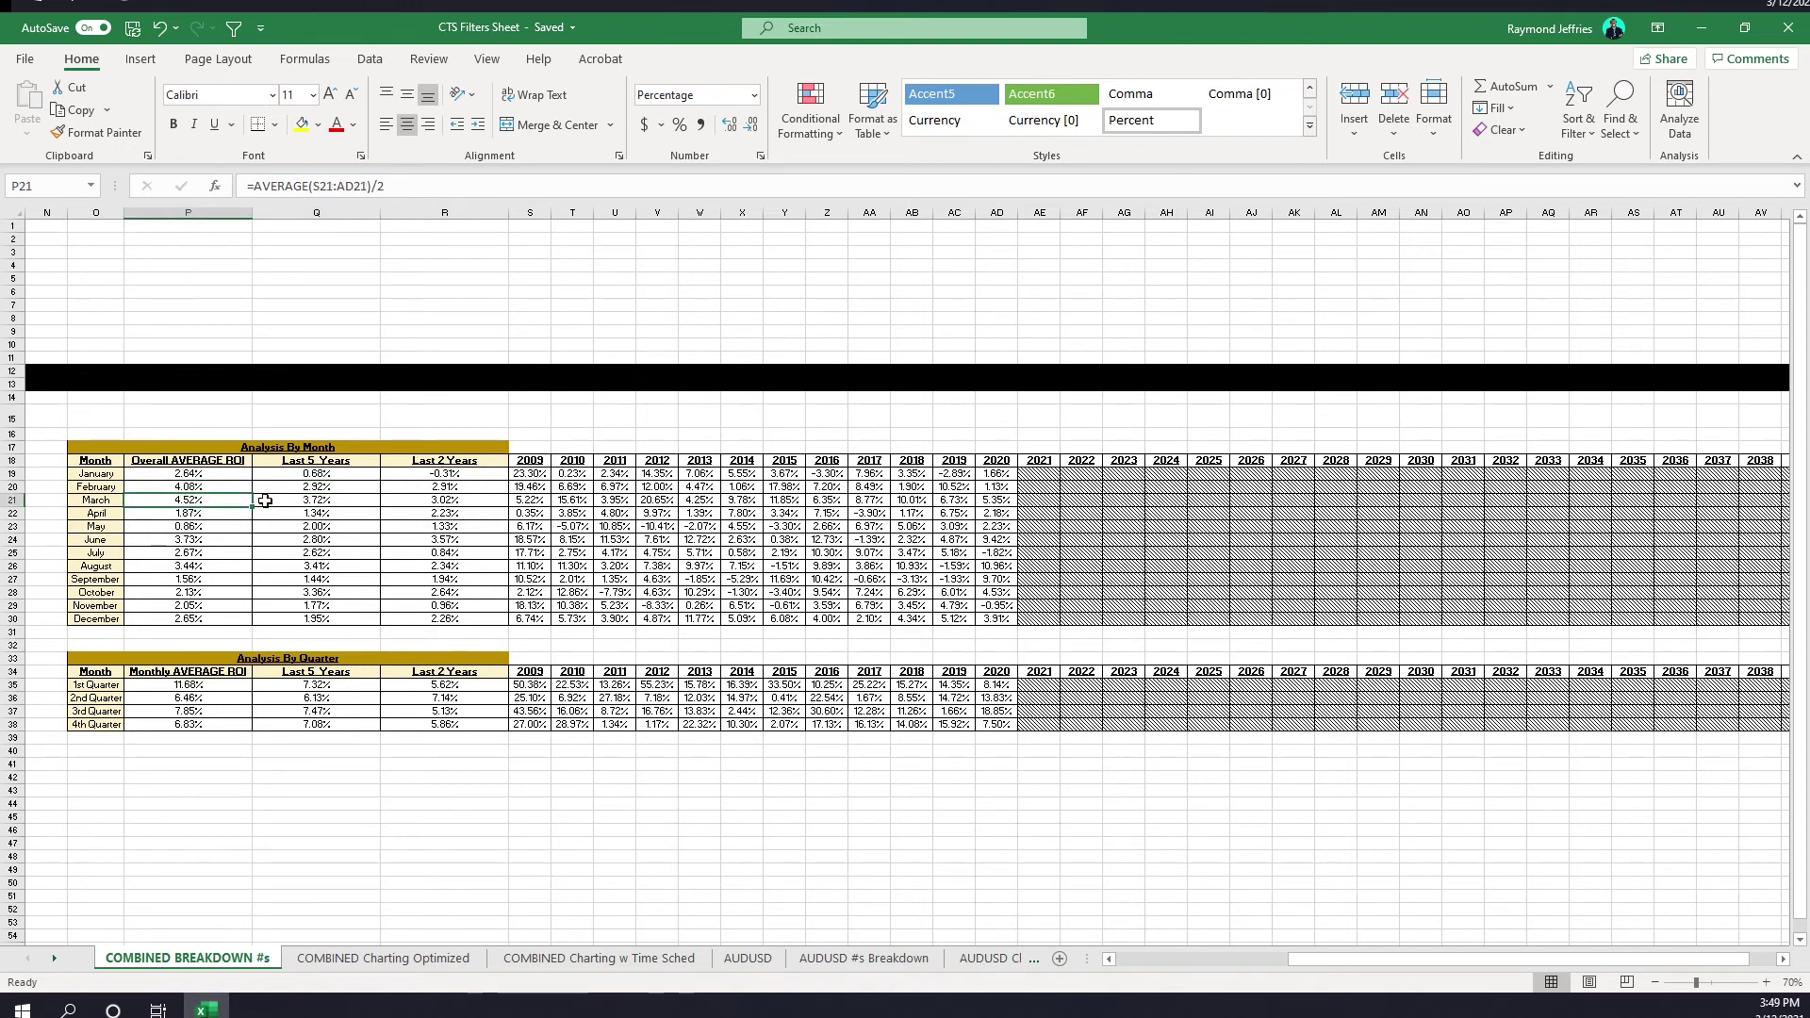
pyautogui.click(424, 500)
pyautogui.moveTo(193, 513); pyautogui.dragTo(431, 512)
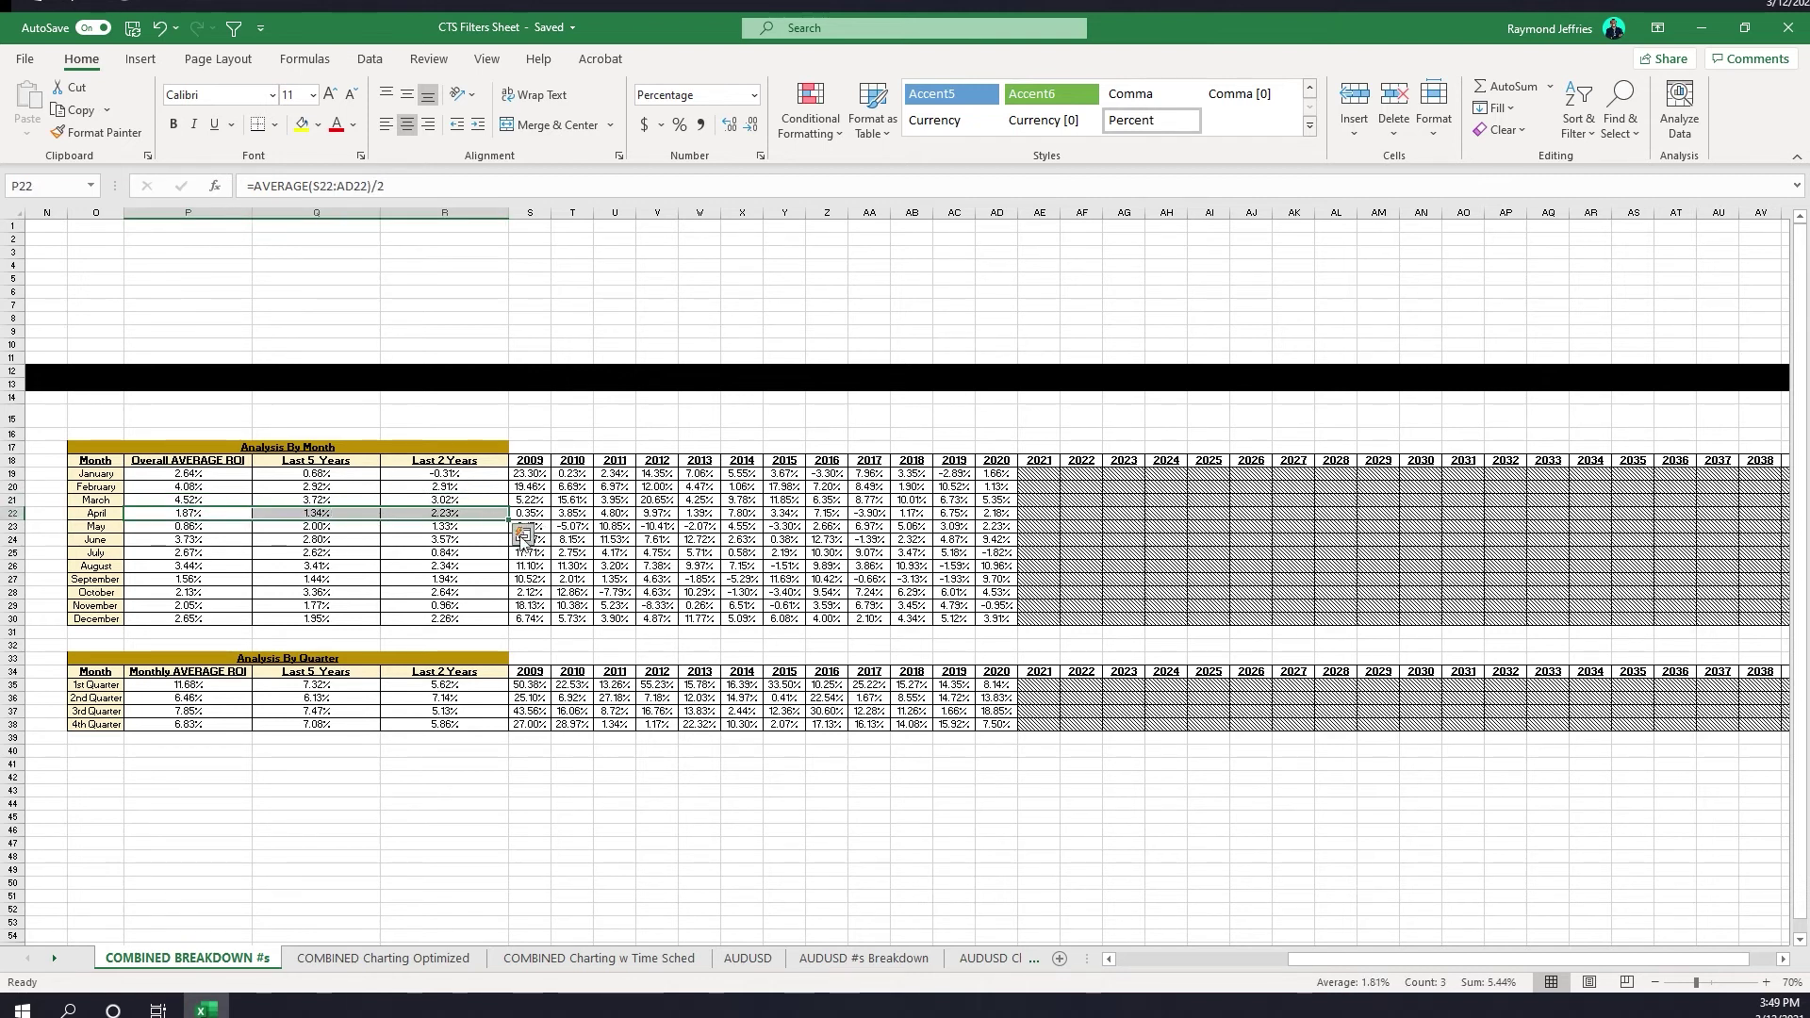
pyautogui.click(230, 537)
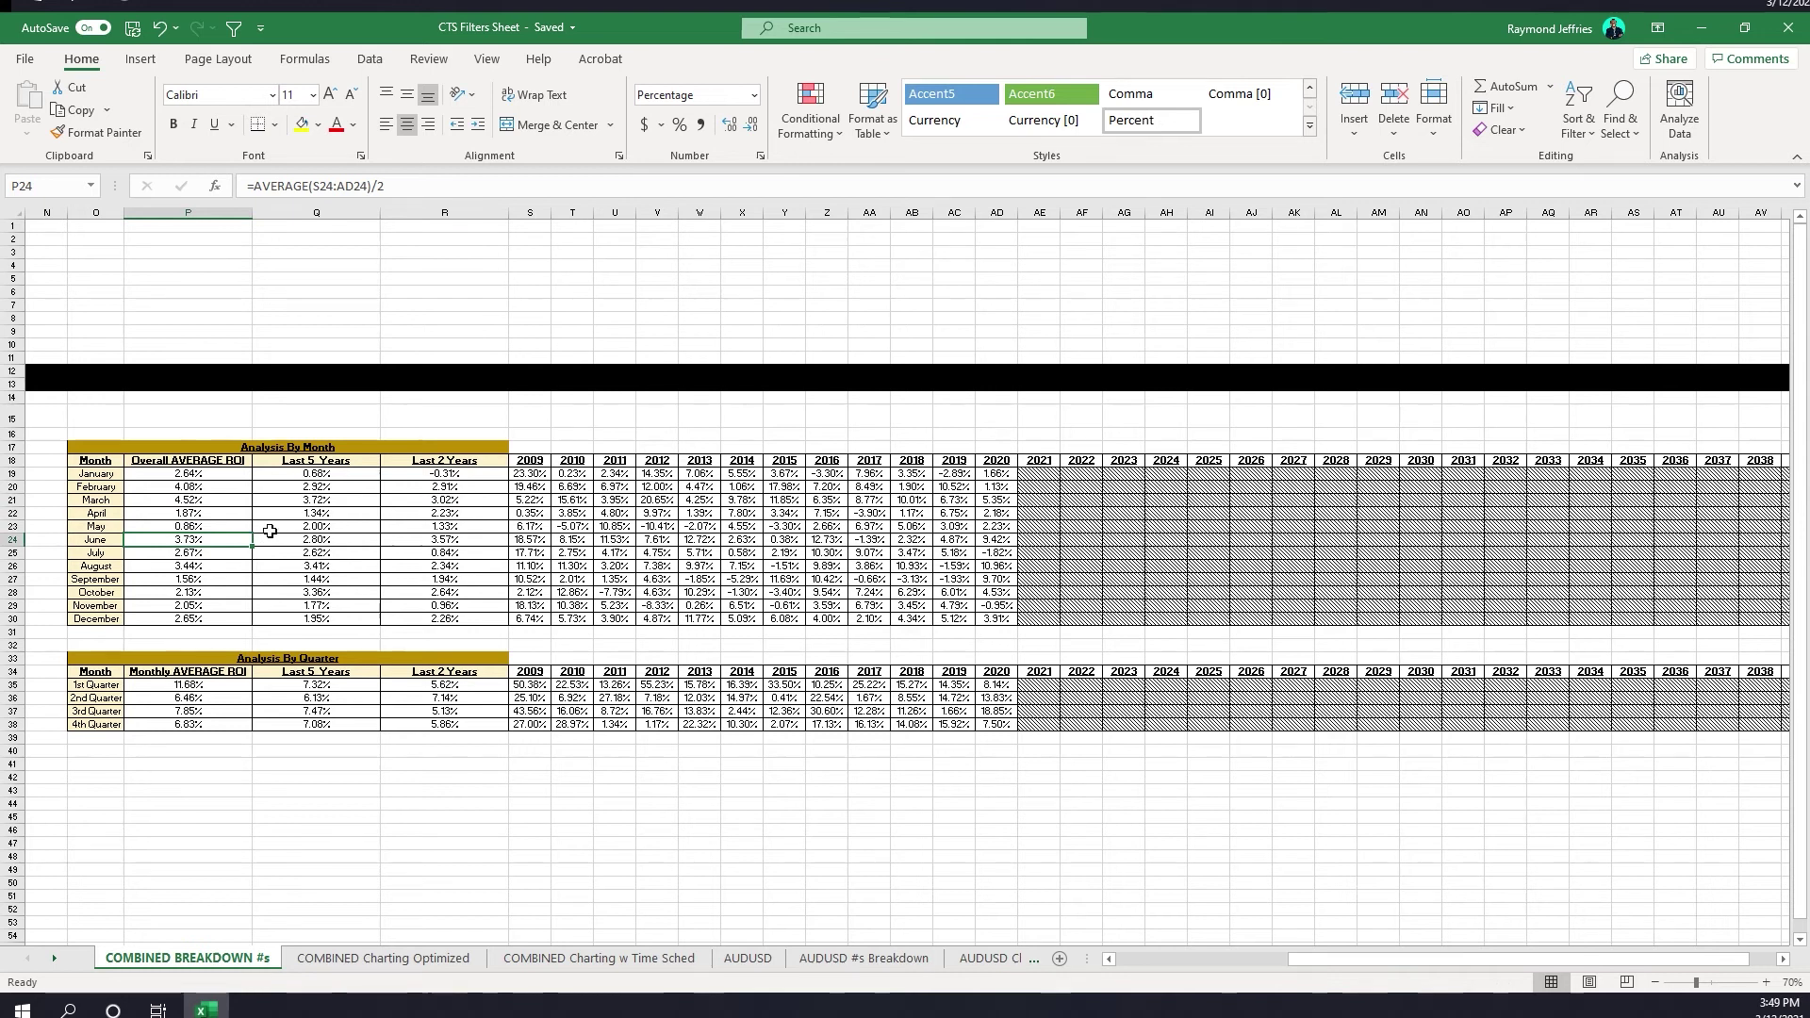
# Examine the individual 2009–2020 monthly returns in the Analysis By Month table, looking at the losing months across the years.
pyautogui.click(544, 472)
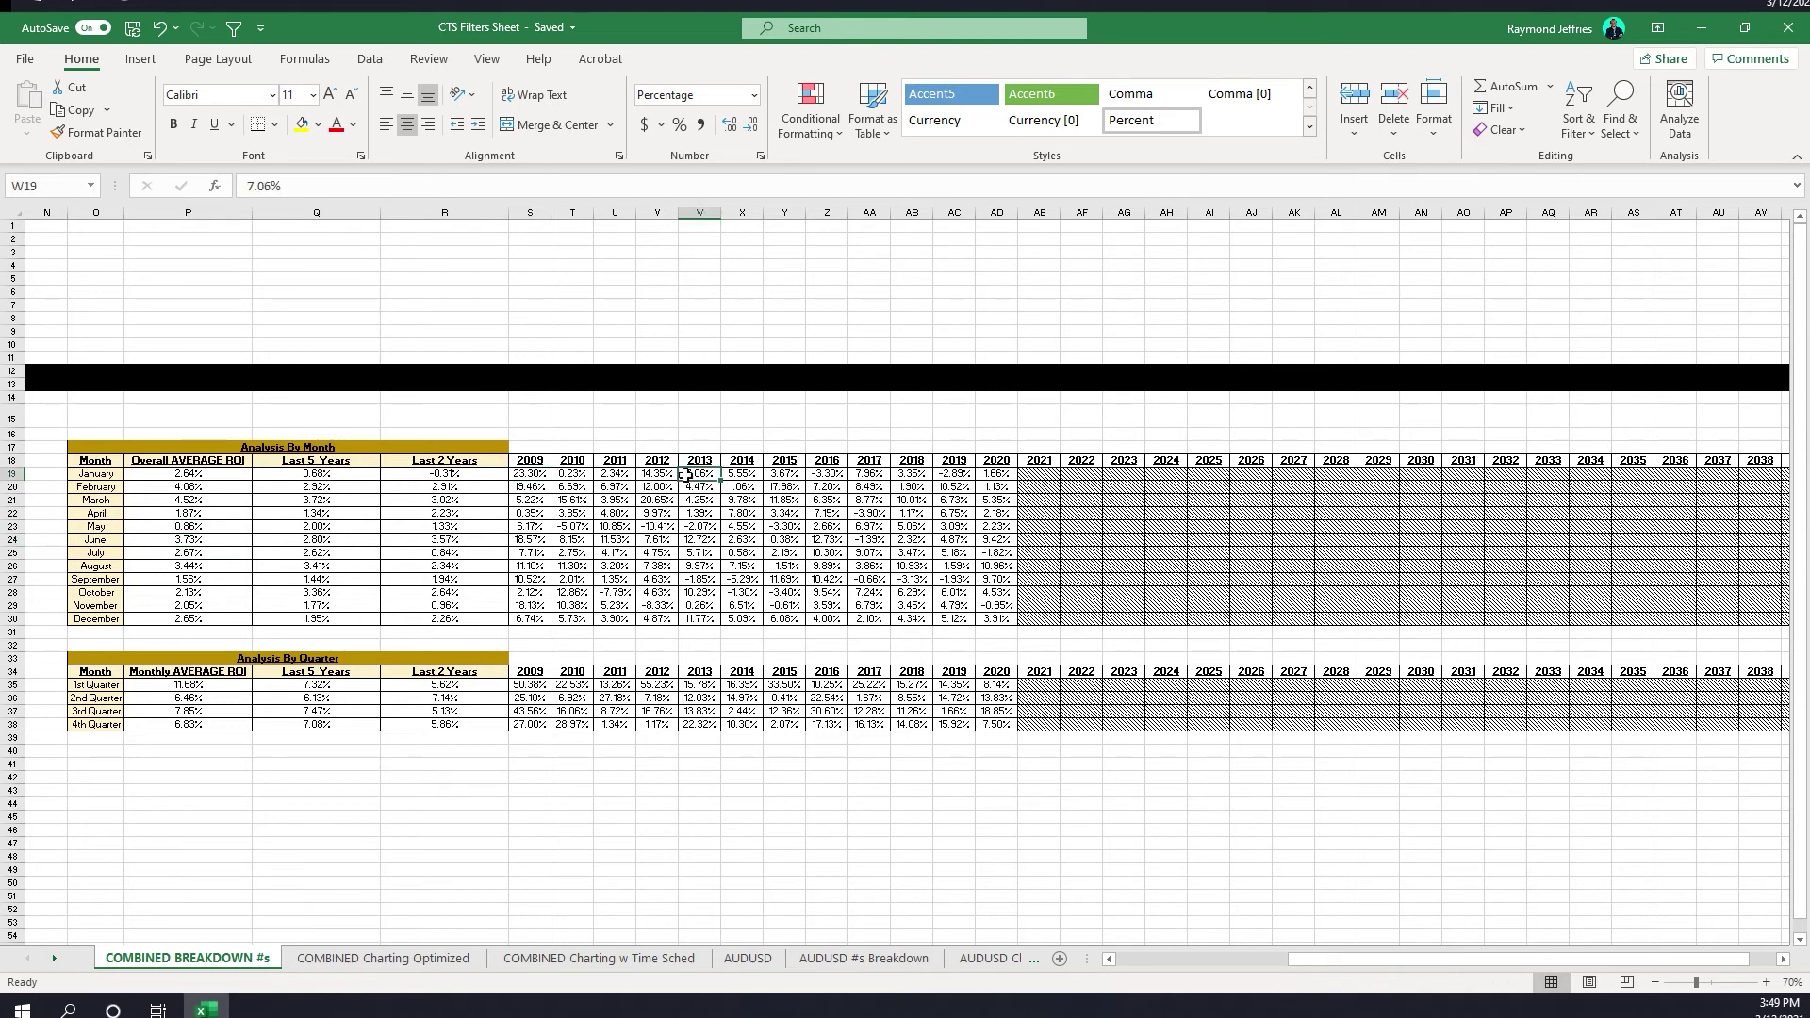
pyautogui.moveTo(782, 474); pyautogui.dragTo(787, 575)
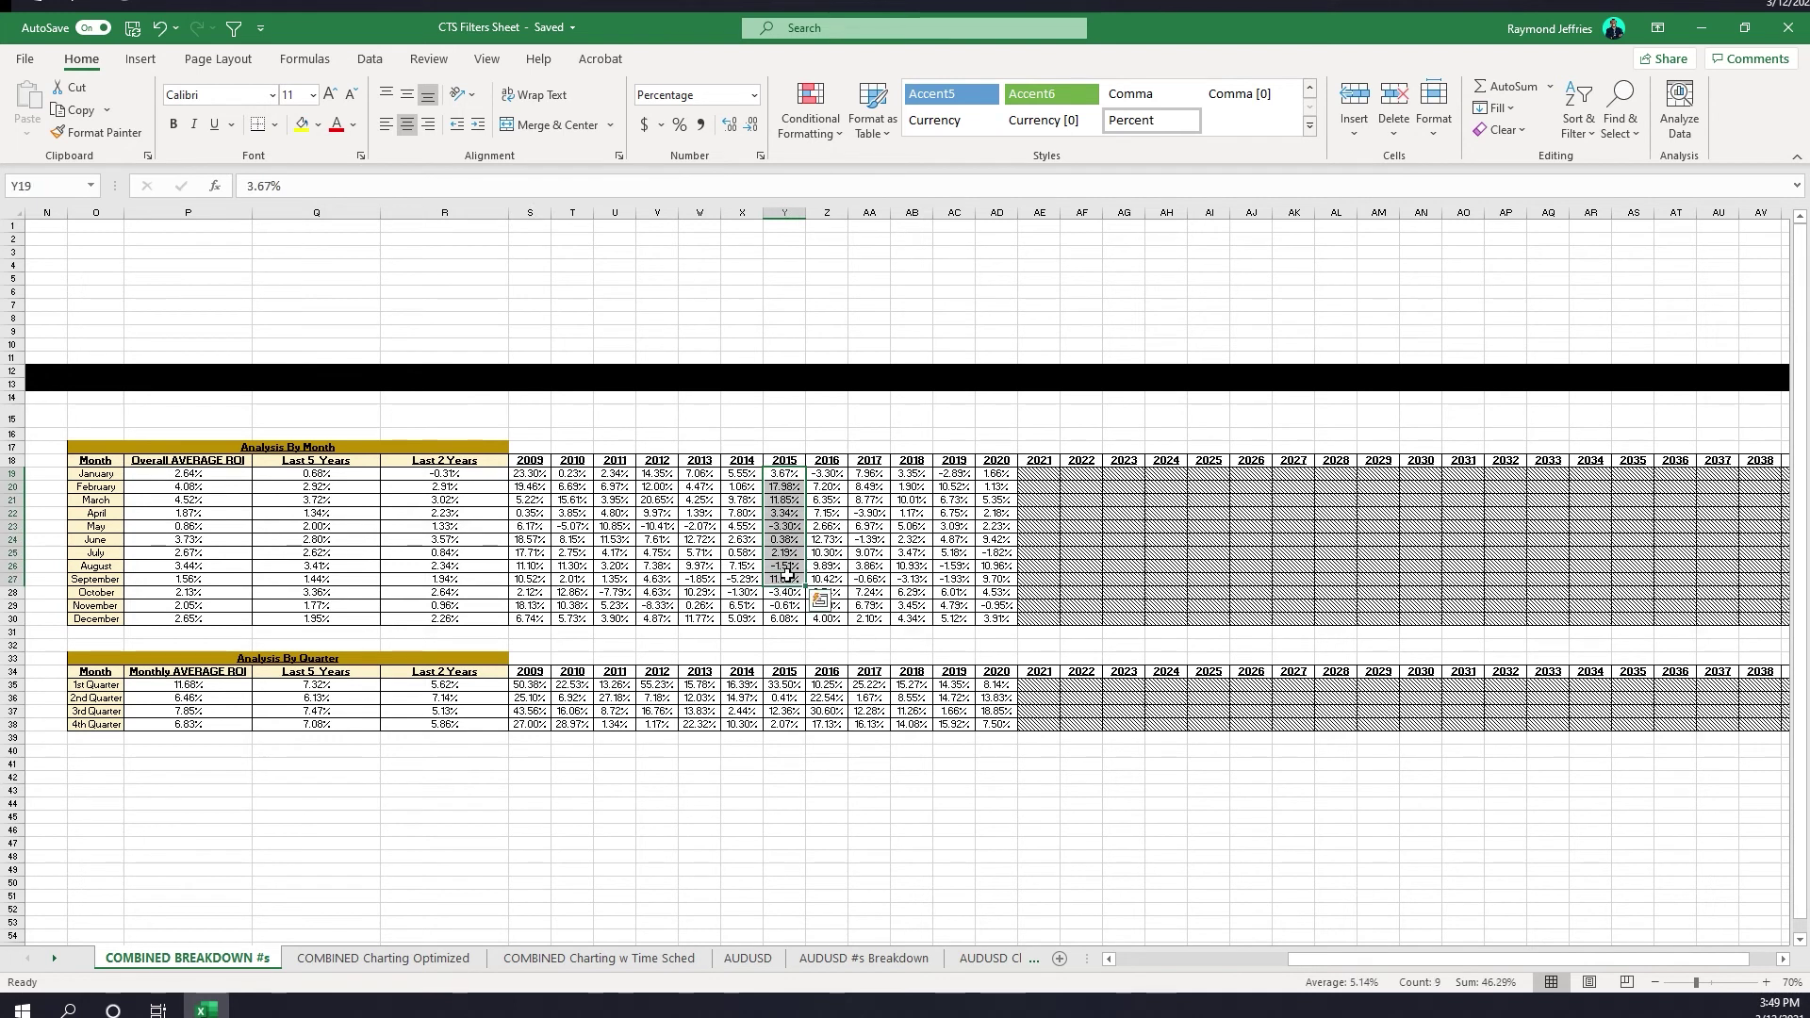
pyautogui.click(856, 511)
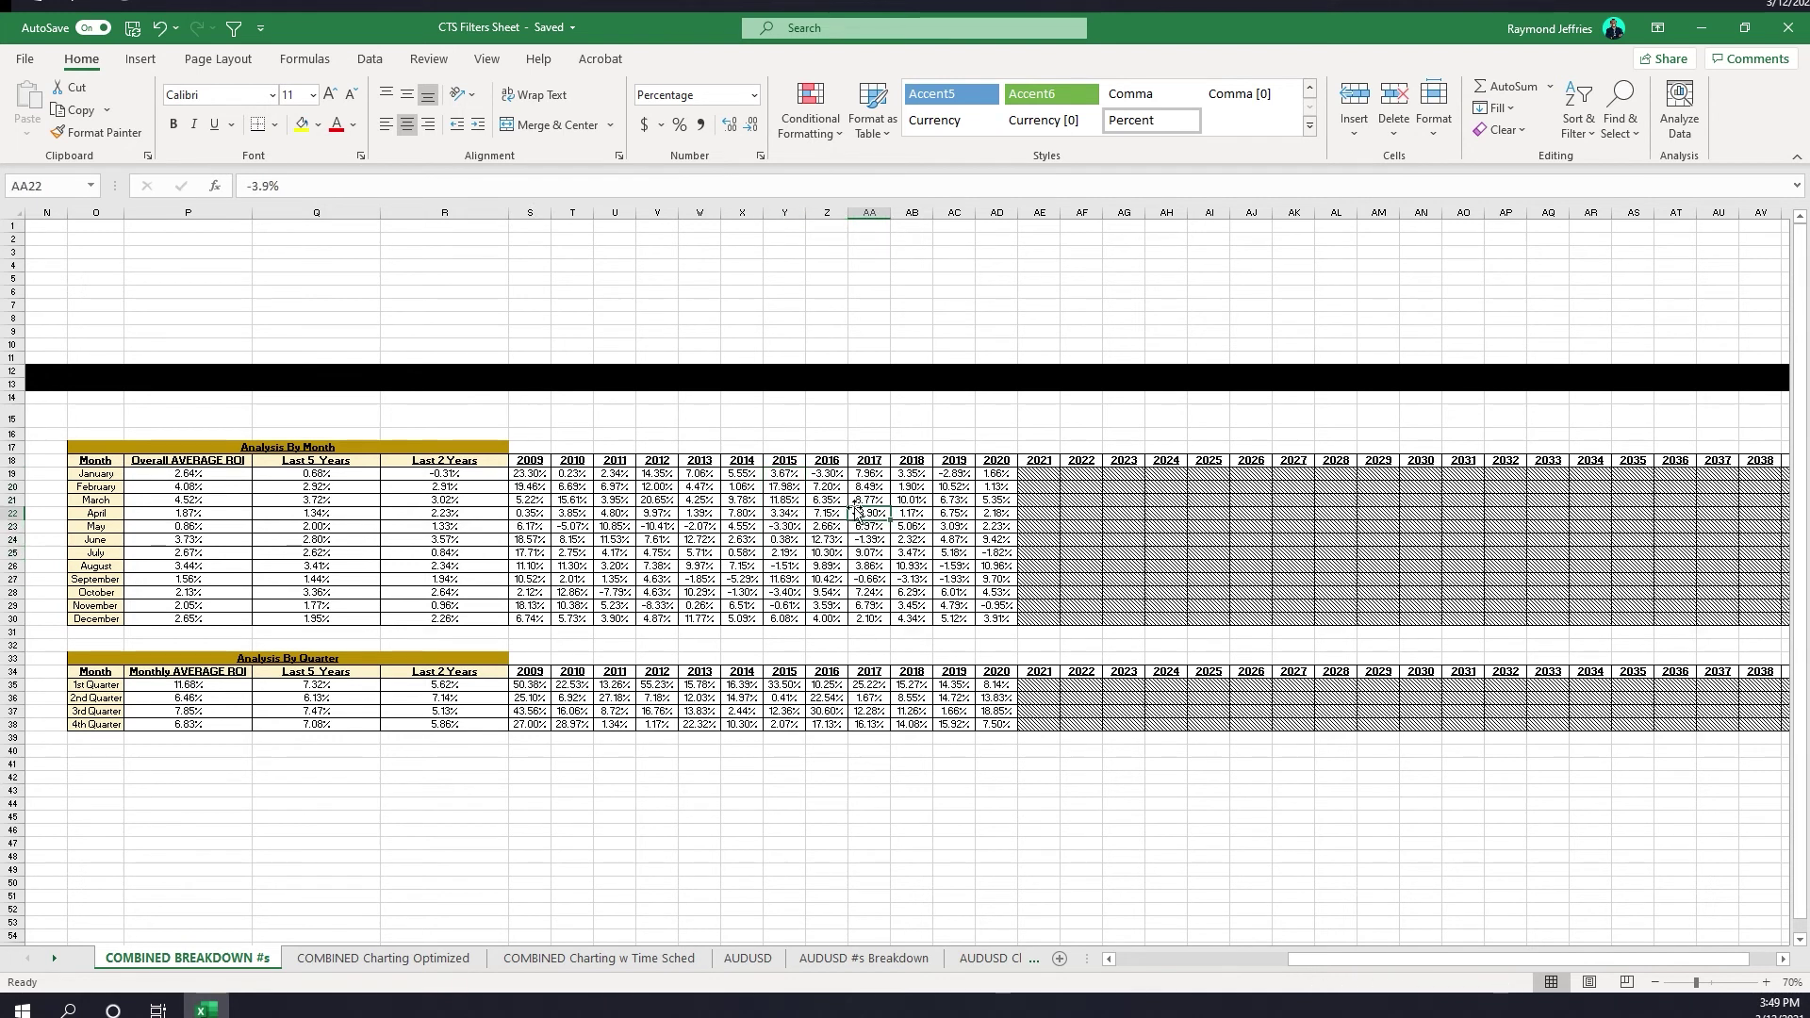
pyautogui.click(816, 544)
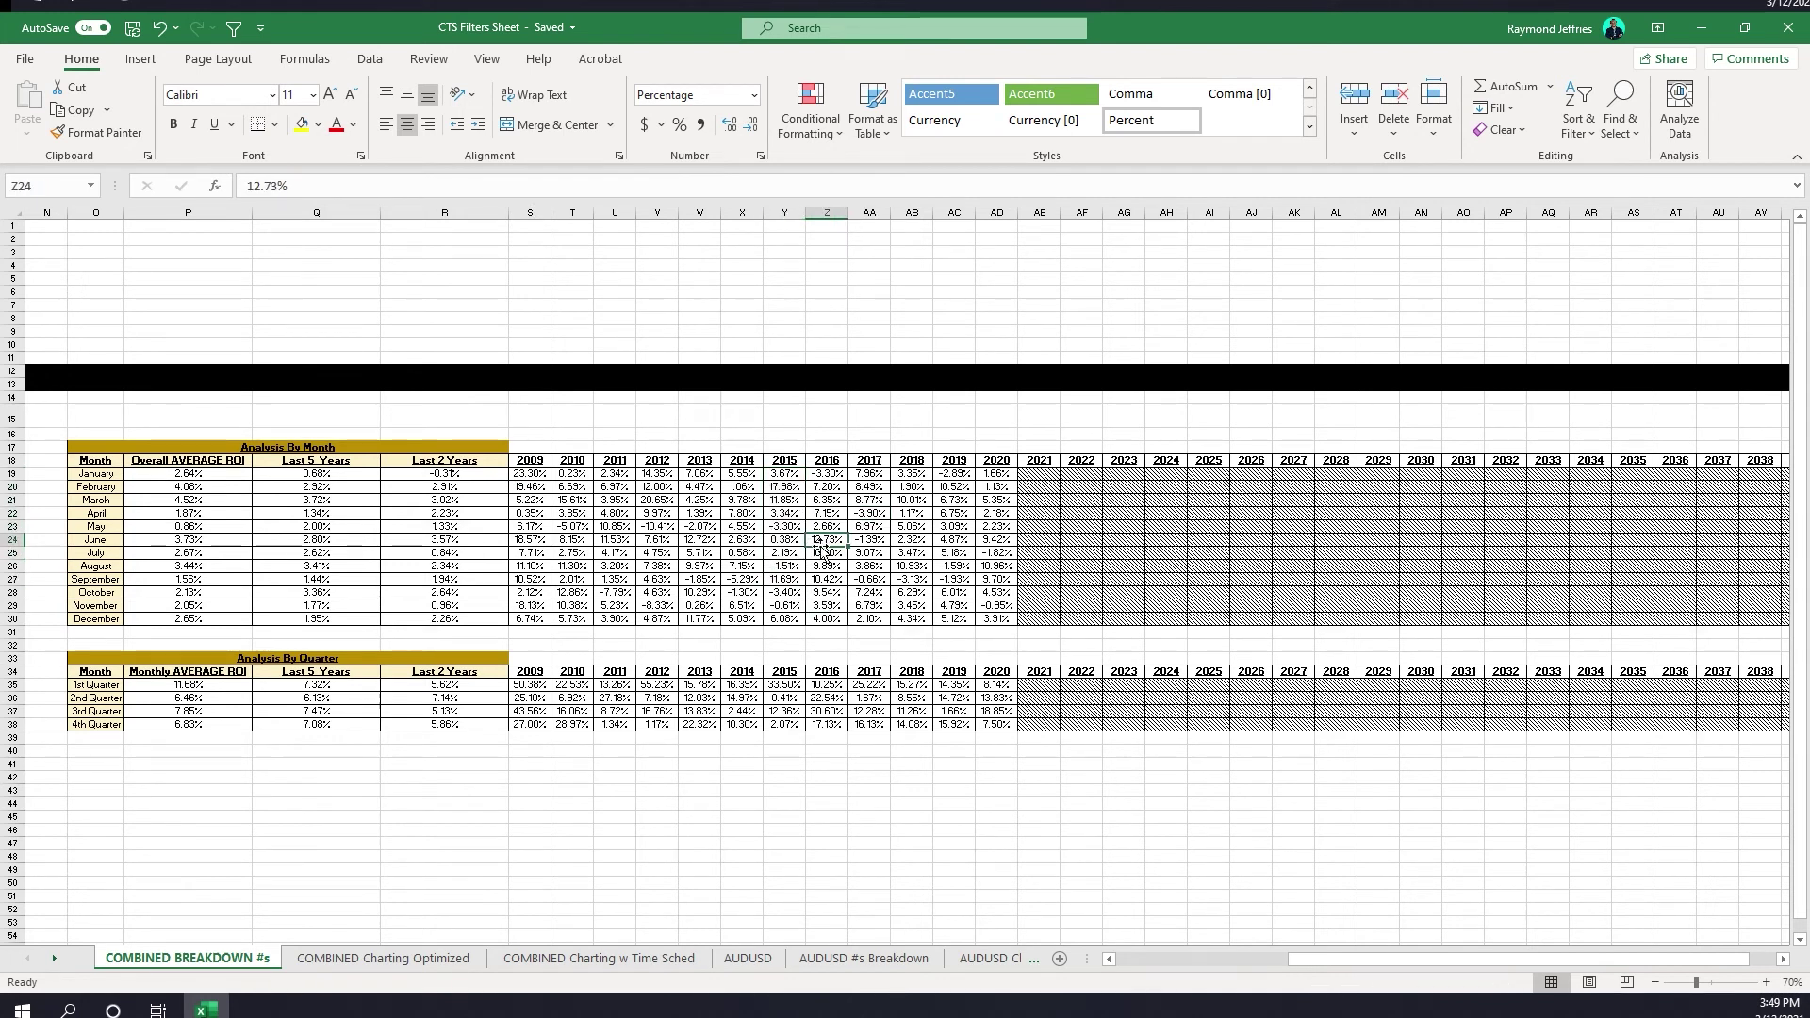
pyautogui.click(998, 555)
pyautogui.click(783, 590)
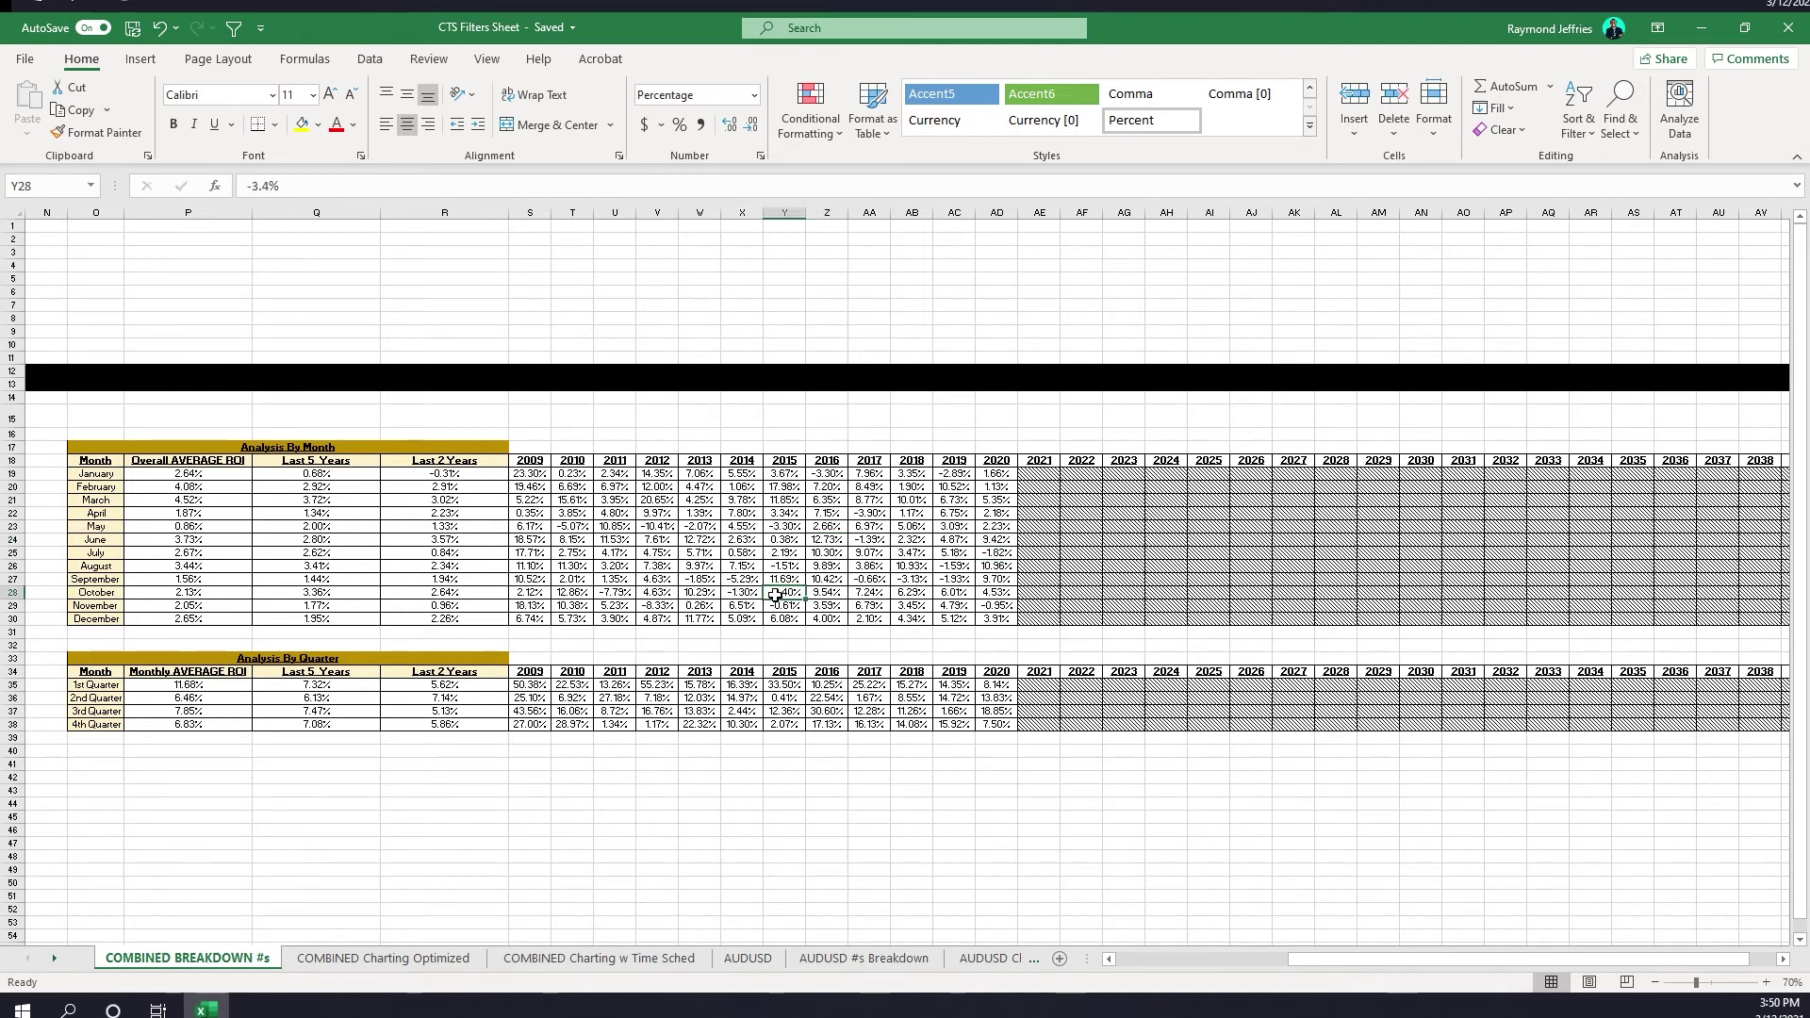
pyautogui.click(796, 525)
pyautogui.click(830, 473)
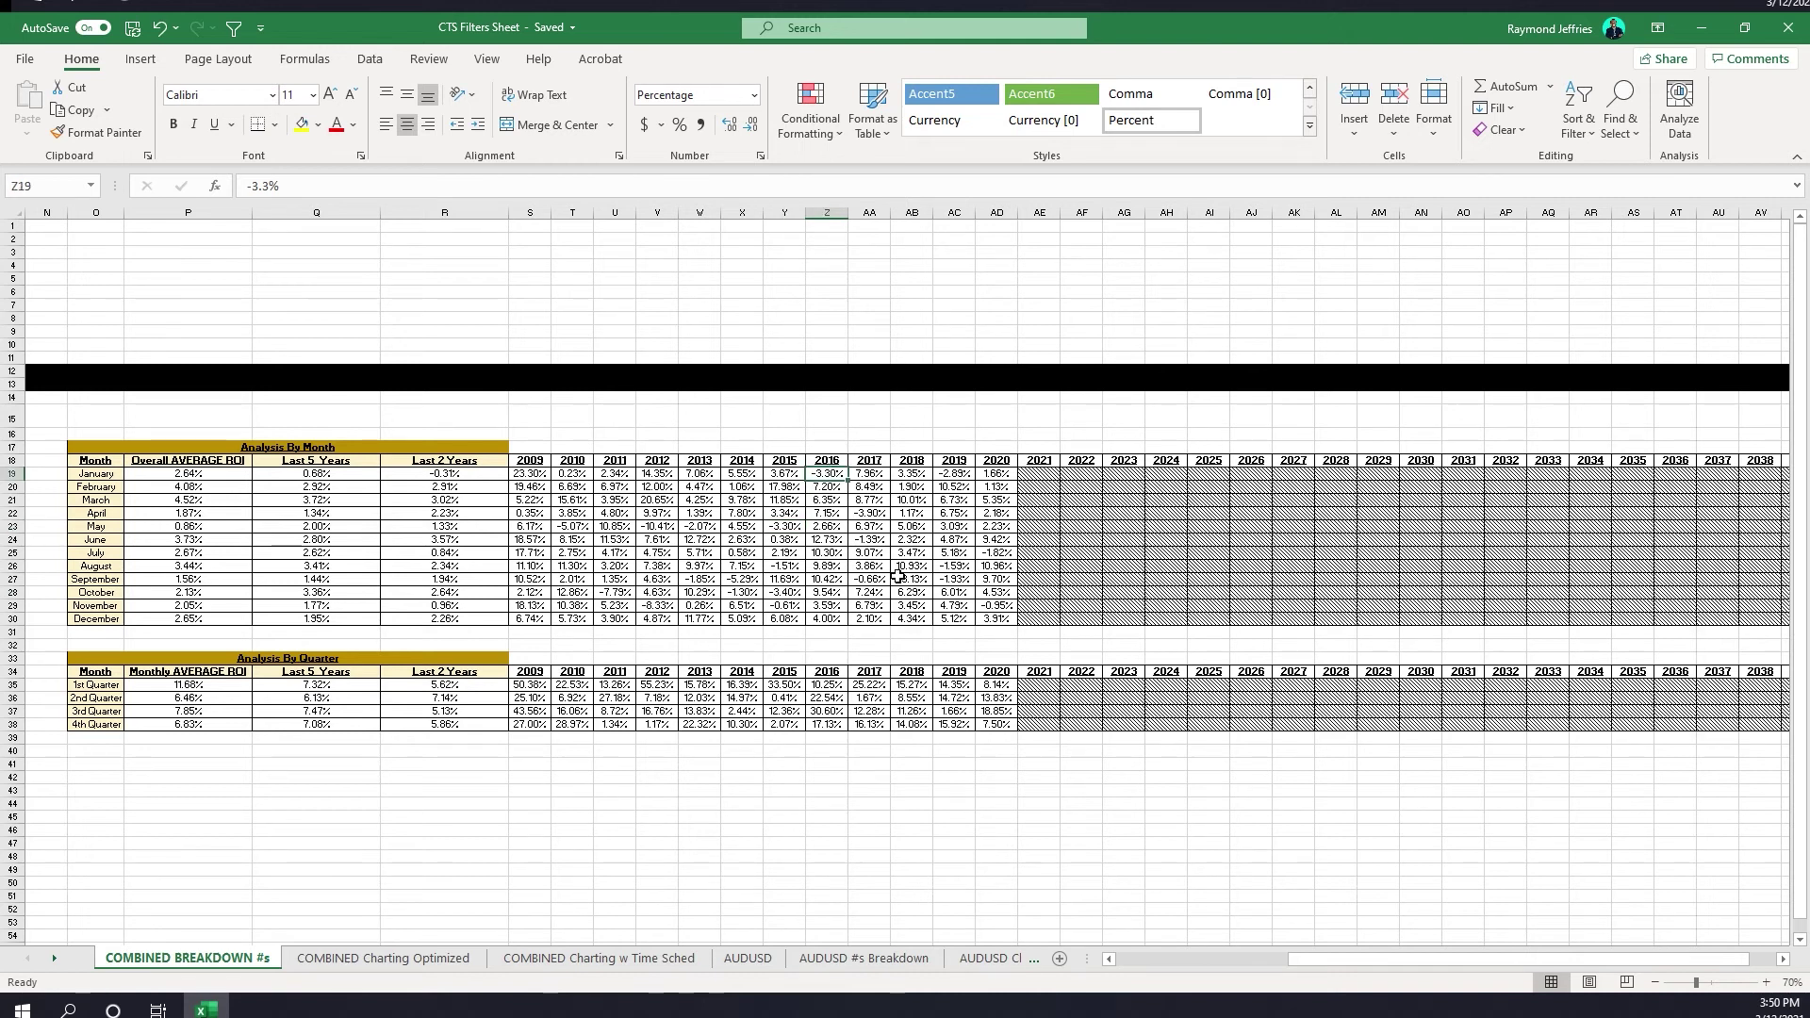
pyautogui.click(653, 527)
pyautogui.click(740, 554)
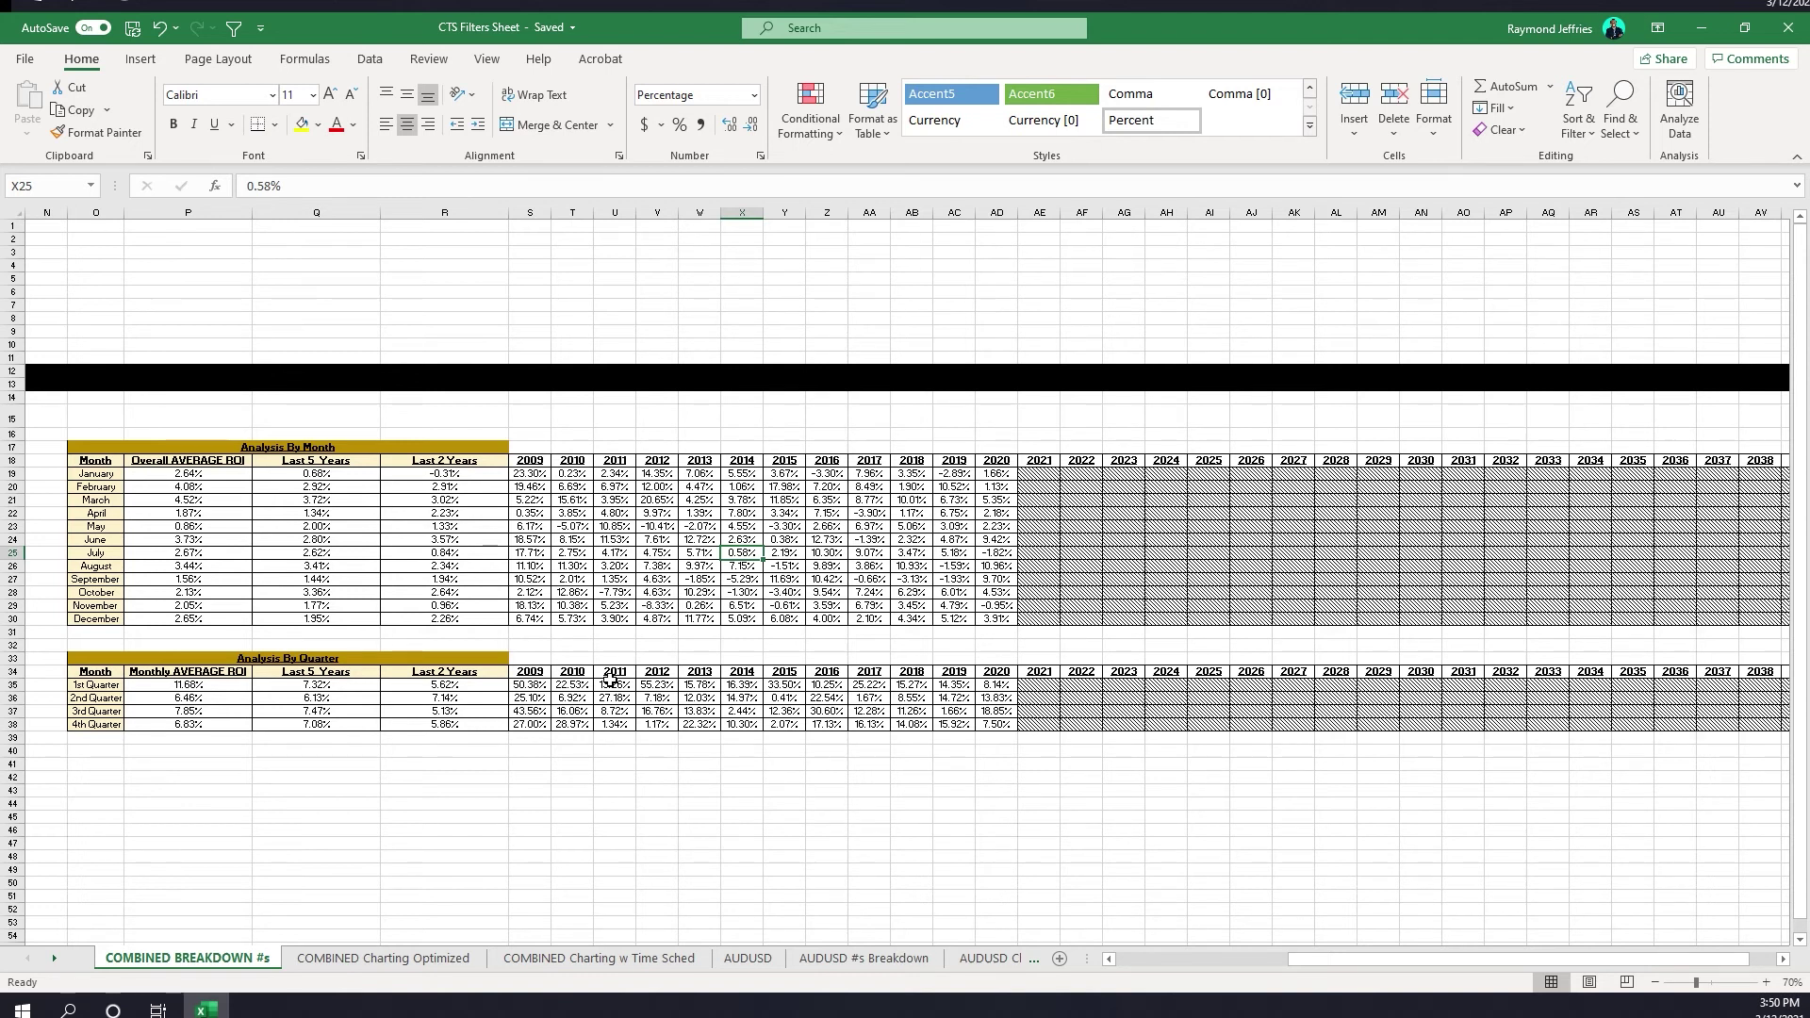
# View the COMBINED Charting Optimized sheet, and on COMBINED Charting w Time Sched inspect the yearly average return, win %, number of trades and pips.
pyautogui.click(408, 956)
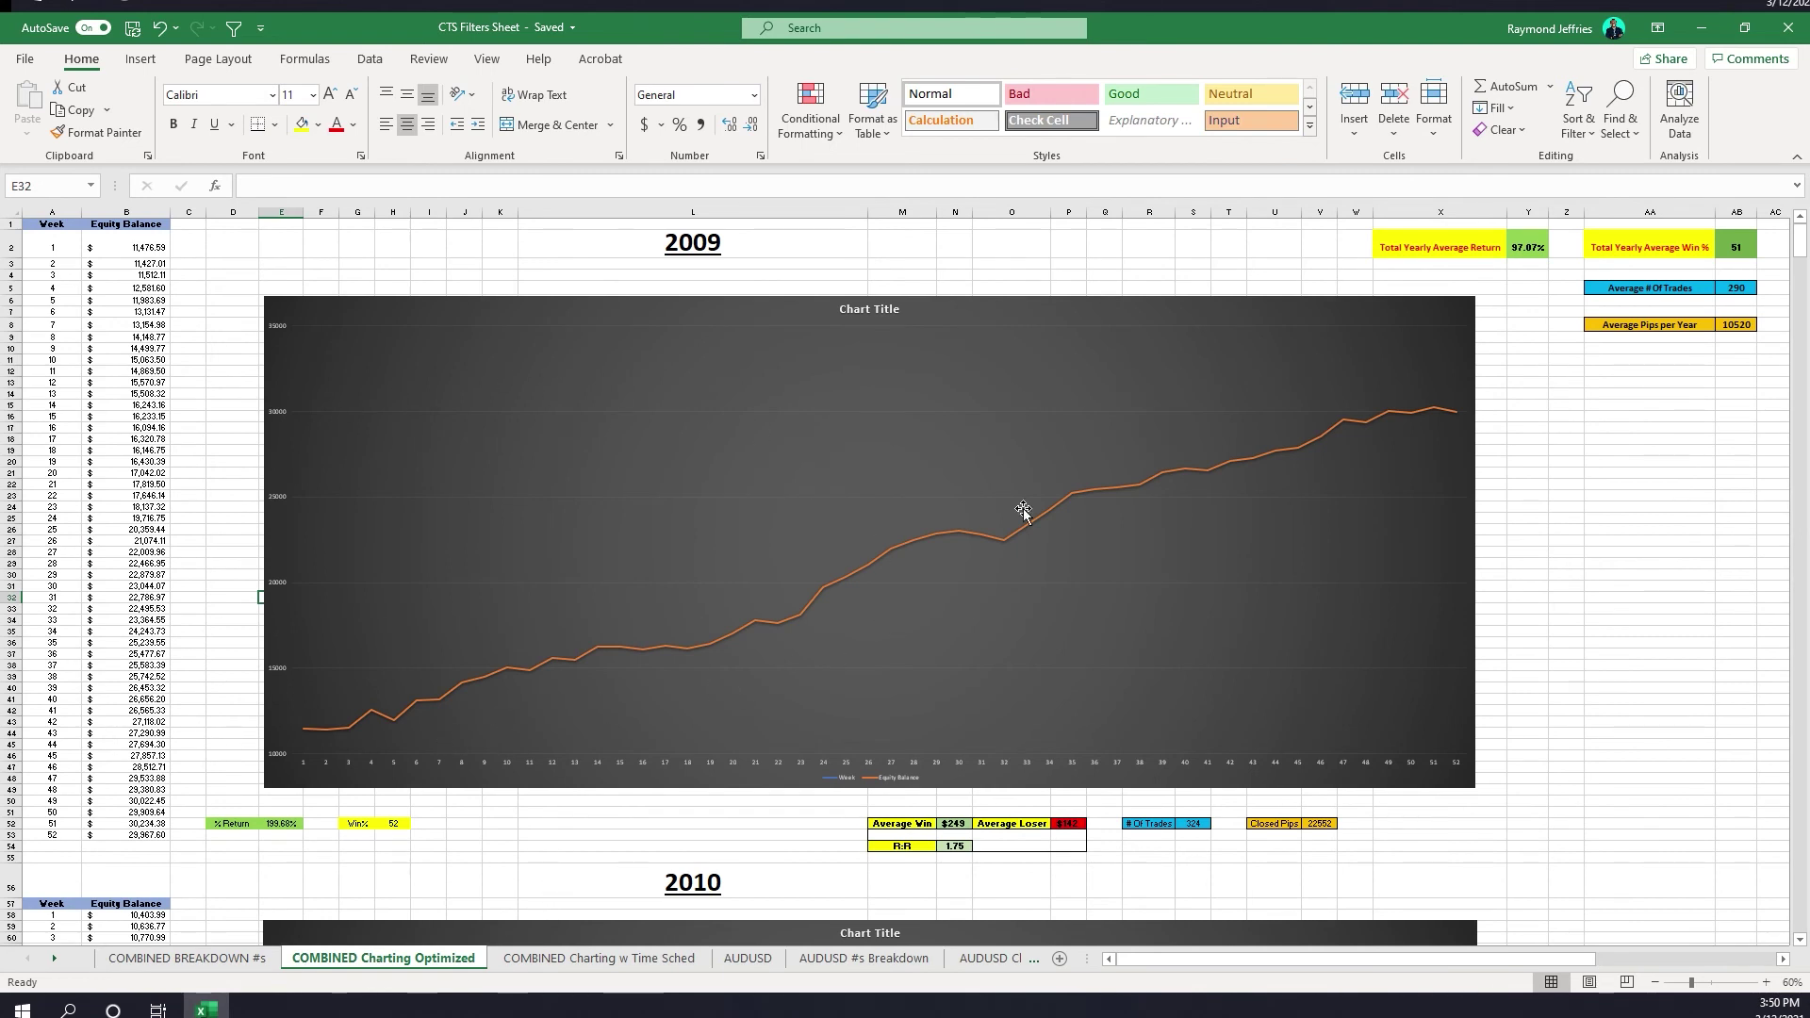
pyautogui.click(598, 958)
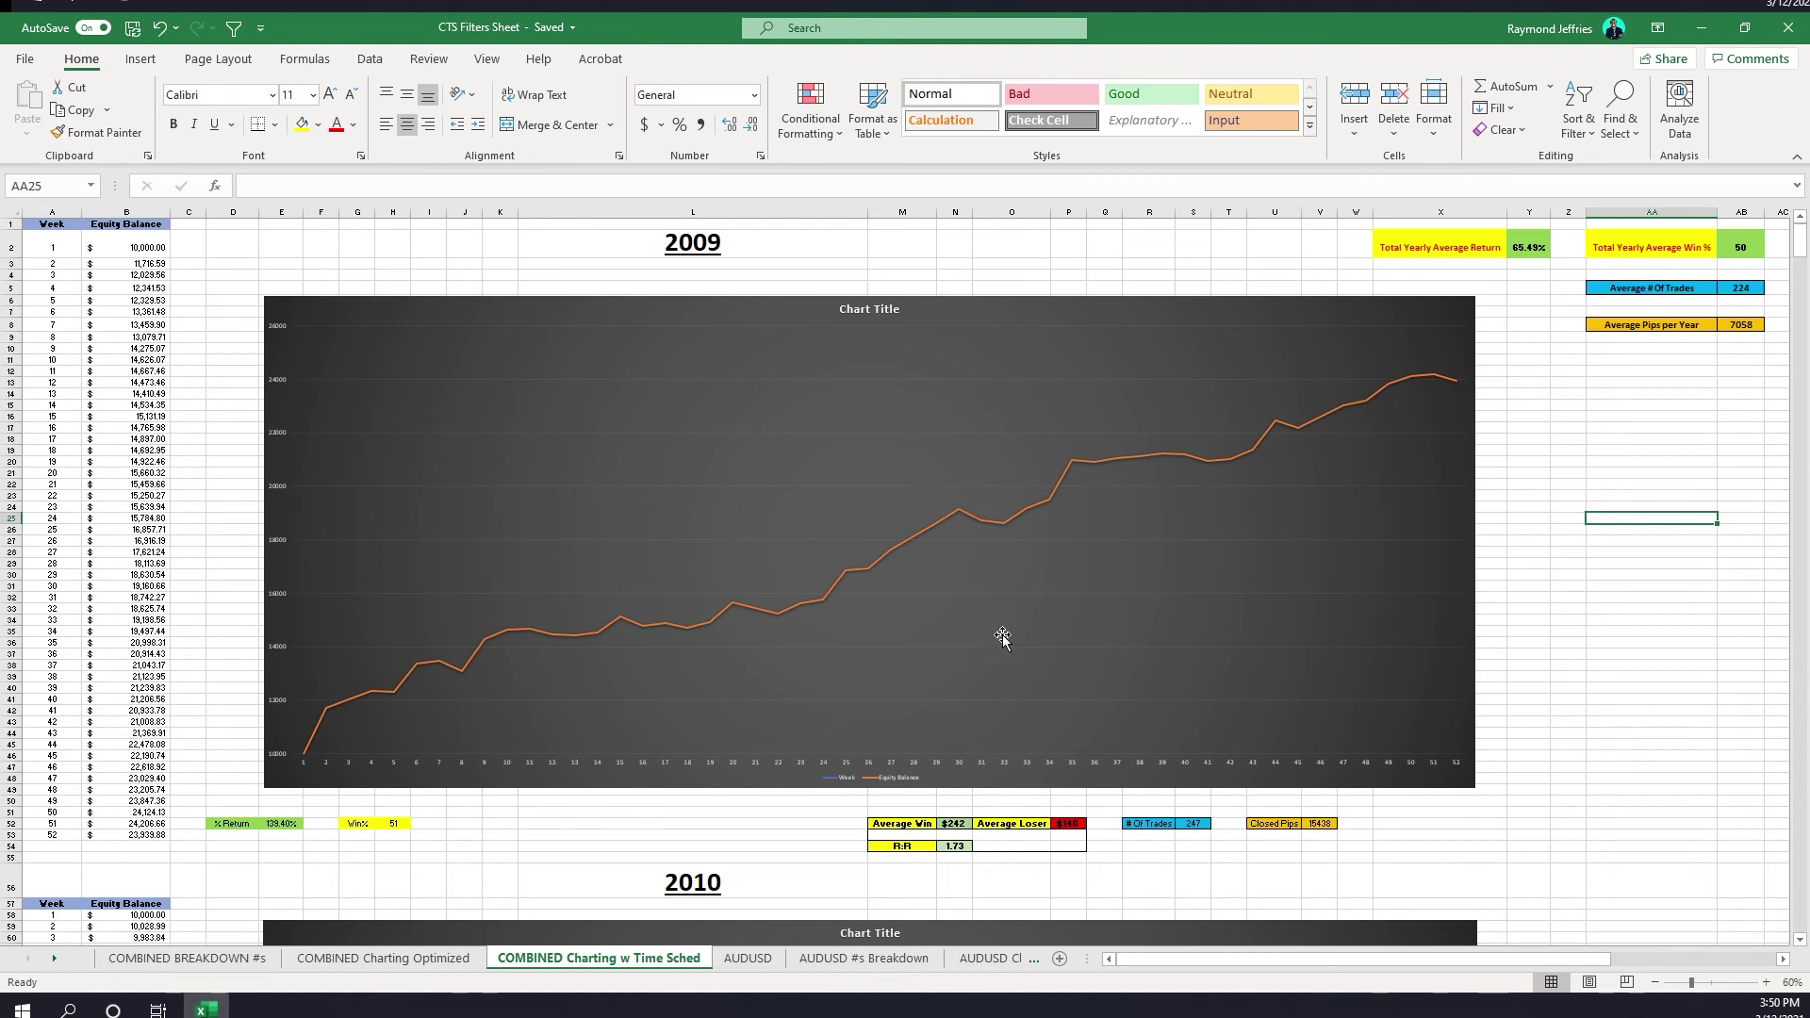
pyautogui.click(1540, 251)
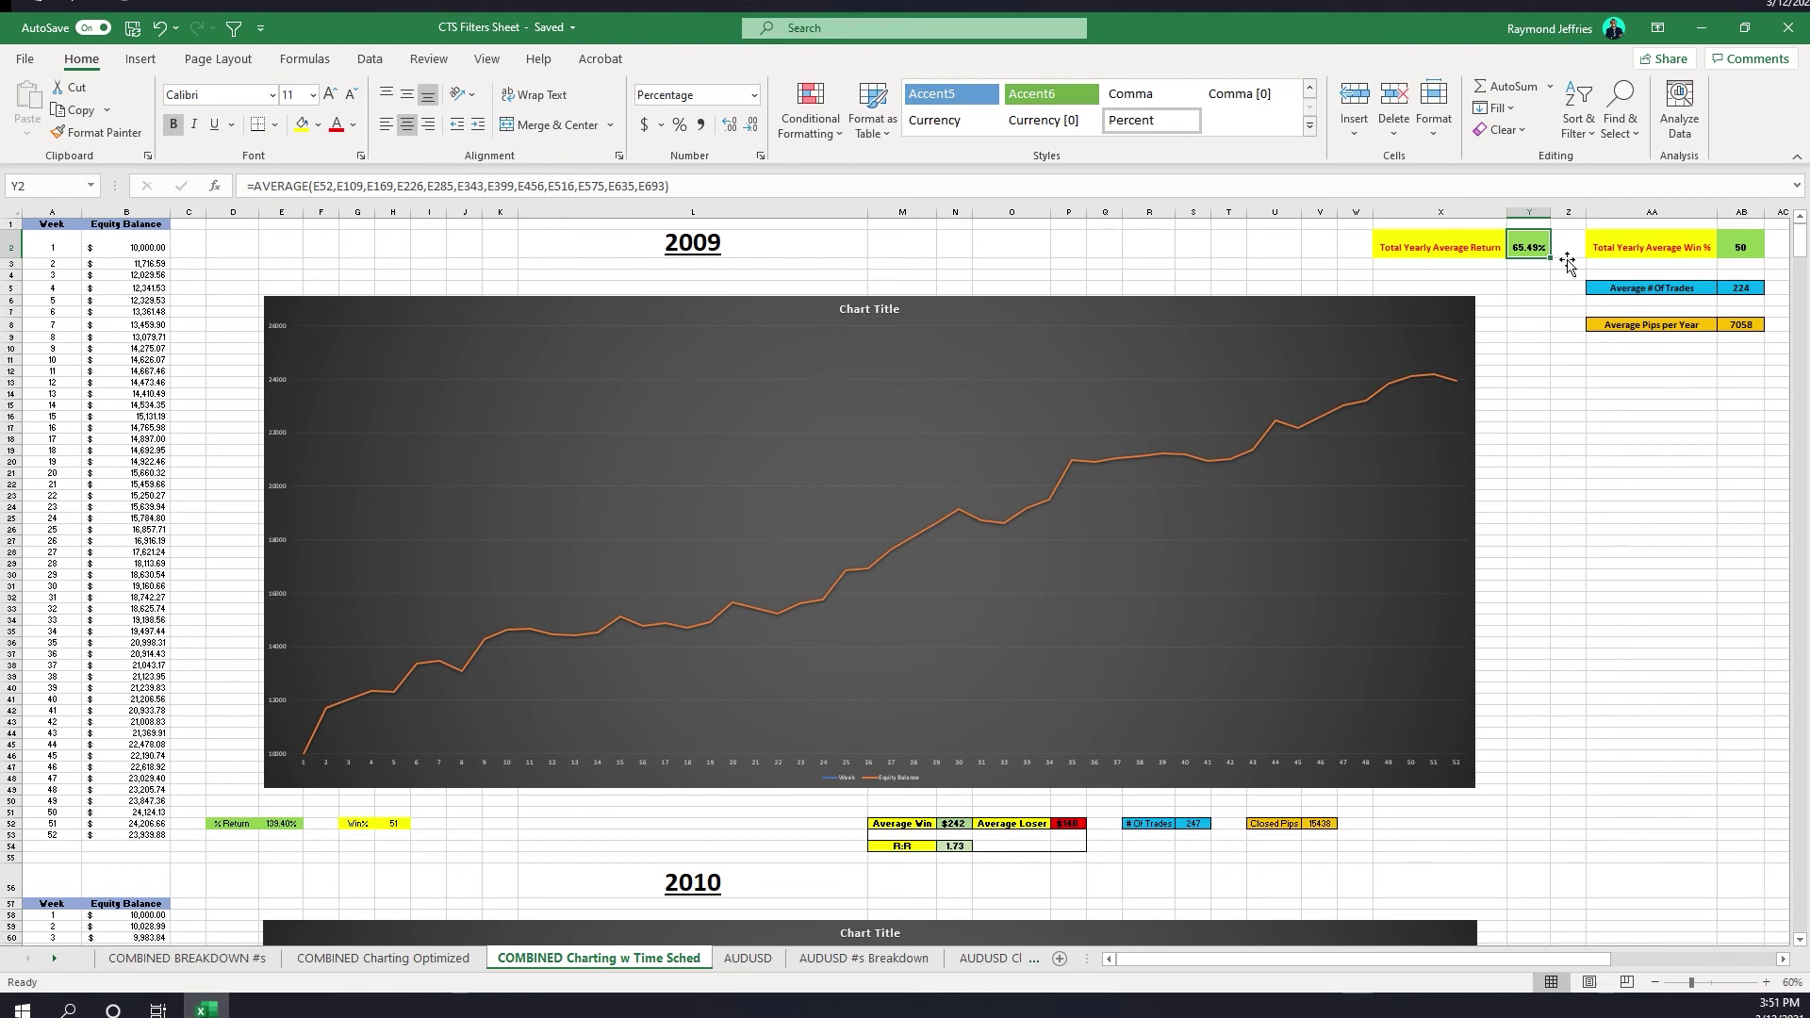
pyautogui.click(1752, 249)
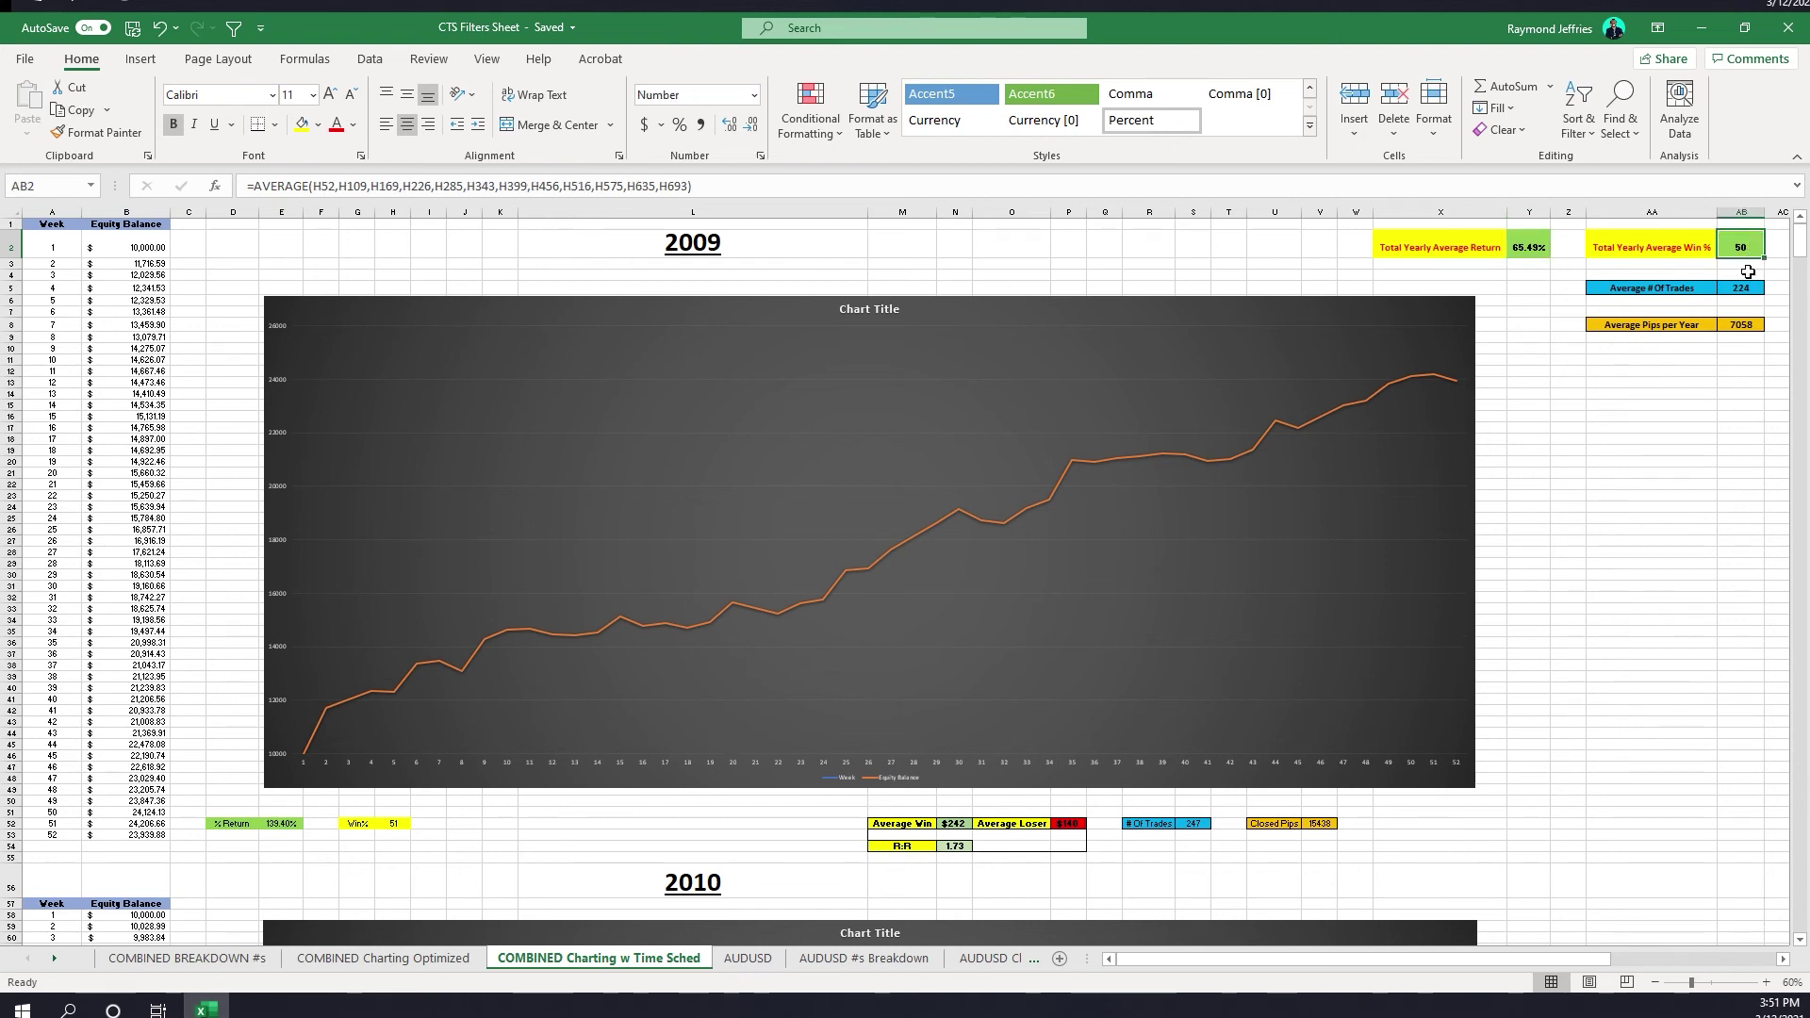
pyautogui.click(1759, 289)
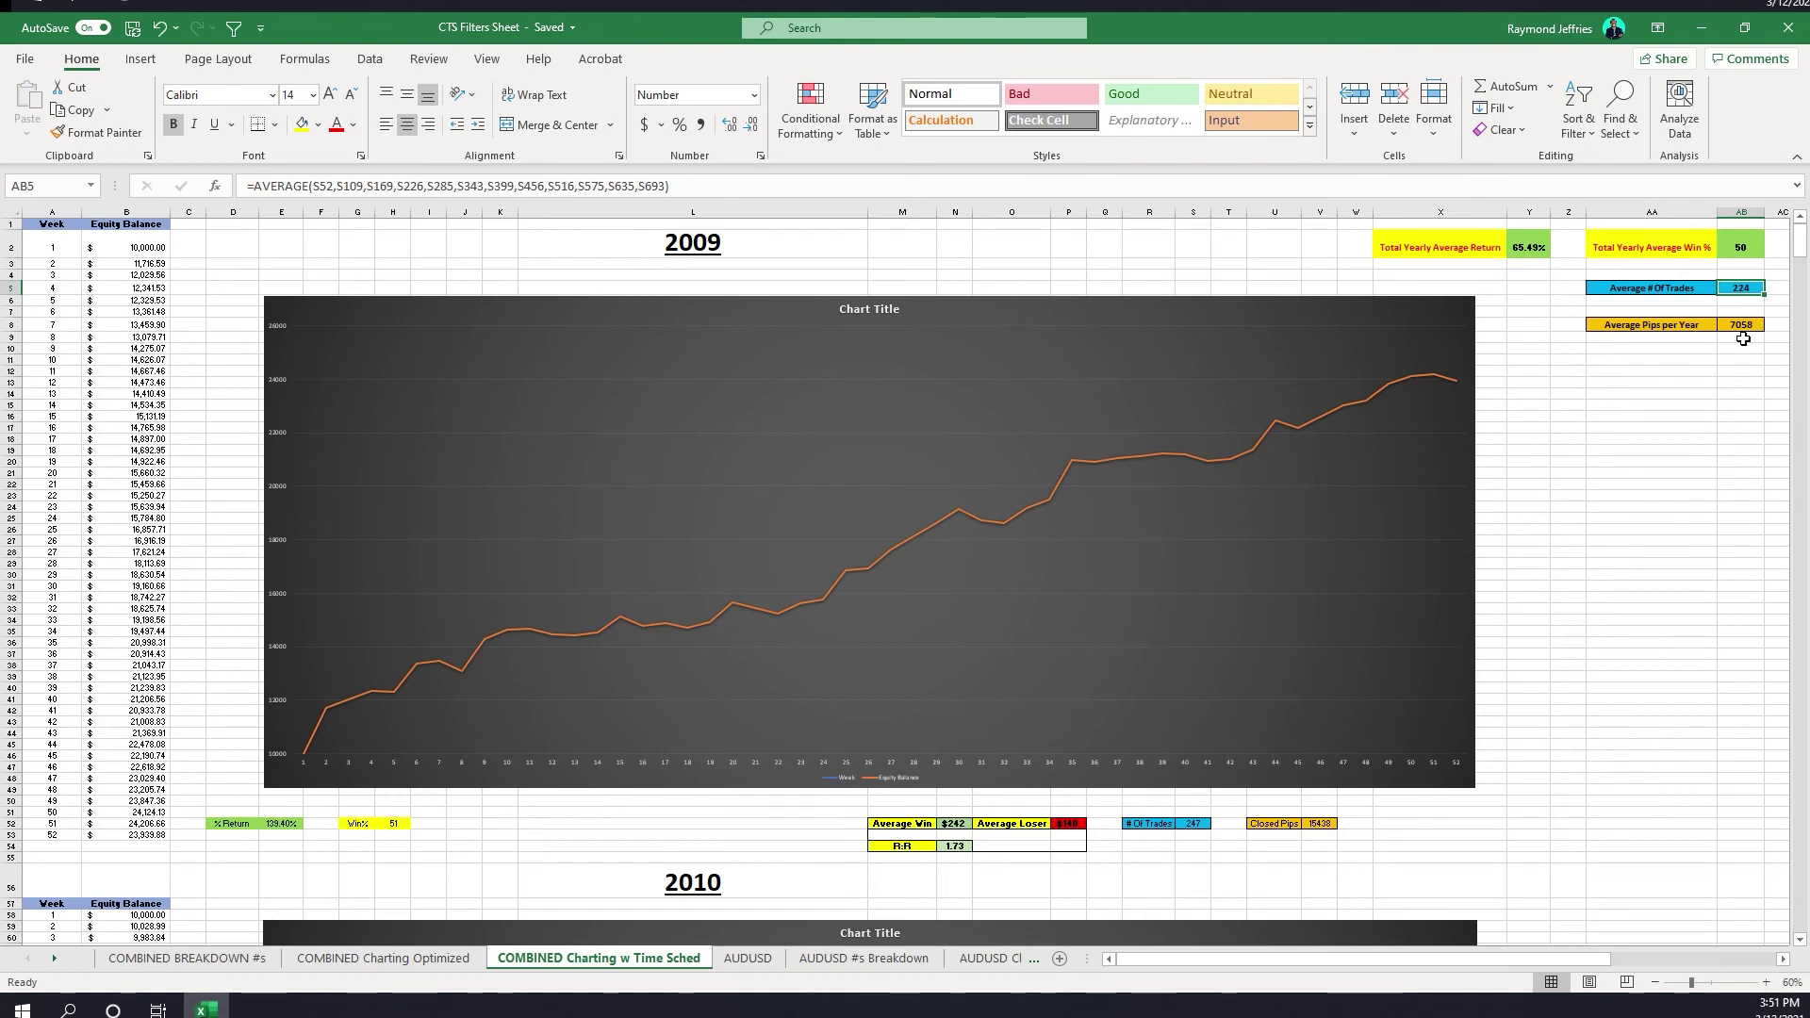
pyautogui.click(1747, 336)
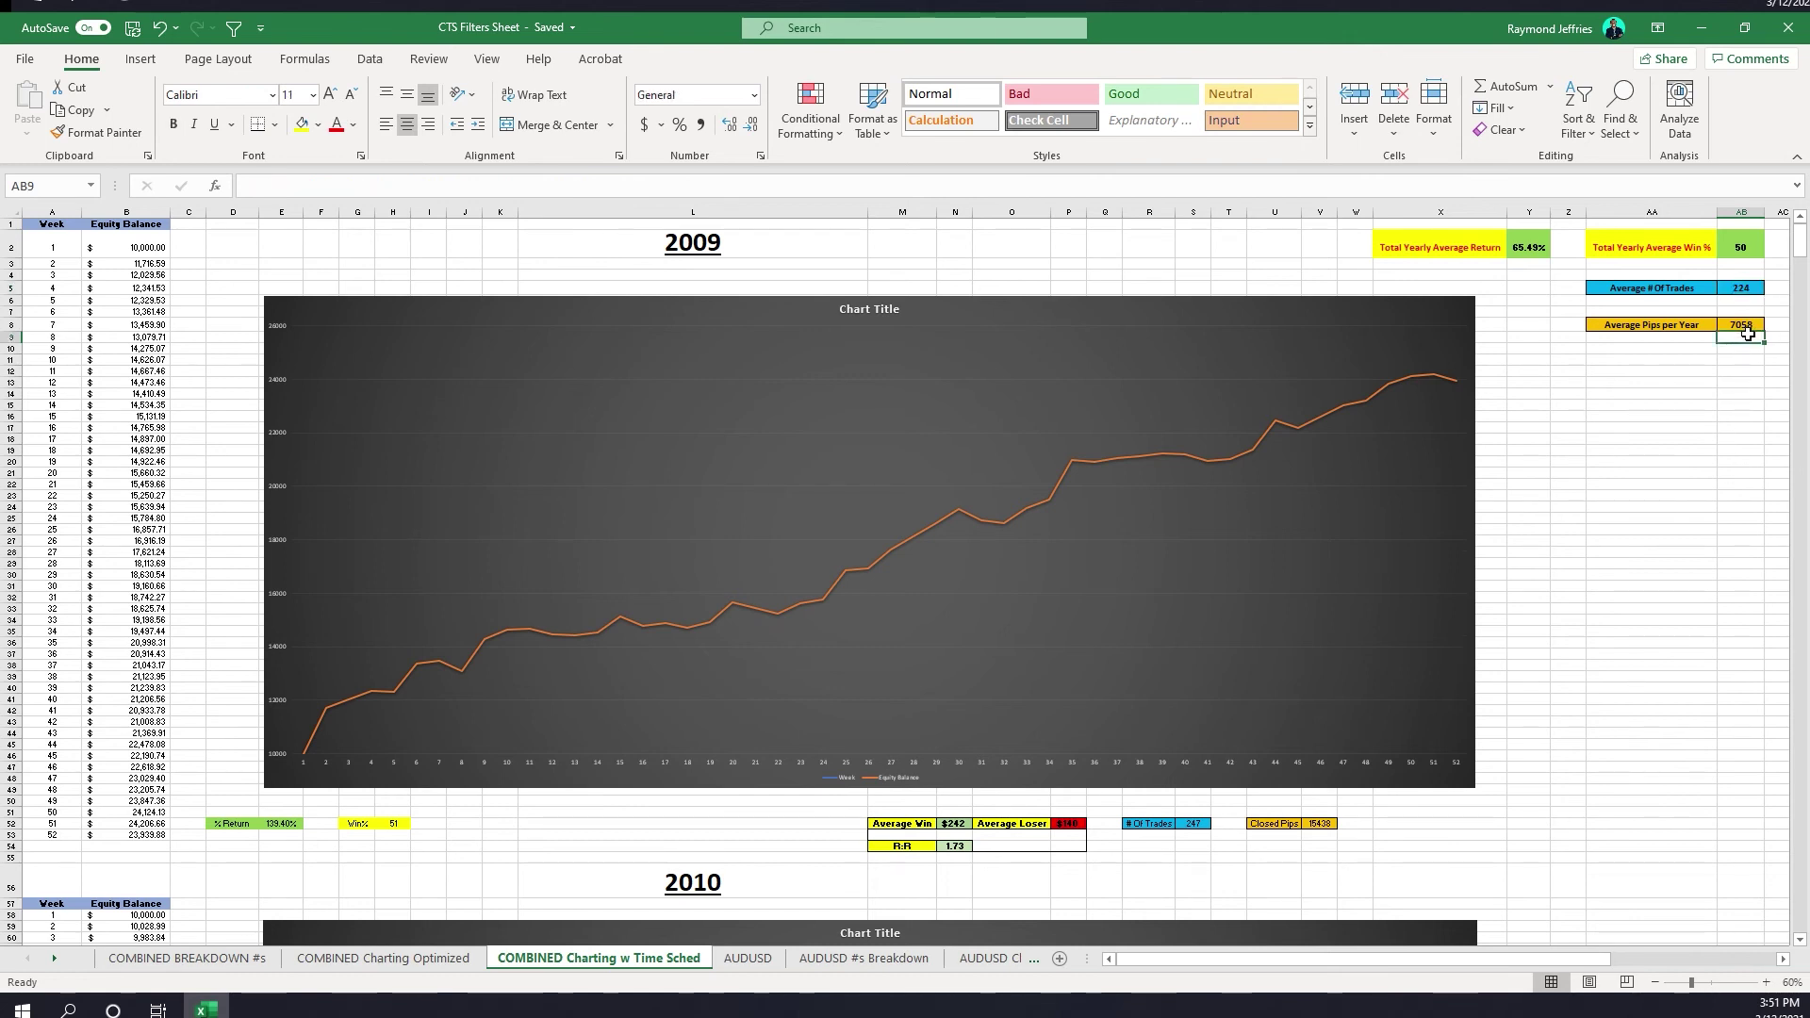
pyautogui.click(1751, 322)
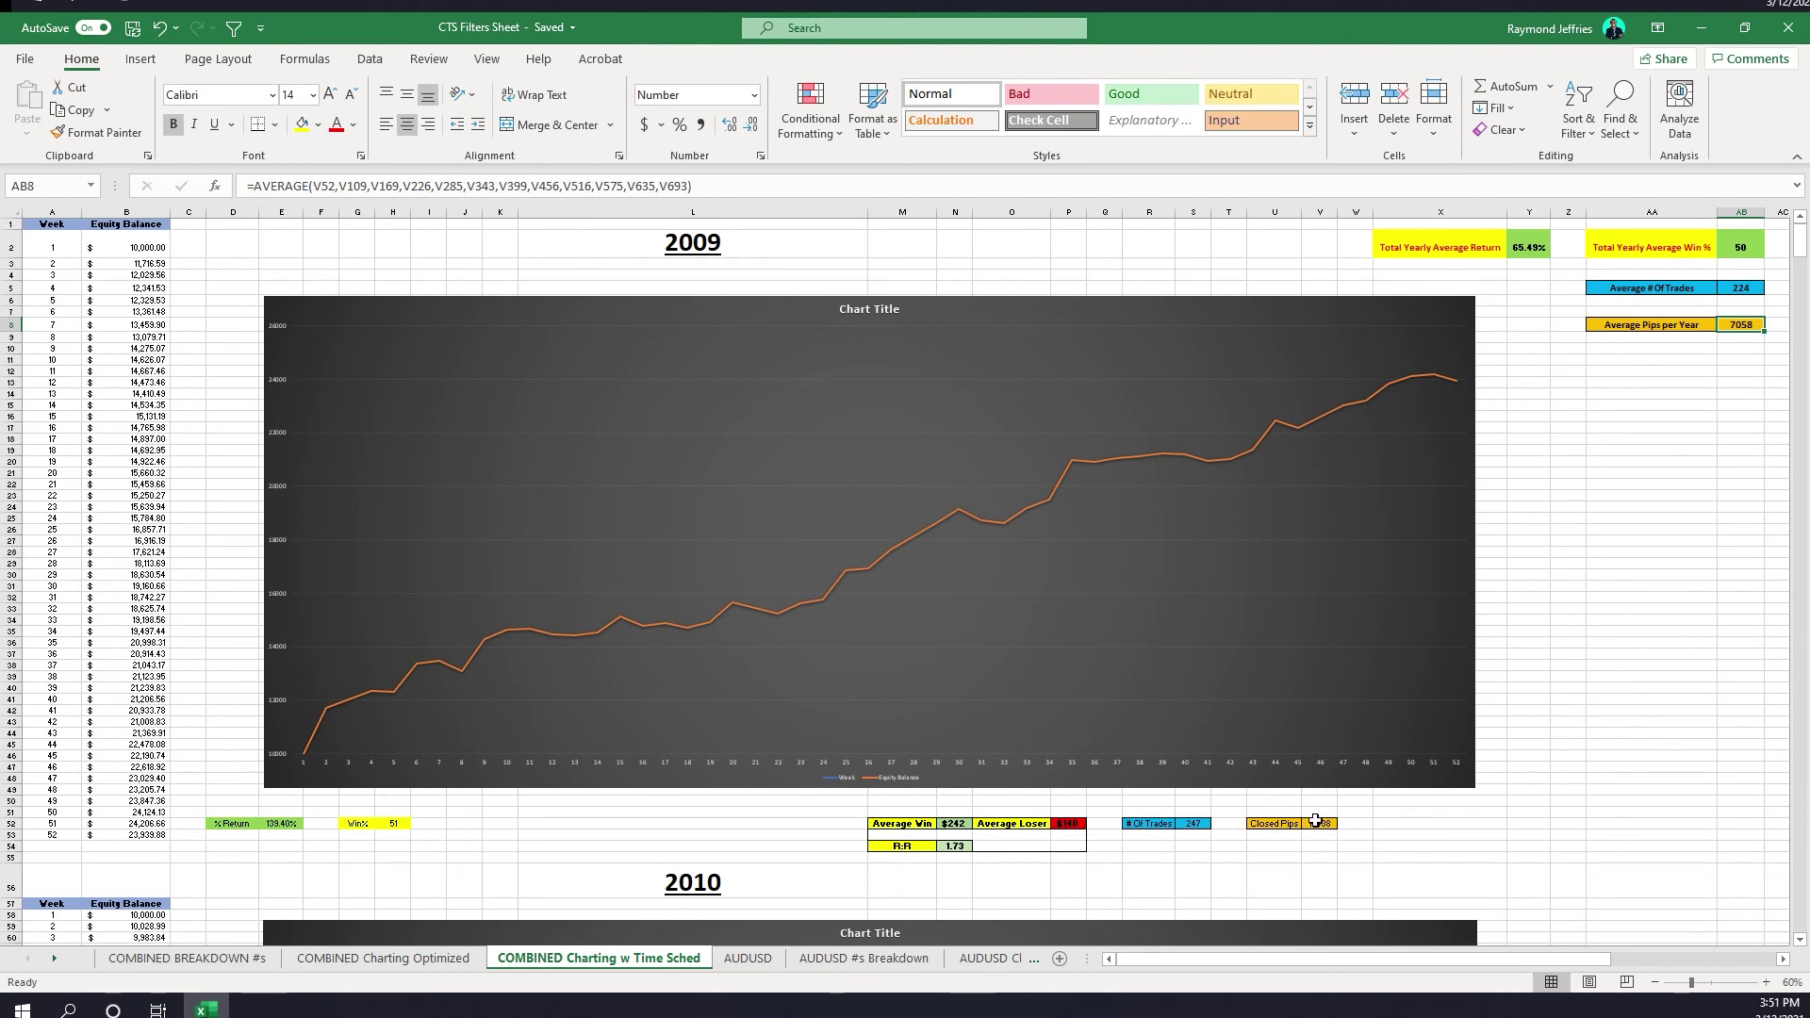
# Temporarily clear the 2009 Closed Pips value to test its effect on Average Pips per Year, and undo the deletion.
pyautogui.scroll(-3, 1320, 791)
pyautogui.scroll(1, 1329, 754)
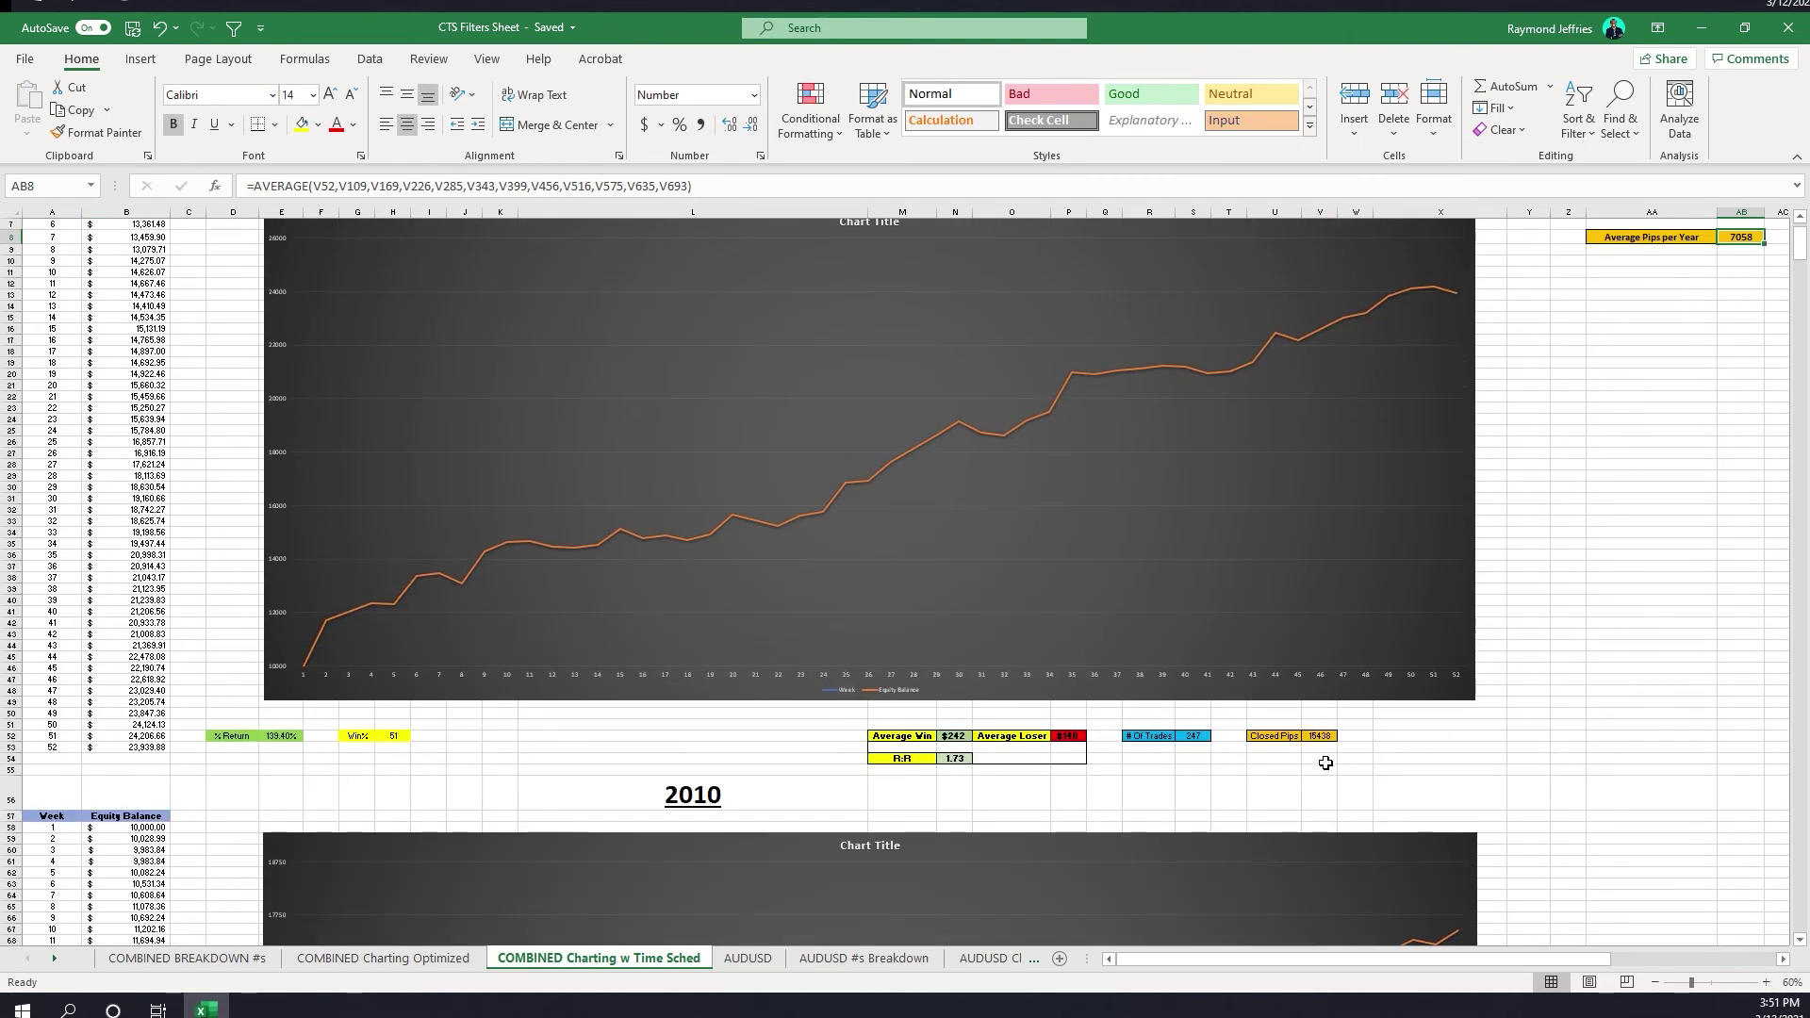
pyautogui.click(1331, 739)
pyautogui.scroll(2, 1331, 754)
pyautogui.press('Delete')
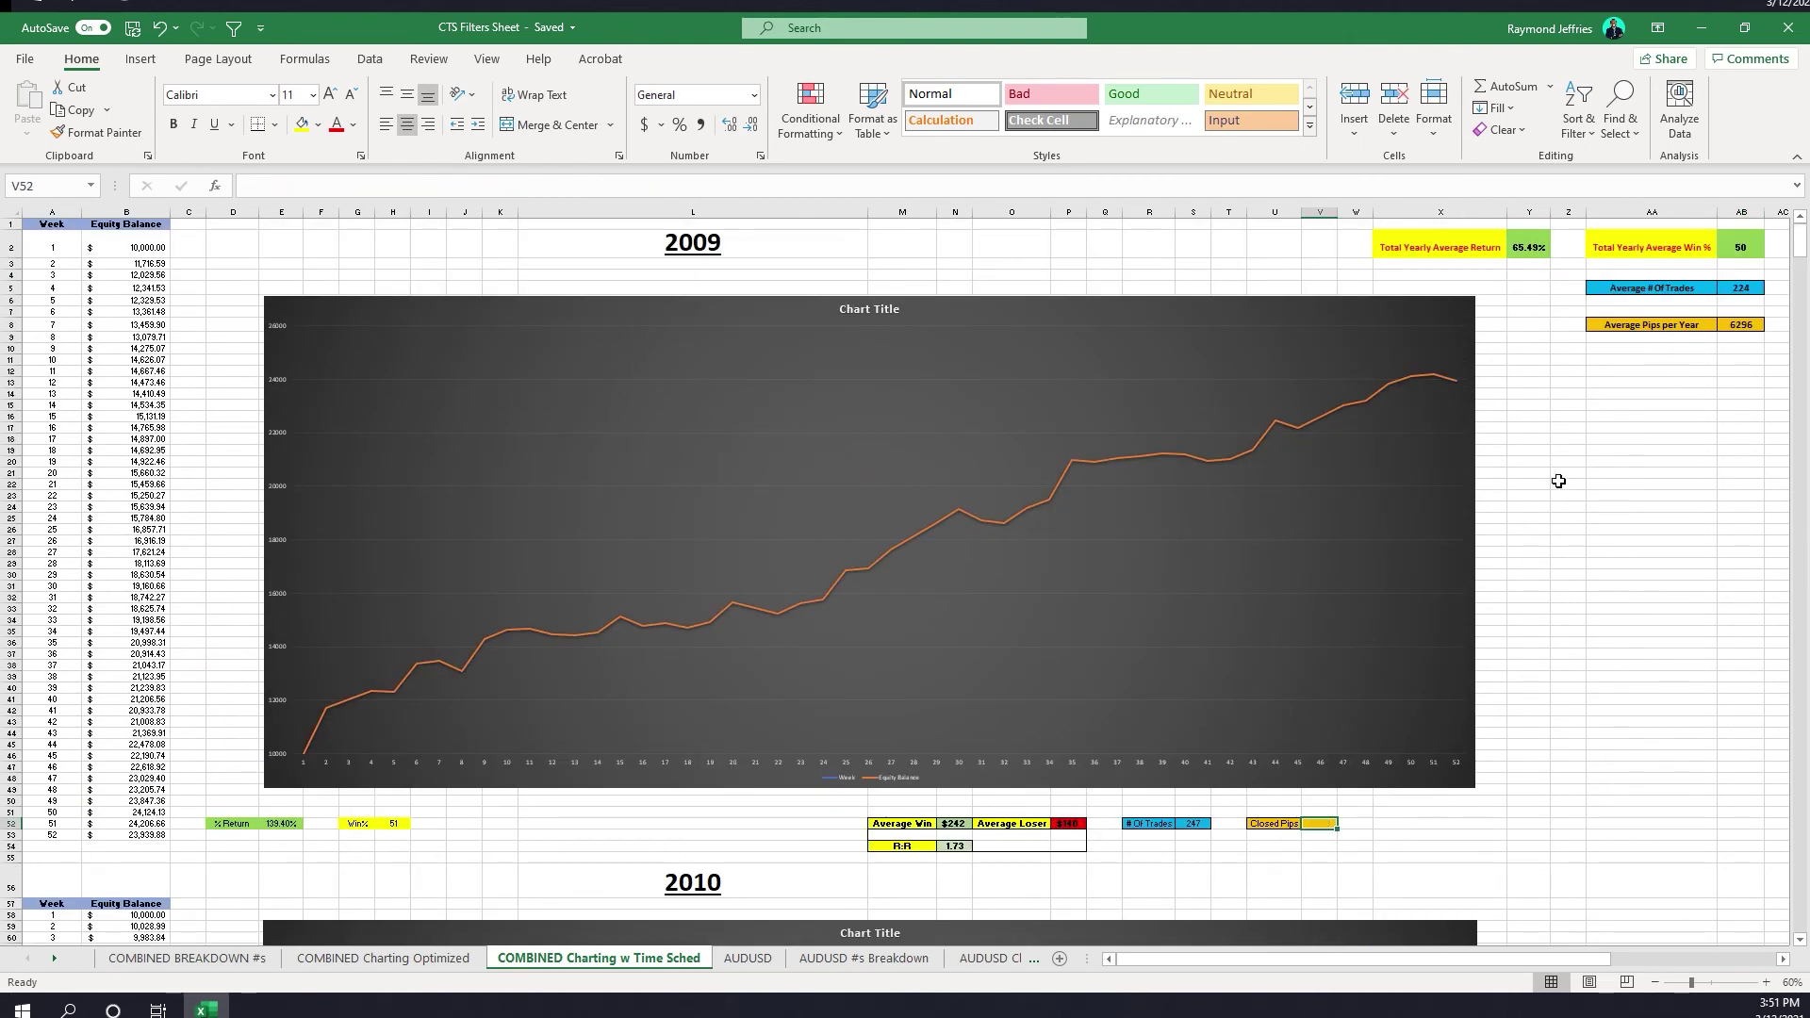
pyautogui.hotkey('ctrl', 'z')
# Review the time-scheduled equity charts and yearly statistics from 2010 through 2014.
pyautogui.scroll(-15, 1563, 740)
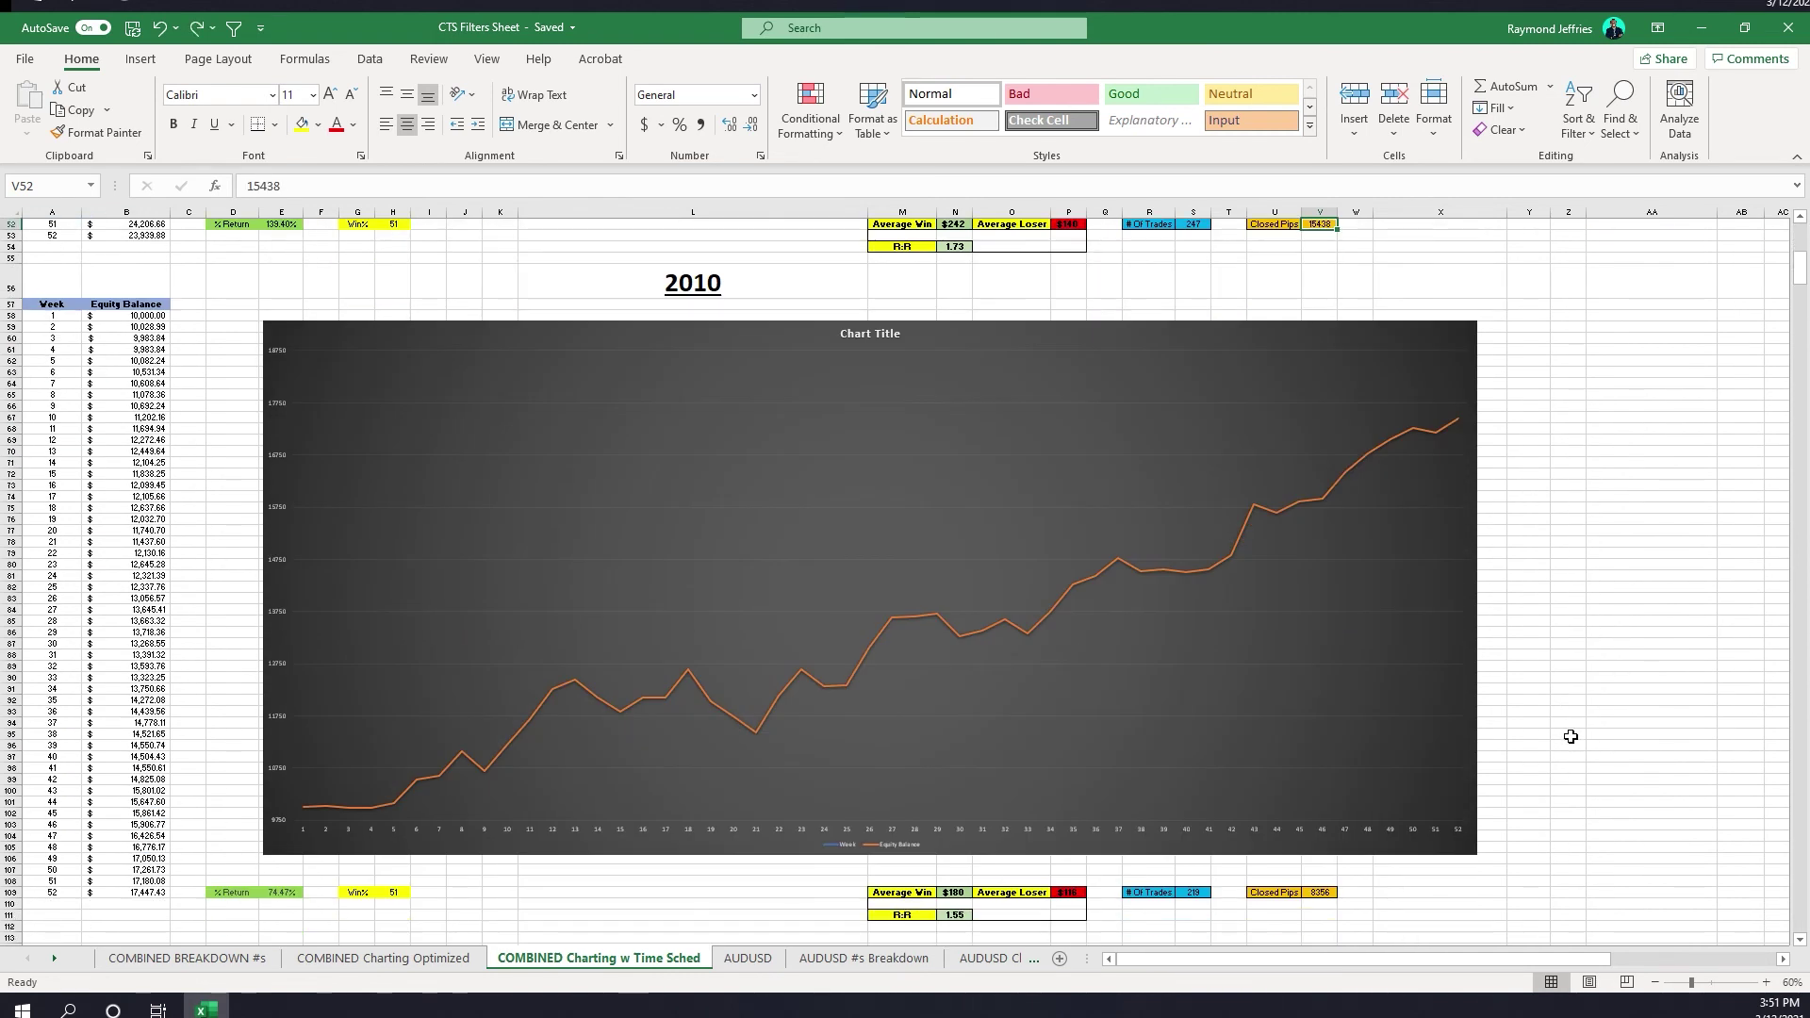
pyautogui.scroll(-11, 785, 838)
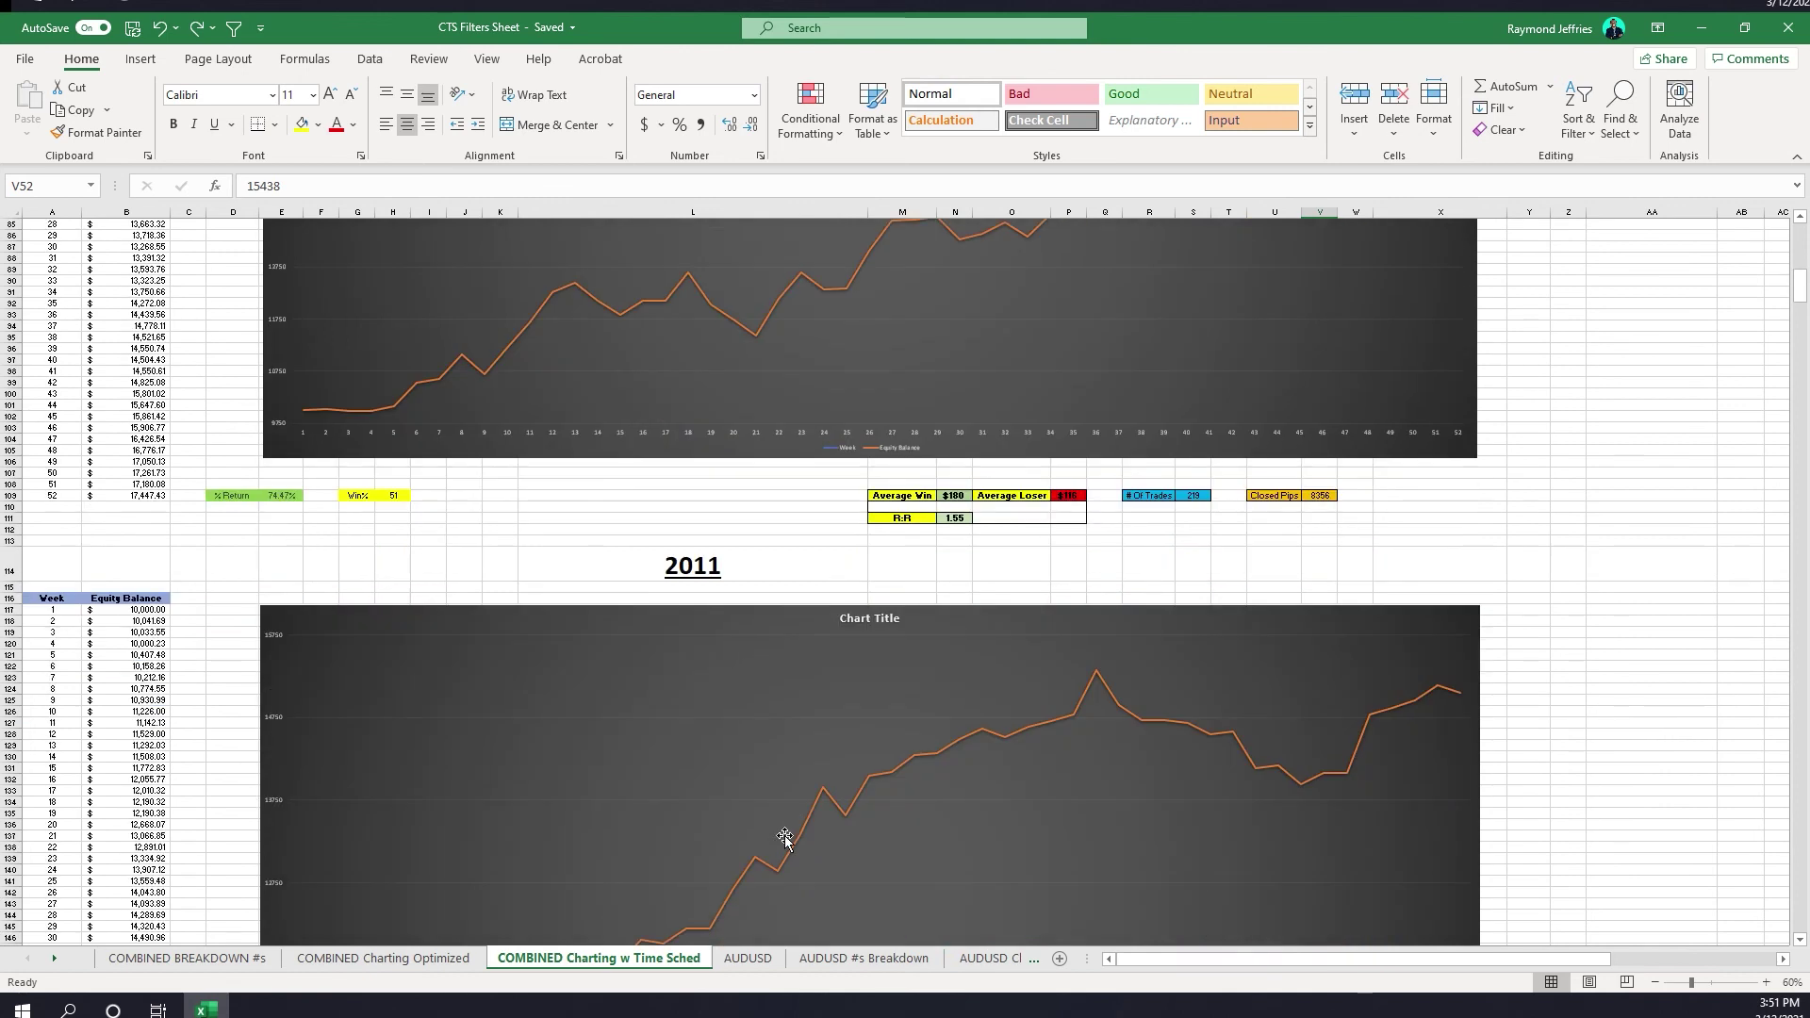
pyautogui.scroll(-6, 784, 838)
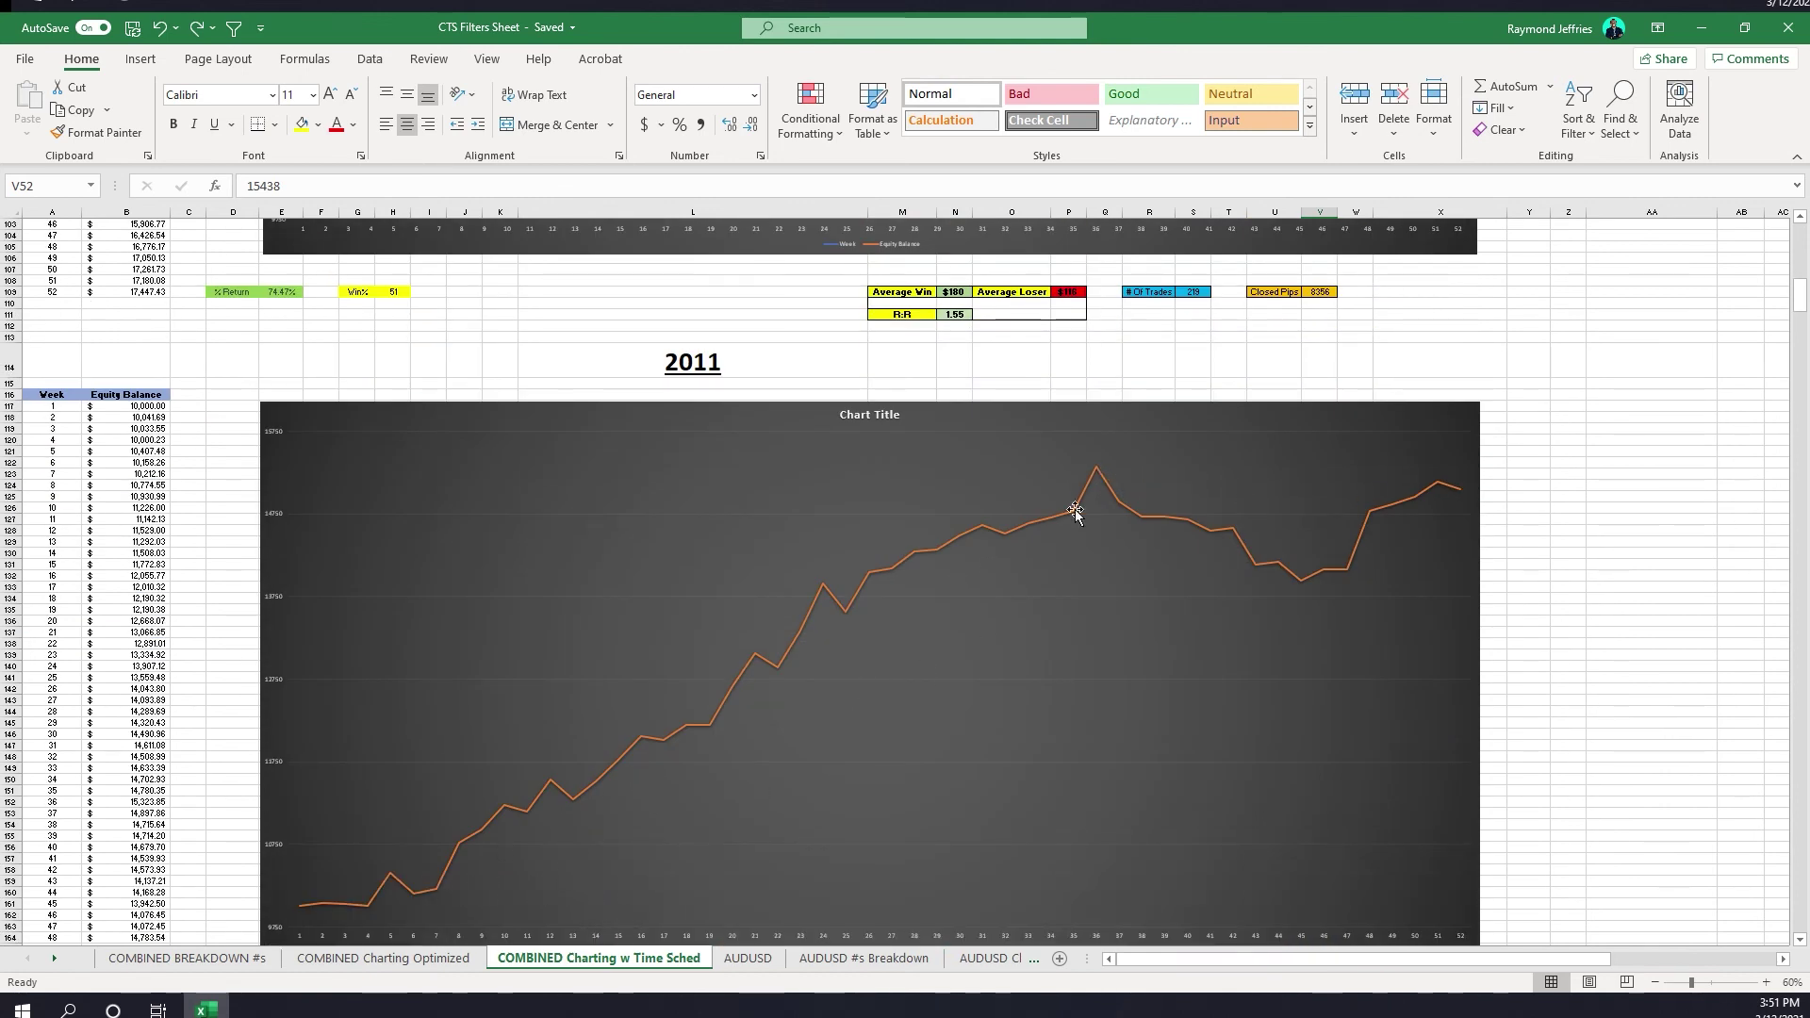
pyautogui.scroll(-5, 774, 757)
pyautogui.scroll(-14, 774, 757)
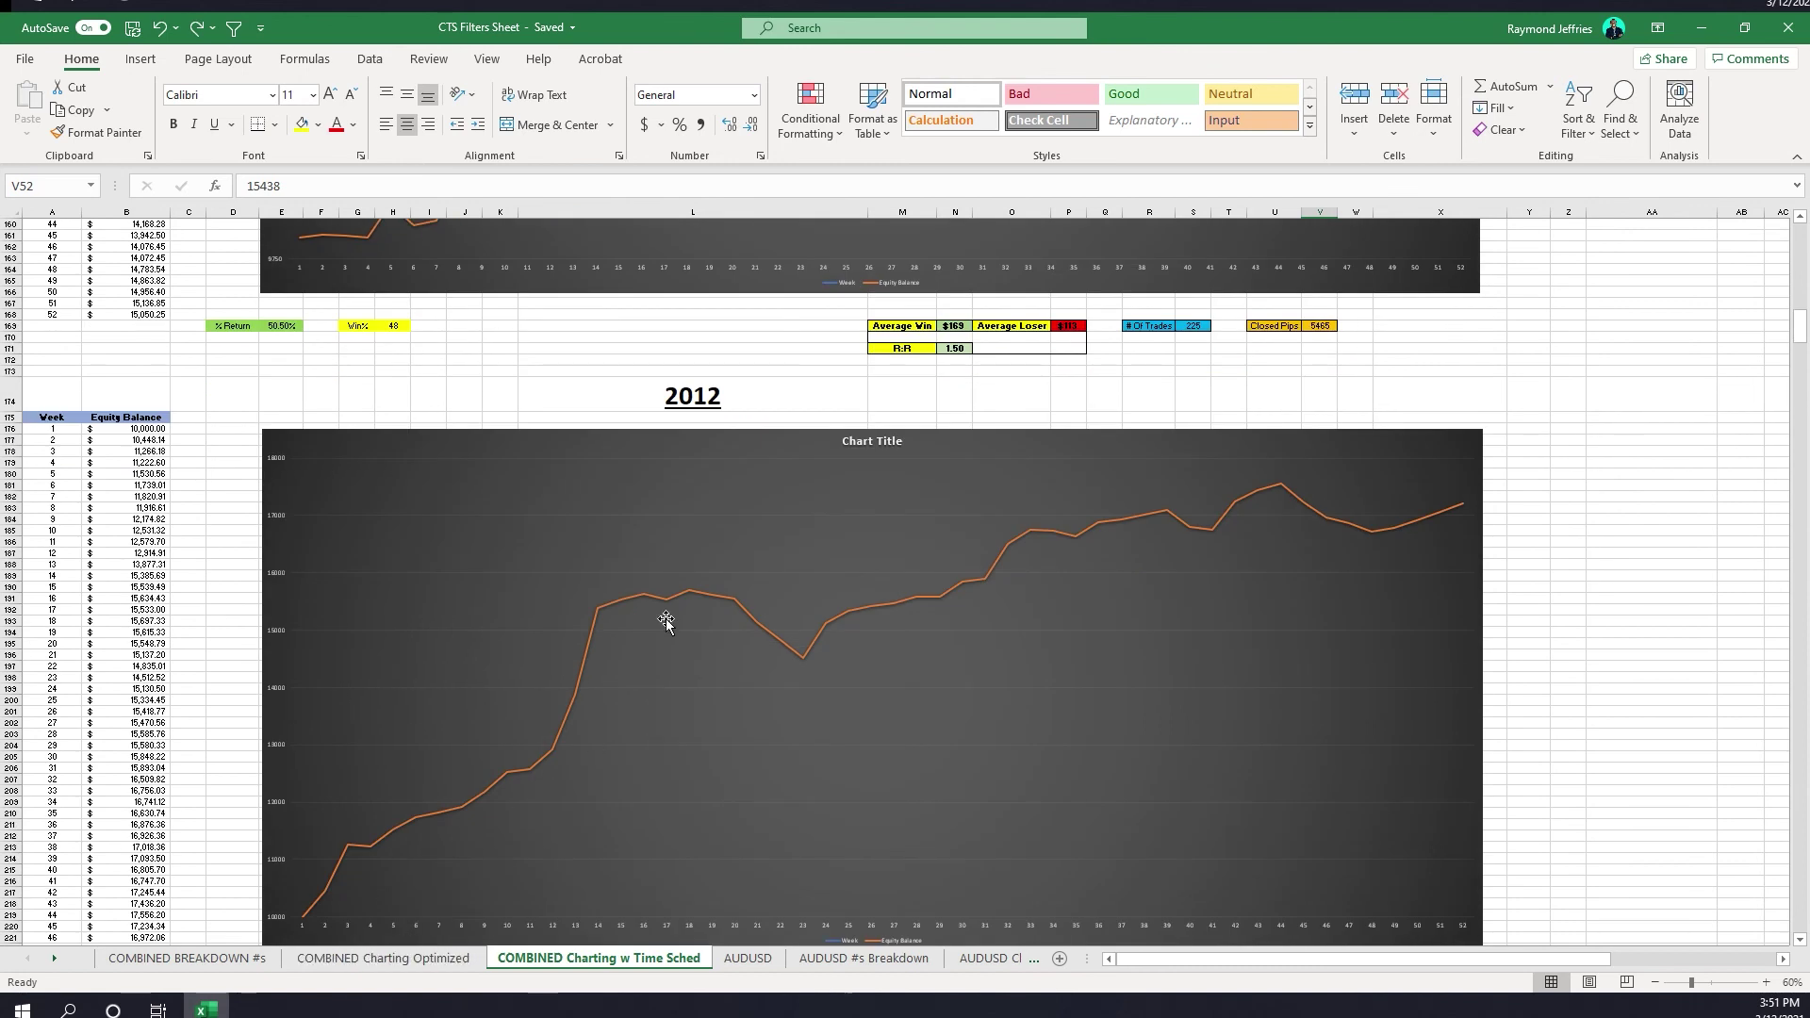
pyautogui.scroll(-12, 997, 796)
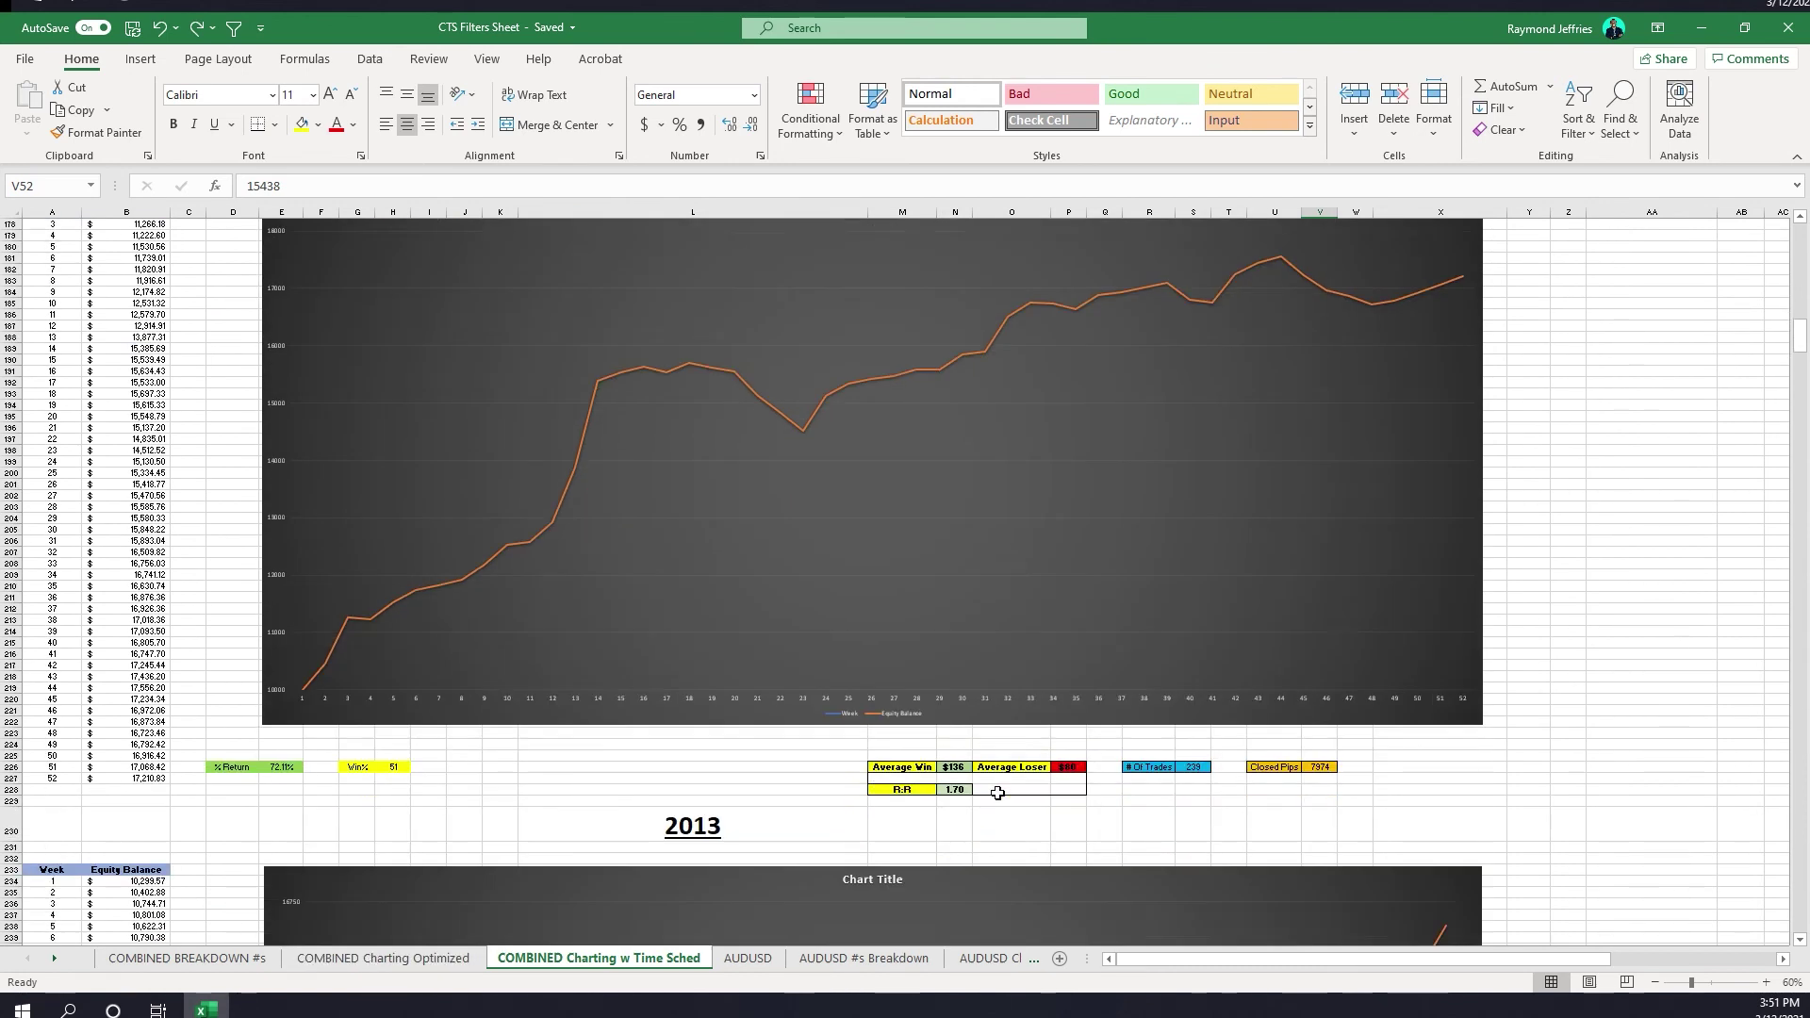
pyautogui.scroll(-10, 998, 797)
pyautogui.scroll(-19, 647, 836)
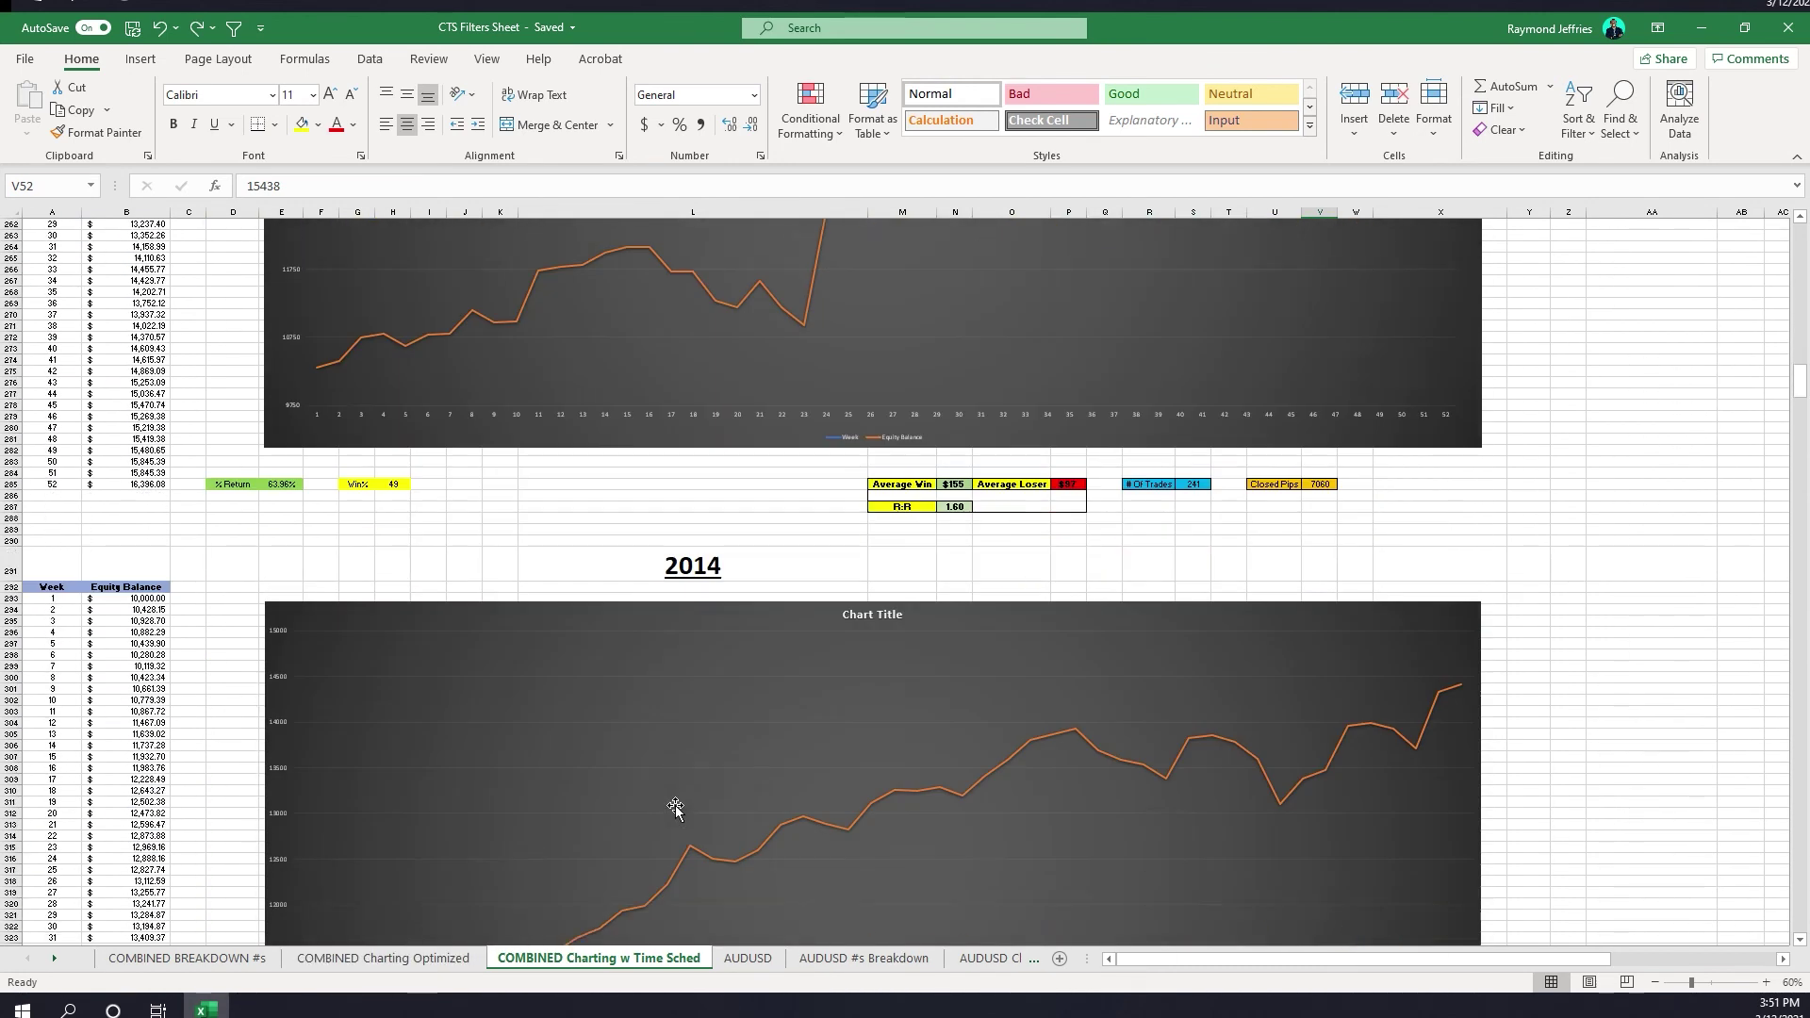
pyautogui.scroll(-4, 801, 773)
# Go back over the 2013 equity chart and examine the 2012 average win, average loser, R:R and number of trades.
pyautogui.scroll(7, 861, 756)
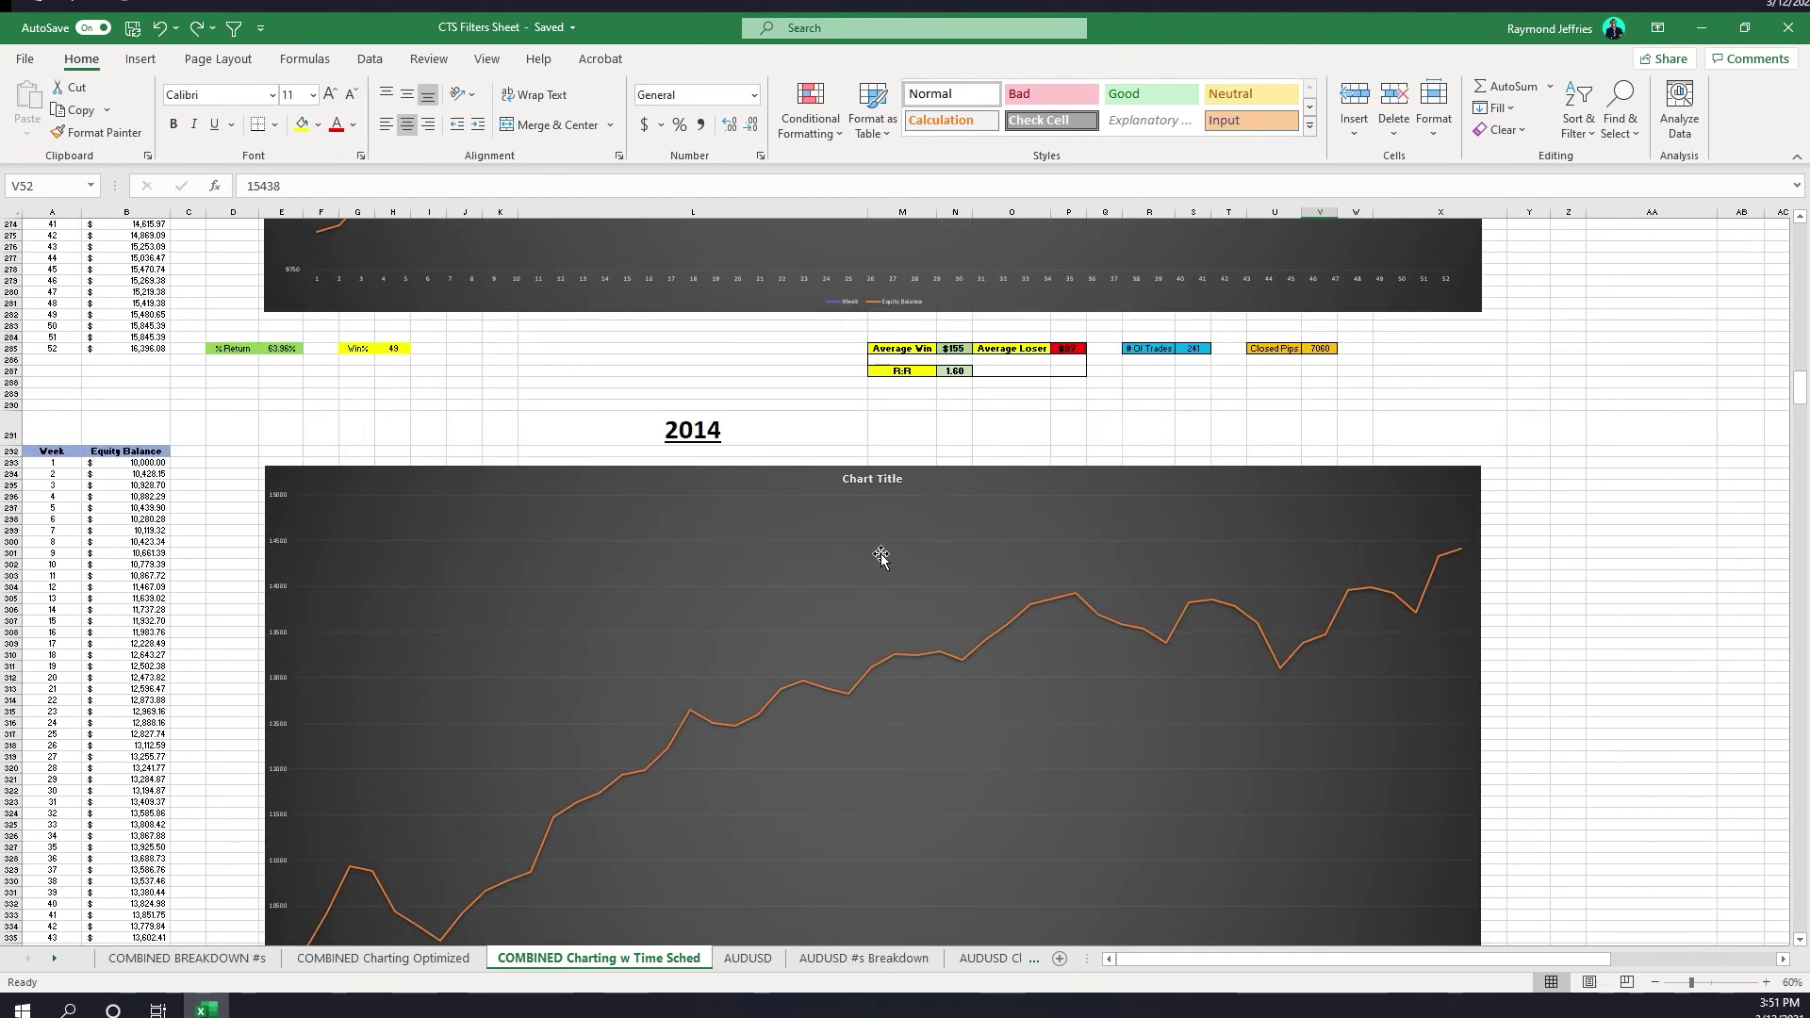
pyautogui.click(943, 358)
pyautogui.scroll(18, 953, 522)
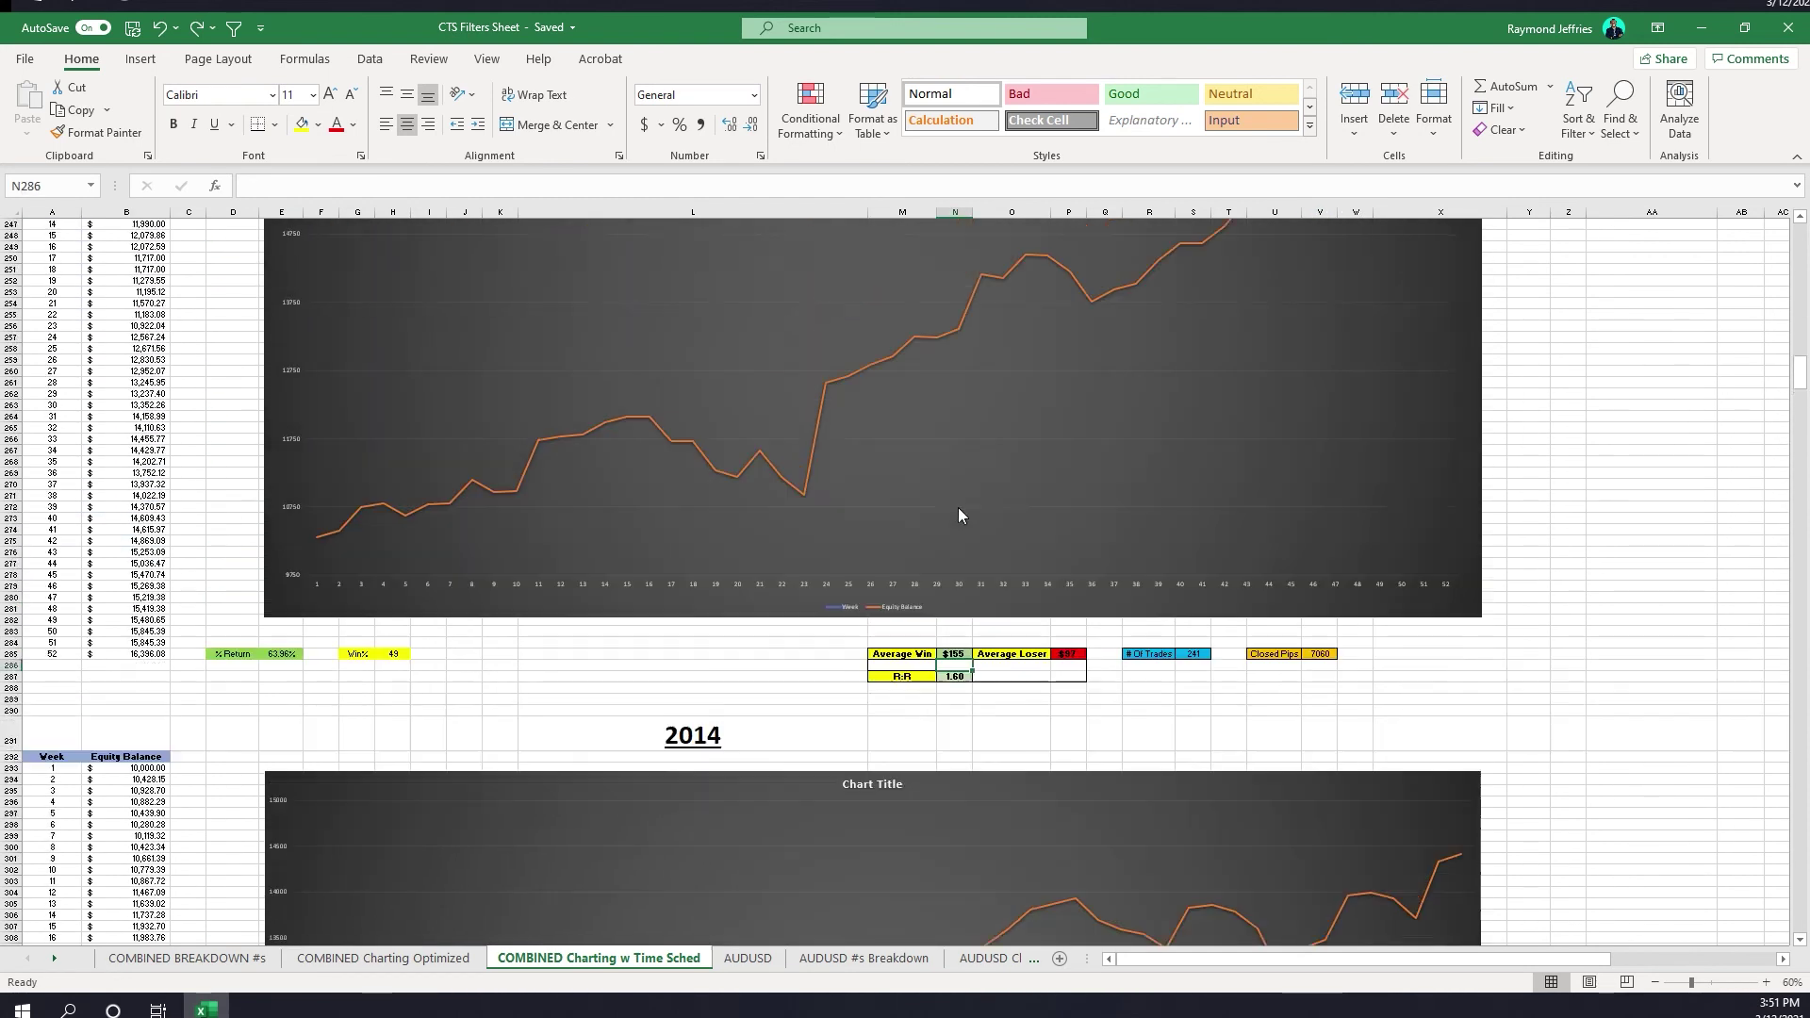
pyautogui.scroll(1, 958, 510)
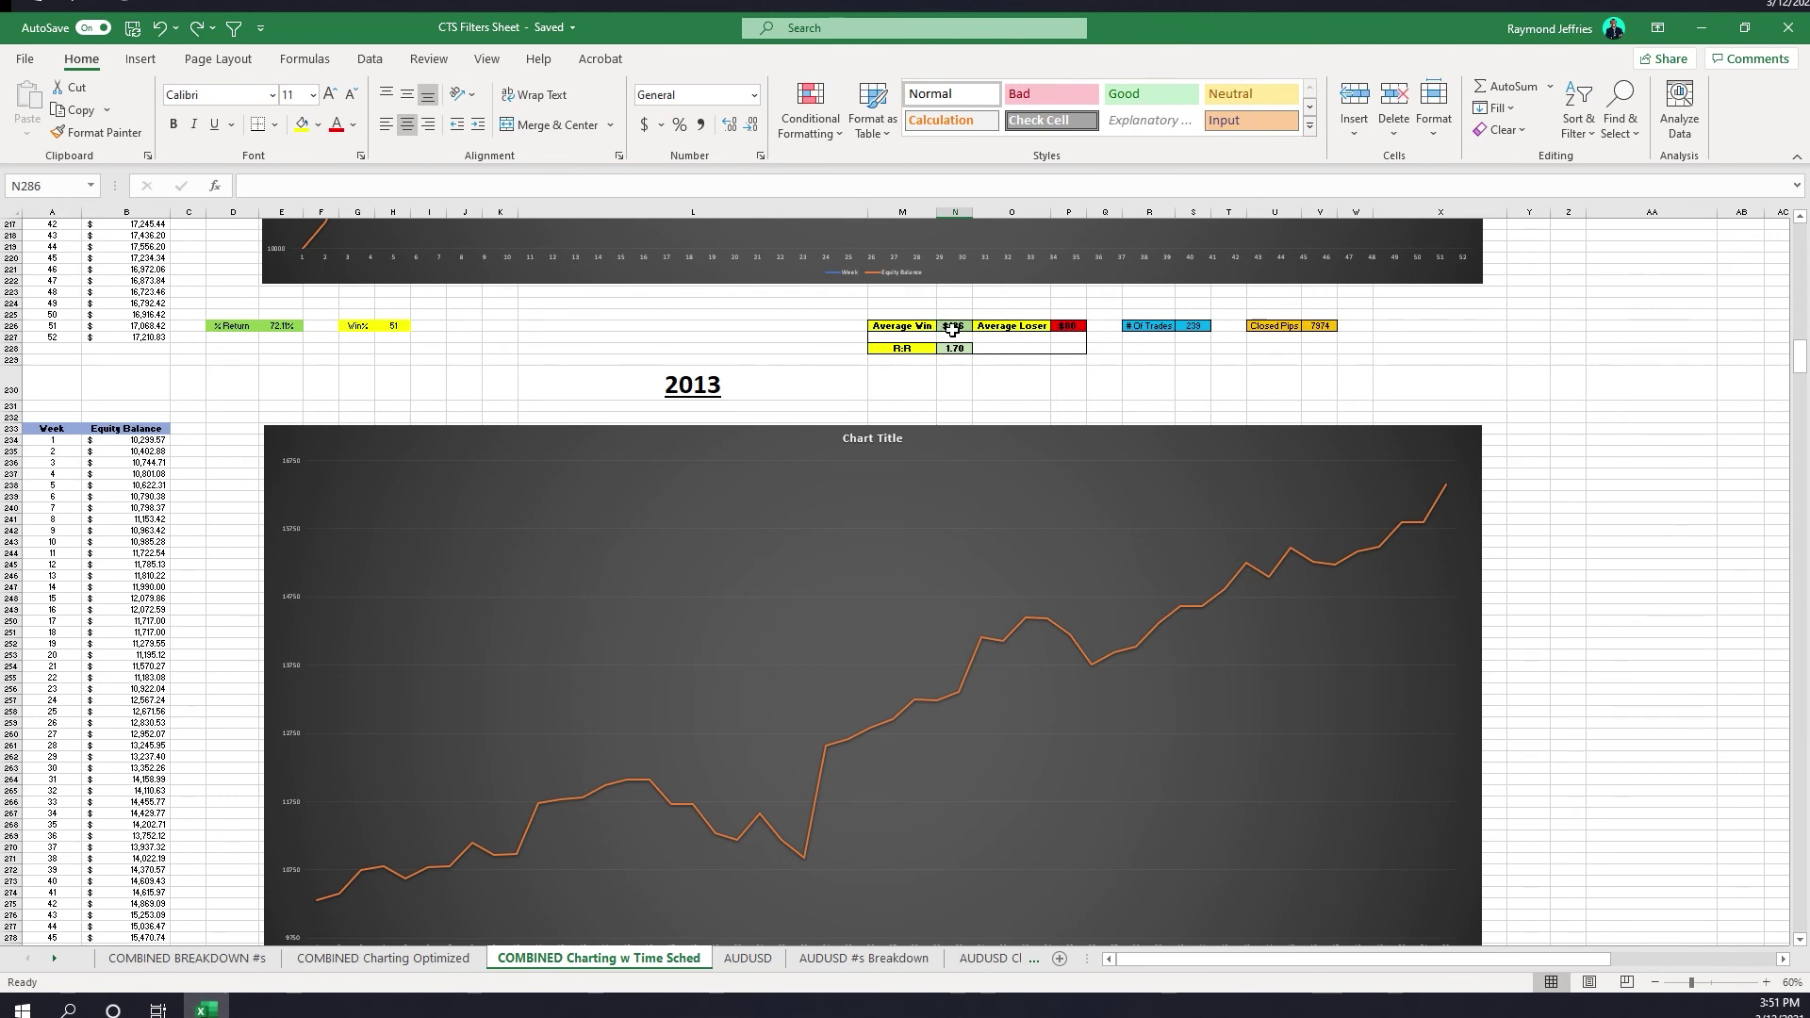
pyautogui.scroll(1, 948, 334)
pyautogui.scroll(10, 942, 395)
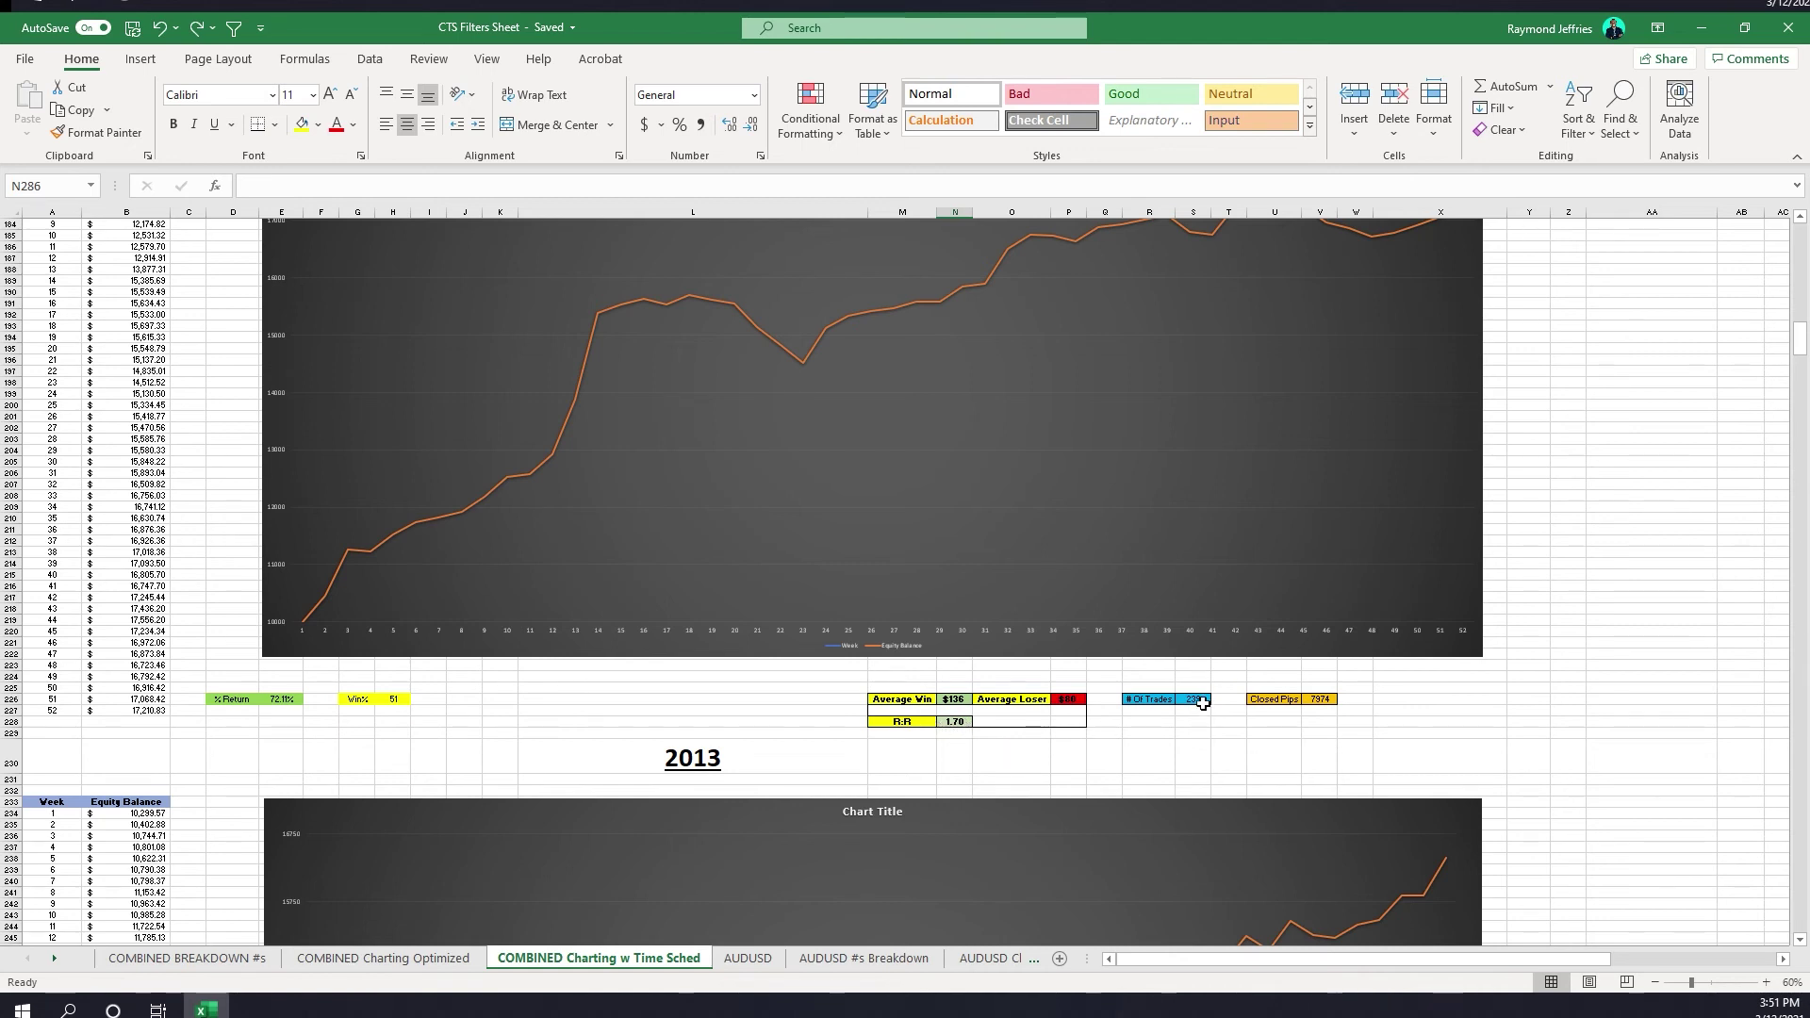
# Inspect the 2013 average win and R:R, and the 2014 R:R.
pyautogui.scroll(-19, 1307, 726)
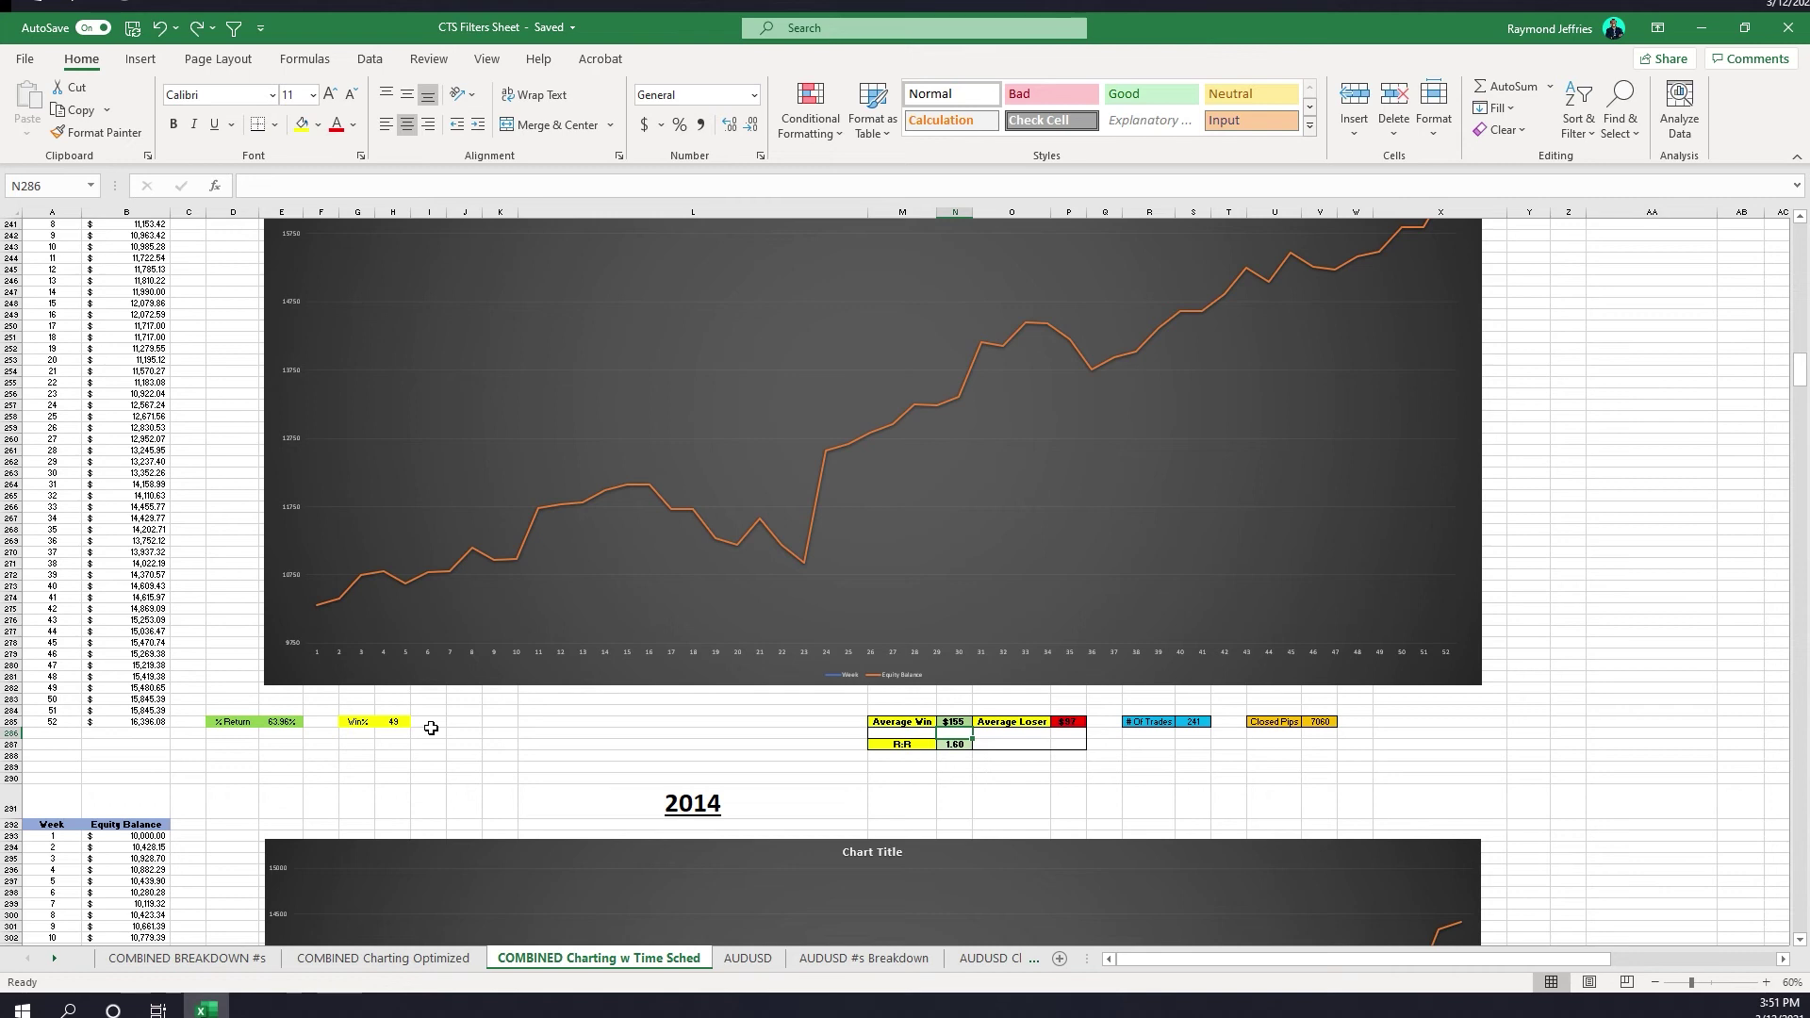
pyautogui.click(963, 722)
pyautogui.click(958, 744)
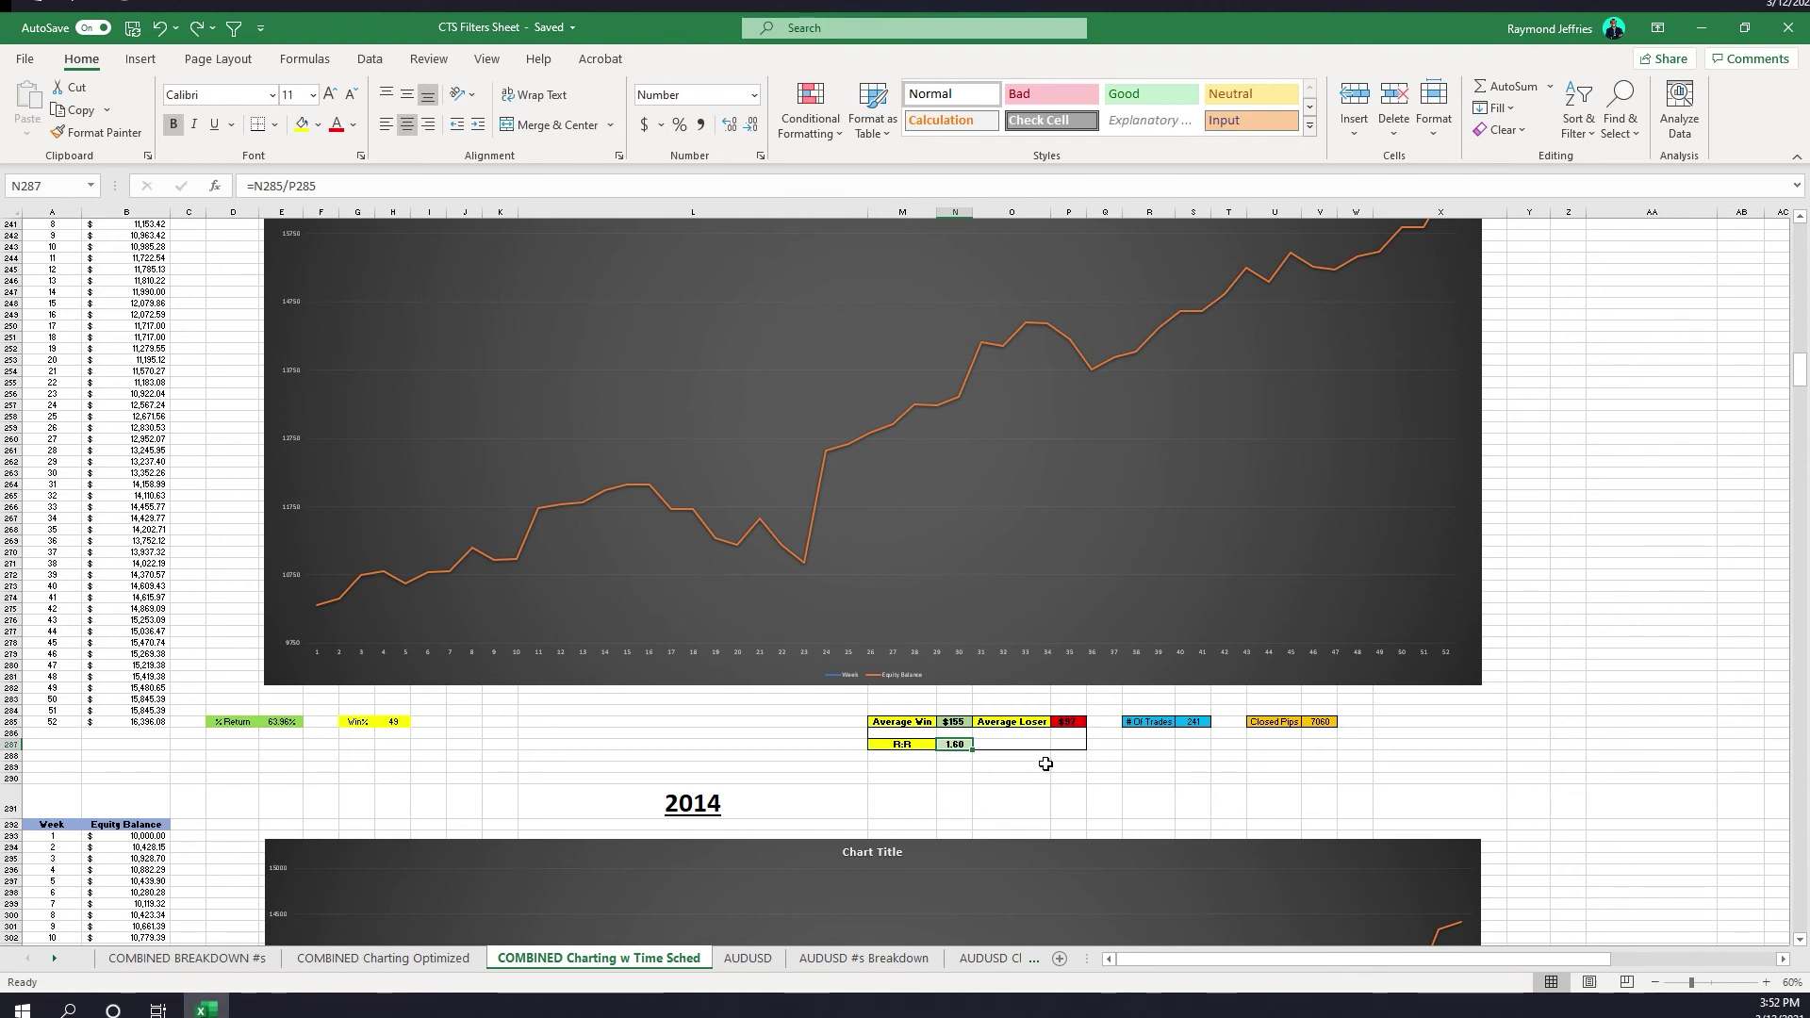
pyautogui.scroll(-20, 1045, 763)
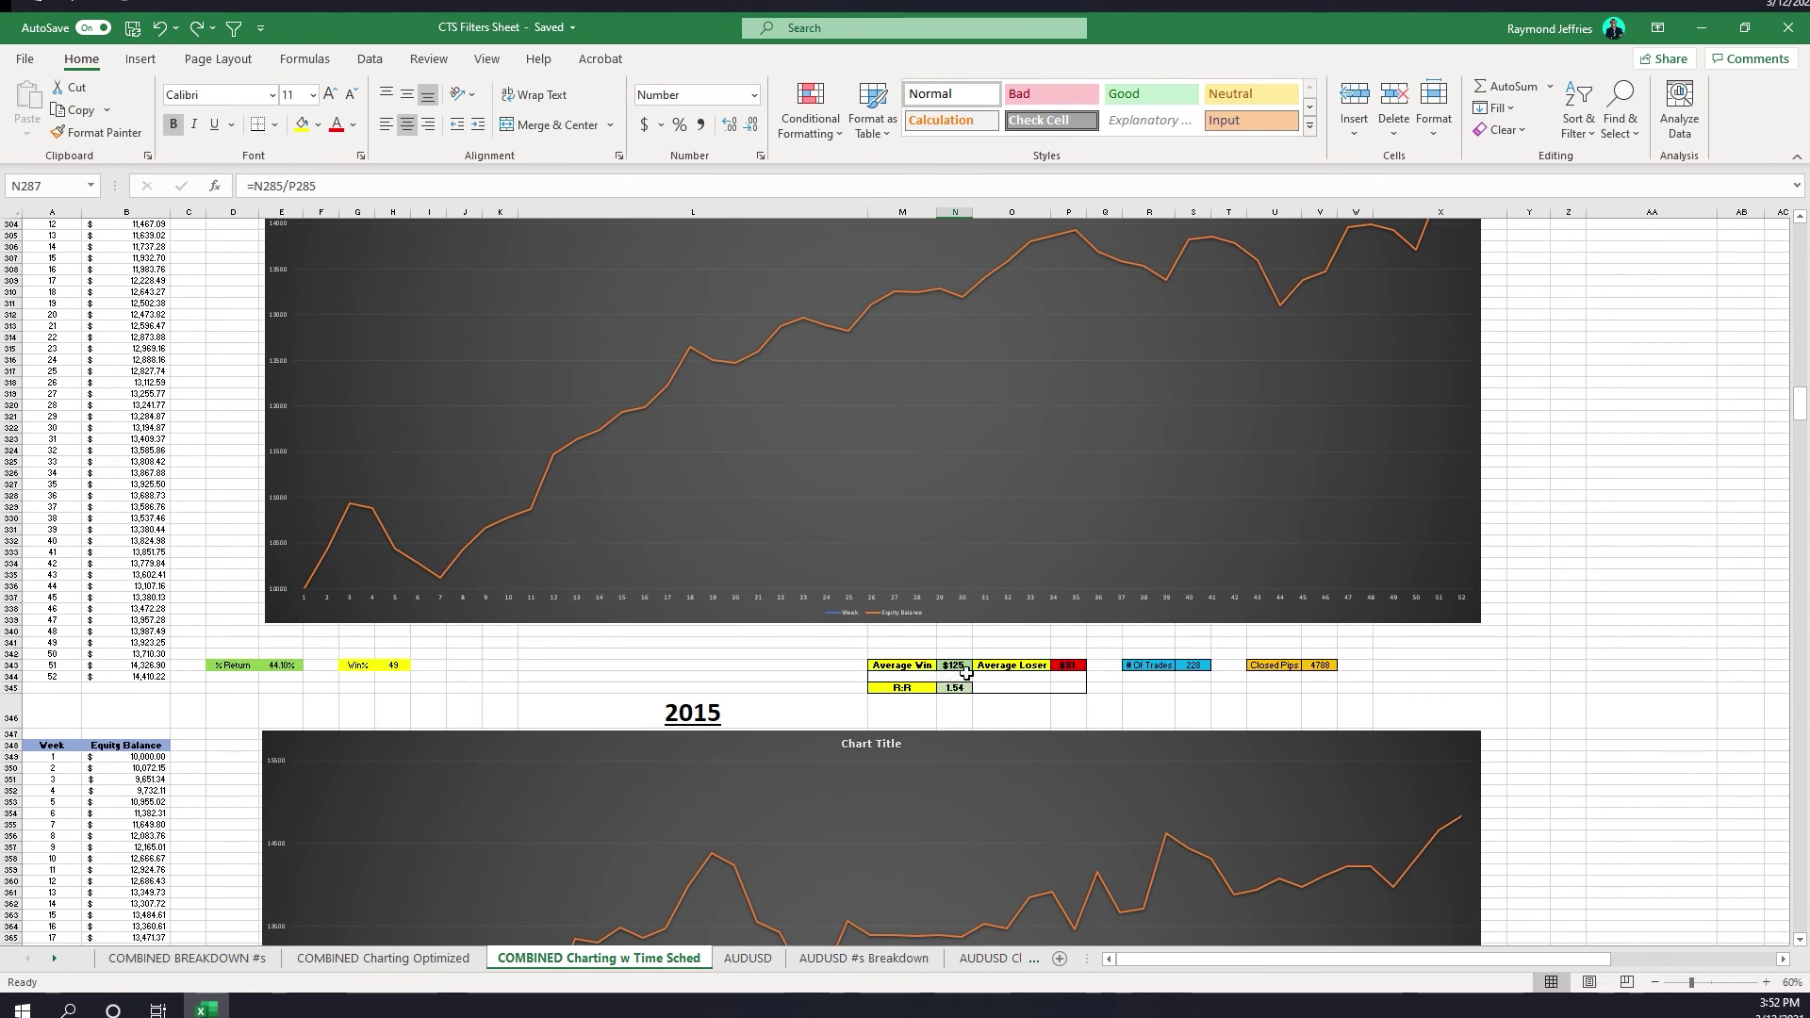
pyautogui.click(960, 690)
# Review the 2015 equity chart and inspect that year's Win% and R:R.
pyautogui.scroll(-15, 971, 683)
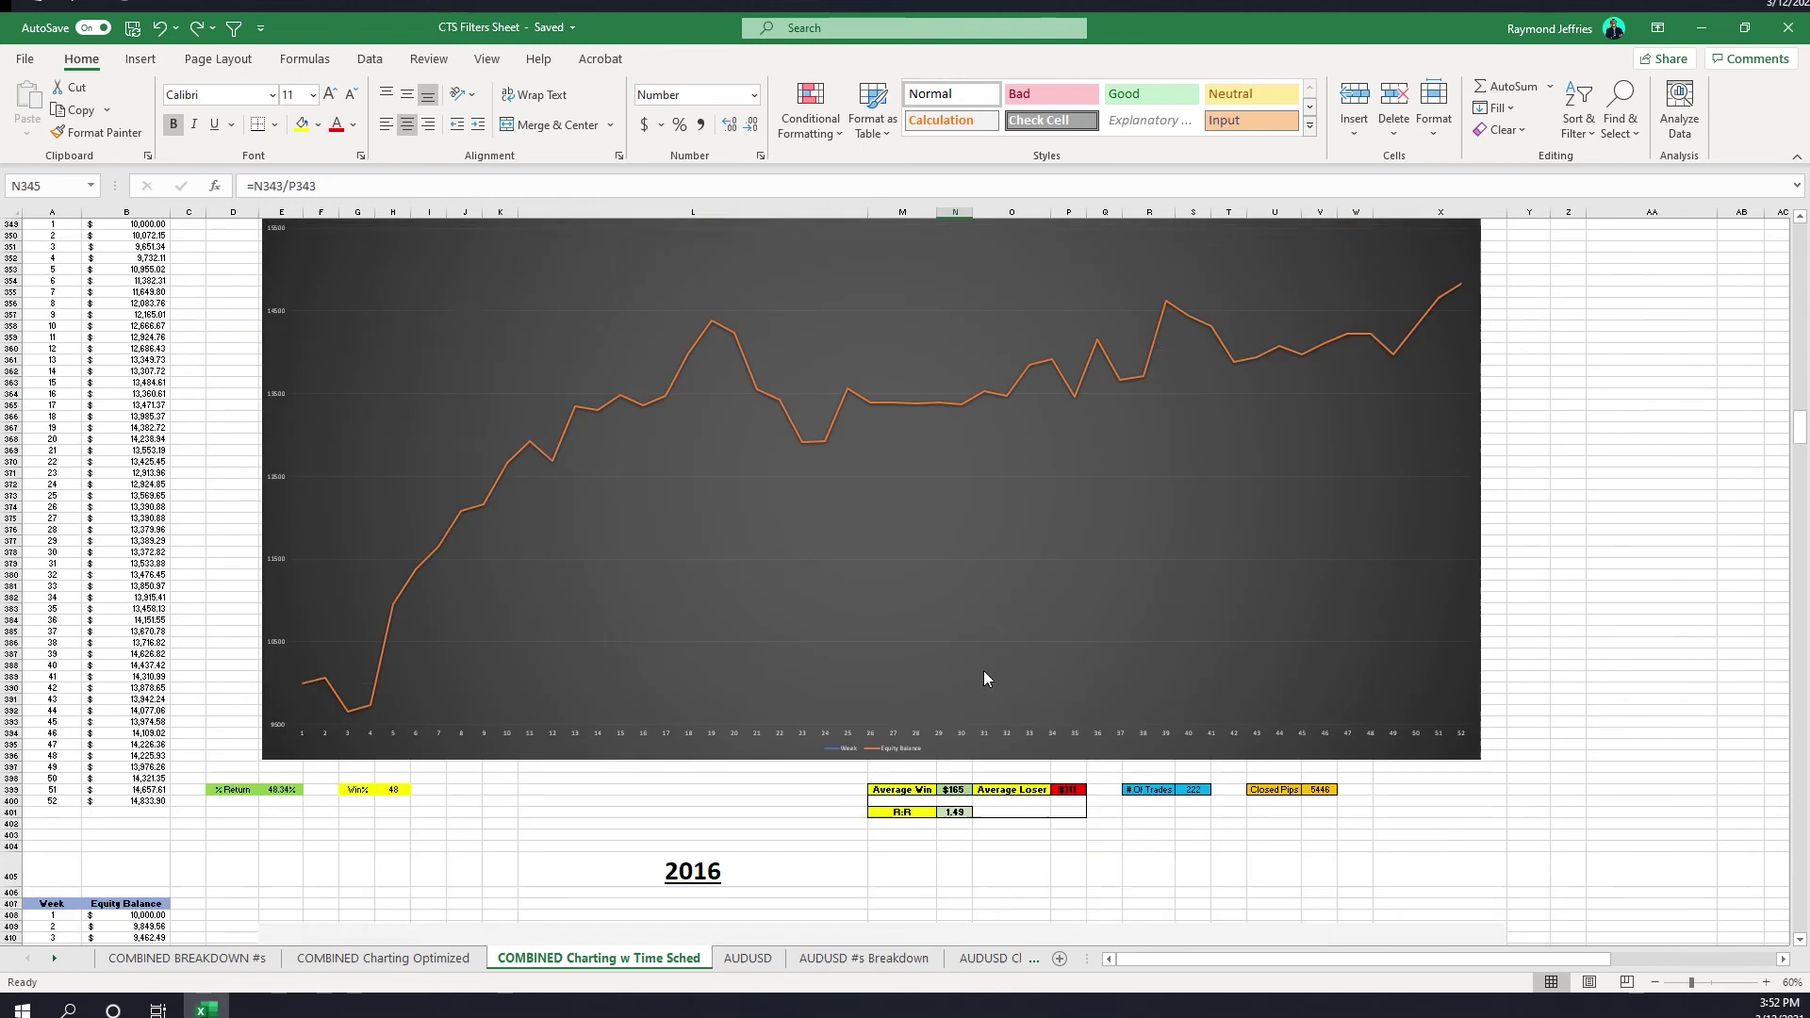
pyautogui.scroll(-1, 984, 671)
pyautogui.scroll(-1, 982, 784)
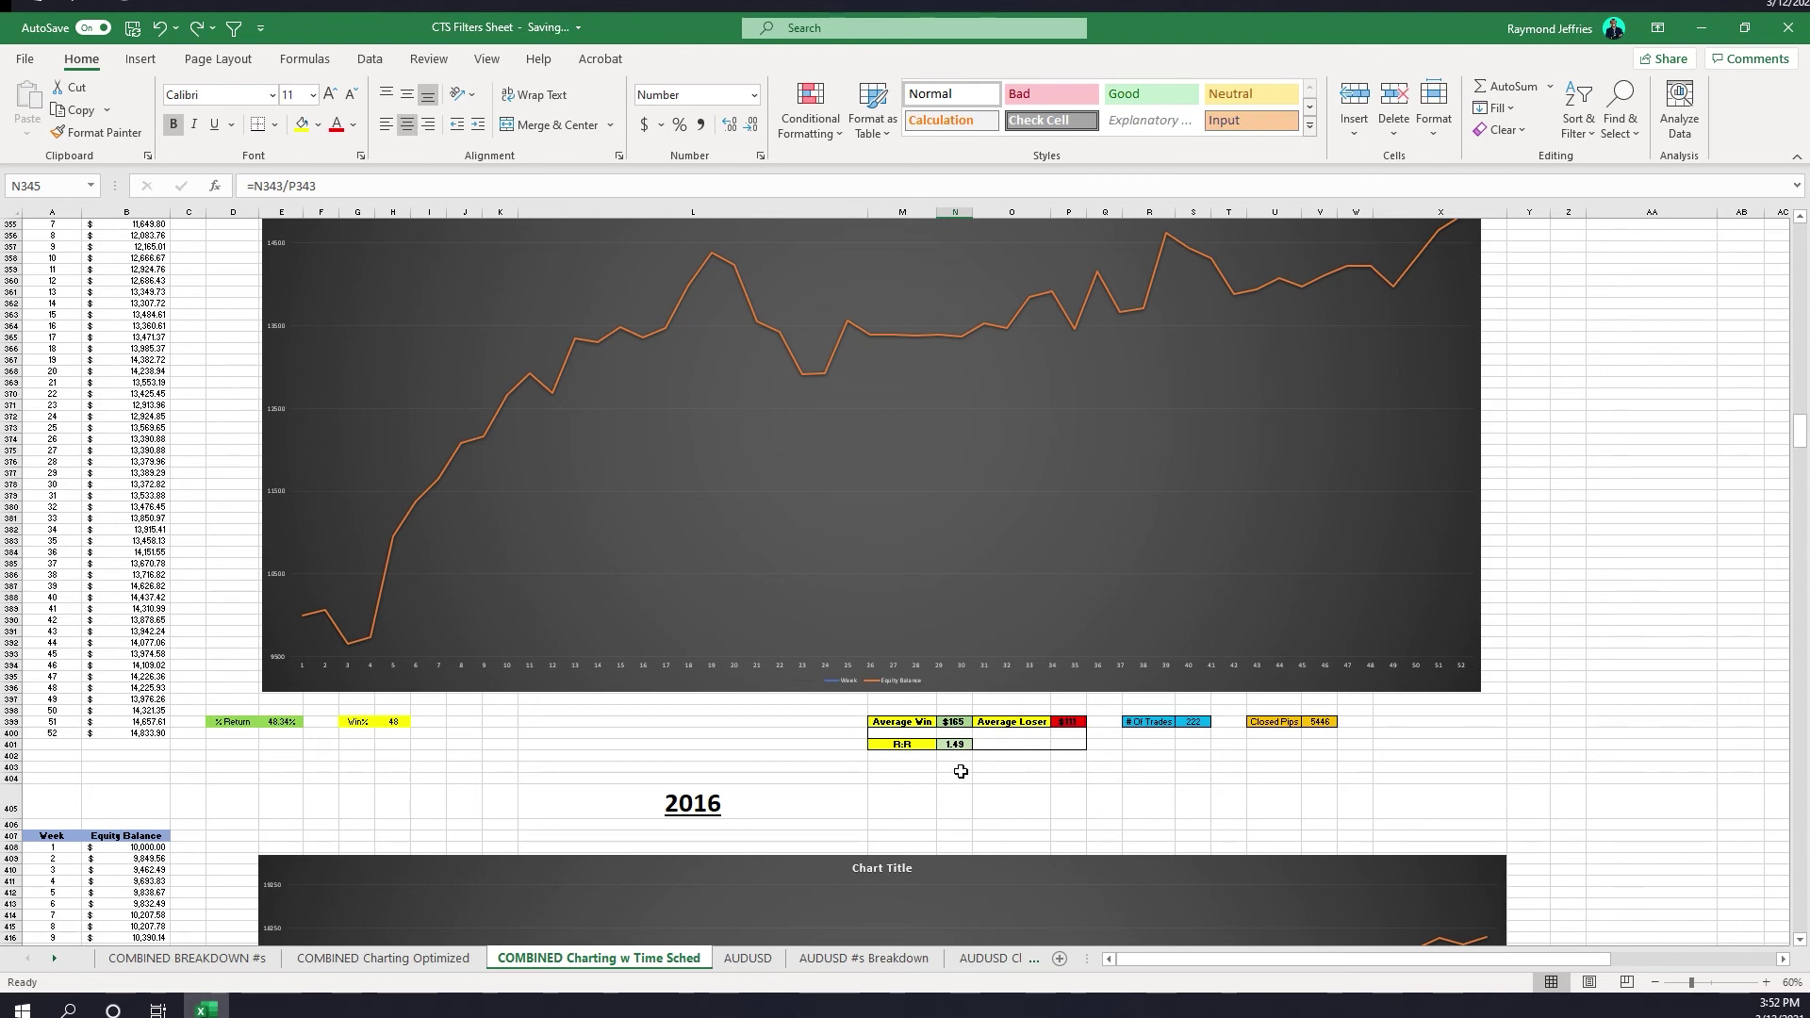
pyautogui.click(402, 723)
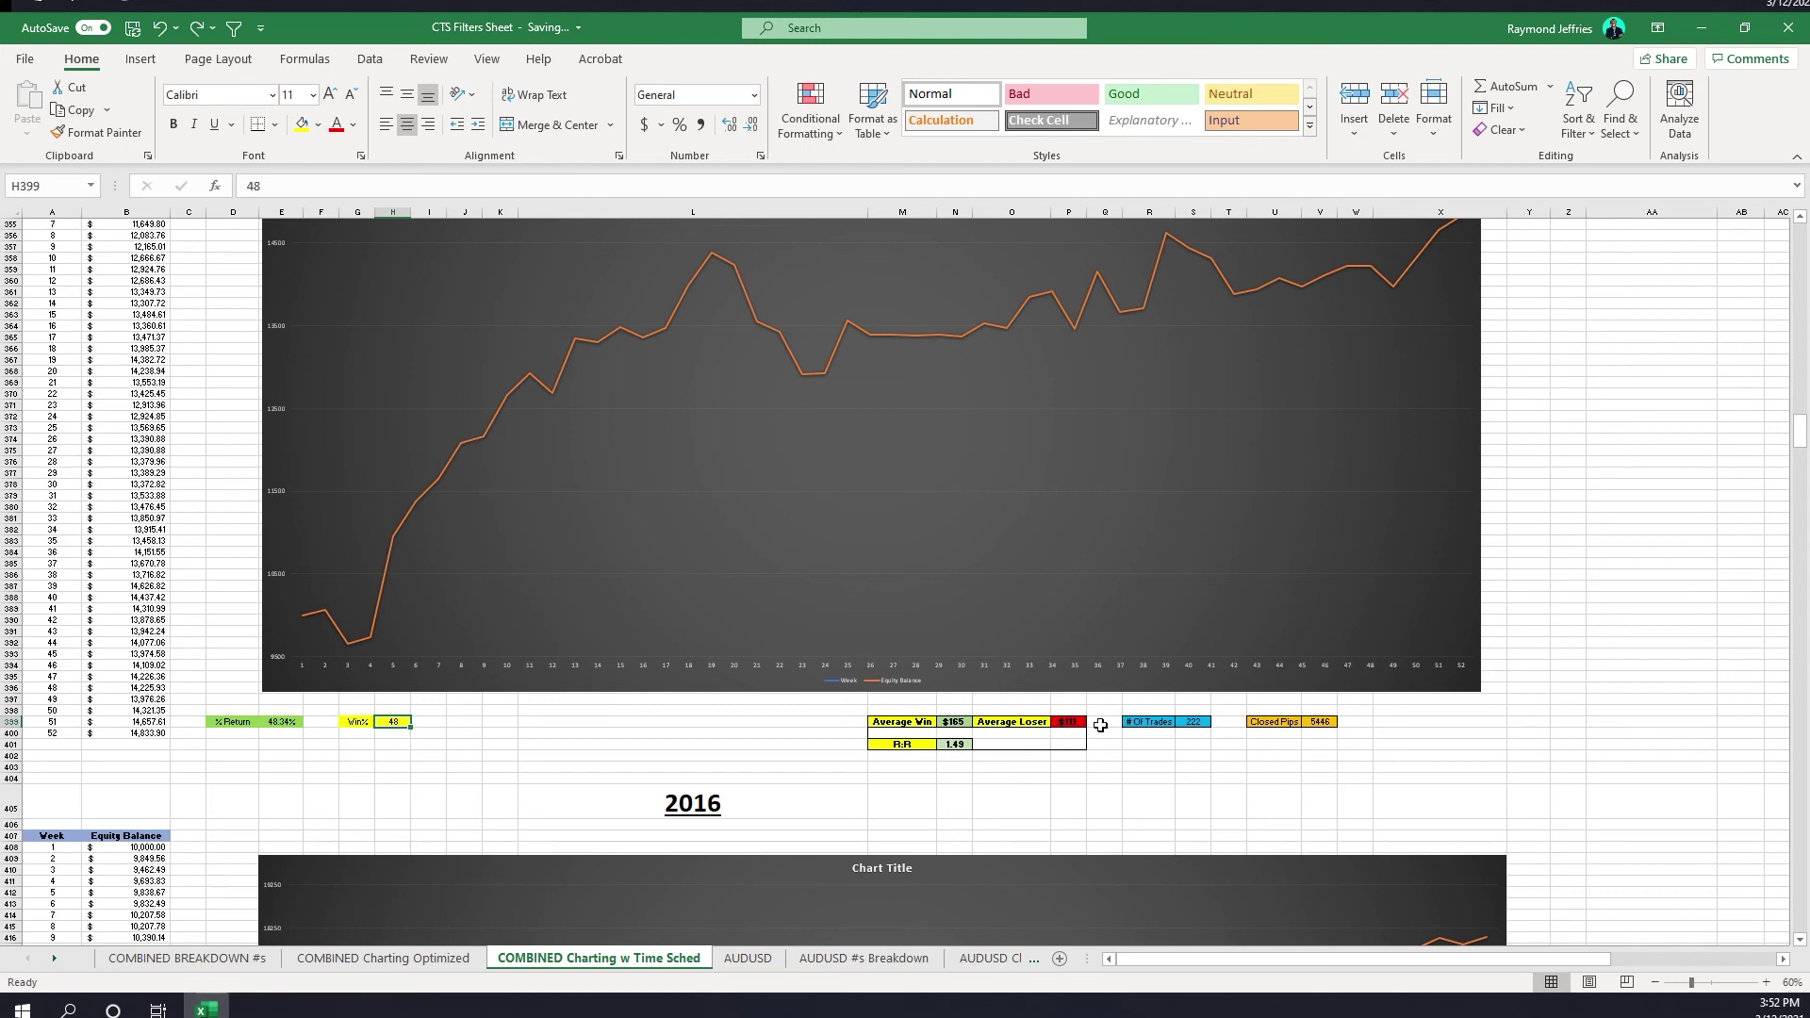
pyautogui.click(962, 741)
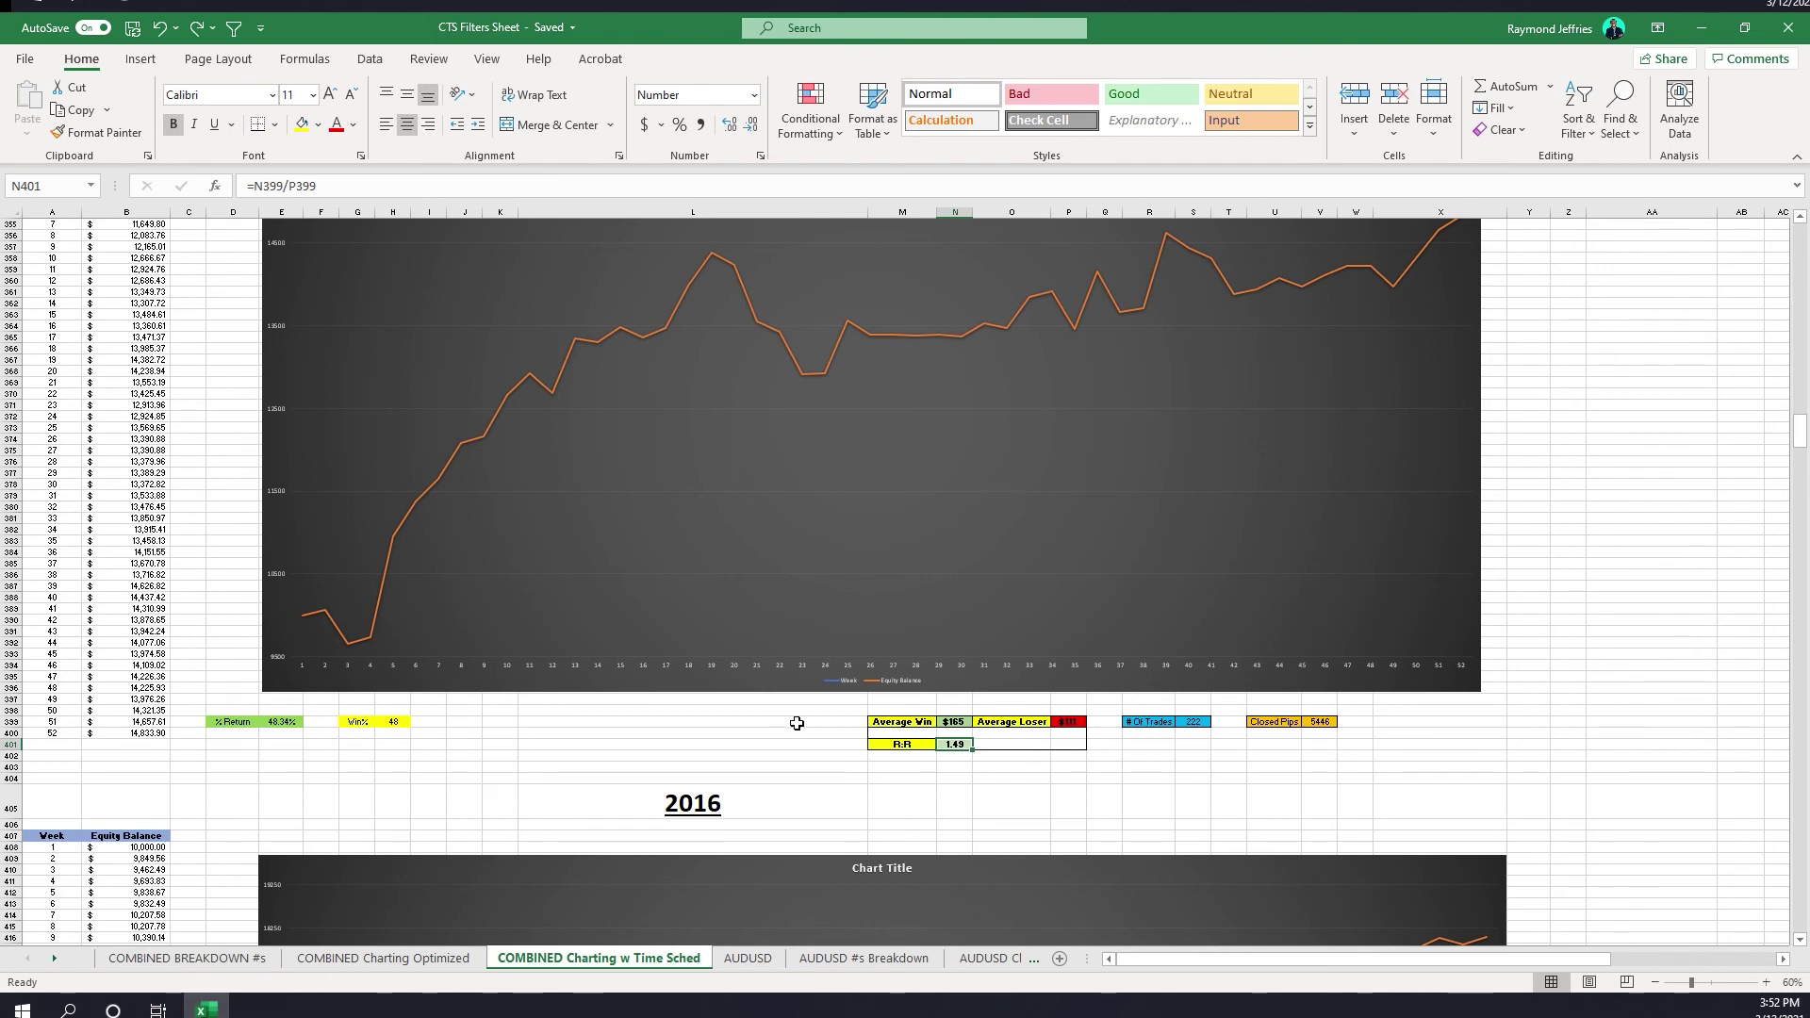
# Review the 2016 and 2017 equity charts and the yearly statistics beneath them.
pyautogui.scroll(-19, 975, 756)
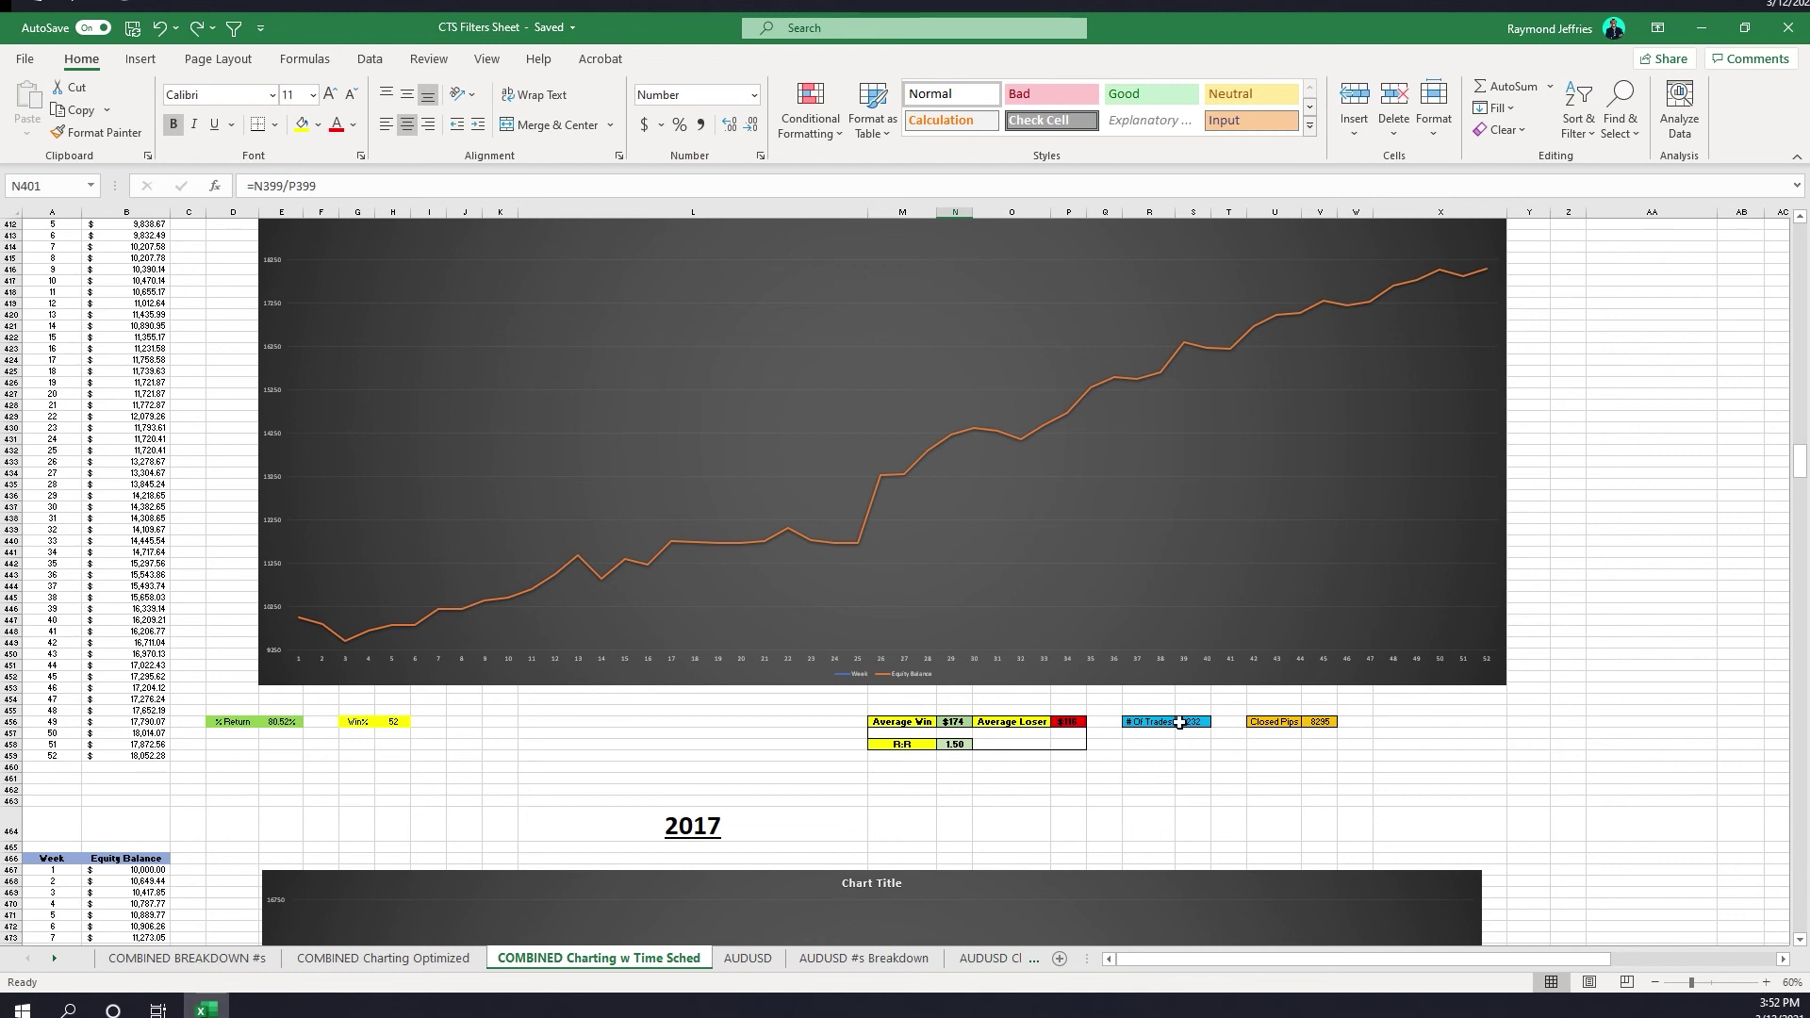
pyautogui.scroll(-19, 1211, 730)
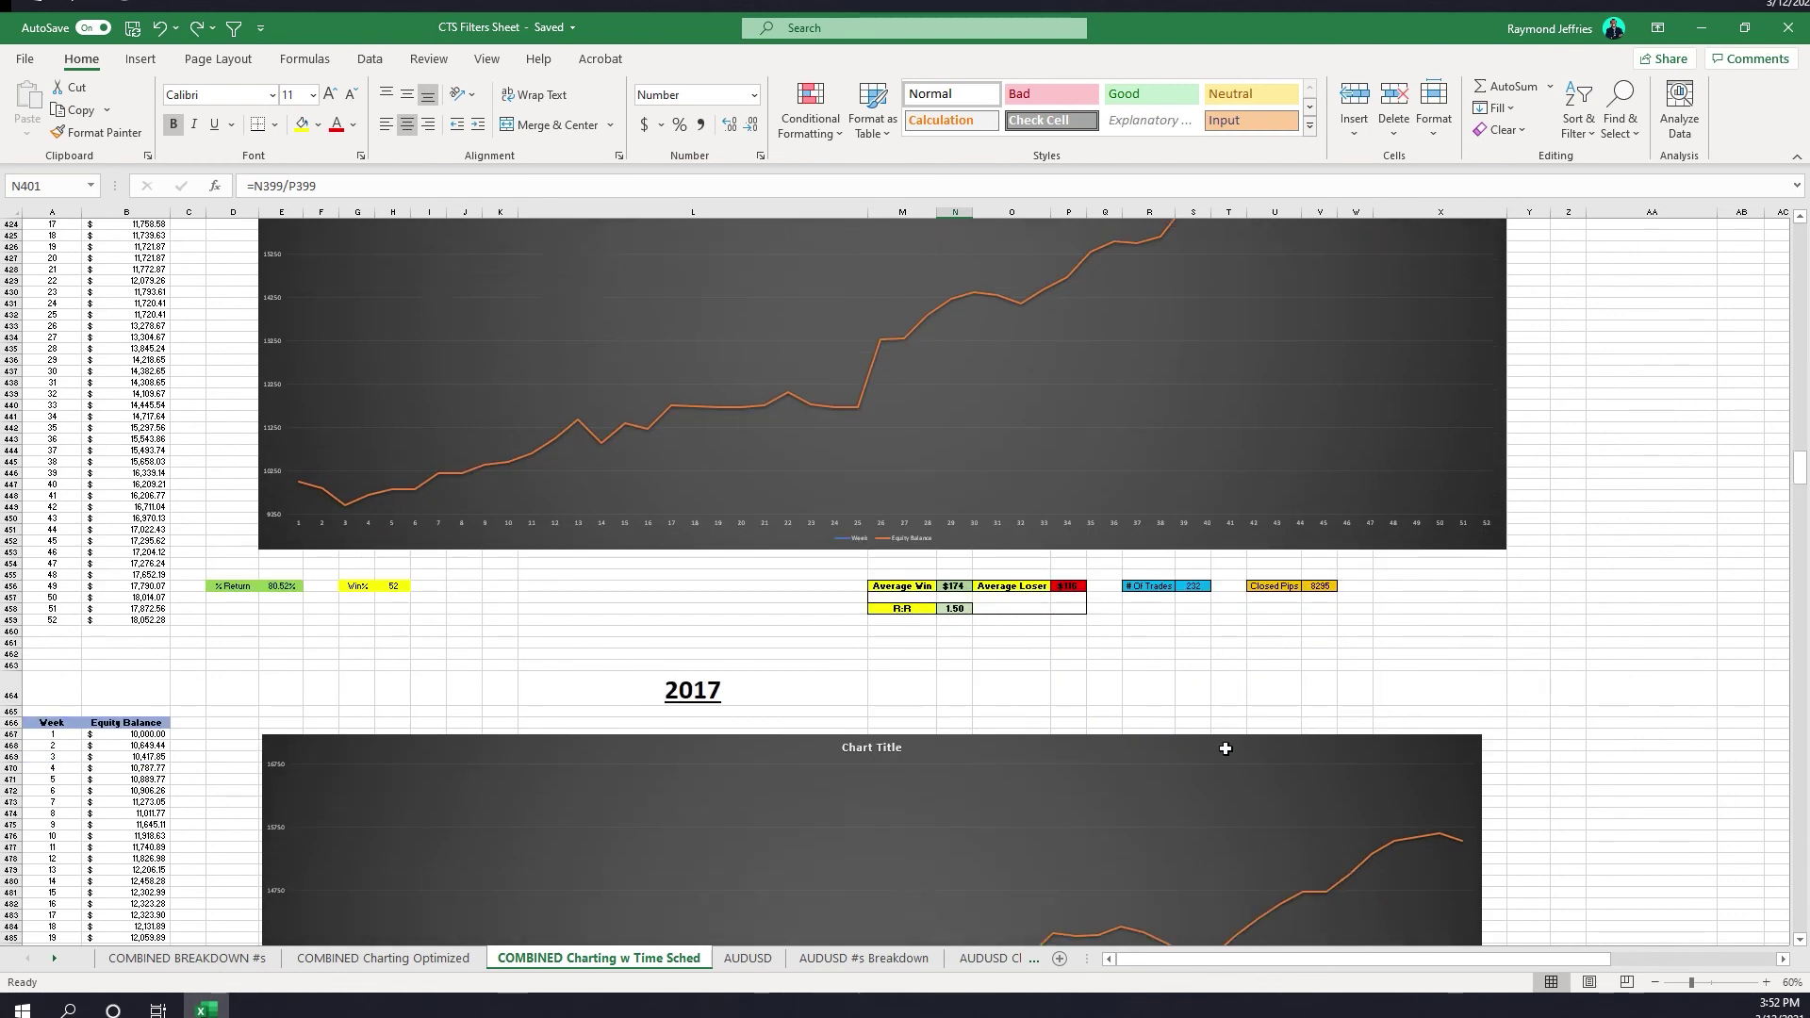
pyautogui.scroll(-4, 1225, 752)
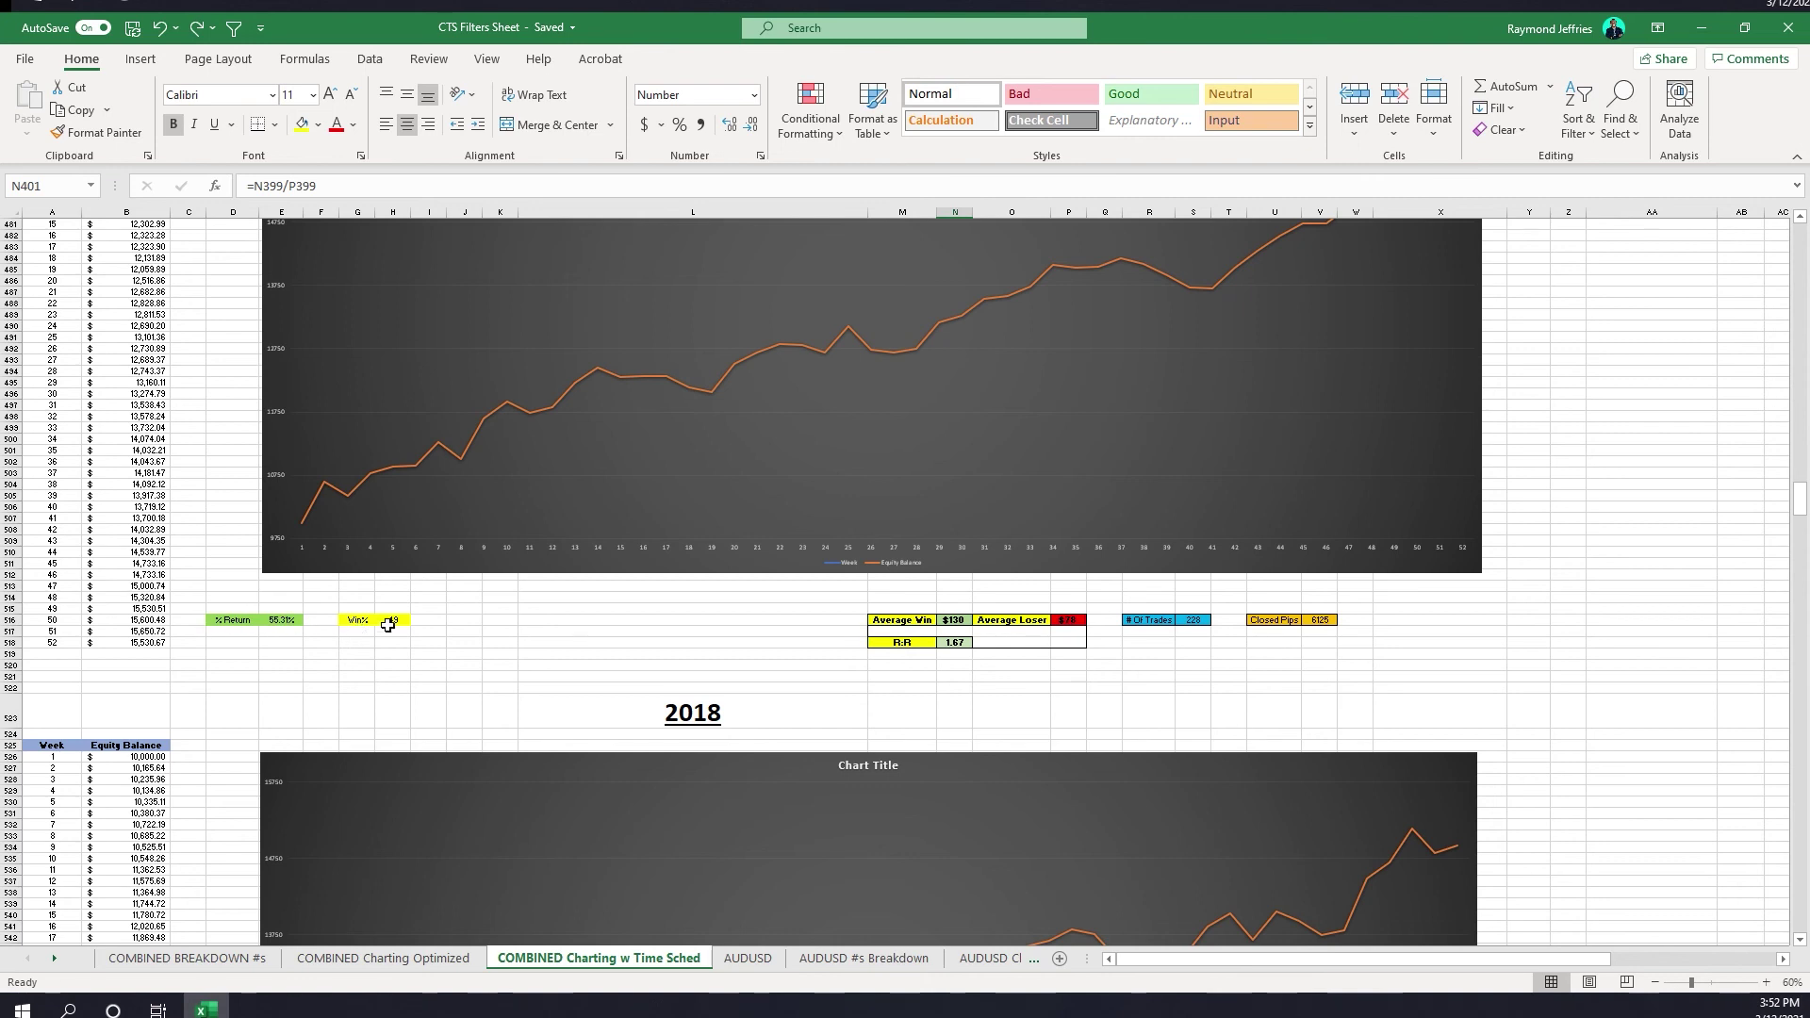
pyautogui.scroll(4, 391, 613)
pyautogui.scroll(2, 396, 619)
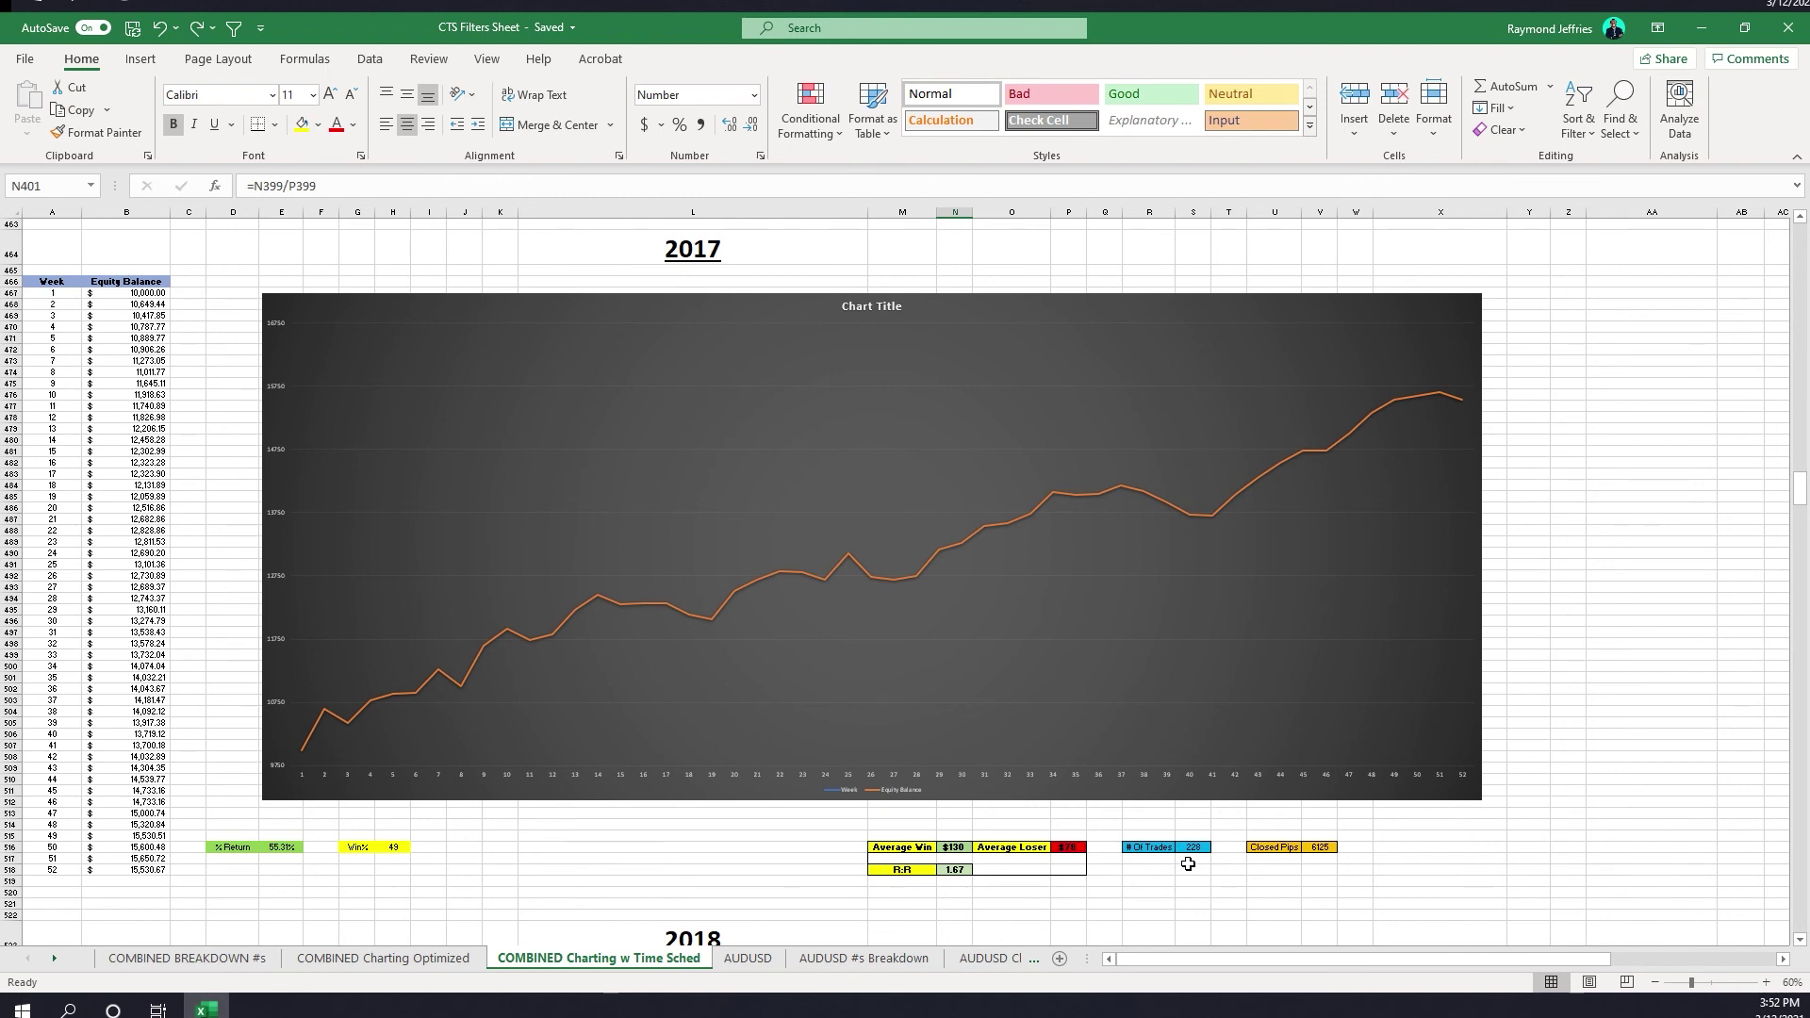
# Review the 2018, 2019 and 2020 equity charts together with each year's return, Win% and R:R.
pyautogui.scroll(-20, 1187, 863)
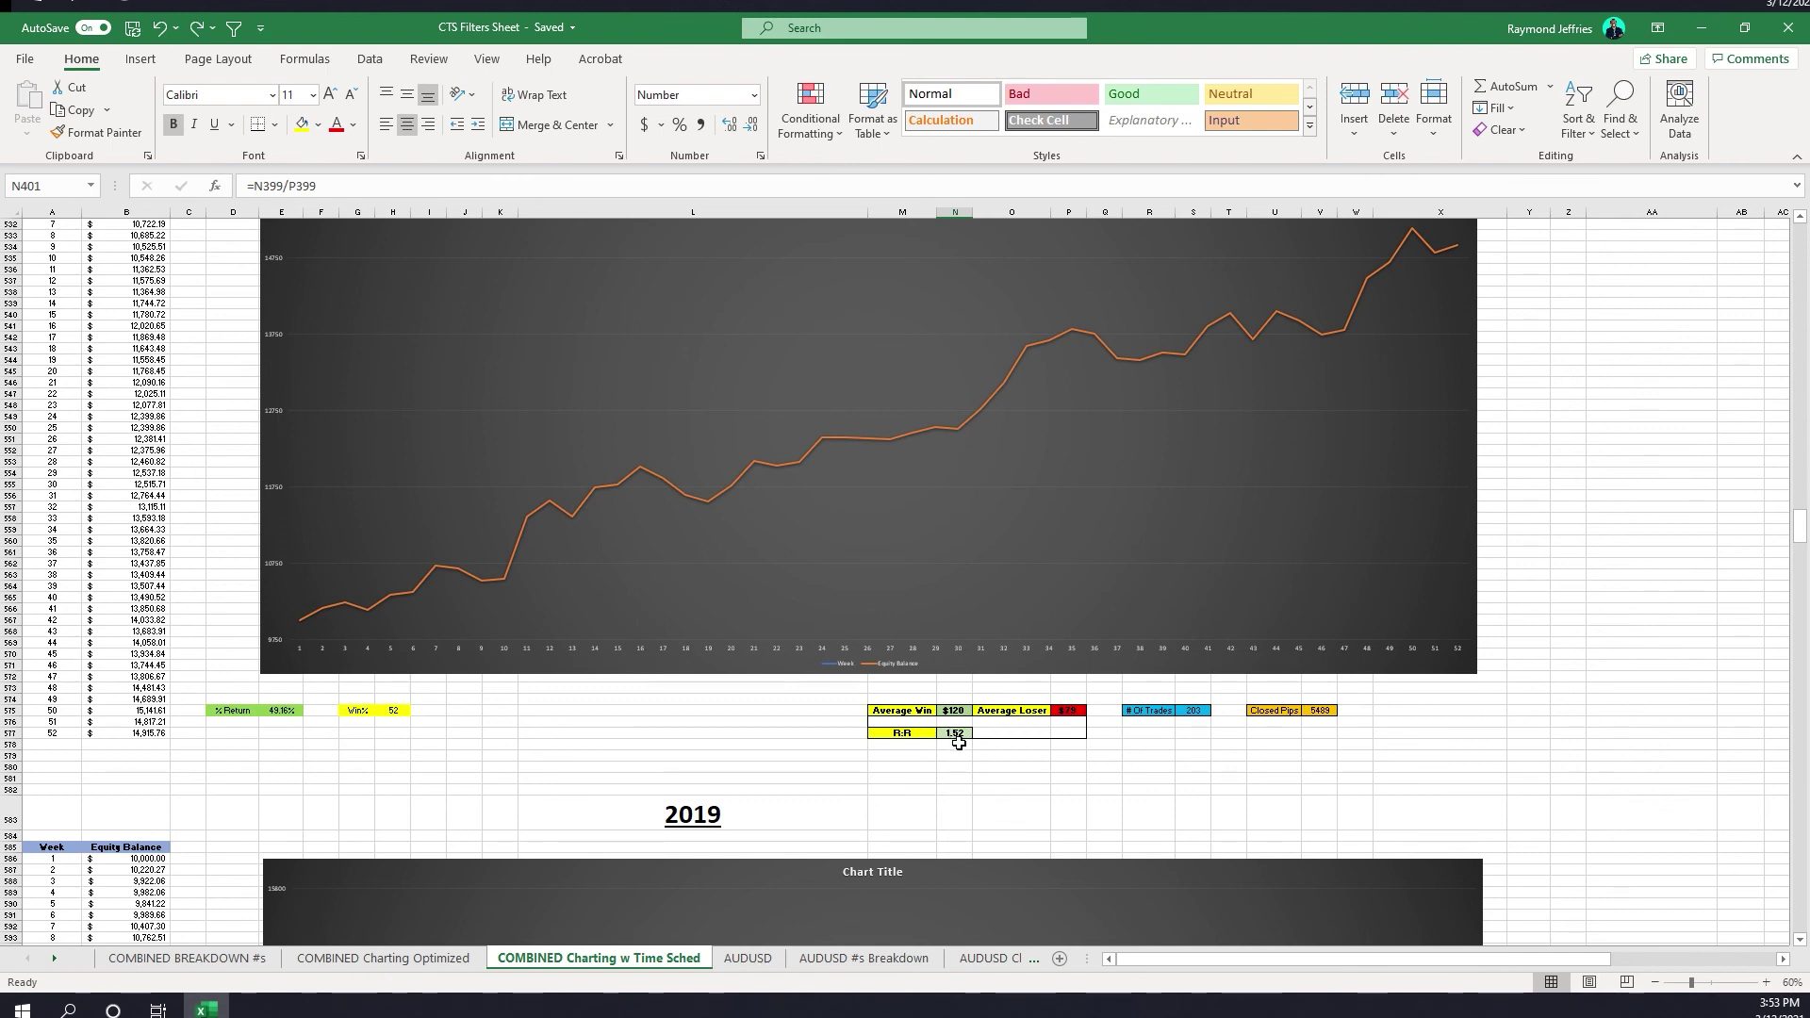
pyautogui.scroll(-4, 1061, 769)
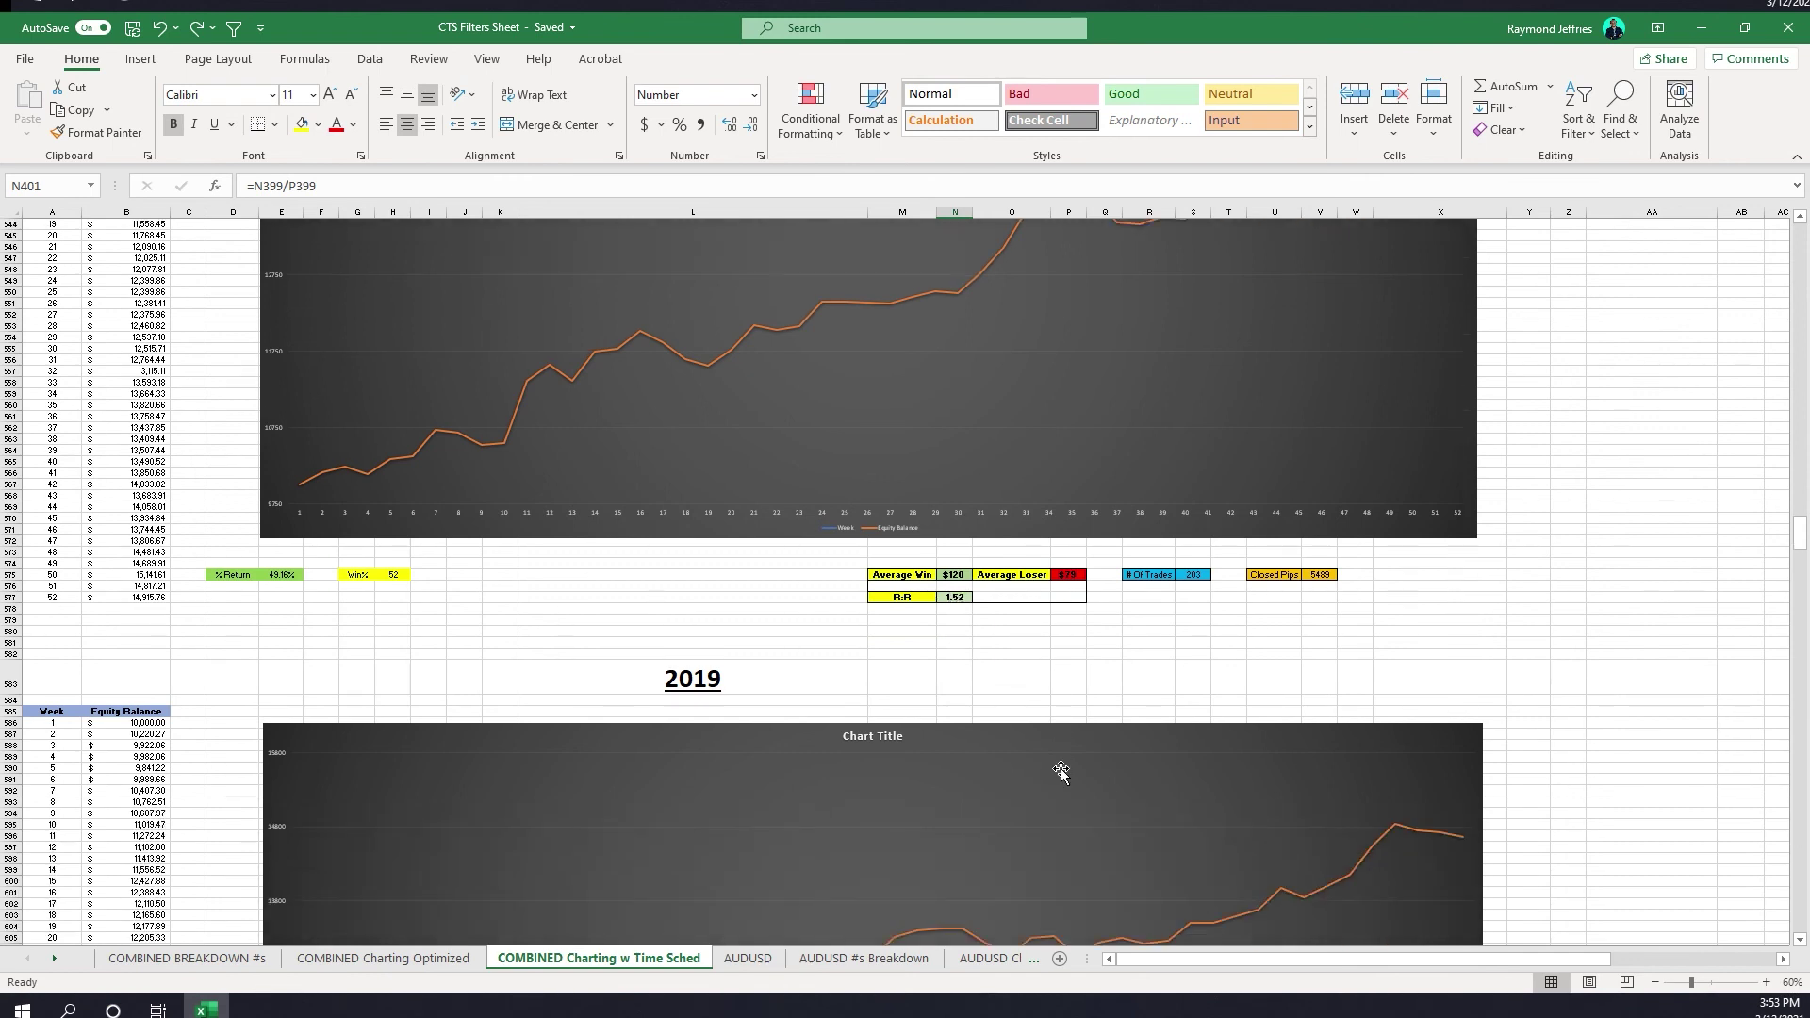
pyautogui.scroll(-13, 1060, 768)
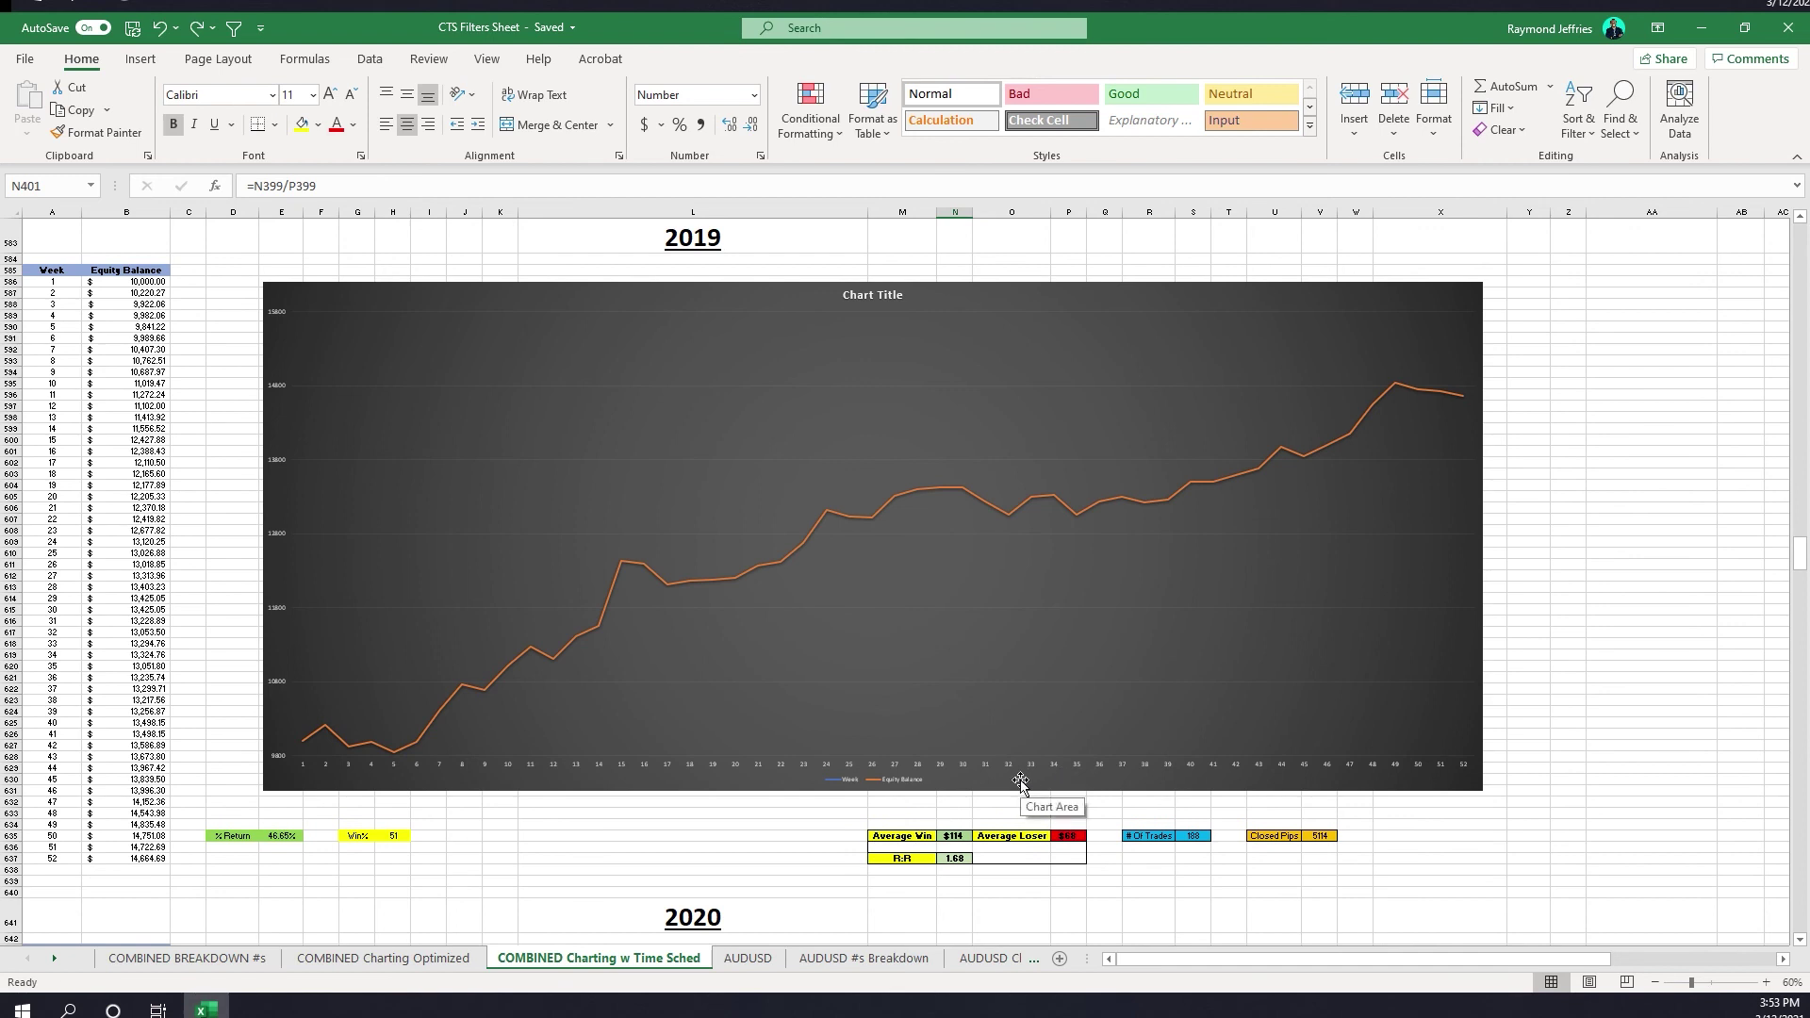
pyautogui.scroll(-20, 1020, 781)
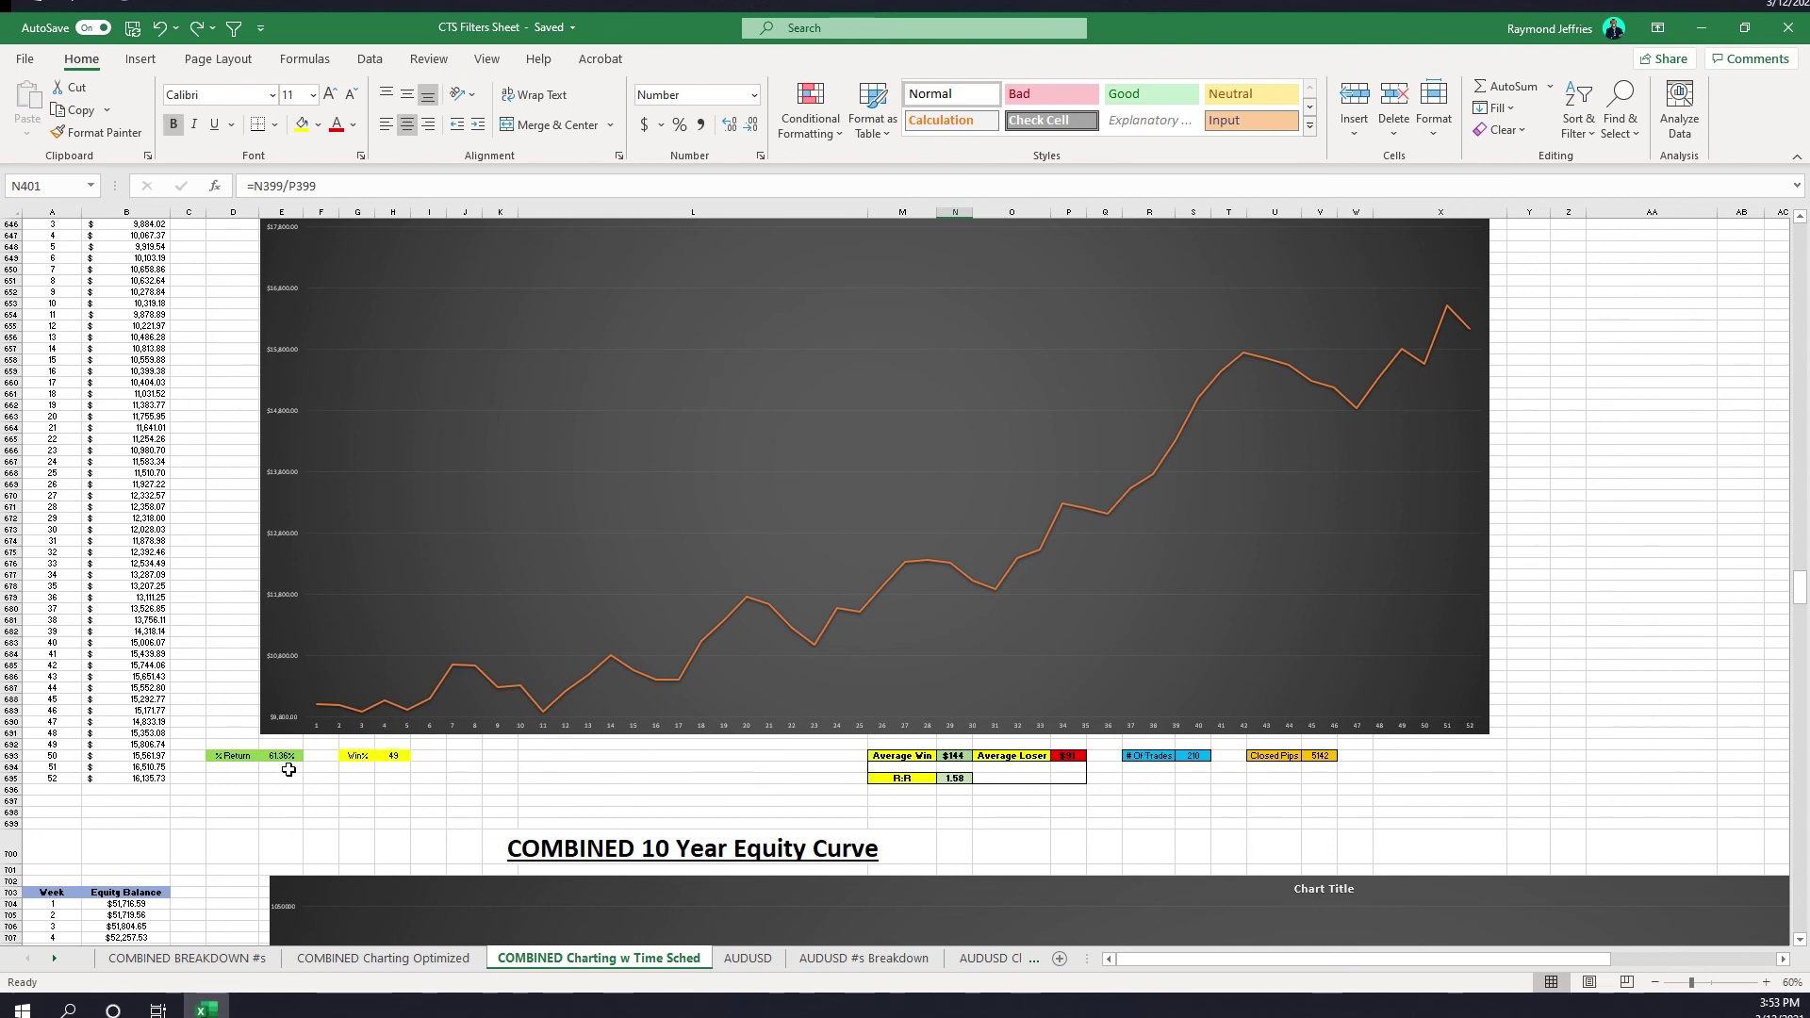
# Inspect the 2020 Win%, average win, average loser and R:R.
pyautogui.click(398, 756)
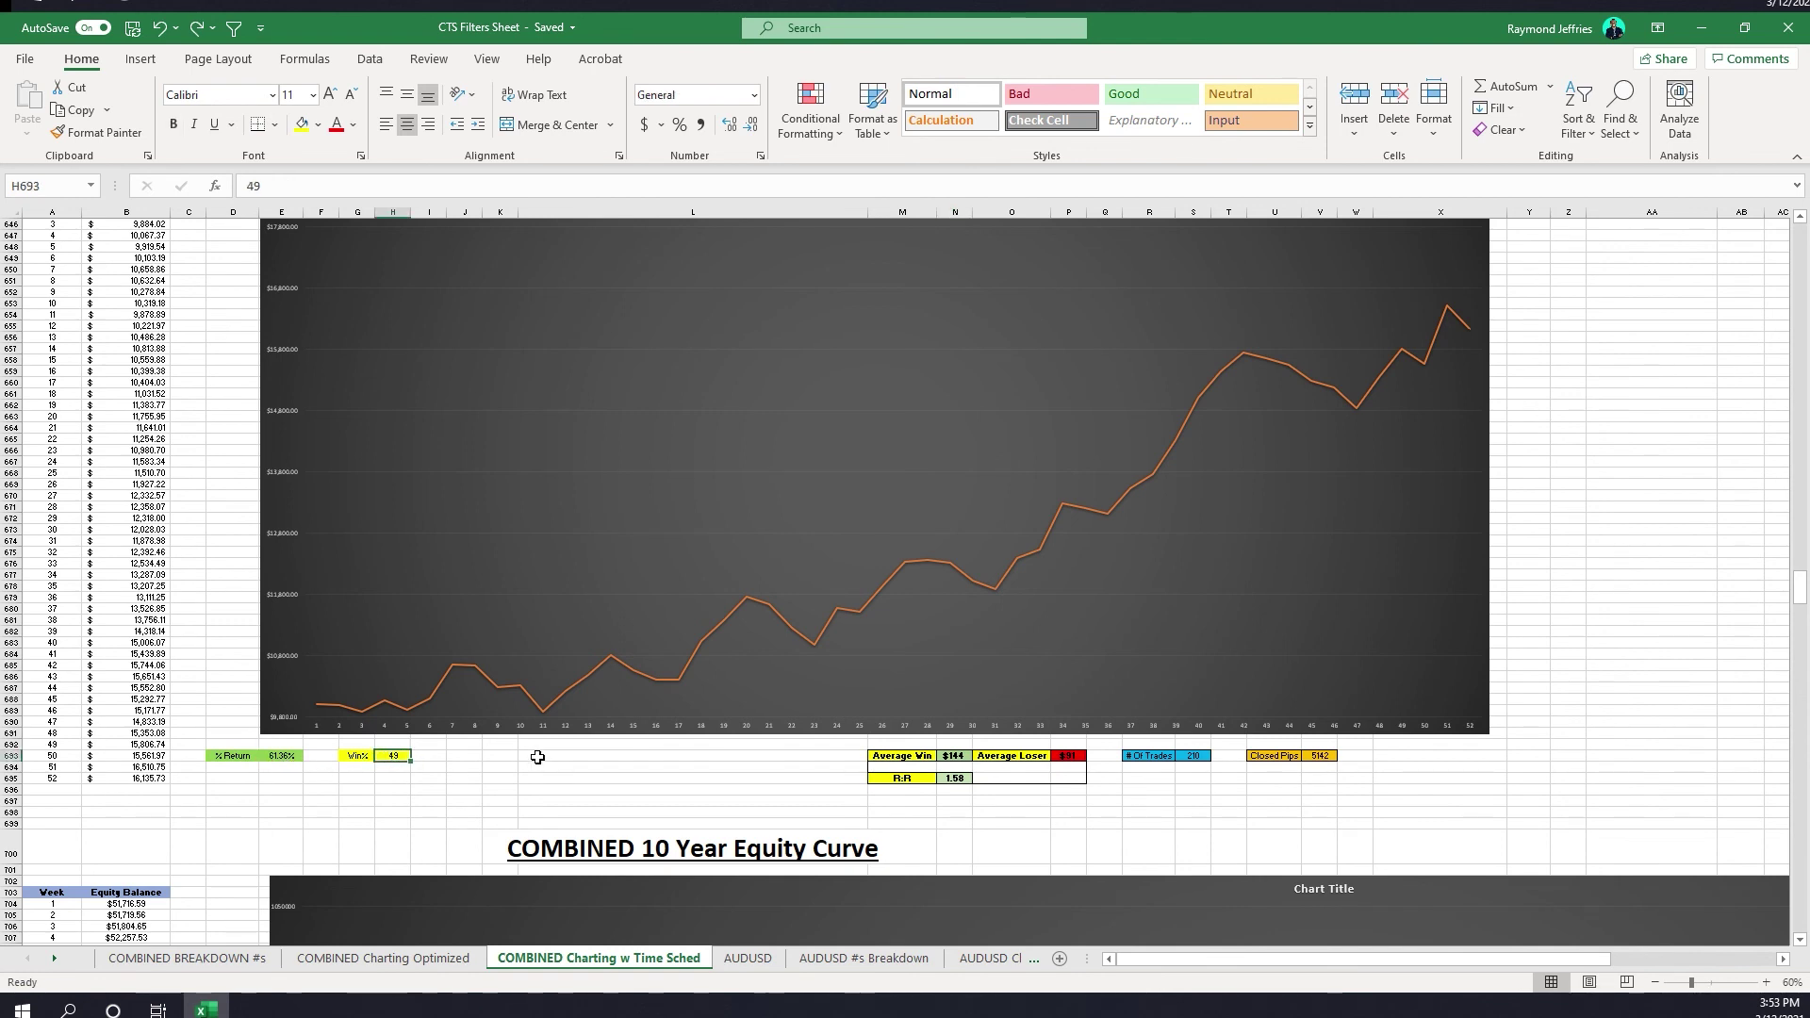
pyautogui.click(963, 756)
pyautogui.click(1067, 755)
pyautogui.click(955, 790)
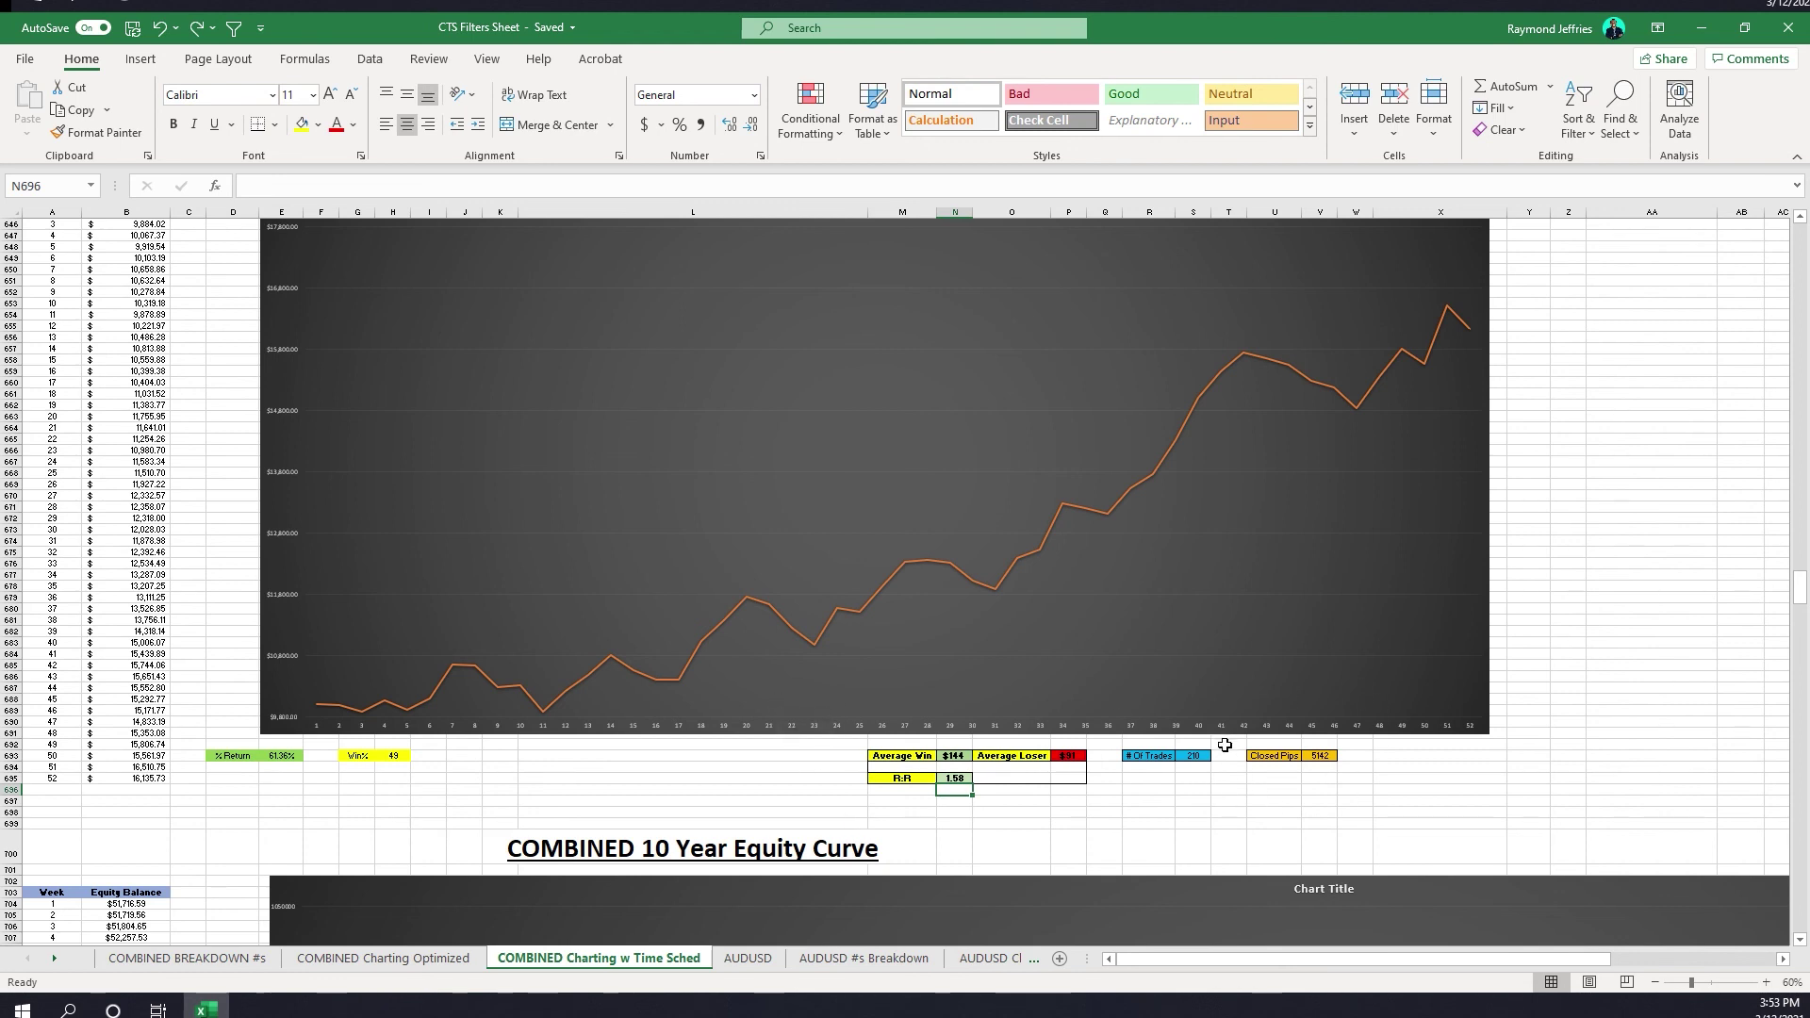
# Examine the COMBINED 10 Year Equity Curve as a whole and in closer detail, along with its drawdowns row.
pyautogui.scroll(-3, 1244, 740)
pyautogui.scroll(-20, 1244, 726)
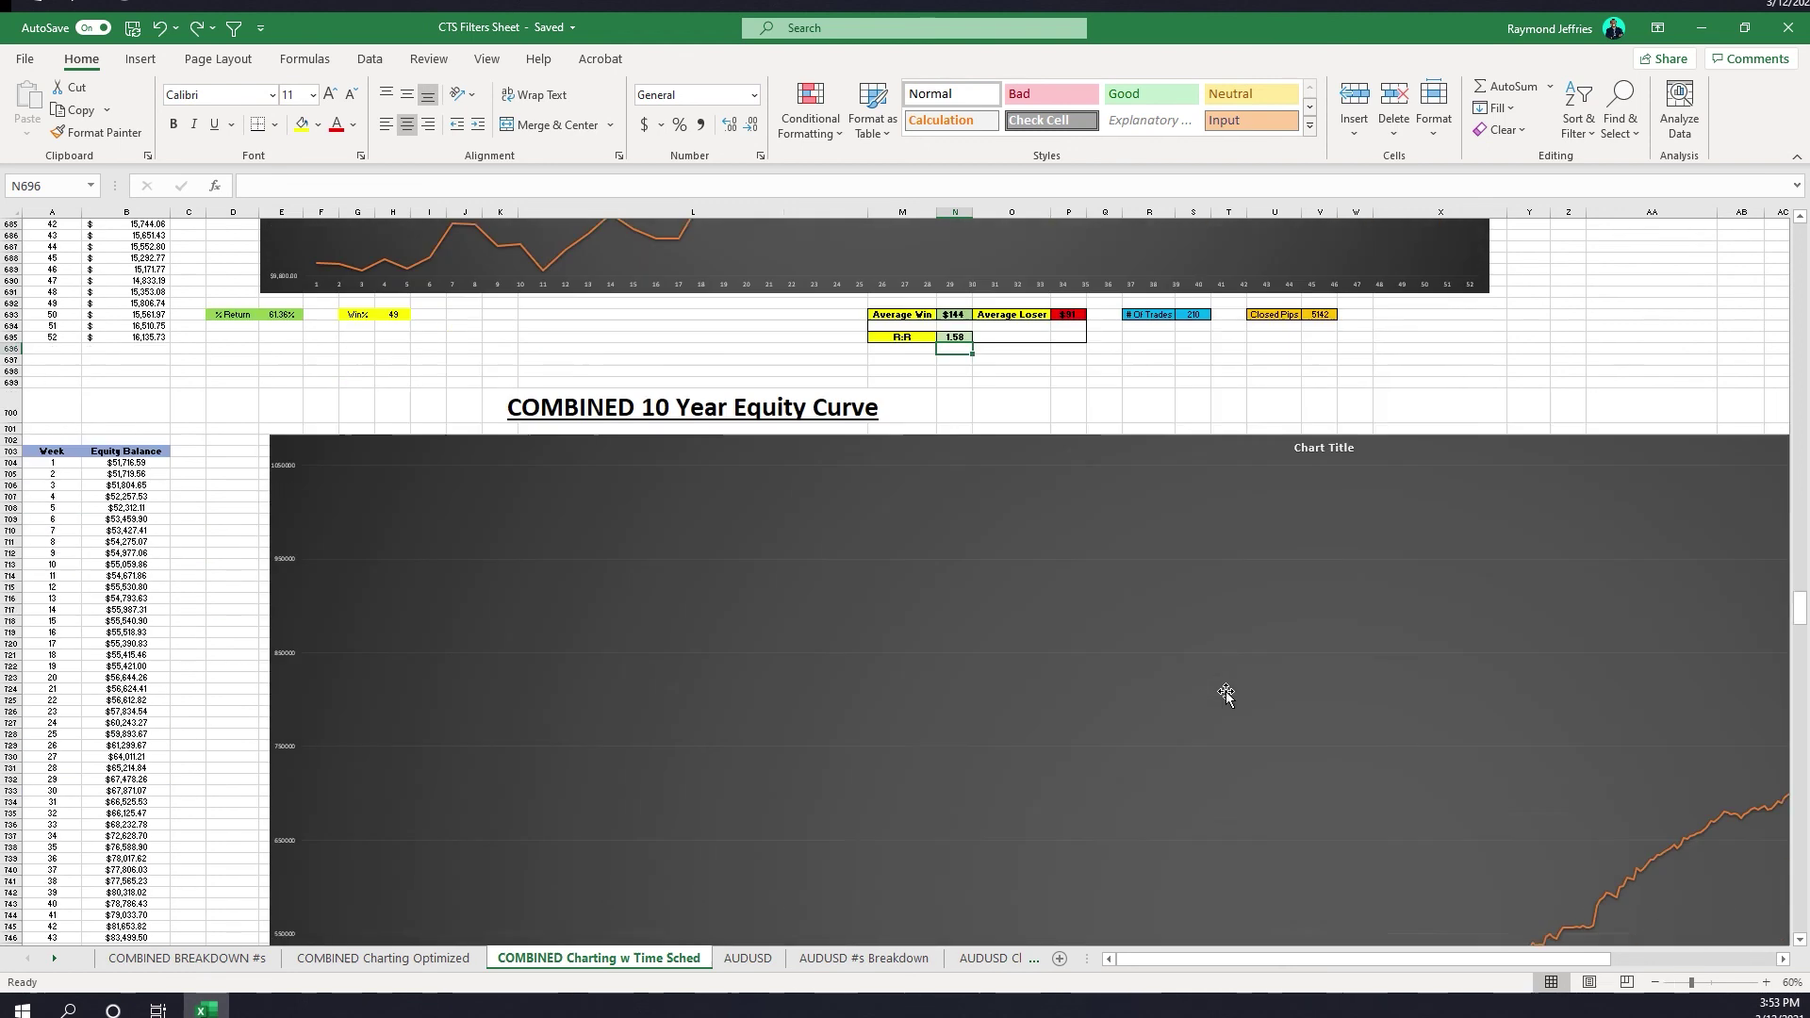
pyautogui.scroll(-5, 1225, 698)
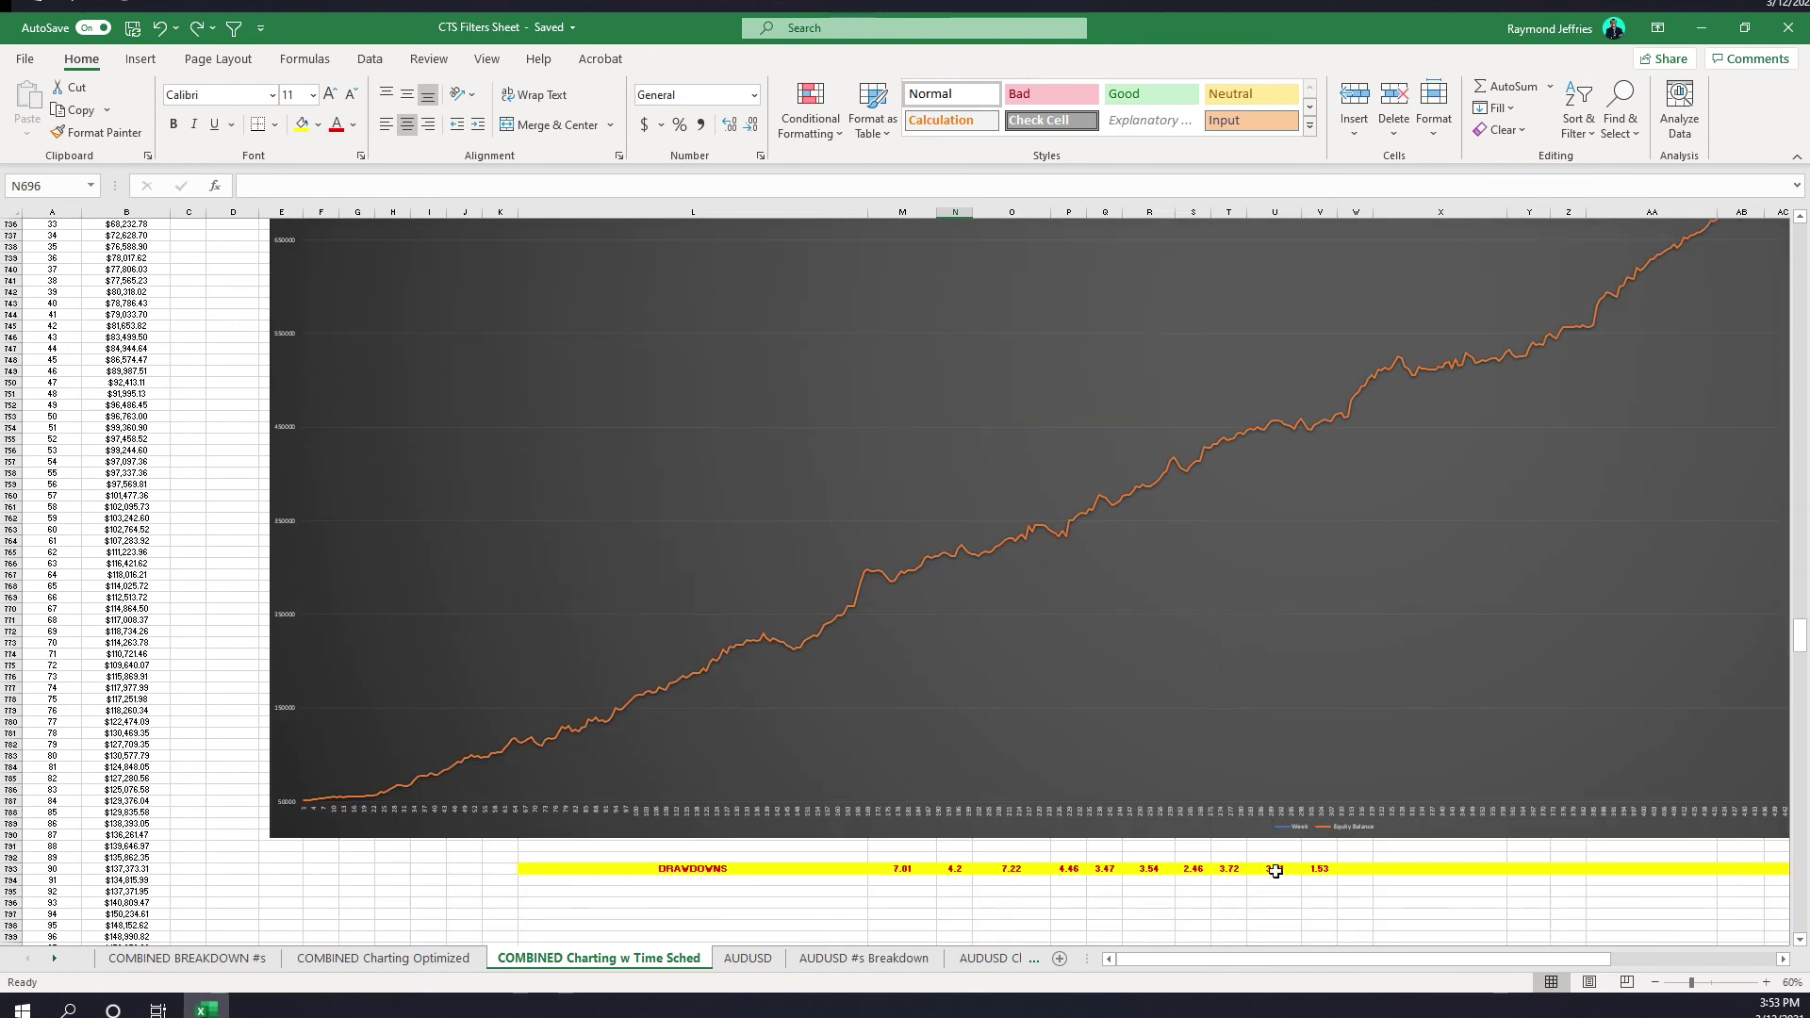
pyautogui.click(1666, 982)
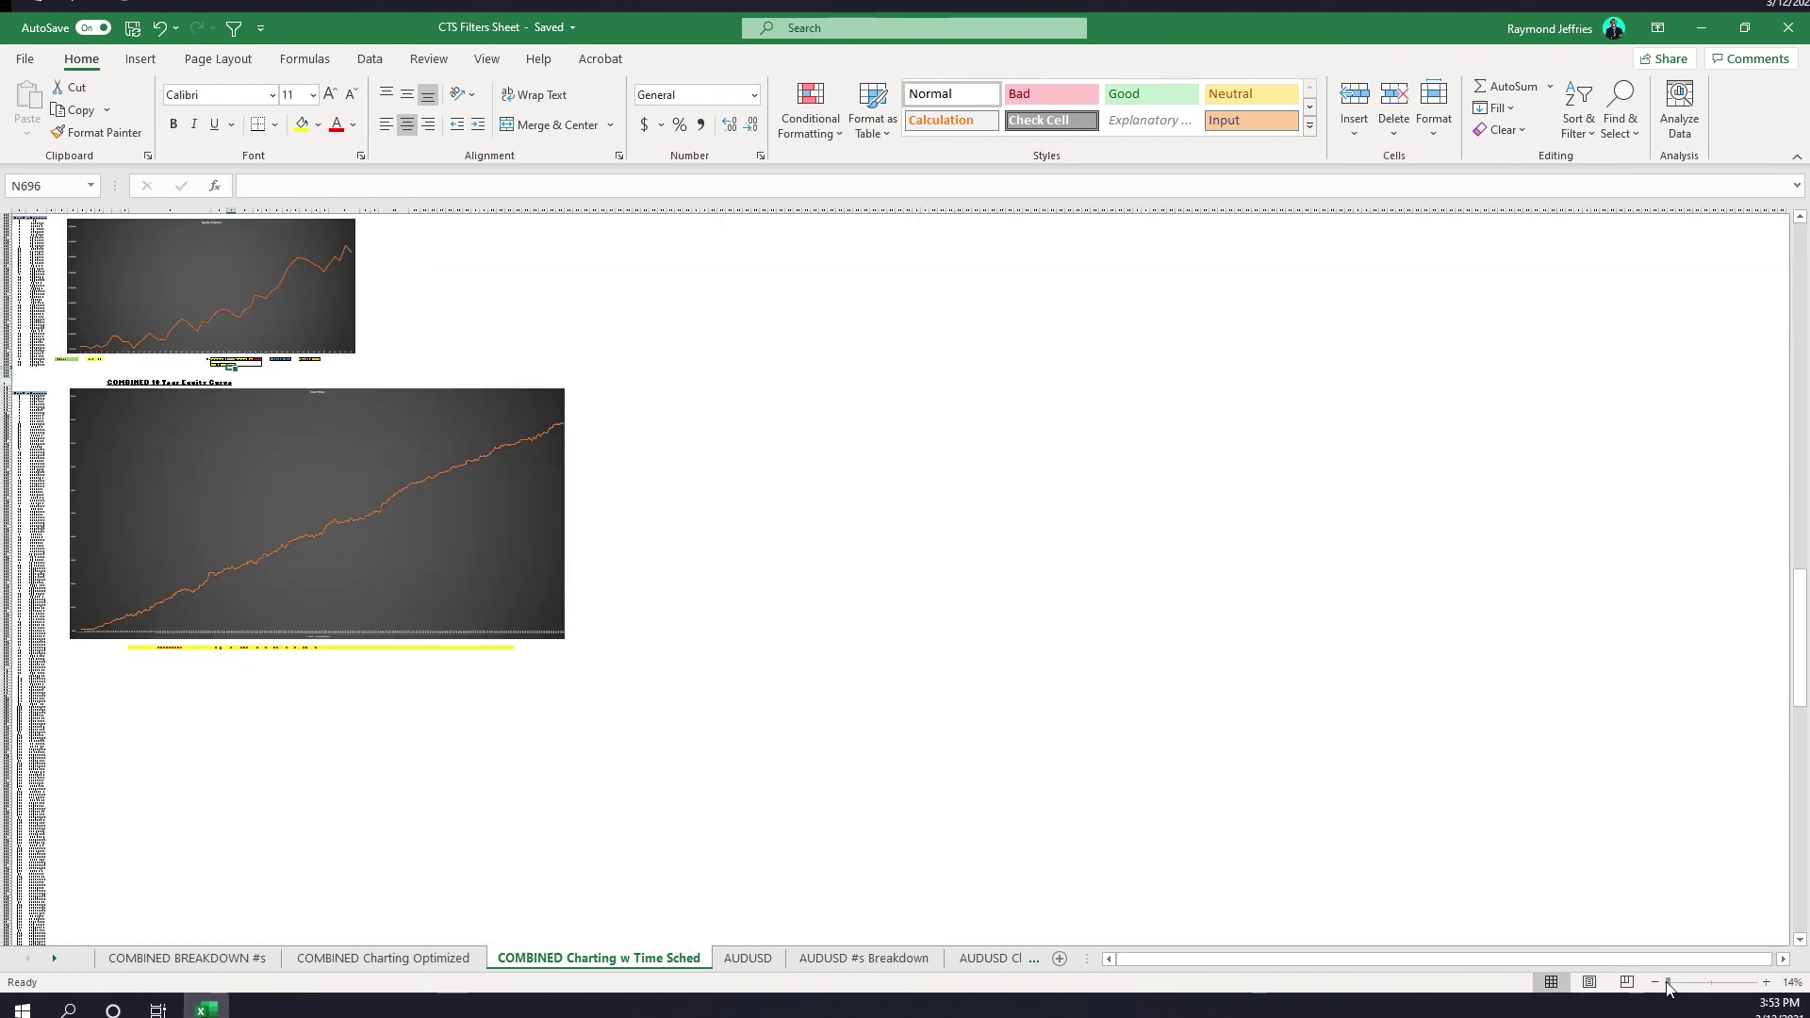
pyautogui.moveTo(1665, 985); pyautogui.dragTo(1680, 983)
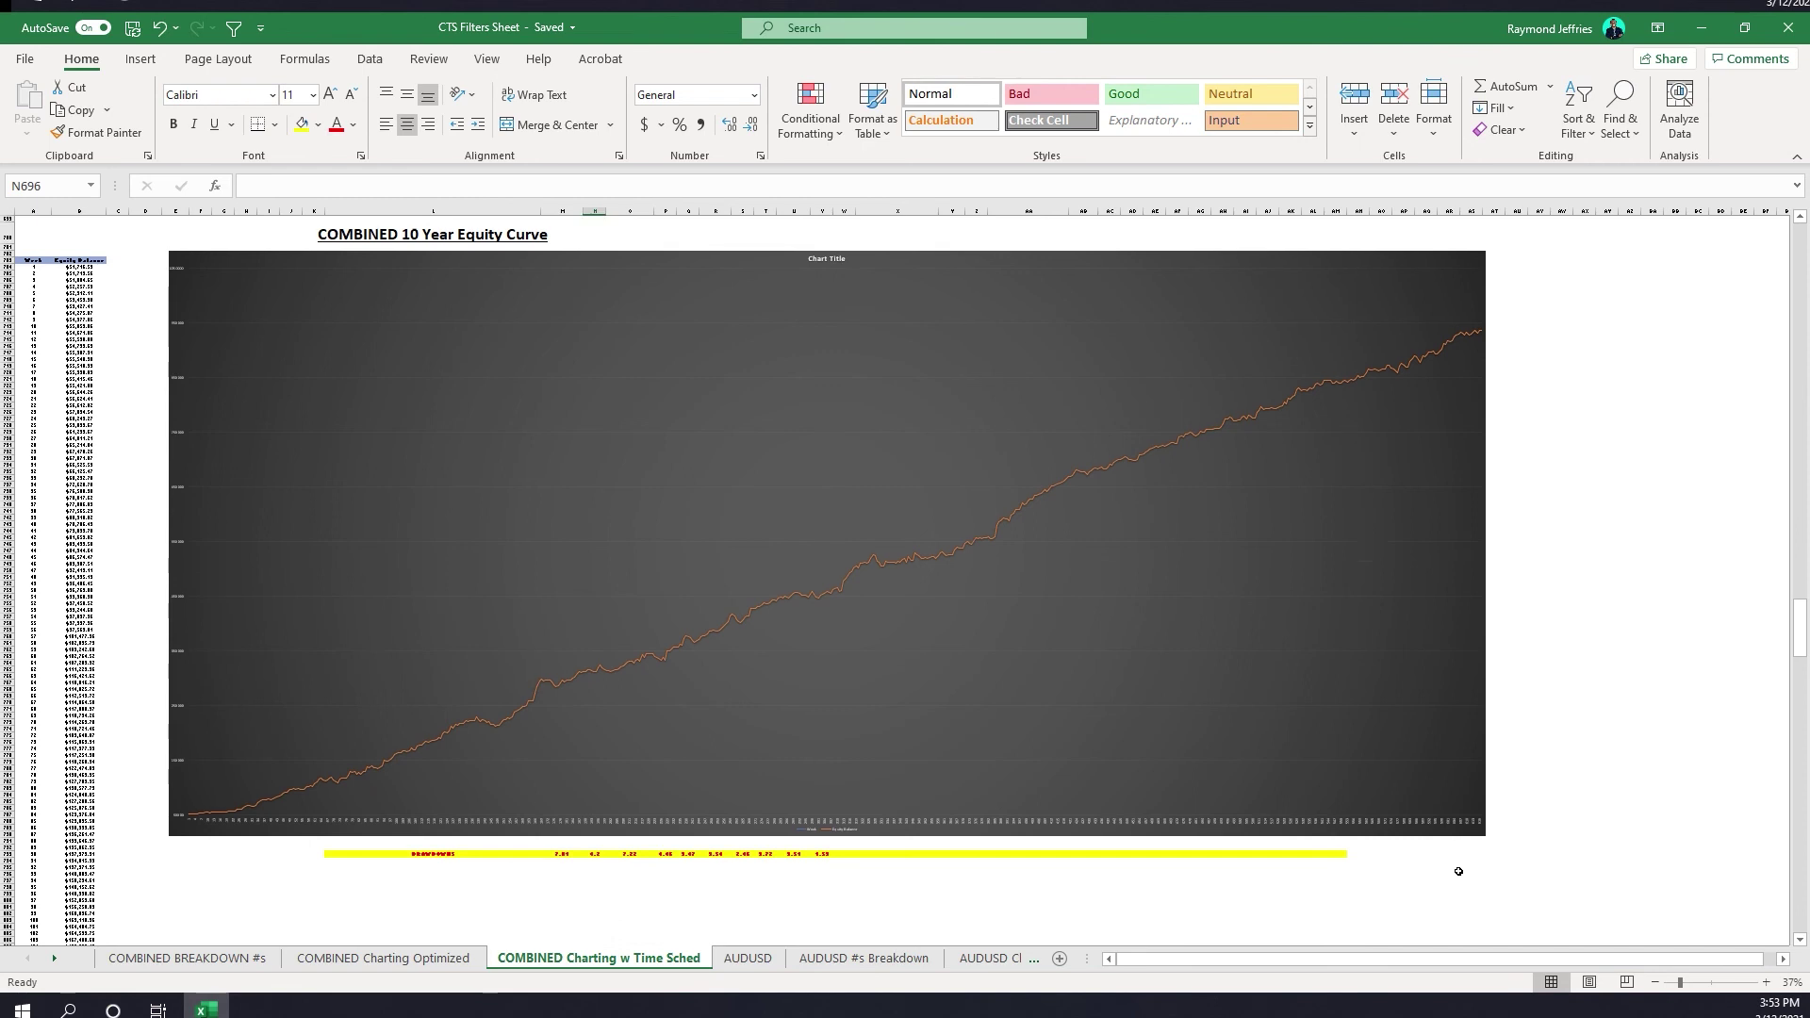
pyautogui.click(1765, 982)
pyautogui.click(1766, 982)
pyautogui.click(1766, 983)
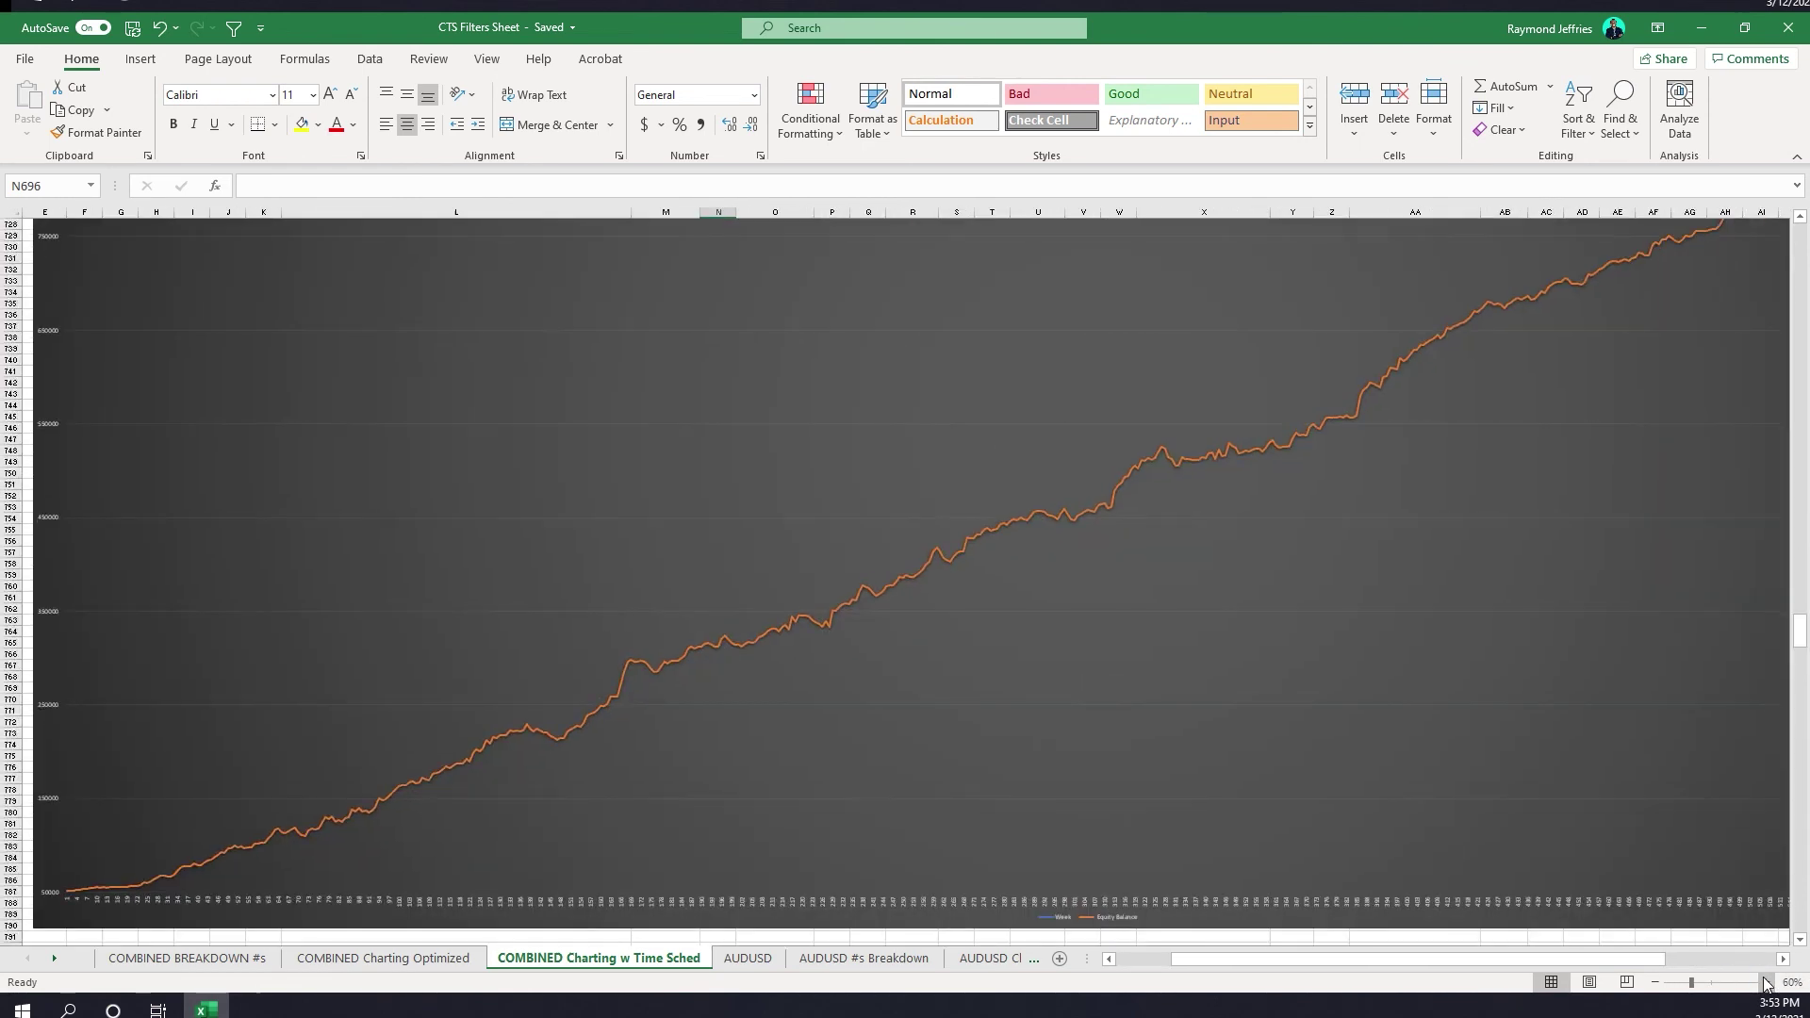
pyautogui.hscroll(-2, 1499, 959)
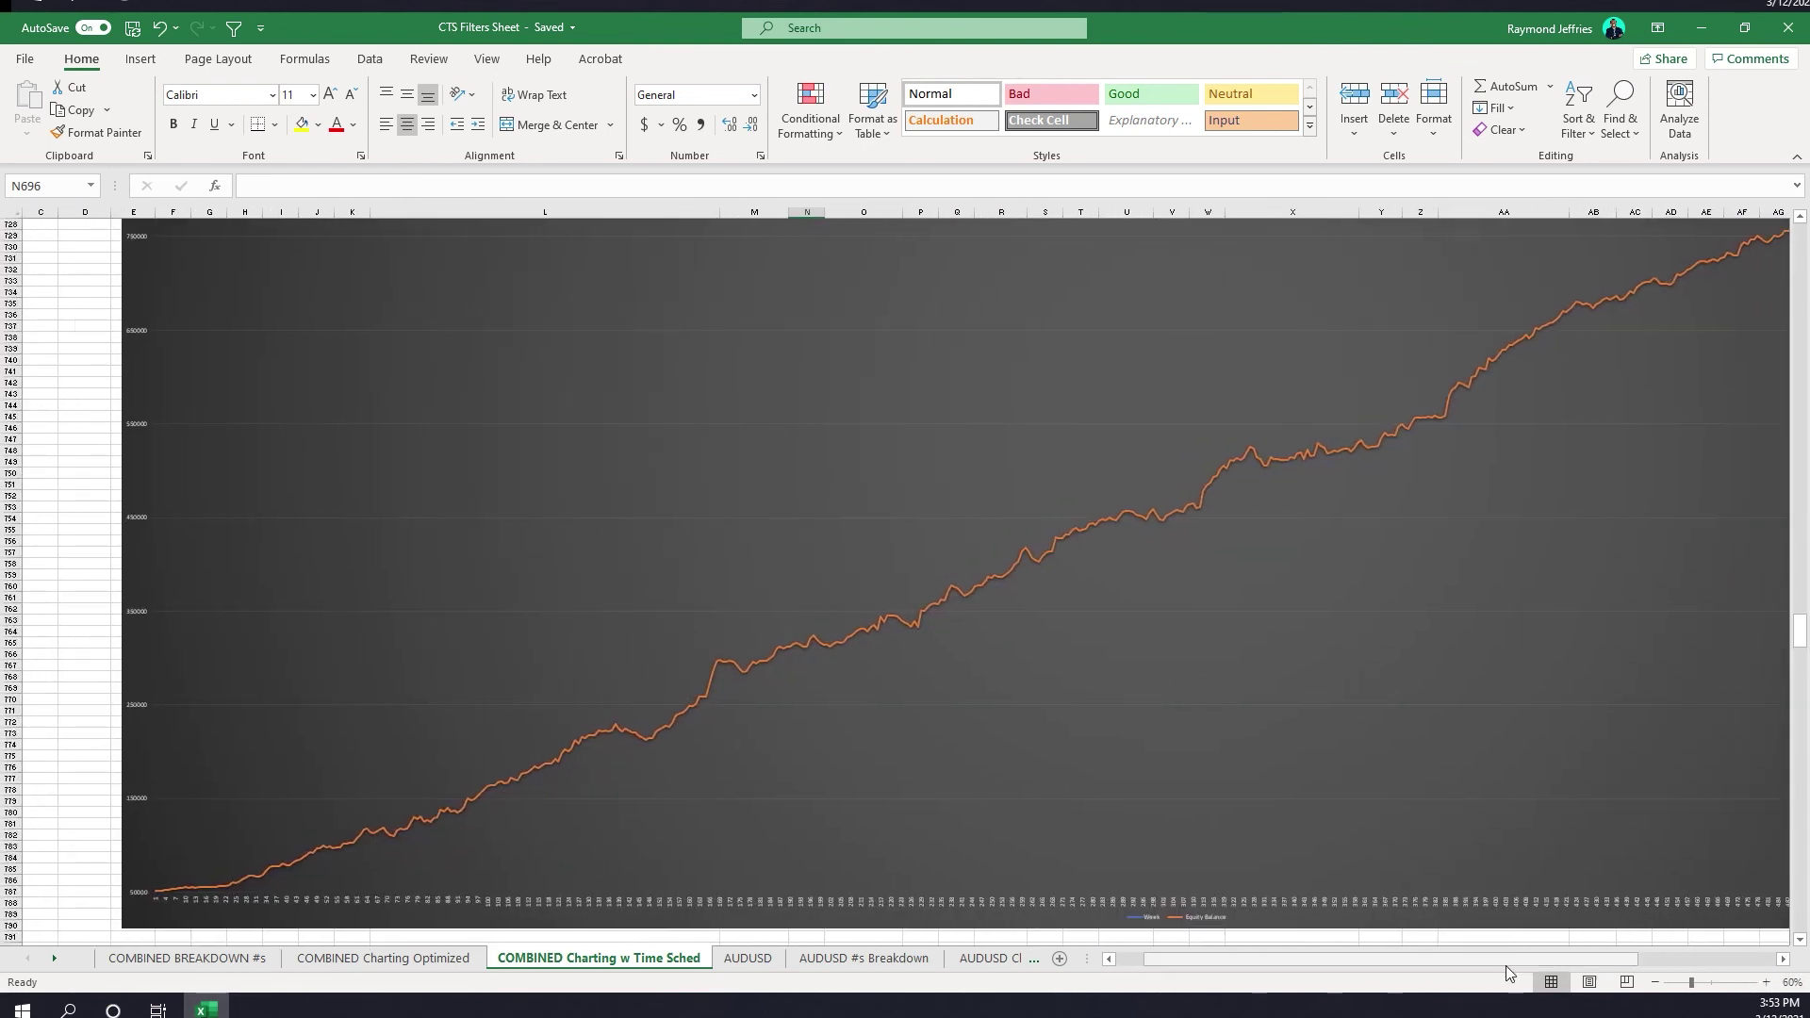
pyautogui.click(1655, 983)
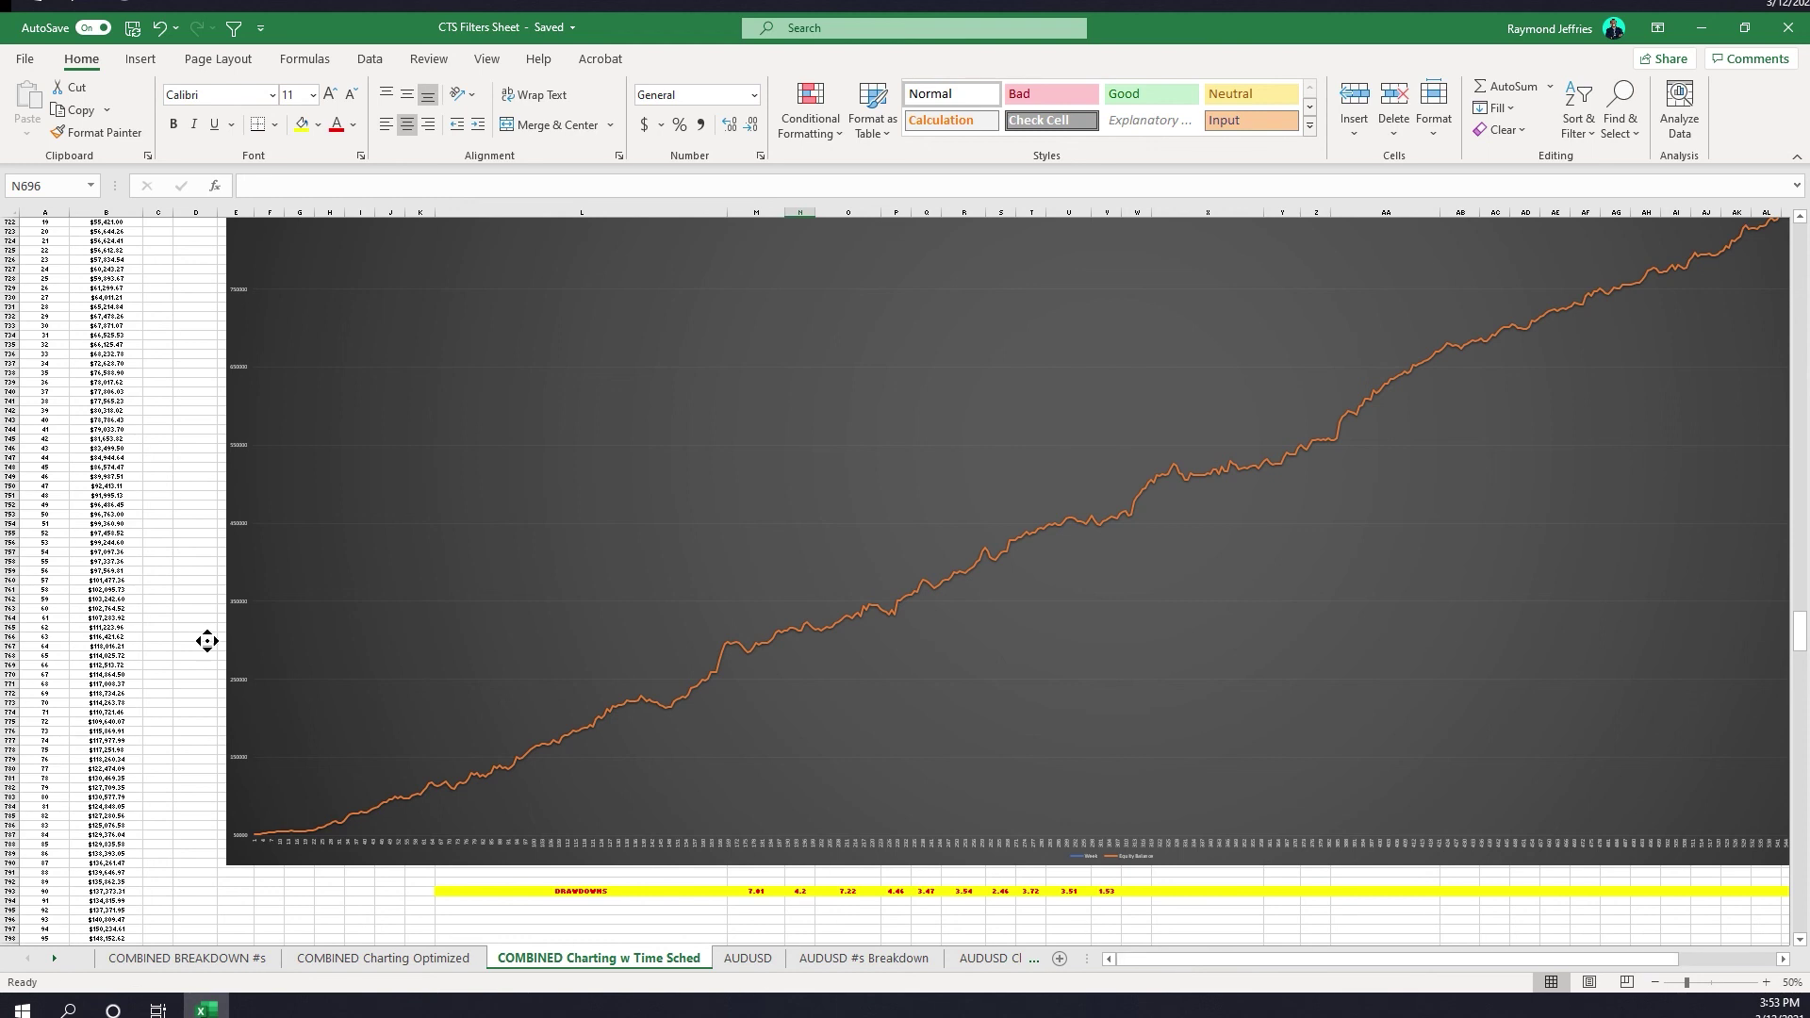
# Go back to the 2017 equity chart and view it at 70% zoom together with its weekly equity balances.
pyautogui.scroll(20, 208, 641)
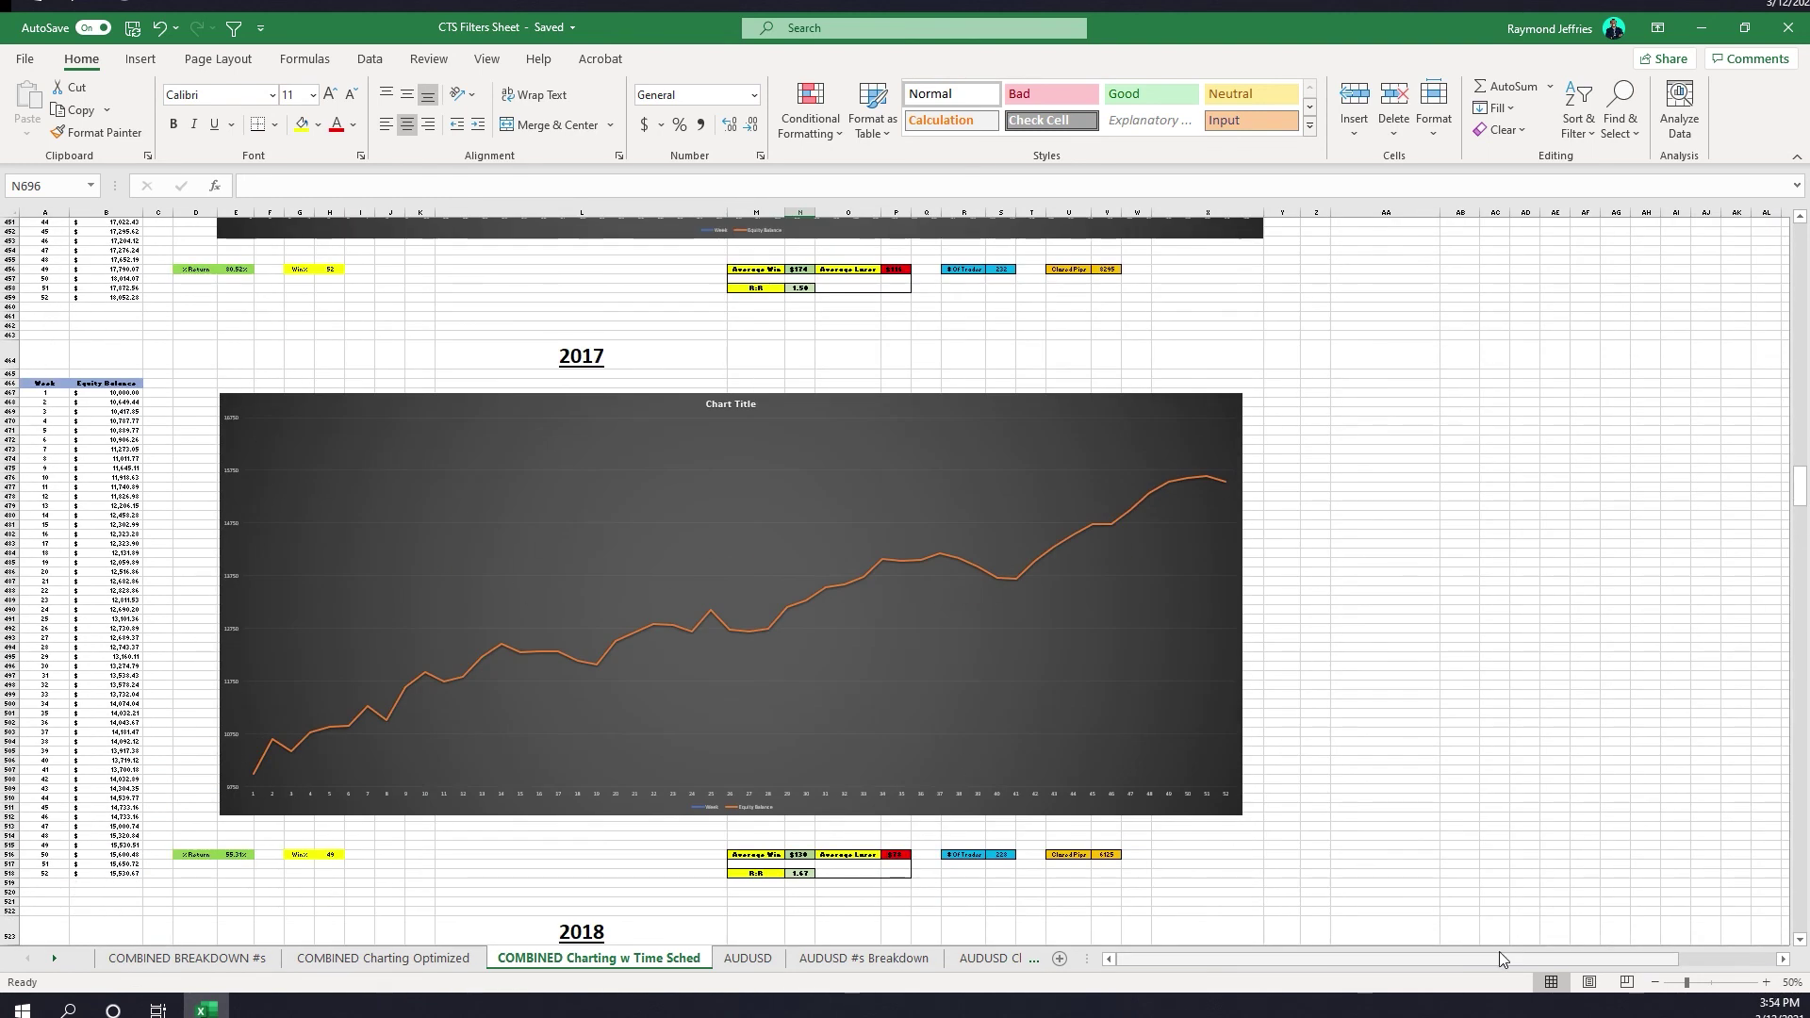
pyautogui.click(1765, 983)
pyautogui.click(1766, 982)
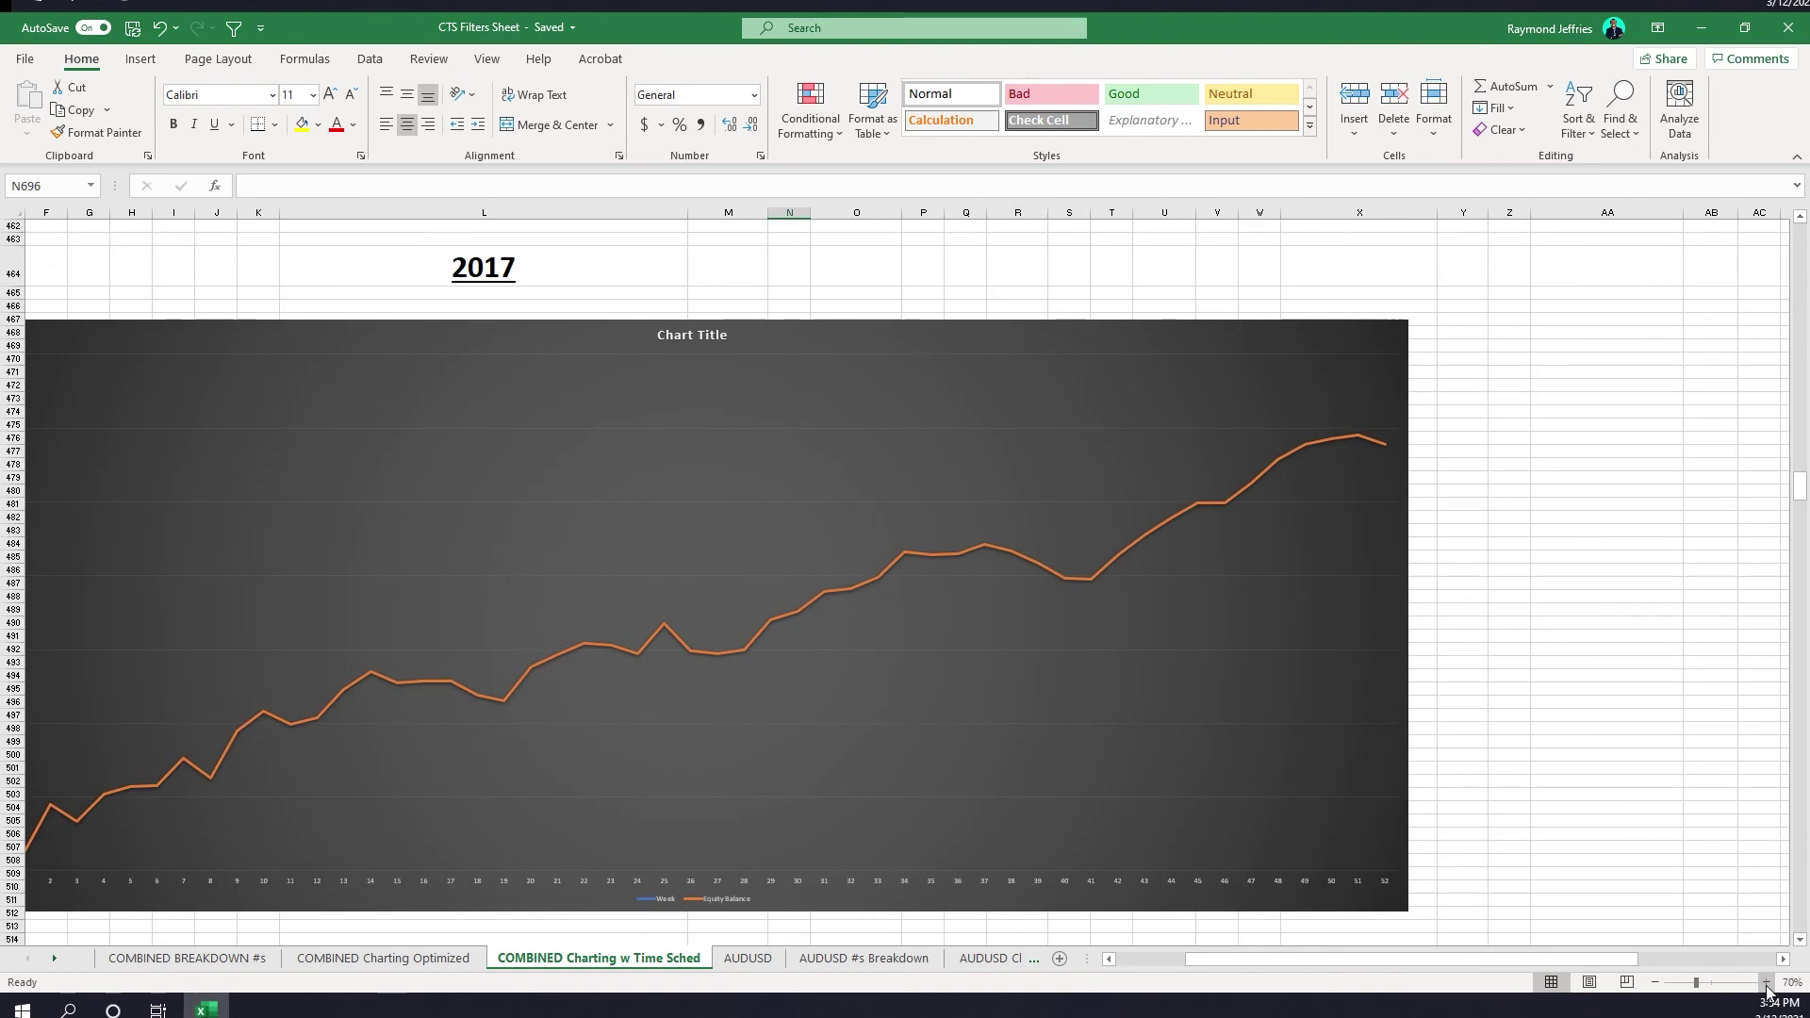
pyautogui.moveTo(1537, 962); pyautogui.dragTo(1468, 959)
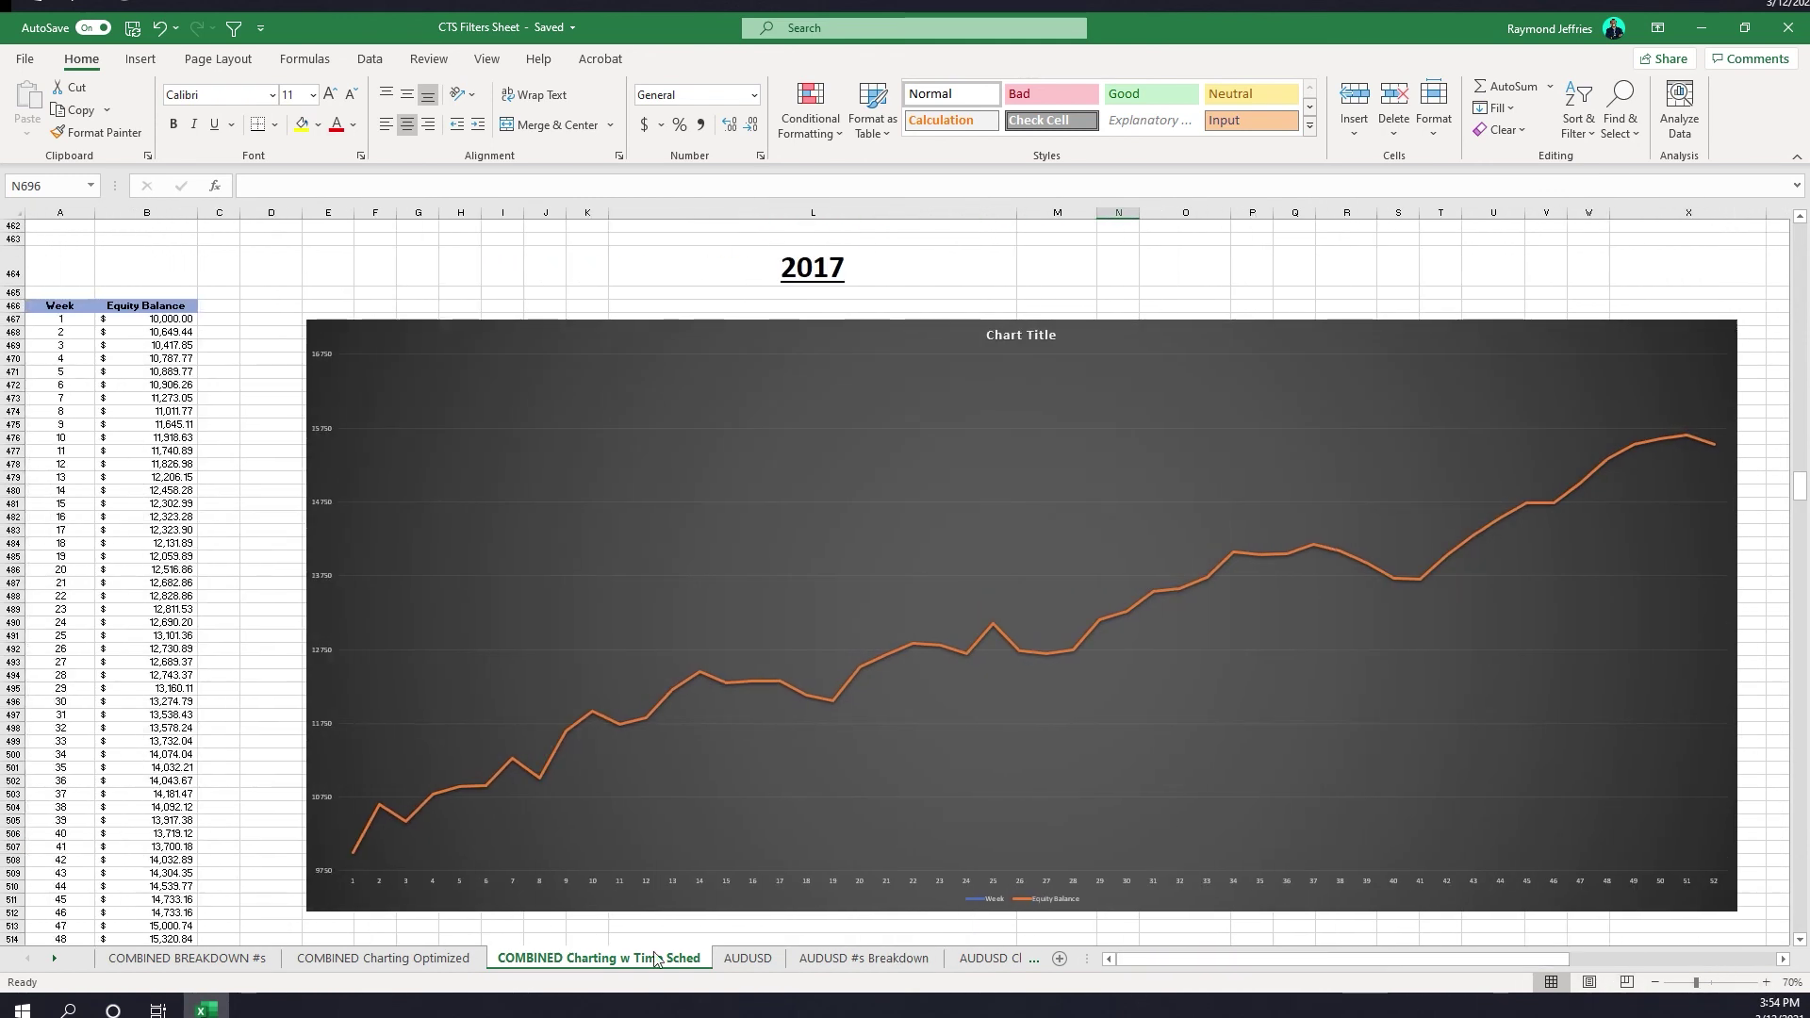
pyautogui.scroll(-2, 806, 904)
# Look briefly at the COMBINED Charting Optimized sheet and return to the optimized targets and ROI tables on COMBINED BREAKDOWN #s.
pyautogui.click(438, 969)
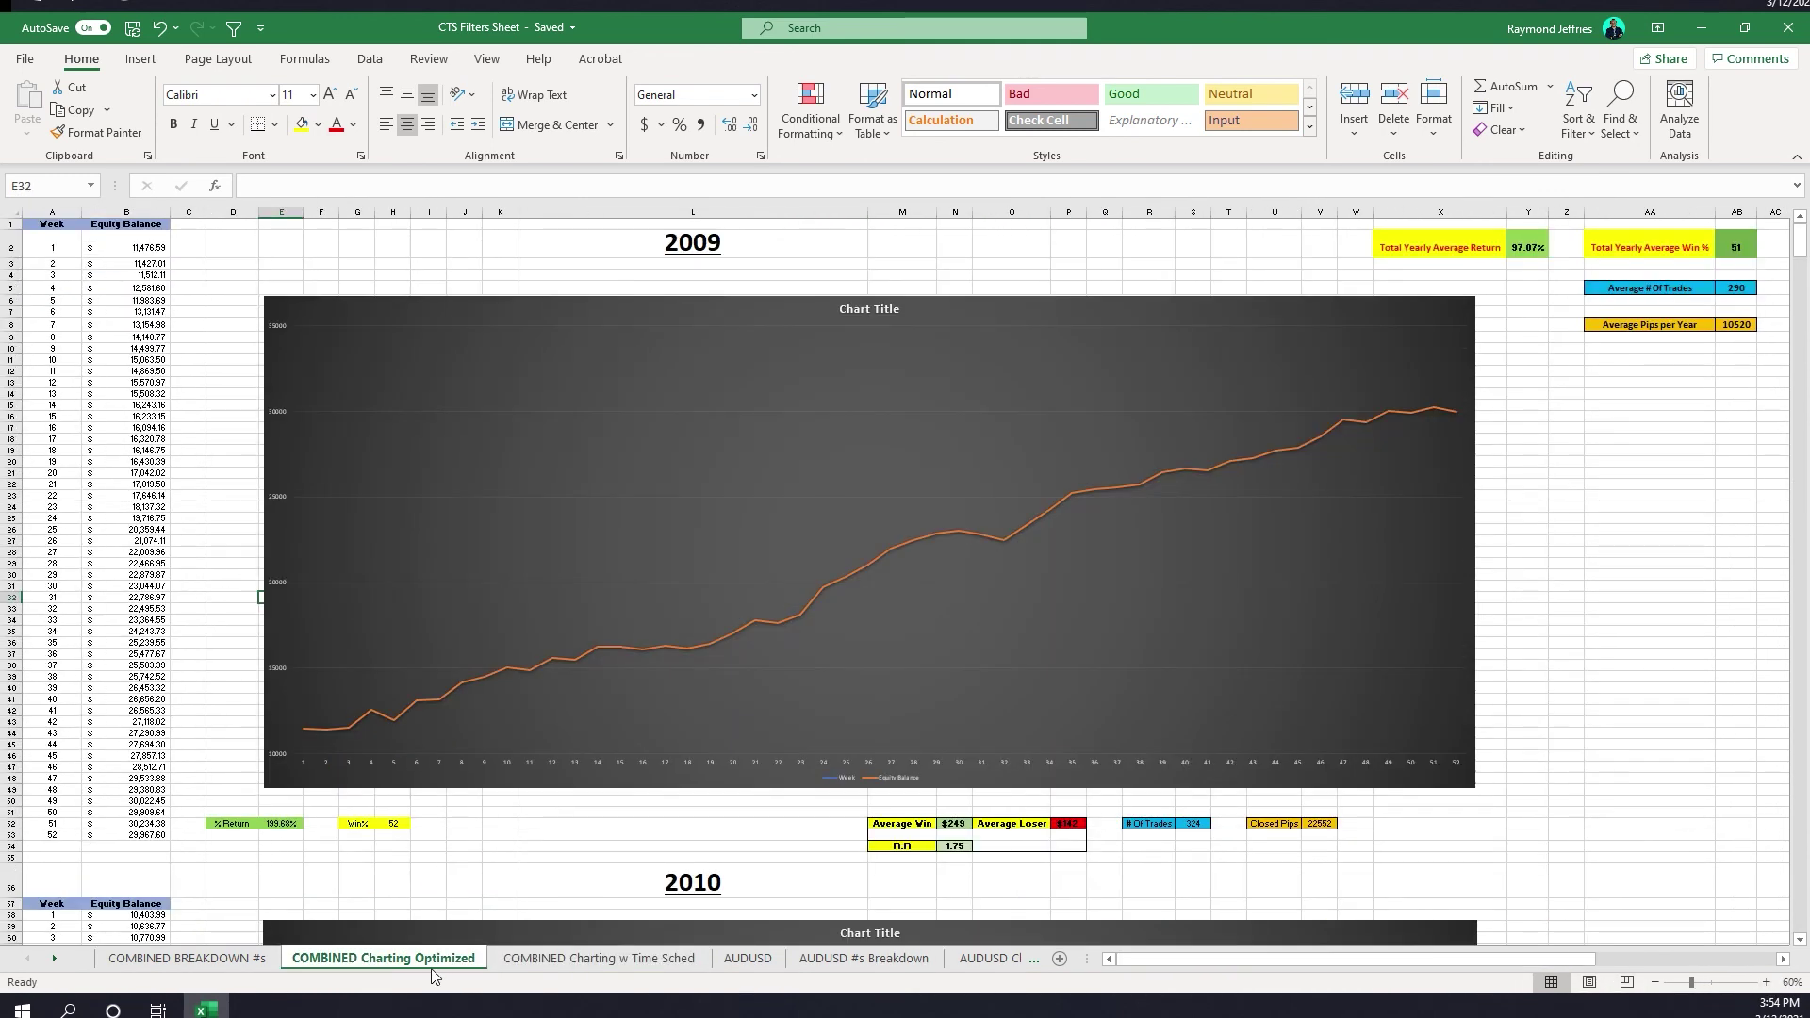
pyautogui.click(229, 960)
pyautogui.hscroll(-5, 1149, 752)
pyautogui.middleClick(692, 743)
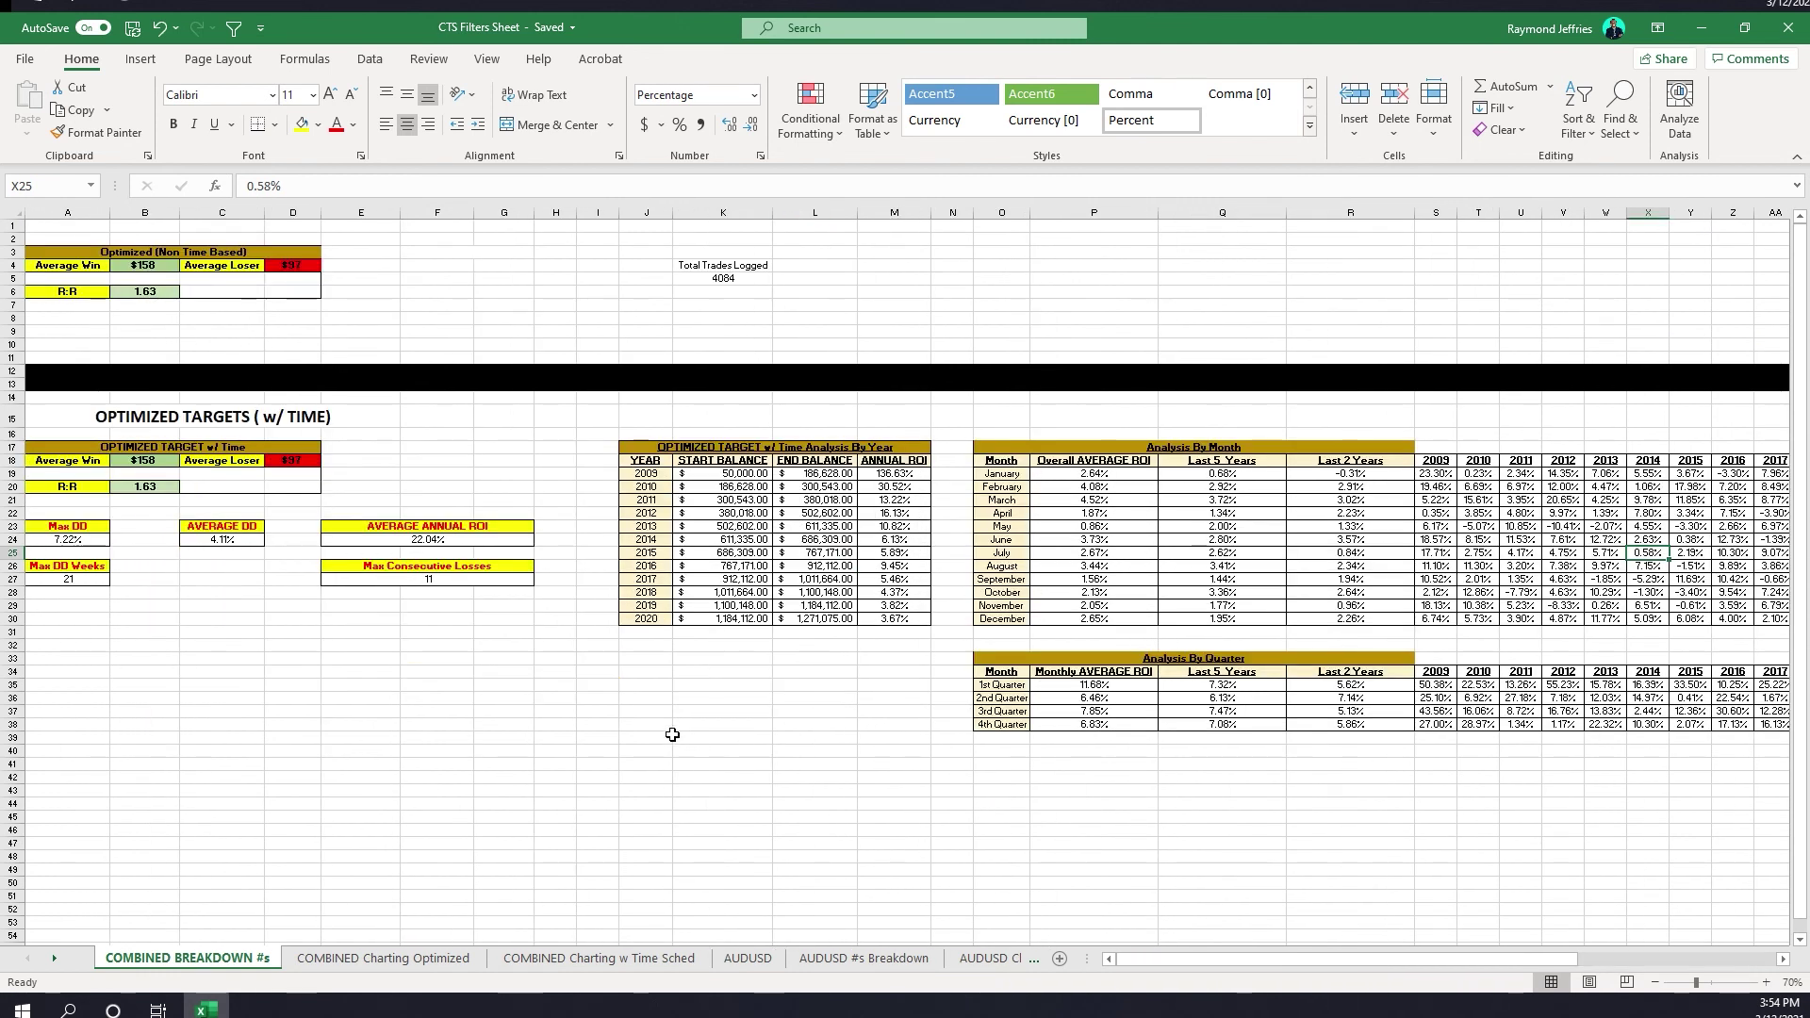